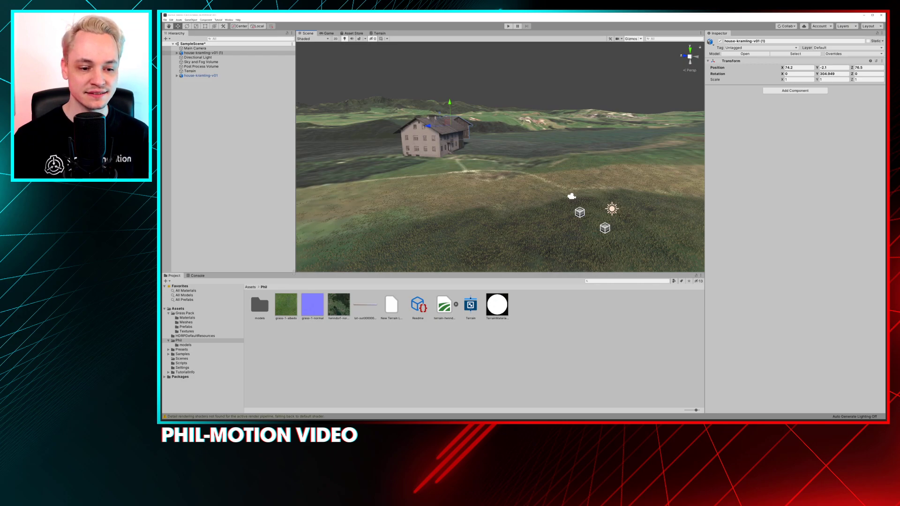
Enlarge the Scene view by shrinking the Project and Hierarchy areas beside it
{"action": "left_click_drag", "start_coordinate": [296, 273], "coordinate": [303, 327]}
{"action": "left_click_drag", "start_coordinate": [295, 281], "coordinate": [271, 275]}
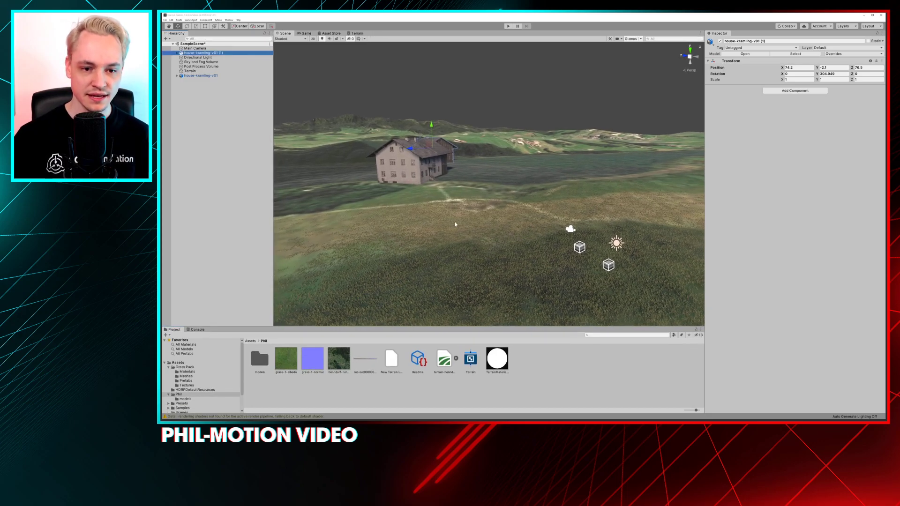
Examine the farmhouse, the neighbouring barn and the grass detail on the terrain from several distances
{"action": "left_click_drag", "start_coordinate": [456, 223], "coordinate": [505, 200], "text": "alt"}
{"action": "left_click_drag", "start_coordinate": [684, 192], "coordinate": [426, 201], "text": "alt"}
{"action": "right_click_drag", "start_coordinate": [427, 202], "coordinate": [560, 287], "text": "alt"}
{"action": "left_click_drag", "start_coordinate": [560, 287], "coordinate": [522, 257], "text": "alt"}
{"action": "right_click_drag", "start_coordinate": [522, 256], "coordinate": [504, 217], "text": "alt"}
{"action": "left_click_drag", "start_coordinate": [504, 217], "coordinate": [452, 169], "text": "alt"}
{"action": "scroll", "coordinate": [506, 228], "scroll_direction": "up", "scroll_amount": 5}
{"action": "right_click_drag", "start_coordinate": [452, 170], "coordinate": [456, 189], "text": "alt"}
{"action": "left_click_drag", "start_coordinate": [457, 190], "coordinate": [460, 184], "text": "alt"}
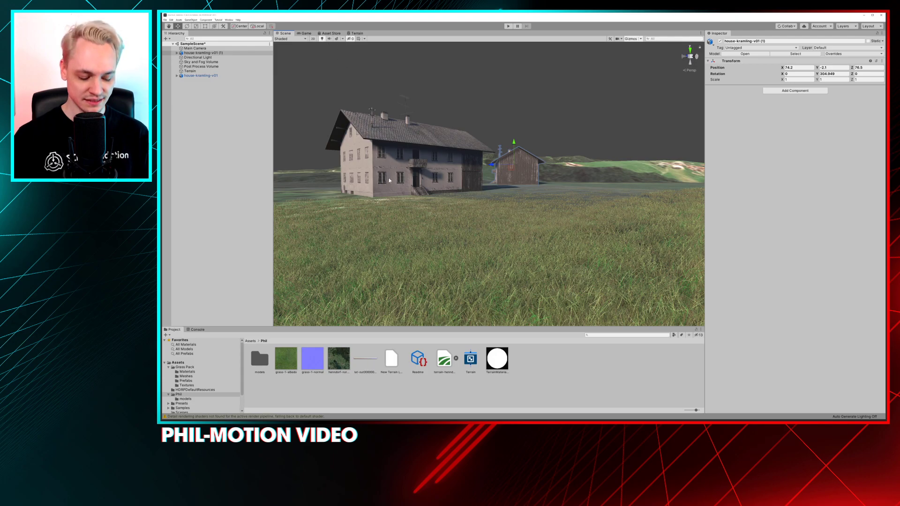
{"action": "left_click_drag", "start_coordinate": [389, 183], "coordinate": [394, 175], "text": "alt"}
{"action": "left_click_drag", "start_coordinate": [451, 182], "coordinate": [458, 183], "text": "alt"}
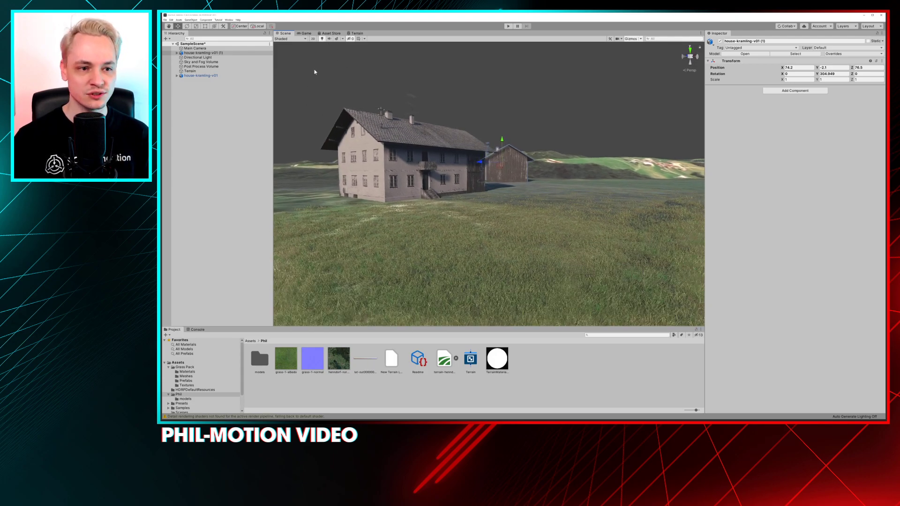
Turn on the sky and environment effects in the Scene view and check the farmhouse shot in the Game view
{"action": "left_click", "coordinate": [336, 39]}
{"action": "left_click_drag", "start_coordinate": [397, 146], "coordinate": [498, 142], "text": "alt"}
{"action": "scroll", "coordinate": [475, 153], "scroll_direction": "down", "scroll_amount": 8}
{"action": "right_click_drag", "start_coordinate": [498, 142], "coordinate": [494, 136]}
{"action": "key", "text": "d"}
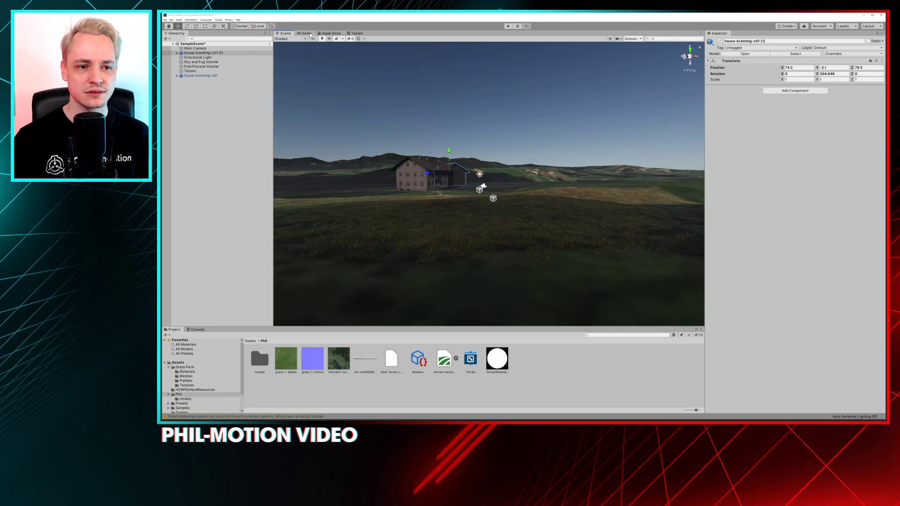
{"action": "left_click", "coordinate": [306, 34]}
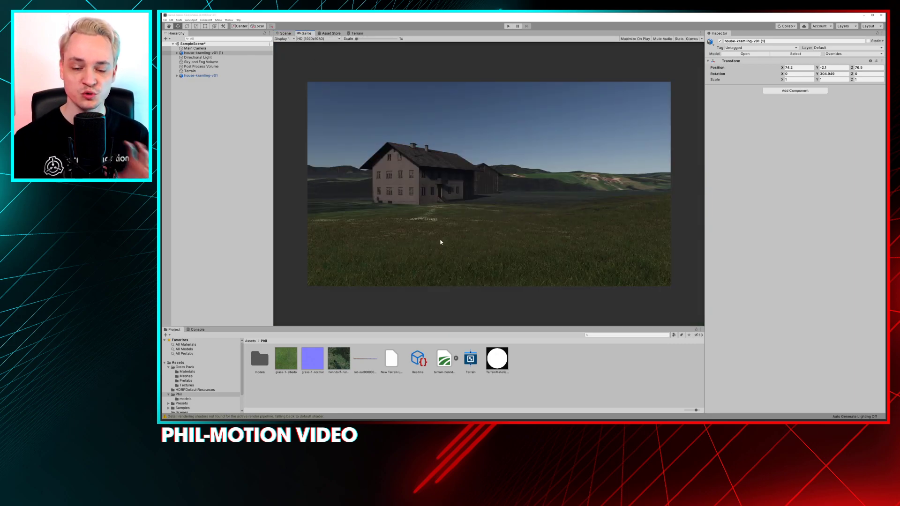
Return to the Scene view and examine the lit terrain around the two buildings
{"action": "left_click", "coordinate": [286, 34]}
{"action": "left_click_drag", "start_coordinate": [435, 170], "coordinate": [438, 202], "text": "alt"}
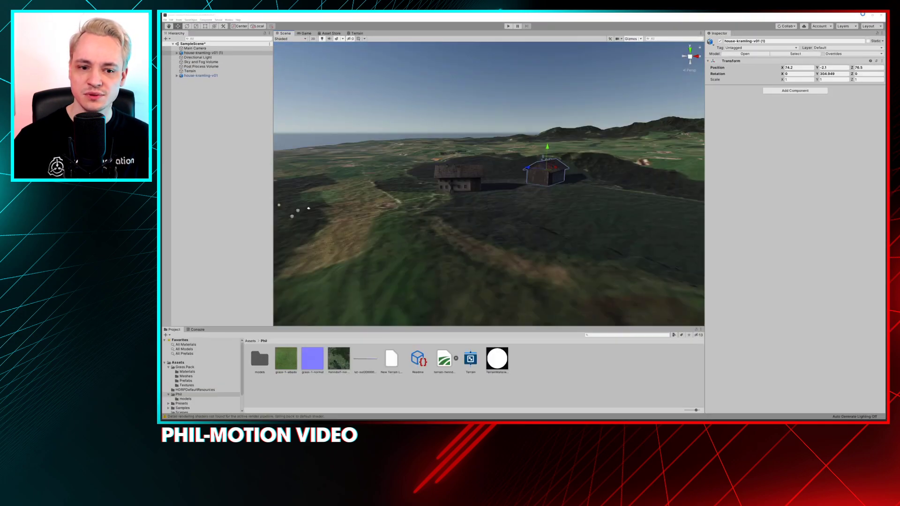
{"action": "left_click_drag", "start_coordinate": [641, 149], "coordinate": [652, 149], "text": "alt"}
{"action": "left_click_drag", "start_coordinate": [435, 164], "coordinate": [479, 180], "text": "alt"}
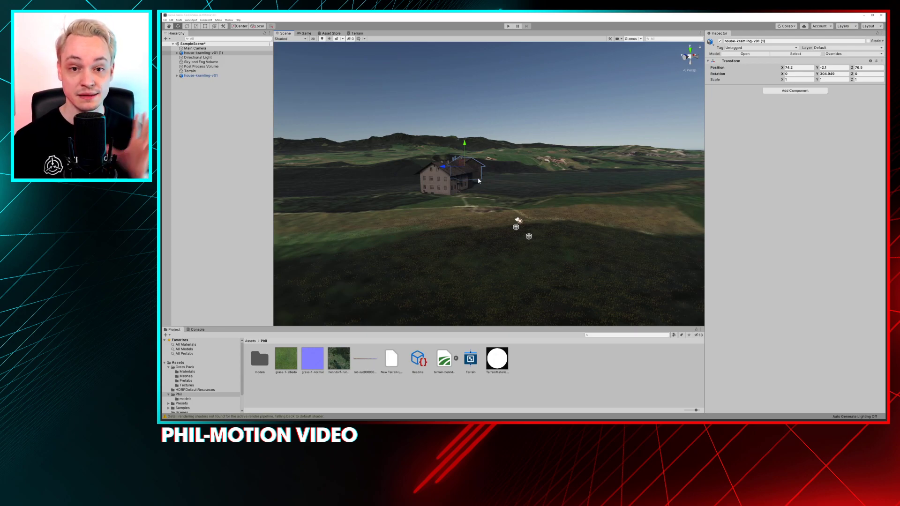
Switch to the Unity window with the URP version of the project and enlarge its Scene view
{"action": "left_click", "coordinate": [864, 16]}
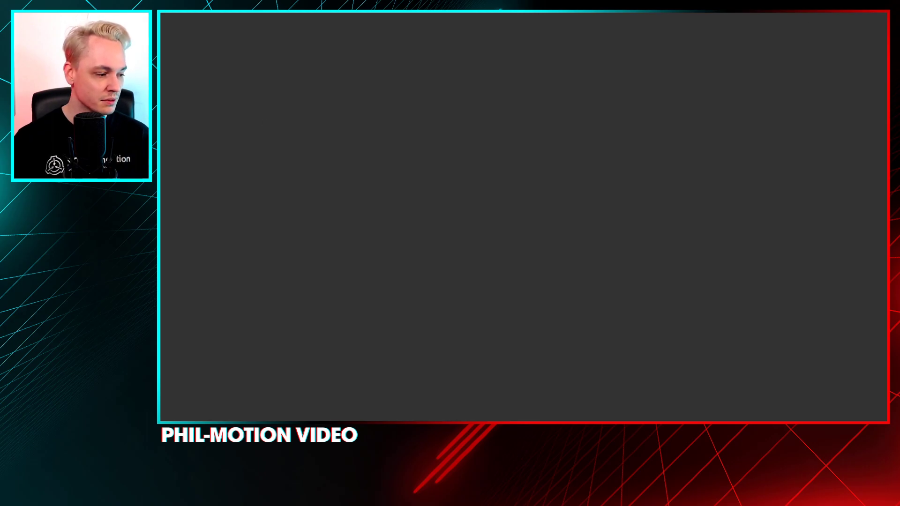
{"action": "key", "text": "alt+Tab"}
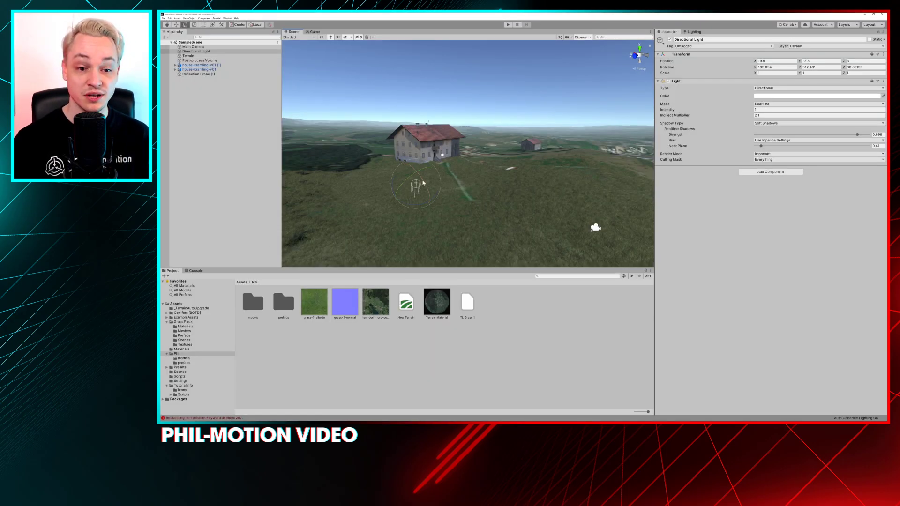
{"action": "mouse_move", "coordinate": [383, 158]}
{"action": "left_mouse_down", "text": "alt"}
{"action": "mouse_move", "coordinate": [398, 174]}
{"action": "mouse_move", "coordinate": [306, 139]}
{"action": "mouse_move", "coordinate": [376, 142]}
{"action": "left_mouse_up", "text": "alt"}
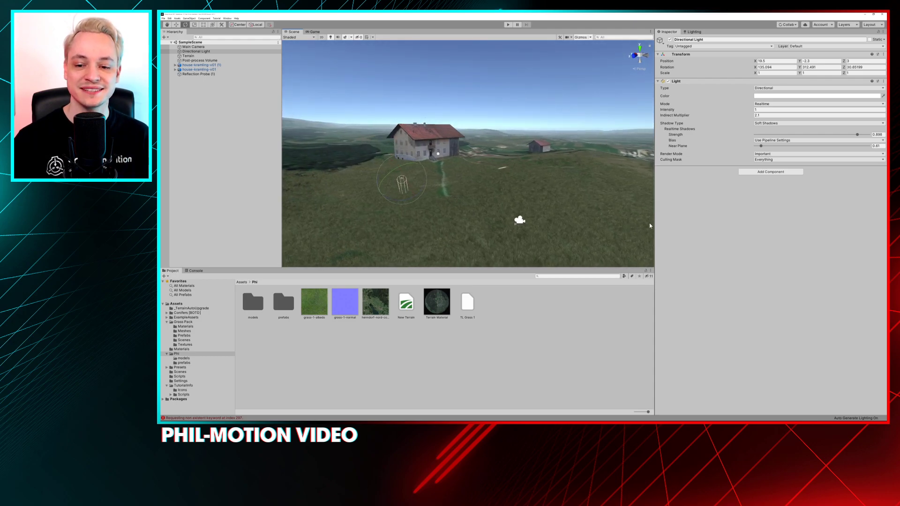
{"action": "left_click_drag", "start_coordinate": [653, 223], "coordinate": [745, 223]}
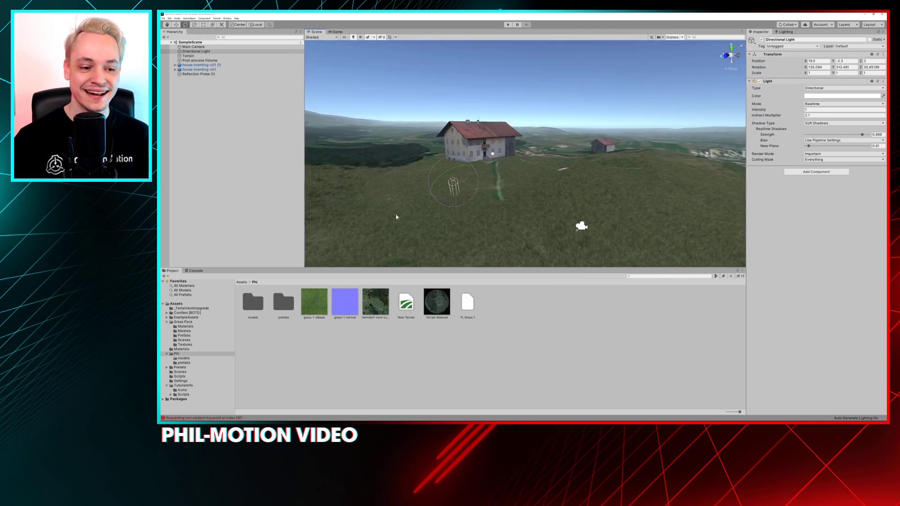
{"action": "left_click_drag", "start_coordinate": [305, 268], "coordinate": [262, 313]}
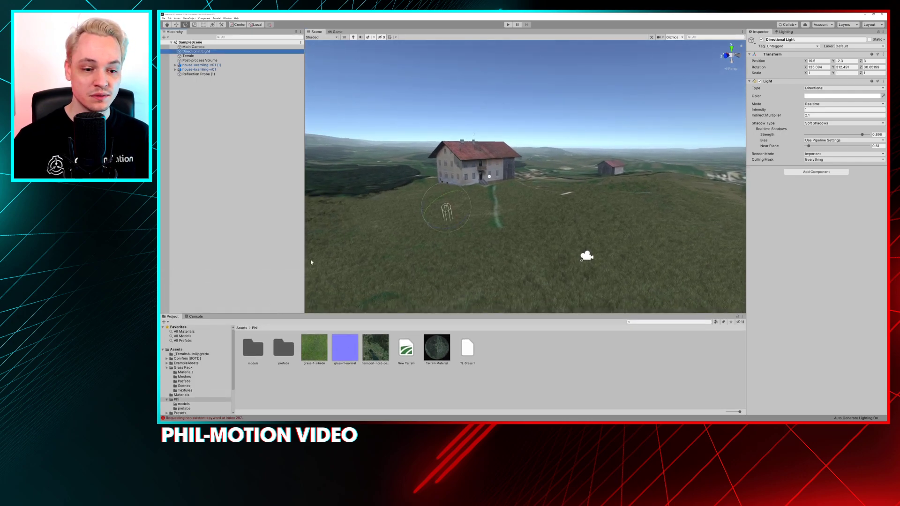
{"action": "left_click_drag", "start_coordinate": [305, 257], "coordinate": [261, 260]}
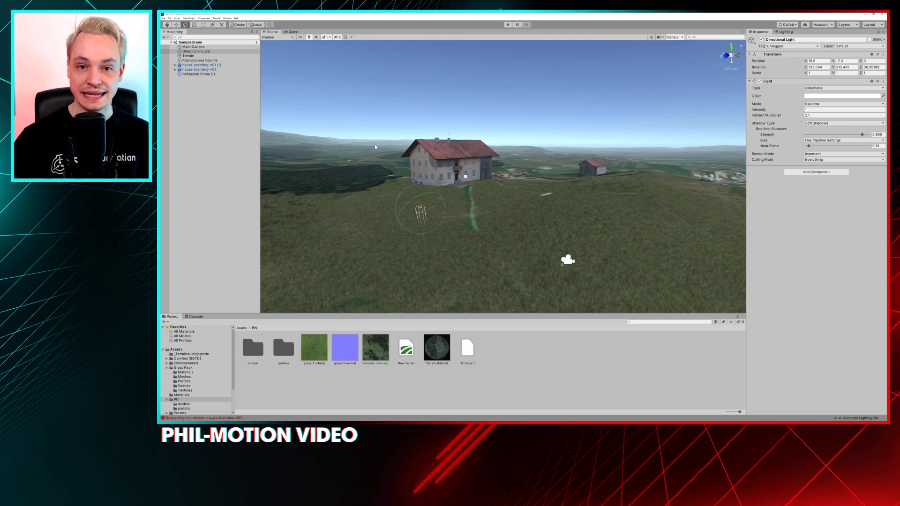
Examine the URP farmhouse's facade, lighting and surrounding grass from close up and further back
{"action": "mouse_move", "coordinate": [434, 164]}
{"action": "left_mouse_down", "text": "alt"}
{"action": "mouse_move", "coordinate": [443, 165]}
{"action": "mouse_move", "coordinate": [429, 171]}
{"action": "left_mouse_up", "text": "alt"}
{"action": "right_click_drag", "start_coordinate": [429, 171], "coordinate": [496, 227], "text": "alt"}
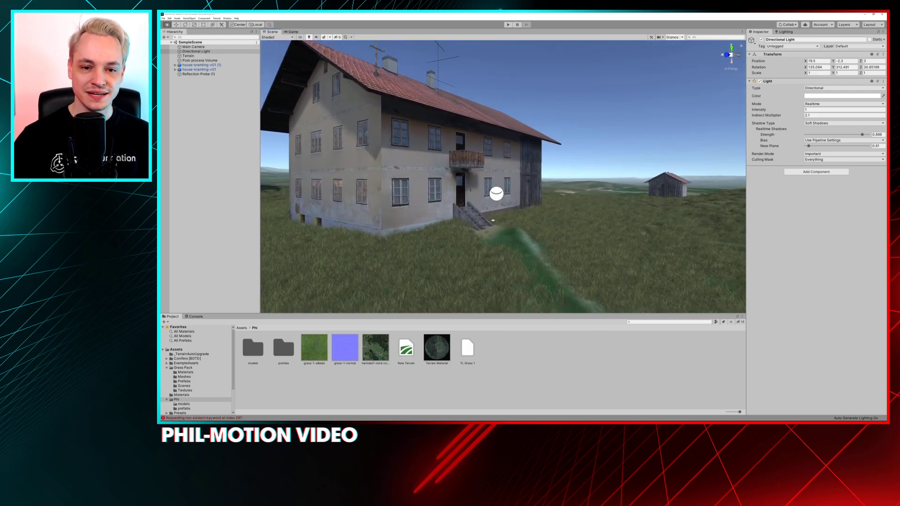
{"action": "middle_click_drag", "start_coordinate": [496, 227], "coordinate": [509, 225]}
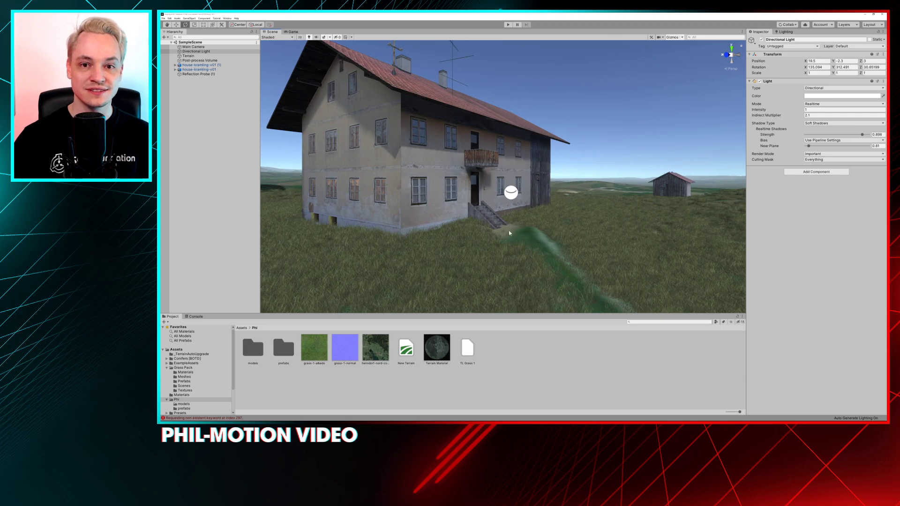
{"action": "right_click_drag", "start_coordinate": [508, 226], "coordinate": [519, 202], "text": "alt"}
{"action": "middle_click_drag", "start_coordinate": [519, 202], "coordinate": [507, 202]}
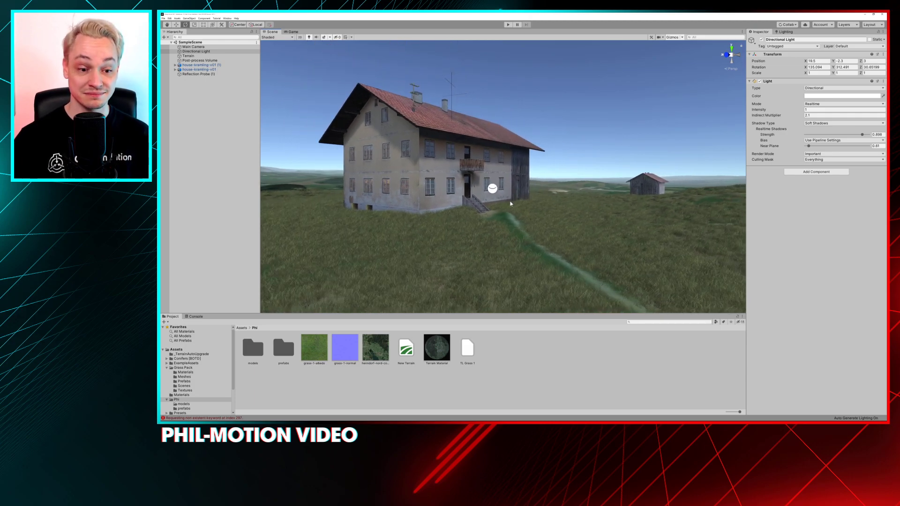
{"action": "left_click_drag", "start_coordinate": [506, 200], "coordinate": [517, 213], "text": "alt"}
{"action": "right_click_drag", "start_coordinate": [517, 214], "coordinate": [521, 187], "text": "alt"}
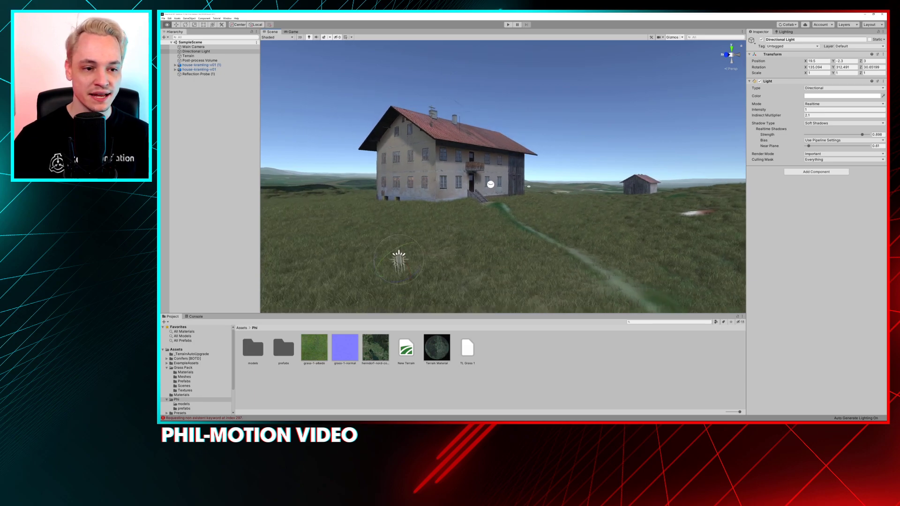
{"action": "left_click_drag", "start_coordinate": [521, 186], "coordinate": [516, 185], "text": "alt"}
{"action": "scroll", "coordinate": [516, 185], "scroll_direction": "down", "scroll_amount": 3, "text": "alt"}
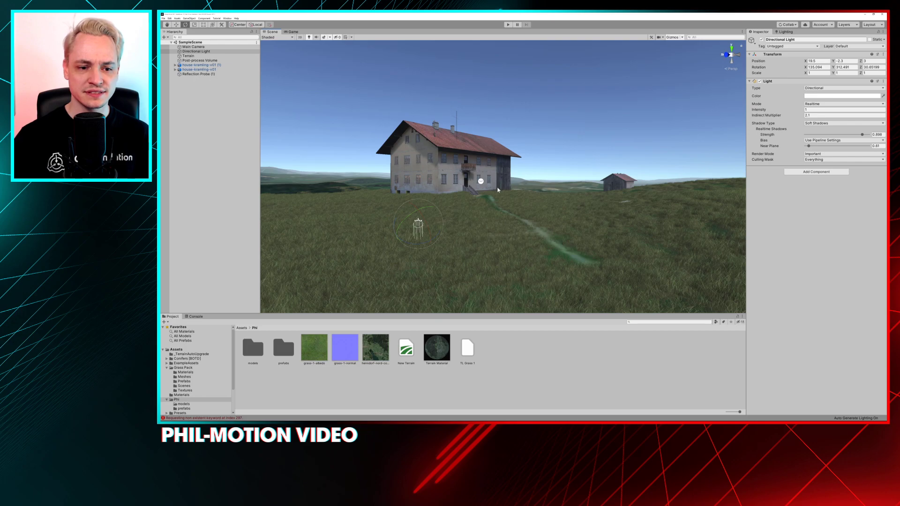
Examine the wider terrain with its fields, villages and distant hills from above and from ground level
{"action": "scroll", "coordinate": [499, 187], "scroll_direction": "down", "scroll_amount": 5, "text": "alt"}
{"action": "left_click_drag", "start_coordinate": [500, 187], "coordinate": [566, 219], "text": "alt"}
{"action": "scroll", "coordinate": [566, 218], "scroll_direction": "down", "scroll_amount": 6}
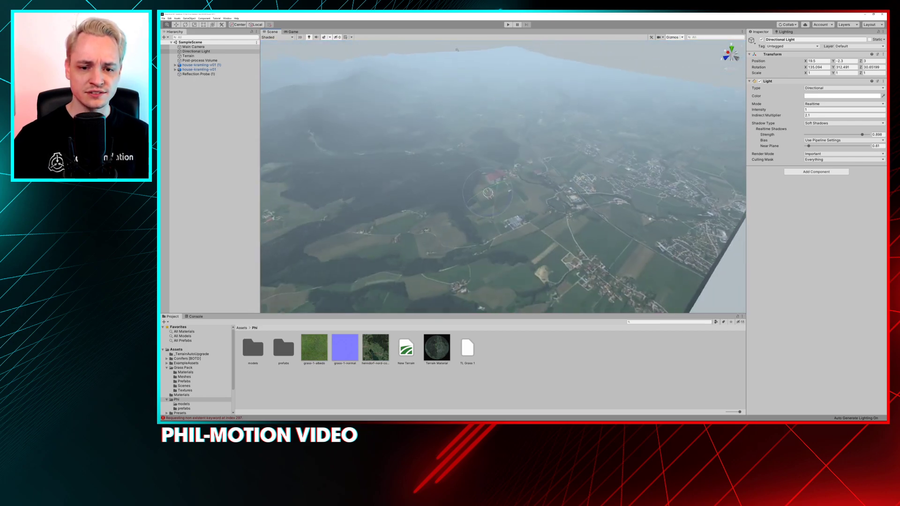
{"action": "middle_click_drag", "start_coordinate": [479, 172], "coordinate": [504, 166]}
{"action": "right_click_drag", "start_coordinate": [504, 166], "coordinate": [525, 222], "text": "alt"}
{"action": "left_click_drag", "start_coordinate": [525, 222], "coordinate": [494, 154], "text": "alt"}
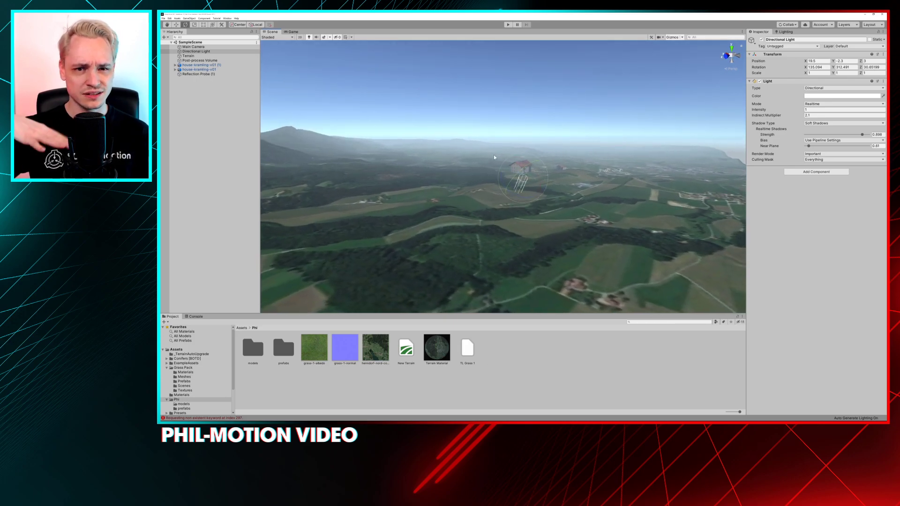
{"action": "left_click_drag", "start_coordinate": [541, 125], "coordinate": [494, 136], "text": "alt"}
{"action": "right_click_drag", "start_coordinate": [503, 155], "coordinate": [538, 211], "text": "alt"}
{"action": "left_click_drag", "start_coordinate": [538, 211], "coordinate": [579, 276], "text": "alt"}
{"action": "right_click_drag", "start_coordinate": [546, 152], "coordinate": [558, 257], "text": "alt"}
{"action": "left_click_drag", "start_coordinate": [558, 257], "coordinate": [356, 141], "text": "alt"}
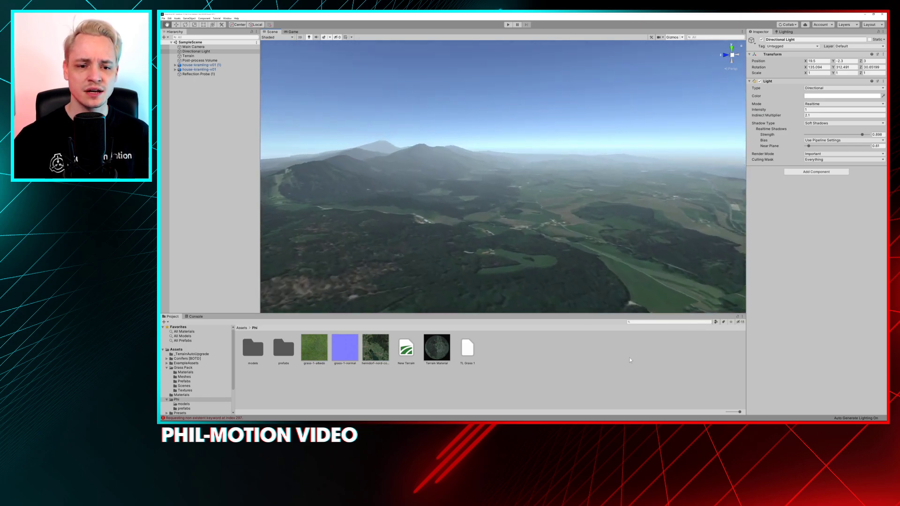
Rotate the Directional Light to about X 170, Y 164, Z -29 for a low sun above the barn
{"action": "middle_click_drag", "start_coordinate": [629, 360], "coordinate": [635, 370]}
{"action": "middle_click_drag", "start_coordinate": [574, 211], "coordinate": [478, 140]}
{"action": "mouse_move", "coordinate": [469, 143]}
{"action": "left_mouse_down", "text": "alt"}
{"action": "mouse_move", "coordinate": [452, 125]}
{"action": "mouse_move", "coordinate": [425, 144]}
{"action": "mouse_move", "coordinate": [477, 144]}
{"action": "left_mouse_up", "text": "alt"}
{"action": "middle_click_drag", "start_coordinate": [477, 144], "coordinate": [466, 148]}
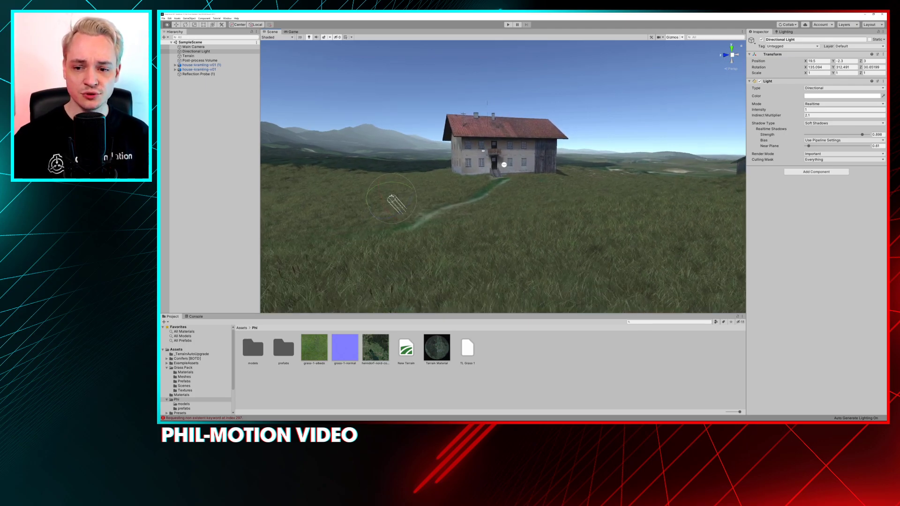
{"action": "left_click_drag", "start_coordinate": [467, 147], "coordinate": [491, 151], "text": "alt"}
{"action": "middle_click_drag", "start_coordinate": [508, 201], "coordinate": [479, 205]}
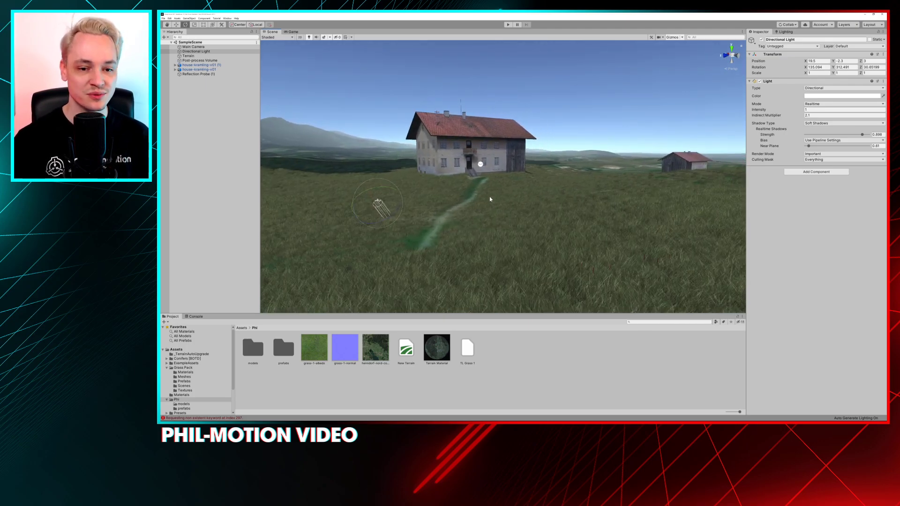
{"action": "mouse_move", "coordinate": [367, 200]}
{"action": "left_mouse_down"}
{"action": "mouse_move", "coordinate": [390, 194]}
{"action": "mouse_move", "coordinate": [375, 199]}
{"action": "mouse_move", "coordinate": [380, 192]}
{"action": "mouse_move", "coordinate": [376, 205]}
{"action": "mouse_move", "coordinate": [372, 195]}
{"action": "mouse_move", "coordinate": [462, 189]}
{"action": "mouse_move", "coordinate": [431, 186]}
{"action": "mouse_move", "coordinate": [371, 218]}
{"action": "mouse_move", "coordinate": [380, 194]}
{"action": "left_mouse_up"}
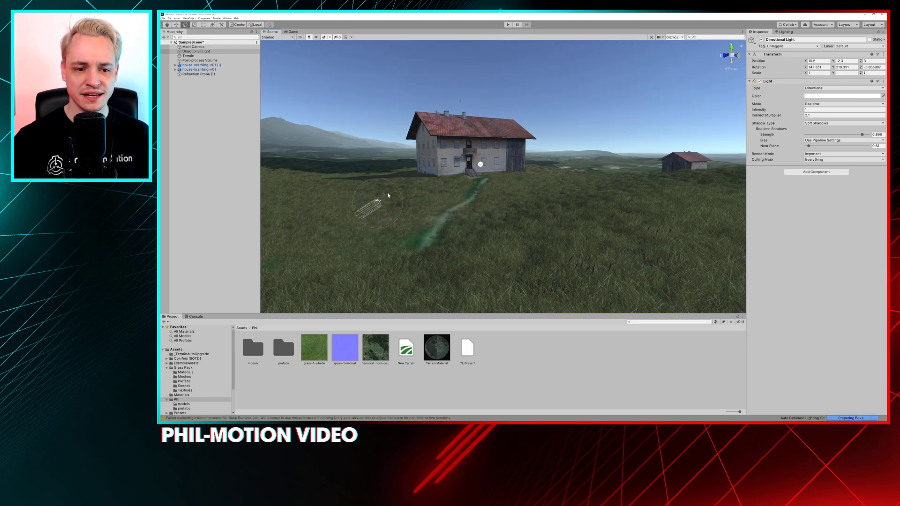
{"action": "mouse_move", "coordinate": [394, 192]}
{"action": "left_mouse_down"}
{"action": "mouse_move", "coordinate": [398, 202]}
{"action": "mouse_move", "coordinate": [363, 208]}
{"action": "mouse_move", "coordinate": [385, 199]}
{"action": "left_mouse_up"}
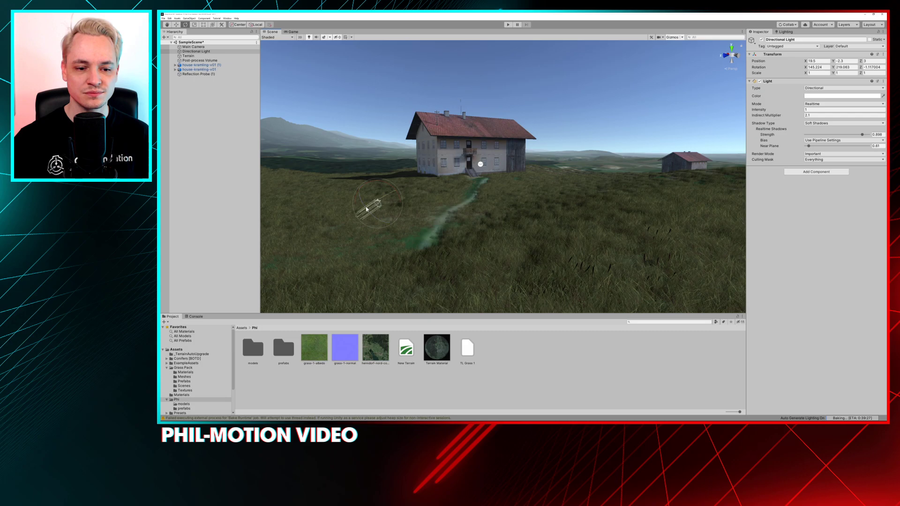
{"action": "left_click_drag", "start_coordinate": [370, 207], "coordinate": [396, 197]}
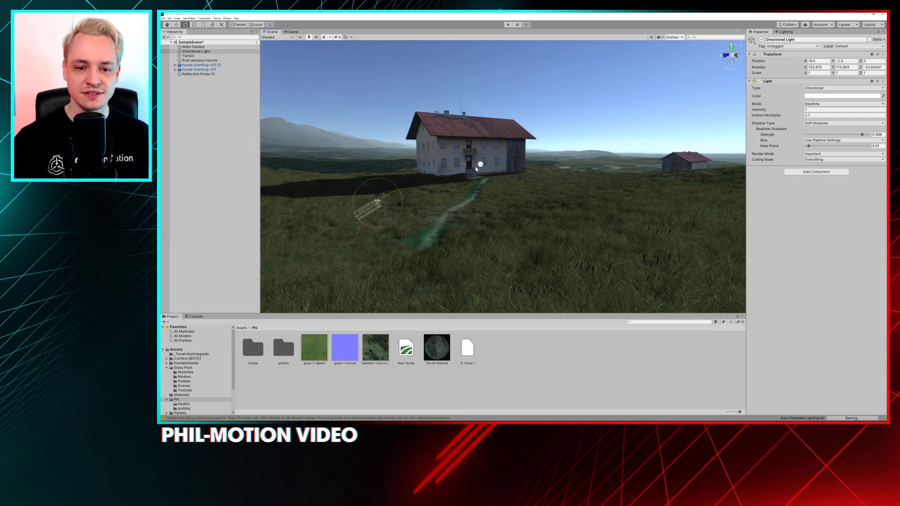
{"action": "mouse_move", "coordinate": [372, 203]}
{"action": "left_mouse_down"}
{"action": "mouse_move", "coordinate": [394, 198]}
{"action": "mouse_move", "coordinate": [373, 200]}
{"action": "mouse_move", "coordinate": [354, 187]}
{"action": "mouse_move", "coordinate": [363, 193]}
{"action": "left_mouse_up"}
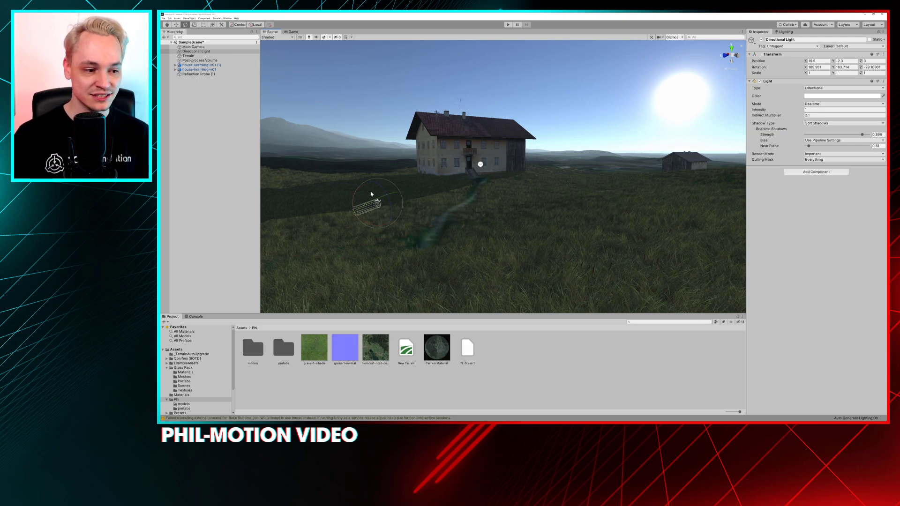
Show the Game view and collapse all override sections of the Post-process Volume
{"action": "left_click", "coordinate": [292, 31]}
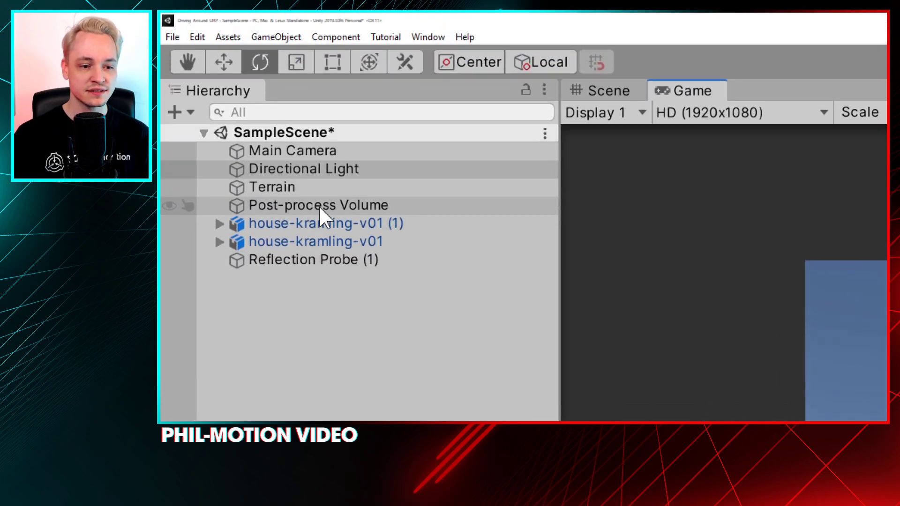
{"action": "left_click", "coordinate": [355, 211]}
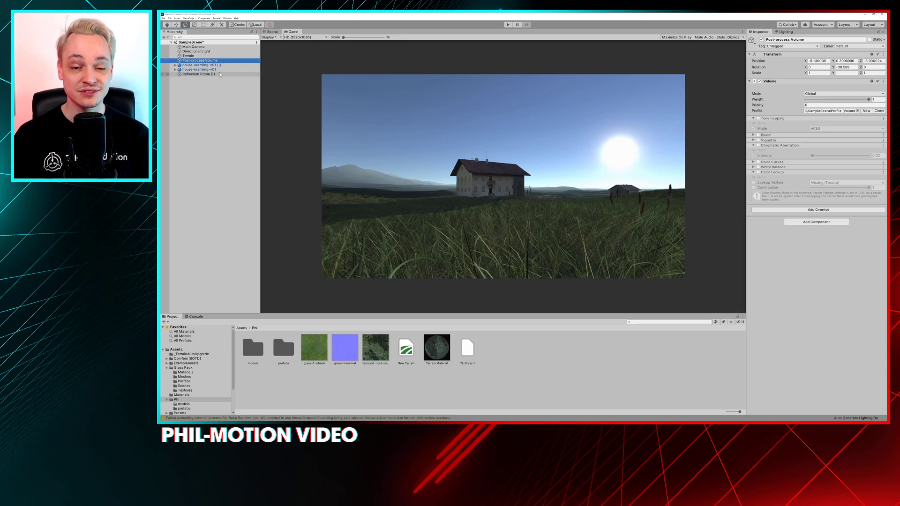
{"action": "key", "text": "alt"}
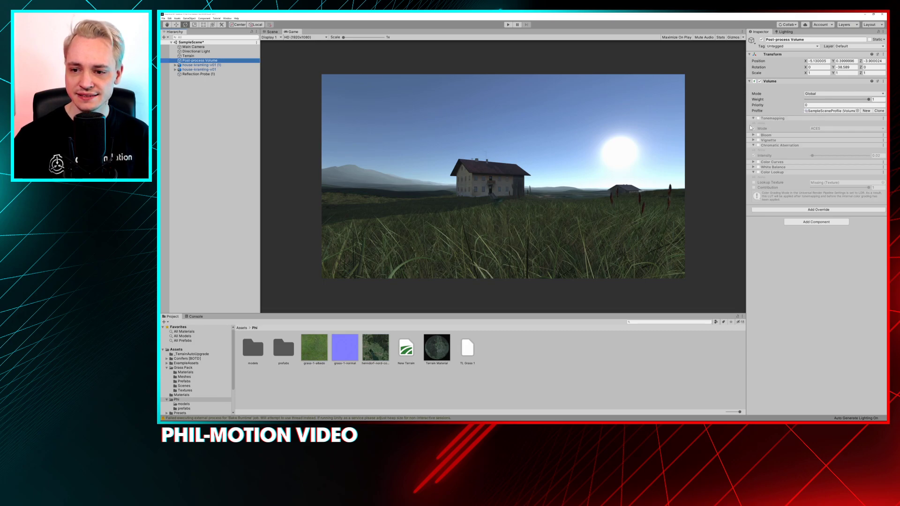
{"action": "left_click", "coordinate": [753, 119]}
{"action": "left_click", "coordinate": [753, 134]}
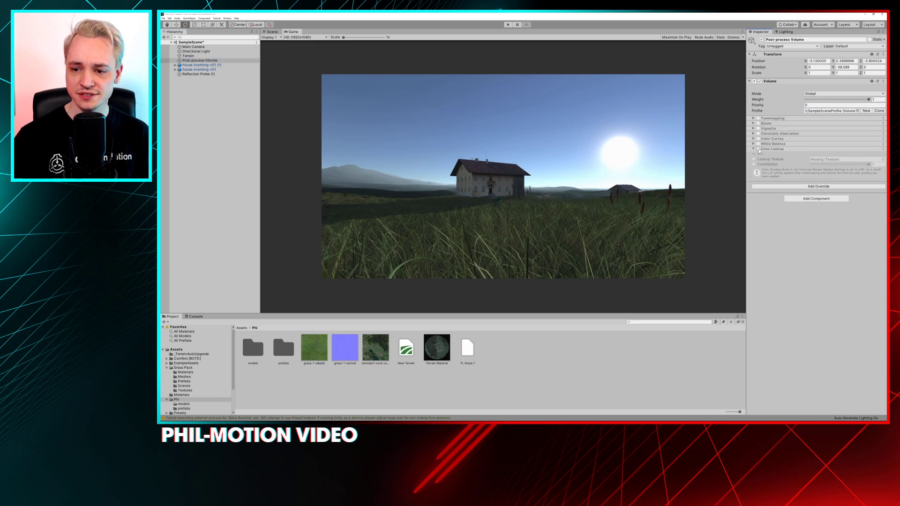
{"action": "left_click", "coordinate": [753, 149]}
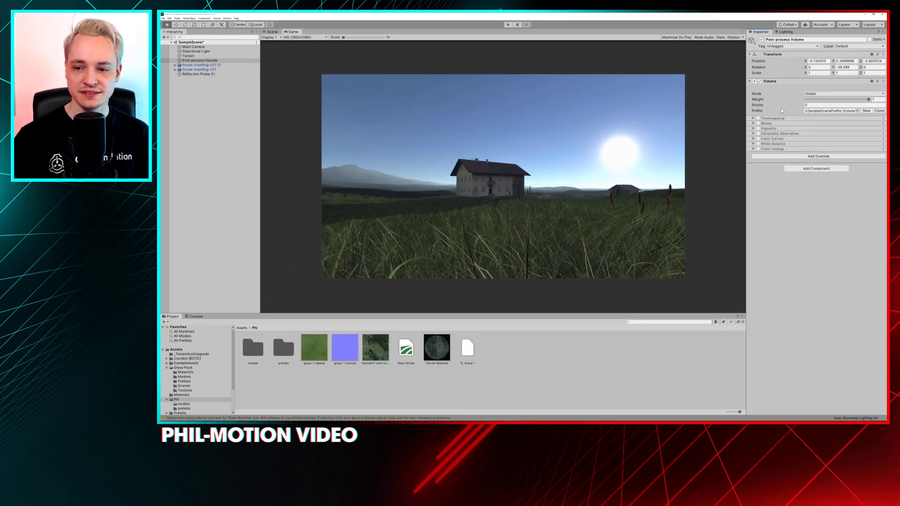
Enable the Post-process Volume's Tonemapping override, compare the None and Neutral modes, and set the mode to ACES
{"action": "left_click", "coordinate": [758, 119]}
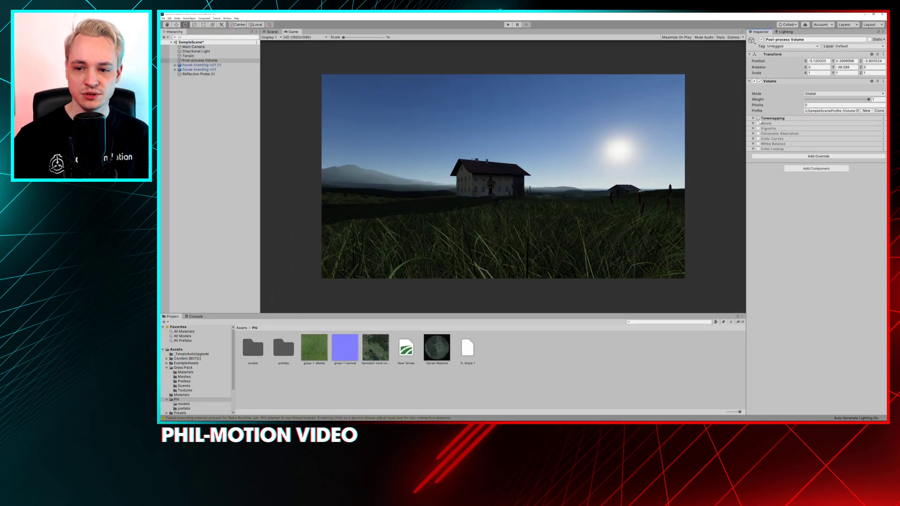
{"action": "left_click", "coordinate": [753, 119]}
{"action": "left_click", "coordinate": [816, 128]}
{"action": "left_click", "coordinate": [819, 133]}
{"action": "left_click", "coordinate": [820, 129]}
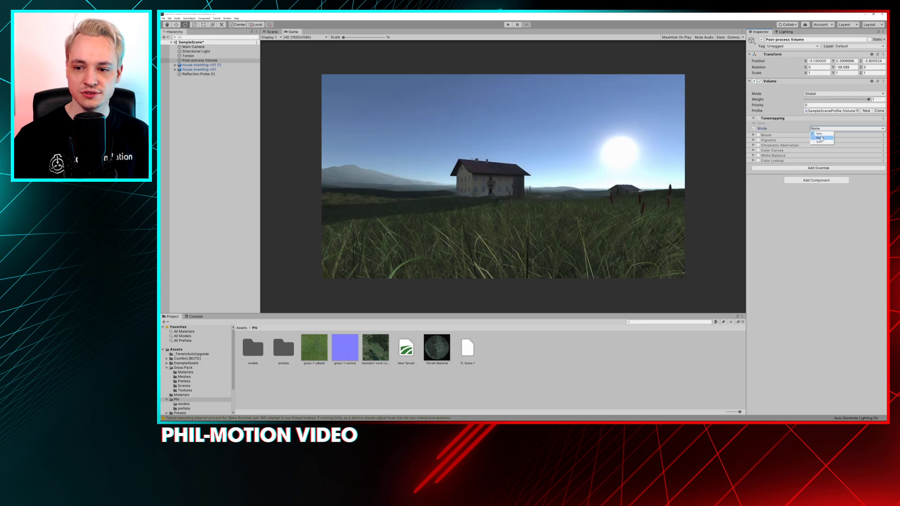
{"action": "left_click", "coordinate": [822, 137]}
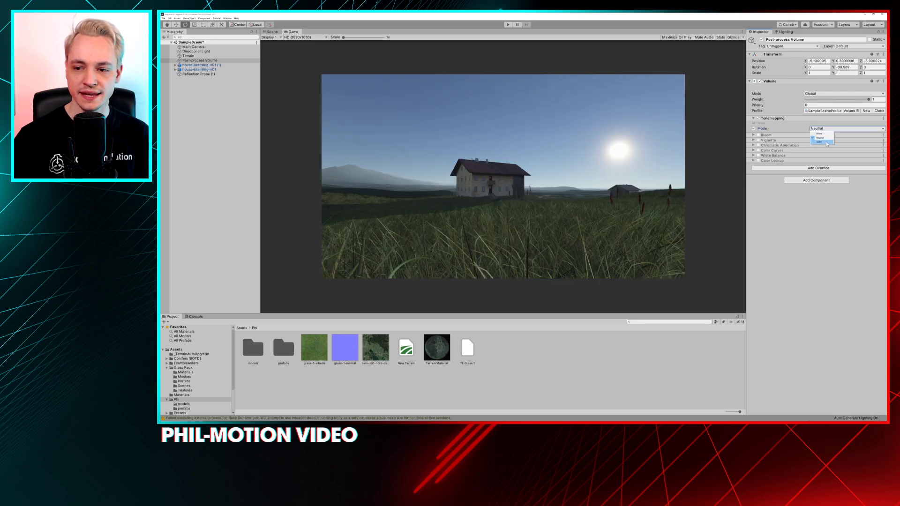
{"action": "left_click", "coordinate": [823, 141]}
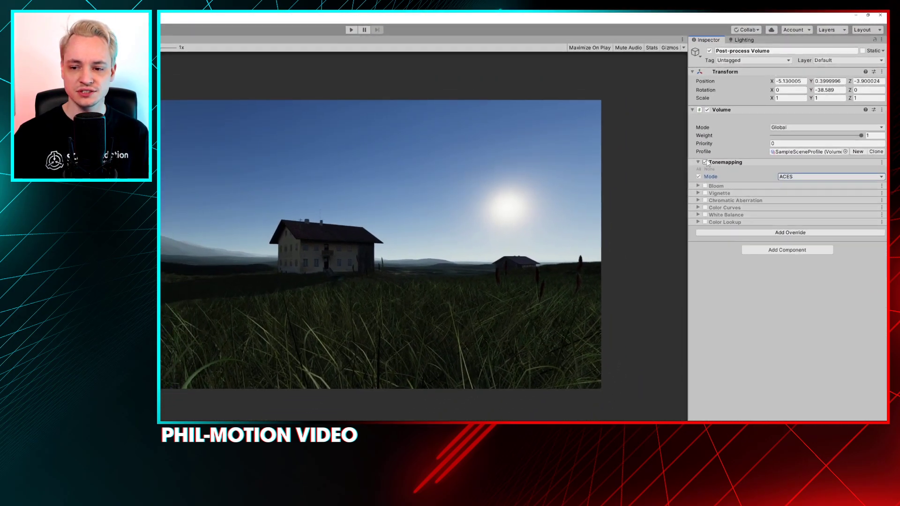
Compare the scene without Tonemapping and with the None and Neutral modes, and return the Tonemapping mode to ACES
{"action": "left_click", "coordinate": [704, 162]}
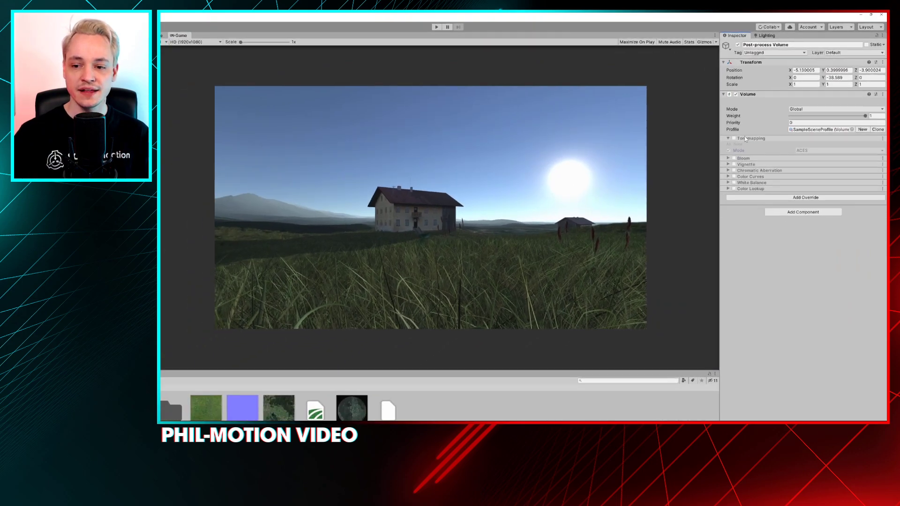
{"action": "left_click", "coordinate": [733, 139]}
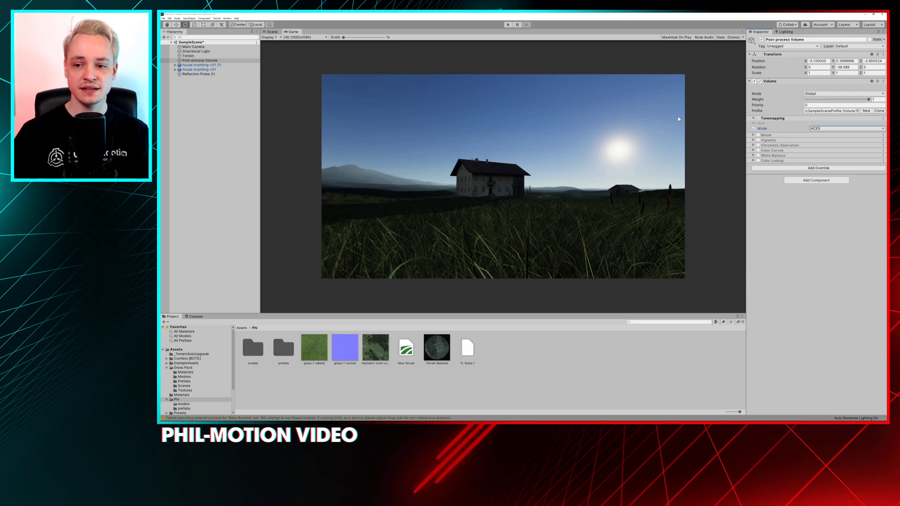
{"action": "left_click", "coordinate": [830, 128]}
{"action": "left_click", "coordinate": [827, 132]}
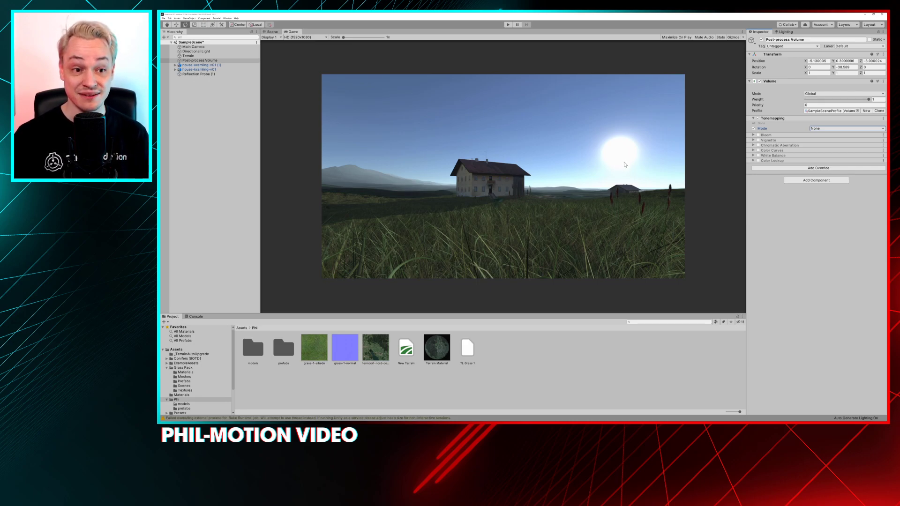
{"action": "left_click", "coordinate": [822, 128]}
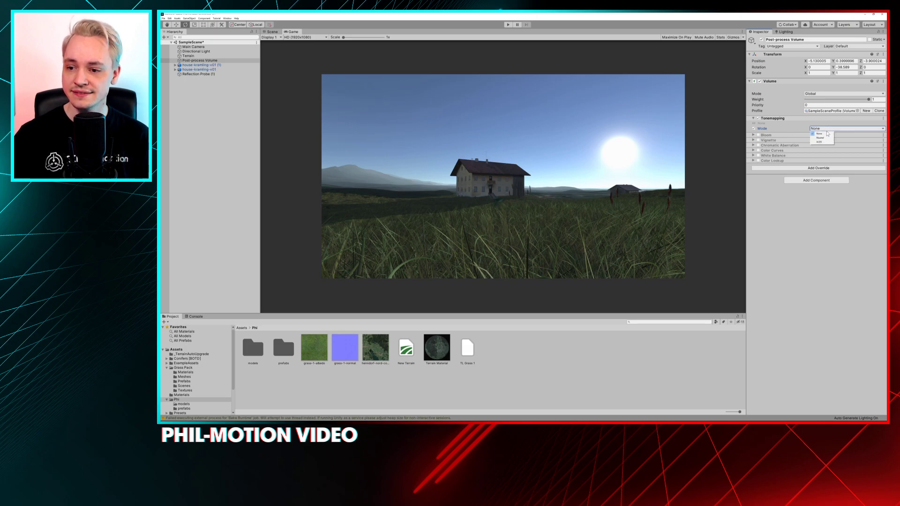
{"action": "left_click", "coordinate": [824, 136]}
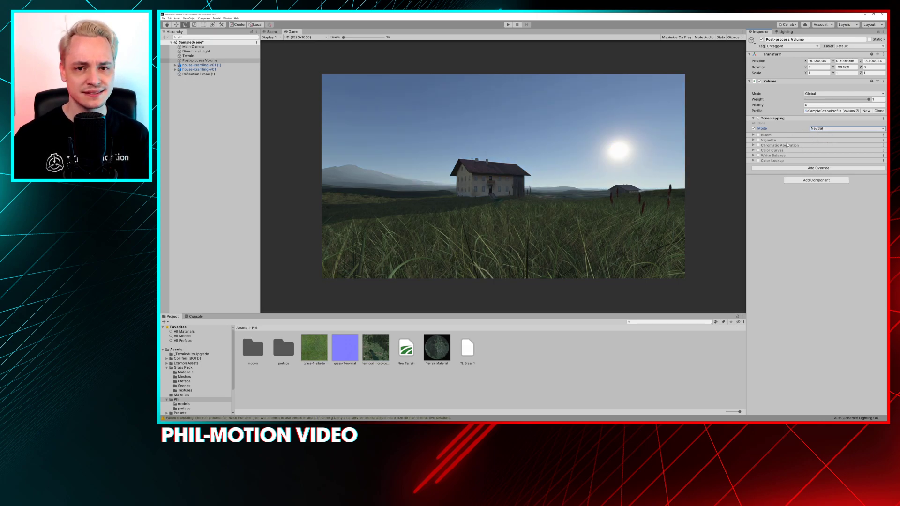
{"action": "left_click", "coordinate": [824, 129]}
{"action": "left_click", "coordinate": [823, 140]}
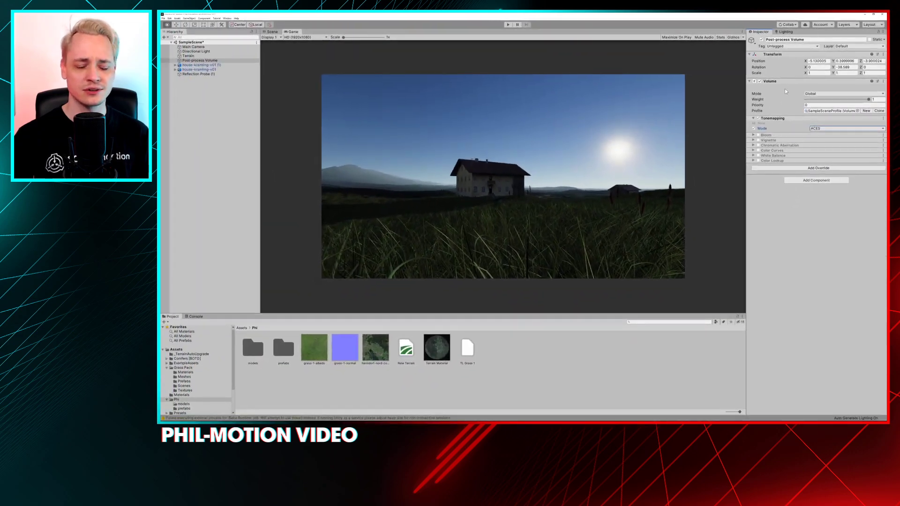
{"action": "key", "text": "alt"}
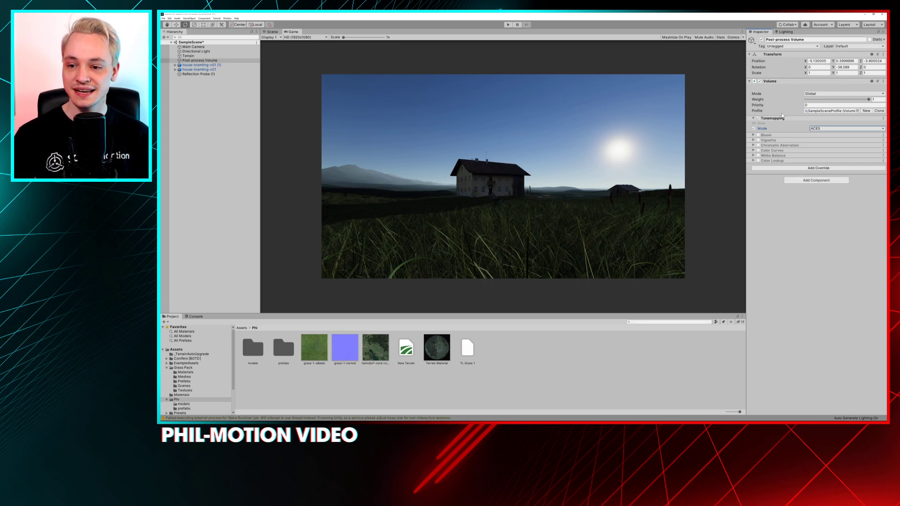
{"action": "left_click", "coordinate": [816, 133]}
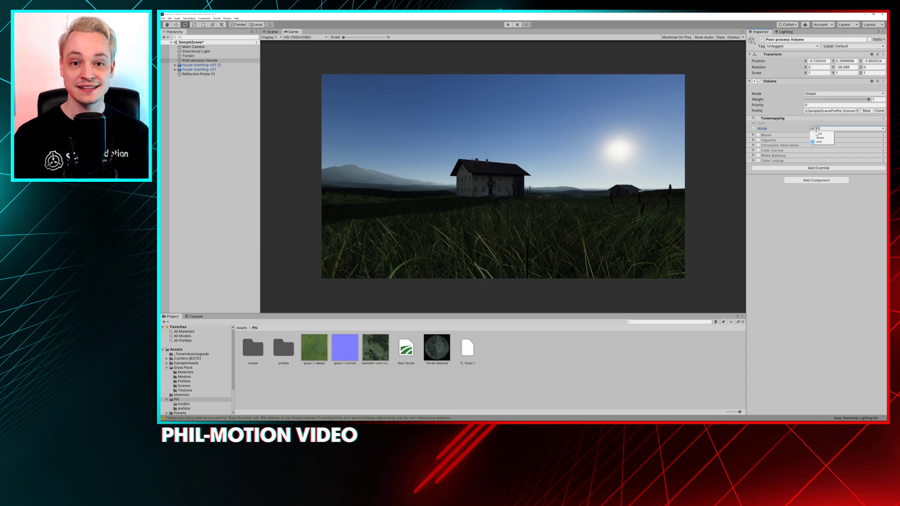
{"action": "left_click", "coordinate": [820, 143]}
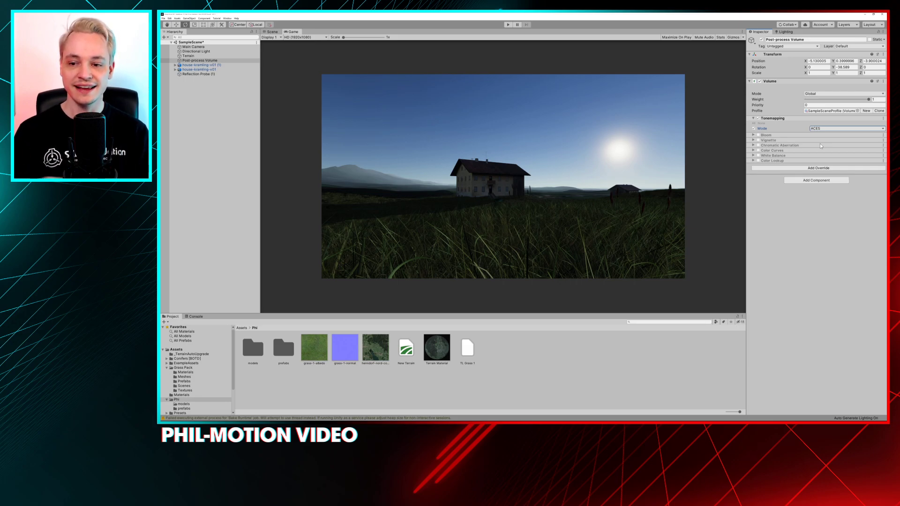
Switch the Tonemapping override off and on repeatedly to compare the scene with and without ACES, leaving it enabled
{"action": "left_click", "coordinate": [758, 119]}
{"action": "left_click", "coordinate": [757, 118]}
{"action": "left_click", "coordinate": [758, 118]}
{"action": "left_click", "coordinate": [758, 119]}
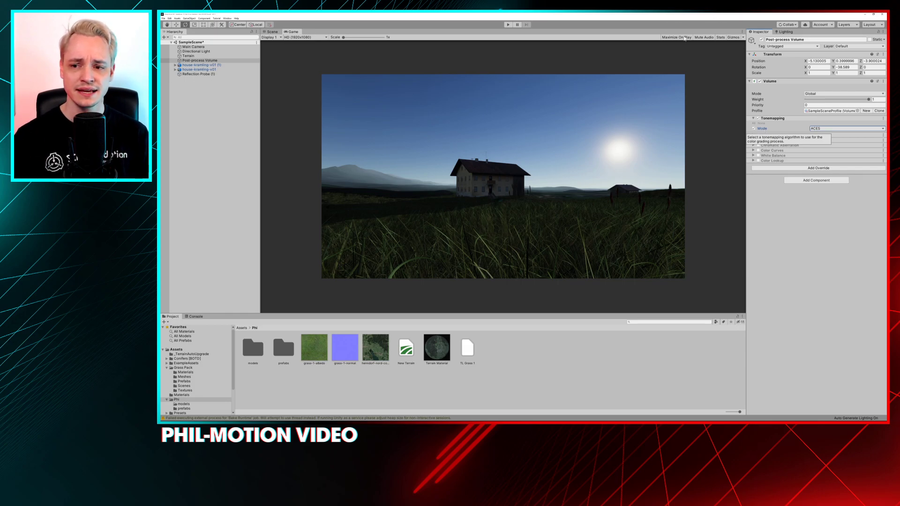
{"action": "left_click", "coordinate": [758, 118]}
{"action": "left_click", "coordinate": [758, 119]}
{"action": "left_click", "coordinate": [758, 118]}
{"action": "left_click", "coordinate": [757, 119]}
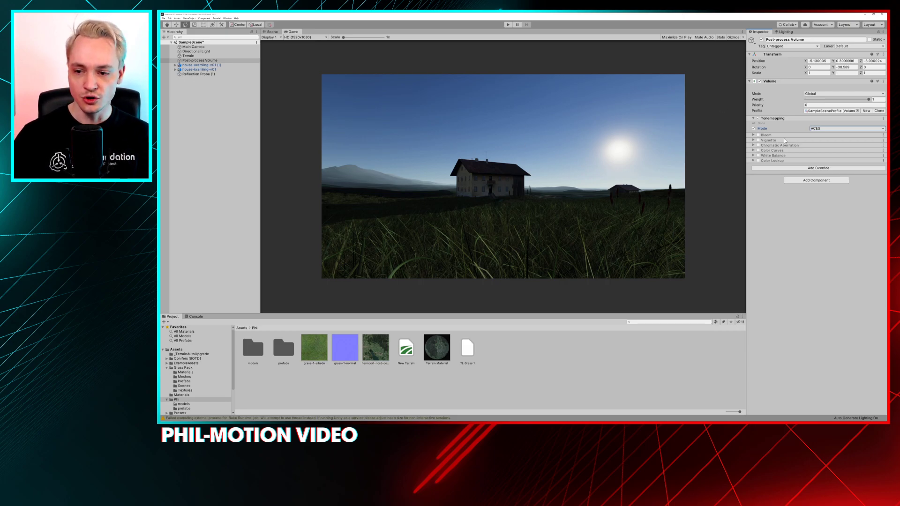
{"action": "left_click", "coordinate": [757, 118]}
{"action": "left_click", "coordinate": [758, 119]}
{"action": "left_click", "coordinate": [758, 119]}
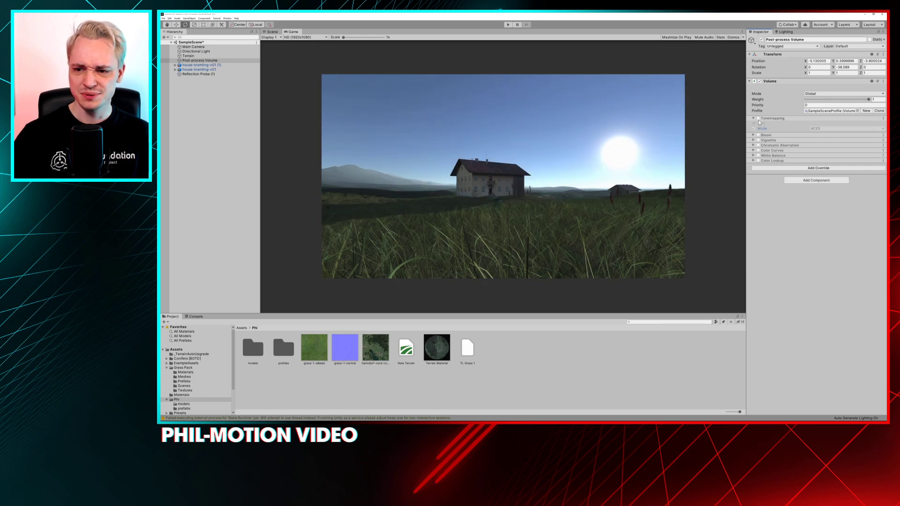
{"action": "left_click", "coordinate": [757, 119]}
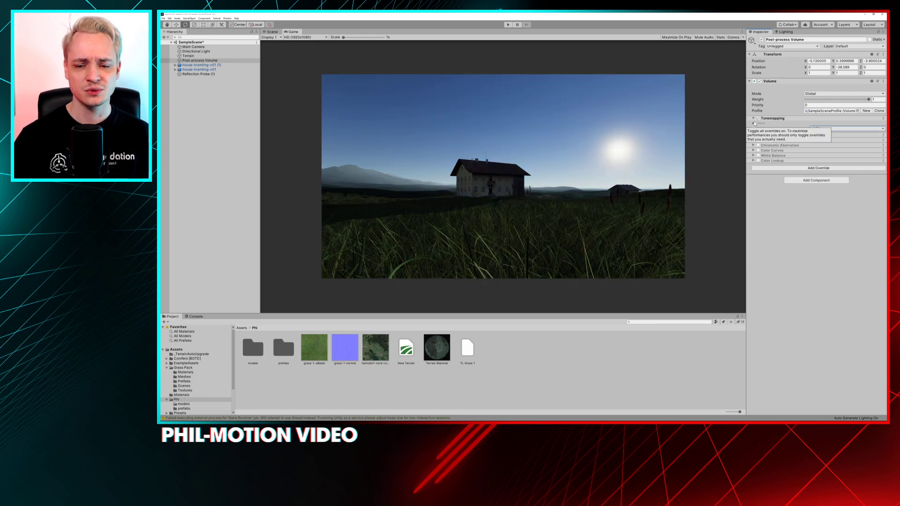
{"action": "left_click", "coordinate": [758, 118]}
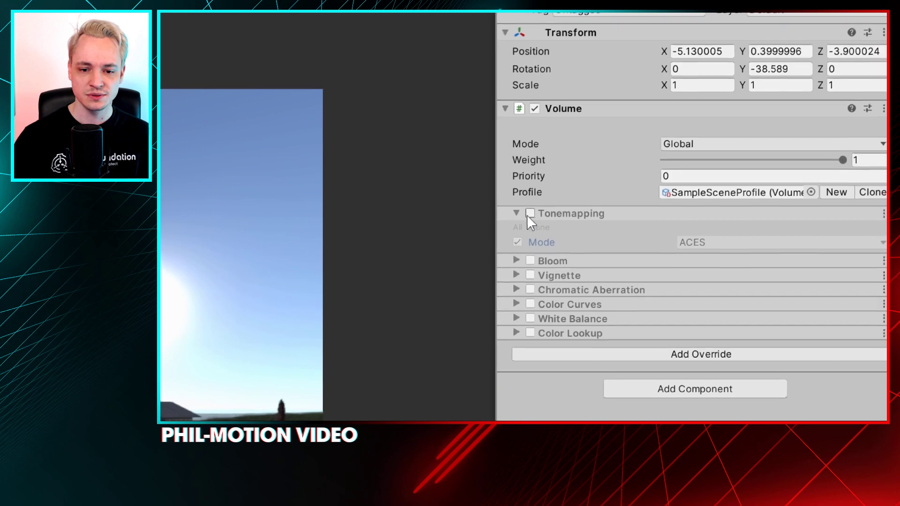
{"action": "left_click", "coordinate": [882, 104]}
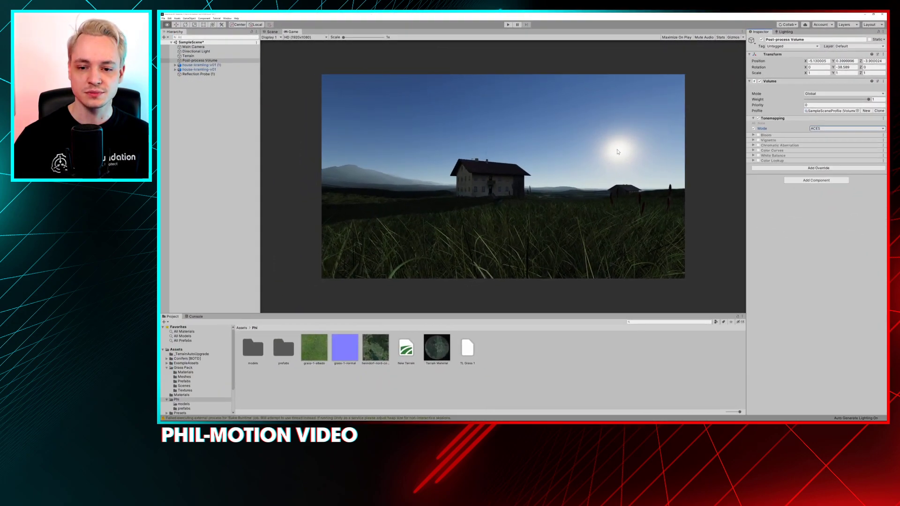
Enable the Bloom override, compare the scene with it off and on, and expand its settings
{"action": "left_click", "coordinate": [758, 135]}
{"action": "left_click", "coordinate": [758, 135]}
{"action": "left_click", "coordinate": [758, 135]}
{"action": "left_click", "coordinate": [758, 135]}
{"action": "left_click", "coordinate": [758, 135]}
{"action": "left_click", "coordinate": [753, 134]}
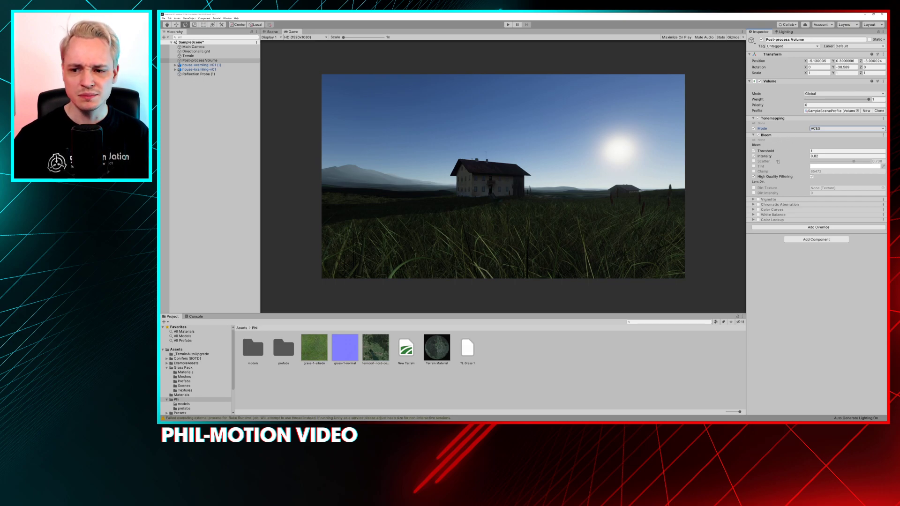
Try a Bloom intensity of 33.3 with a raised threshold, and reset the threshold to 1
{"action": "left_click_drag", "start_coordinate": [803, 158], "coordinate": [388, 153]}
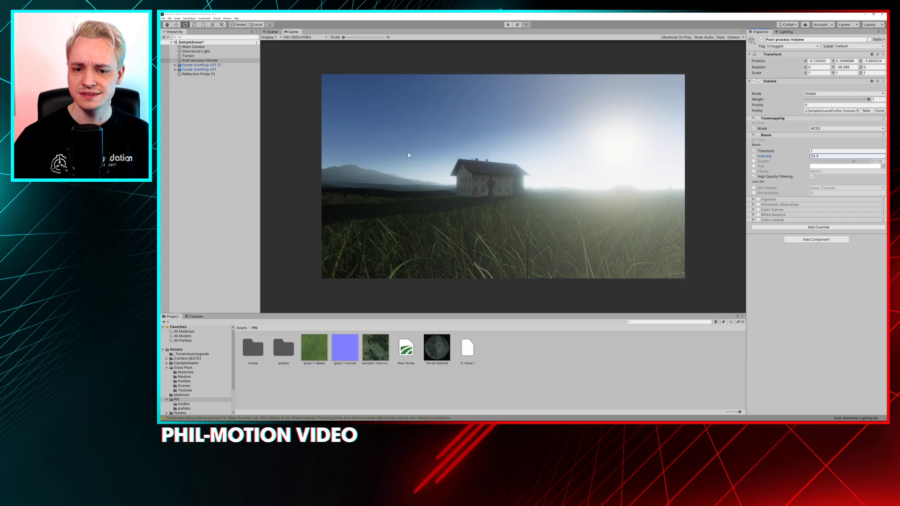
{"action": "left_click_drag", "start_coordinate": [766, 151], "coordinate": [768, 151]}
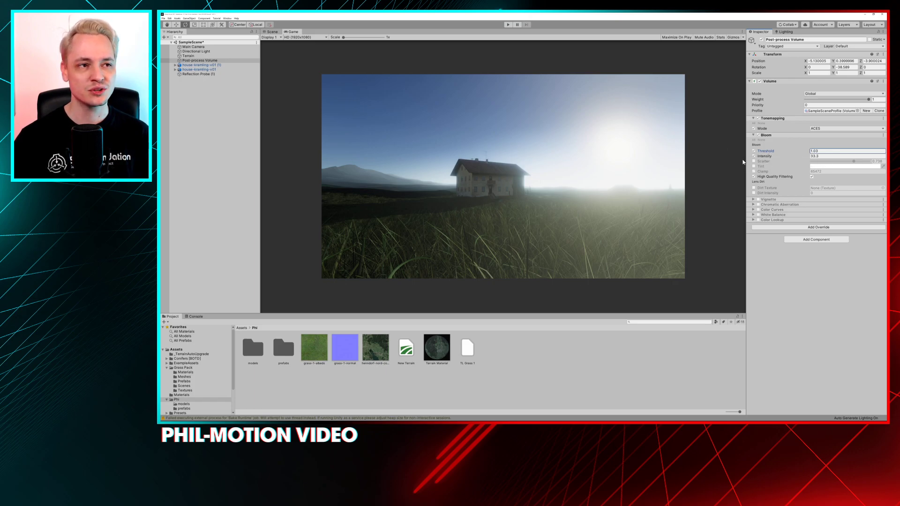
{"action": "left_click_drag", "start_coordinate": [771, 152], "coordinate": [778, 152]}
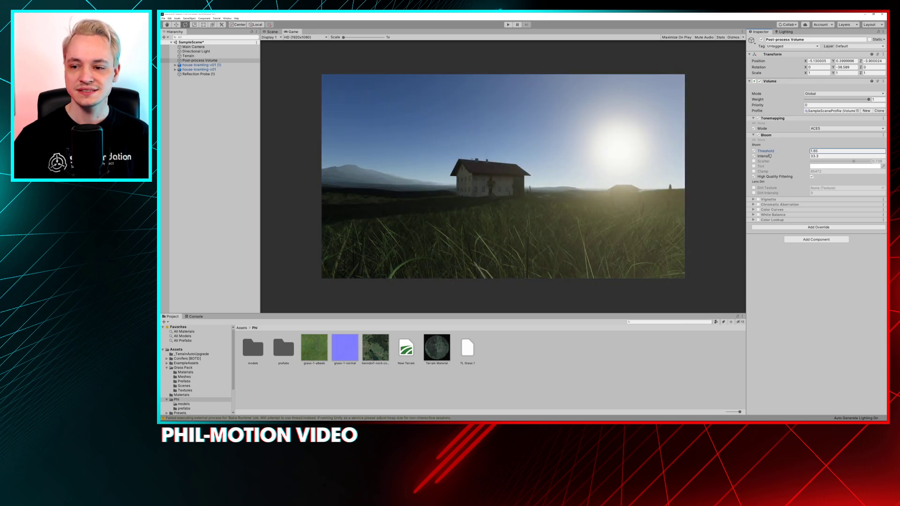
{"action": "left_click", "coordinate": [823, 152]}
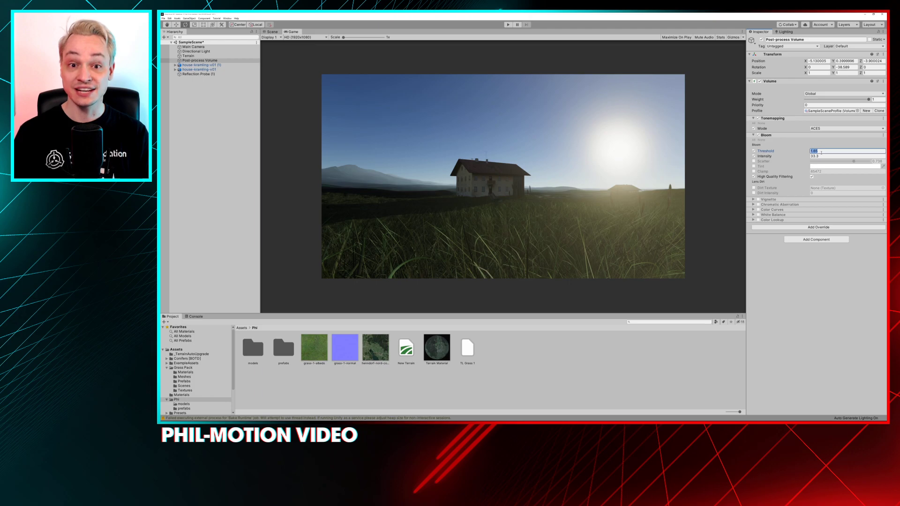
{"action": "type", "text": "1"}
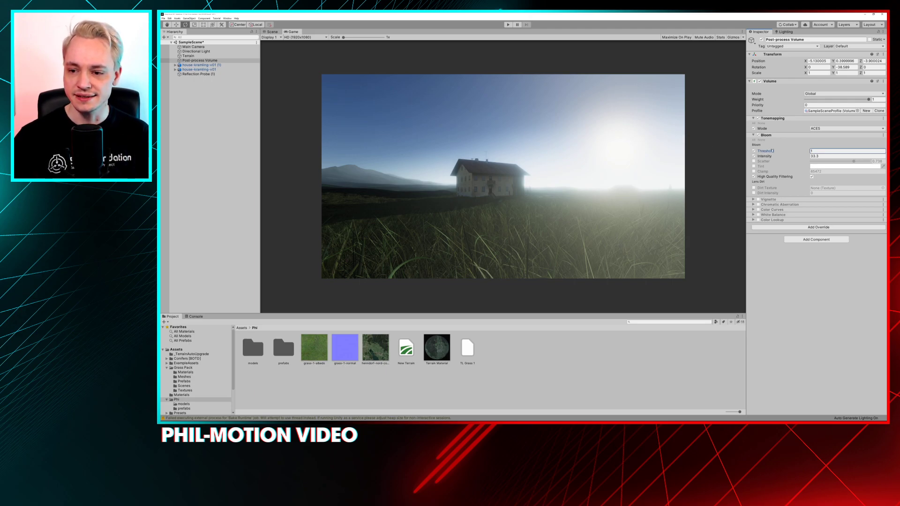
Try a weaker Bloom intensity and a very strong one of about 78, and set the intensity to 1
{"action": "left_click_drag", "start_coordinate": [770, 158], "coordinate": [548, 171]}
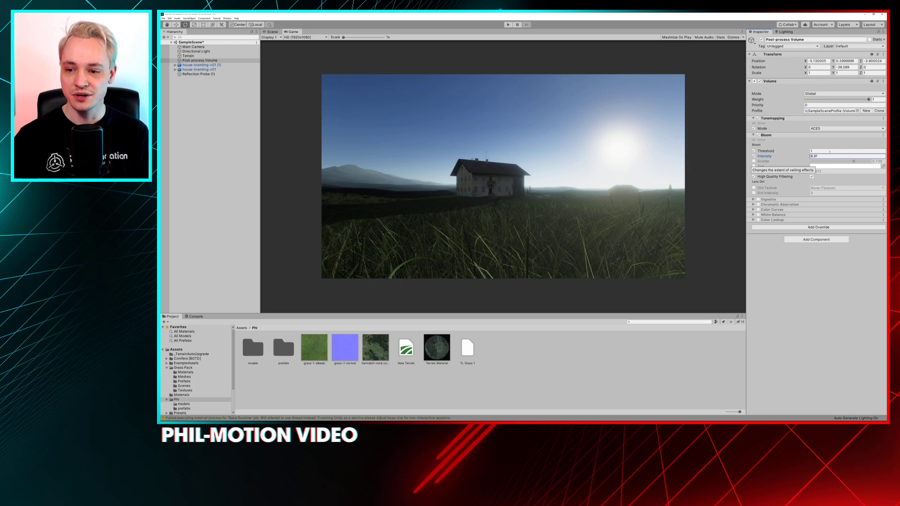
{"action": "left_click_drag", "start_coordinate": [765, 157], "coordinate": [174, 171]}
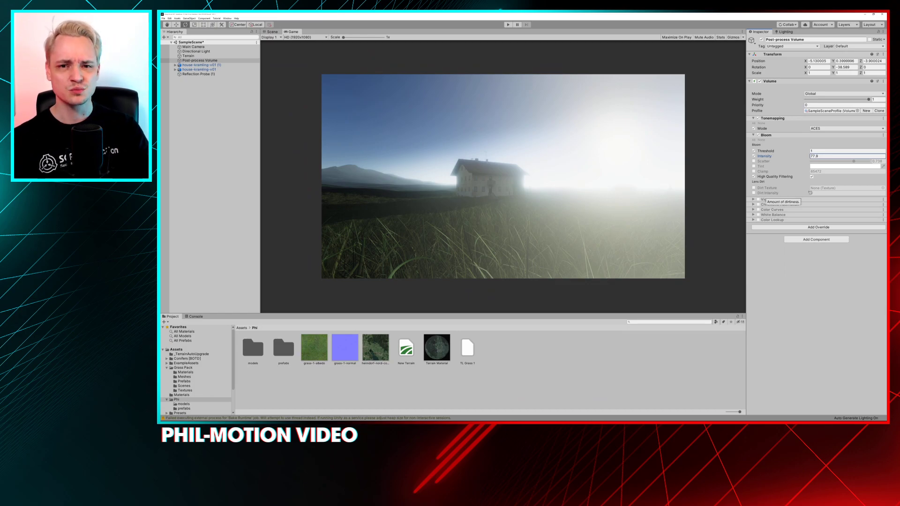
{"action": "left_click_drag", "start_coordinate": [791, 163], "coordinate": [752, 159]}
{"action": "double_click", "coordinate": [822, 157]}
{"action": "type", "text": "1"}
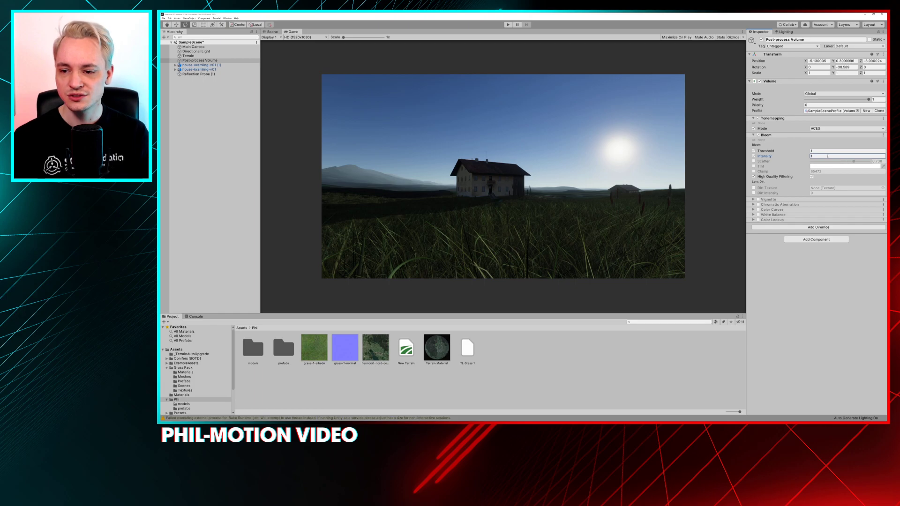
Try a Bloom threshold of 0 with the intensity raised to 2.44, checking the glow in the enlarged Game view
{"action": "left_click", "coordinate": [836, 151]}
{"action": "type", "text": "0.9"}
{"action": "left_click_drag", "start_coordinate": [767, 151], "coordinate": [756, 157]}
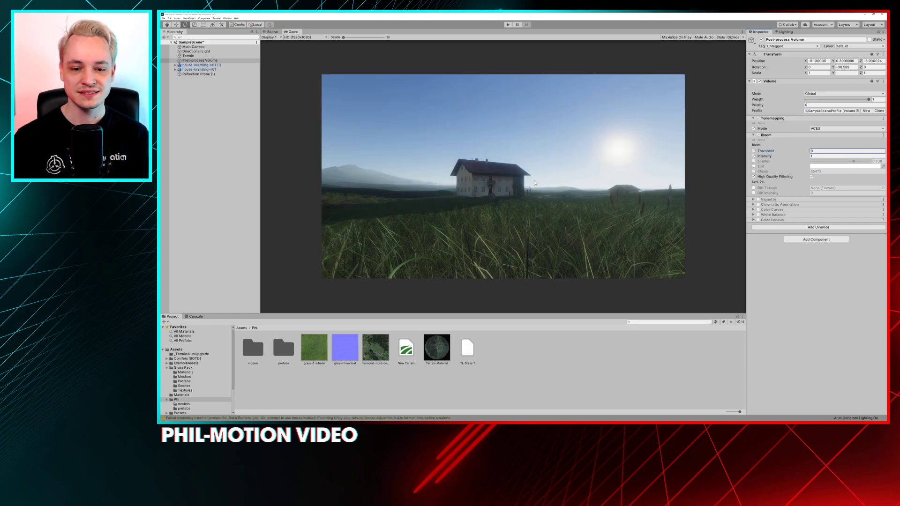
{"action": "scroll", "coordinate": [534, 181], "scroll_direction": "up", "scroll_amount": 3}
{"action": "scroll", "coordinate": [536, 182], "scroll_direction": "up", "scroll_amount": 1}
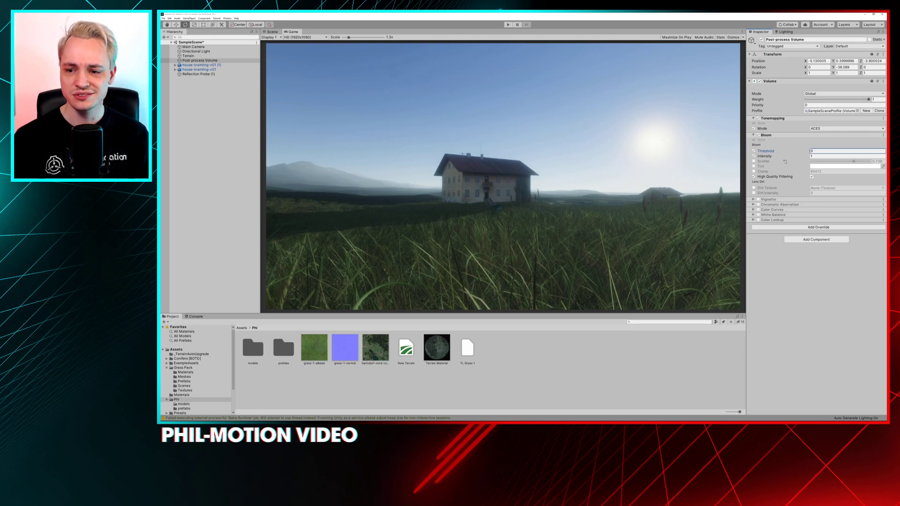
{"action": "left_click_drag", "start_coordinate": [774, 158], "coordinate": [790, 159]}
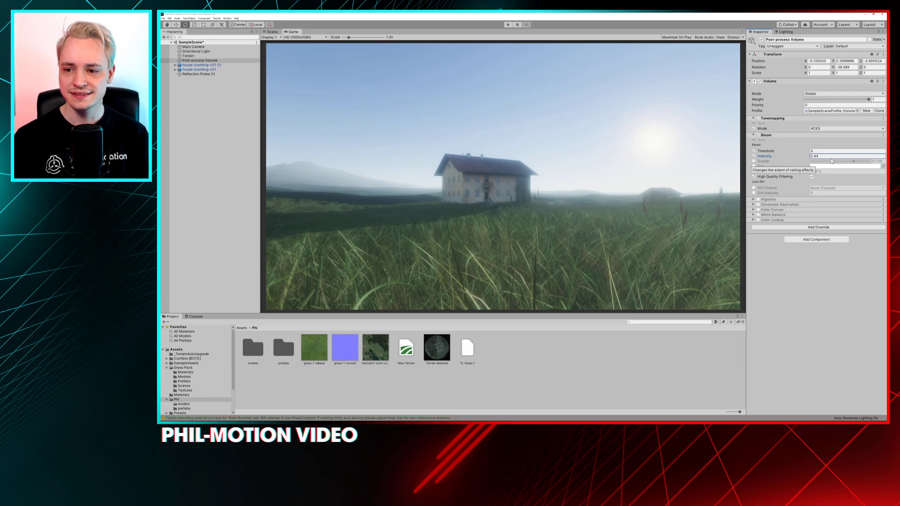
Reset the Bloom intensity to 1 and lower the threshold to 0.94
{"action": "left_click", "coordinate": [801, 157]}
{"action": "key", "text": "BackSpace"}
{"action": "type", "text": "1"}
{"action": "left_click", "coordinate": [785, 153]}
{"action": "type", "text": "1"}
{"action": "mouse_move", "coordinate": [785, 153]}
{"action": "left_mouse_down"}
{"action": "mouse_move", "coordinate": [779, 158]}
{"action": "mouse_move", "coordinate": [794, 159]}
{"action": "mouse_move", "coordinate": [784, 158]}
{"action": "left_mouse_up"}
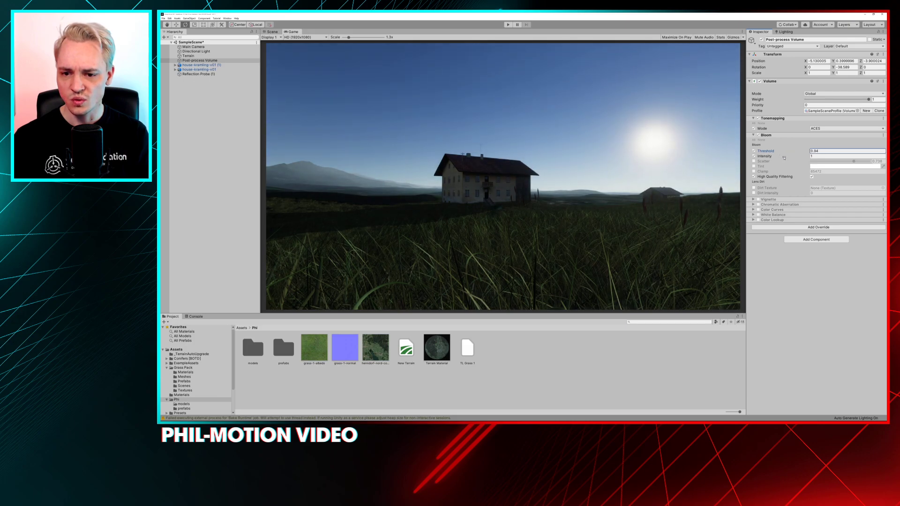
Compare the scene with the Bloom override off and on, leaving it enabled
{"action": "left_click", "coordinate": [758, 135]}
{"action": "left_click", "coordinate": [758, 136]}
{"action": "left_click", "coordinate": [758, 135]}
{"action": "left_click", "coordinate": [758, 135]}
{"action": "left_click", "coordinate": [758, 135]}
{"action": "left_click", "coordinate": [758, 135]}
Compare the Bloom threshold override off and on at a value of 1, and set the threshold to 0.97
{"action": "left_click_drag", "start_coordinate": [785, 153], "coordinate": [791, 153]}
{"action": "left_click", "coordinate": [821, 151]}
{"action": "type", "text": "1"}
{"action": "left_click", "coordinate": [754, 151]}
{"action": "left_click", "coordinate": [754, 151]}
{"action": "left_click", "coordinate": [754, 151]}
{"action": "left_click", "coordinate": [754, 151]}
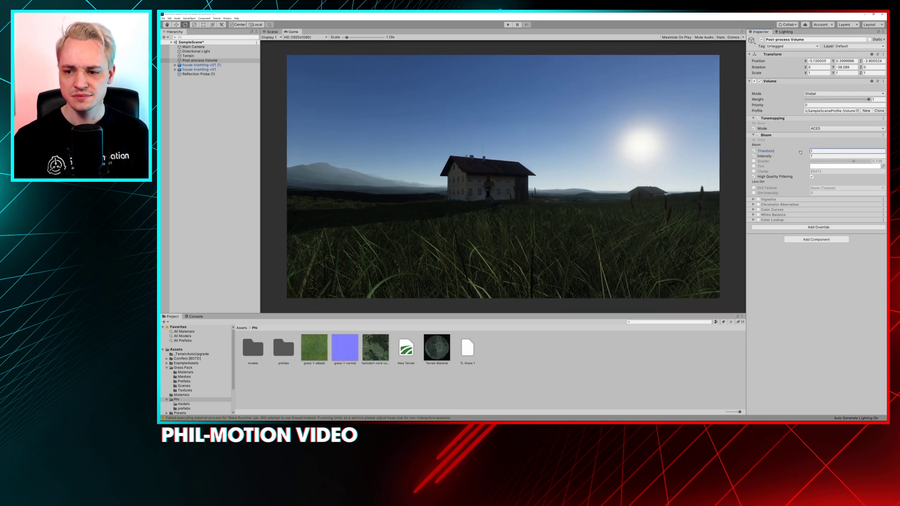
{"action": "left_click_drag", "start_coordinate": [798, 152], "coordinate": [778, 151]}
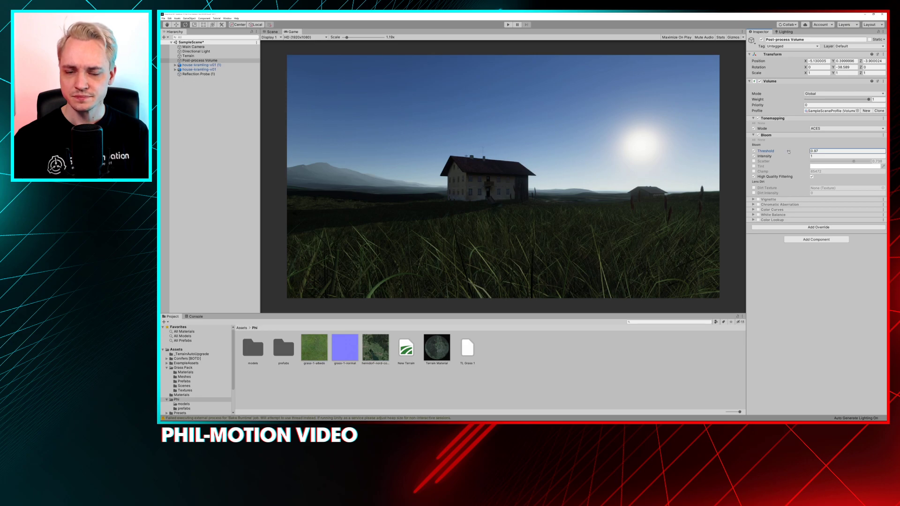
{"action": "scroll", "coordinate": [572, 172], "scroll_direction": "down", "scroll_amount": 1}
{"action": "left_click", "coordinate": [554, 170]}
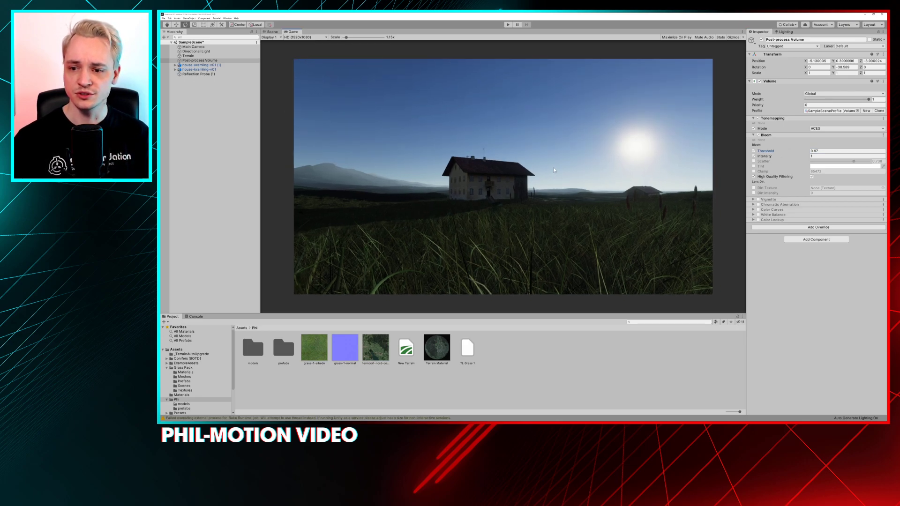
Collapse Bloom, expand and enable the Vignette override, and compare the scene with it off and on, leaving it enabled
{"action": "left_click", "coordinate": [753, 135]}
{"action": "left_click", "coordinate": [753, 141]}
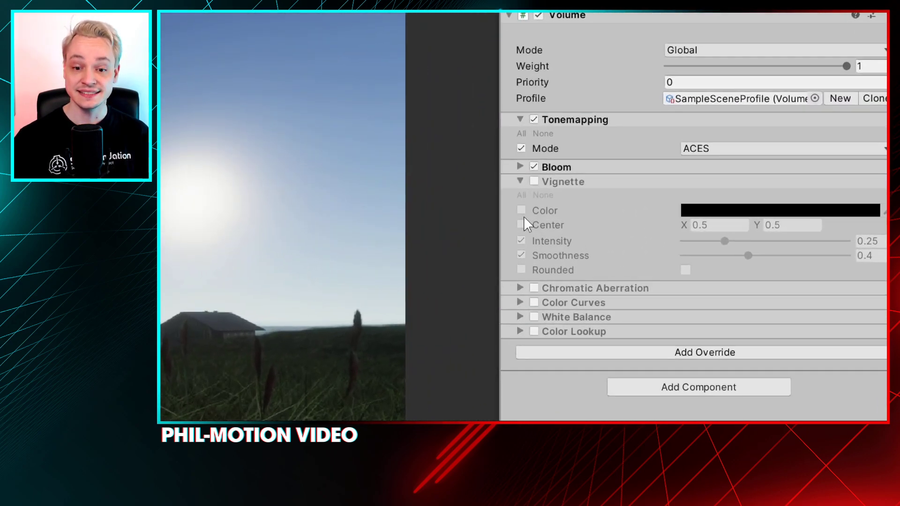
{"action": "left_click", "coordinate": [567, 186]}
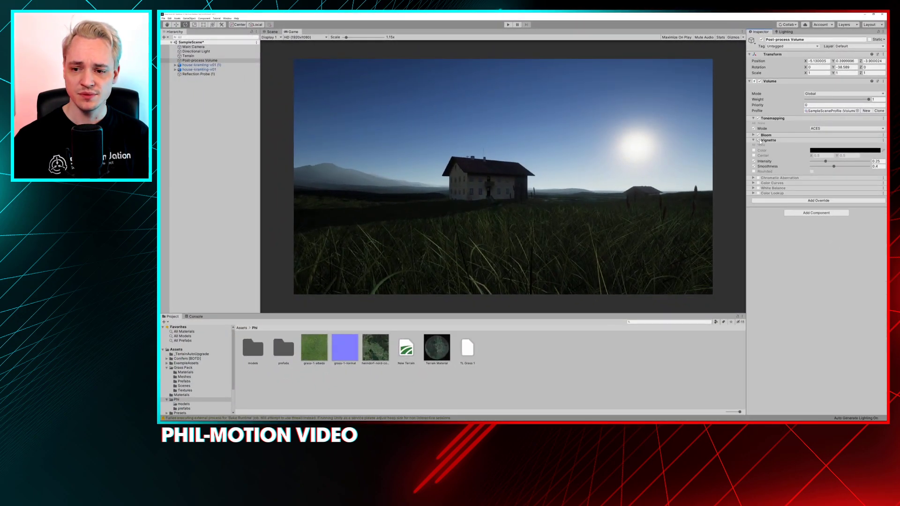
{"action": "left_click", "coordinate": [758, 140]}
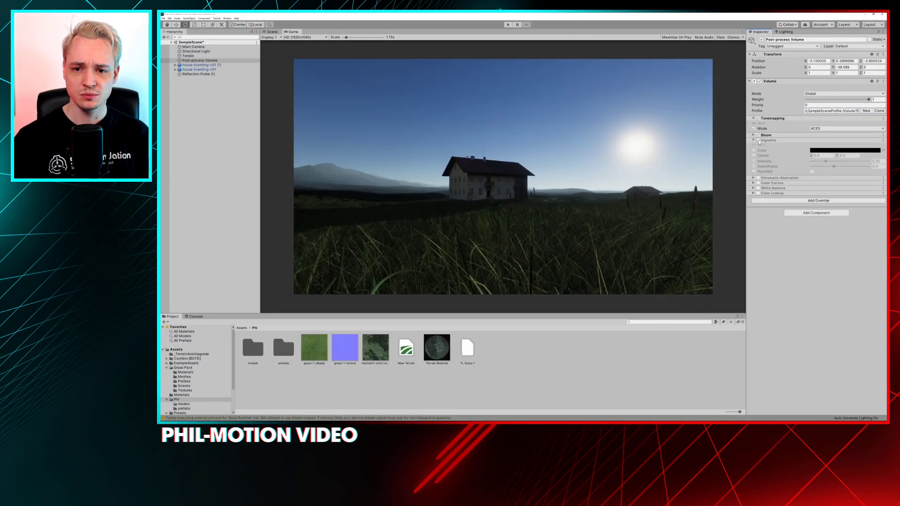
{"action": "left_click", "coordinate": [758, 141]}
{"action": "left_click", "coordinate": [758, 140]}
{"action": "left_click", "coordinate": [758, 141]}
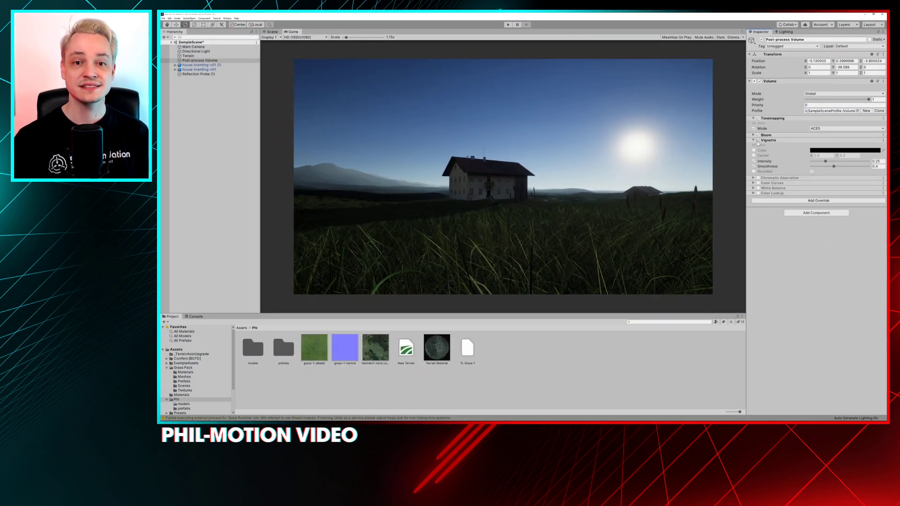
Compare the farmhouse scene with the Vignette override repeatedly switched off and on, leaving it enabled and expanded
{"action": "left_click", "coordinate": [758, 141]}
{"action": "left_click", "coordinate": [757, 140]}
{"action": "left_click", "coordinate": [757, 140]}
{"action": "left_click", "coordinate": [758, 141]}
{"action": "left_click", "coordinate": [758, 141]}
{"action": "left_click", "coordinate": [757, 140]}
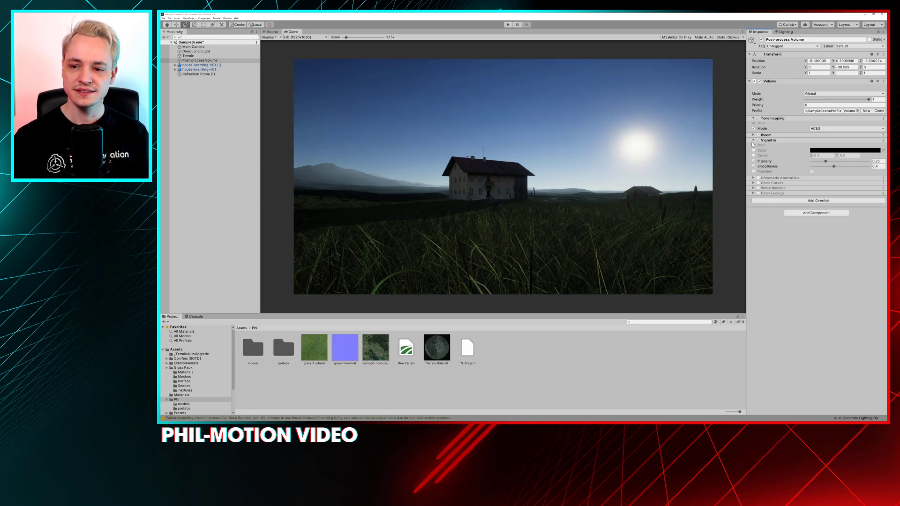
{"action": "left_click", "coordinate": [757, 141]}
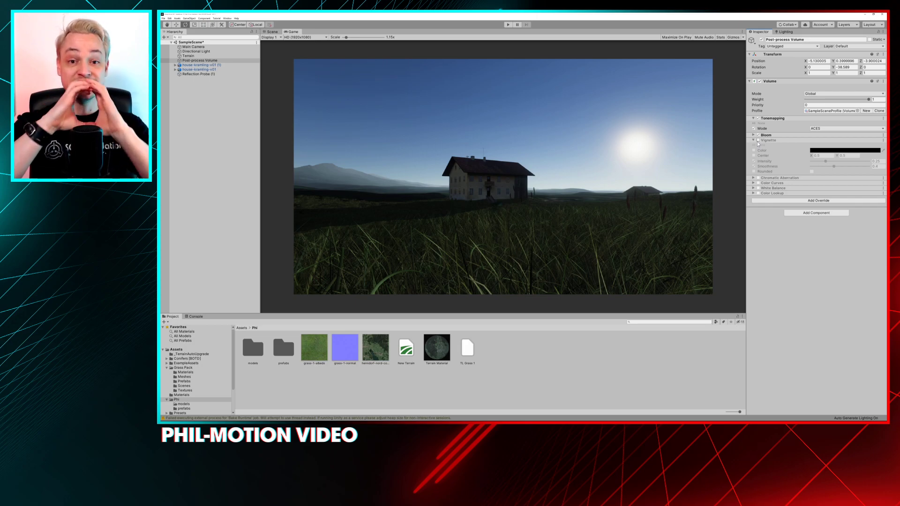
{"action": "left_click", "coordinate": [757, 140]}
{"action": "left_click", "coordinate": [753, 140]}
{"action": "left_click", "coordinate": [751, 141]}
Try the Vignette at an intensity of 0.773 and lower it to 0
{"action": "left_click_drag", "start_coordinate": [831, 162], "coordinate": [856, 161]}
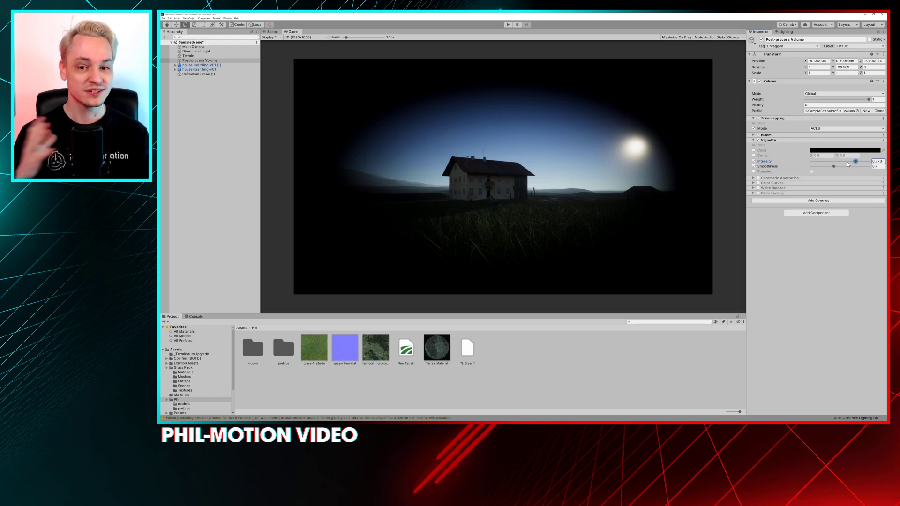
{"action": "left_click_drag", "start_coordinate": [833, 160], "coordinate": [808, 161]}
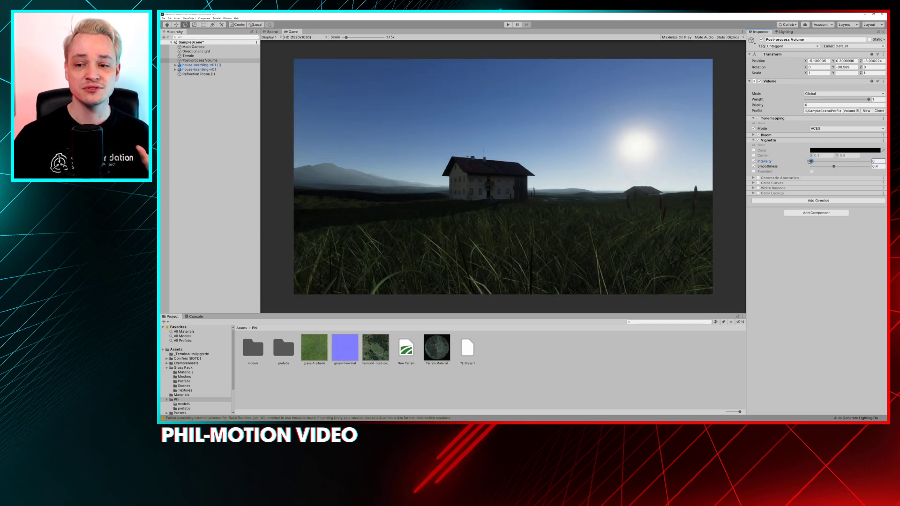
Enable the Vignette colour parameter, set the colour to white, and set intensity to 0.275 with smoothness 0.199
{"action": "left_click", "coordinate": [753, 150]}
{"action": "left_click", "coordinate": [839, 151]}
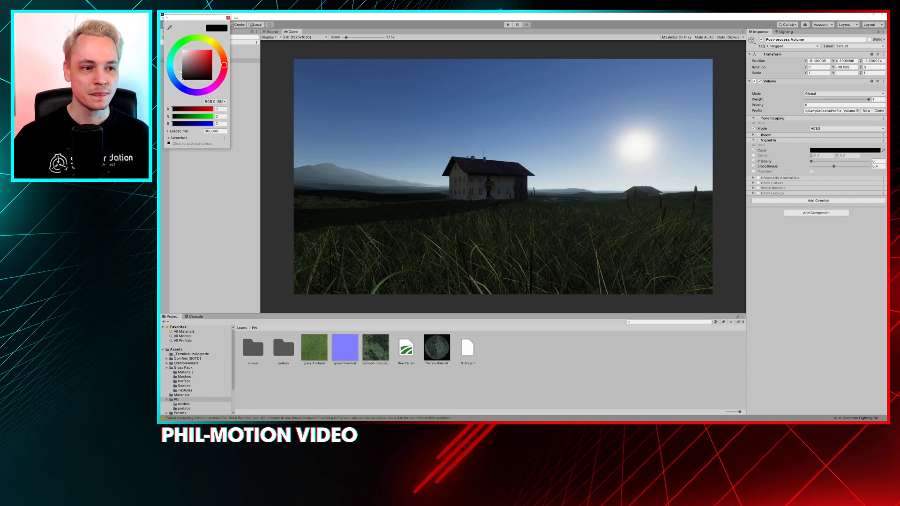
{"action": "left_click_drag", "start_coordinate": [191, 59], "coordinate": [178, 46]}
{"action": "mouse_move", "coordinate": [811, 161]}
{"action": "left_mouse_down"}
{"action": "mouse_move", "coordinate": [856, 162]}
{"action": "mouse_move", "coordinate": [827, 162]}
{"action": "left_mouse_up"}
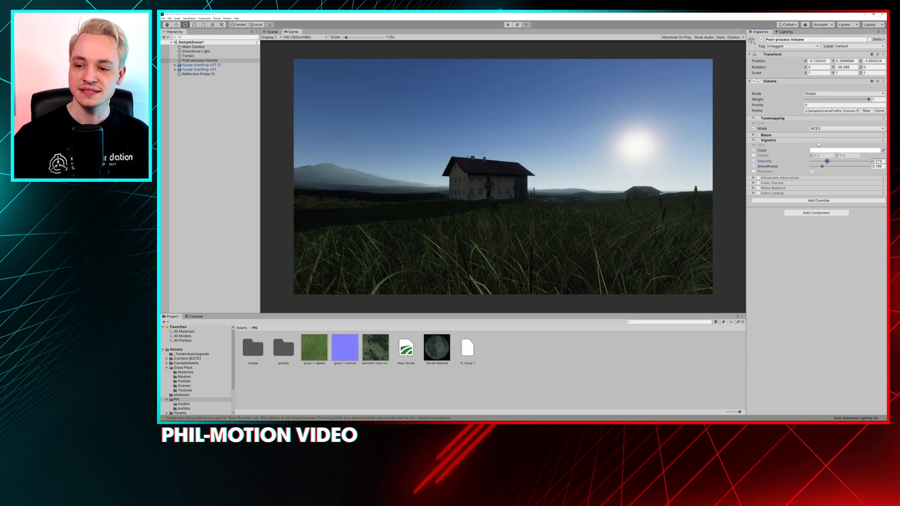
Set the Vignette colour back to black and raise the intensity to 0.438
{"action": "left_click", "coordinate": [843, 150]}
{"action": "left_click", "coordinate": [212, 79]}
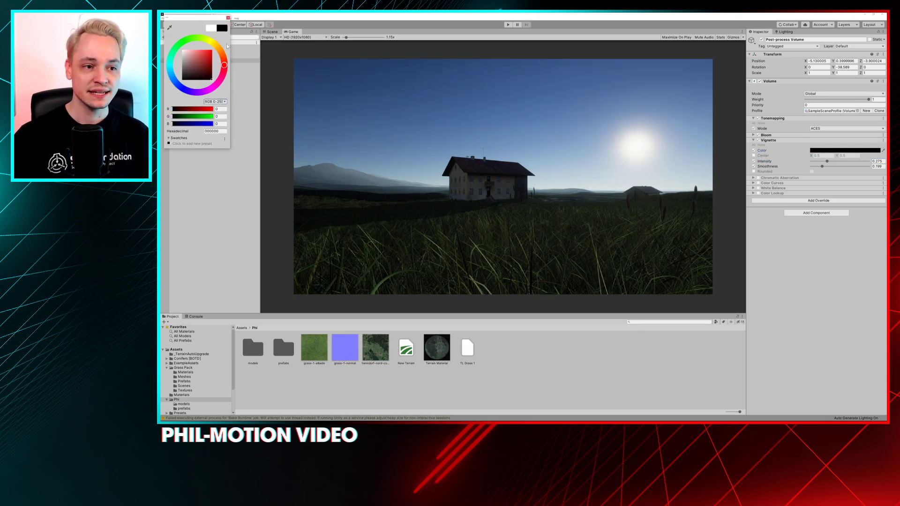
{"action": "left_click", "coordinate": [228, 19]}
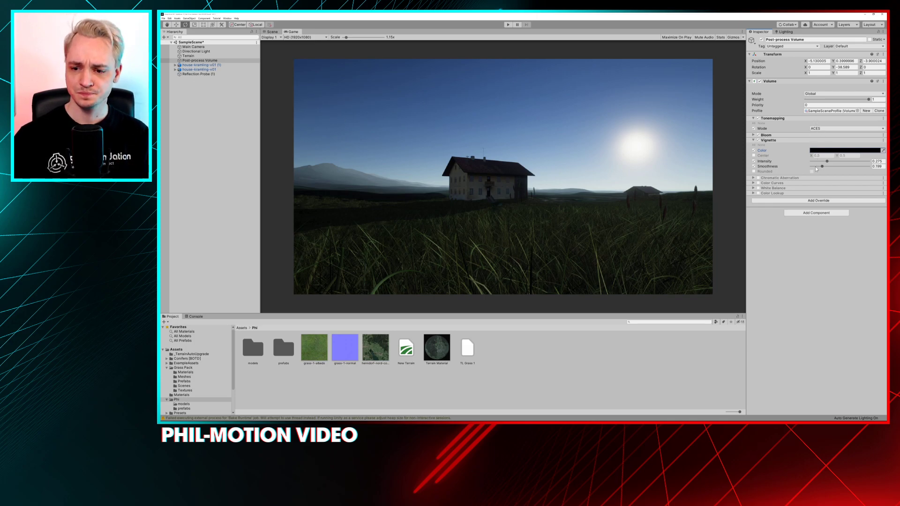
{"action": "left_click_drag", "start_coordinate": [828, 162], "coordinate": [837, 163]}
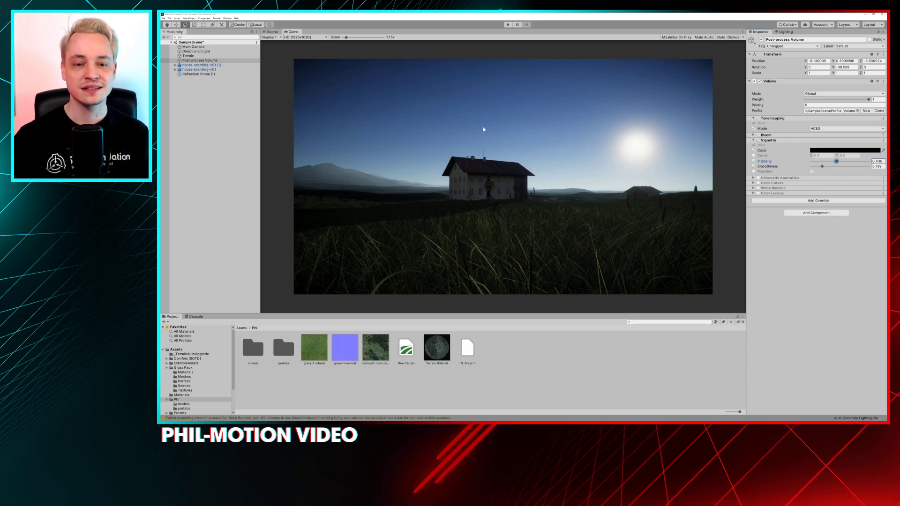
Compare the scene with the black Vignette off and on, leaving the override enabled
{"action": "left_click", "coordinate": [757, 140]}
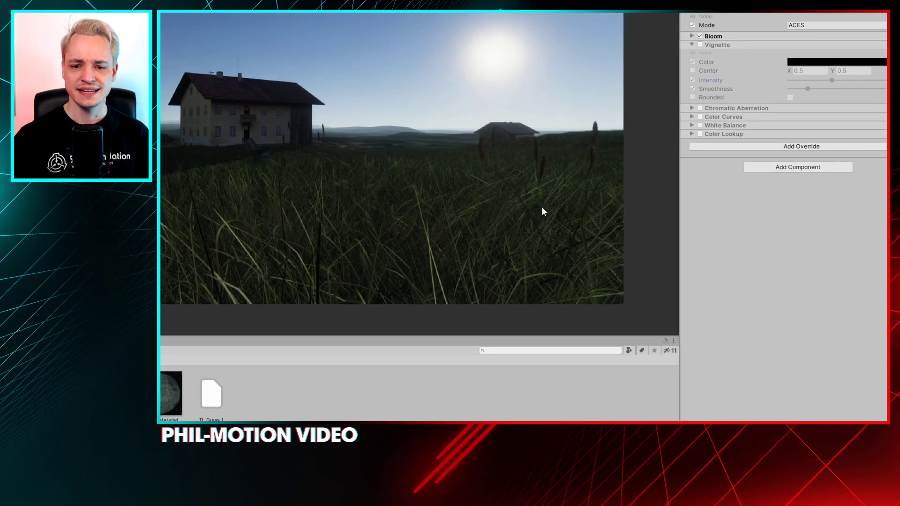
{"action": "key", "text": "e"}
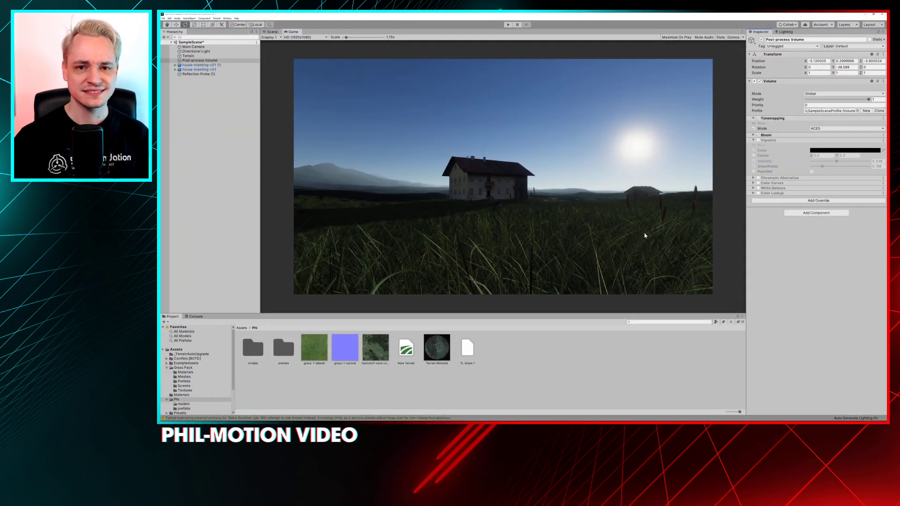
{"action": "left_click", "coordinate": [758, 140]}
{"action": "left_click", "coordinate": [758, 140]}
{"action": "left_click", "coordinate": [758, 140]}
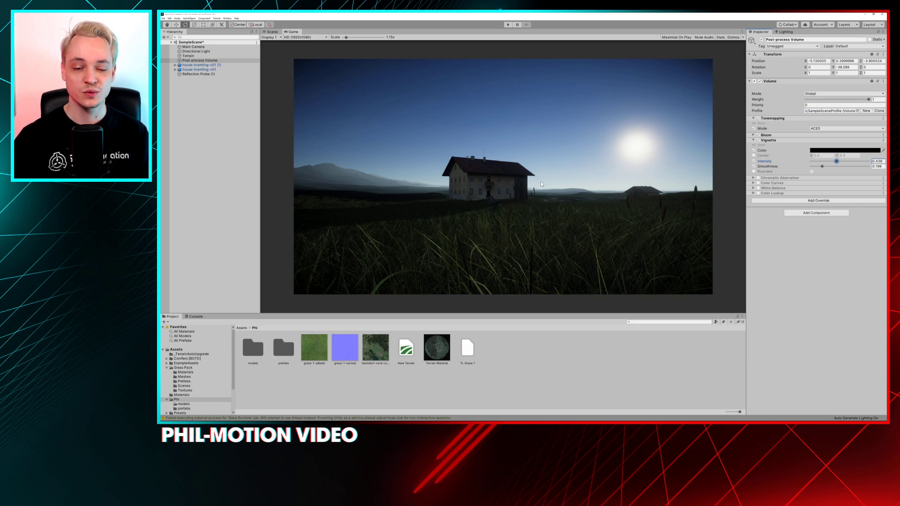
Raise the Vignette intensity to 0.591, play-test the scene by moving the camera around the farmhouse, and stop play mode
{"action": "mouse_move", "coordinate": [836, 162]}
{"action": "left_mouse_down"}
{"action": "mouse_move", "coordinate": [860, 161]}
{"action": "mouse_move", "coordinate": [846, 161]}
{"action": "left_mouse_up"}
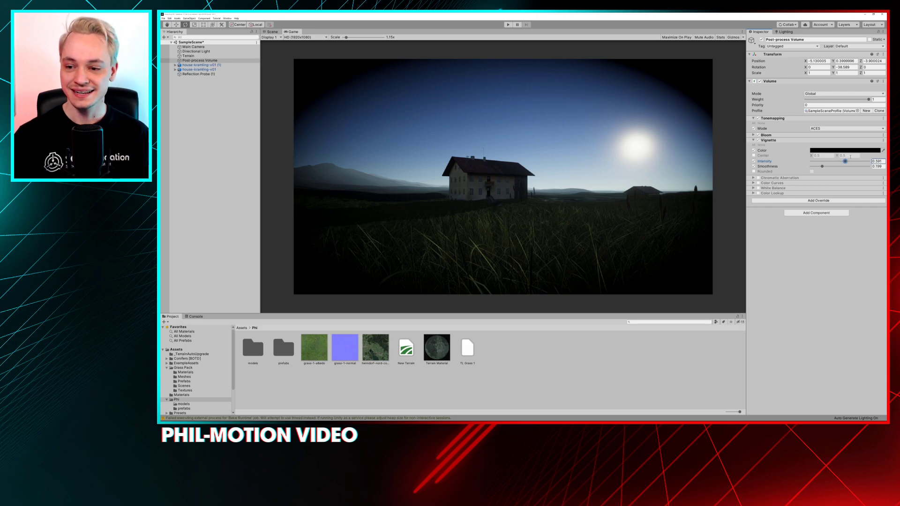
{"action": "left_click", "coordinate": [508, 24]}
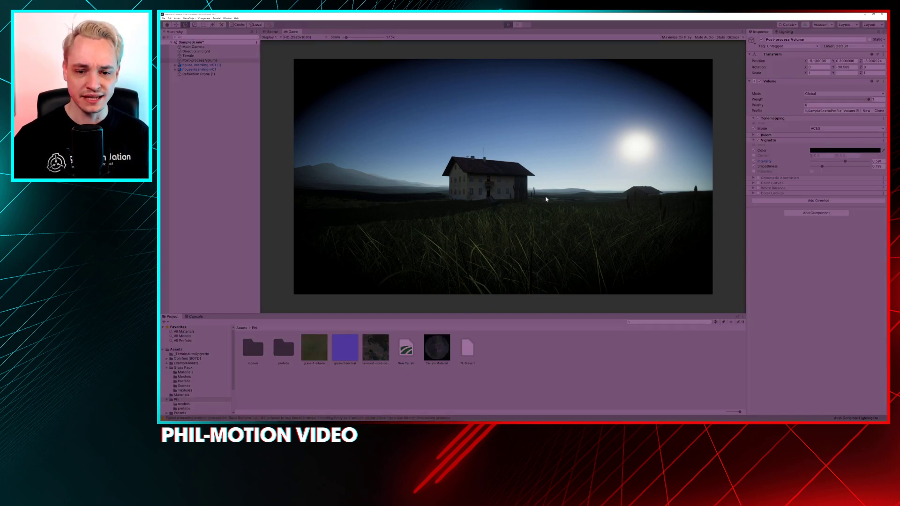
{"action": "right_click_drag", "start_coordinate": [513, 194], "coordinate": [633, 187]}
{"action": "key", "text": "w"}
{"action": "key", "text": "w"}
{"action": "key", "text": "a"}
{"action": "key", "text": "d"}
{"action": "left_click", "coordinate": [508, 26]}
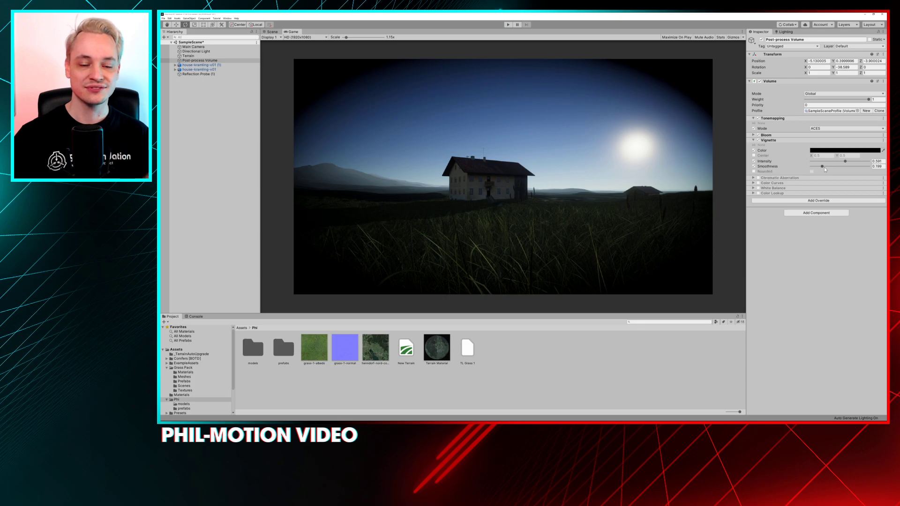
Set the Vignette smoothness to 0.219 and intensity to 0.32, and compare the scene with the override off and on, leaving it enabled
{"action": "left_click_drag", "start_coordinate": [822, 166], "coordinate": [823, 166]}
{"action": "mouse_move", "coordinate": [823, 162]}
{"action": "left_mouse_down"}
{"action": "mouse_move", "coordinate": [814, 162]}
{"action": "mouse_move", "coordinate": [829, 162]}
{"action": "left_mouse_up"}
{"action": "left_click", "coordinate": [757, 140]}
{"action": "left_click", "coordinate": [758, 141]}
{"action": "left_click", "coordinate": [757, 140]}
{"action": "left_click", "coordinate": [758, 140]}
{"action": "left_click", "coordinate": [757, 140]}
{"action": "left_click", "coordinate": [758, 140]}
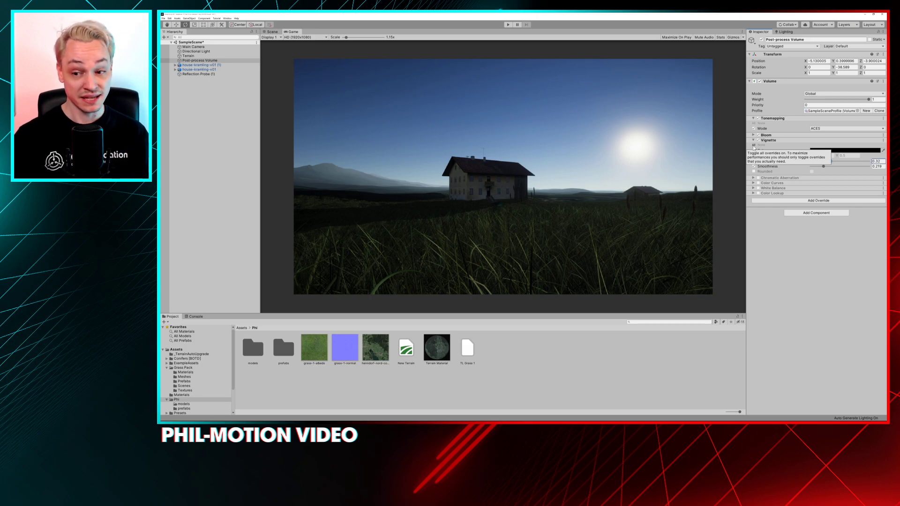
{"action": "left_click", "coordinate": [758, 140]}
{"action": "left_click", "coordinate": [758, 140]}
{"action": "left_click", "coordinate": [758, 140]}
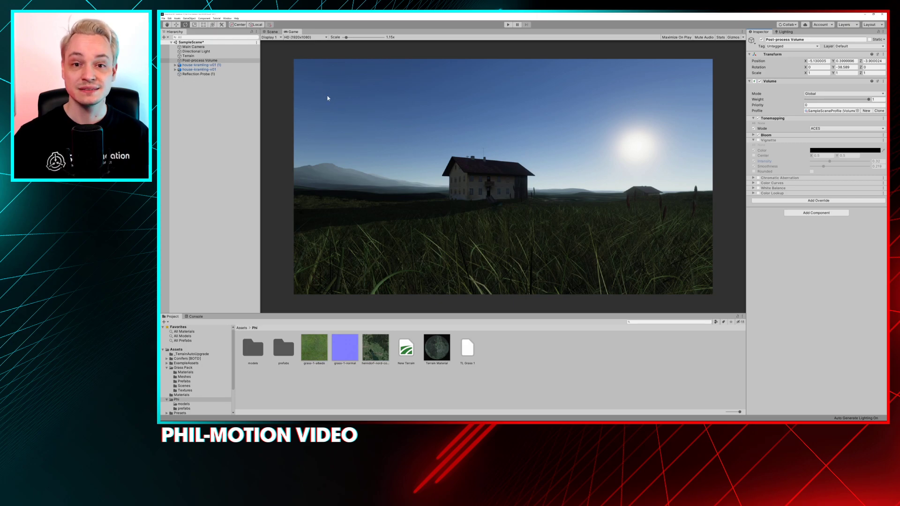
{"action": "left_click", "coordinate": [758, 141]}
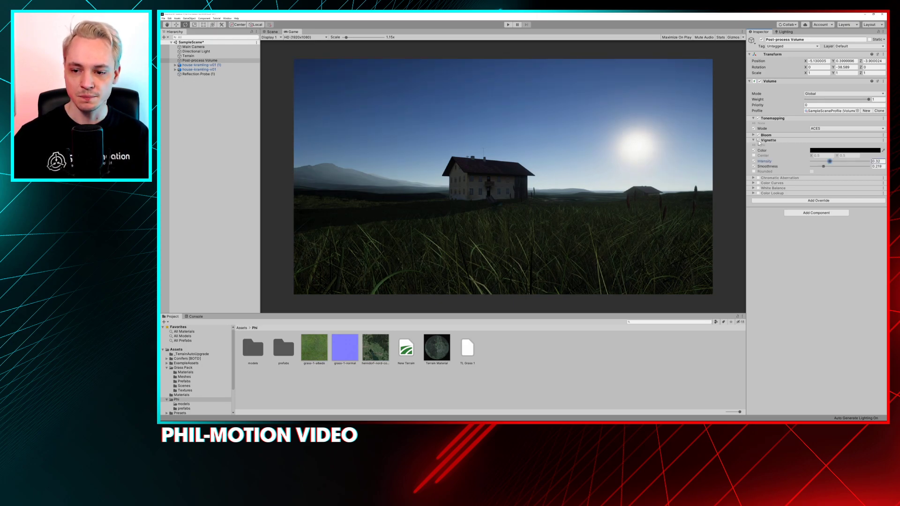
Enable the Vignette's Rounded parameter and switch it on, and set smoothness to 0.097 and intensity to 0.275
{"action": "left_click_drag", "start_coordinate": [823, 162], "coordinate": [845, 159]}
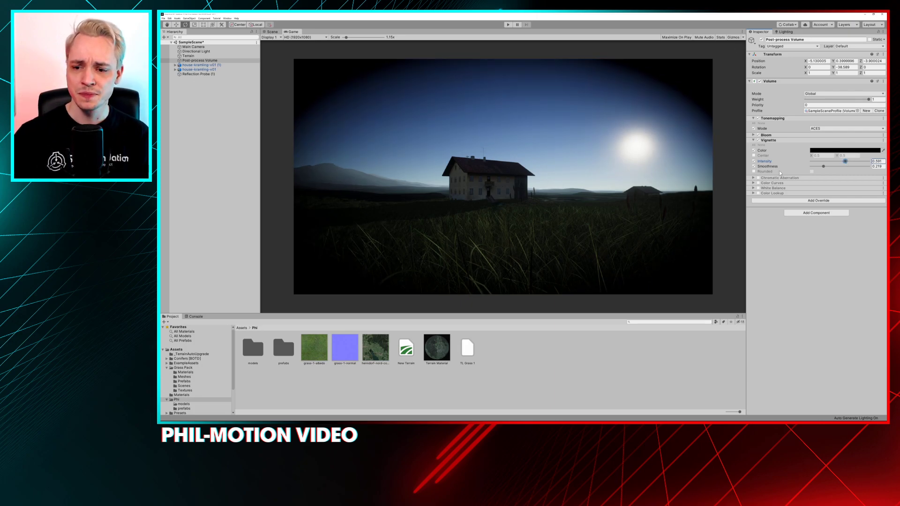
{"action": "left_click", "coordinate": [754, 171]}
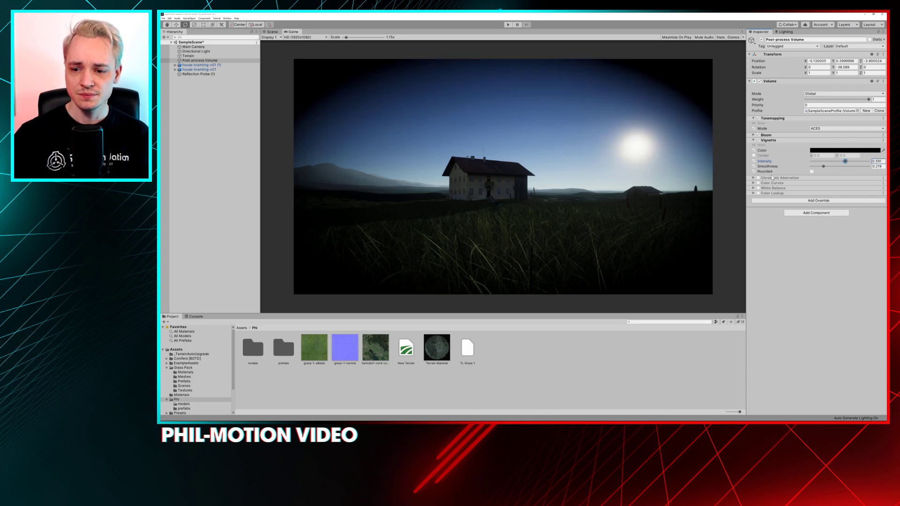
{"action": "left_click", "coordinate": [811, 172]}
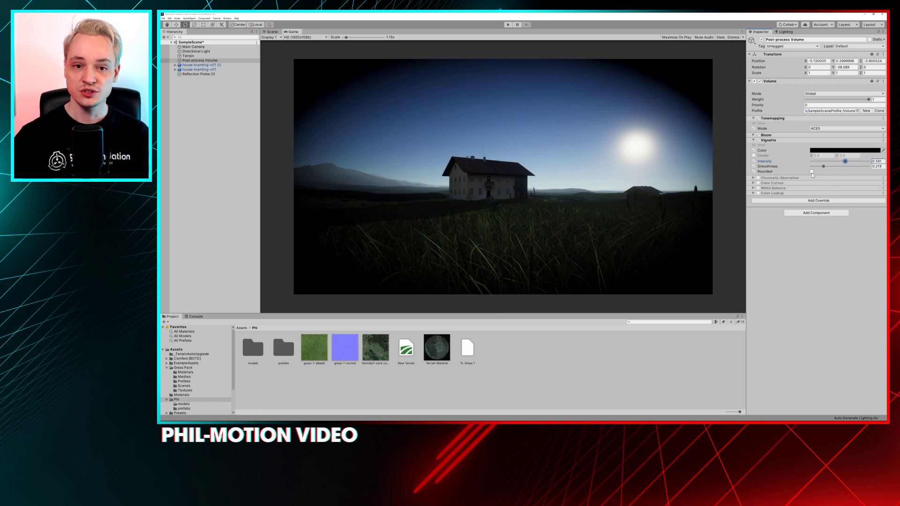
{"action": "mouse_move", "coordinate": [818, 167]}
{"action": "left_mouse_down"}
{"action": "mouse_move", "coordinate": [806, 168]}
{"action": "mouse_move", "coordinate": [827, 163]}
{"action": "left_mouse_up"}
Compare the scene with the rounded Vignette off and on, leaving the override enabled
{"action": "left_click", "coordinate": [757, 142]}
{"action": "left_click", "coordinate": [758, 141]}
{"action": "left_click", "coordinate": [758, 141]}
{"action": "left_click", "coordinate": [757, 141]}
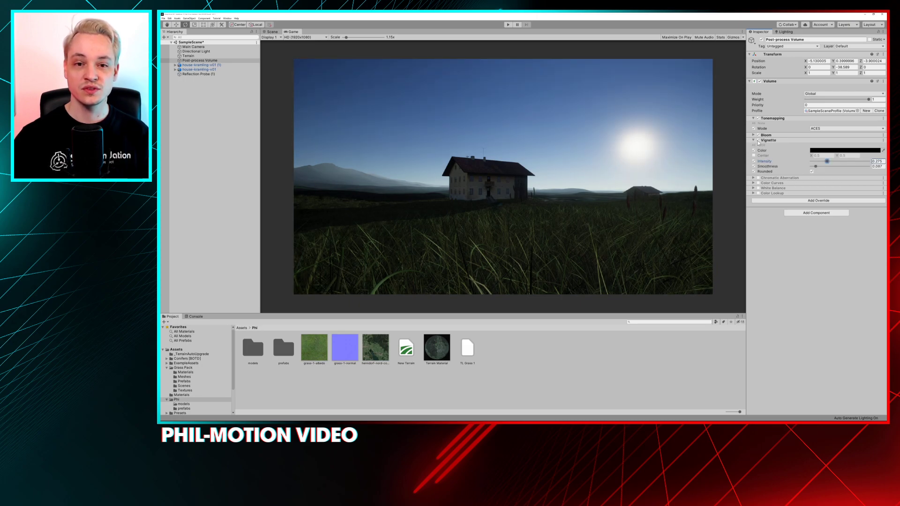
{"action": "left_click", "coordinate": [758, 141]}
{"action": "left_click", "coordinate": [758, 141]}
{"action": "left_click", "coordinate": [758, 141]}
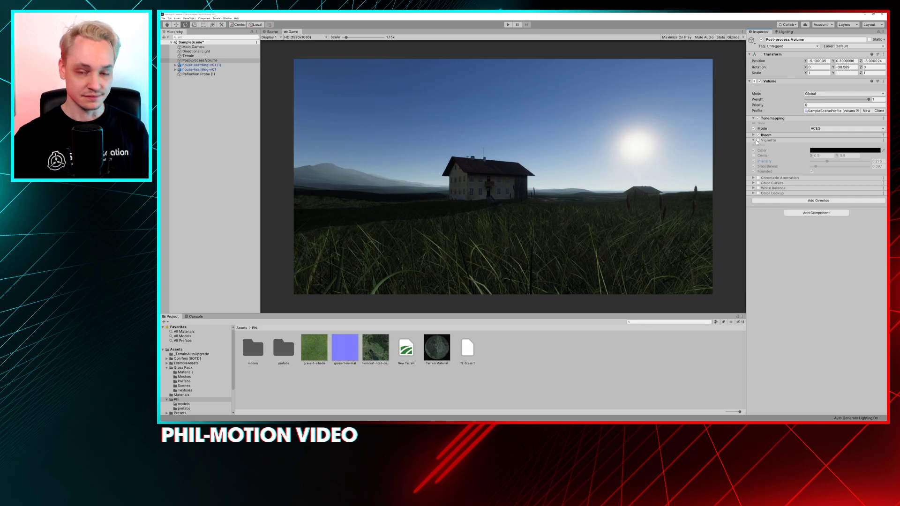
{"action": "left_click", "coordinate": [757, 141]}
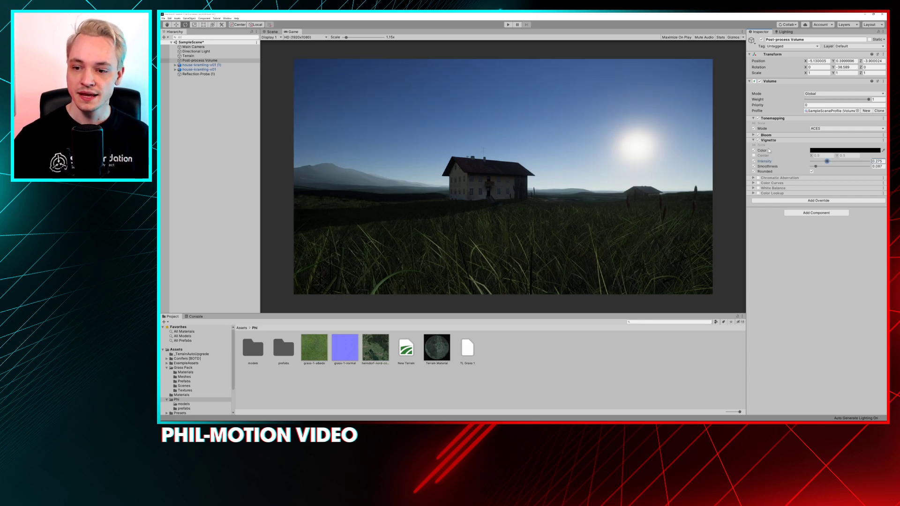
Switch off the Vignette's Rounded value and set the intensity to 0.32 and the smoothness to 0.097
{"action": "left_click", "coordinate": [811, 171]}
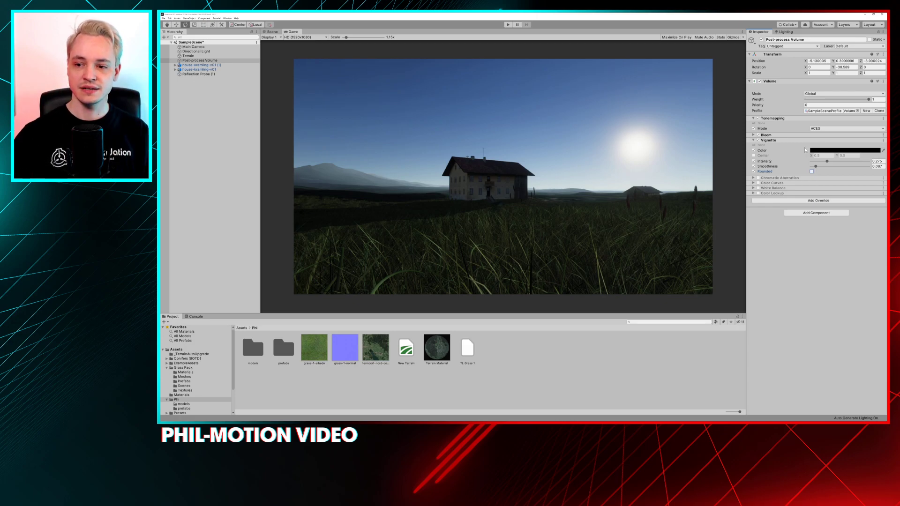
{"action": "mouse_move", "coordinate": [838, 160]}
{"action": "left_mouse_down"}
{"action": "mouse_move", "coordinate": [854, 161]}
{"action": "mouse_move", "coordinate": [820, 166]}
{"action": "left_mouse_up"}
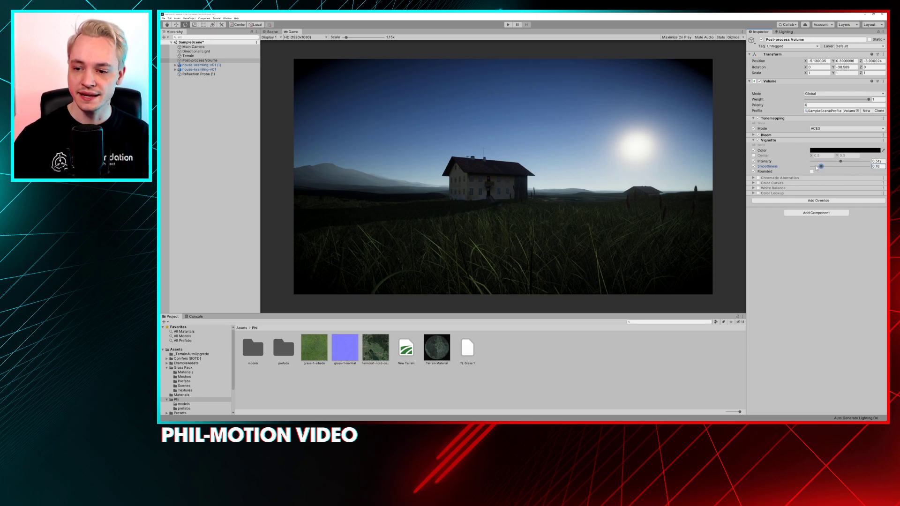
{"action": "left_click", "coordinate": [815, 166]}
{"action": "left_click_drag", "start_coordinate": [819, 161], "coordinate": [829, 162]}
Compare the scene with the non-rounded Vignette off and on, leaving the override enabled
{"action": "left_click", "coordinate": [758, 140]}
{"action": "left_click", "coordinate": [757, 140]}
{"action": "left_click", "coordinate": [758, 140]}
{"action": "left_click", "coordinate": [758, 140]}
Play-test the scene, flying the camera around the farmhouse and field to check the post-processing, and stop play mode
{"action": "left_click", "coordinate": [507, 24]}
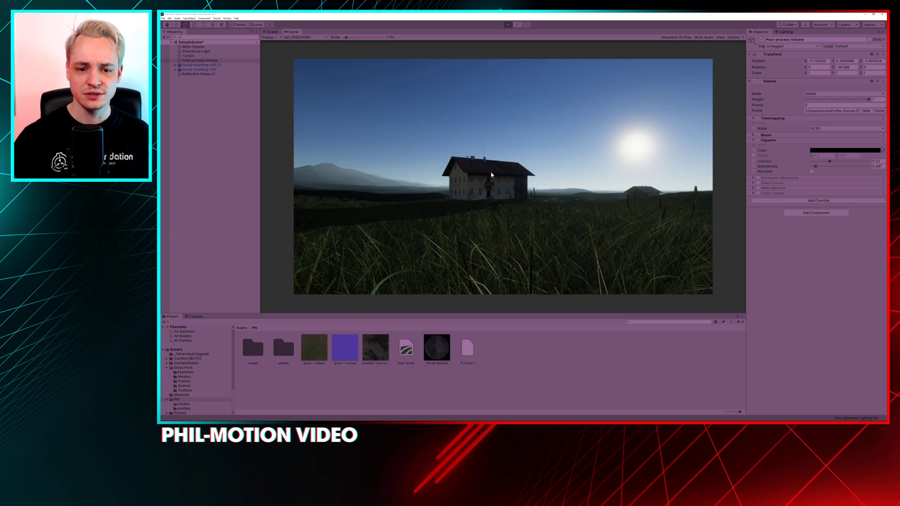
{"action": "key", "text": "w"}
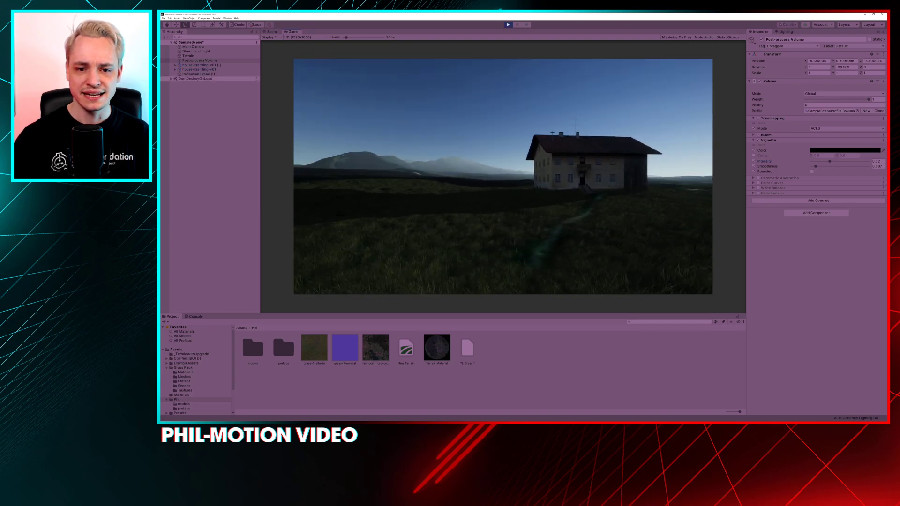
{"action": "key", "text": "w"}
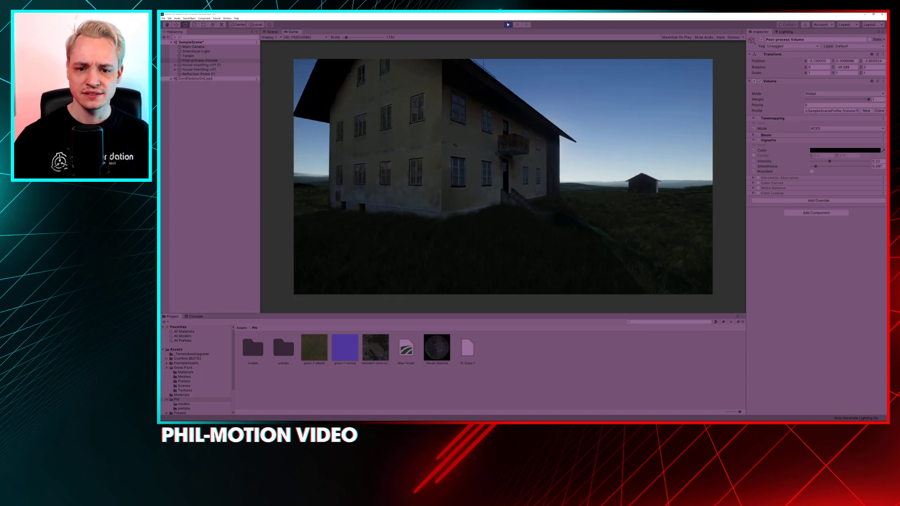
{"action": "key", "text": "s"}
{"action": "key", "text": "s"}
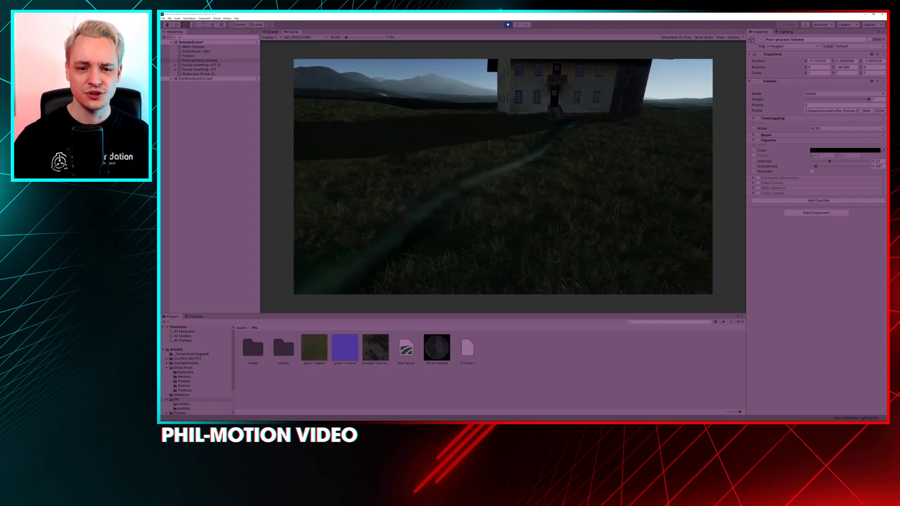
{"action": "key", "text": "w"}
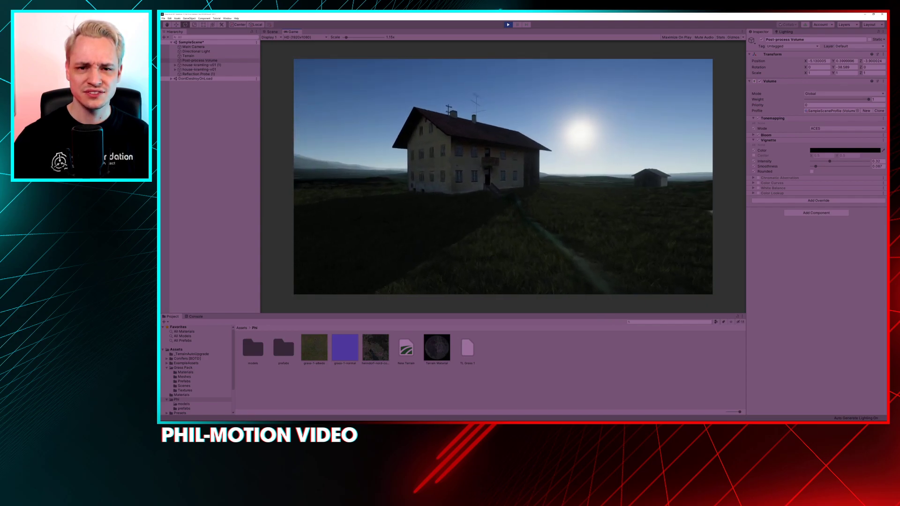
{"action": "key", "text": "d"}
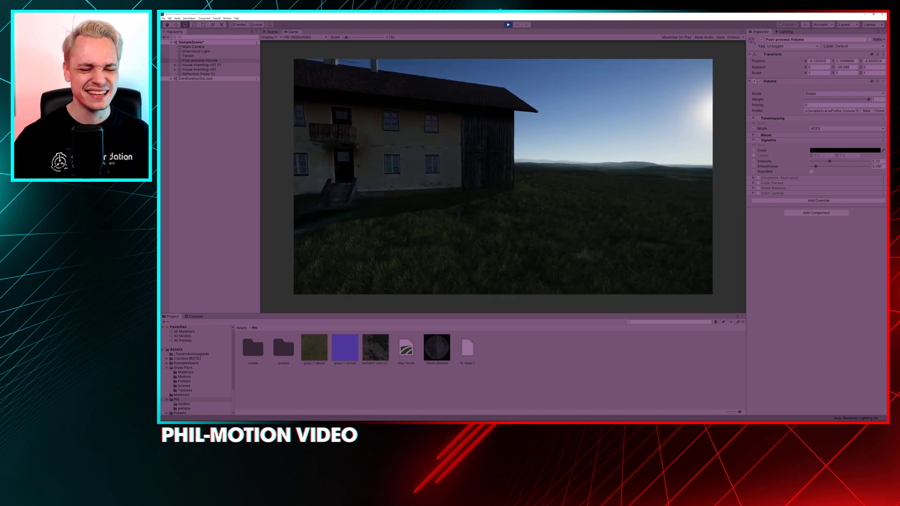
{"action": "key", "text": "s"}
{"action": "key", "text": "s"}
{"action": "key", "text": "a"}
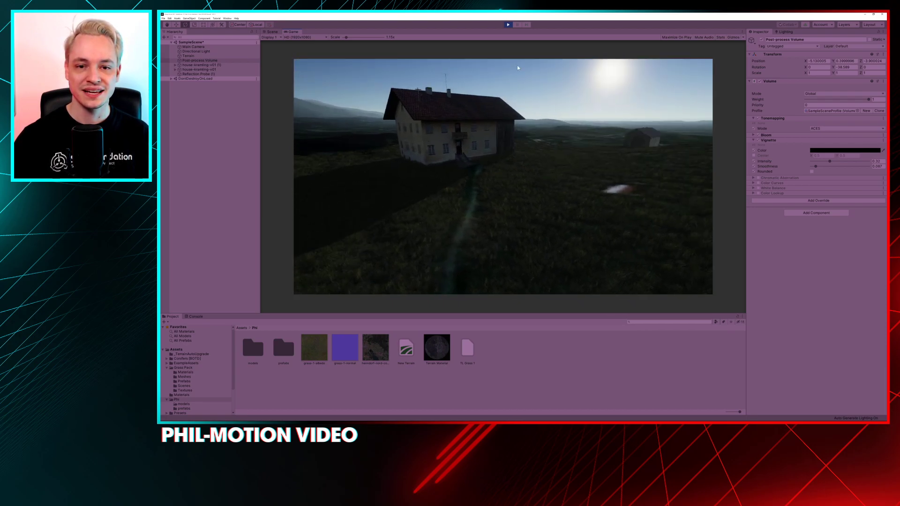
{"action": "left_click", "coordinate": [507, 25]}
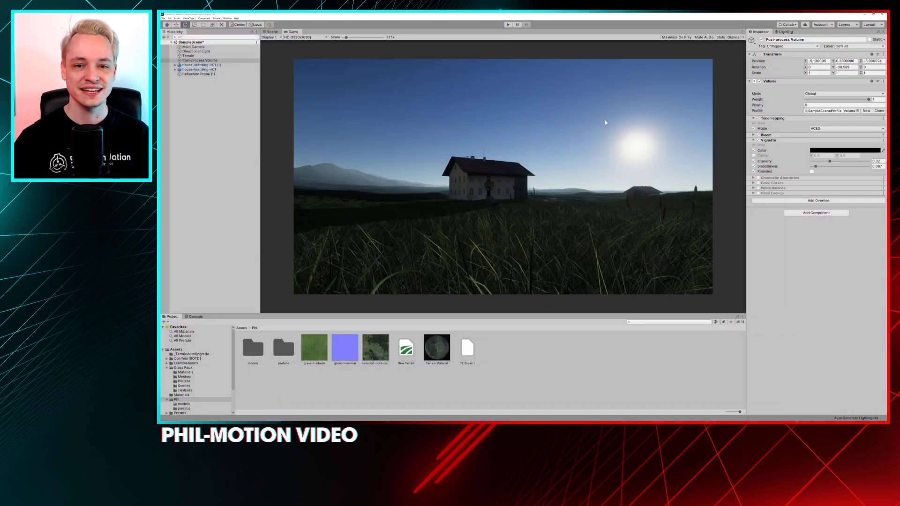
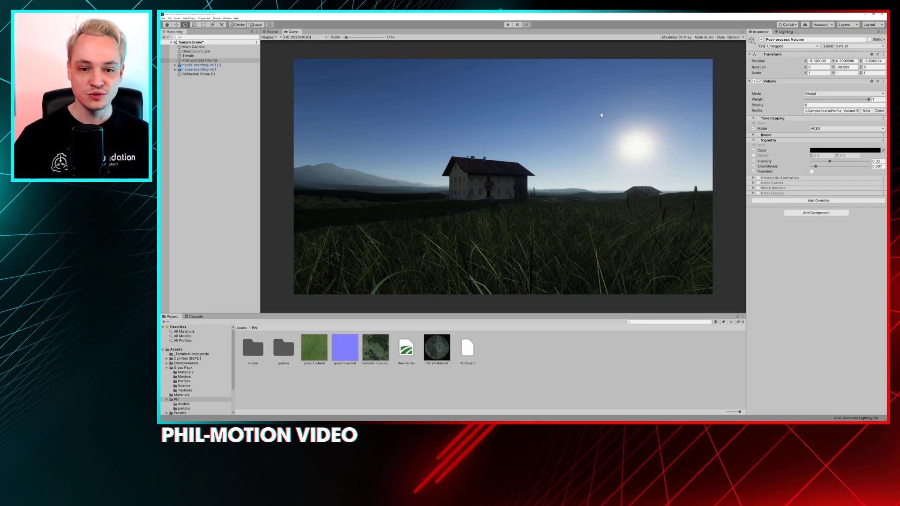
Collapse the Vignette settings, enable the Chromatic Aberration override and expand its settings
{"action": "left_click", "coordinate": [754, 141]}
{"action": "key", "text": "x"}
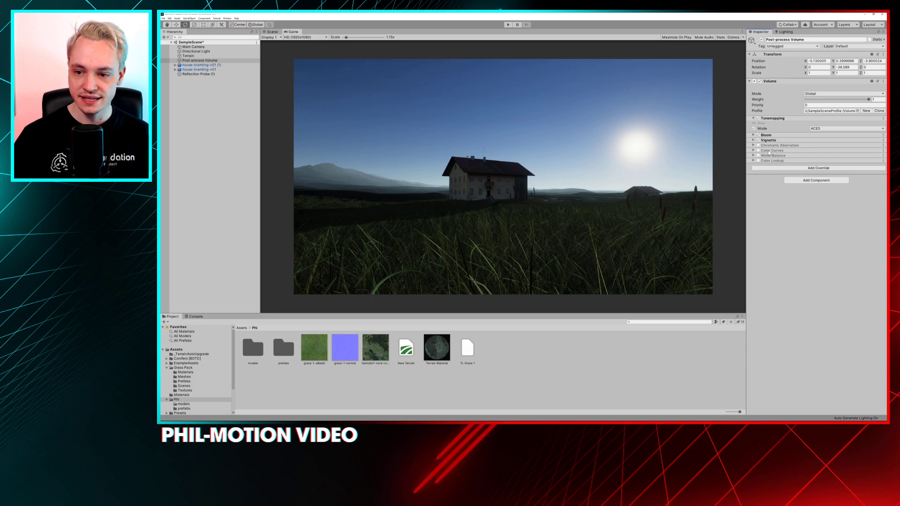
{"action": "key", "text": "q"}
{"action": "key", "text": "e"}
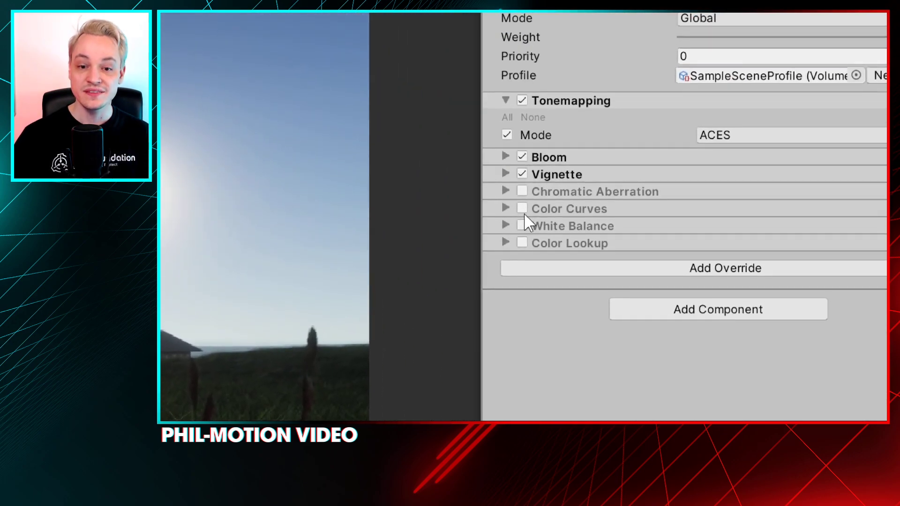
{"action": "left_click", "coordinate": [522, 191]}
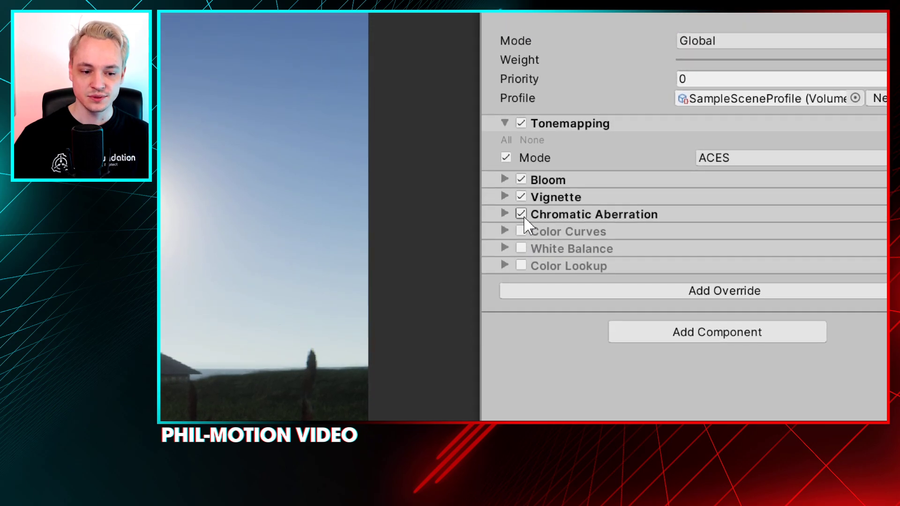
{"action": "left_click", "coordinate": [521, 214]}
{"action": "left_click", "coordinate": [521, 214]}
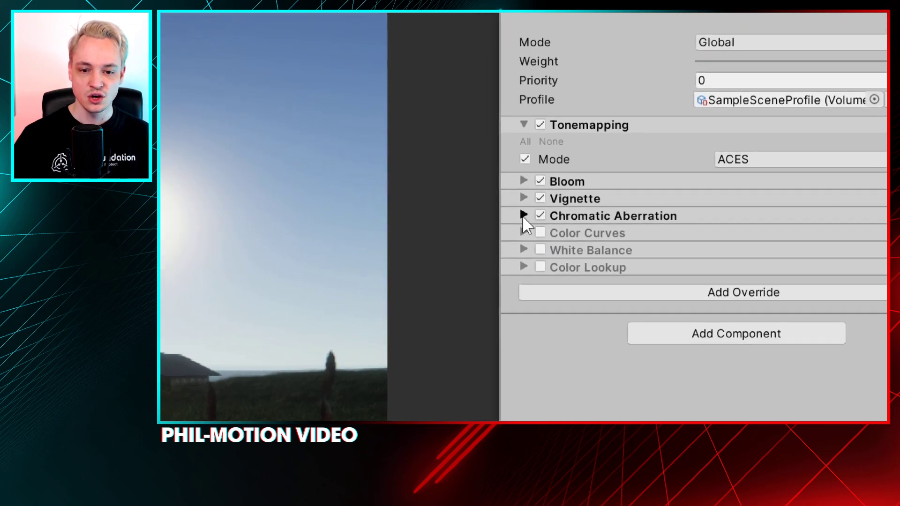
{"action": "left_click", "coordinate": [504, 214]}
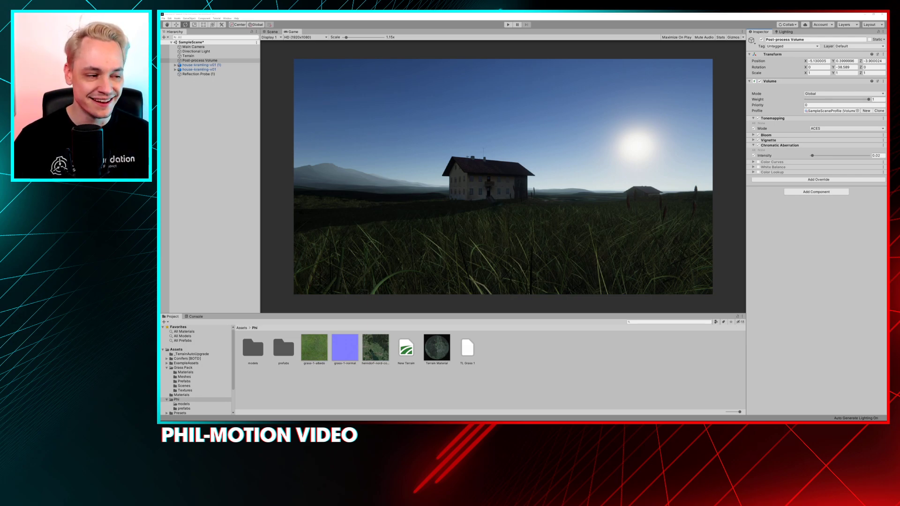
Switch to the browser, look through the Pixel Prophecy YouTube channel's uploads for the Chromatic Aberration videos, and put the window away
{"action": "left_click_drag", "start_coordinate": [161, 117], "coordinate": [439, 84]}
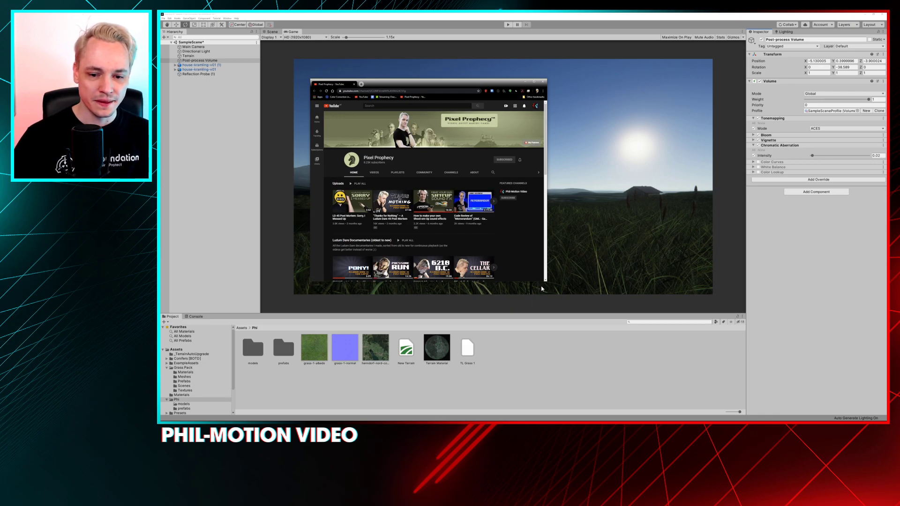
{"action": "left_click_drag", "start_coordinate": [546, 281], "coordinate": [654, 344]}
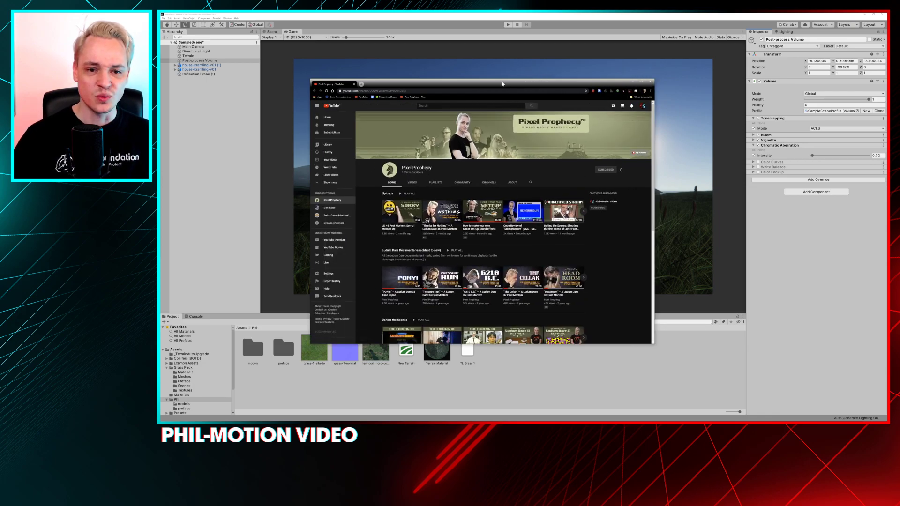
{"action": "left_click_drag", "start_coordinate": [503, 84], "coordinate": [533, 60]}
{"action": "left_click", "coordinate": [440, 159]}
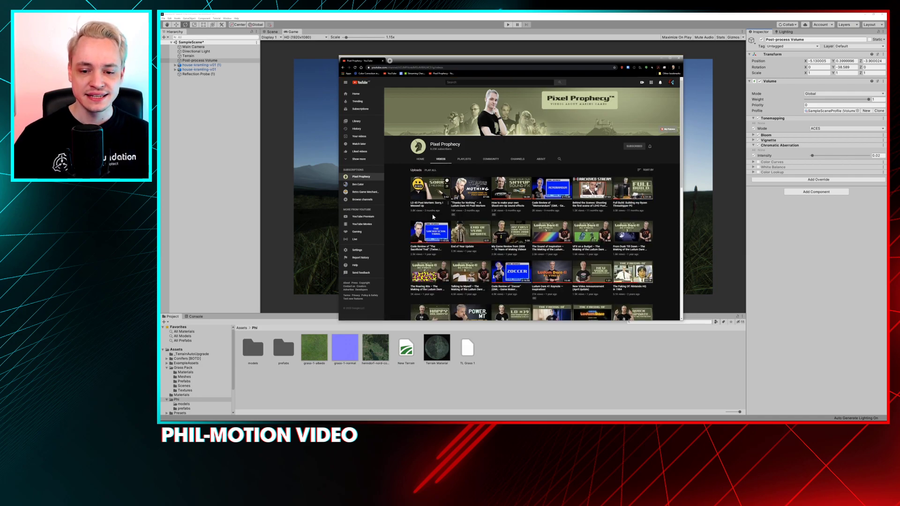
{"action": "scroll", "coordinate": [433, 219], "scroll_direction": "down", "scroll_amount": 5}
{"action": "scroll", "coordinate": [431, 218], "scroll_direction": "down", "scroll_amount": 3}
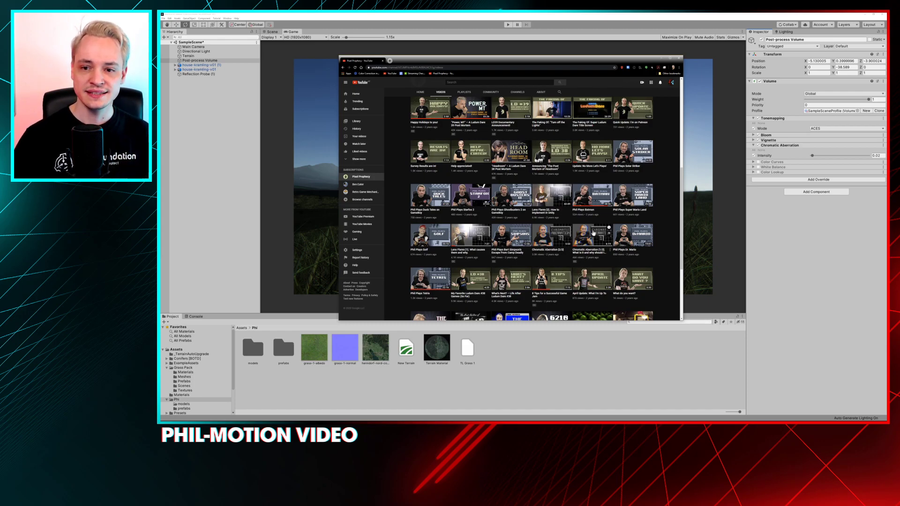
{"action": "left_click", "coordinate": [661, 59]}
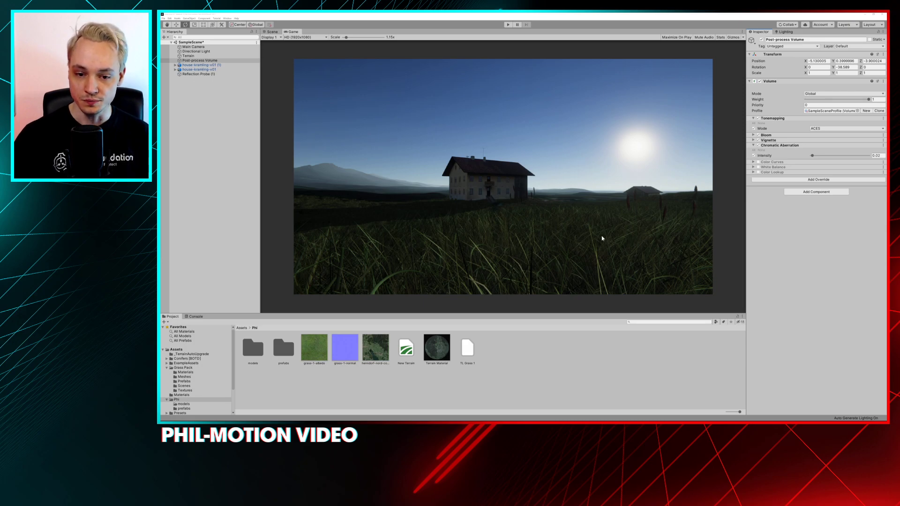
Try a very strong Chromatic Aberration intensity, and reduce it to 0.112
{"action": "left_click_drag", "start_coordinate": [813, 155], "coordinate": [865, 156]}
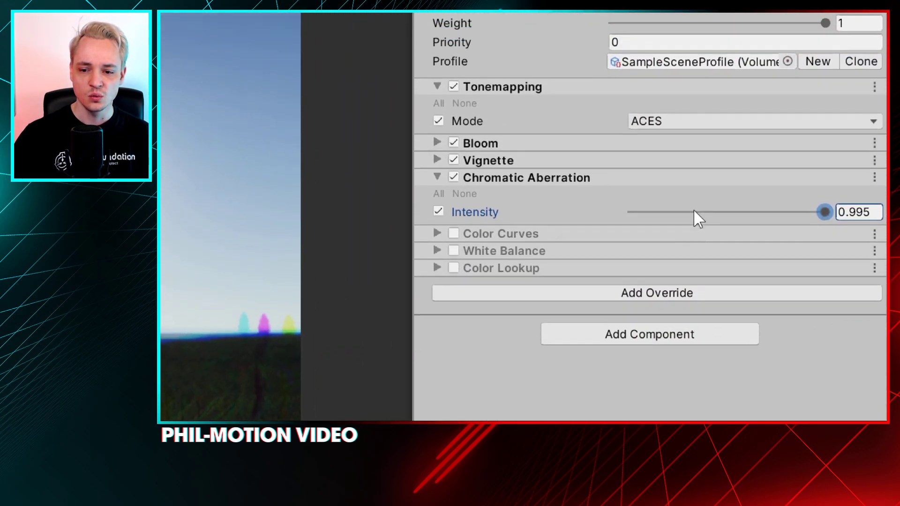
{"action": "left_click_drag", "start_coordinate": [723, 220], "coordinate": [654, 219]}
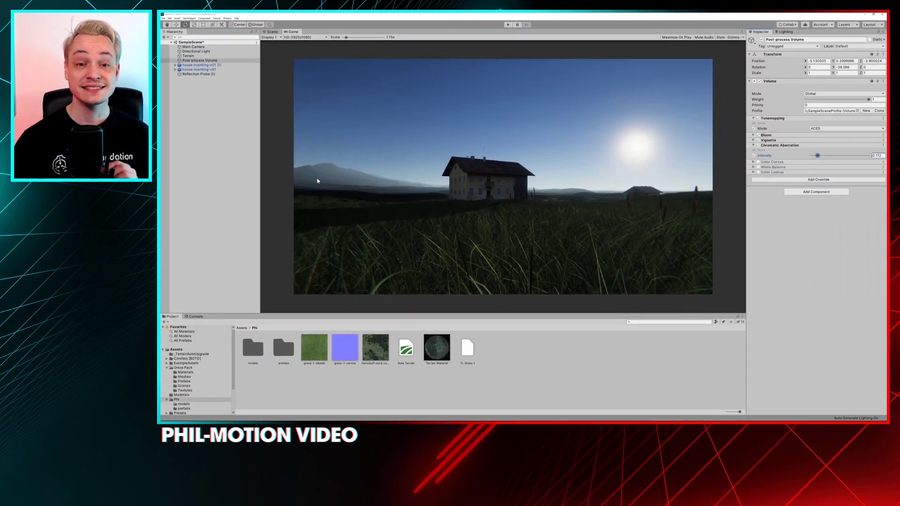
{"action": "key", "text": "alt"}
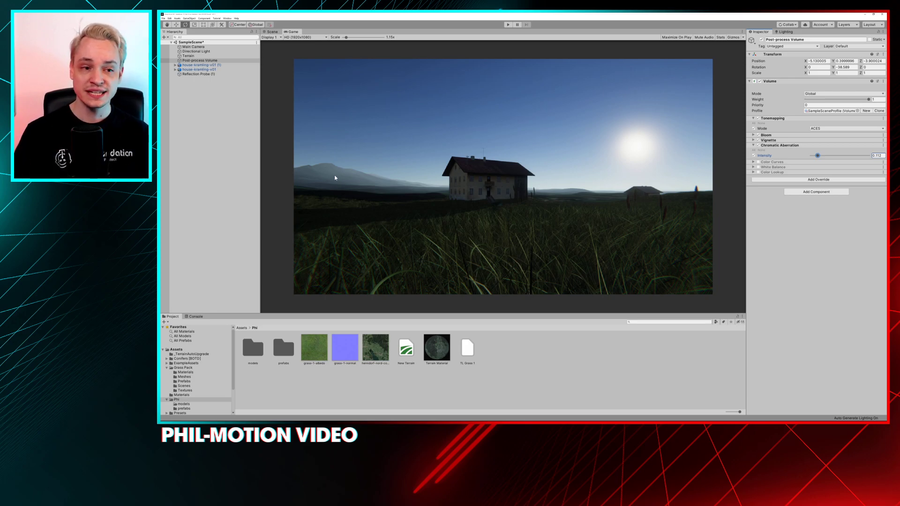
Switch to the Scene view and examine the colour fringing on the antenna above the farmhouse roof
{"action": "left_click", "coordinate": [269, 32]}
{"action": "scroll", "coordinate": [400, 102], "scroll_direction": "up", "scroll_amount": 5}
{"action": "middle_click_drag", "start_coordinate": [402, 104], "coordinate": [454, 197]}
{"action": "left_click", "coordinate": [468, 181]}
{"action": "right_click_drag", "start_coordinate": [446, 165], "coordinate": [521, 324], "text": "alt"}
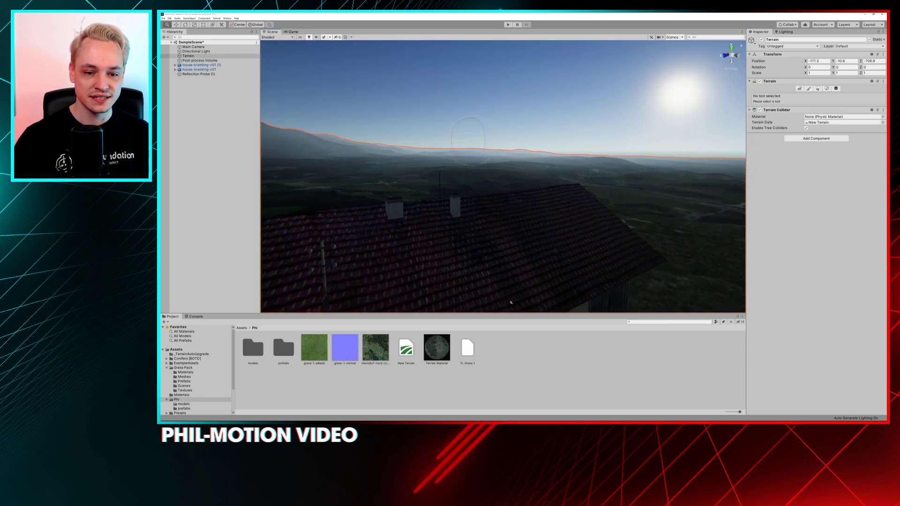
{"action": "left_click_drag", "start_coordinate": [373, 237], "coordinate": [379, 220], "text": "alt"}
{"action": "middle_click_drag", "start_coordinate": [315, 187], "coordinate": [293, 140]}
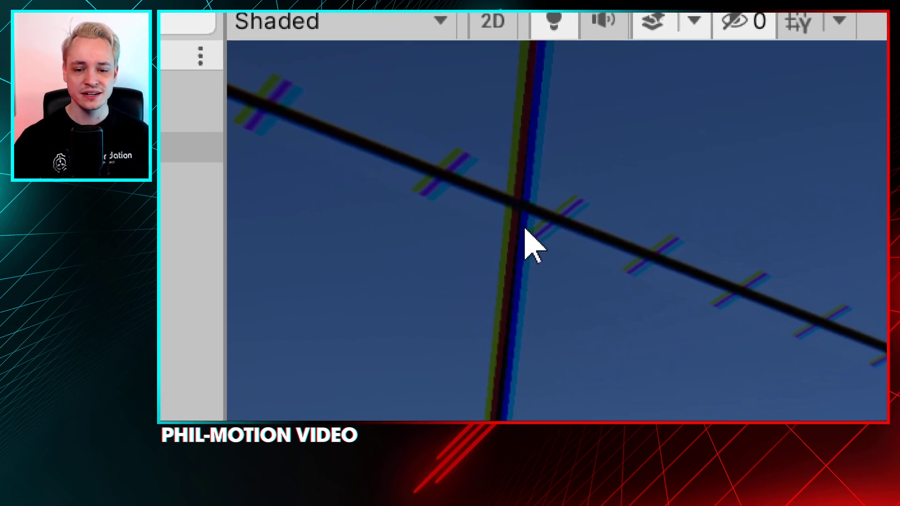
{"action": "right_click_drag", "start_coordinate": [525, 220], "coordinate": [503, 244]}
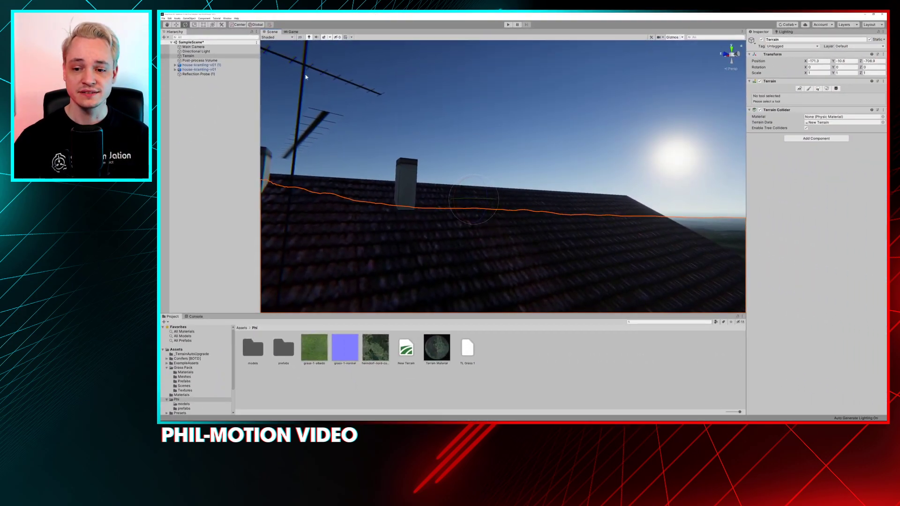
Try Chromatic Aberration intensities of 0.107 and 0.458 on the post-process volume, and inspect the fringing around the farmhouse facade
{"action": "left_click", "coordinate": [225, 61]}
{"action": "mouse_move", "coordinate": [822, 154]}
{"action": "left_mouse_down"}
{"action": "mouse_move", "coordinate": [875, 156]}
{"action": "mouse_move", "coordinate": [807, 156]}
{"action": "mouse_move", "coordinate": [817, 156]}
{"action": "left_mouse_up"}
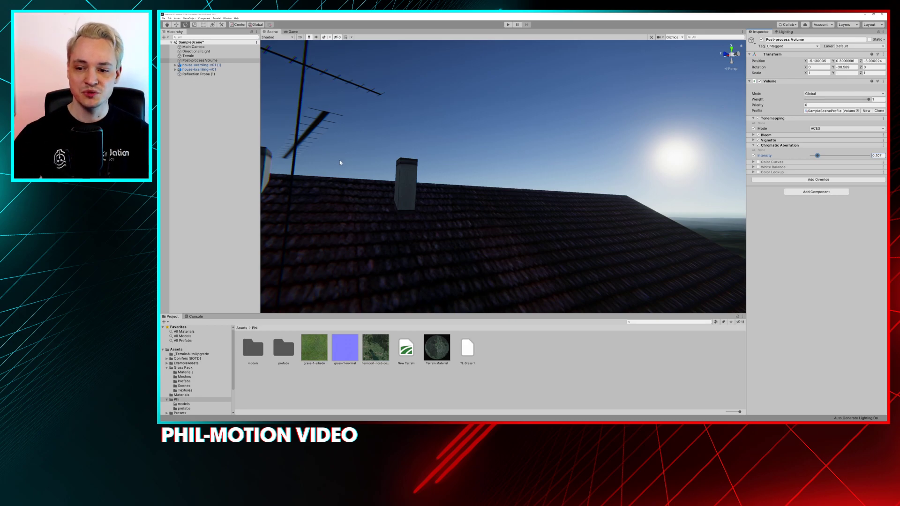
{"action": "left_click_drag", "start_coordinate": [820, 156], "coordinate": [838, 157]}
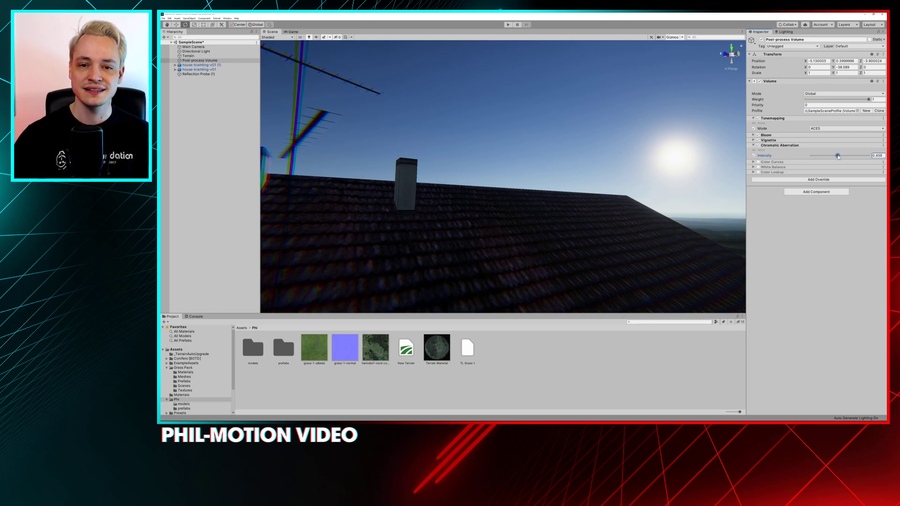
{"action": "key", "text": "s"}
{"action": "right_click_drag", "start_coordinate": [552, 167], "coordinate": [461, 160]}
{"action": "key", "text": "w"}
{"action": "left_click_drag", "start_coordinate": [554, 177], "coordinate": [542, 180], "text": "alt"}
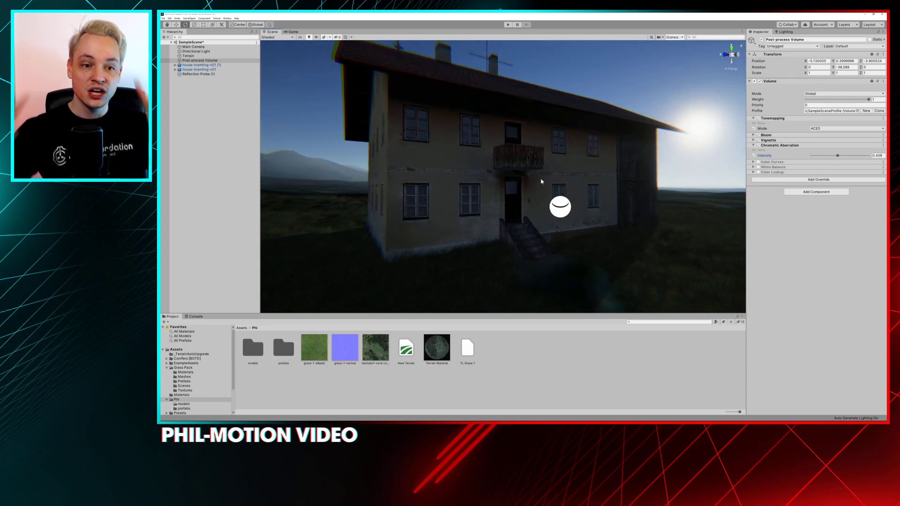
Reduce the Chromatic Aberration intensity in stages to 0.122 and finally to 0 while viewing the whole farmhouse
{"action": "left_click_drag", "start_coordinate": [837, 155], "coordinate": [822, 155]}
{"action": "left_click_drag", "start_coordinate": [534, 181], "coordinate": [586, 207], "text": "alt"}
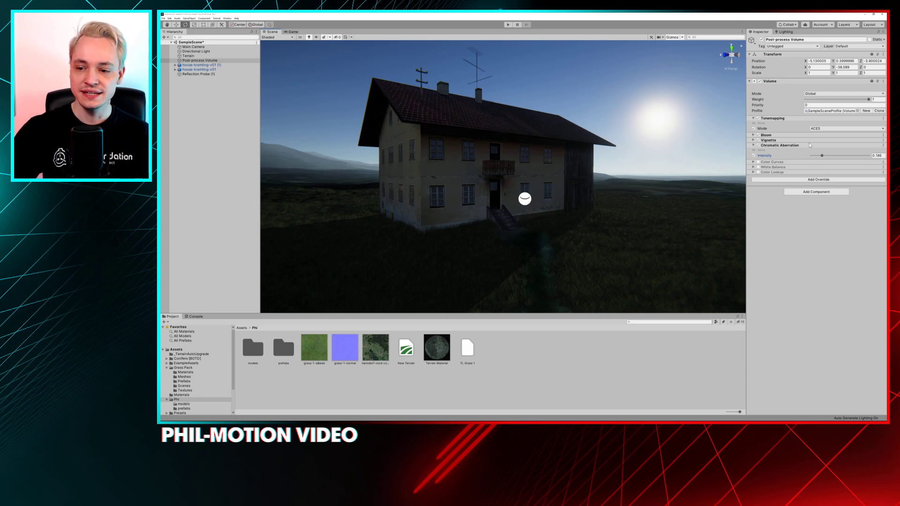
{"action": "left_click_drag", "start_coordinate": [821, 155], "coordinate": [818, 155]}
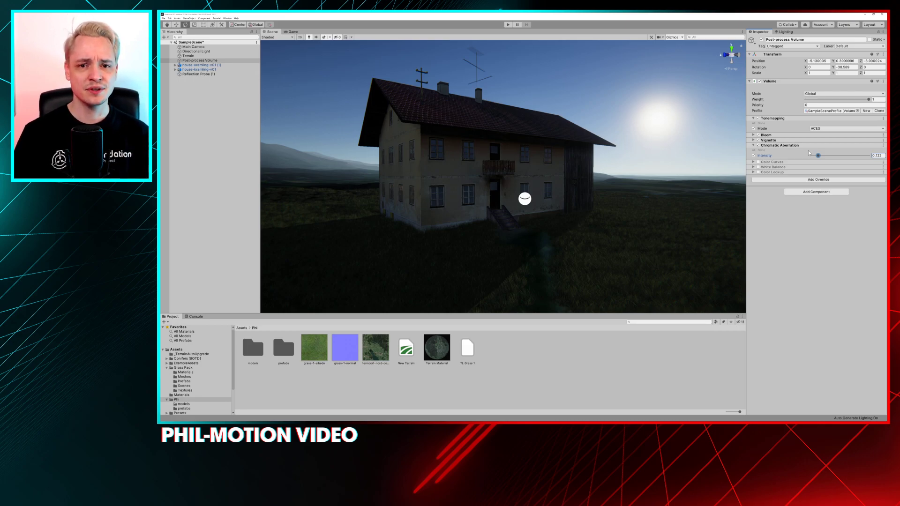
{"action": "mouse_move", "coordinate": [818, 155]}
{"action": "left_mouse_down"}
{"action": "mouse_move", "coordinate": [869, 155]}
{"action": "mouse_move", "coordinate": [810, 155]}
{"action": "mouse_move", "coordinate": [870, 155]}
{"action": "mouse_move", "coordinate": [810, 155]}
{"action": "left_mouse_up"}
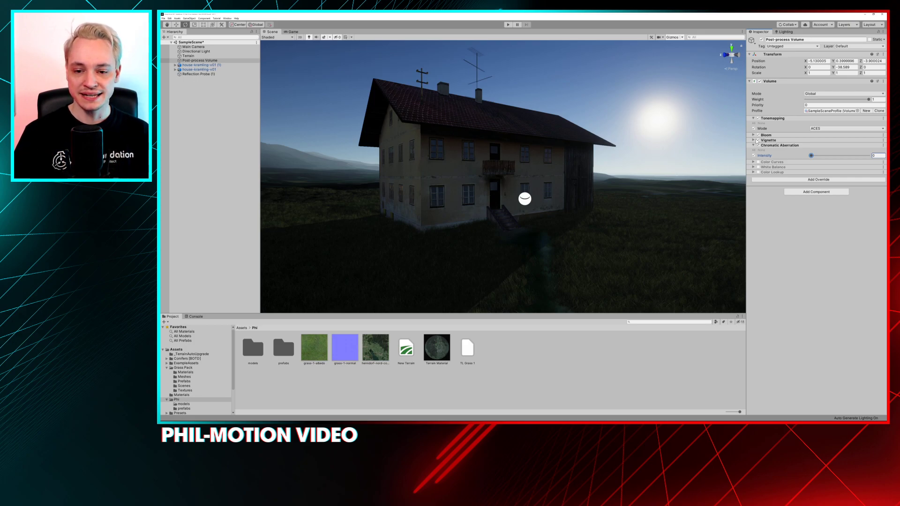
Check the roof antenna with minimal Chromatic Aberration, and disable and collapse the override
{"action": "right_click_drag", "start_coordinate": [479, 71], "coordinate": [322, 124]}
{"action": "middle_click_drag", "start_coordinate": [321, 124], "coordinate": [349, 133]}
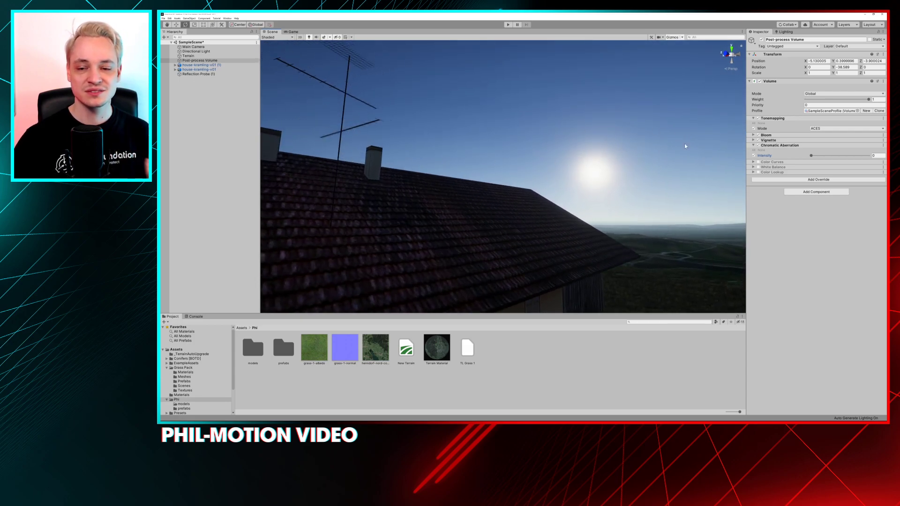
{"action": "left_click_drag", "start_coordinate": [812, 156], "coordinate": [815, 159]}
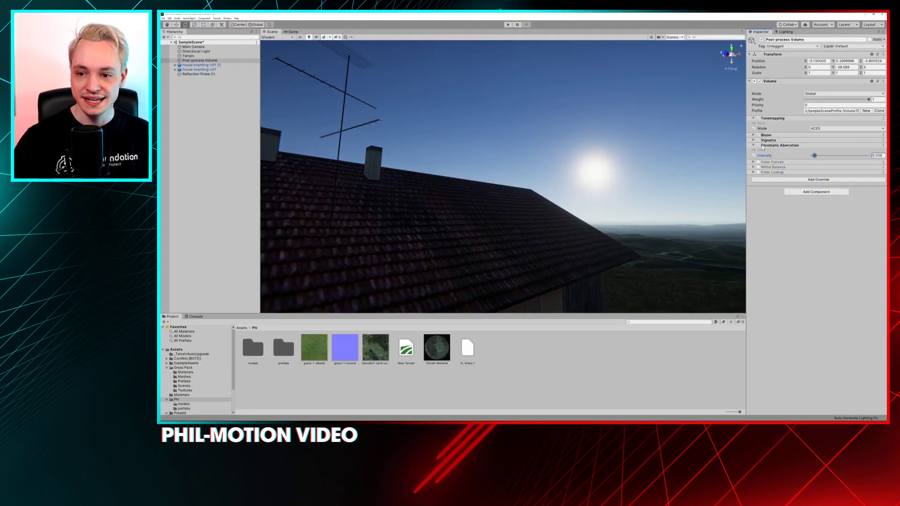
{"action": "left_click", "coordinate": [758, 145]}
{"action": "left_click", "coordinate": [753, 146]}
{"action": "right_click_drag", "start_coordinate": [650, 148], "coordinate": [531, 148]}
{"action": "key", "text": "s"}
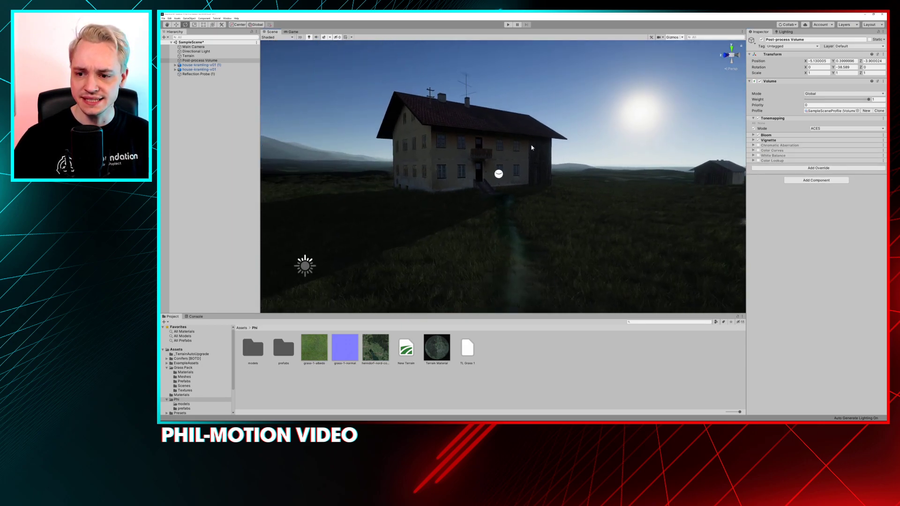
Enable the Color Curves override with its Master curve expanded, and view the farmhouse from farther away
{"action": "left_click", "coordinate": [753, 151]}
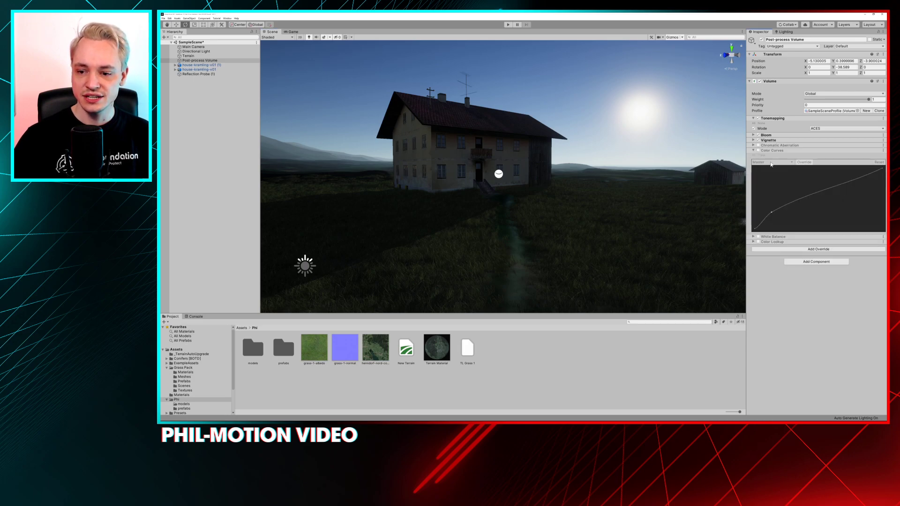
{"action": "left_click", "coordinate": [760, 150]}
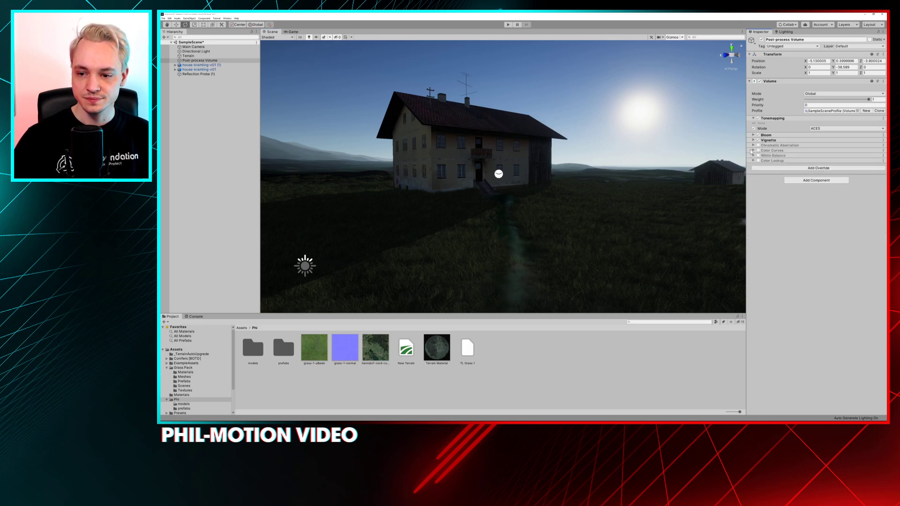
{"action": "left_click", "coordinate": [753, 151]}
{"action": "left_click", "coordinate": [758, 151]}
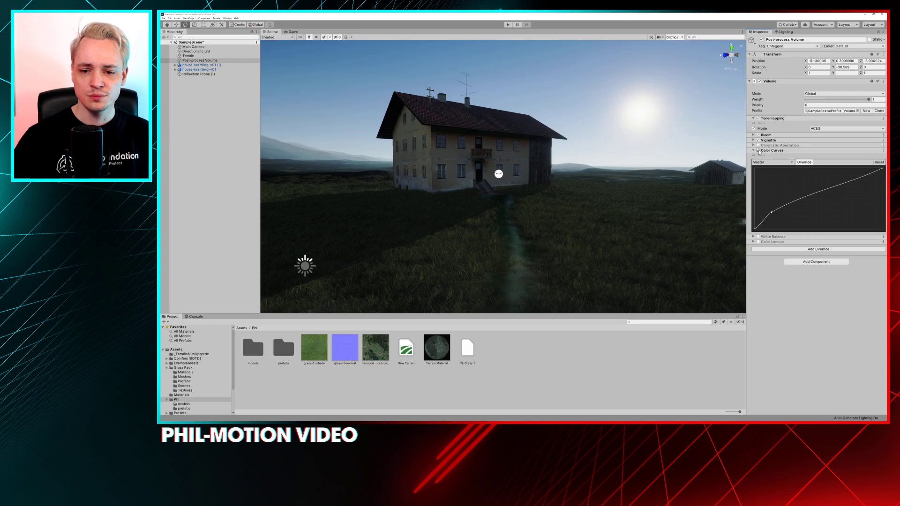
{"action": "scroll", "coordinate": [566, 161], "scroll_direction": "down", "scroll_amount": 5}
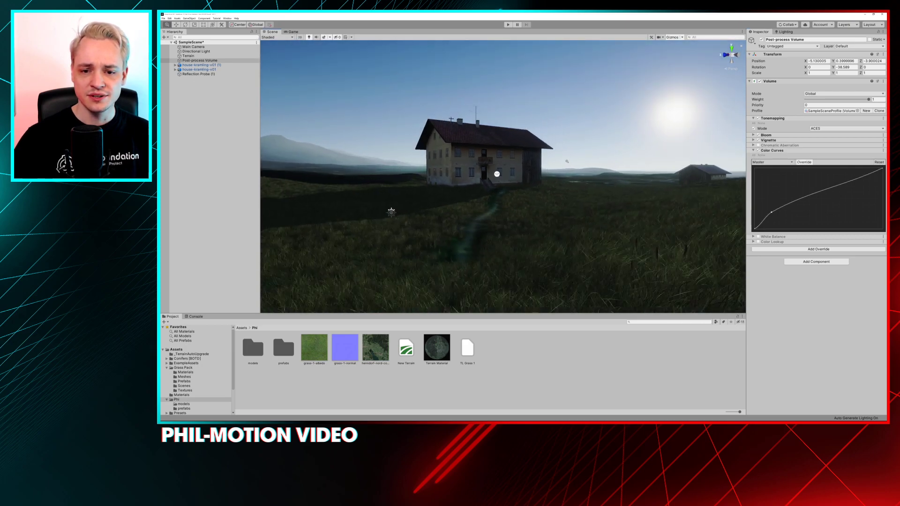
Straighten the Master curve by moving its shadow point onto the diagonal, and select the white end point
{"action": "mouse_move", "coordinate": [772, 213]}
{"action": "left_mouse_down"}
{"action": "mouse_move", "coordinate": [823, 223]}
{"action": "mouse_move", "coordinate": [843, 215]}
{"action": "mouse_move", "coordinate": [793, 184]}
{"action": "mouse_move", "coordinate": [765, 188]}
{"action": "mouse_move", "coordinate": [789, 218]}
{"action": "mouse_move", "coordinate": [779, 223]}
{"action": "mouse_move", "coordinate": [803, 220]}
{"action": "mouse_move", "coordinate": [786, 215]}
{"action": "left_mouse_up"}
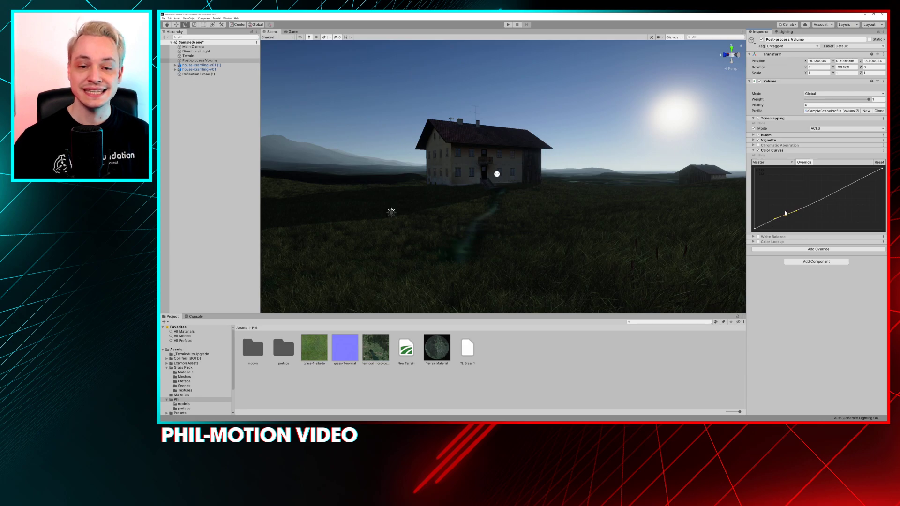
{"action": "left_click_drag", "start_coordinate": [775, 218], "coordinate": [771, 226]}
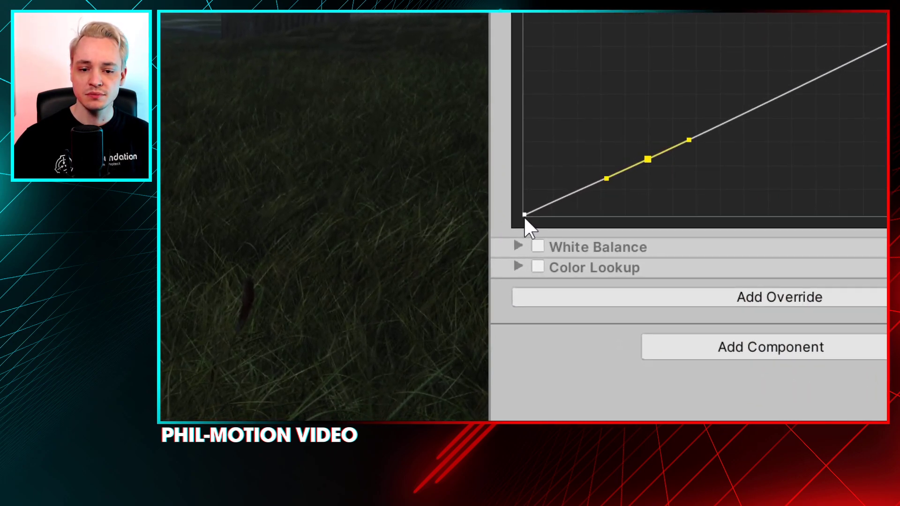
{"action": "left_click", "coordinate": [523, 215]}
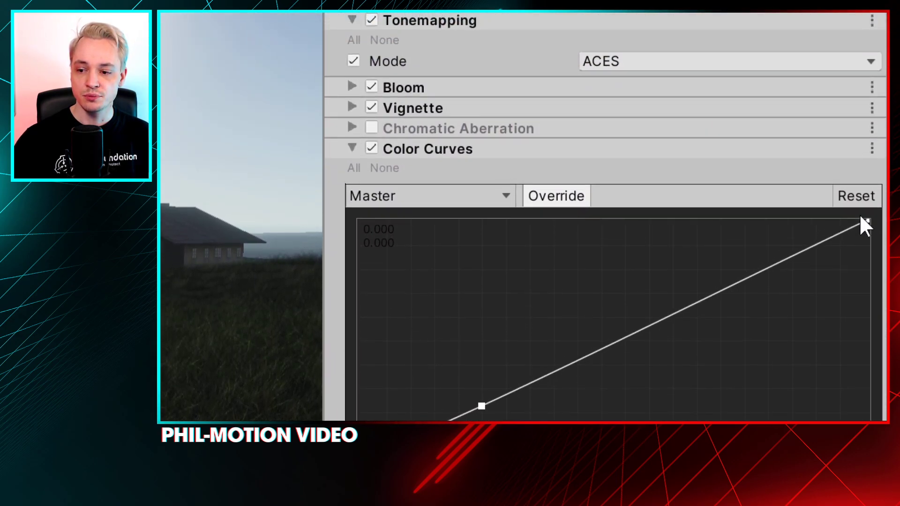
{"action": "left_click", "coordinate": [868, 196]}
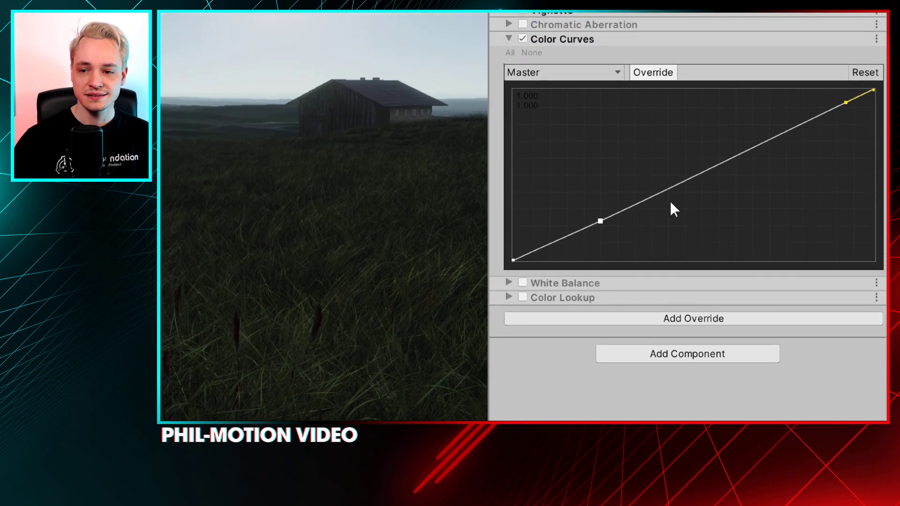
Test the Master curve's inner point by raising it to about (0.232, 0.712) and lowering it to about (0.389, 0.316)
{"action": "left_click_drag", "start_coordinate": [600, 221], "coordinate": [596, 157]}
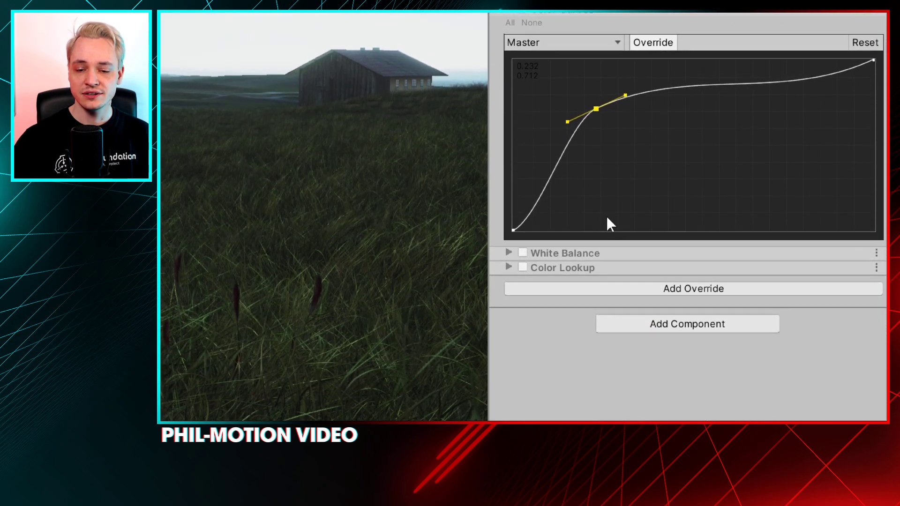
{"action": "left_click_drag", "start_coordinate": [596, 110], "coordinate": [618, 131]}
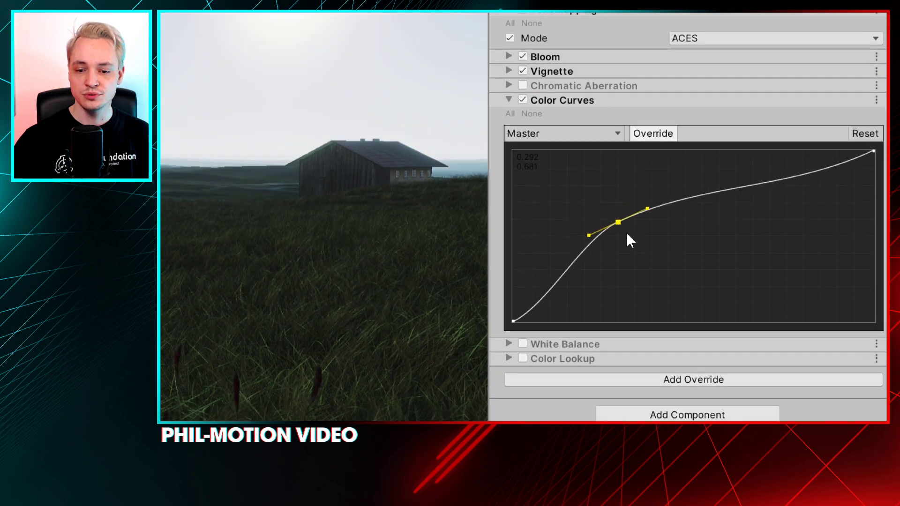
{"action": "left_click_drag", "start_coordinate": [626, 233], "coordinate": [661, 275]}
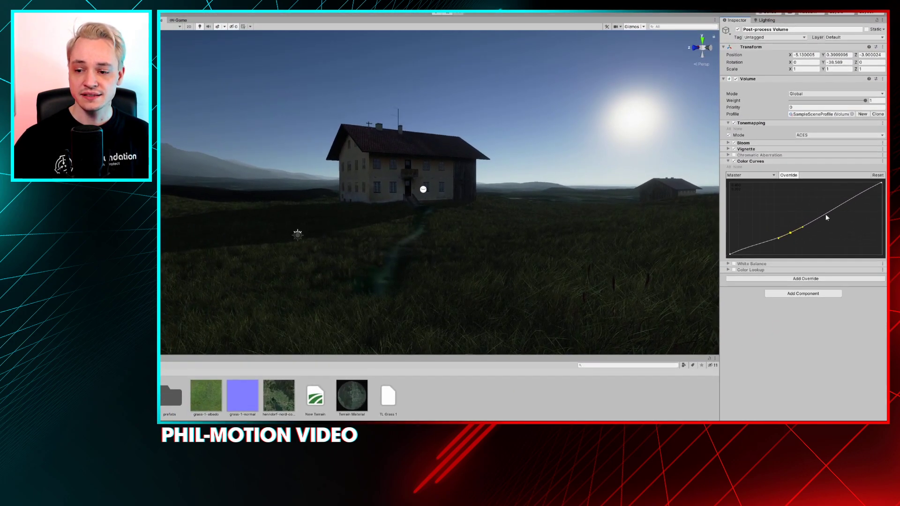
Add a highlight point to the Master curve and shape an S-curve by raising it and lowering the shadow point, ending with softer shadows
{"action": "left_click", "coordinate": [825, 214]}
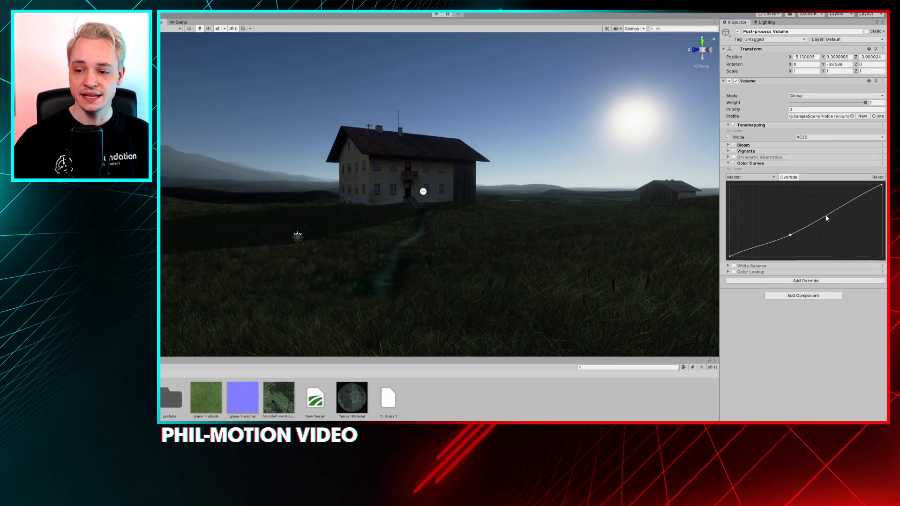
{"action": "double_click", "coordinate": [825, 218]}
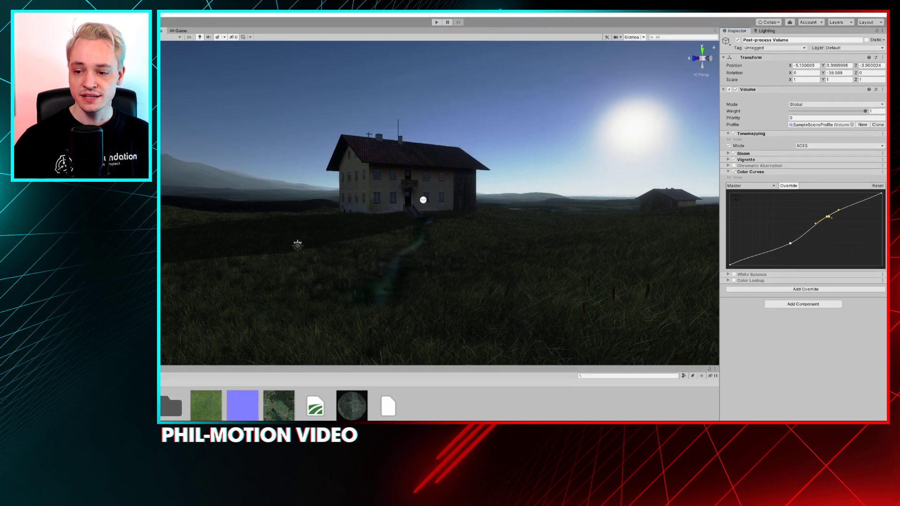
{"action": "left_click_drag", "start_coordinate": [826, 219], "coordinate": [757, 213]}
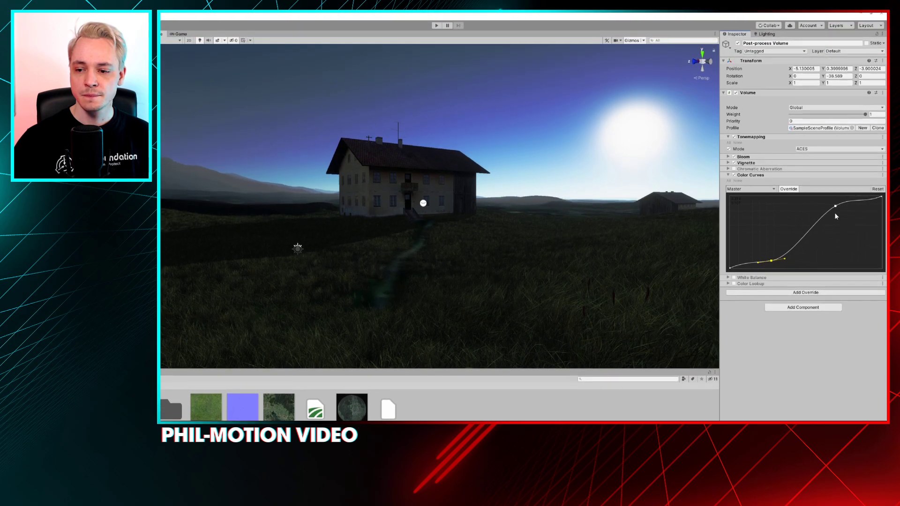
{"action": "left_click_drag", "start_coordinate": [835, 207], "coordinate": [842, 207]}
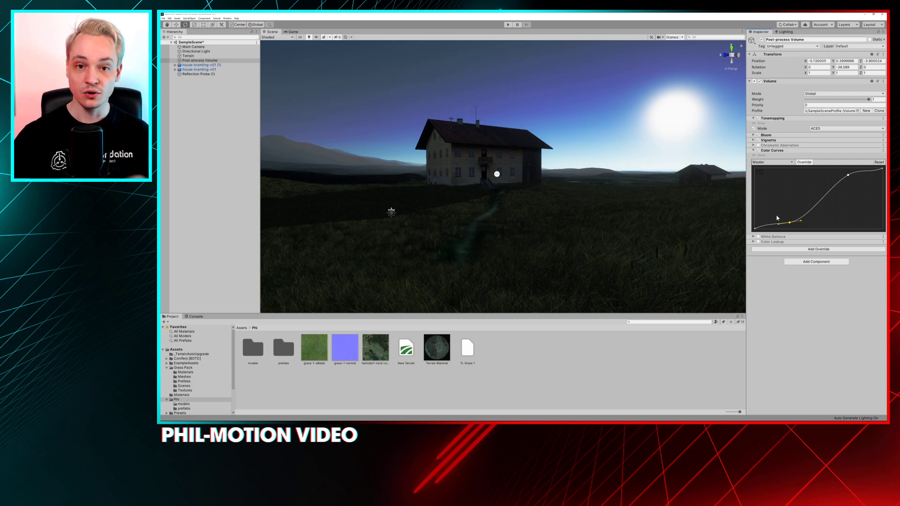
{"action": "mouse_move", "coordinate": [791, 224]}
{"action": "left_mouse_down"}
{"action": "mouse_move", "coordinate": [786, 214]}
{"action": "mouse_move", "coordinate": [781, 221]}
{"action": "left_mouse_up"}
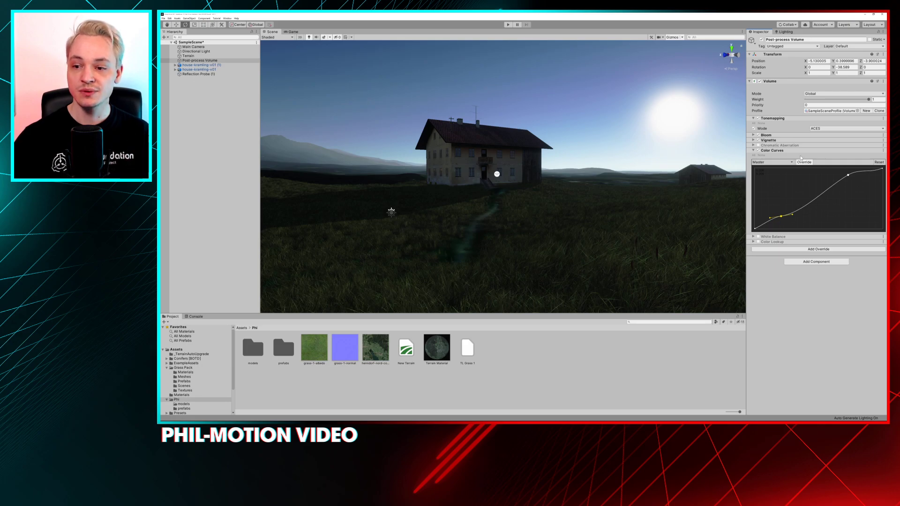
Disable the Tonemapping override and retouch the highlight and shadow points of the Master S-curve for stronger contrast
{"action": "left_click", "coordinate": [758, 118]}
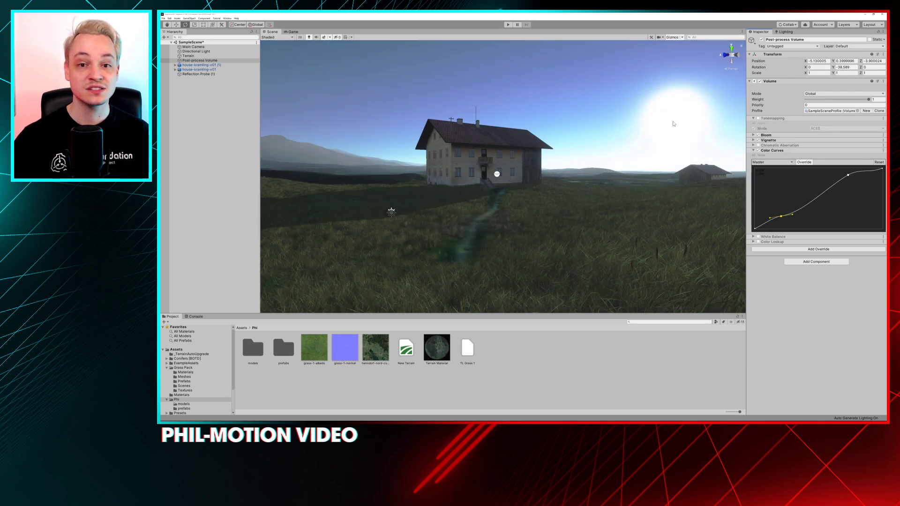
{"action": "mouse_move", "coordinate": [848, 174]}
{"action": "left_mouse_down"}
{"action": "mouse_move", "coordinate": [858, 206]}
{"action": "mouse_move", "coordinate": [862, 173]}
{"action": "left_mouse_up"}
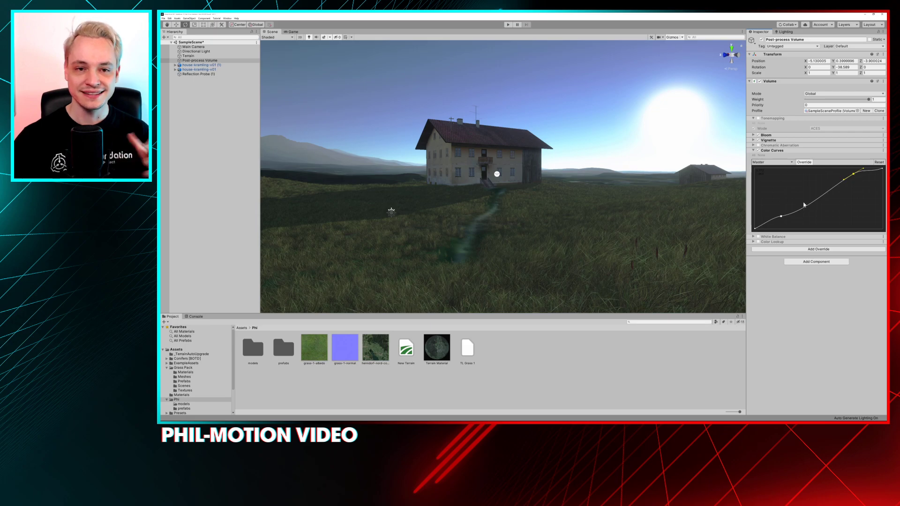
{"action": "mouse_move", "coordinate": [854, 174]}
{"action": "left_mouse_down"}
{"action": "mouse_move", "coordinate": [850, 193]}
{"action": "mouse_move", "coordinate": [848, 176]}
{"action": "left_mouse_up"}
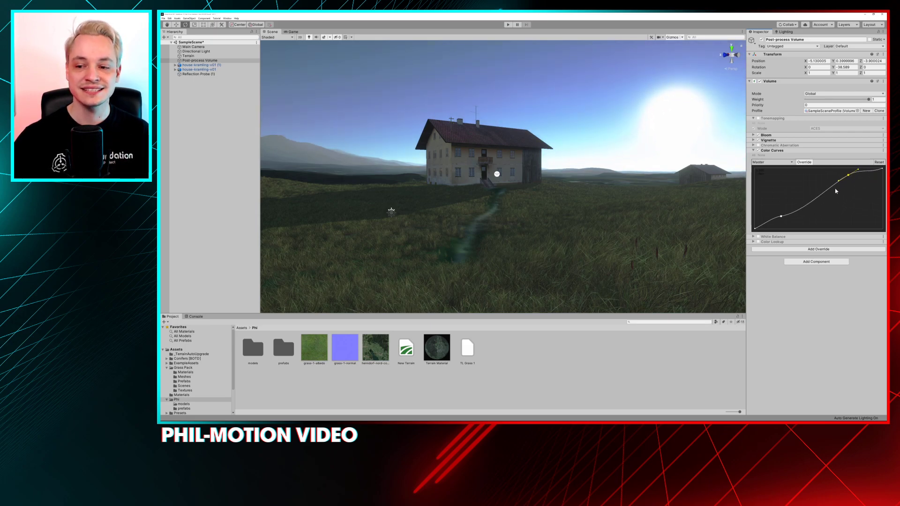
{"action": "left_click_drag", "start_coordinate": [780, 217], "coordinate": [777, 224]}
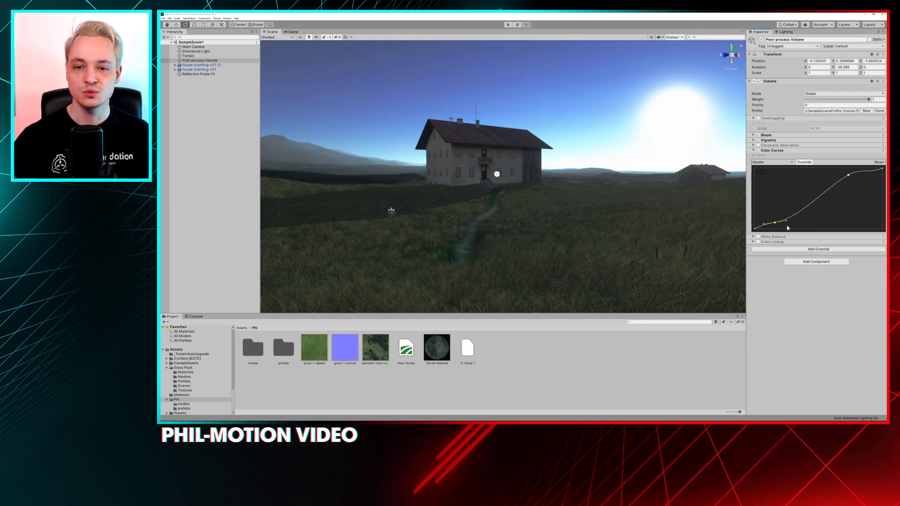
Reset the Master curve, add a midtone point, and pull it down toward the highlights with a falling tangent
{"action": "left_click", "coordinate": [879, 163]}
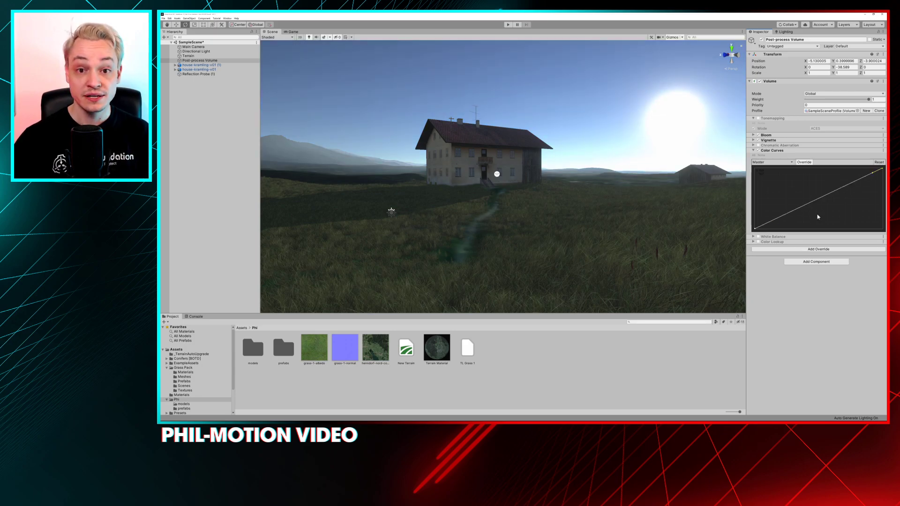
{"action": "left_click", "coordinate": [814, 201]}
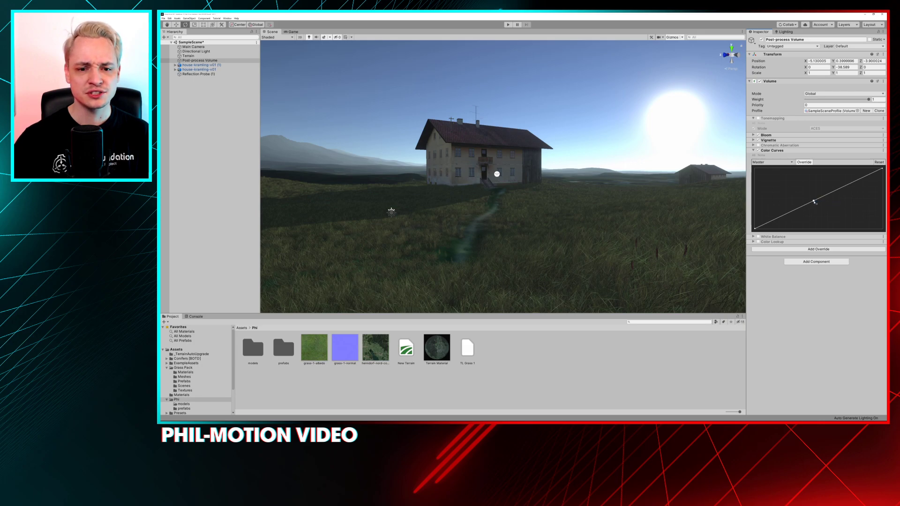
{"action": "left_click_drag", "start_coordinate": [813, 201], "coordinate": [849, 226]}
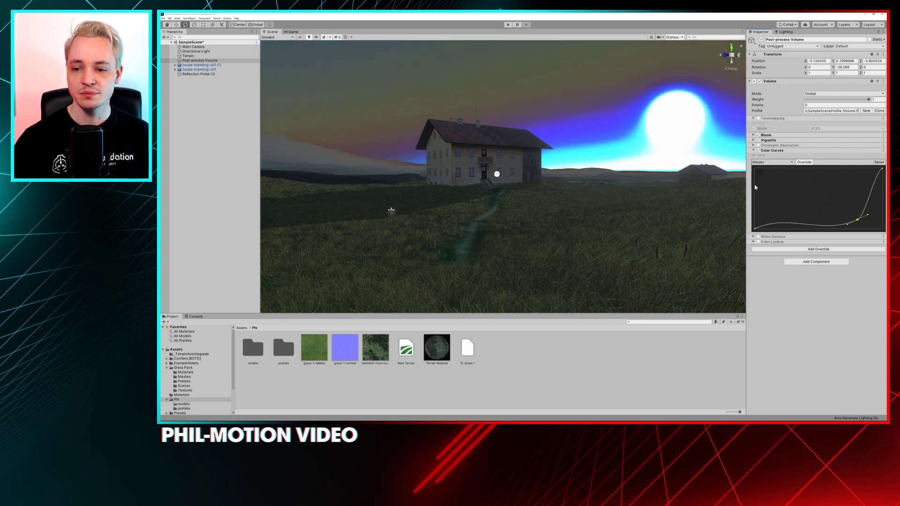
{"action": "left_click_drag", "start_coordinate": [849, 227], "coordinate": [823, 216]}
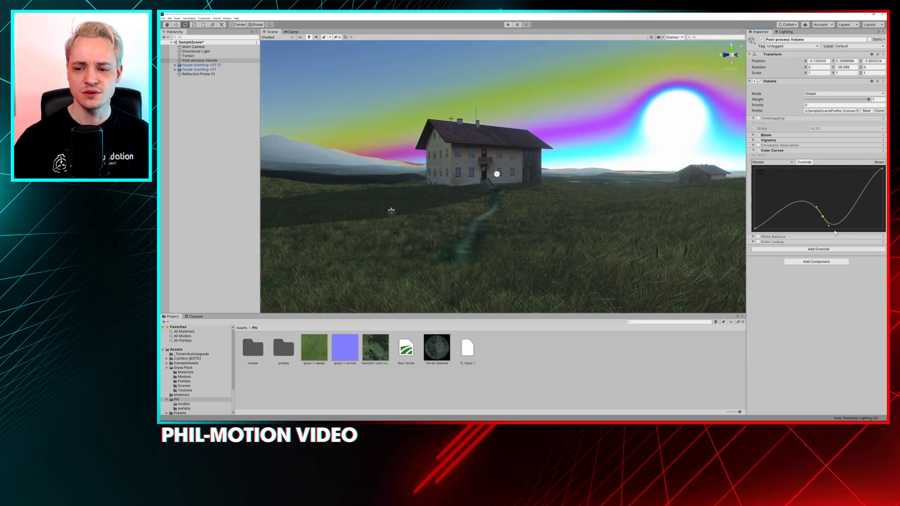
{"action": "left_click_drag", "start_coordinate": [829, 226], "coordinate": [858, 217]}
Move the Master curve's point back into the midtones and flatten its tangent slightly while viewing the farmhouse
{"action": "left_click_drag", "start_coordinate": [596, 181], "coordinate": [703, 186], "text": "alt"}
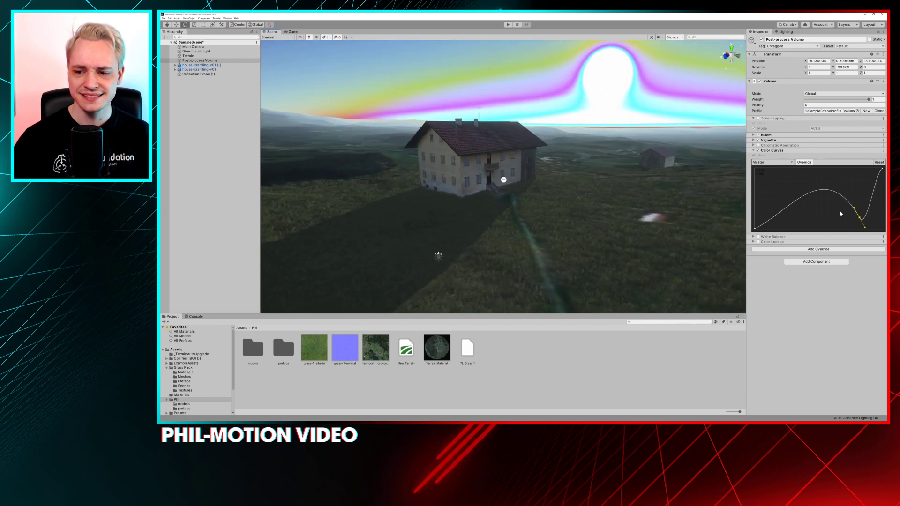
{"action": "left_click_drag", "start_coordinate": [859, 218], "coordinate": [810, 209]}
{"action": "left_click_drag", "start_coordinate": [572, 173], "coordinate": [553, 172], "text": "alt"}
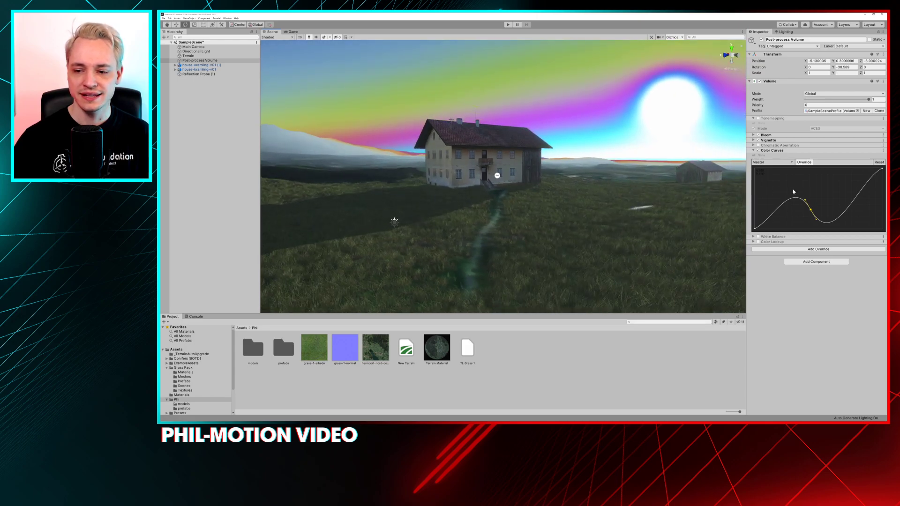
{"action": "mouse_move", "coordinate": [805, 201]}
{"action": "left_mouse_down"}
{"action": "mouse_move", "coordinate": [803, 215]}
{"action": "mouse_move", "coordinate": [794, 195]}
{"action": "left_mouse_up"}
Examine the farmhouse and sky under the distorted Master curve from several angles and distances
{"action": "left_click_drag", "start_coordinate": [561, 170], "coordinate": [575, 174], "text": "alt"}
{"action": "scroll", "coordinate": [563, 145], "scroll_direction": "up", "scroll_amount": 1}
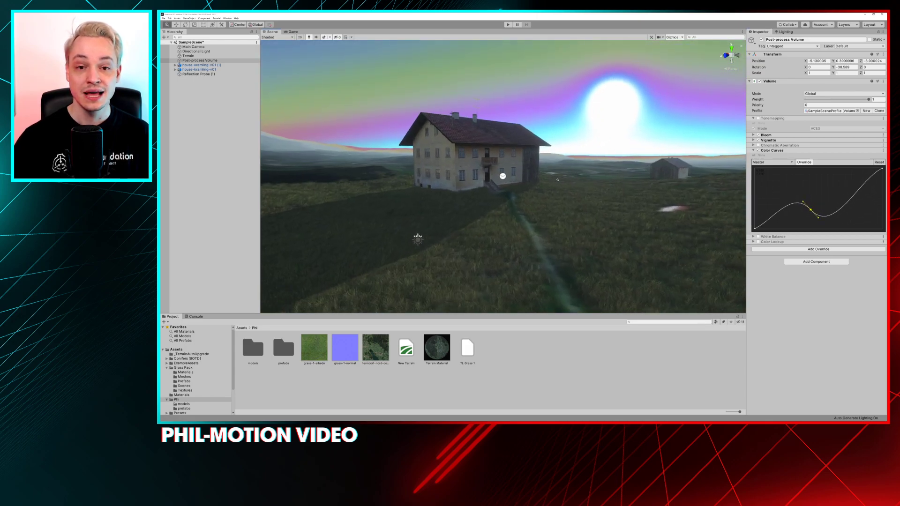
{"action": "middle_click_drag", "start_coordinate": [558, 132], "coordinate": [561, 153]}
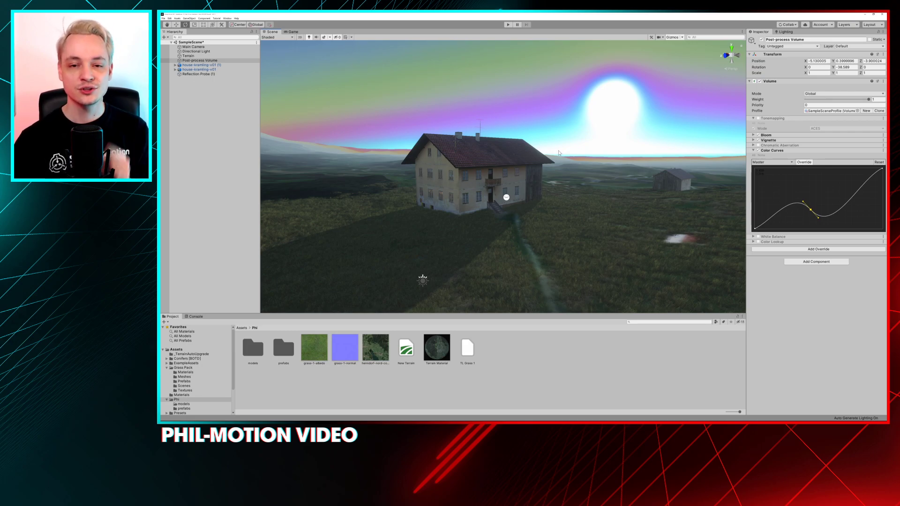
{"action": "left_click_drag", "start_coordinate": [556, 132], "coordinate": [554, 119], "text": "alt"}
{"action": "right_click_drag", "start_coordinate": [555, 119], "coordinate": [528, 107], "text": "alt"}
{"action": "middle_click_drag", "start_coordinate": [528, 107], "coordinate": [479, 139], "text": "alt"}
{"action": "mouse_move", "coordinate": [479, 139]}
{"action": "left_mouse_down", "text": "alt"}
{"action": "mouse_move", "coordinate": [453, 141]}
{"action": "mouse_move", "coordinate": [524, 135]}
{"action": "mouse_move", "coordinate": [493, 135]}
{"action": "left_mouse_up", "text": "alt"}
{"action": "scroll", "coordinate": [493, 135], "scroll_direction": "up", "scroll_amount": 1}
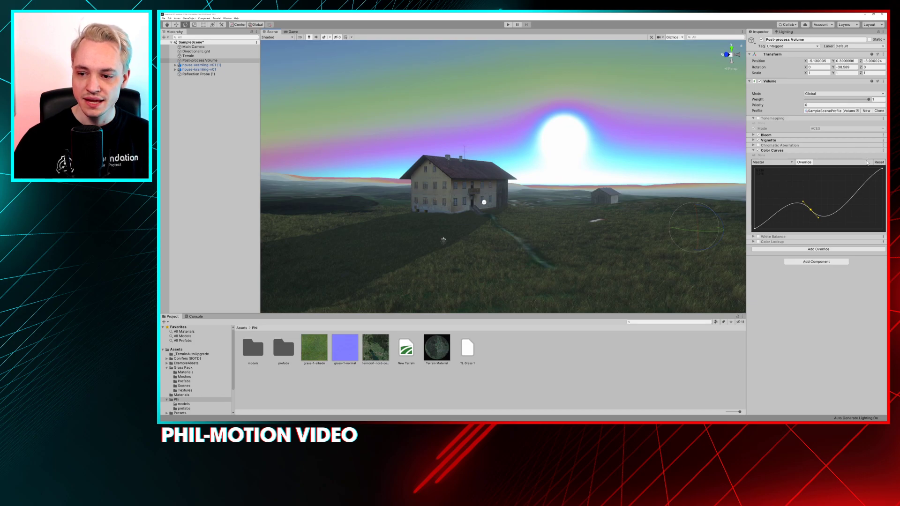
Reset the Master curve to a straight diagonal and switch Color Curves to the Hue Vs Hue curve
{"action": "left_click", "coordinate": [878, 162]}
{"action": "left_click", "coordinate": [782, 162]}
{"action": "left_click", "coordinate": [776, 167]}
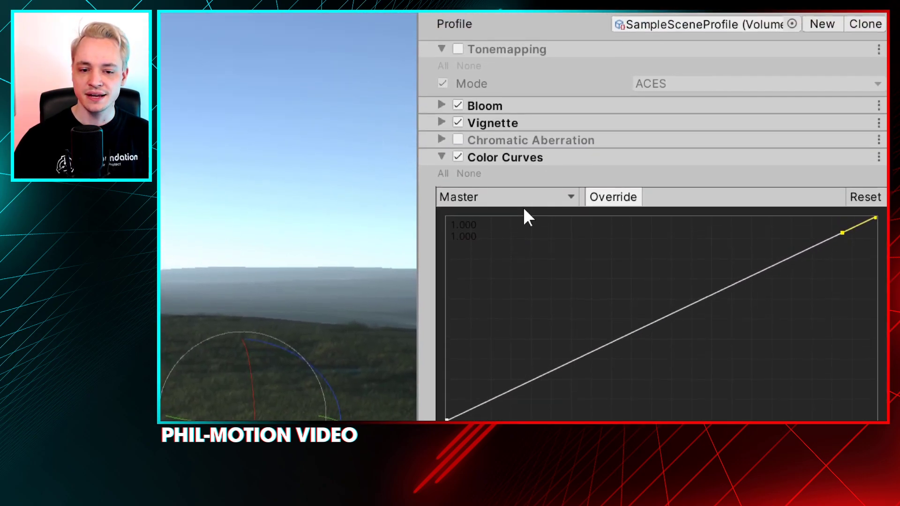
{"action": "left_click", "coordinate": [566, 197]}
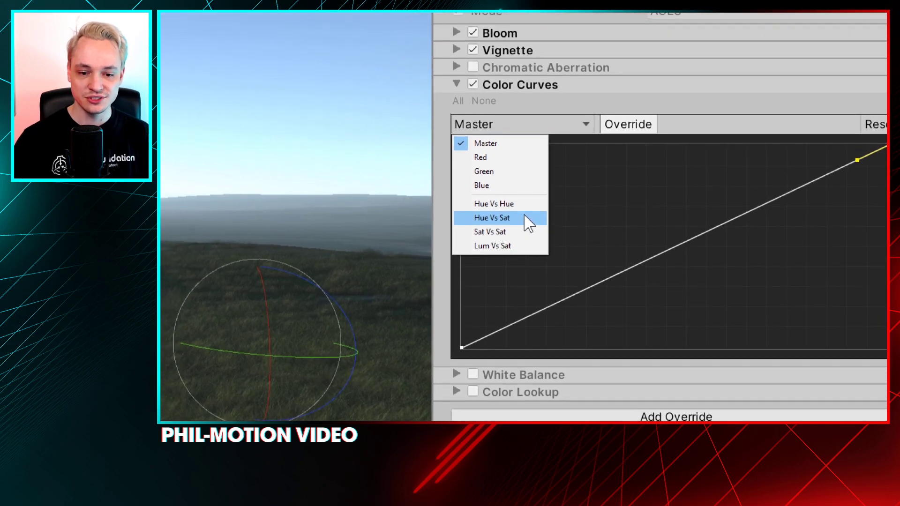
{"action": "left_click", "coordinate": [520, 203]}
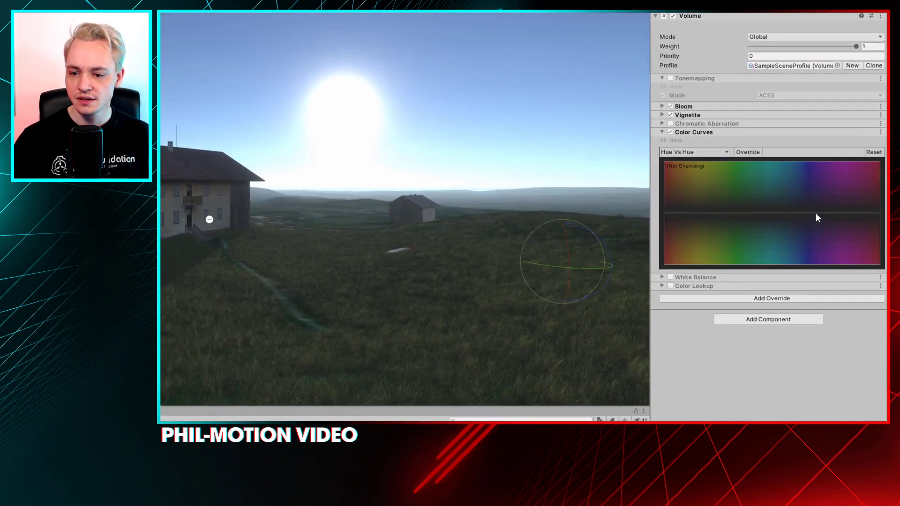
Activate the Hue Vs Hue curve's override and add three points along its baseline from the green-cyan to the violet hues
{"action": "left_click", "coordinate": [748, 153]}
{"action": "right_click", "coordinate": [782, 211]}
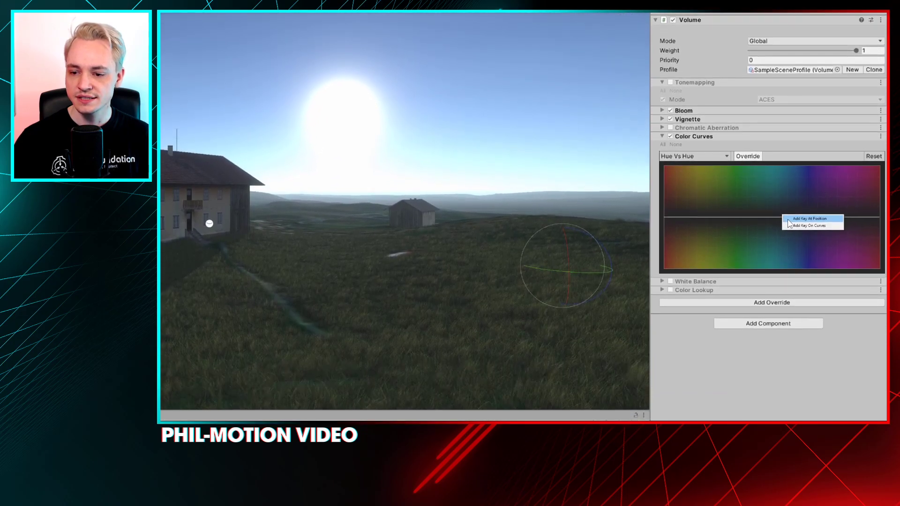
{"action": "left_click", "coordinate": [797, 219]}
{"action": "right_click", "coordinate": [822, 214]}
{"action": "left_click", "coordinate": [830, 218]}
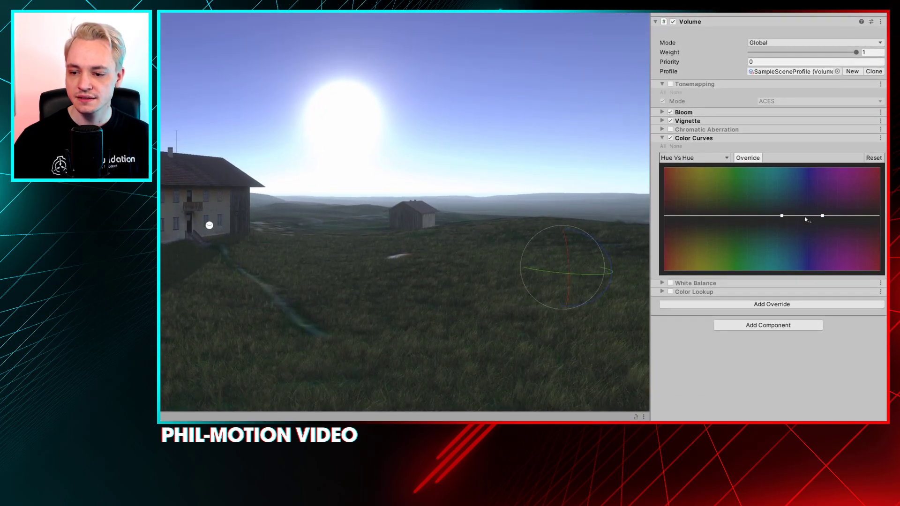
{"action": "left_click", "coordinate": [782, 215]}
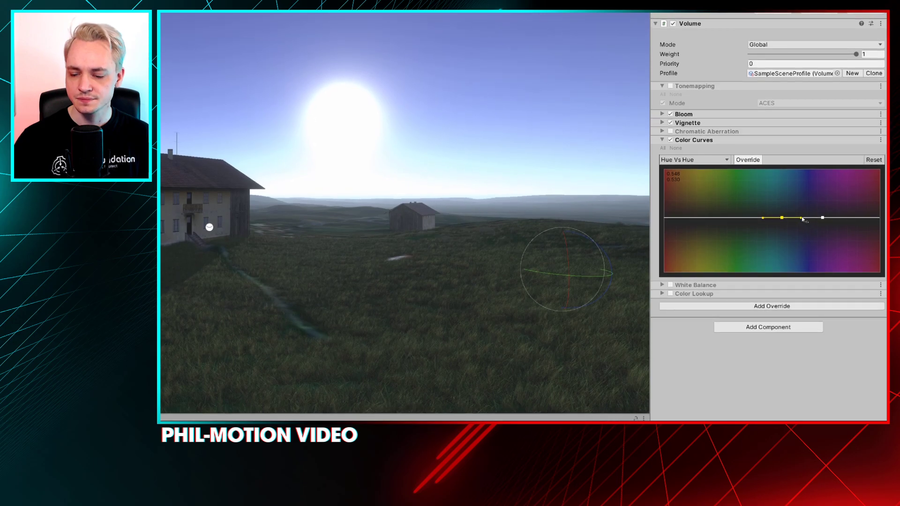
{"action": "right_click", "coordinate": [747, 216]}
{"action": "left_click", "coordinate": [752, 218]}
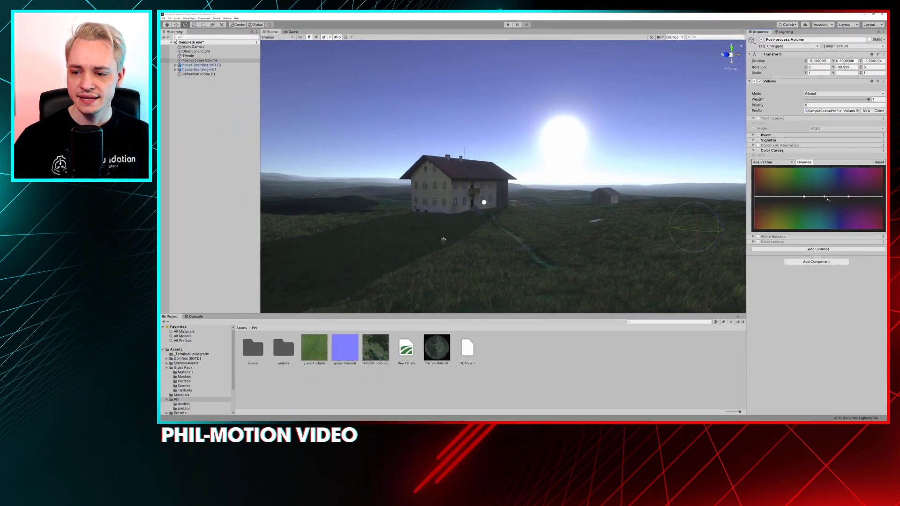
Try raising the Hue Vs Hue curve's blue point to shift the sky's hue, and return it to the baseline
{"action": "mouse_move", "coordinate": [826, 199]}
{"action": "left_mouse_down"}
{"action": "mouse_move", "coordinate": [827, 211]}
{"action": "mouse_move", "coordinate": [822, 179]}
{"action": "mouse_move", "coordinate": [828, 225]}
{"action": "mouse_move", "coordinate": [821, 182]}
{"action": "left_mouse_up"}
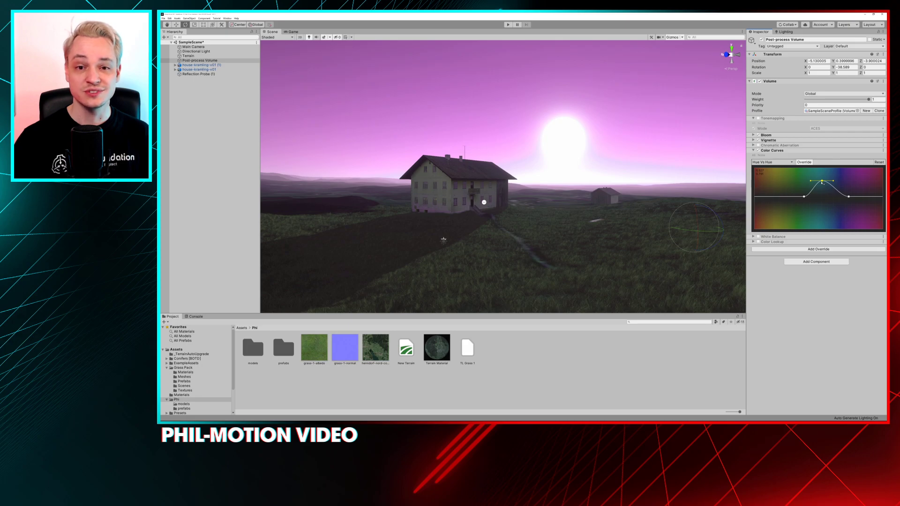
{"action": "left_click_drag", "start_coordinate": [823, 182], "coordinate": [830, 198]}
Add two points in the orange and green hues of the Hue Vs Hue curve, and raise the green and blue points
{"action": "right_click", "coordinate": [781, 198]}
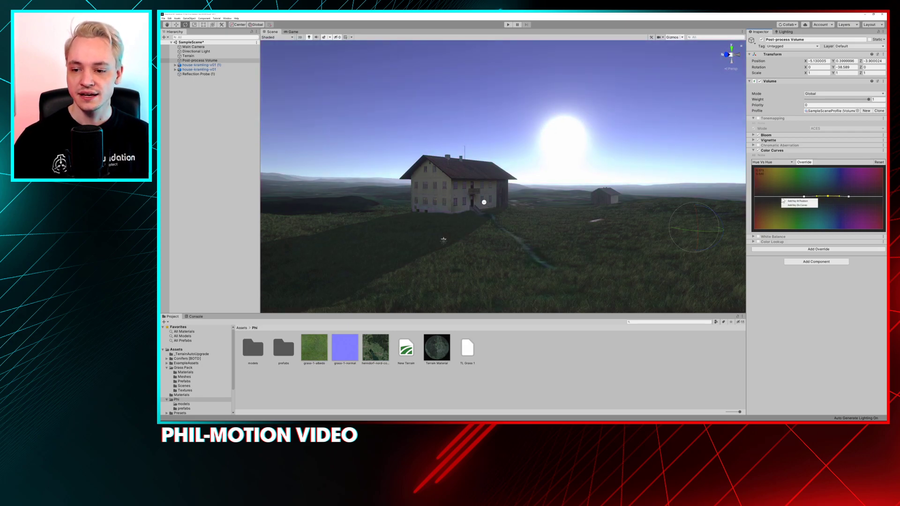
{"action": "left_click", "coordinate": [775, 197]}
{"action": "right_click", "coordinate": [781, 195]}
{"action": "left_click", "coordinate": [785, 197]}
{"action": "right_click", "coordinate": [763, 196]}
{"action": "left_click", "coordinate": [769, 197]}
{"action": "left_click_drag", "start_coordinate": [784, 197], "coordinate": [783, 177]}
{"action": "mouse_move", "coordinate": [830, 196]}
{"action": "left_mouse_down"}
{"action": "mouse_move", "coordinate": [828, 205]}
{"action": "mouse_move", "coordinate": [826, 186]}
{"action": "left_mouse_up"}
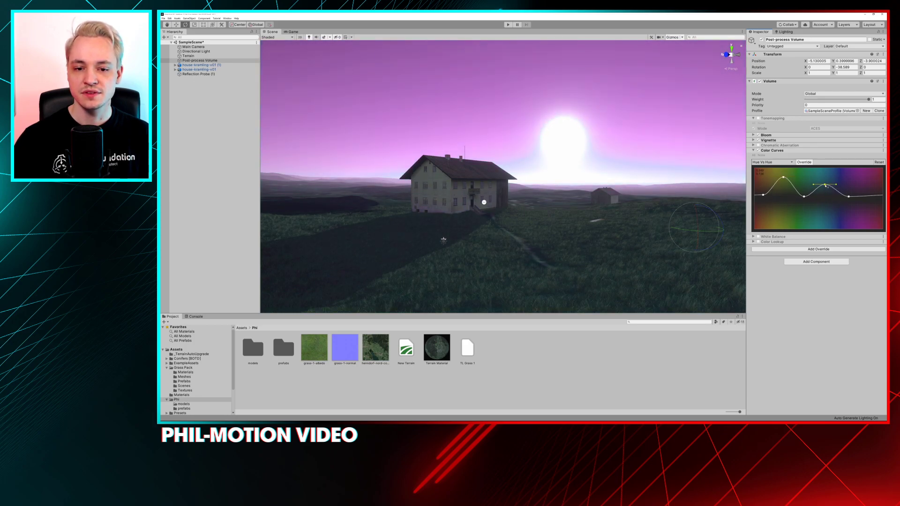
Lower the Hue Vs Hue curve's blue point well below the baseline to turn the sky green, checking the farmhouse view
{"action": "mouse_move", "coordinate": [621, 187]}
{"action": "left_mouse_down", "text": "alt"}
{"action": "mouse_move", "coordinate": [594, 183]}
{"action": "mouse_move", "coordinate": [605, 185]}
{"action": "left_mouse_up", "text": "alt"}
{"action": "left_click_drag", "start_coordinate": [823, 188], "coordinate": [828, 215]}
{"action": "left_click_drag", "start_coordinate": [494, 191], "coordinate": [549, 190], "text": "alt"}
{"action": "scroll", "coordinate": [518, 192], "scroll_direction": "up", "scroll_amount": 2, "text": "alt"}
{"action": "scroll", "coordinate": [518, 192], "scroll_direction": "down", "scroll_amount": 2, "text": "alt"}
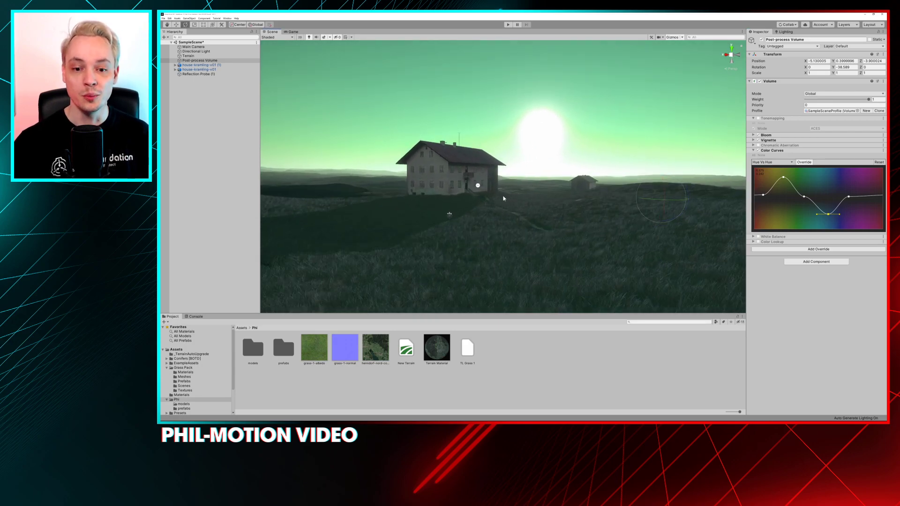
Lower the Hue Vs Hue curve's green point below the baseline to tint the grass reddish, checking it closer to the farmhouse
{"action": "left_click_drag", "start_coordinate": [783, 178], "coordinate": [779, 217]}
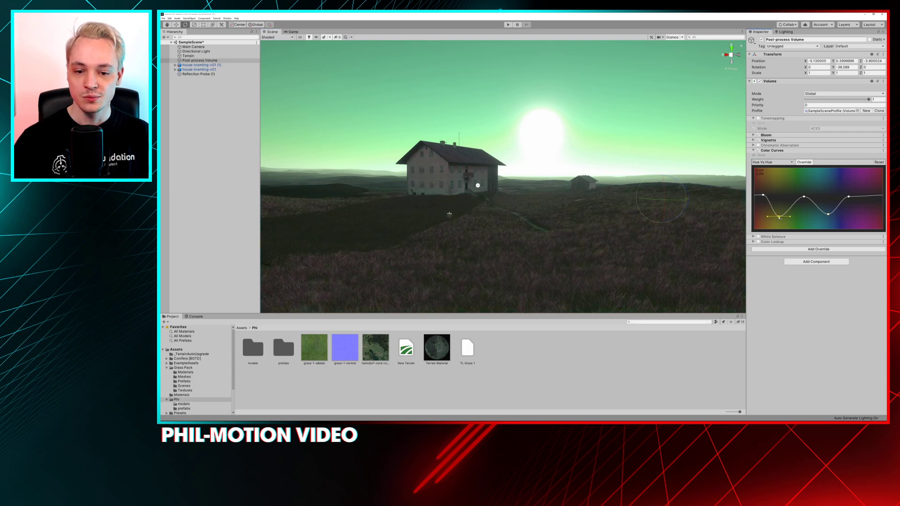
{"action": "left_click_drag", "start_coordinate": [511, 193], "coordinate": [501, 194], "text": "alt"}
{"action": "scroll", "coordinate": [502, 194], "scroll_direction": "up", "scroll_amount": 5}
{"action": "middle_click_drag", "start_coordinate": [506, 218], "coordinate": [516, 213]}
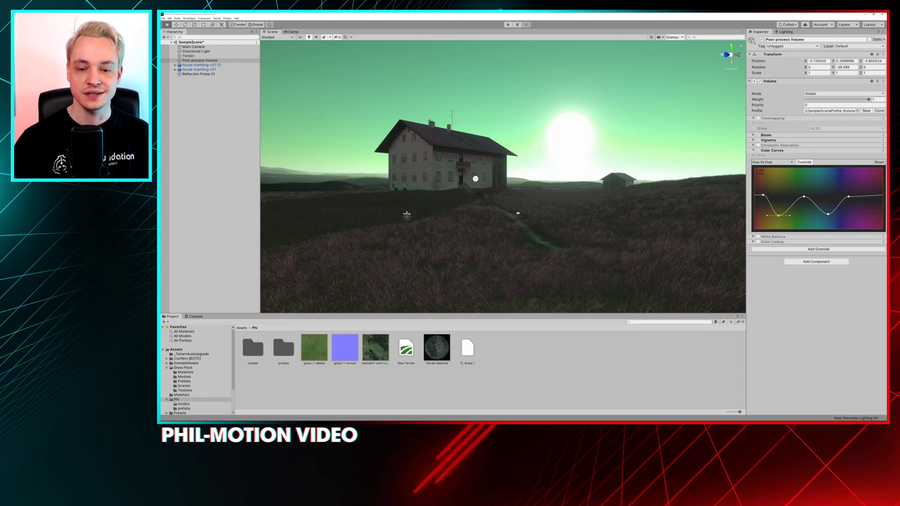
{"action": "left_click_drag", "start_coordinate": [538, 212], "coordinate": [528, 213], "text": "alt"}
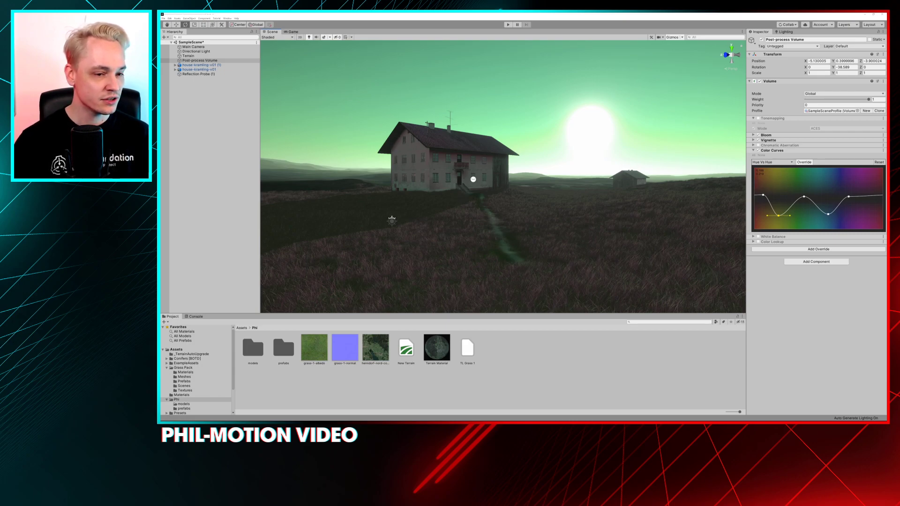
Switch to the web browser, enlarge its window over the scene, and search for "color scheme generator"
{"action": "left_click_drag", "start_coordinate": [162, 112], "coordinate": [559, 88]}
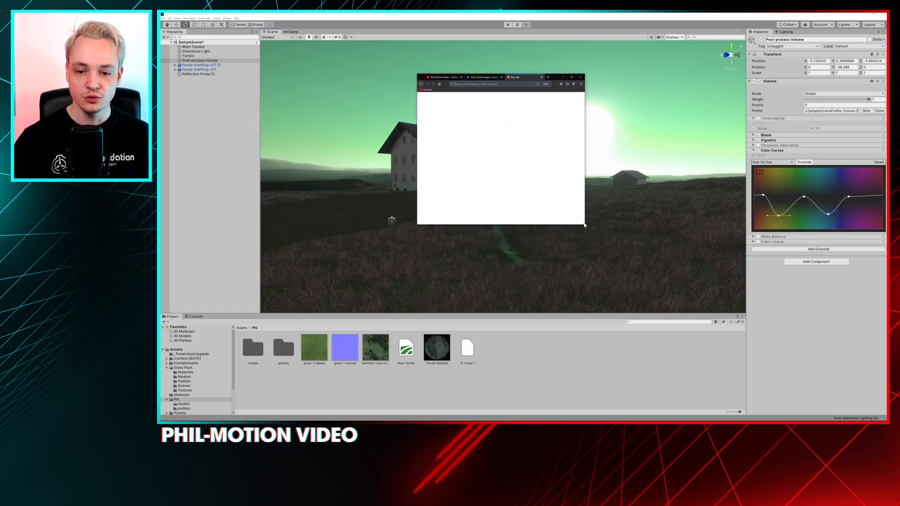
{"action": "left_click_drag", "start_coordinate": [585, 227], "coordinate": [688, 295]}
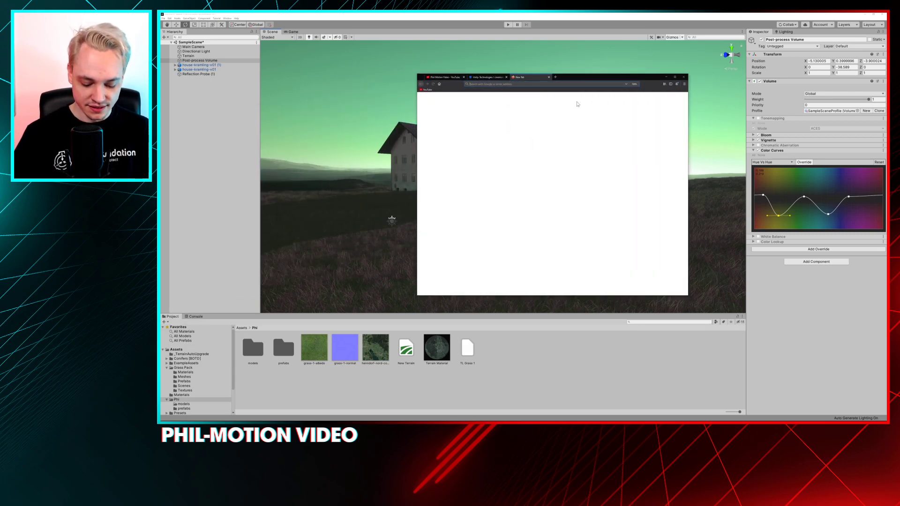
{"action": "type", "text": "color scheme"}
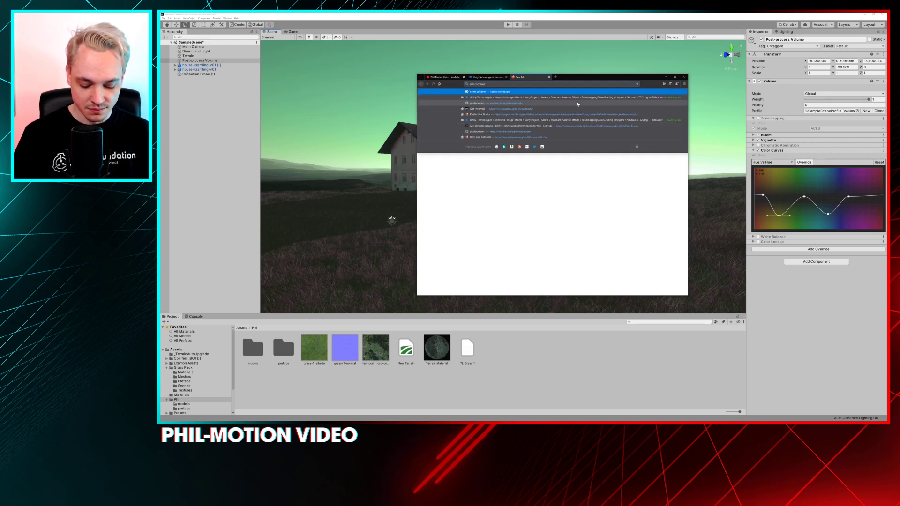
{"action": "type", "text": " generator"}
{"action": "key", "text": "Return"}
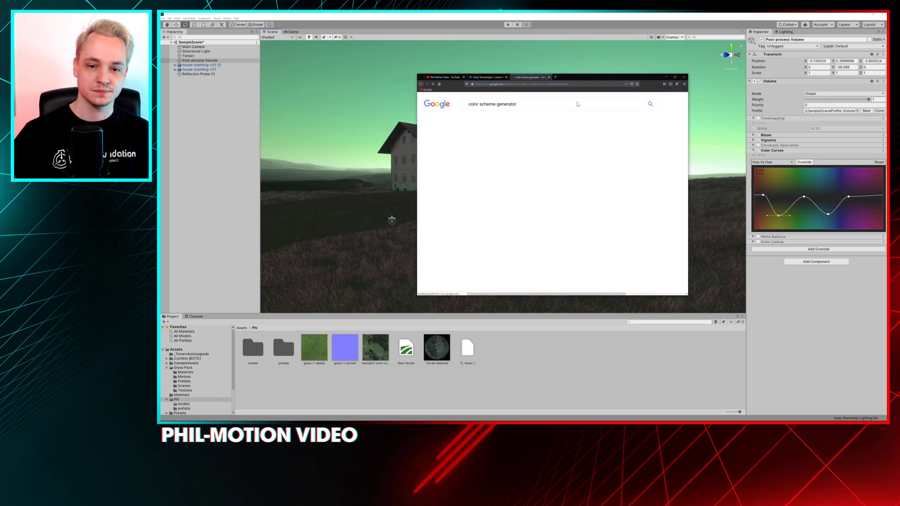
Open the Paletton and Colormind results in new tabs, and show Paletton in a larger browser window
{"action": "scroll", "coordinate": [552, 197], "scroll_direction": "down", "scroll_amount": 2}
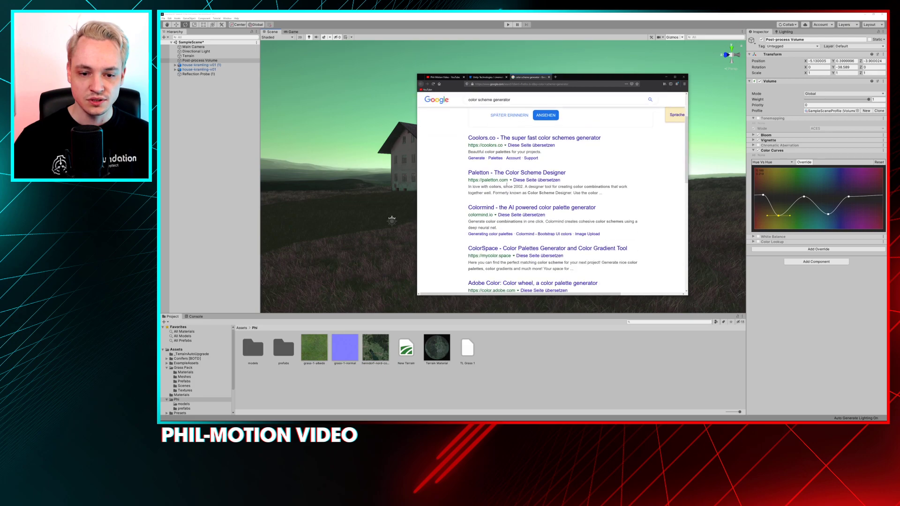
{"action": "middle_click", "coordinate": [517, 172]}
{"action": "middle_click", "coordinate": [531, 207]}
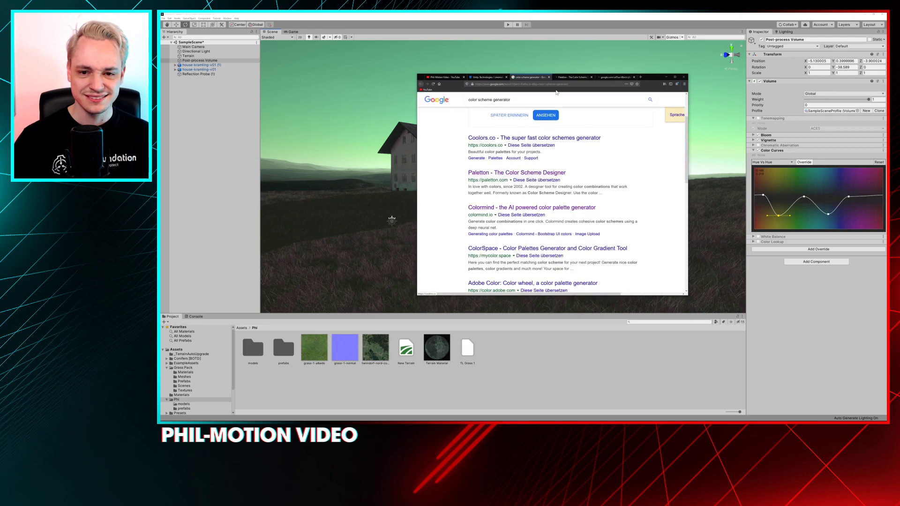
{"action": "key", "text": "alt+Tab"}
{"action": "key", "text": "alt+Tab"}
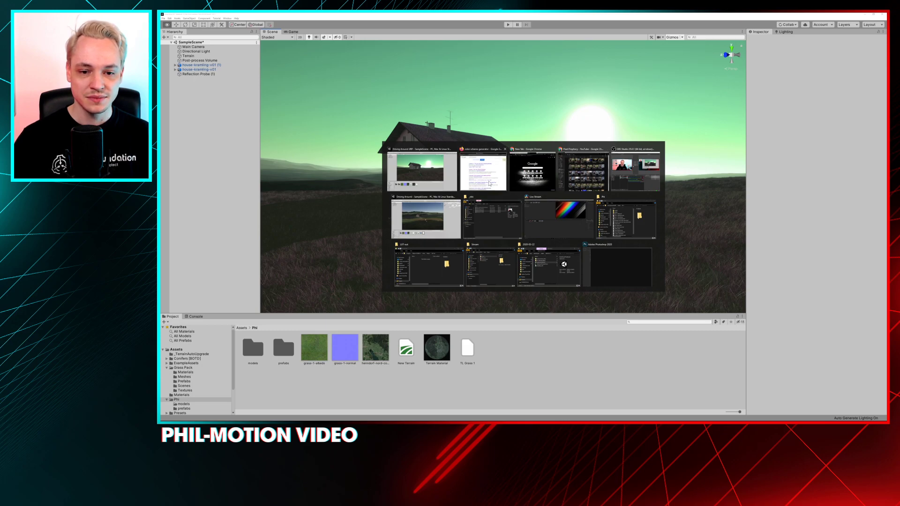
{"action": "left_click", "coordinate": [509, 190]}
{"action": "left_click", "coordinate": [573, 77]}
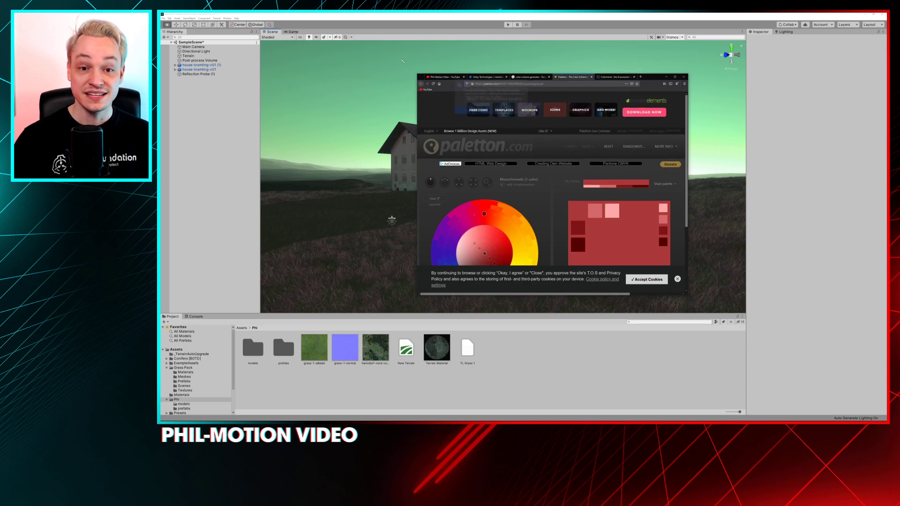
{"action": "left_click_drag", "start_coordinate": [418, 76], "coordinate": [378, 42]}
{"action": "left_click_drag", "start_coordinate": [687, 295], "coordinate": [723, 351]}
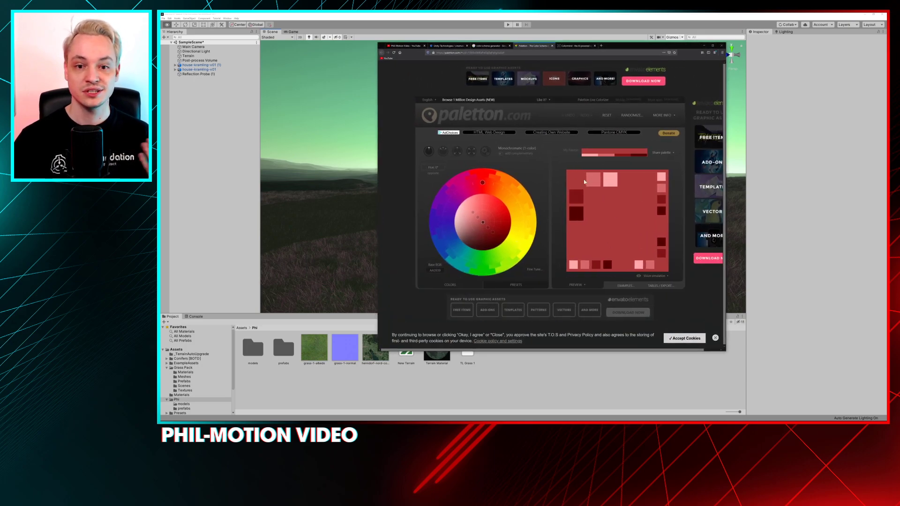
Set Paletton's base hue to blue at 231°, and preview the adjacent colors and tetrad schemes
{"action": "left_click", "coordinate": [482, 184]}
{"action": "left_click_drag", "start_coordinate": [481, 185], "coordinate": [453, 252]}
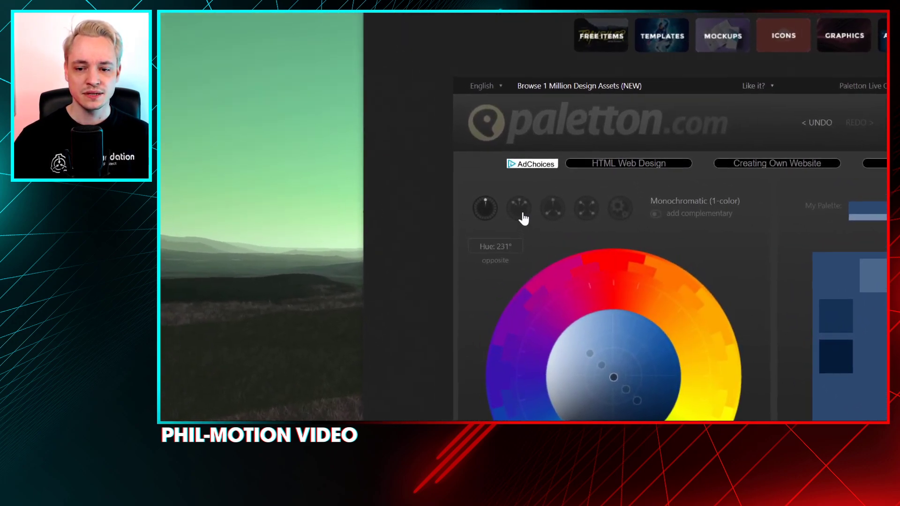
{"action": "left_click", "coordinate": [523, 218]}
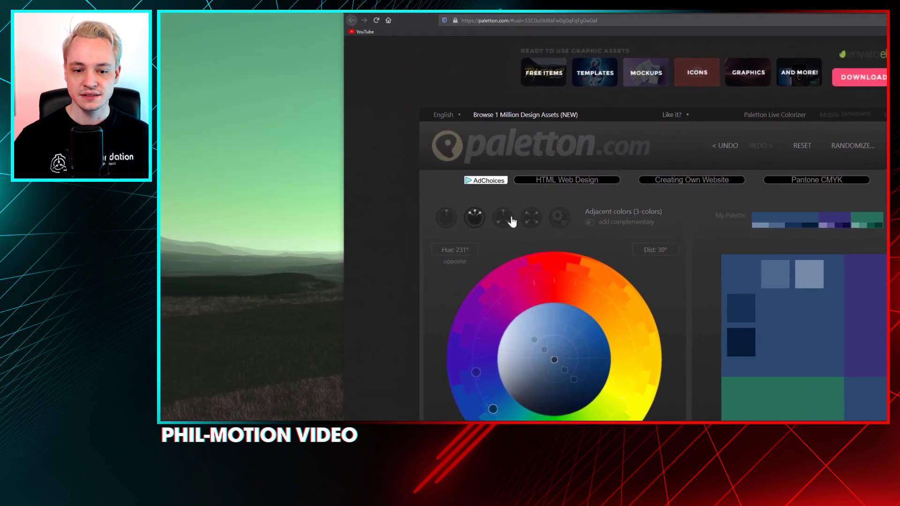
{"action": "left_click", "coordinate": [248, 152]}
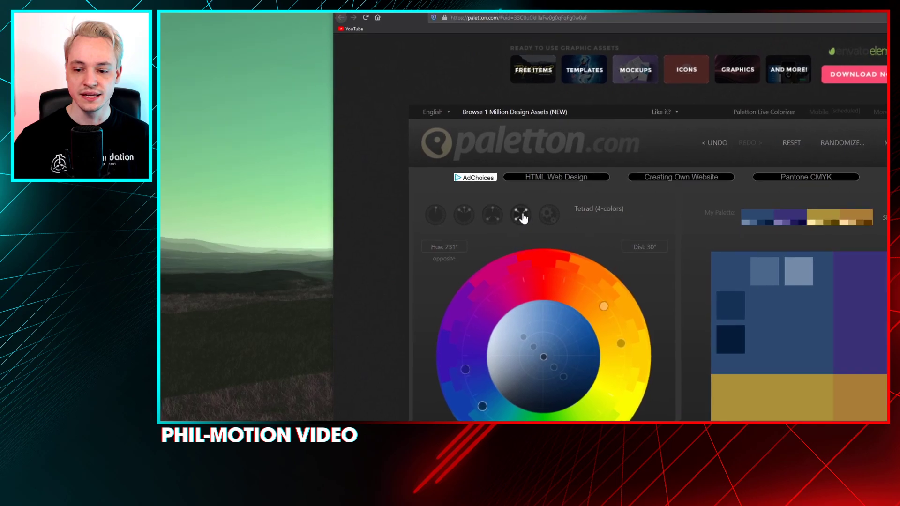
{"action": "left_click", "coordinate": [453, 111]}
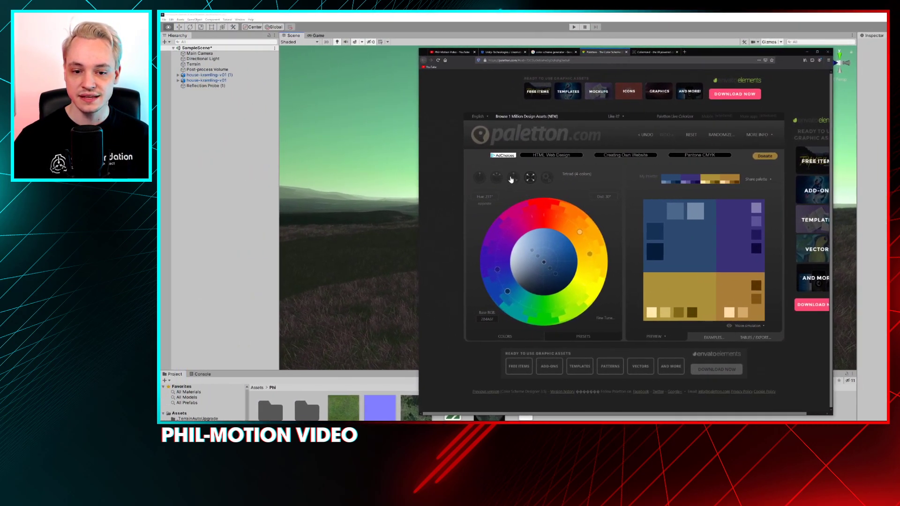
Compare the adjacent colors and triad schemes in Paletton, and change the triad's base hue to green
{"action": "left_click", "coordinate": [467, 178]}
{"action": "left_click", "coordinate": [492, 178]}
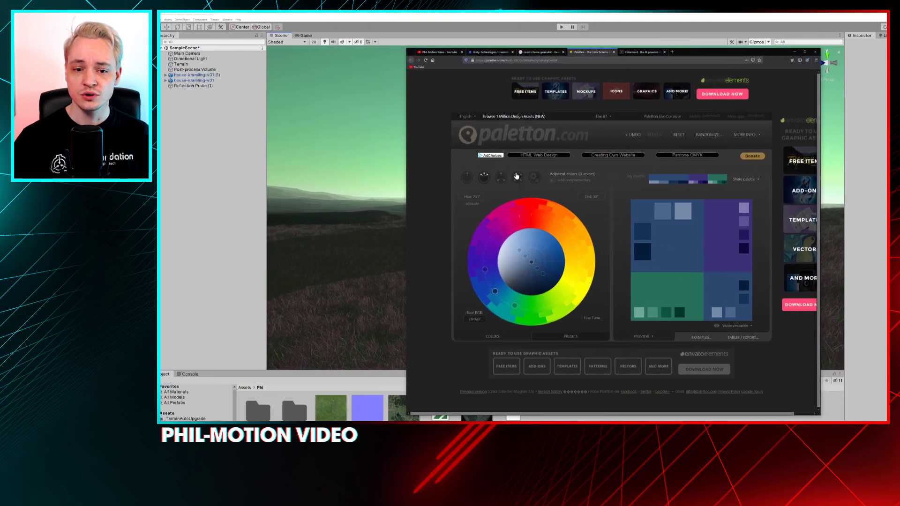
{"action": "left_click", "coordinate": [515, 176]}
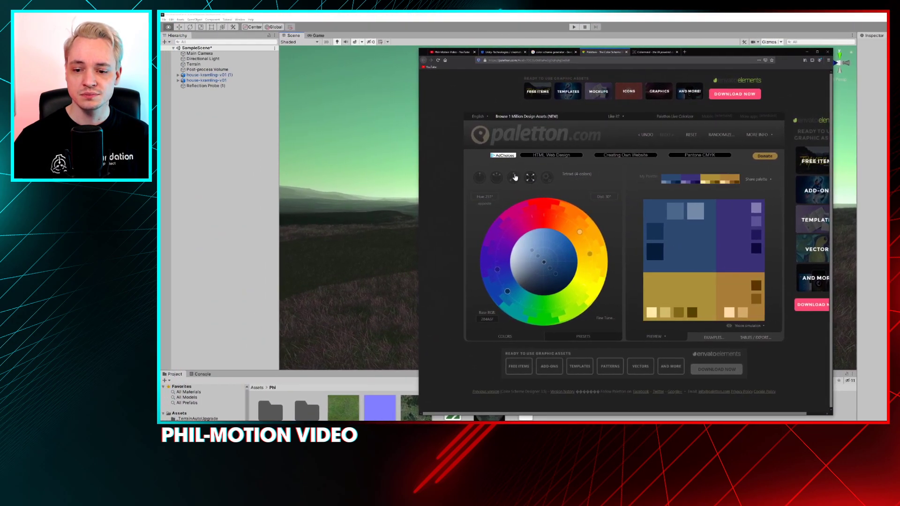
{"action": "left_click", "coordinate": [500, 177]}
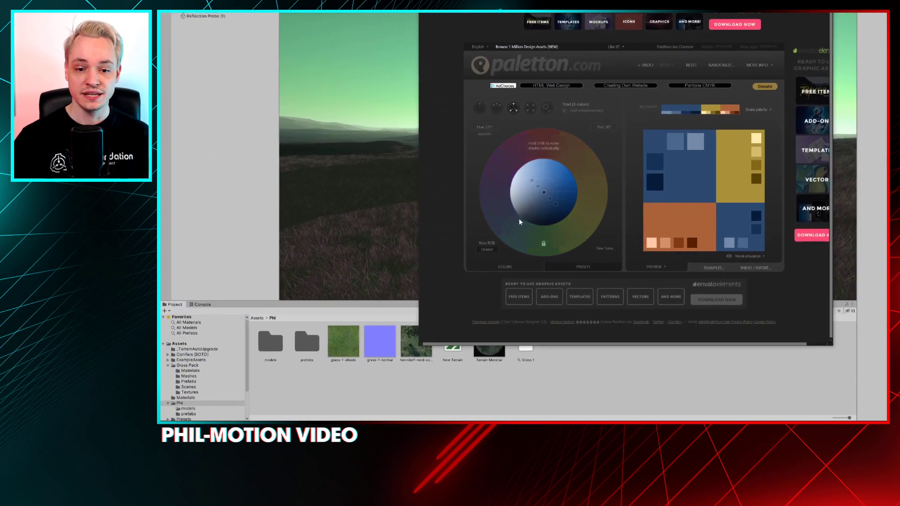
{"action": "left_click_drag", "start_coordinate": [504, 219], "coordinate": [536, 236]}
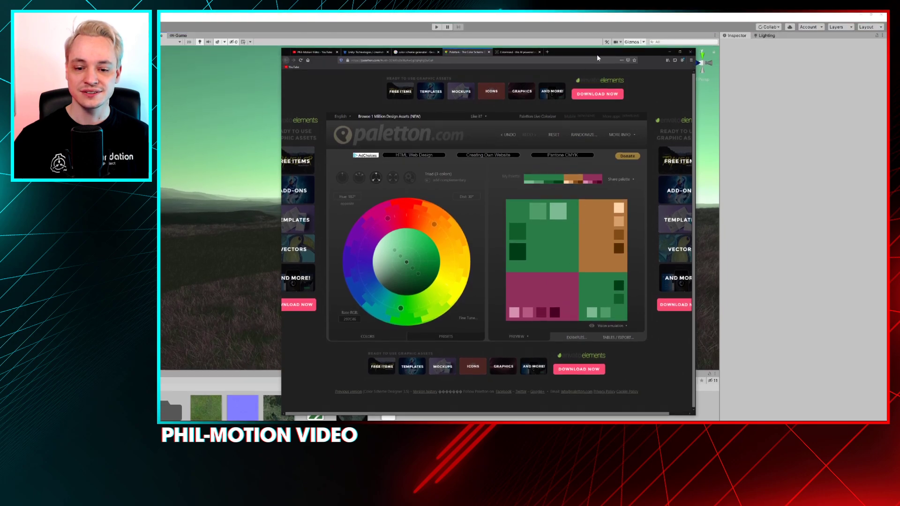
Compare the green triad palette with the farmhouse scene behind the browser, and put the browser away to return to Unity
{"action": "left_click_drag", "start_coordinate": [596, 54], "coordinate": [563, 253]}
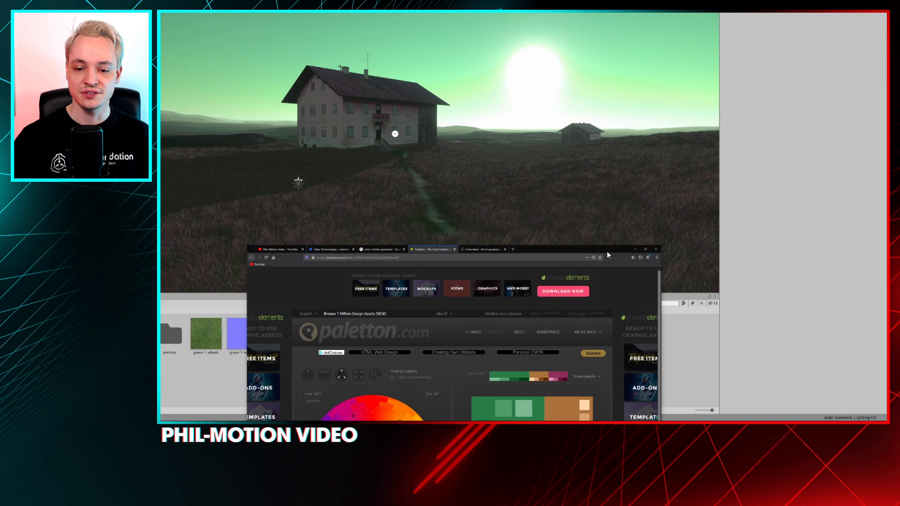
{"action": "left_click_drag", "start_coordinate": [607, 253], "coordinate": [628, 55]}
{"action": "left_click_drag", "start_coordinate": [601, 113], "coordinate": [605, 52]}
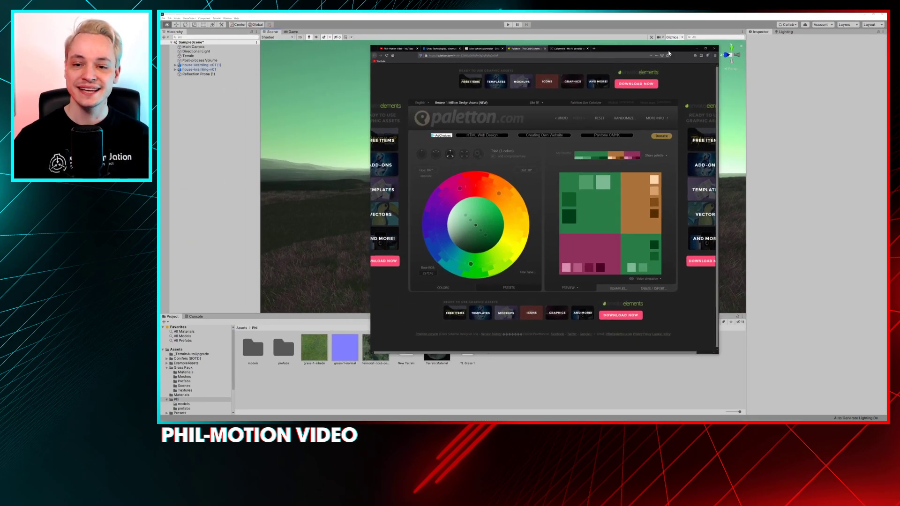
{"action": "left_click", "coordinate": [697, 49]}
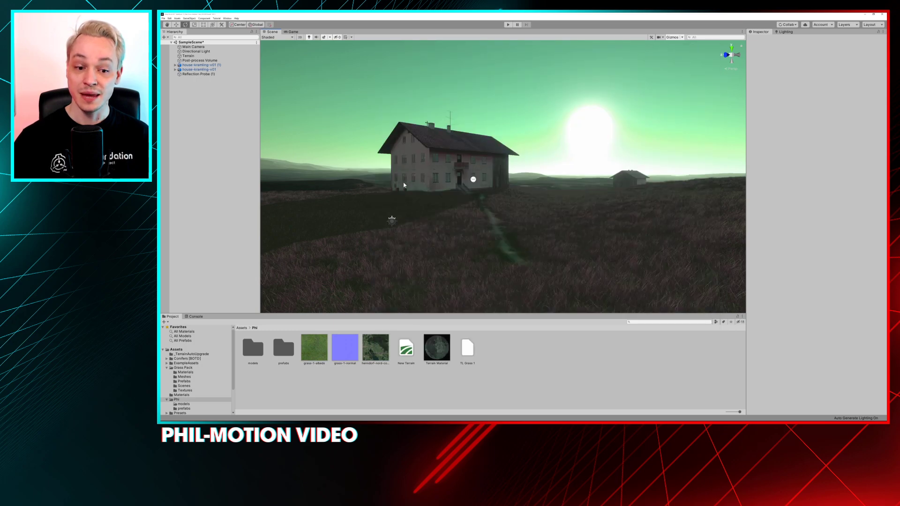
Select the Post-process Volume and raise the Hue Vs Hue curve's lowered green and blue points back close to the baseline
{"action": "left_click", "coordinate": [202, 56]}
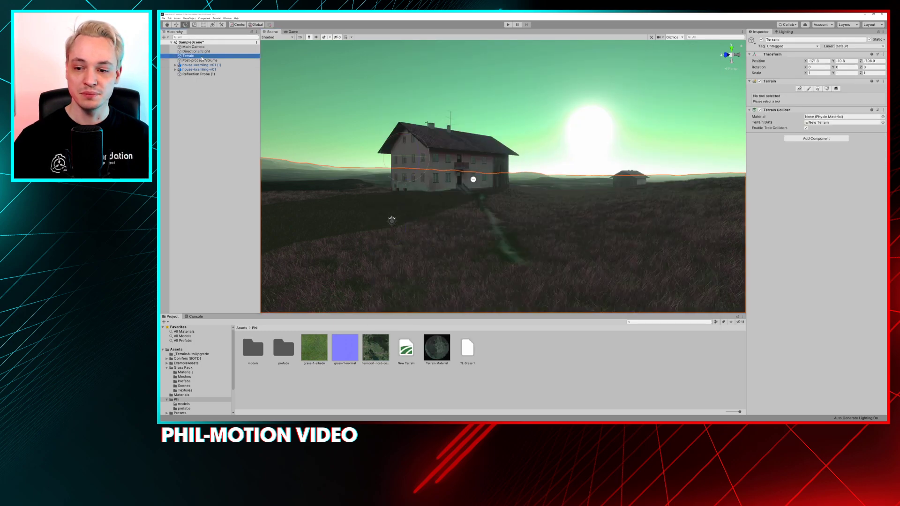
{"action": "left_click", "coordinate": [204, 60]}
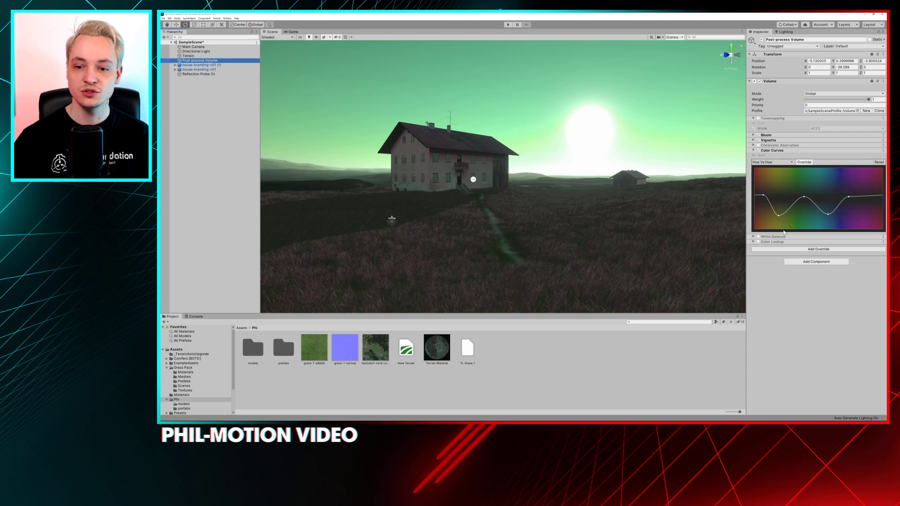
{"action": "left_click_drag", "start_coordinate": [779, 216], "coordinate": [780, 198]}
{"action": "left_click_drag", "start_coordinate": [828, 215], "coordinate": [826, 199]}
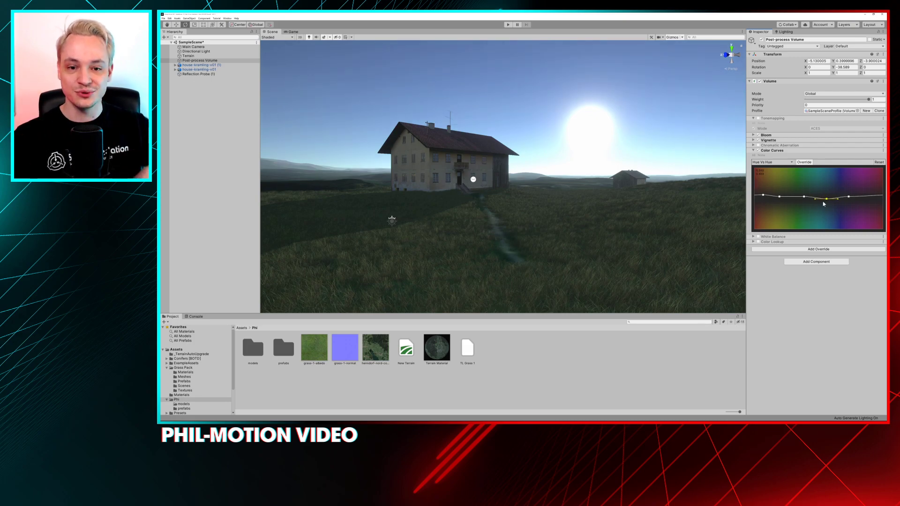
{"action": "mouse_move", "coordinate": [826, 198]}
{"action": "left_mouse_down"}
{"action": "mouse_move", "coordinate": [826, 189]}
{"action": "mouse_move", "coordinate": [828, 197]}
{"action": "left_mouse_up"}
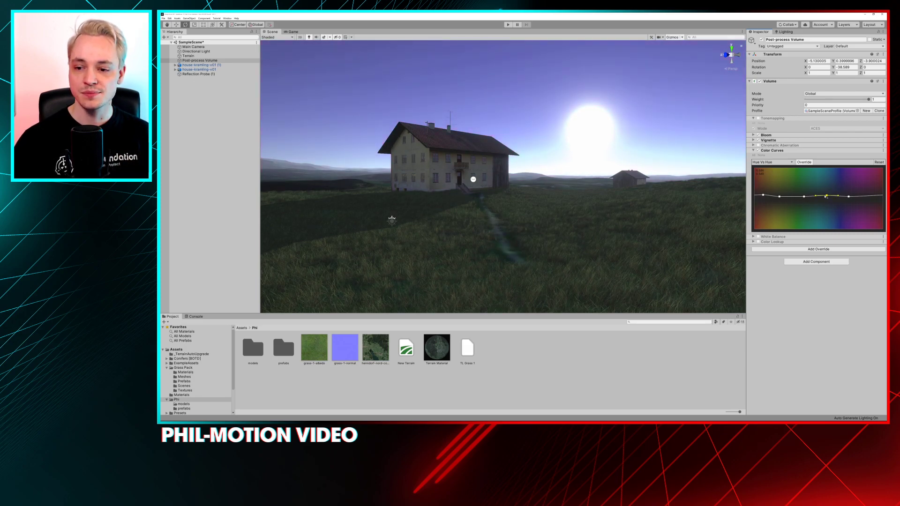
Fine-tune the orange, green and blue points of the Hue Vs Hue curve so they lie level near the baseline
{"action": "left_click", "coordinate": [761, 195]}
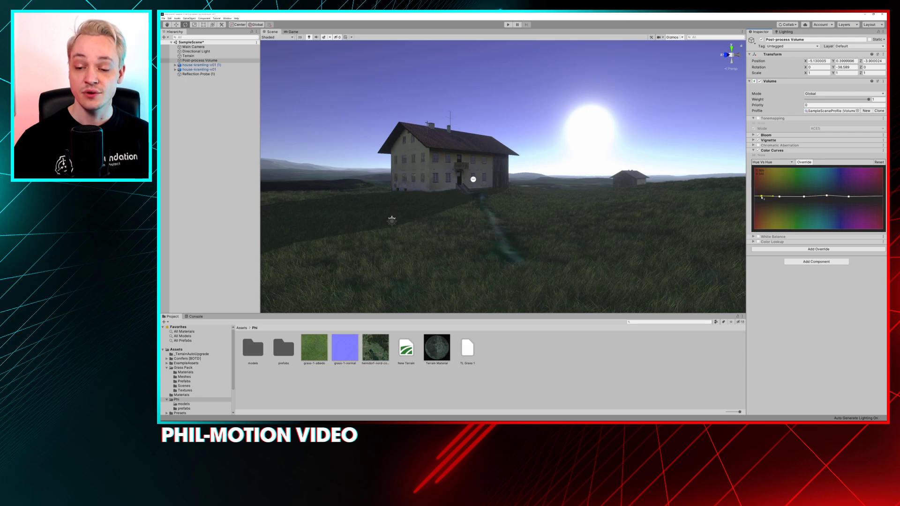
{"action": "left_click_drag", "start_coordinate": [779, 197], "coordinate": [779, 195]}
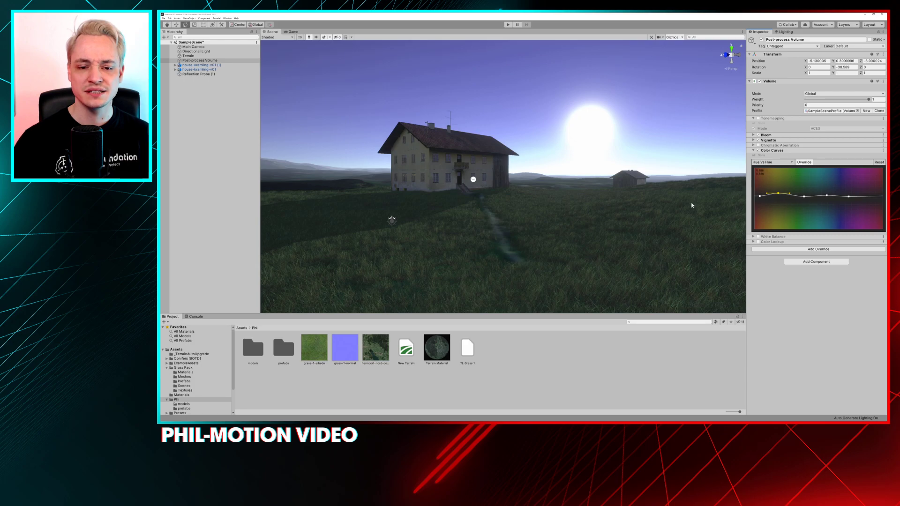
{"action": "left_click", "coordinate": [827, 196]}
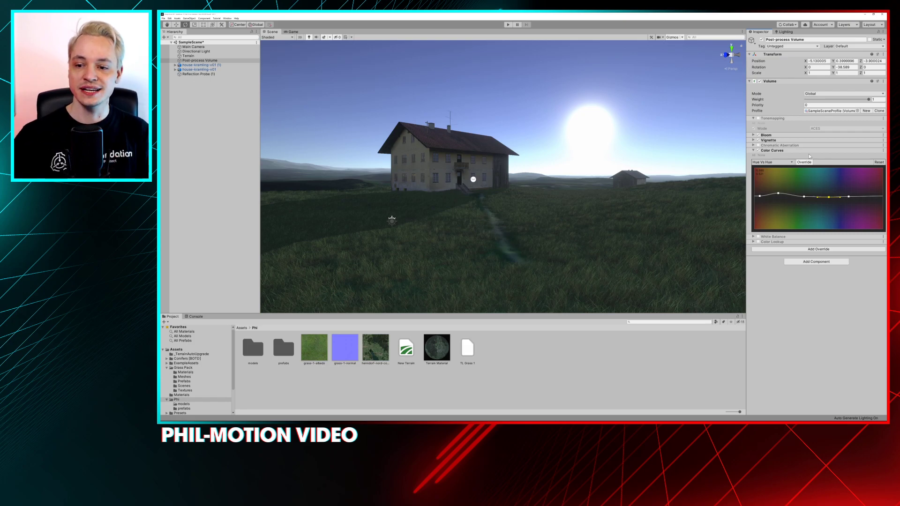
{"action": "mouse_move", "coordinate": [777, 194]}
{"action": "left_mouse_down"}
{"action": "mouse_move", "coordinate": [779, 205]}
{"action": "mouse_move", "coordinate": [779, 198]}
{"action": "left_mouse_up"}
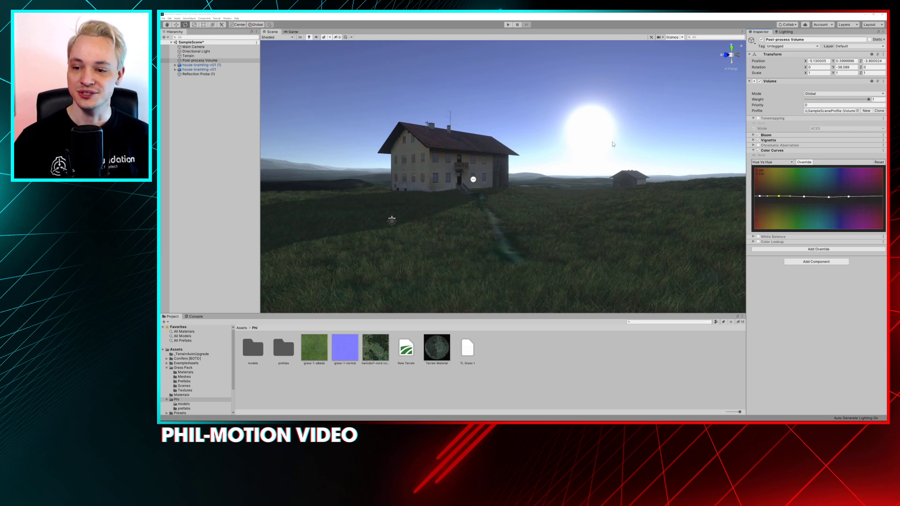
Switch the Color Curves to Hue Vs Sat with its override enabled, and add a point placed in the green hues
{"action": "left_click", "coordinate": [769, 162]}
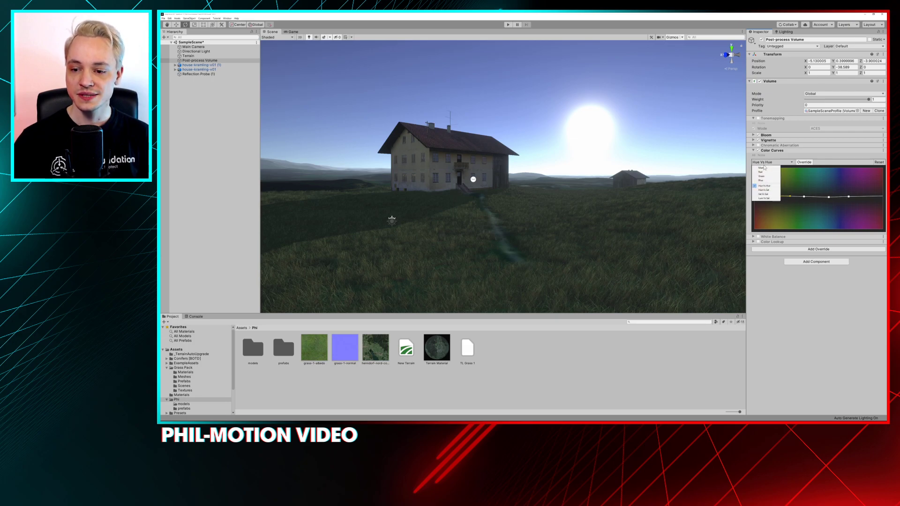
{"action": "left_click", "coordinate": [763, 190]}
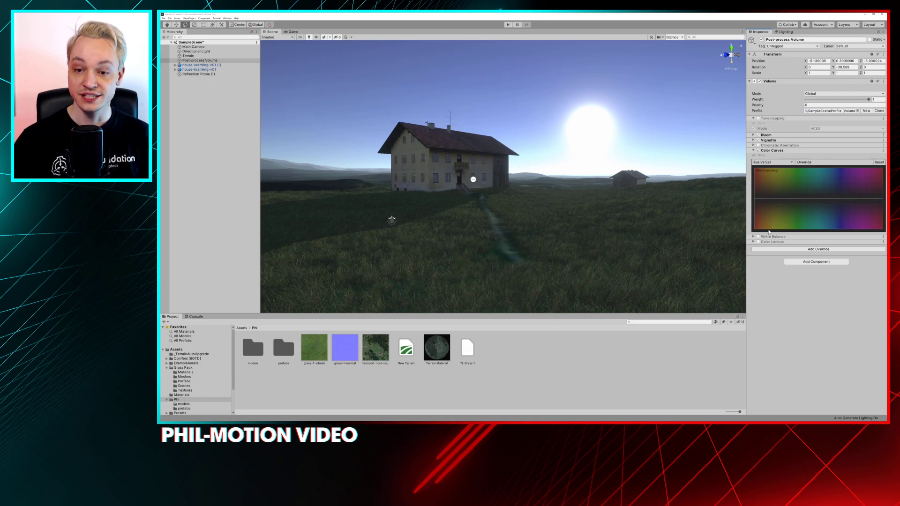
{"action": "right_click", "coordinate": [823, 201]}
{"action": "left_click", "coordinate": [830, 201]}
{"action": "left_click_drag", "start_coordinate": [823, 201], "coordinate": [794, 196]}
Add four more baseline points to the Hue Vs Sat curve, in the cyan, blue, magenta and orange hues
{"action": "right_click", "coordinate": [823, 201]}
{"action": "right_click", "coordinate": [842, 198]}
{"action": "left_click", "coordinate": [846, 201]}
{"action": "right_click", "coordinate": [866, 197]}
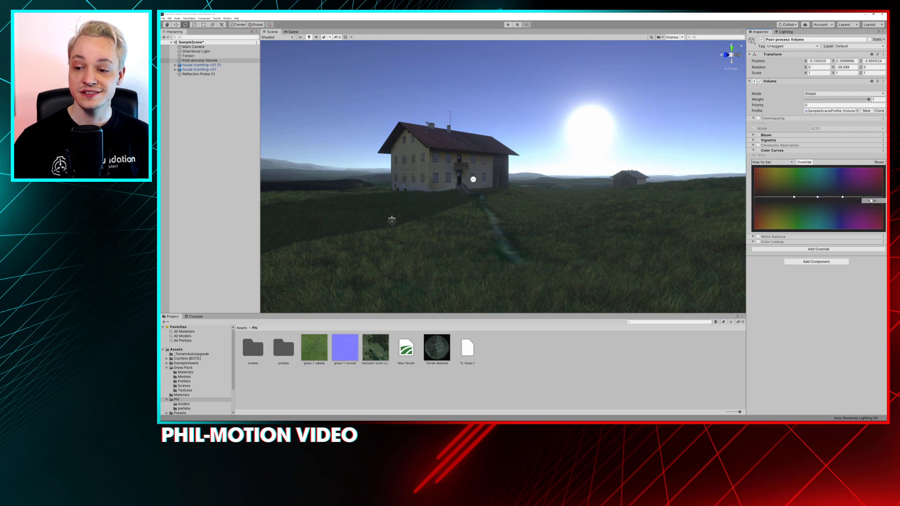
{"action": "left_click", "coordinate": [871, 200]}
{"action": "right_click", "coordinate": [763, 197]}
{"action": "left_click", "coordinate": [776, 200]}
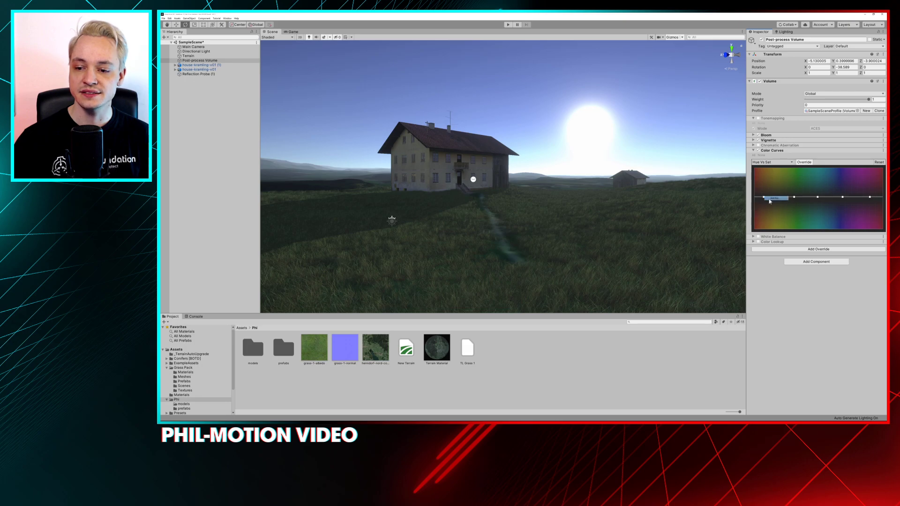
Lower the Hue Vs Sat curve's blue point to the minimum and raise its green point, checking the scene from farther back
{"action": "left_click_drag", "start_coordinate": [842, 197], "coordinate": [838, 229]}
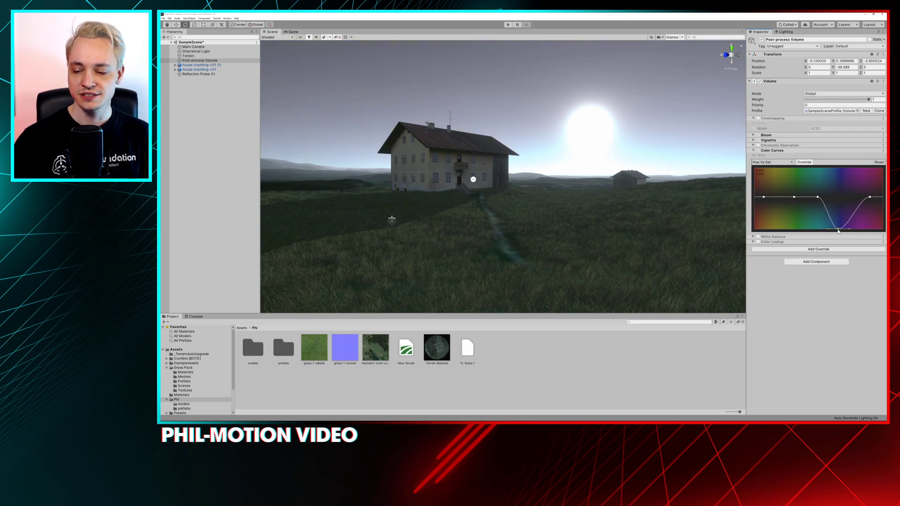
{"action": "left_click_drag", "start_coordinate": [793, 198], "coordinate": [791, 181]}
{"action": "mouse_move", "coordinate": [560, 135]}
{"action": "left_mouse_down", "text": "alt"}
{"action": "mouse_move", "coordinate": [539, 136]}
{"action": "mouse_move", "coordinate": [545, 140]}
{"action": "left_mouse_up", "text": "alt"}
{"action": "key", "text": "s"}
{"action": "right_click_drag", "start_coordinate": [546, 140], "coordinate": [449, 155]}
{"action": "key", "text": "a"}
{"action": "key", "text": "d"}
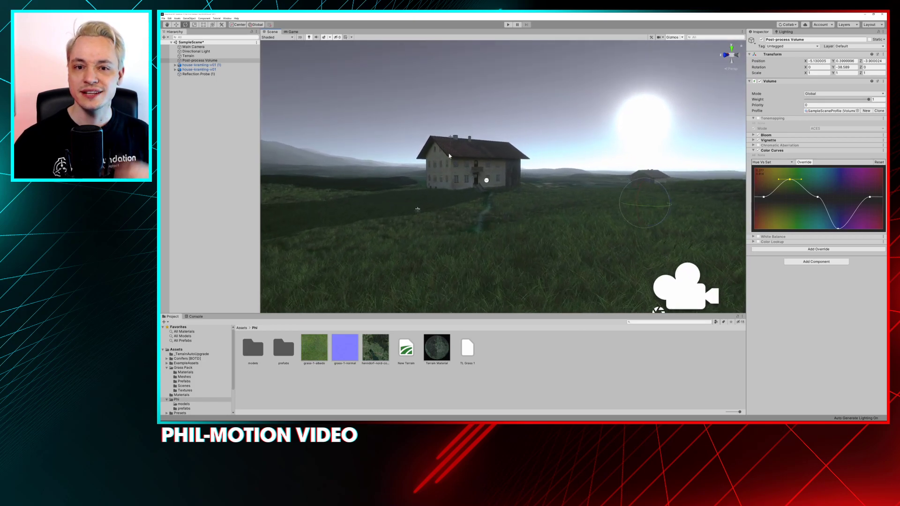
Disable the Hue Vs Sat override and switch the Color Curves to Sat Vs Sat
{"action": "left_click", "coordinate": [803, 162]}
{"action": "left_click", "coordinate": [768, 162]}
{"action": "left_click", "coordinate": [763, 196]}
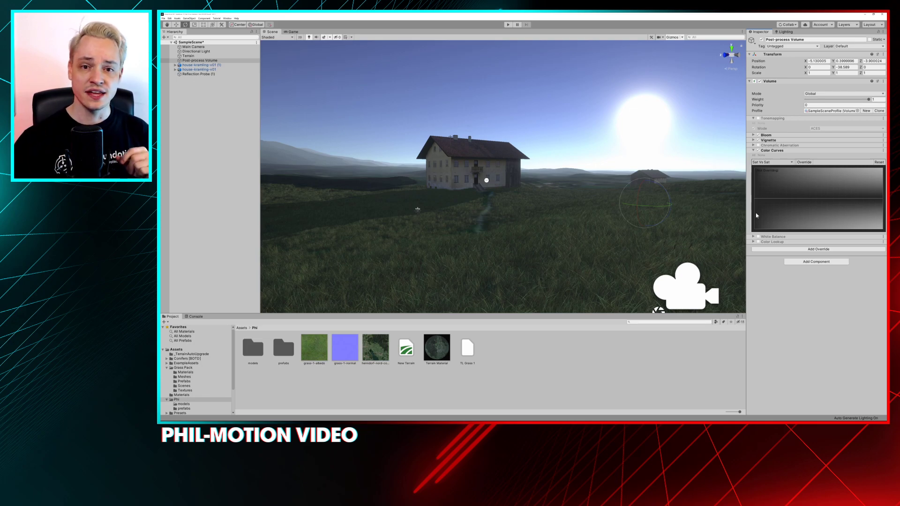
Add a 3D cube beside the farmhouse, scaled uniformly to about 6.6 and rotated so it sits tilted
{"action": "right_click", "coordinate": [526, 337]}
{"action": "right_click", "coordinate": [209, 166]}
{"action": "mouse_move", "coordinate": [231, 207]}
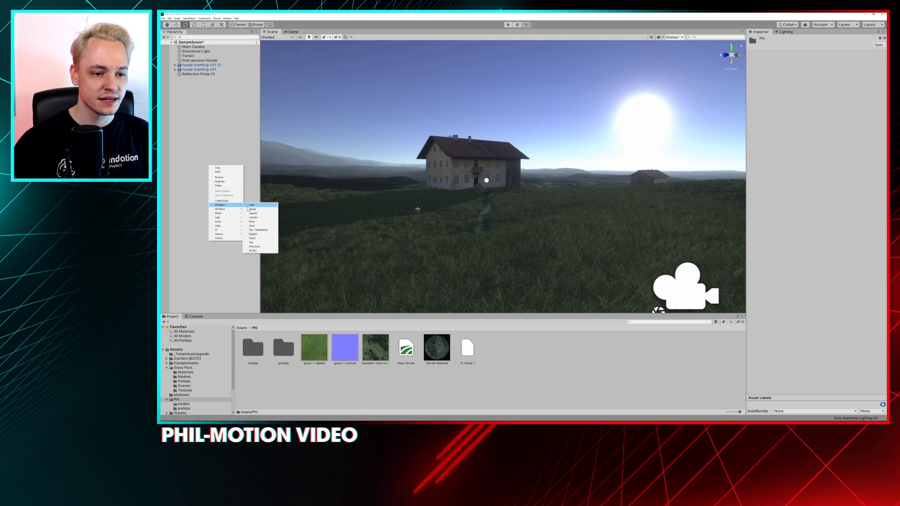
{"action": "left_click", "coordinate": [252, 205]}
{"action": "key", "text": "r"}
{"action": "mouse_move", "coordinate": [503, 178]}
{"action": "left_mouse_down"}
{"action": "mouse_move", "coordinate": [544, 173]}
{"action": "mouse_move", "coordinate": [502, 186]}
{"action": "mouse_move", "coordinate": [515, 176]}
{"action": "left_mouse_up"}
{"action": "key", "text": "e"}
{"action": "key", "text": "r"}
Create a new material named "red" in the current project folder
{"action": "right_click", "coordinate": [506, 354]}
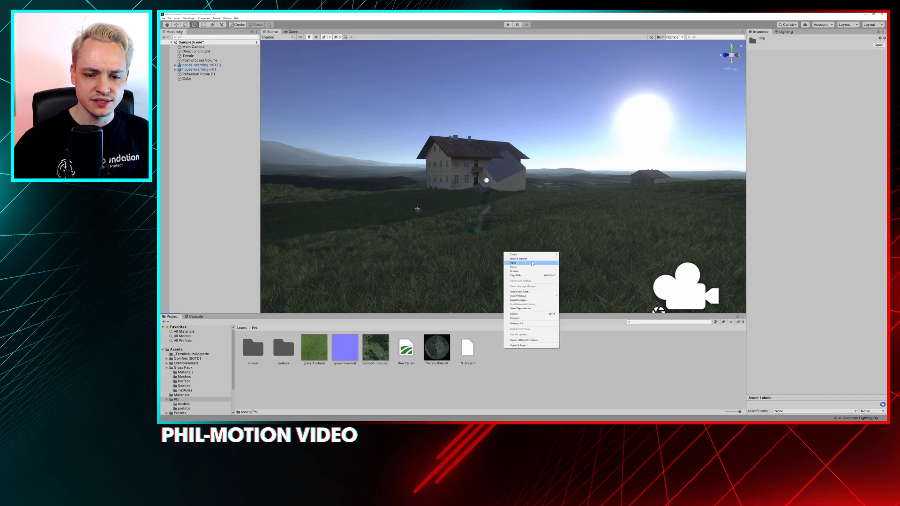
{"action": "mouse_move", "coordinate": [516, 254]}
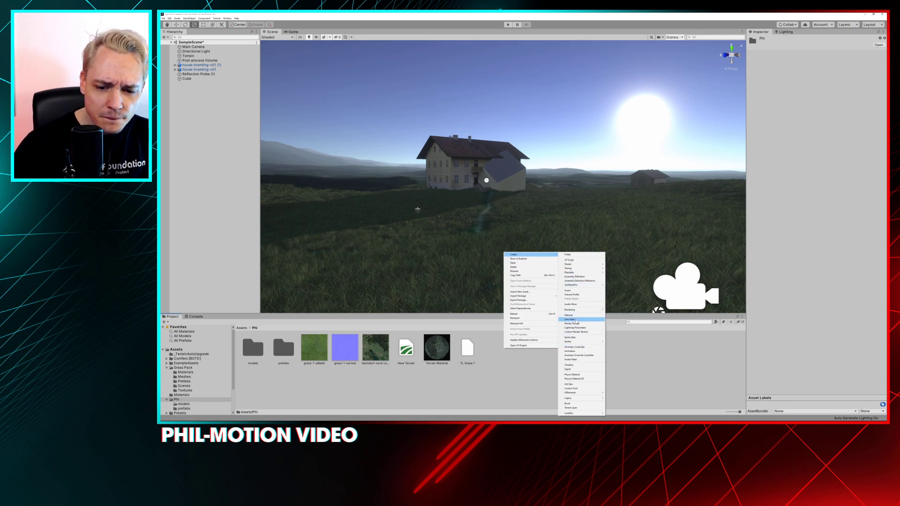
{"action": "left_click", "coordinate": [576, 315]}
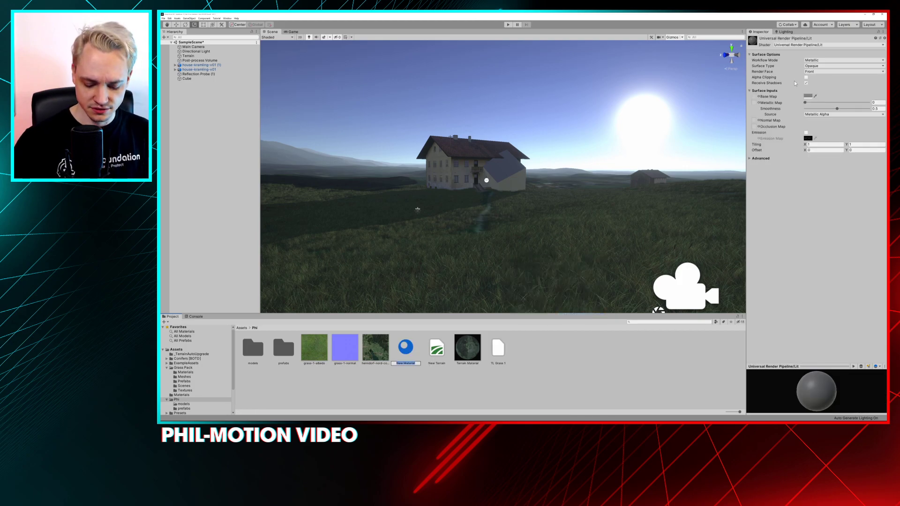
{"action": "type", "text": "test"}
{"action": "key", "text": "BackSpace"}
{"action": "type", "text": "red"}
{"action": "key", "text": "Return"}
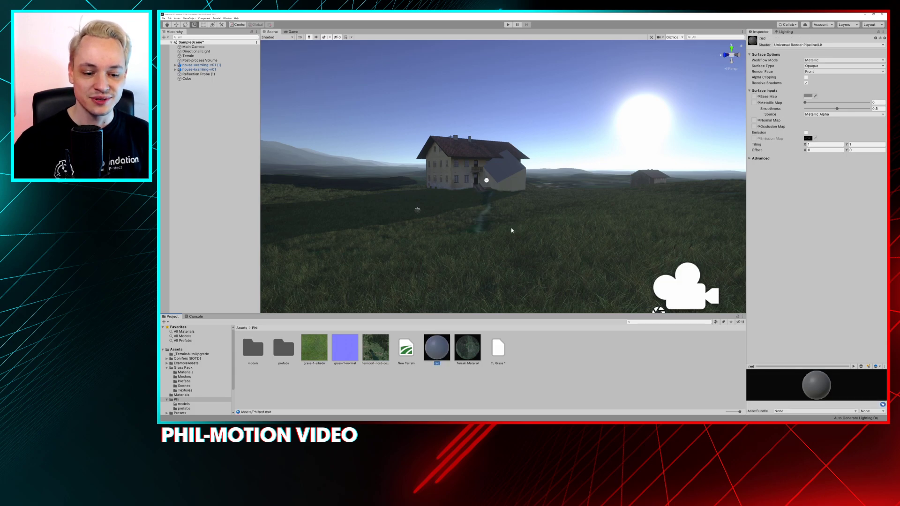
Set the red material's base color to FF0000 and enable its emission with a bright red emission color
{"action": "left_click", "coordinate": [808, 96]}
{"action": "left_click", "coordinate": [212, 51]}
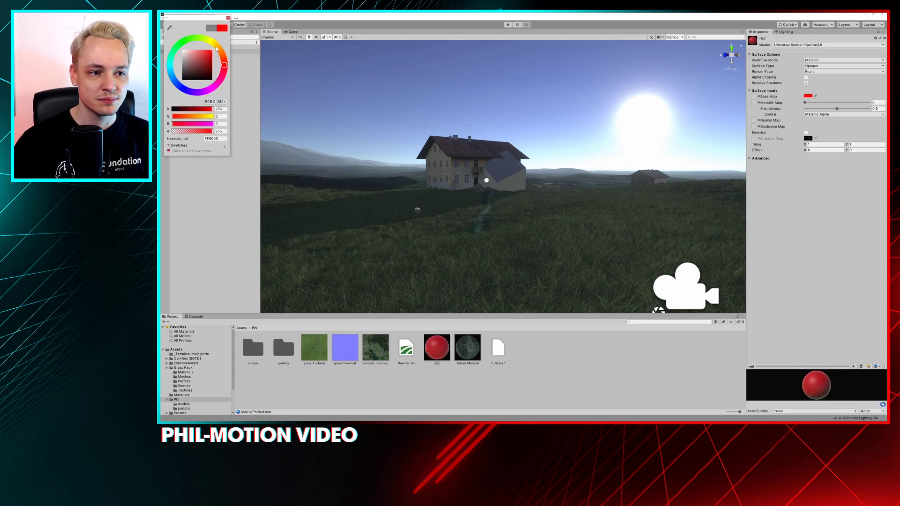
{"action": "left_click", "coordinate": [805, 133]}
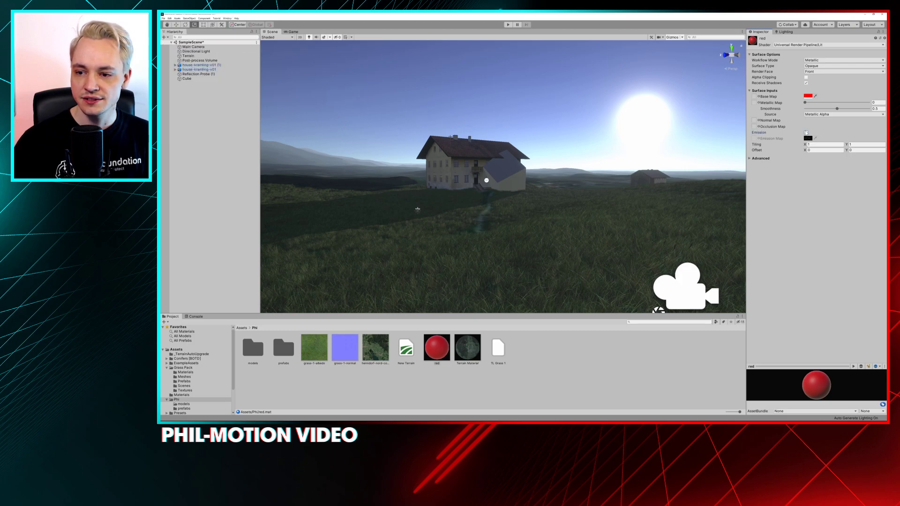
{"action": "left_click", "coordinate": [807, 139]}
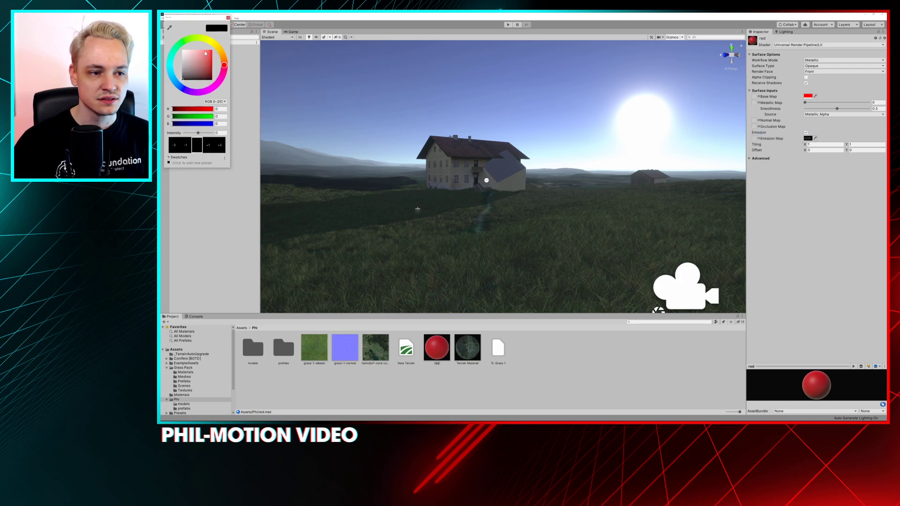
{"action": "left_click_drag", "start_coordinate": [205, 53], "coordinate": [212, 52]}
{"action": "left_click", "coordinate": [759, 139]}
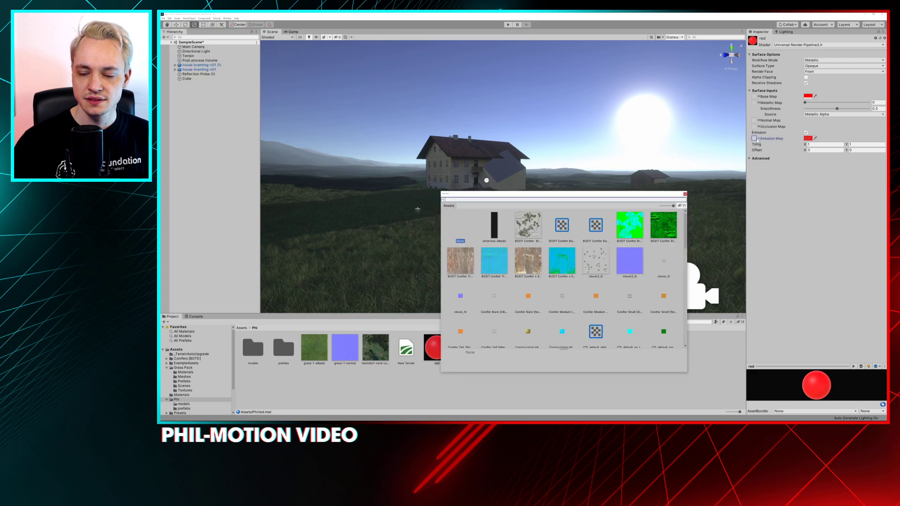
{"action": "left_click", "coordinate": [685, 193]}
Apply the red material to the cube, rotate the cube further and lift it beside the farmhouse's roof
{"action": "left_click", "coordinate": [501, 166]}
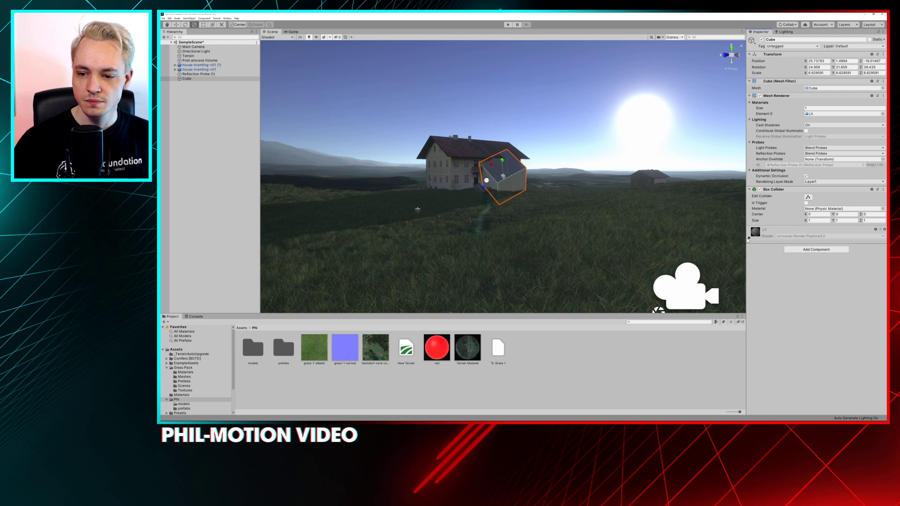
{"action": "left_click", "coordinate": [749, 238]}
{"action": "left_click_drag", "start_coordinate": [436, 347], "coordinate": [504, 174]}
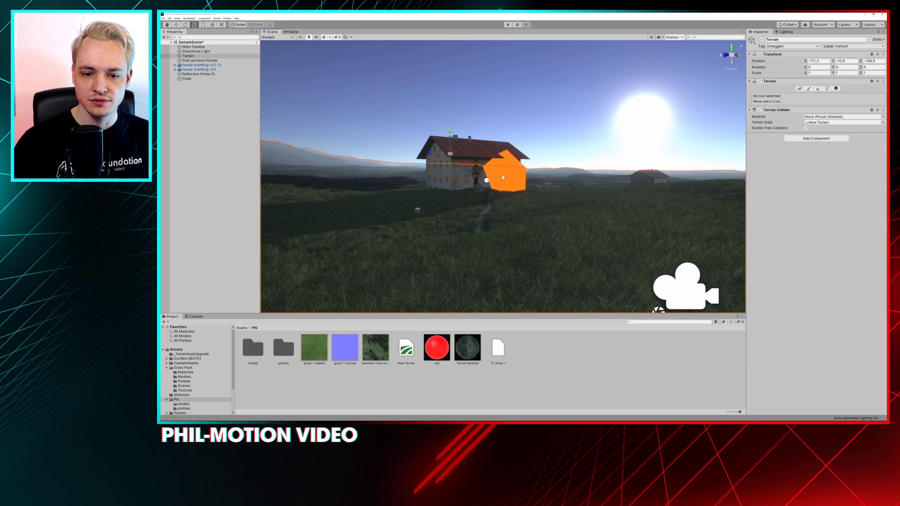
{"action": "key", "text": "e"}
{"action": "left_click_drag", "start_coordinate": [505, 176], "coordinate": [529, 217]}
{"action": "key", "text": "w"}
{"action": "left_click_drag", "start_coordinate": [542, 162], "coordinate": [541, 141]}
Select the Post-process Volume and compare the scene with the Color Curves override toggled off and on
{"action": "left_click", "coordinate": [199, 60]}
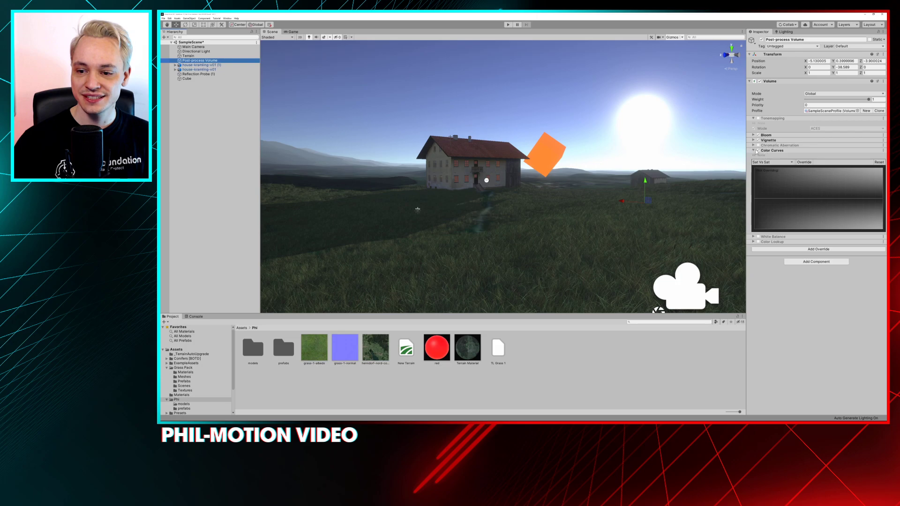
{"action": "left_click", "coordinate": [758, 151]}
{"action": "left_click", "coordinate": [757, 150]}
{"action": "left_click", "coordinate": [757, 151]}
{"action": "left_click", "coordinate": [758, 150]}
{"action": "left_click", "coordinate": [758, 150]}
{"action": "left_click", "coordinate": [757, 150]}
Switch the Color Curves to Hue Vs Hue, reset that curve and disable its override
{"action": "left_click", "coordinate": [762, 162]}
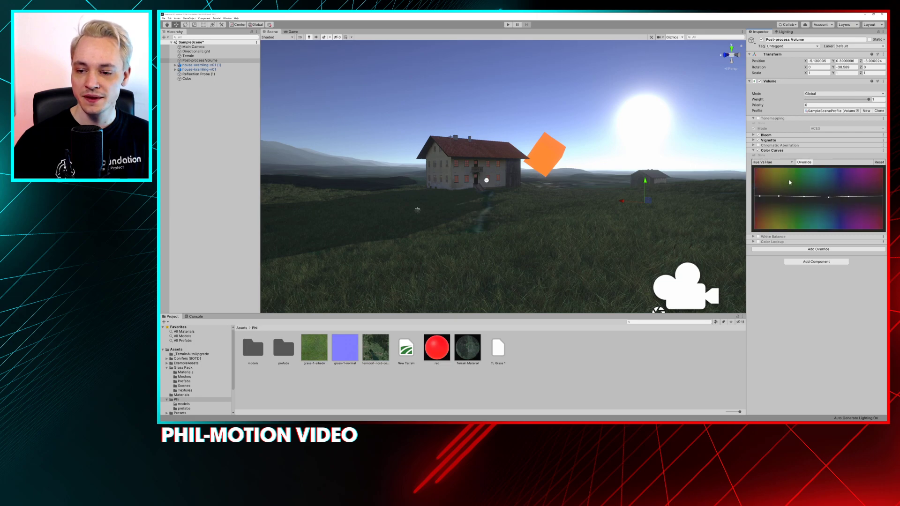
{"action": "mouse_move", "coordinate": [760, 195]}
{"action": "left_mouse_down"}
{"action": "mouse_move", "coordinate": [757, 207]}
{"action": "mouse_move", "coordinate": [760, 177]}
{"action": "mouse_move", "coordinate": [756, 203]}
{"action": "left_mouse_up"}
{"action": "left_click", "coordinate": [879, 162]}
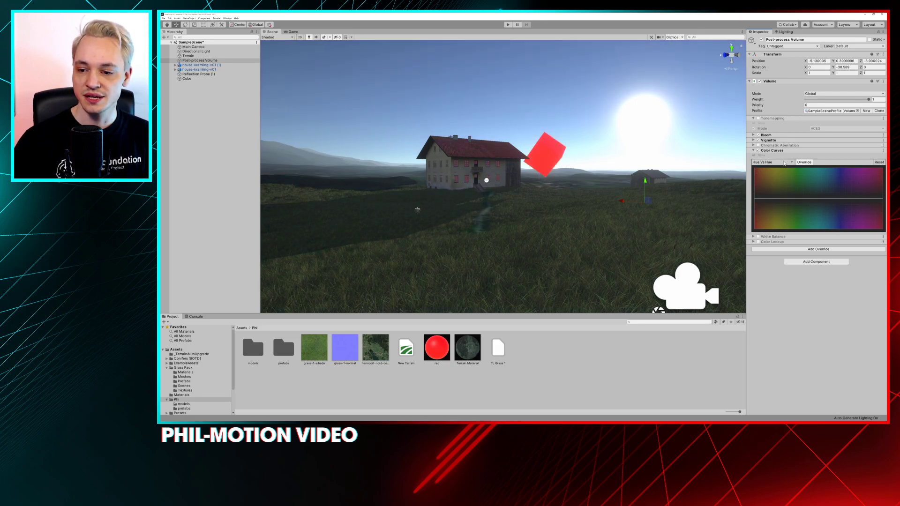
{"action": "left_click", "coordinate": [802, 163]}
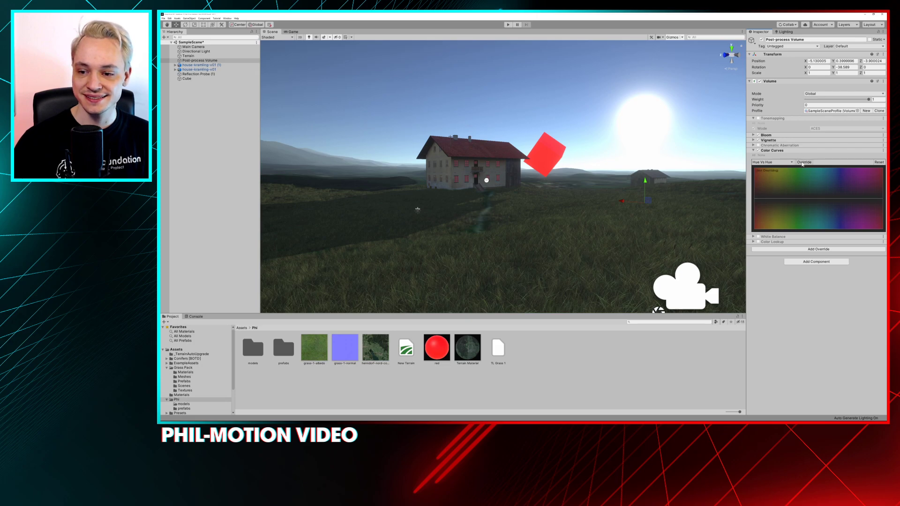
Switch the Color Curves to Sat Vs Sat and enable its override
{"action": "left_click", "coordinate": [771, 163]}
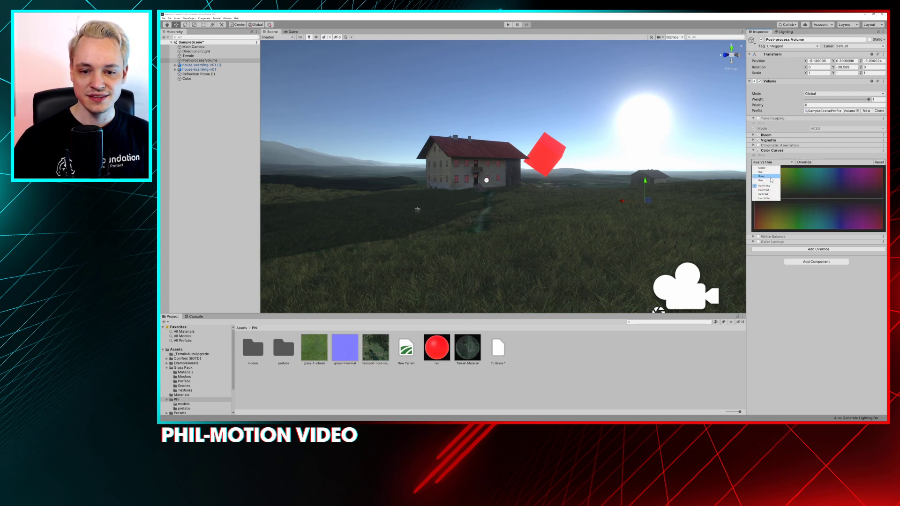
{"action": "left_click", "coordinate": [764, 194]}
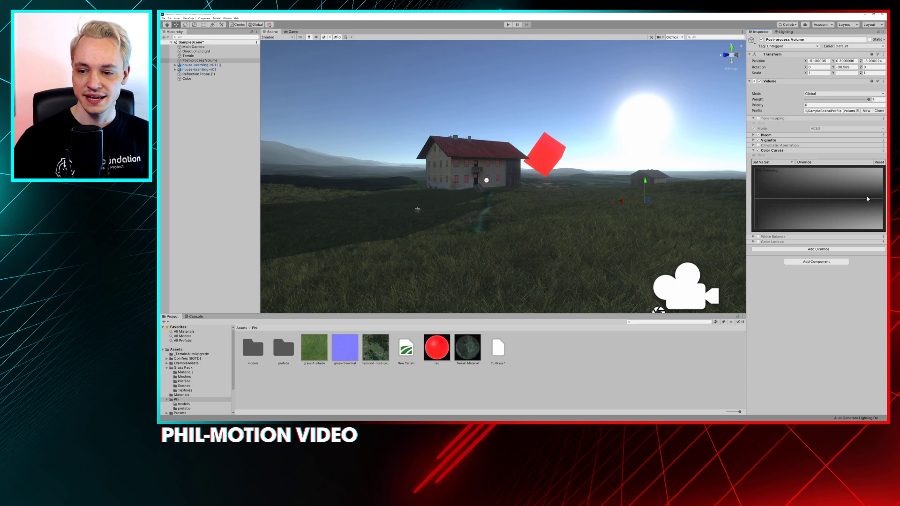
{"action": "right_click", "coordinate": [792, 200]}
{"action": "left_click", "coordinate": [802, 206]}
{"action": "left_click", "coordinate": [804, 162]}
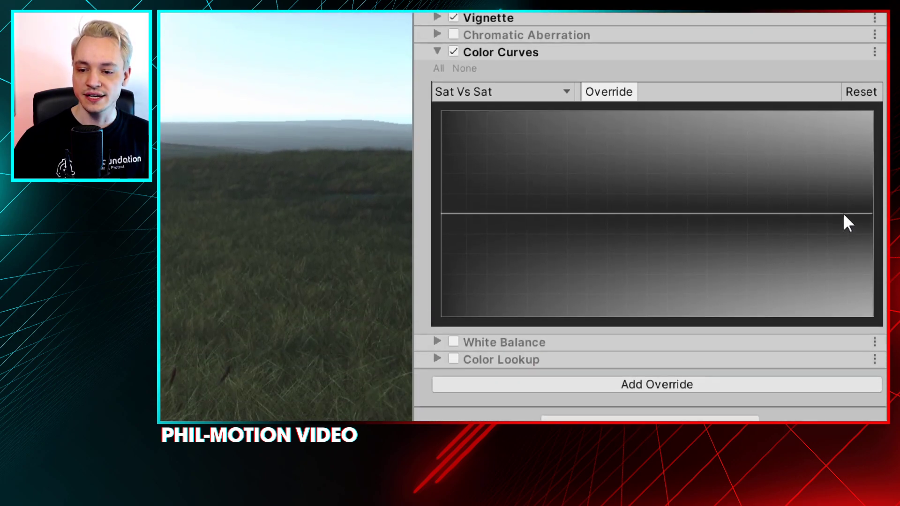
Add three points at the neutral level of the Sat Vs Sat curve, for high, low and medium saturation
{"action": "right_click", "coordinate": [767, 219]}
{"action": "left_click", "coordinate": [779, 224]}
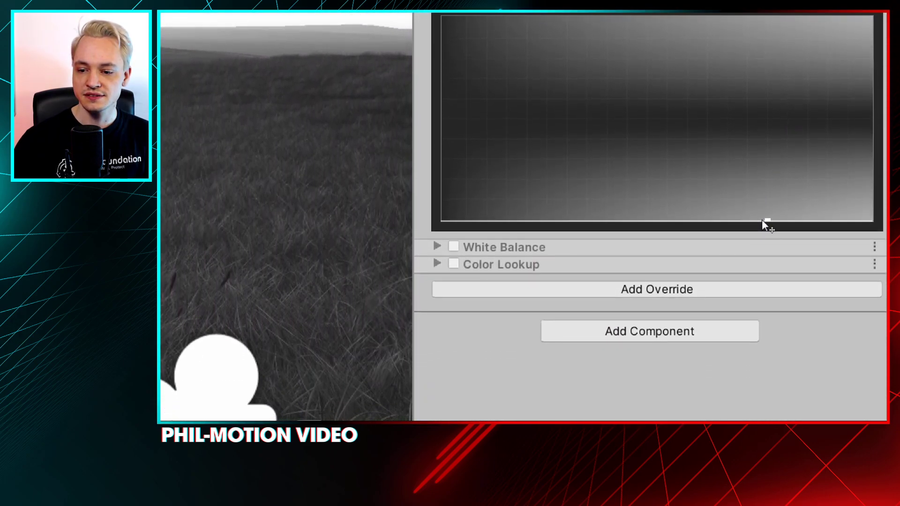
{"action": "left_click_drag", "start_coordinate": [767, 219], "coordinate": [768, 172]}
{"action": "right_click", "coordinate": [512, 175]}
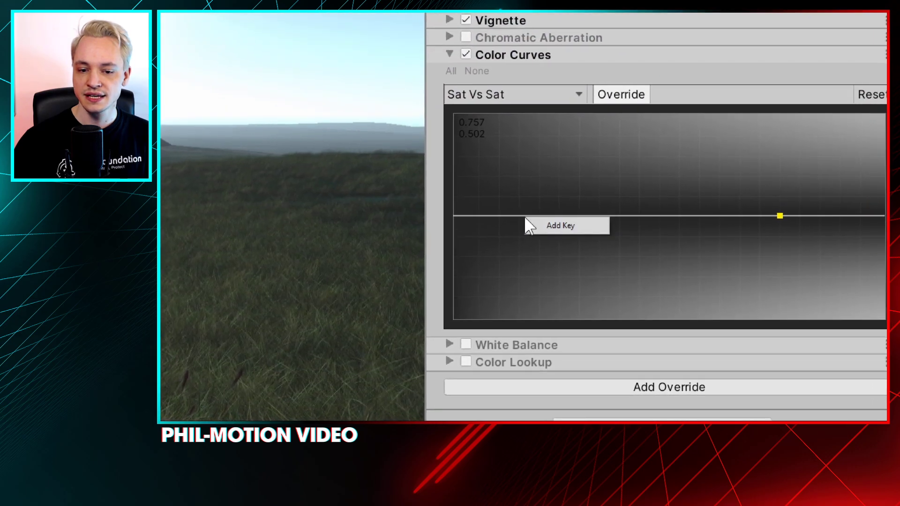
{"action": "left_click", "coordinate": [532, 179]}
{"action": "right_click", "coordinate": [621, 213]}
{"action": "left_click", "coordinate": [634, 219]}
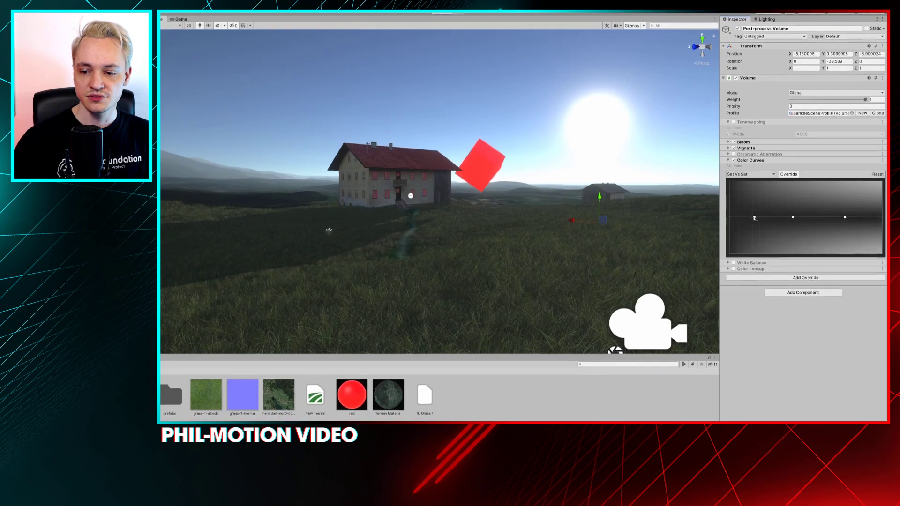
Try boosting low and medium saturation and cutting and boosting high saturation on the Sat Vs Sat curve, and reset the curve
{"action": "left_click_drag", "start_coordinate": [753, 218], "coordinate": [750, 200]}
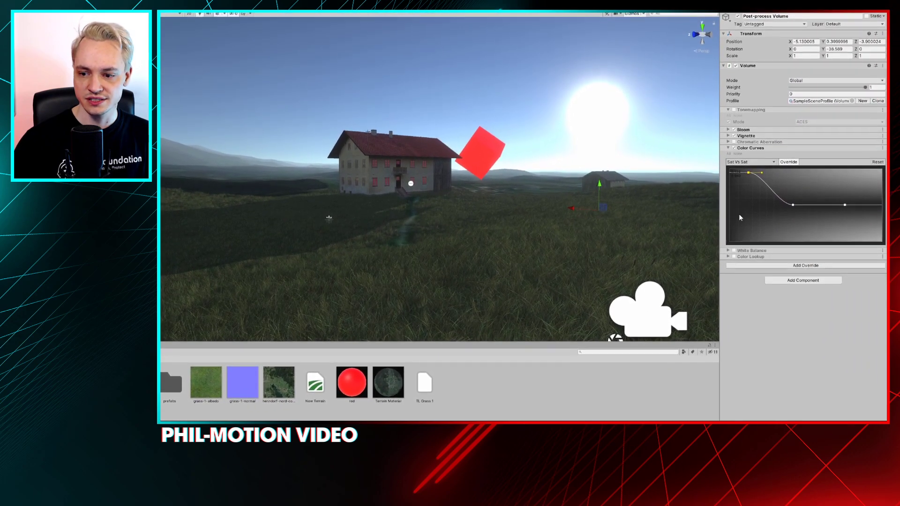
{"action": "left_click_drag", "start_coordinate": [846, 217], "coordinate": [877, 219]}
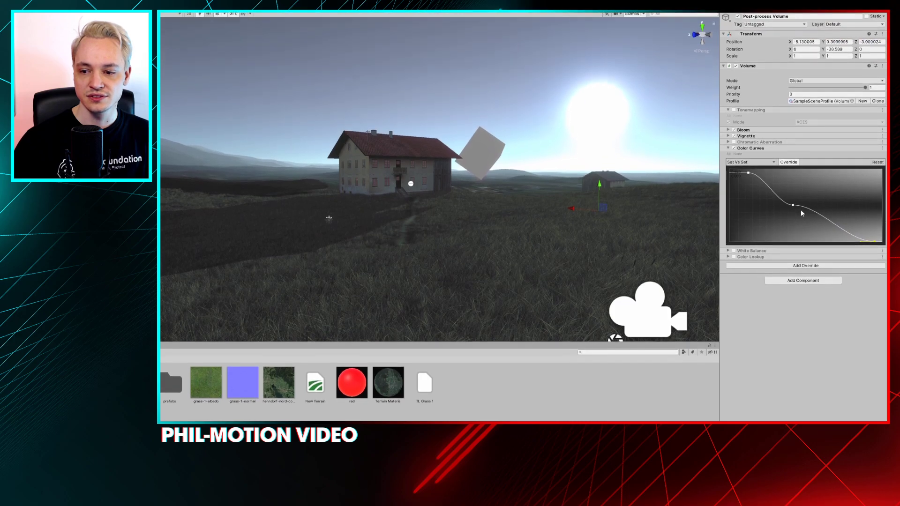
{"action": "left_click_drag", "start_coordinate": [793, 180], "coordinate": [795, 175]}
{"action": "left_click_drag", "start_coordinate": [795, 216], "coordinate": [809, 202]}
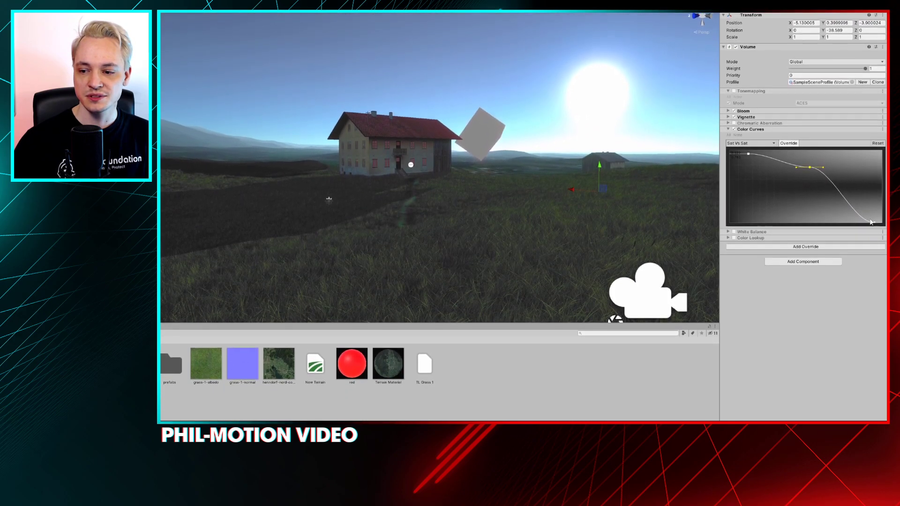
{"action": "left_click_drag", "start_coordinate": [870, 222], "coordinate": [858, 204]}
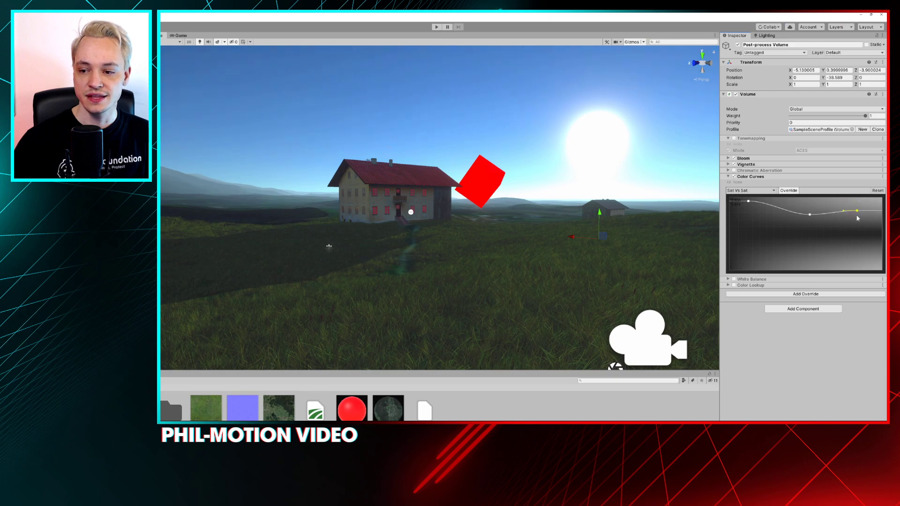
{"action": "left_click", "coordinate": [881, 190]}
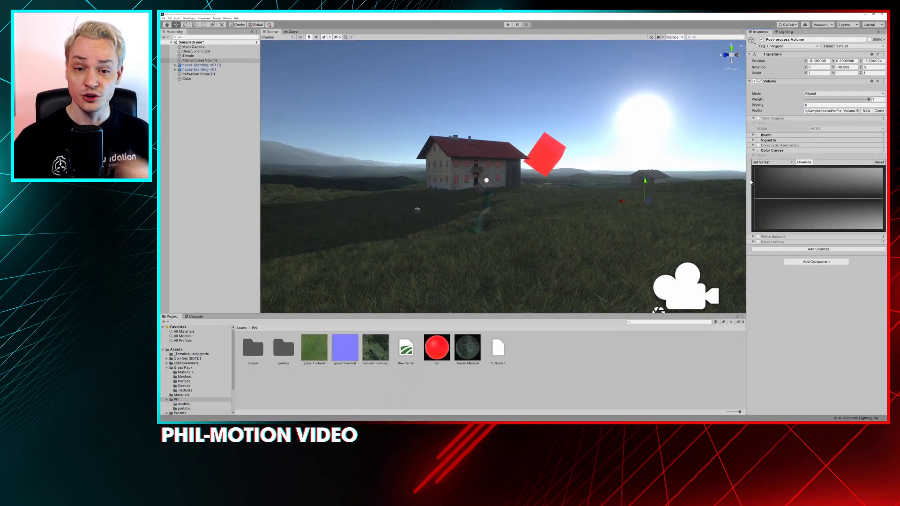
Switch the Color Curves to Lum Vs Sat with its override enabled, and add two points for dark and bright luminance
{"action": "left_click", "coordinate": [771, 162]}
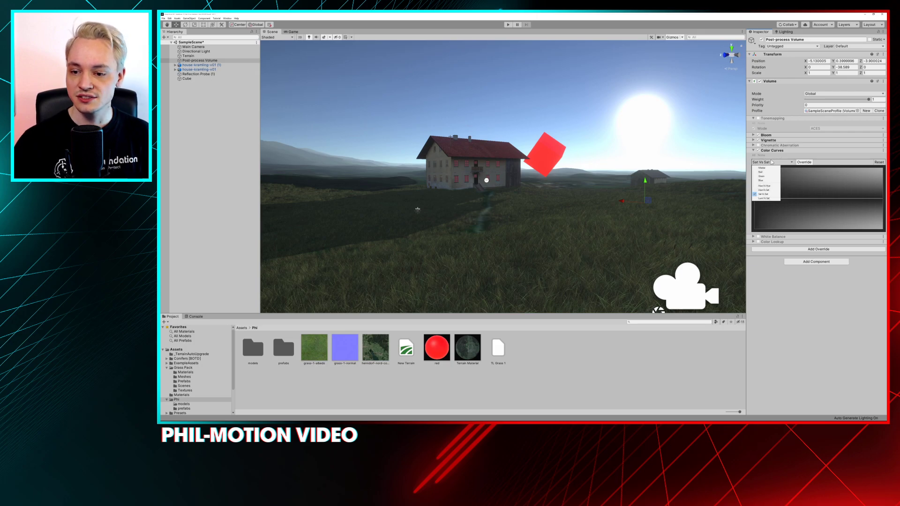
{"action": "left_click", "coordinate": [770, 199]}
{"action": "left_click", "coordinate": [804, 162]}
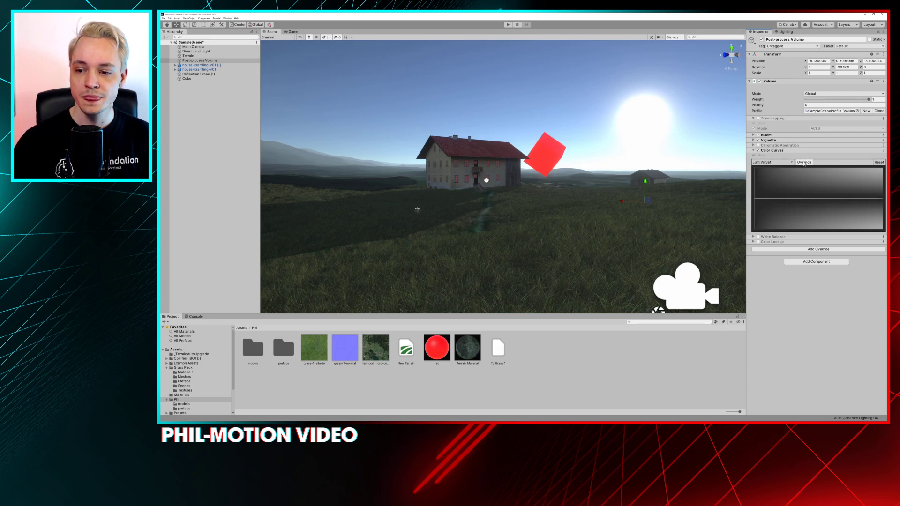
{"action": "mouse_move", "coordinate": [783, 199]}
{"action": "left_mouse_down"}
{"action": "mouse_move", "coordinate": [783, 228]}
{"action": "mouse_move", "coordinate": [791, 202]}
{"action": "left_mouse_up"}
{"action": "right_click", "coordinate": [841, 198]}
{"action": "left_click", "coordinate": [842, 200]}
Shape the Lum Vs Sat curve into a steep rise, with the dark point at minimum and the brighter point at maximum saturation
{"action": "left_click_drag", "start_coordinate": [855, 191], "coordinate": [874, 234]}
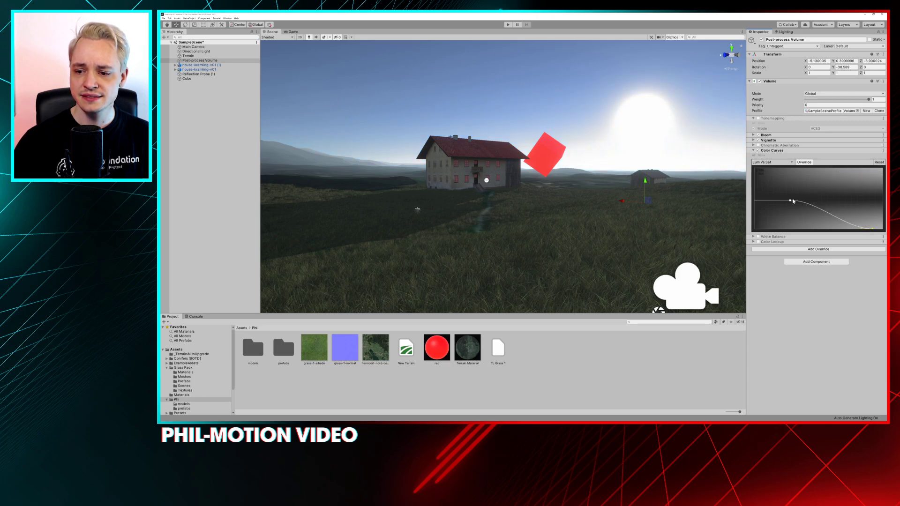
{"action": "left_click_drag", "start_coordinate": [791, 202], "coordinate": [753, 228]}
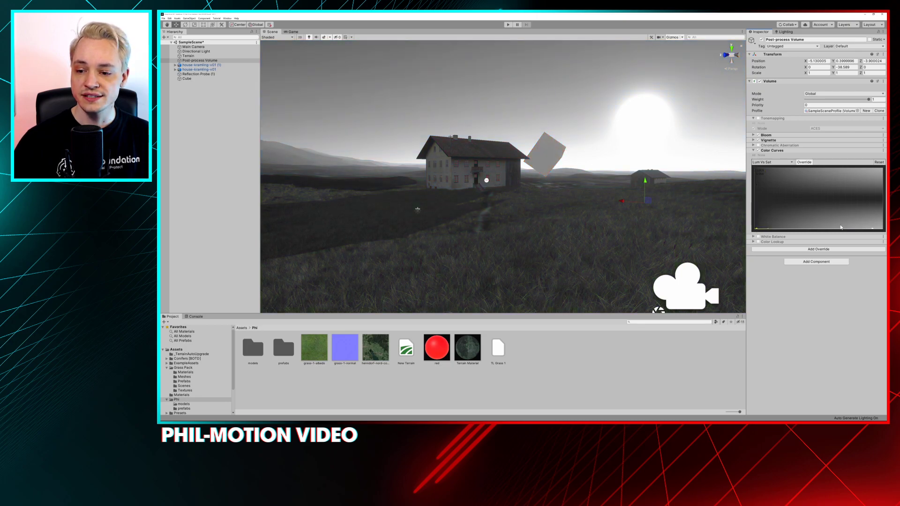
{"action": "left_click_drag", "start_coordinate": [873, 227], "coordinate": [851, 166]}
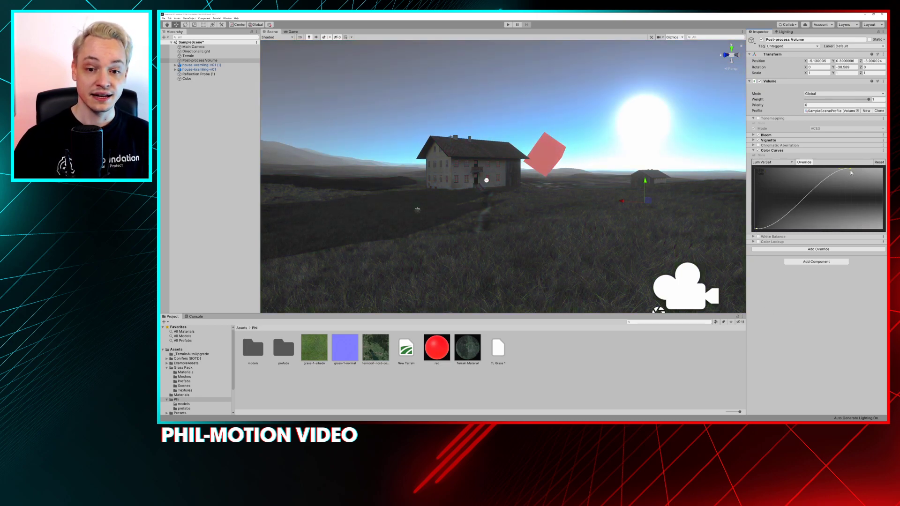
{"action": "left_click_drag", "start_coordinate": [846, 168], "coordinate": [802, 171]}
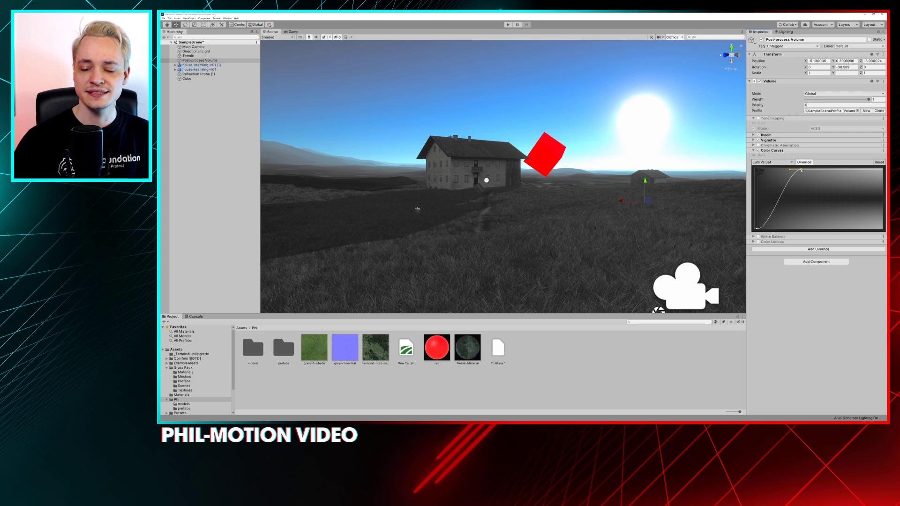
{"action": "left_click_drag", "start_coordinate": [801, 170], "coordinate": [788, 170]}
{"action": "left_click_drag", "start_coordinate": [756, 228], "coordinate": [769, 228]}
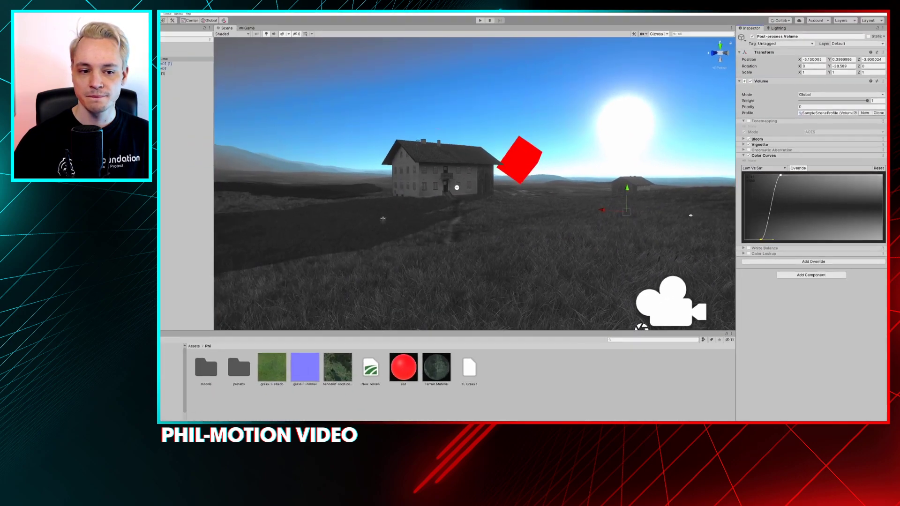
Reset the Color Curves override to its defaults, disable it and collapse its settings
{"action": "left_click_drag", "start_coordinate": [463, 191], "coordinate": [622, 155], "text": "alt"}
{"action": "left_click_drag", "start_coordinate": [520, 158], "coordinate": [541, 155], "text": "alt"}
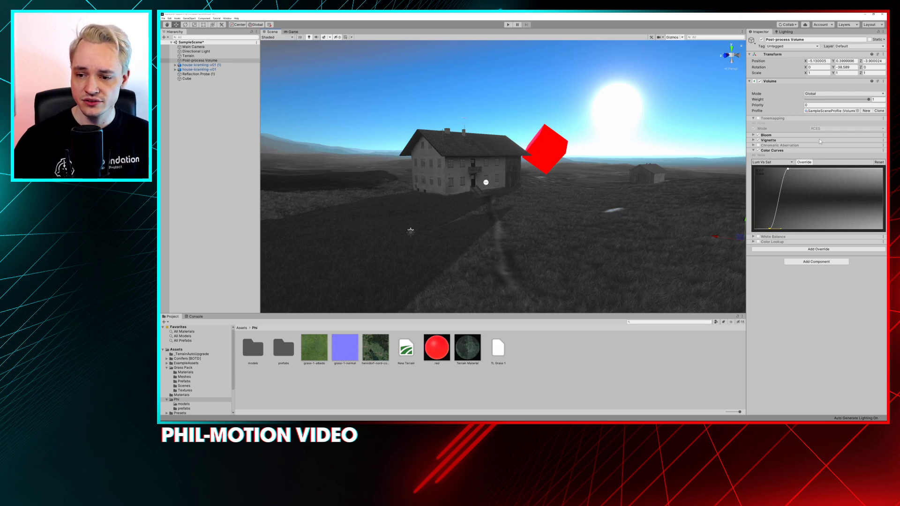
{"action": "right_click", "coordinate": [773, 150]}
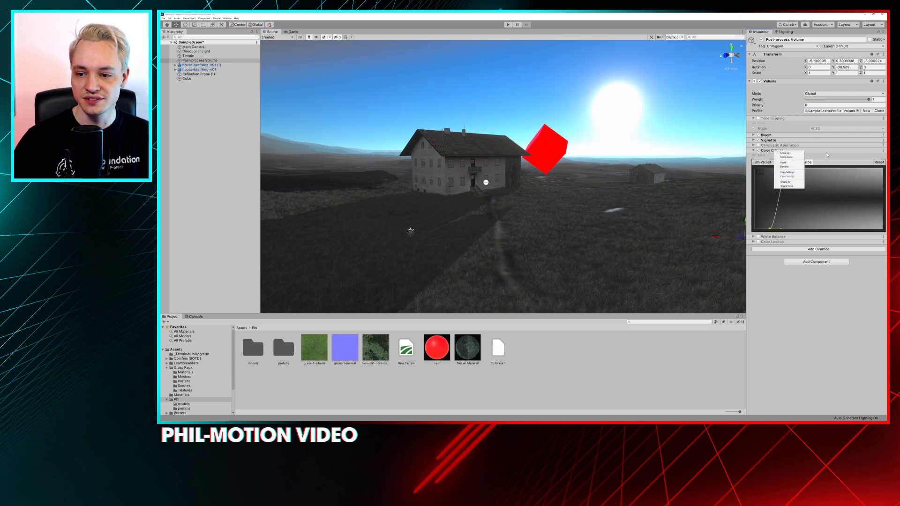
{"action": "left_click", "coordinate": [783, 162]}
{"action": "left_click", "coordinate": [757, 150]}
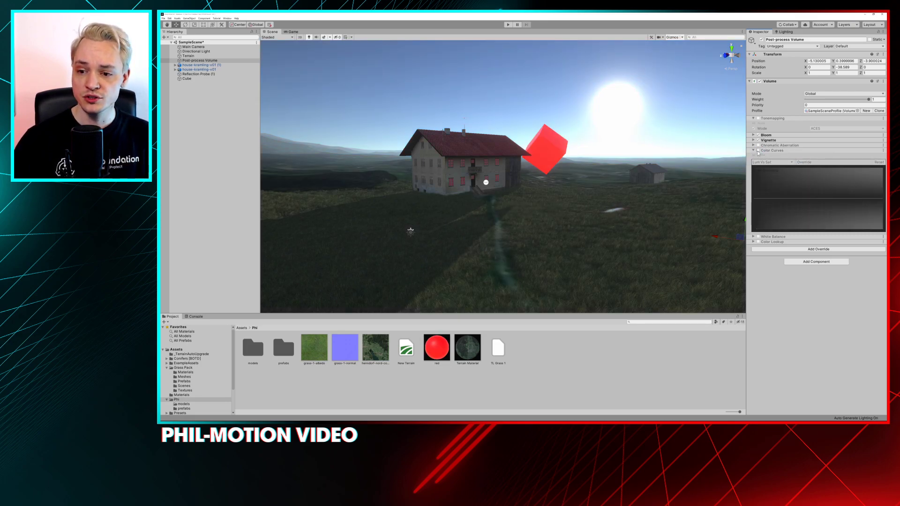
{"action": "left_click", "coordinate": [757, 152]}
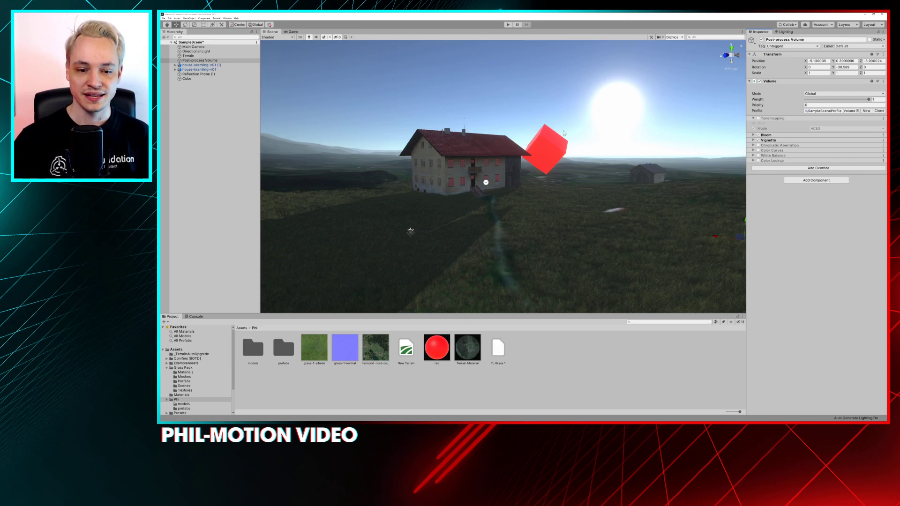
Delete the red test cube beside the farmhouse and select the directional light
{"action": "scroll", "coordinate": [520, 162], "scroll_direction": "up", "scroll_amount": 8}
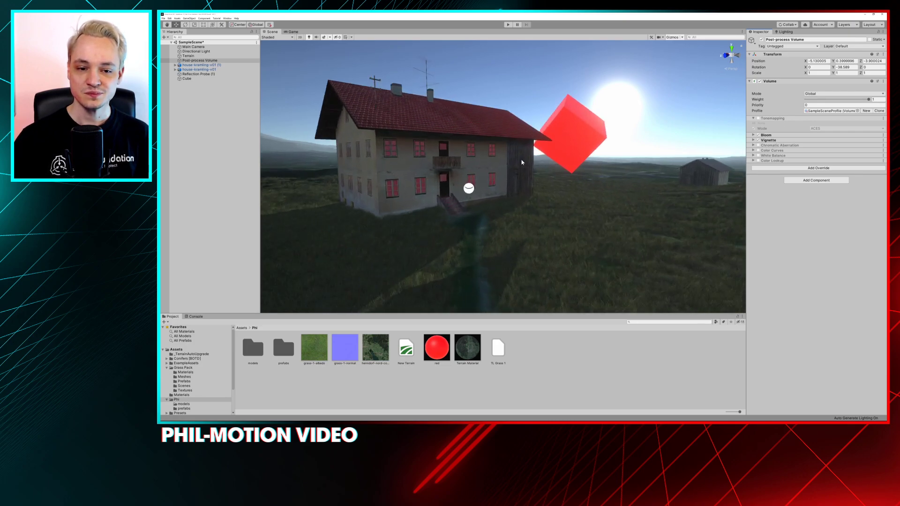
{"action": "left_click_drag", "start_coordinate": [519, 162], "coordinate": [534, 164], "text": "alt"}
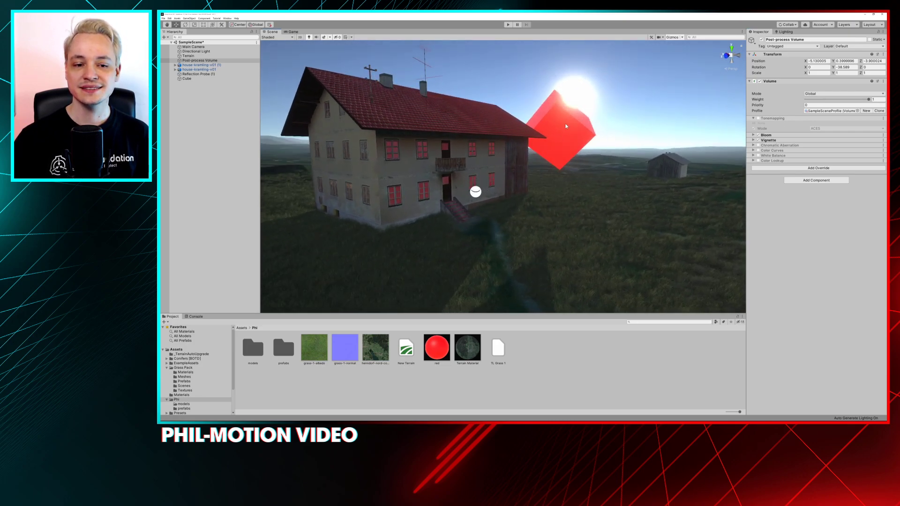
{"action": "left_click", "coordinate": [564, 127]}
{"action": "key", "text": "Delete"}
{"action": "left_click_drag", "start_coordinate": [564, 190], "coordinate": [512, 166], "text": "alt"}
{"action": "mouse_move", "coordinate": [539, 202]}
{"action": "right_mouse_down", "text": "alt"}
{"action": "mouse_move", "coordinate": [530, 214]}
{"action": "mouse_move", "coordinate": [536, 205]}
{"action": "right_mouse_up", "text": "alt"}
{"action": "middle_click_drag", "start_coordinate": [536, 205], "coordinate": [435, 216]}
{"action": "left_click", "coordinate": [367, 225]}
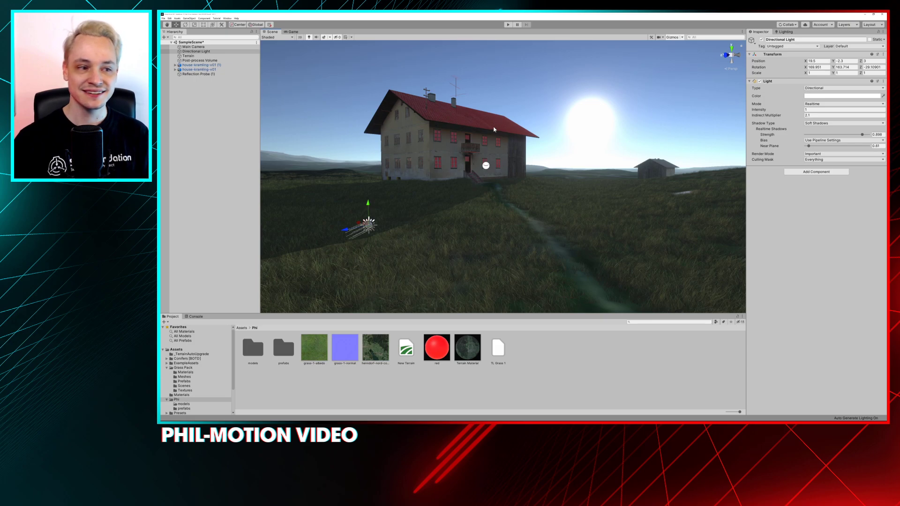
Switch to the web browser and search for images of "orange and teal look"
{"action": "key", "text": "alt+Tab"}
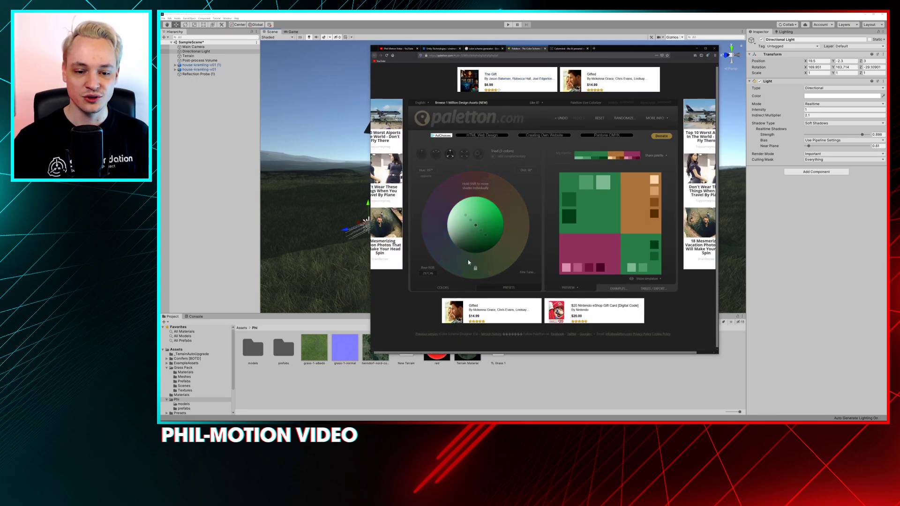
{"action": "left_click", "coordinate": [580, 48]}
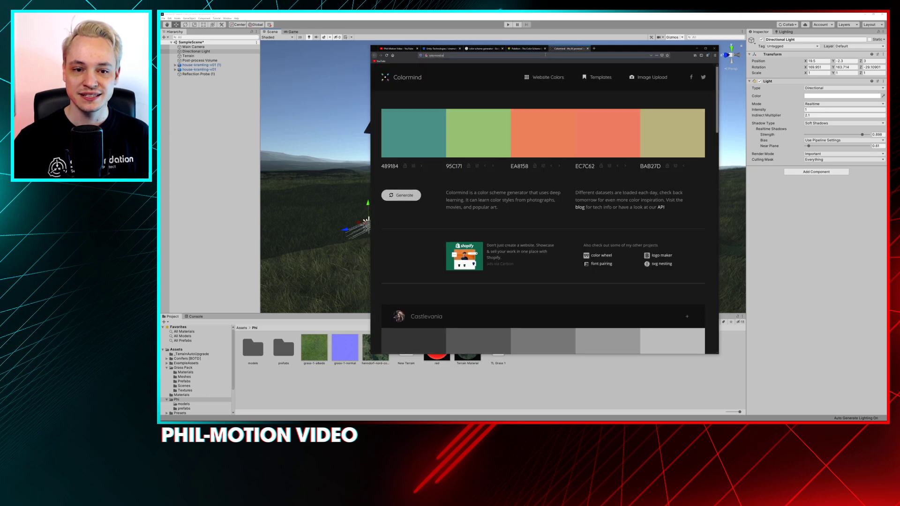
{"action": "type", "text": "orange and teal look"}
{"action": "key", "text": "Return"}
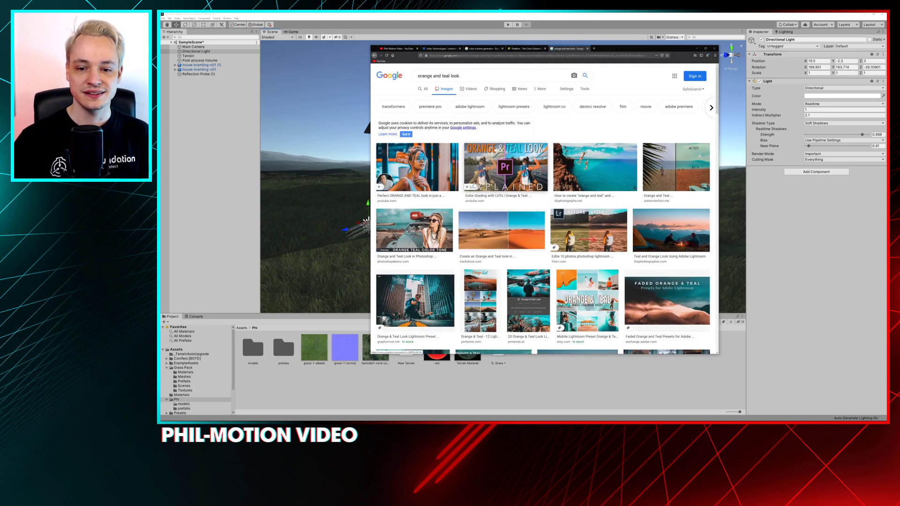
Open the Photoshop and Lightroom result and the before/after beach result in new tabs, and view the portrait image on its own
{"action": "middle_click", "coordinate": [433, 177]}
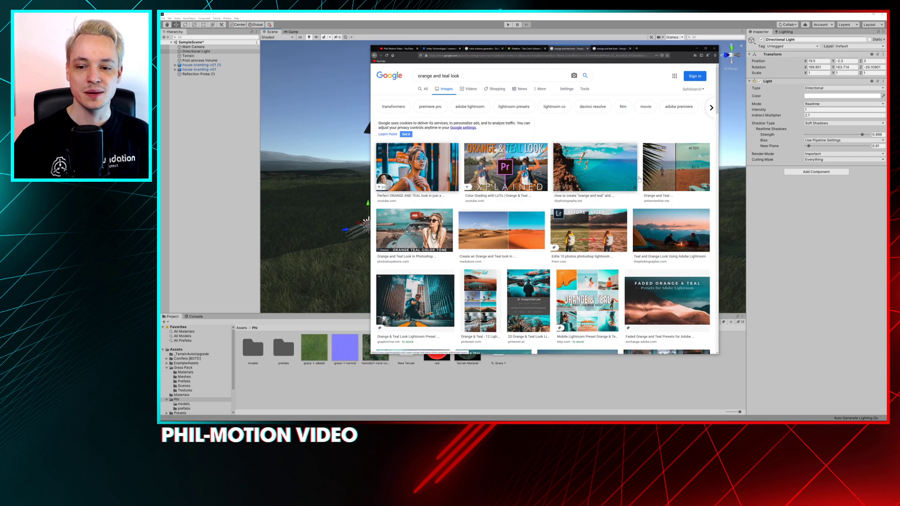
{"action": "middle_click", "coordinate": [680, 160]}
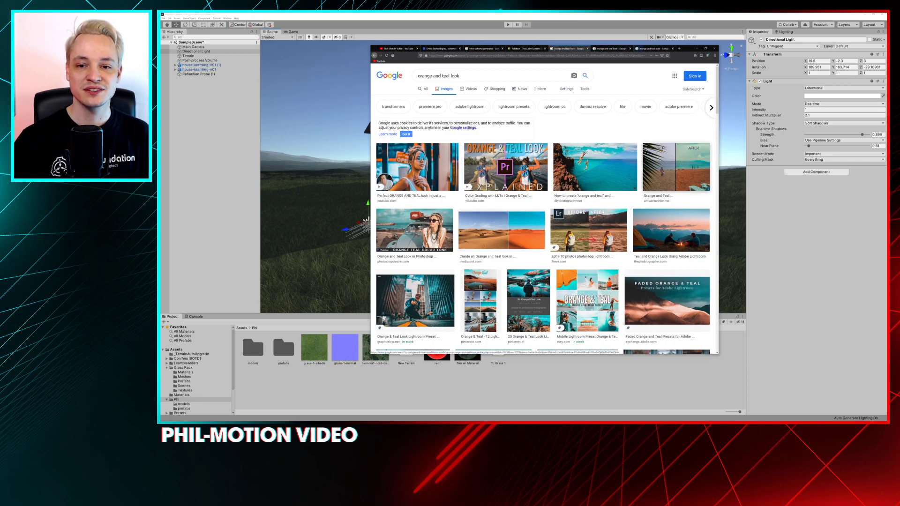
{"action": "left_click", "coordinate": [607, 50]}
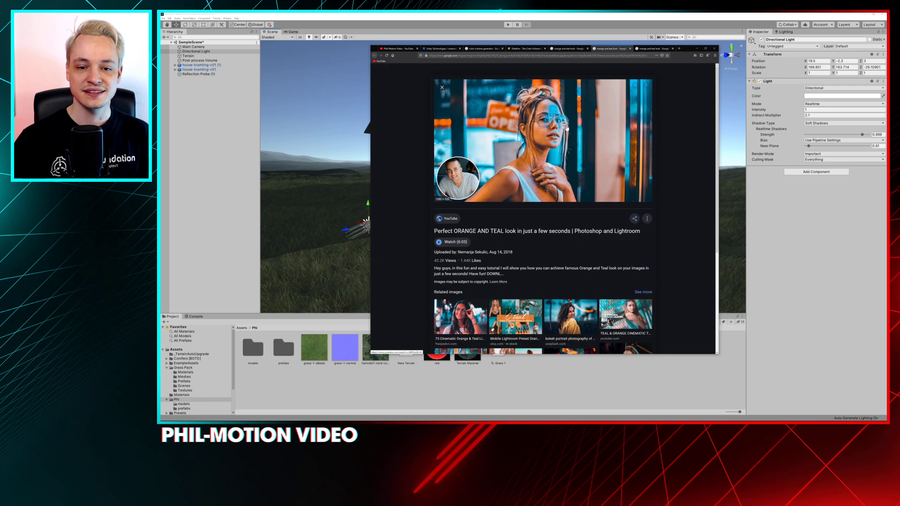
{"action": "right_click", "coordinate": [569, 127]}
{"action": "left_click", "coordinate": [579, 160]}
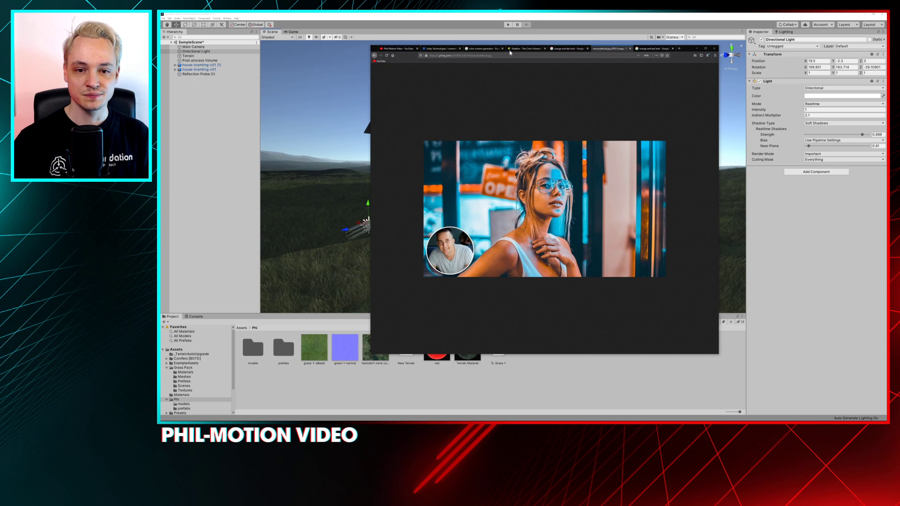
Switch the Paletton color scheme to monochromatic and set its base hue to teal
{"action": "left_click", "coordinate": [520, 49]}
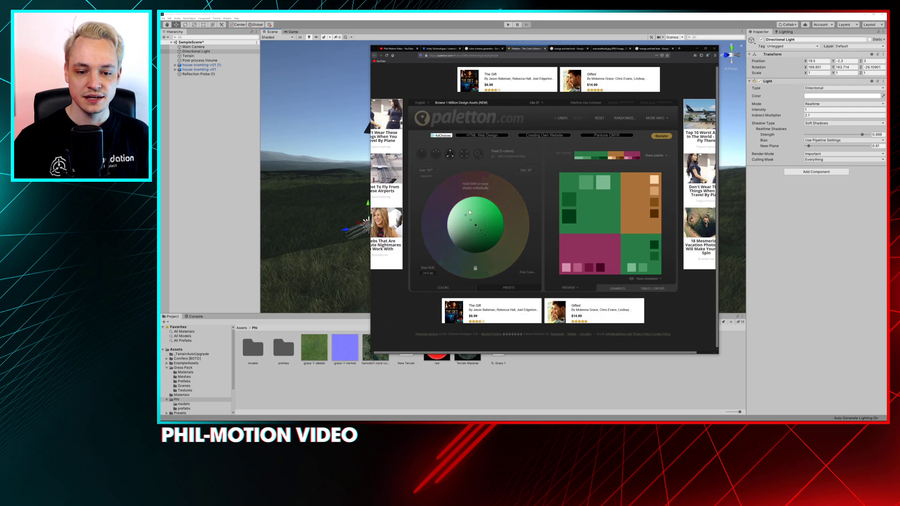
{"action": "left_click", "coordinate": [421, 155]}
{"action": "mouse_move", "coordinate": [470, 266]}
{"action": "left_mouse_down"}
{"action": "mouse_move", "coordinate": [438, 255]}
{"action": "mouse_move", "coordinate": [469, 260]}
{"action": "mouse_move", "coordinate": [457, 261]}
{"action": "left_mouse_up"}
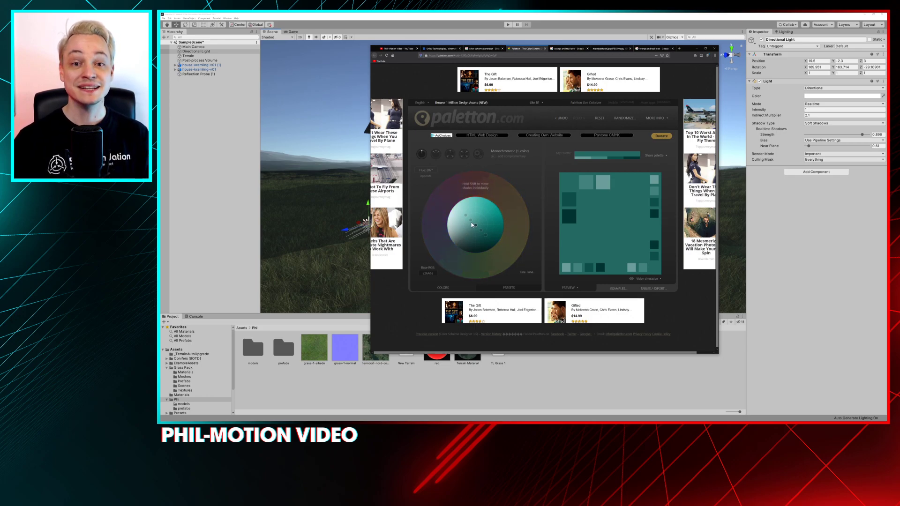
Browse the orange and teal image results and view the Transformers blockbuster look image on its own
{"action": "left_click", "coordinate": [568, 48]}
{"action": "scroll", "coordinate": [528, 206], "scroll_direction": "down", "scroll_amount": 2}
{"action": "scroll", "coordinate": [528, 206], "scroll_direction": "down", "scroll_amount": 1}
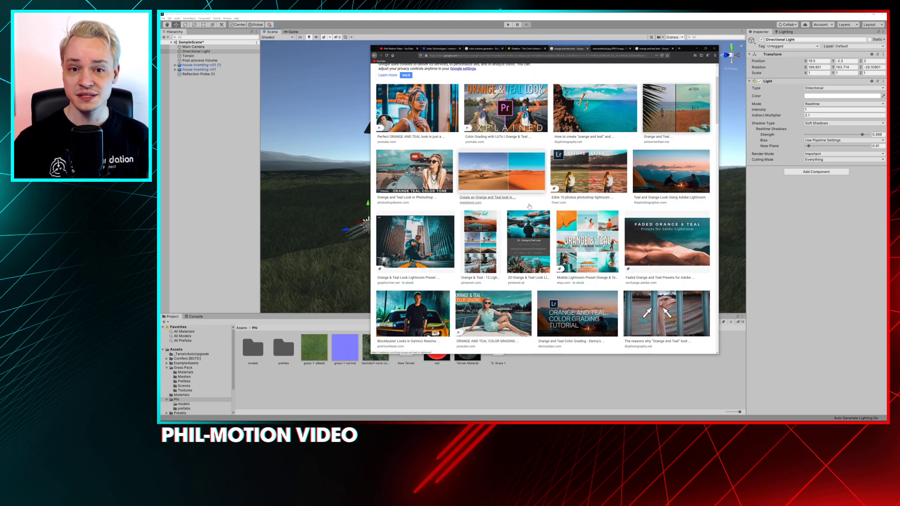
{"action": "scroll", "coordinate": [499, 269], "scroll_direction": "down", "scroll_amount": 4}
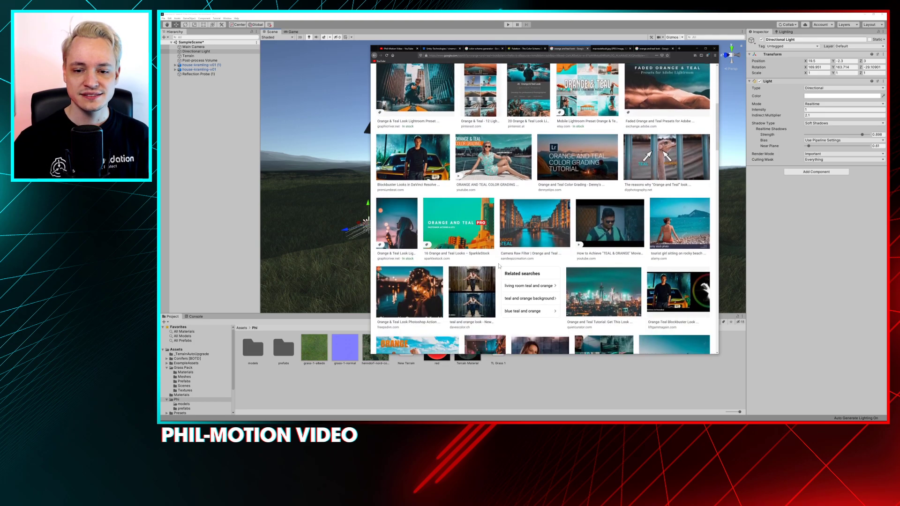
{"action": "left_click", "coordinate": [412, 136]}
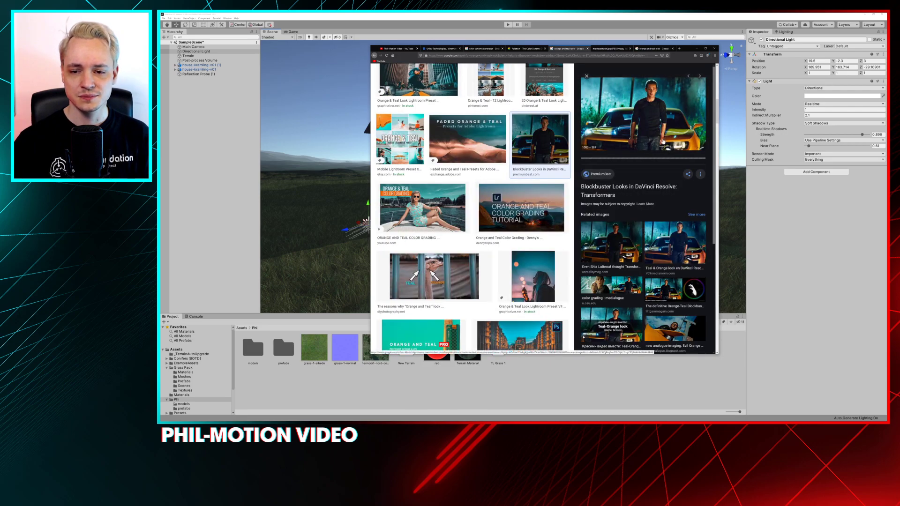
{"action": "right_click", "coordinate": [645, 123]}
{"action": "left_click", "coordinate": [658, 157]}
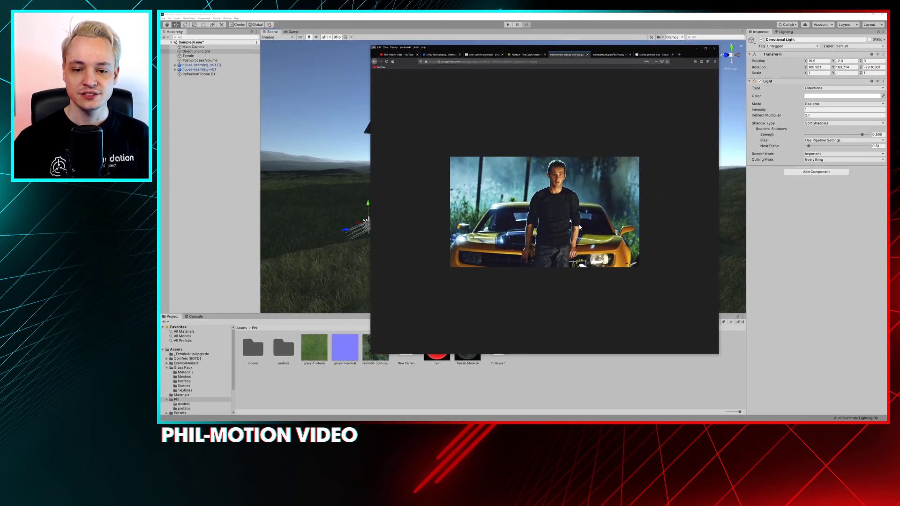
Close the orange and teal reference tabs and return to Unity
{"action": "left_click", "coordinate": [588, 55]}
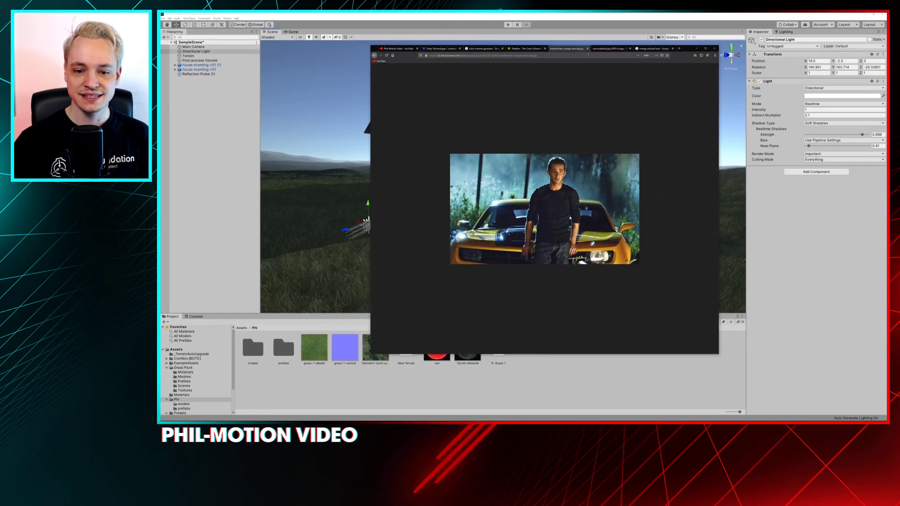
{"action": "left_click", "coordinate": [587, 49]}
{"action": "left_click", "coordinate": [588, 49]}
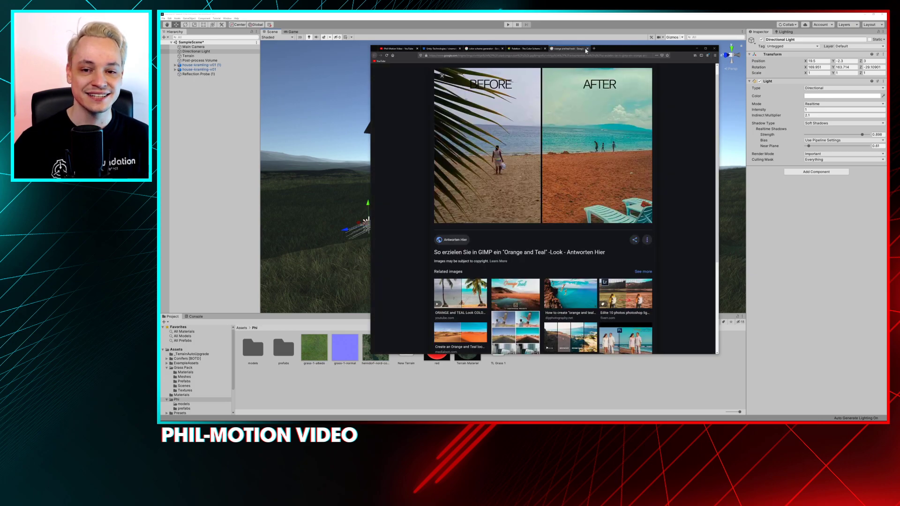
{"action": "left_click", "coordinate": [587, 49]}
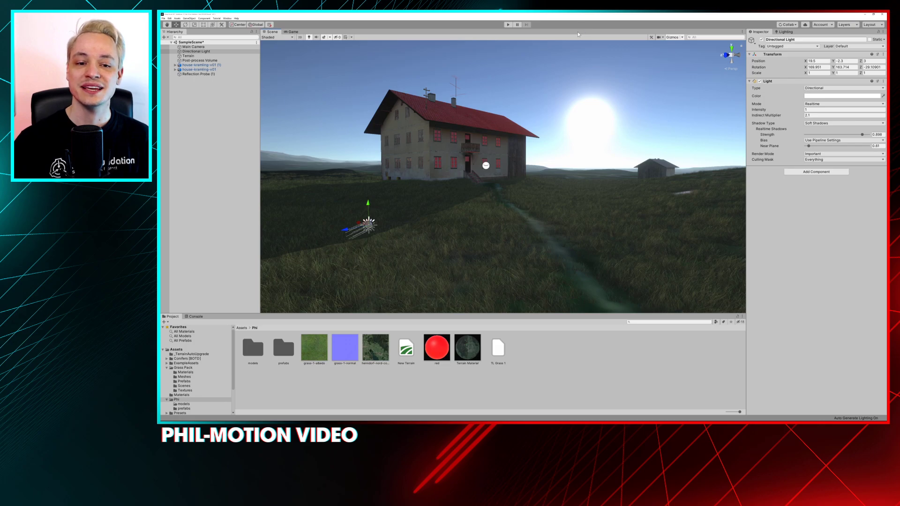
Enable the White Balance override on the Post-process Volume and expand its settings
{"action": "left_click", "coordinate": [206, 61]}
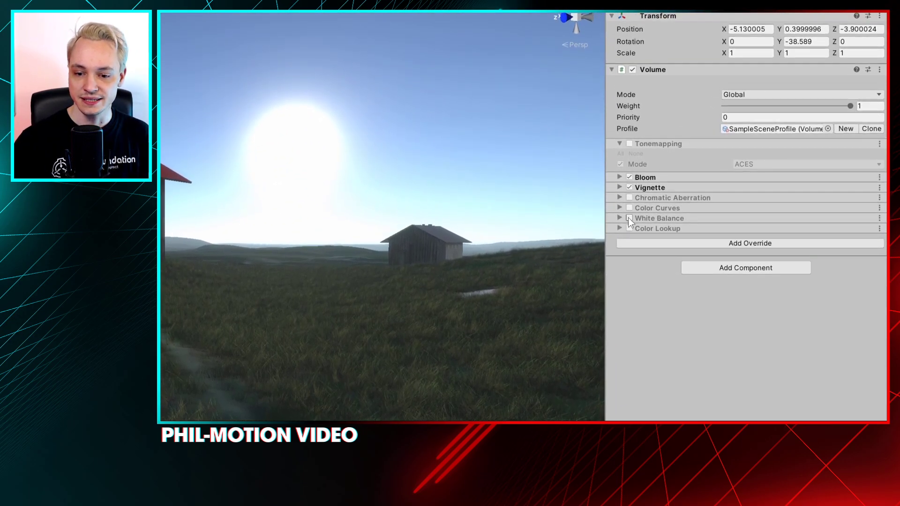
{"action": "left_click", "coordinate": [629, 216]}
{"action": "left_click", "coordinate": [620, 216]}
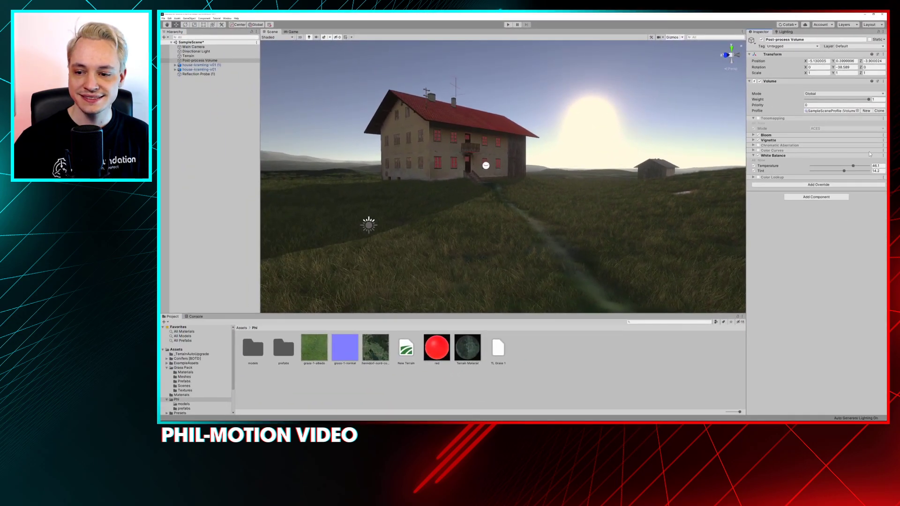
Try cool and warm White Balance temperatures such as -36.1 and 12.2, ending at temperature -2.6 and tint 4.3
{"action": "left_click_drag", "start_coordinate": [848, 167], "coordinate": [830, 167]}
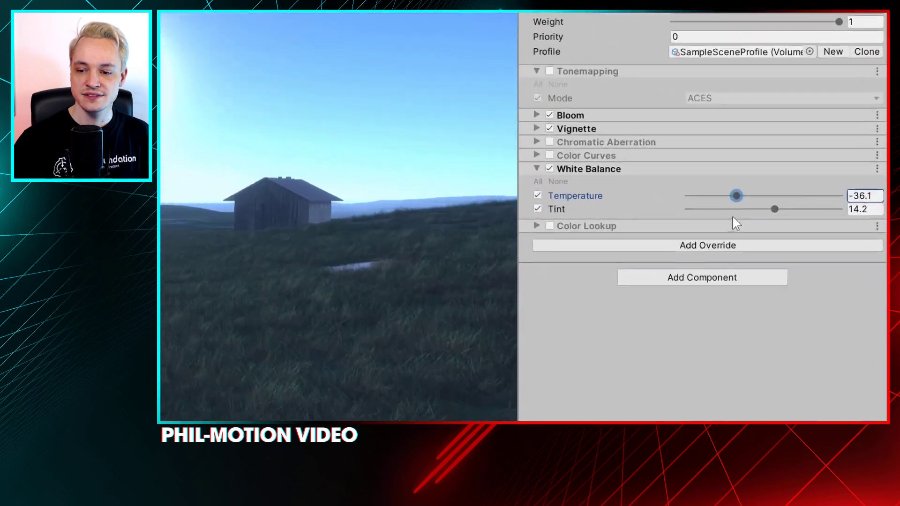
{"action": "left_click_drag", "start_coordinate": [727, 210], "coordinate": [764, 215]}
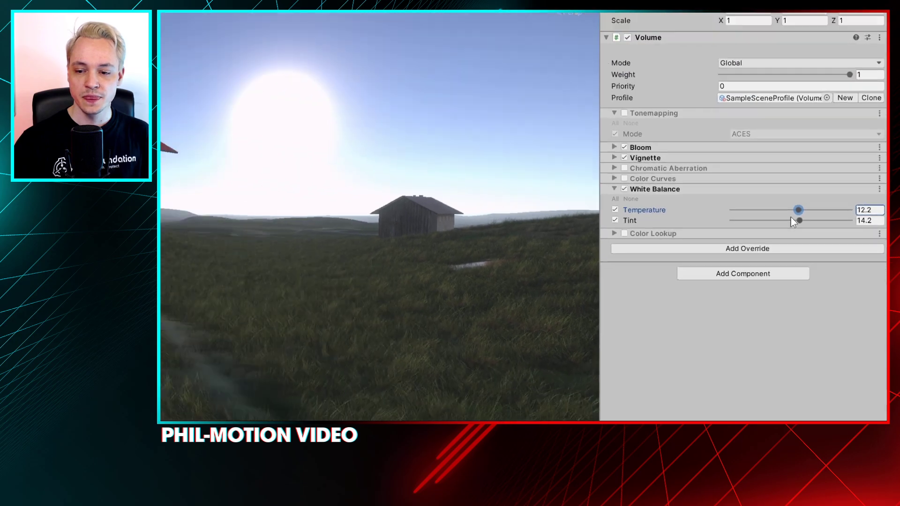
{"action": "left_click_drag", "start_coordinate": [791, 217], "coordinate": [890, 210]}
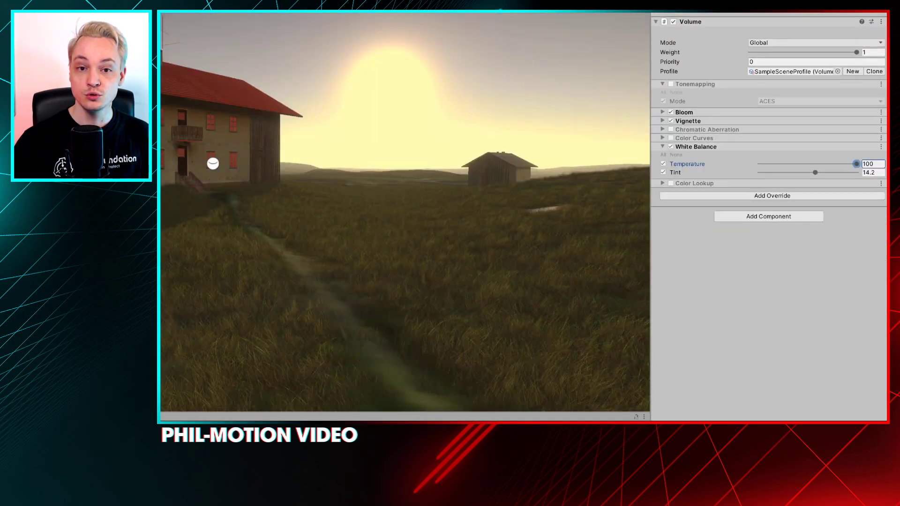
{"action": "left_click_drag", "start_coordinate": [856, 164], "coordinate": [802, 173]}
{"action": "mouse_move", "coordinate": [804, 218]}
{"action": "left_mouse_down"}
{"action": "mouse_move", "coordinate": [759, 218]}
{"action": "mouse_move", "coordinate": [883, 223]}
{"action": "mouse_move", "coordinate": [809, 217]}
{"action": "left_mouse_up"}
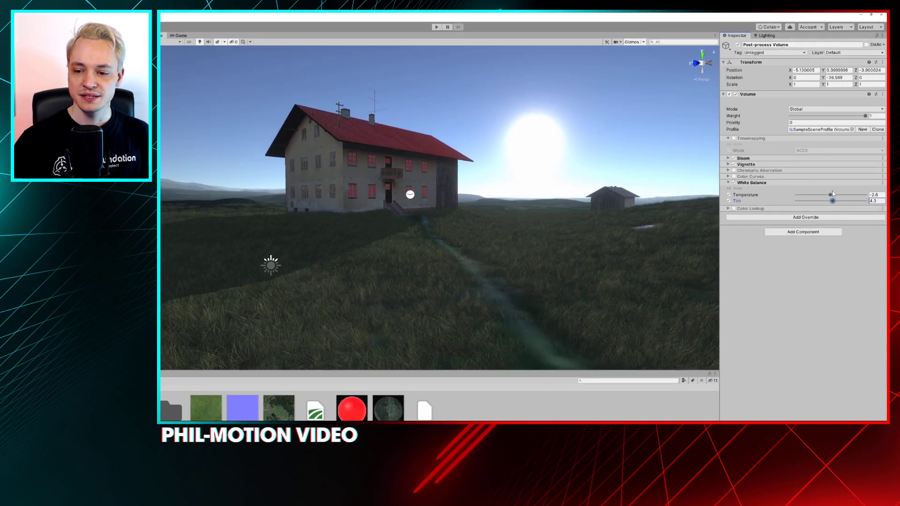
Raise the White Balance temperature to 54.6 and enable Tonemapping in ACES mode
{"action": "mouse_move", "coordinate": [830, 195]}
{"action": "left_mouse_down"}
{"action": "mouse_move", "coordinate": [822, 196]}
{"action": "mouse_move", "coordinate": [832, 198]}
{"action": "left_mouse_up"}
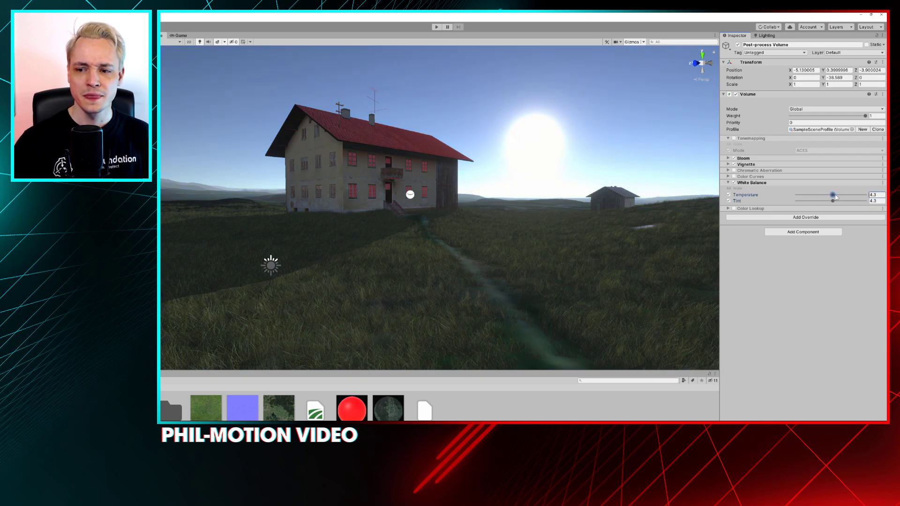
{"action": "left_click_drag", "start_coordinate": [833, 195], "coordinate": [849, 201]}
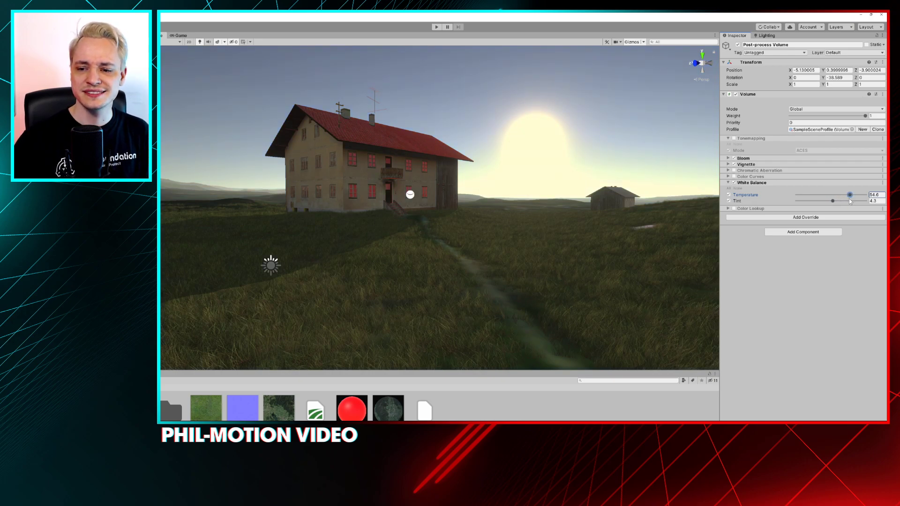
{"action": "left_click", "coordinate": [733, 138]}
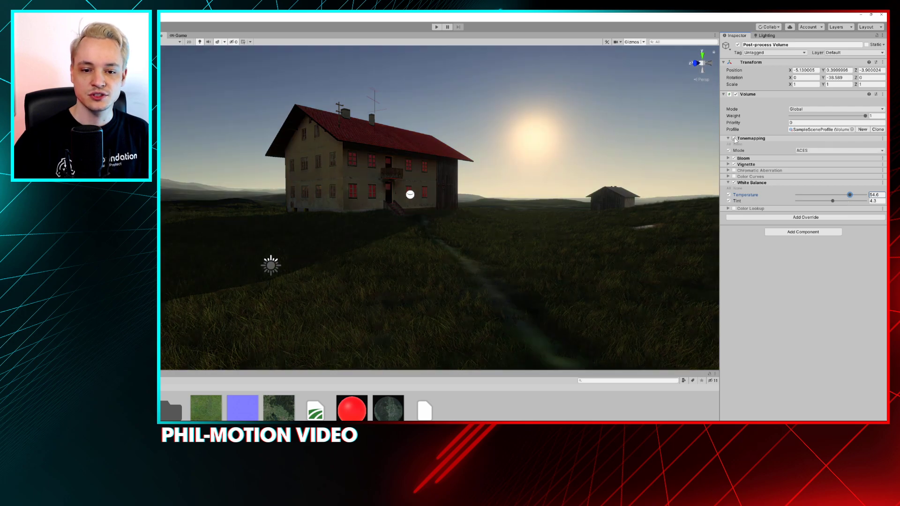
{"action": "double_click", "coordinate": [734, 138]}
Set the White Balance temperature to 41.8, try a tint of -24.3, and set the tint to 15.1
{"action": "left_click_drag", "start_coordinate": [849, 194], "coordinate": [823, 209]}
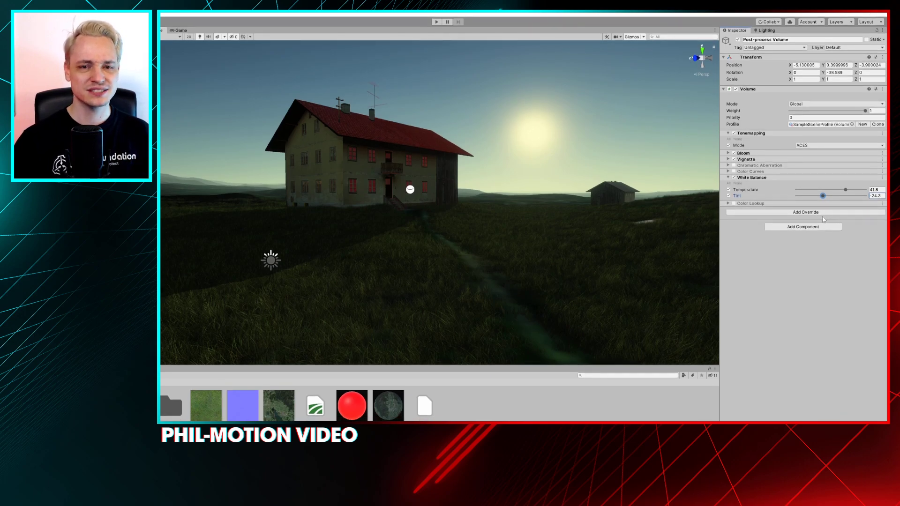
{"action": "left_click_drag", "start_coordinate": [815, 206], "coordinate": [836, 206]}
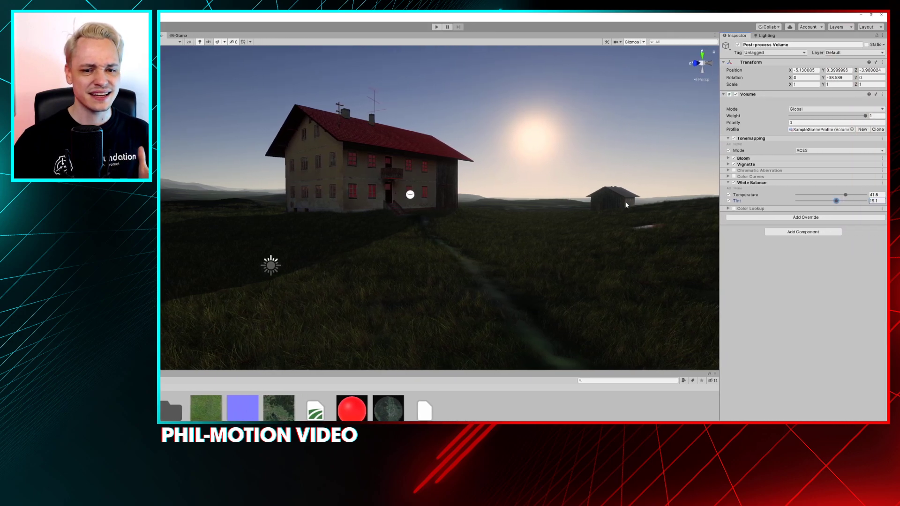
Compare the scene with White Balance and with Bloom switched off and on, leaving both enabled
{"action": "left_click", "coordinate": [733, 184]}
{"action": "left_click", "coordinate": [733, 184]}
{"action": "left_click", "coordinate": [733, 184]}
{"action": "left_click", "coordinate": [734, 184]}
{"action": "left_click", "coordinate": [733, 184]}
{"action": "left_click", "coordinate": [734, 183]}
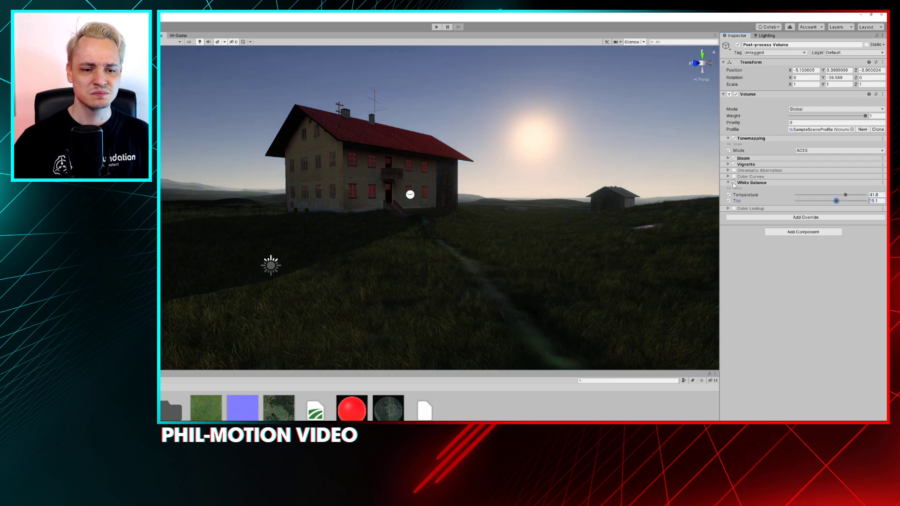
{"action": "left_click", "coordinate": [733, 159]}
{"action": "left_click", "coordinate": [734, 159]}
{"action": "left_click", "coordinate": [734, 159]}
{"action": "left_click", "coordinate": [734, 159]}
{"action": "left_click", "coordinate": [734, 159]}
{"action": "left_click", "coordinate": [734, 159]}
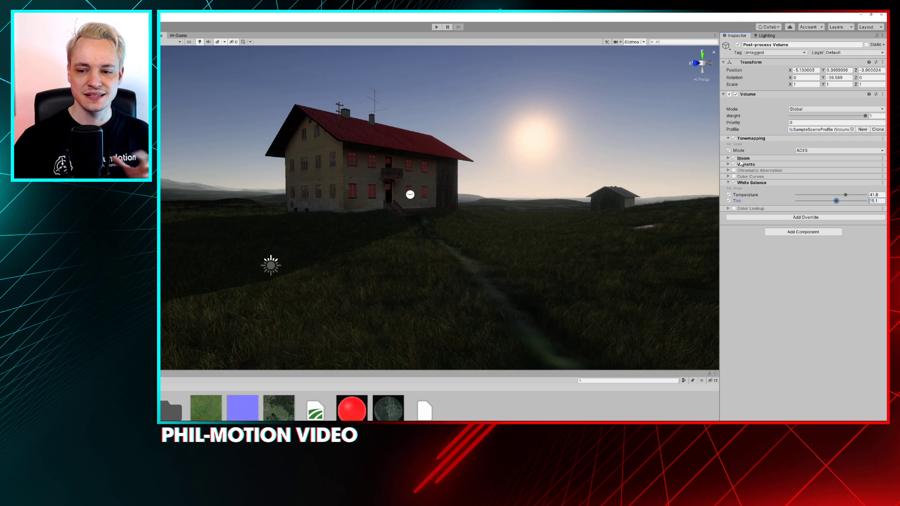
Set the Bloom threshold to 1.04 and compare the scene with Bloom switched off and on
{"action": "left_click", "coordinate": [728, 158]}
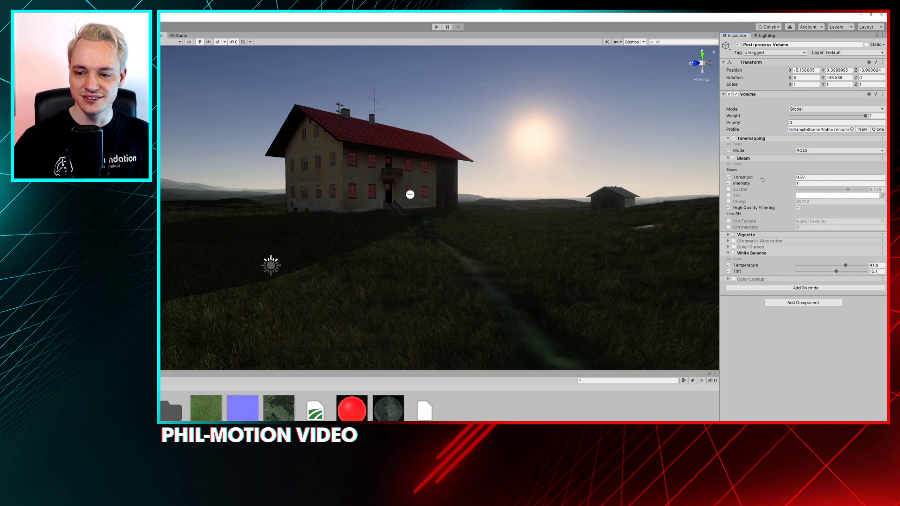
{"action": "left_click_drag", "start_coordinate": [762, 178], "coordinate": [765, 179]}
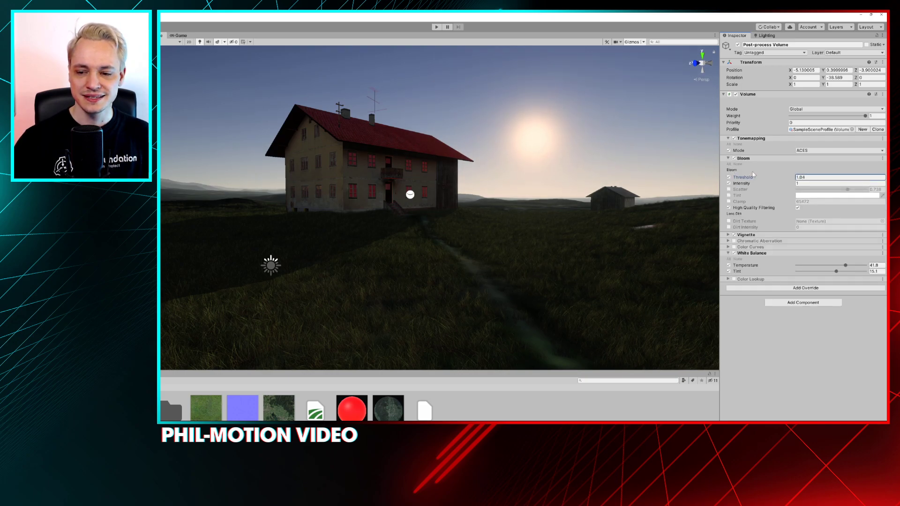
{"action": "left_click", "coordinate": [733, 159]}
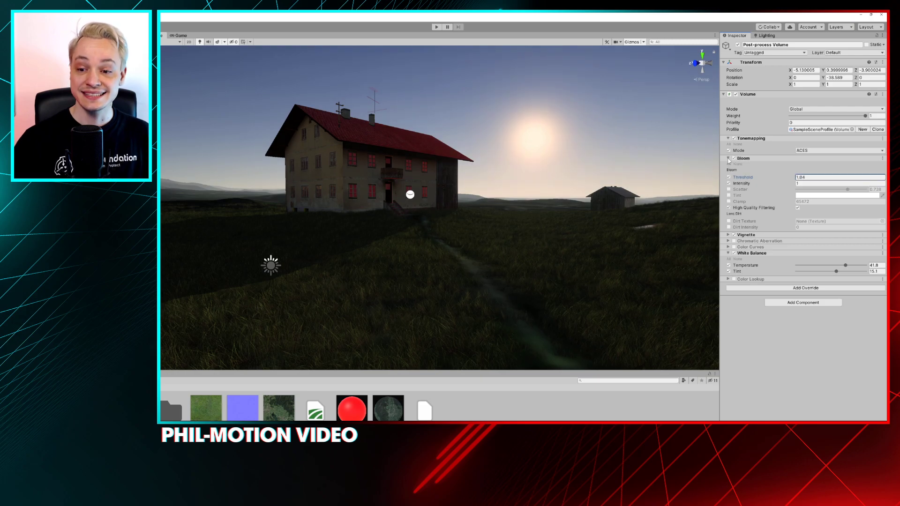
{"action": "left_click", "coordinate": [734, 159]}
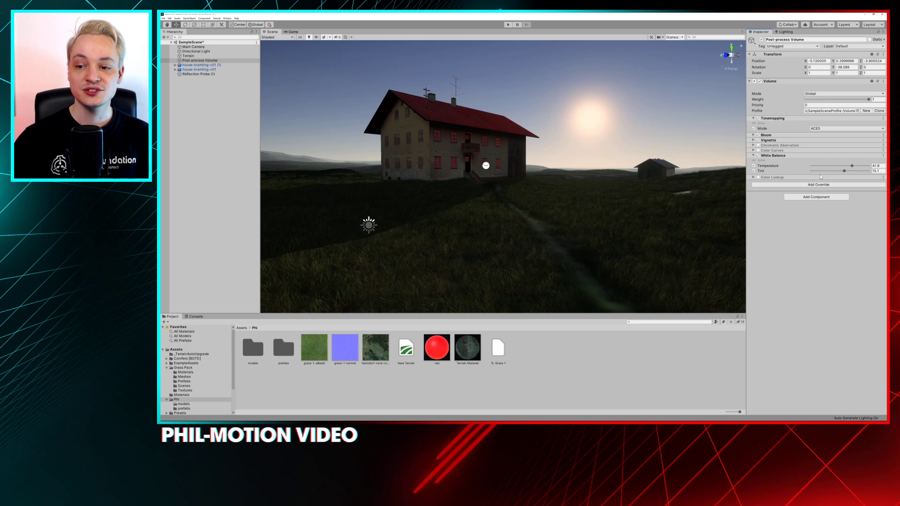
Try a White Balance temperature of 73.4 with a tint of -61.7, and undo the changes
{"action": "left_click_drag", "start_coordinate": [818, 171], "coordinate": [861, 169]}
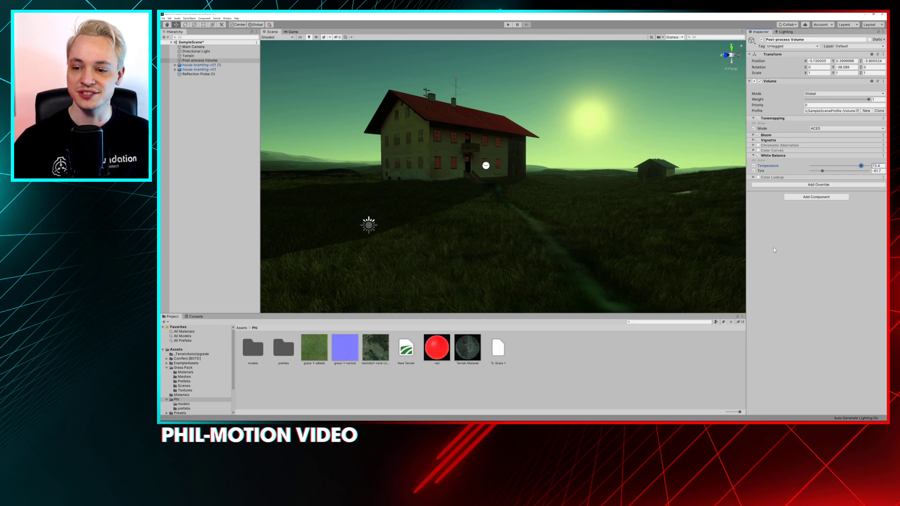
{"action": "key", "text": "ctrl+z"}
{"action": "key", "text": "ctrl+z"}
{"action": "key", "text": "ctrl+z"}
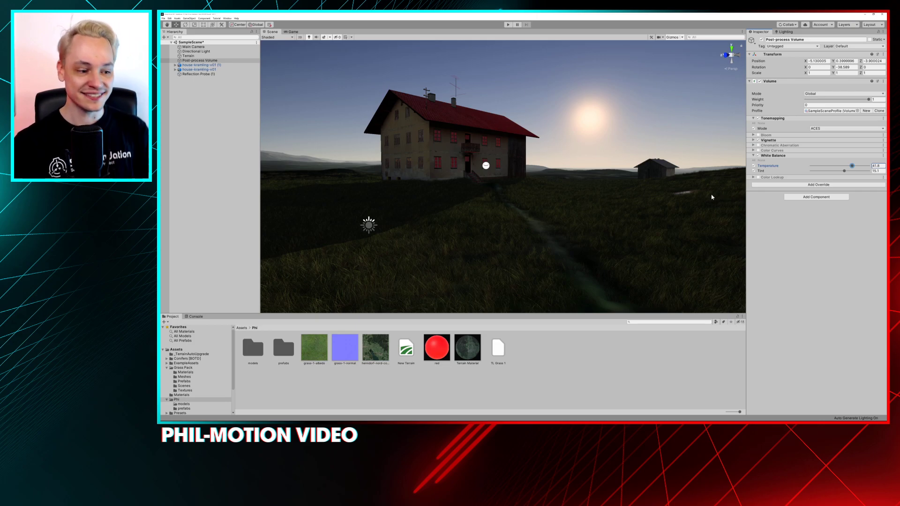
Enable the Color Lookup override and try its Lookup Texture setting, leaving that setting switched off
{"action": "left_click", "coordinate": [753, 178]}
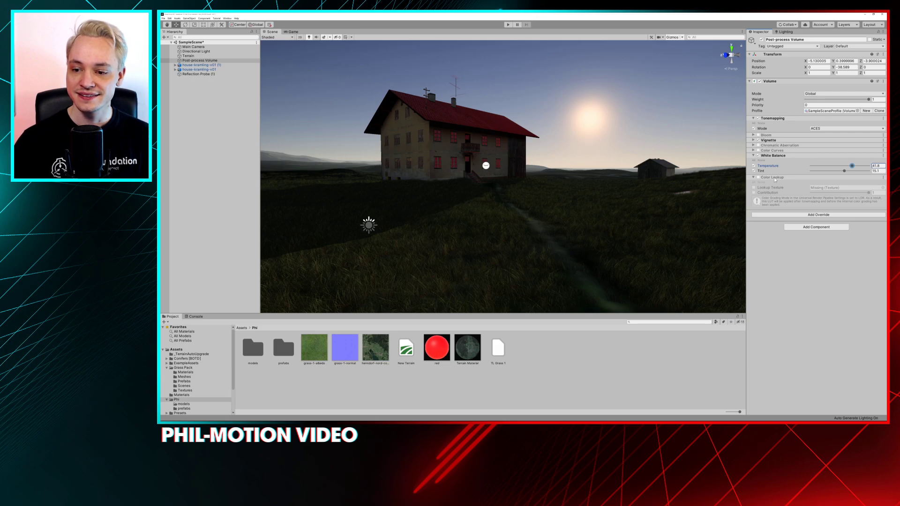
{"action": "left_click", "coordinate": [758, 177]}
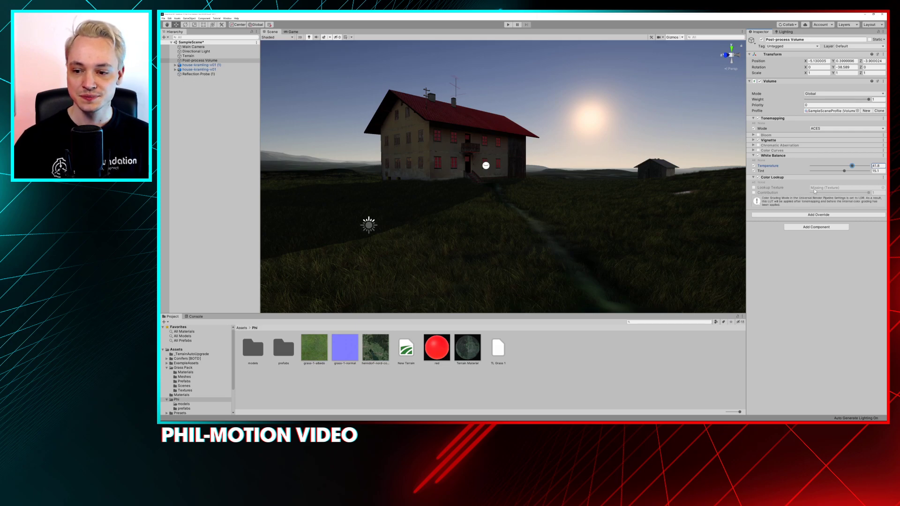
{"action": "left_click", "coordinate": [822, 188]}
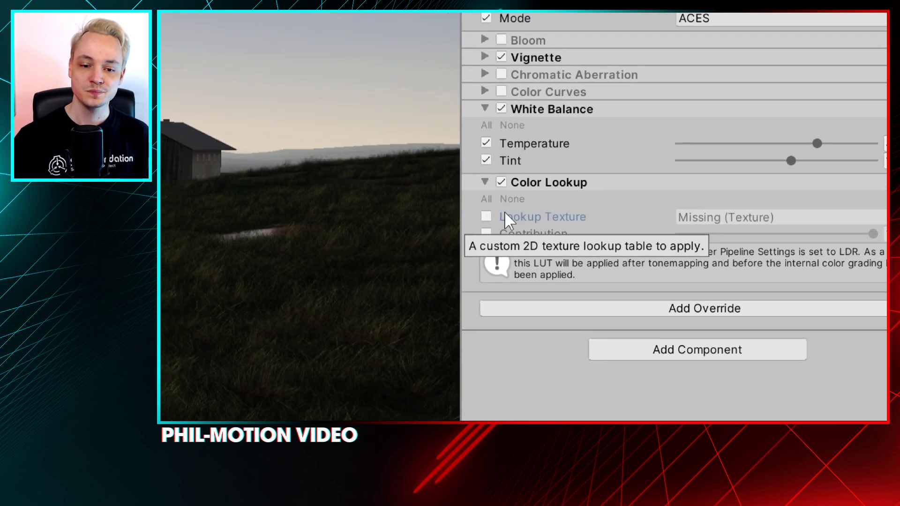
{"action": "left_click", "coordinate": [463, 213]}
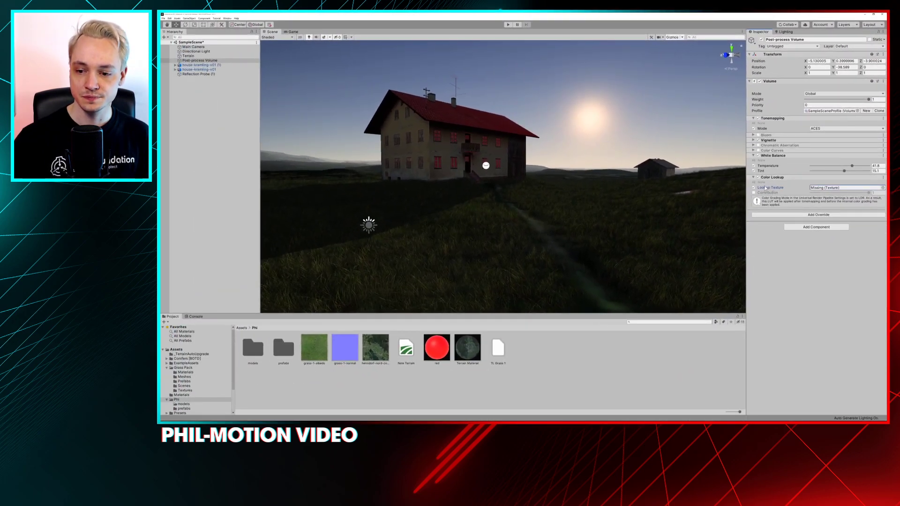
{"action": "left_click", "coordinate": [753, 188]}
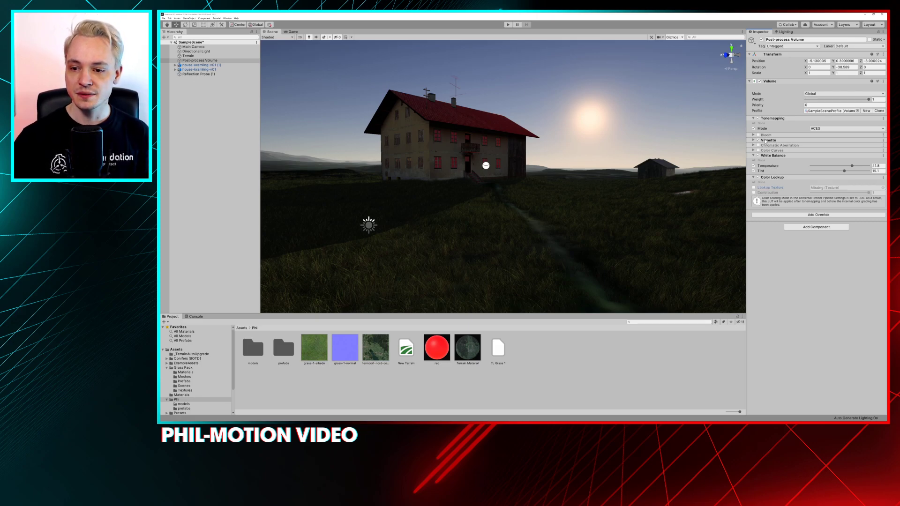
Enable the Color Curves override, view its Master curve, and collapse its settings
{"action": "left_click", "coordinate": [757, 150]}
{"action": "left_click", "coordinate": [771, 151]}
{"action": "left_click", "coordinate": [763, 163]}
{"action": "left_click", "coordinate": [763, 168]}
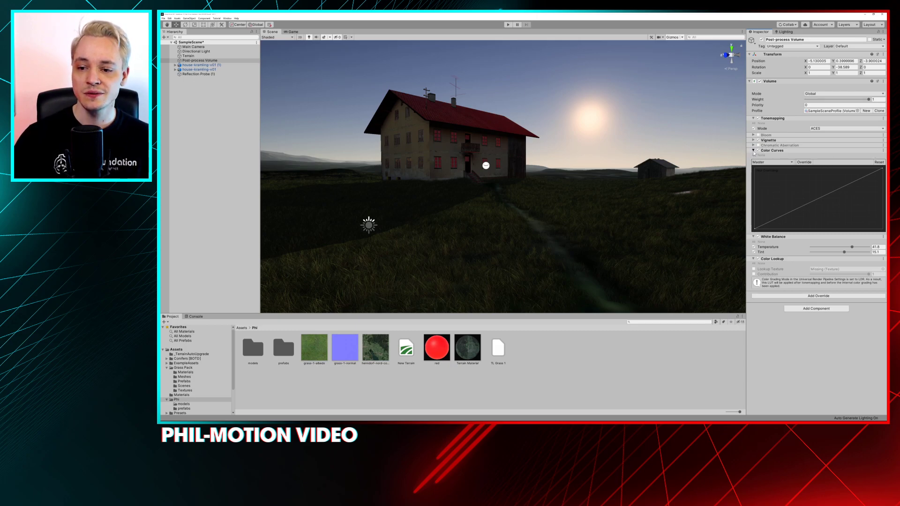
{"action": "left_click", "coordinate": [753, 150]}
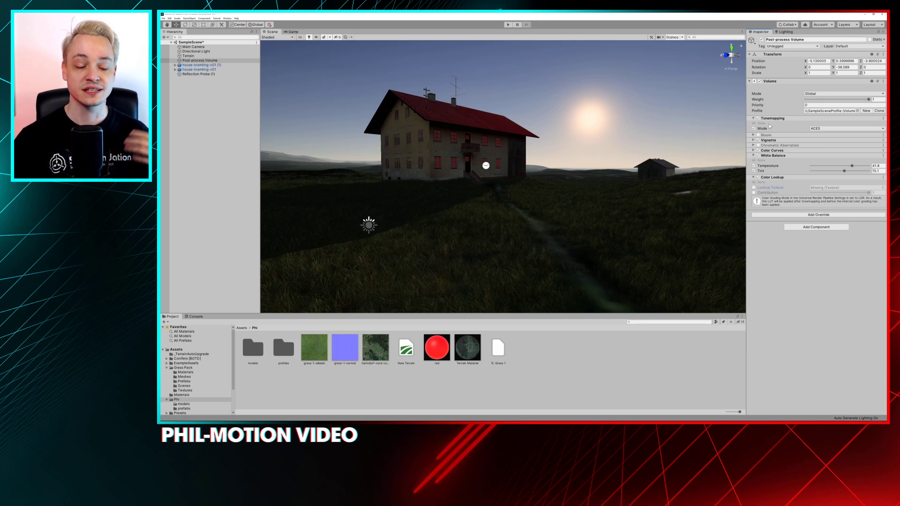
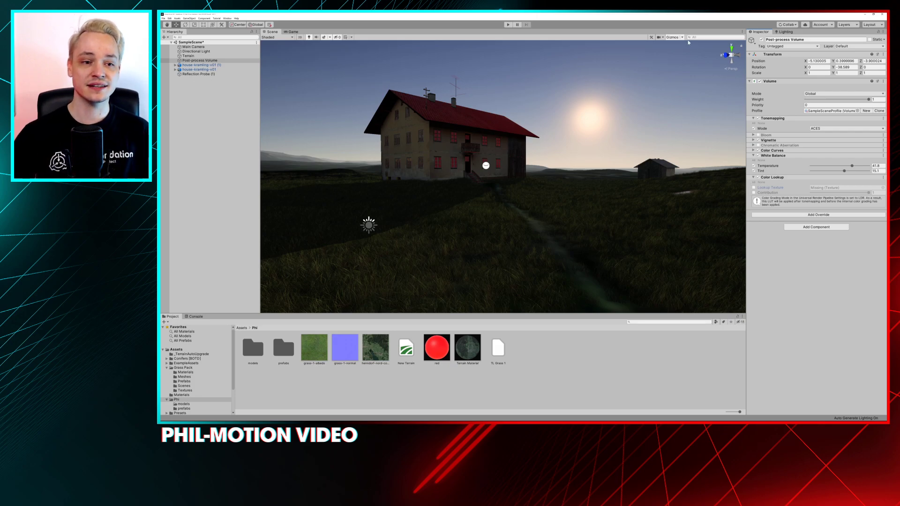
{"action": "scroll", "coordinate": [582, 134], "scroll_direction": "down", "scroll_amount": 3}
{"action": "left_click_drag", "start_coordinate": [582, 134], "coordinate": [532, 164], "text": "alt"}
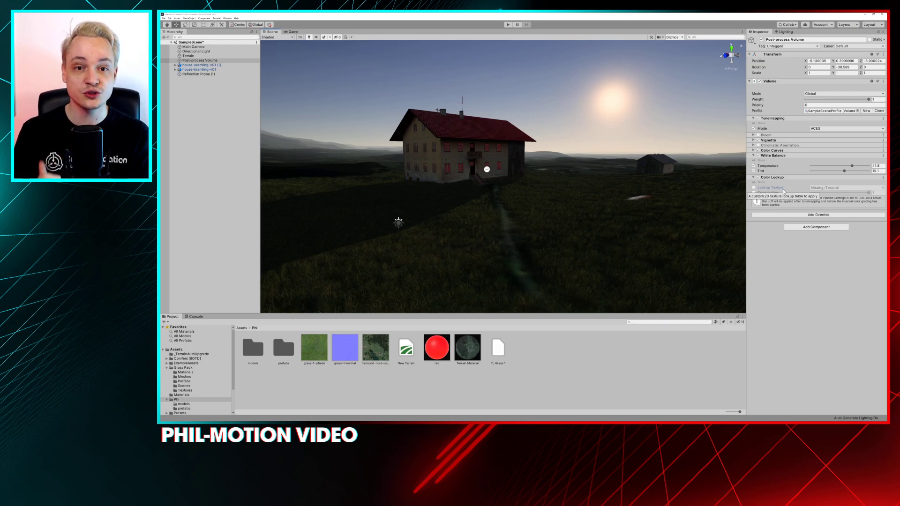
{"action": "left_click_drag", "start_coordinate": [581, 152], "coordinate": [584, 149], "text": "alt"}
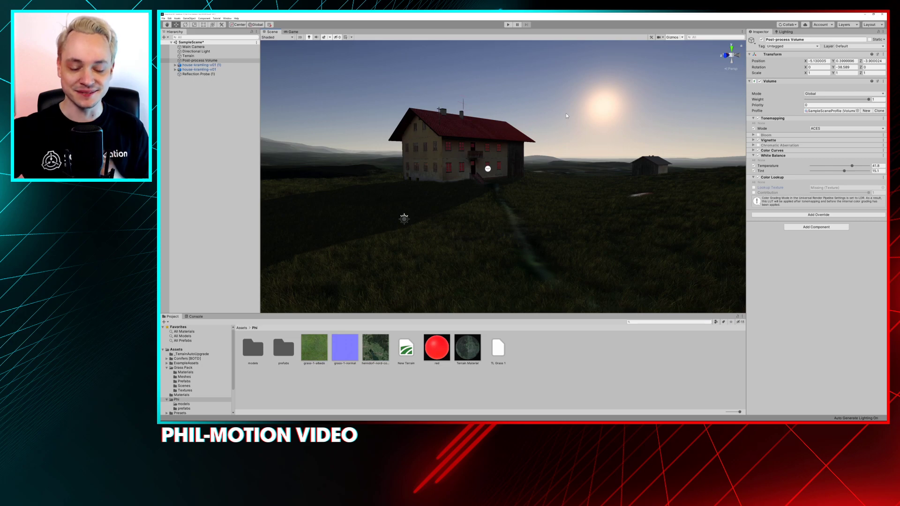
{"action": "left_click_drag", "start_coordinate": [580, 149], "coordinate": [580, 146], "text": "alt"}
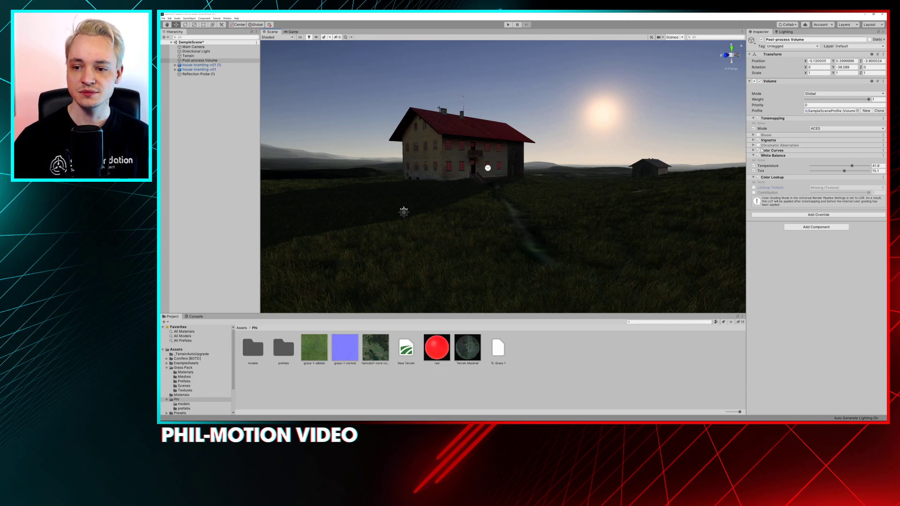
Switch off the Vignette, Color Curves and White Balance overrides, and compare the scene with Tonemapping off and on
{"action": "left_click", "coordinate": [758, 140]}
{"action": "left_click", "coordinate": [757, 151]}
{"action": "left_click", "coordinate": [758, 155]}
{"action": "left_click", "coordinate": [758, 178]}
{"action": "left_click", "coordinate": [758, 177]}
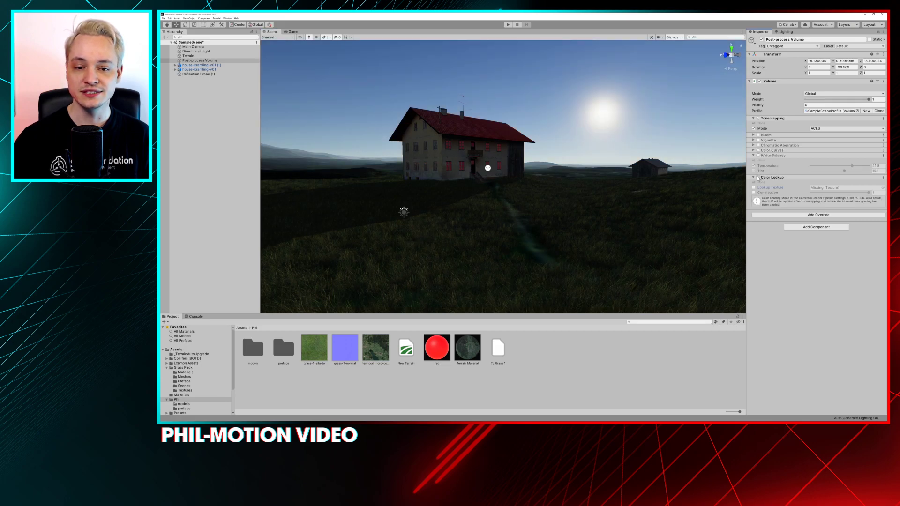
{"action": "left_click", "coordinate": [757, 118]}
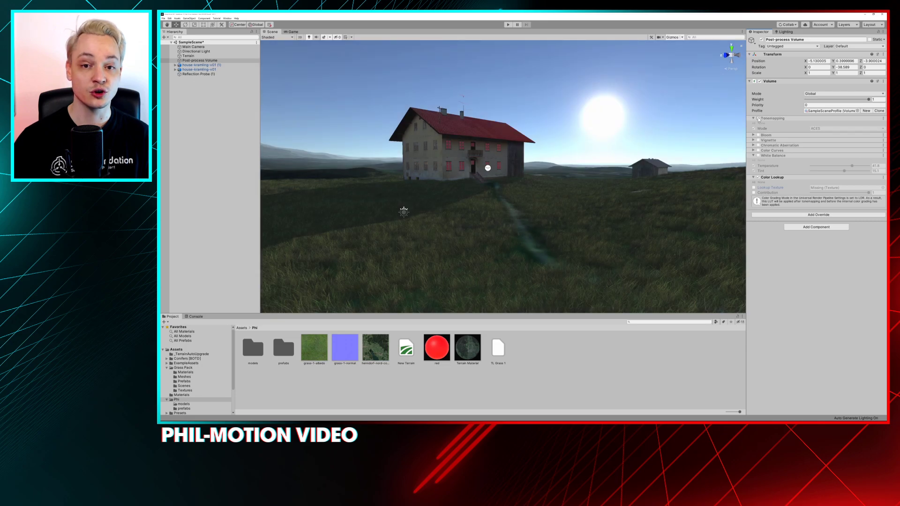
{"action": "left_click", "coordinate": [758, 118]}
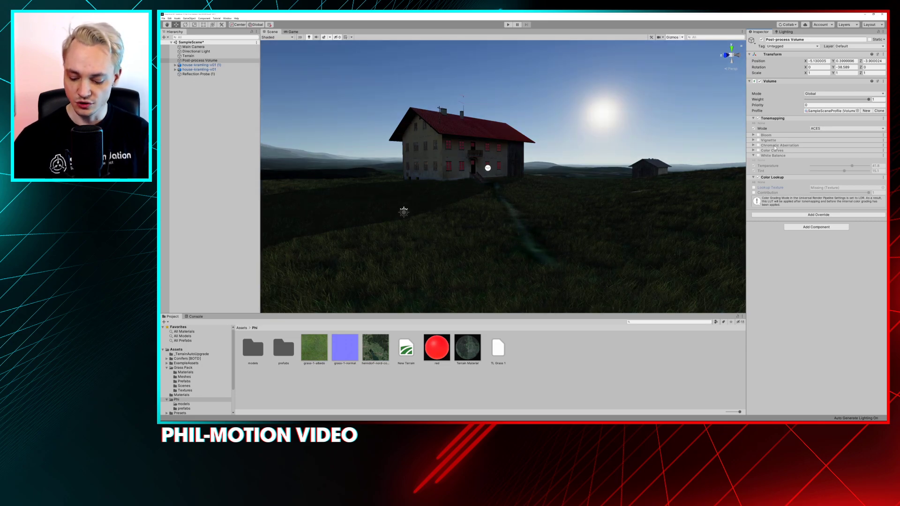
Capture the Scene view area as a screenshot and copy it to the clipboard
{"action": "key", "text": "ctrl+Print"}
{"action": "left_click_drag", "start_coordinate": [287, 58], "coordinate": [741, 310]}
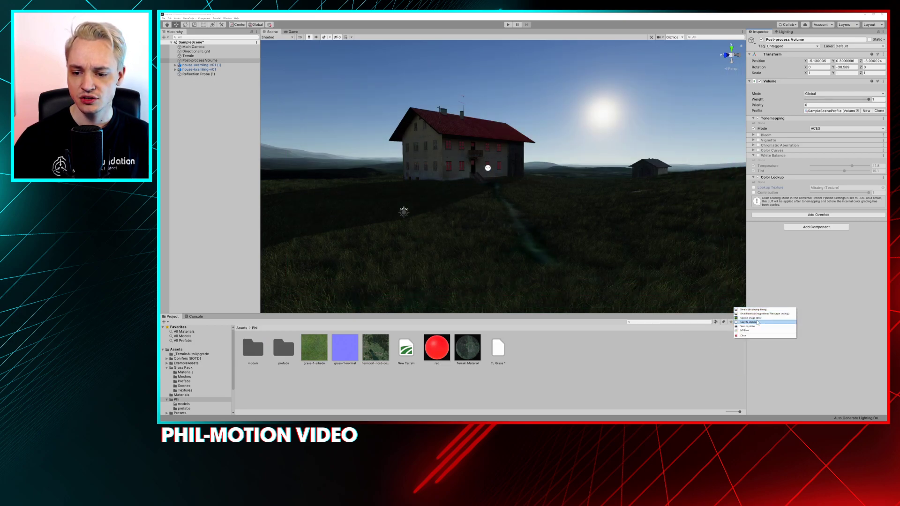
{"action": "left_click", "coordinate": [757, 322]}
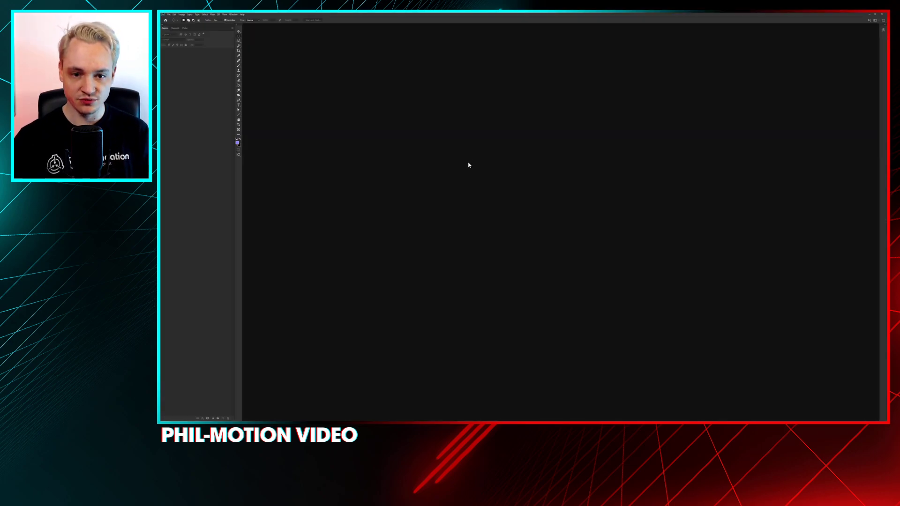
In Photoshop, create a new document and paste the scene screenshot as a separate layer above the white background
{"action": "key", "text": "ctrl+n"}
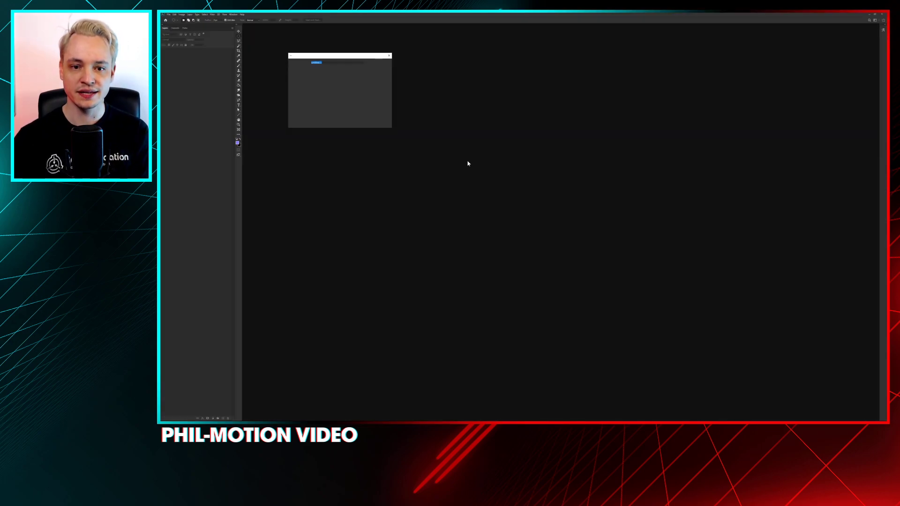
{"action": "key", "text": "Return"}
{"action": "key", "text": "ctrl+v"}
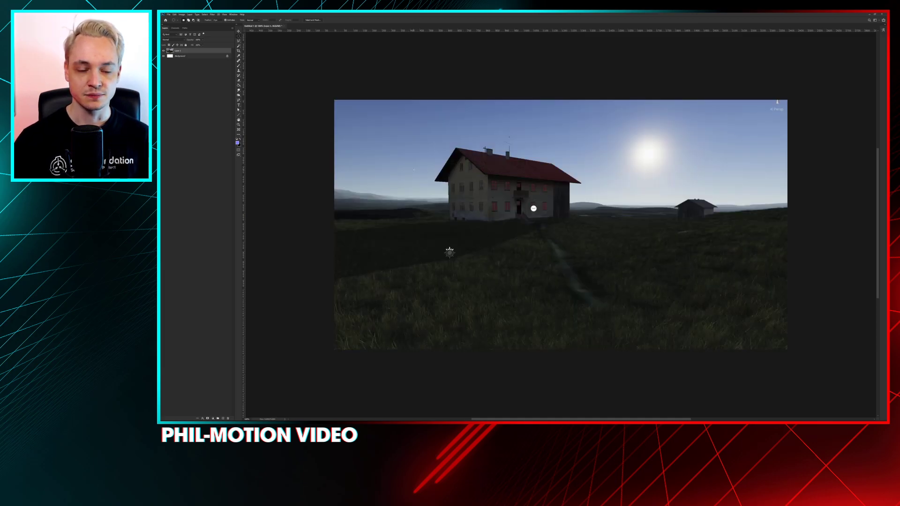
{"action": "key", "text": "ctrl+e"}
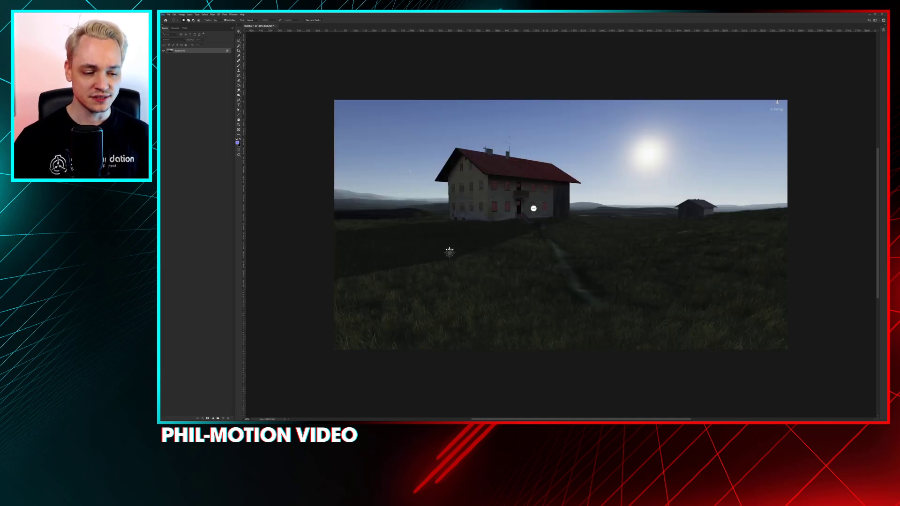
{"action": "key", "text": "ctrl+z"}
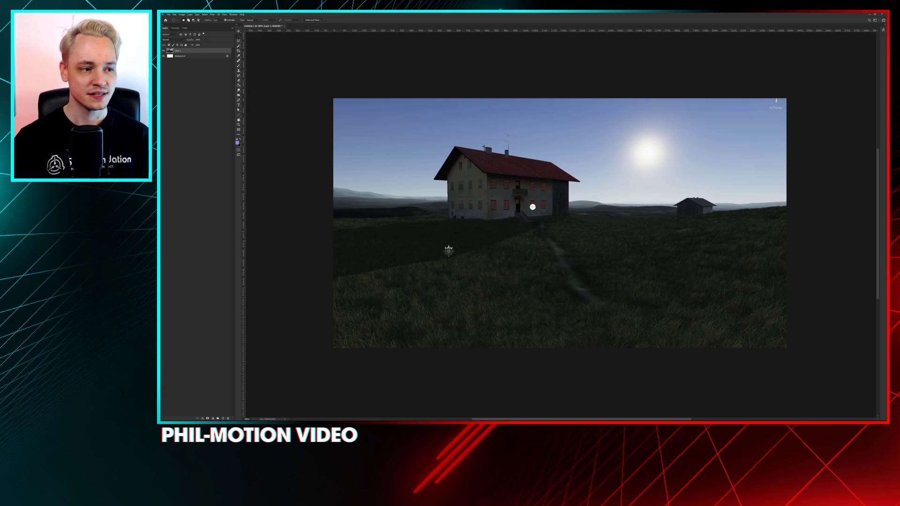
Add a Color Balance adjustment layer and shift the image's colours toward red, magenta and yellow
{"action": "left_click_drag", "start_coordinate": [162, 65], "coordinate": [418, 68]}
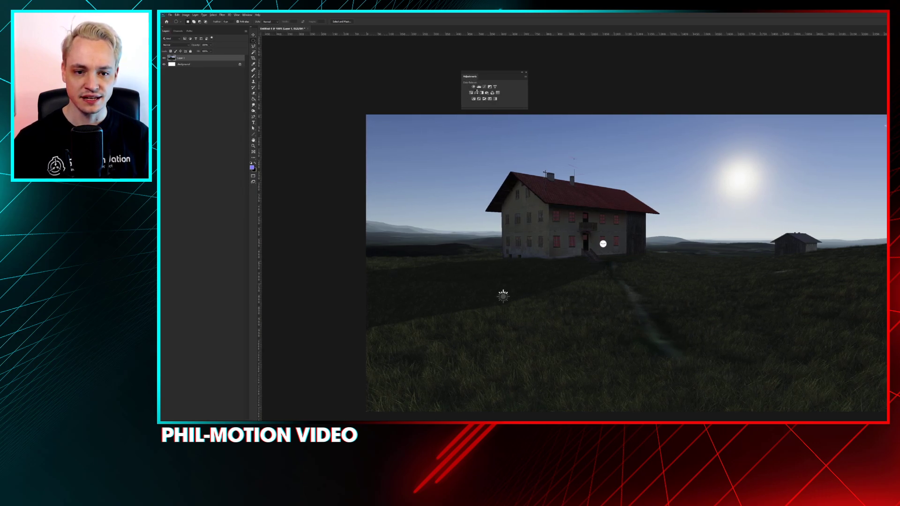
{"action": "left_click", "coordinate": [476, 95]}
{"action": "left_click_drag", "start_coordinate": [332, 112], "coordinate": [311, 88]}
{"action": "left_click", "coordinate": [313, 86]}
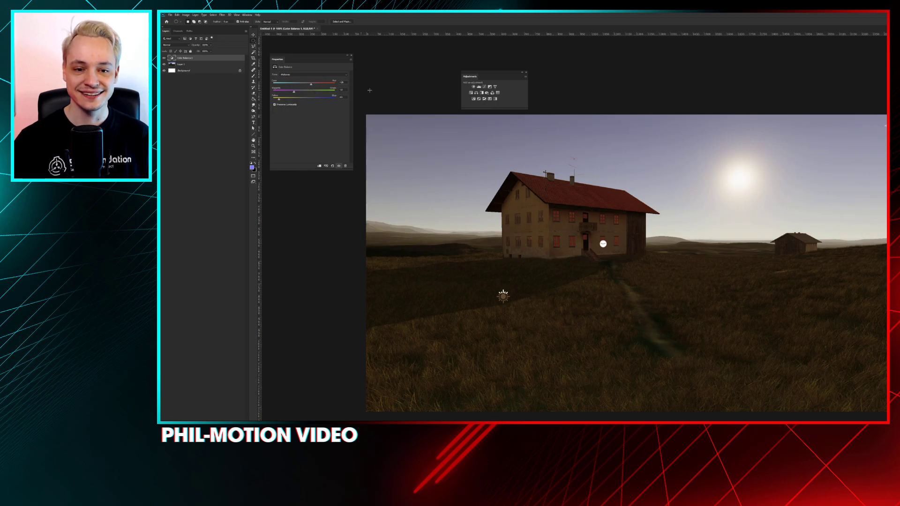
Add a Curves adjustment layer and raise the RGB curve to brighten the image while keeping detail in the sky
{"action": "left_click", "coordinate": [484, 88]}
{"action": "left_click_drag", "start_coordinate": [315, 113], "coordinate": [299, 123]}
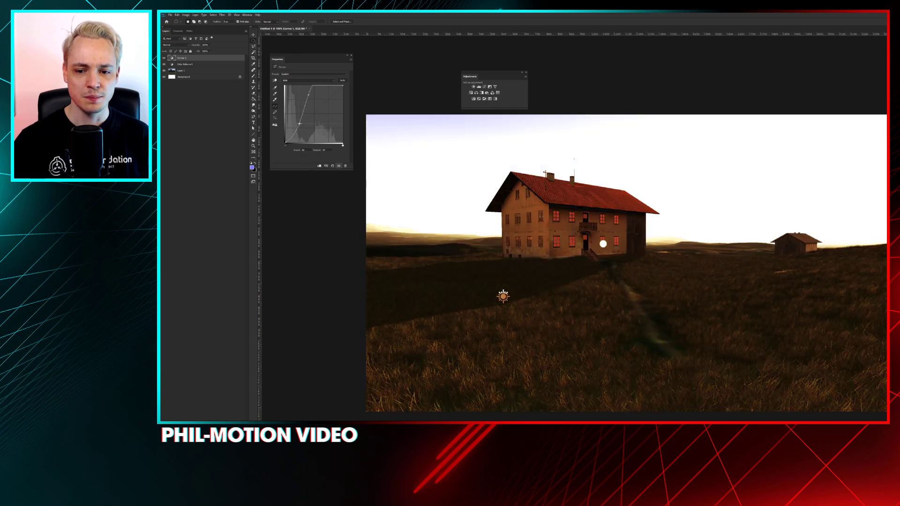
{"action": "left_click", "coordinate": [309, 96]}
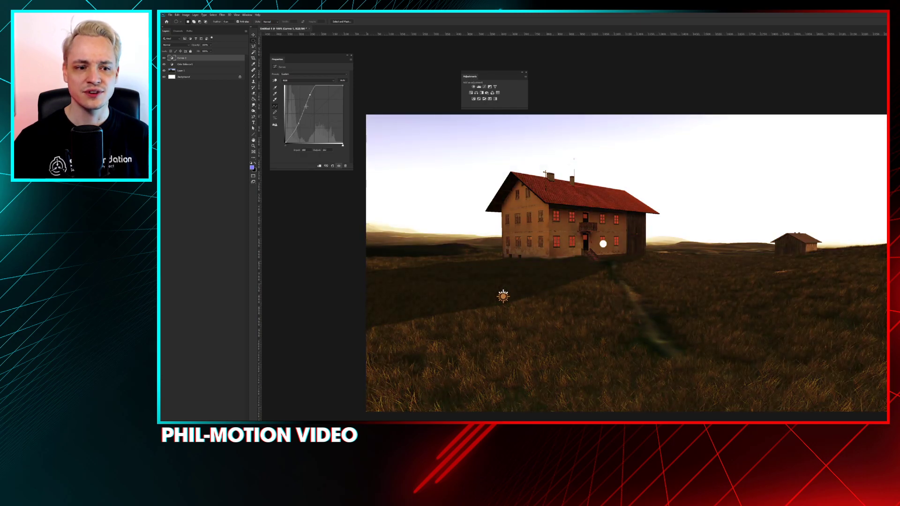
{"action": "left_click_drag", "start_coordinate": [318, 85], "coordinate": [317, 100]}
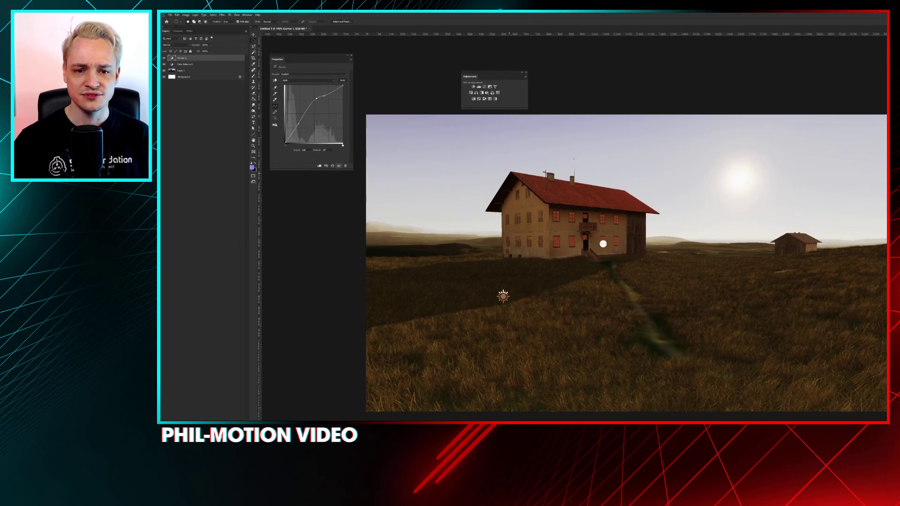
Add a Hue/Saturation adjustment layer and raise the saturation of the Blues moderately
{"action": "left_click", "coordinate": [470, 92]}
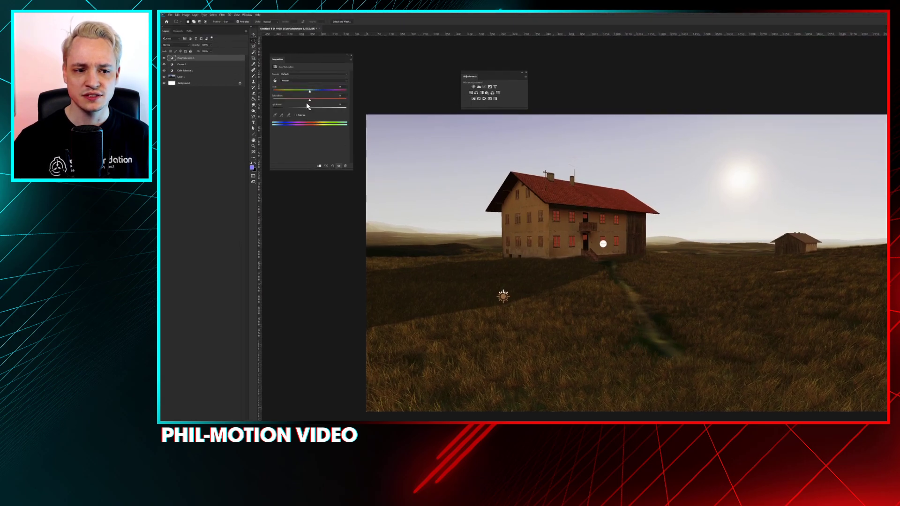
{"action": "left_click", "coordinate": [299, 81]}
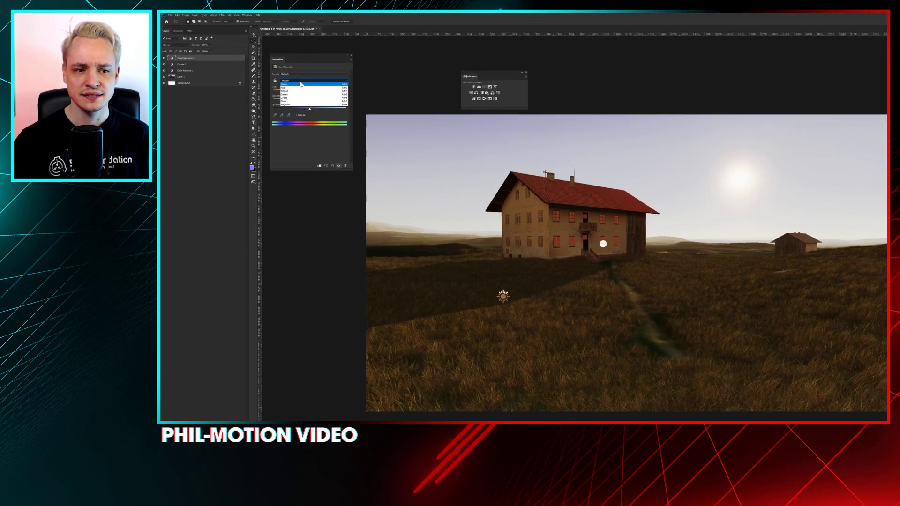
{"action": "left_click", "coordinate": [284, 100]}
{"action": "left_click_drag", "start_coordinate": [309, 99], "coordinate": [360, 99]}
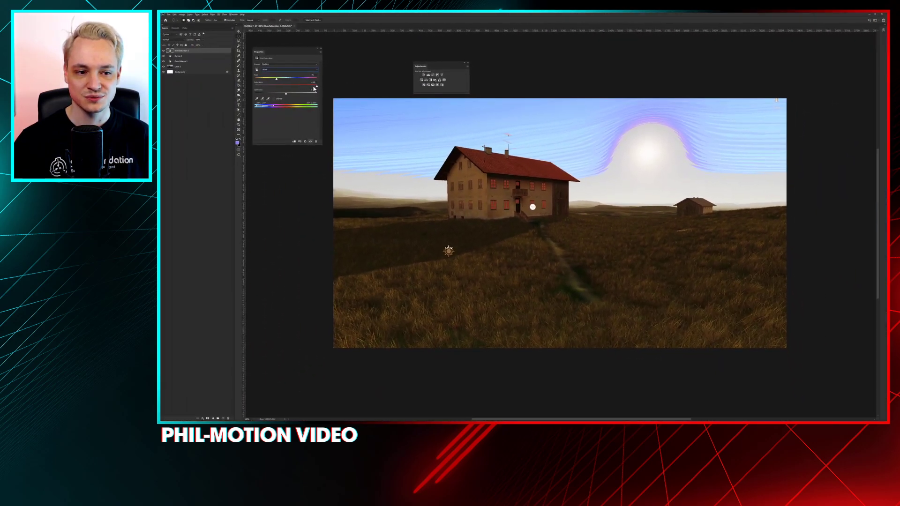
{"action": "left_click_drag", "start_coordinate": [314, 89], "coordinate": [303, 87]}
Set the Master saturation of the Hue/Saturation adjustment to -34
{"action": "left_click", "coordinate": [279, 69]}
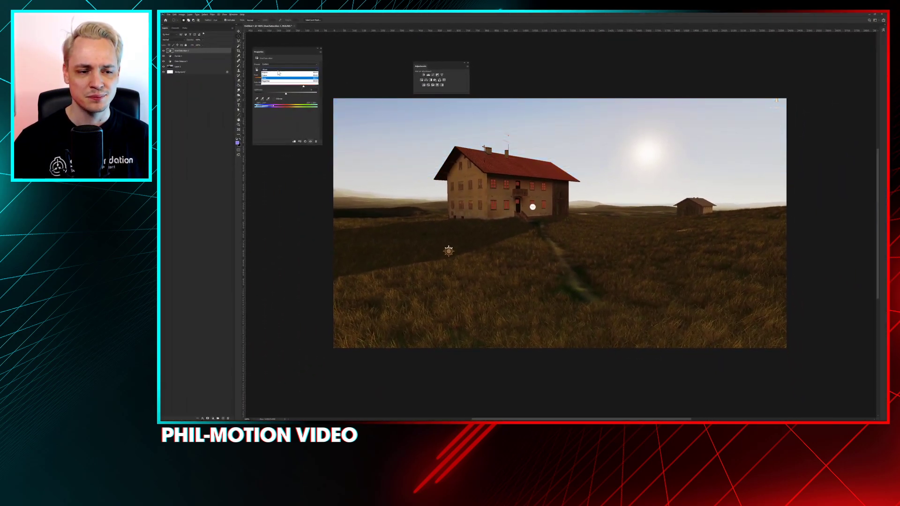
{"action": "left_click", "coordinate": [277, 73]}
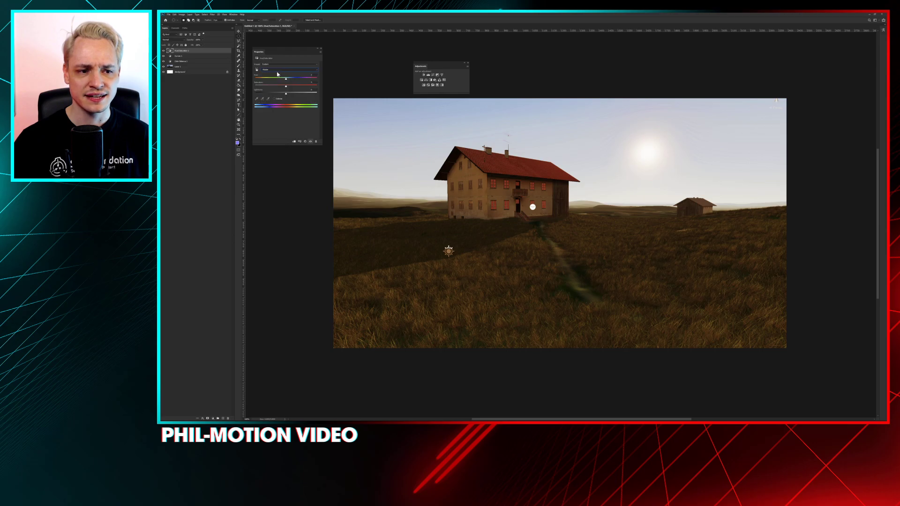
{"action": "left_click", "coordinate": [274, 87]}
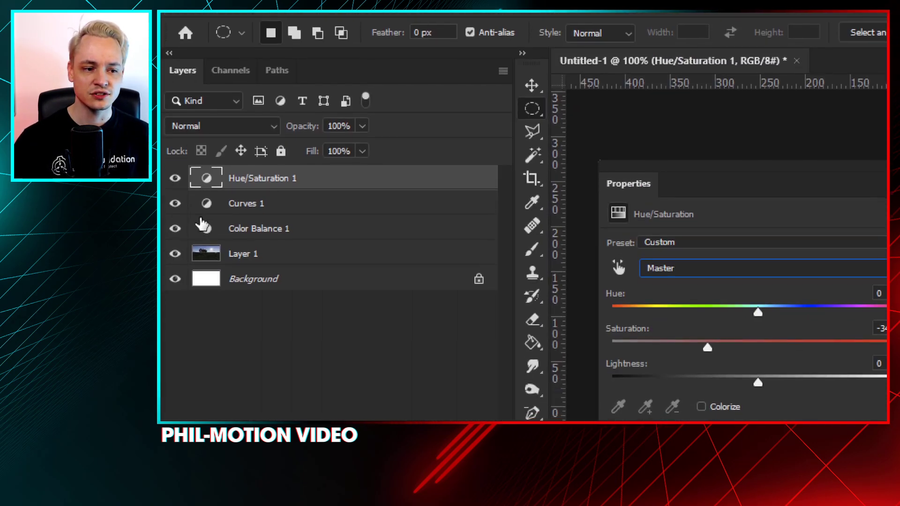
Toggle the visibility of the adjustment layers to compare the graded image with the original, leaving all layers shown
{"action": "left_click", "coordinate": [175, 228]}
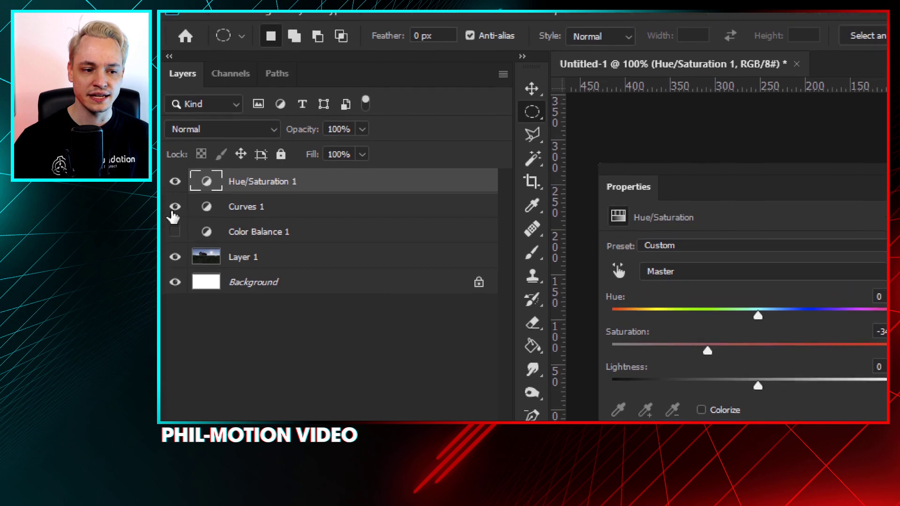
{"action": "left_click", "coordinate": [175, 206]}
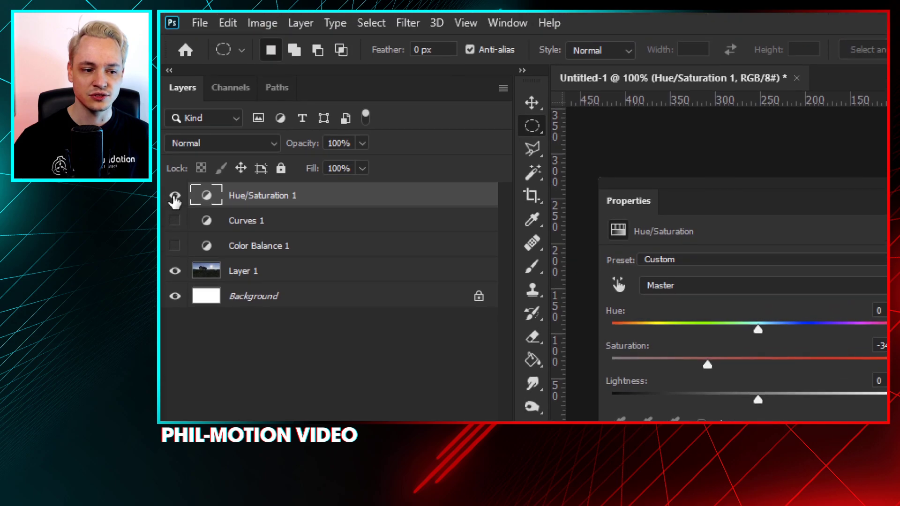
{"action": "left_click", "coordinate": [174, 220]}
{"action": "left_click", "coordinate": [174, 245]}
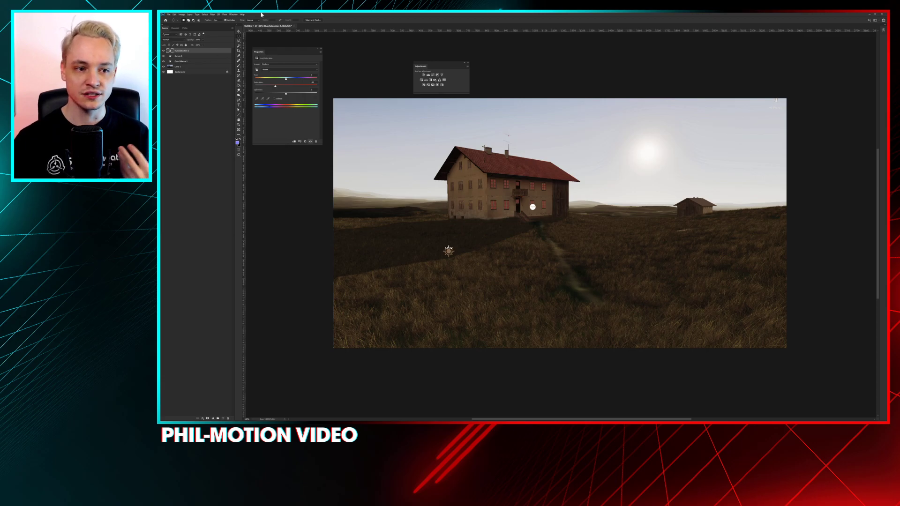
Try brightening and darkening an elliptical selection over the house with a masked Curves adjustment, and delete that layer
{"action": "key", "text": "b"}
{"action": "left_click", "coordinate": [238, 36]}
{"action": "left_click_drag", "start_coordinate": [439, 157], "coordinate": [539, 220]}
{"action": "left_click_drag", "start_coordinate": [504, 192], "coordinate": [529, 204]}
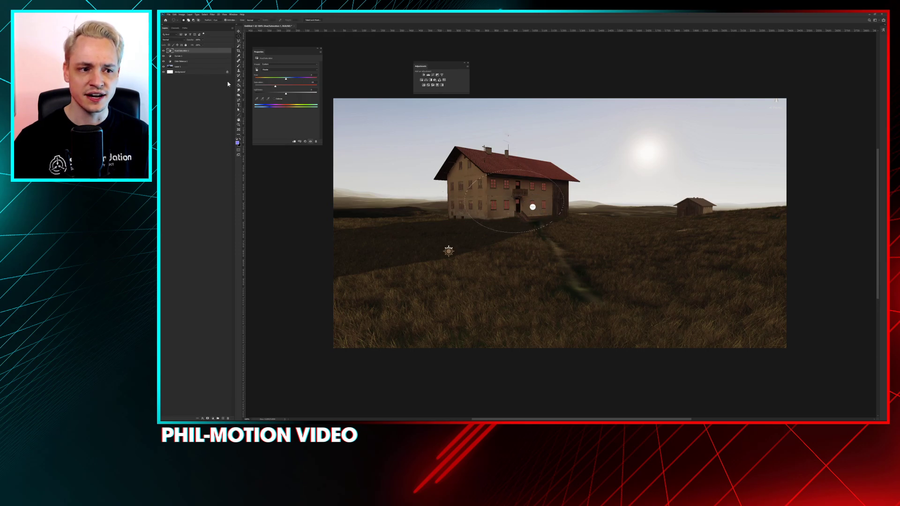
{"action": "left_click", "coordinate": [432, 75]}
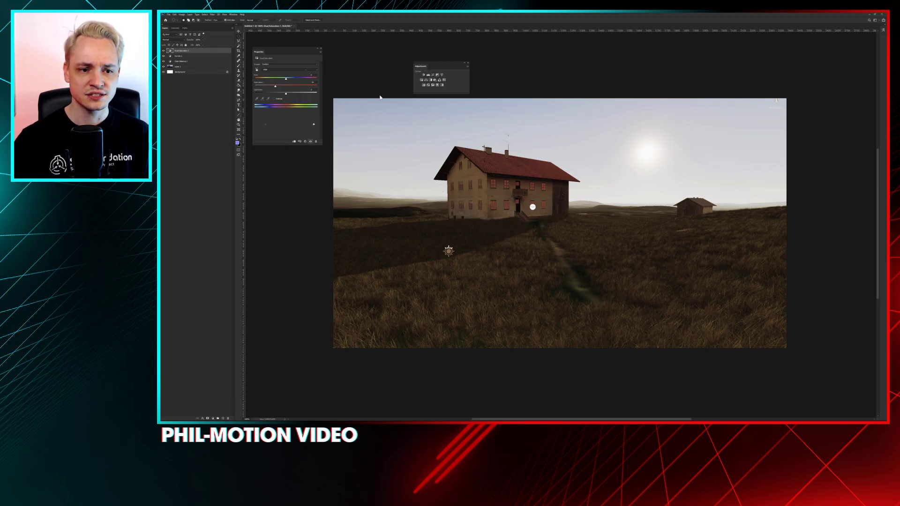
{"action": "left_click_drag", "start_coordinate": [280, 108], "coordinate": [280, 88]}
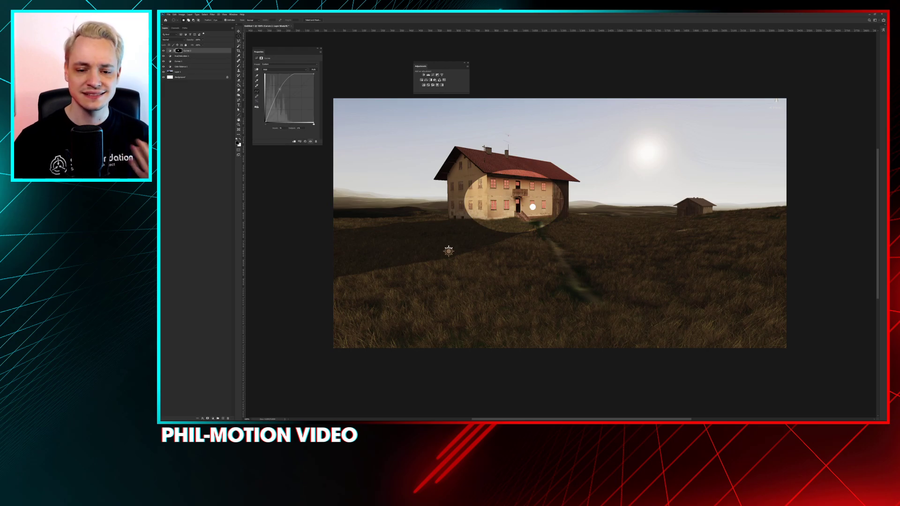
{"action": "left_click_drag", "start_coordinate": [278, 88], "coordinate": [298, 102]}
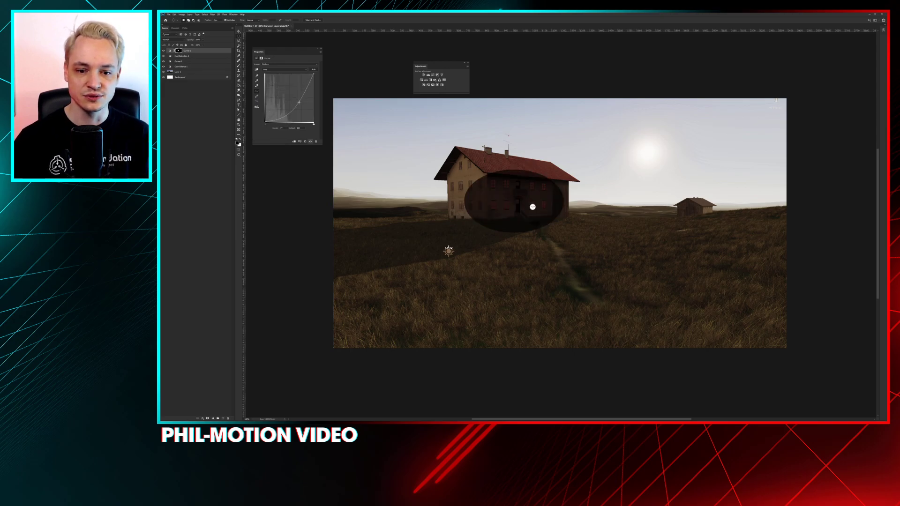
{"action": "left_click", "coordinate": [186, 89]}
{"action": "left_click_drag", "start_coordinate": [190, 52], "coordinate": [228, 417]}
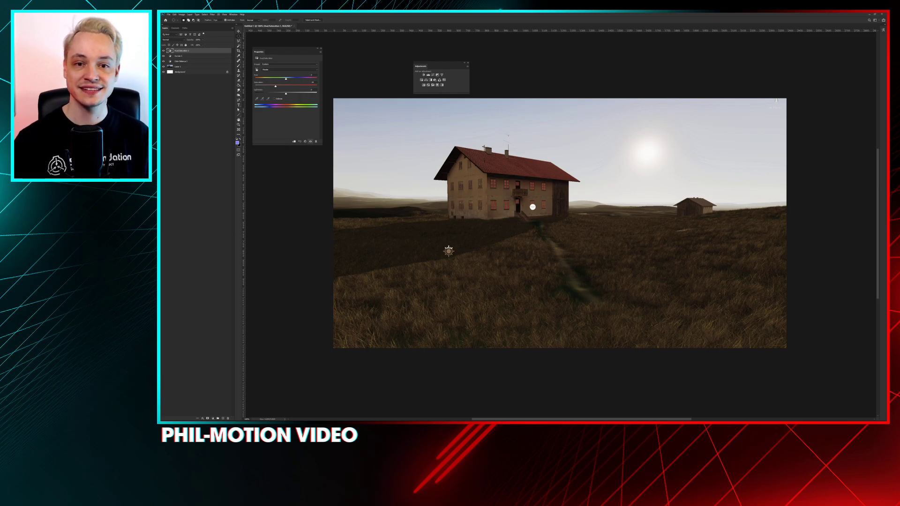
Examine the neutral LUT strip image in the image viewer, close it, and switch back to the graded screenshot in Photoshop
{"action": "left_click", "coordinate": [868, 15]}
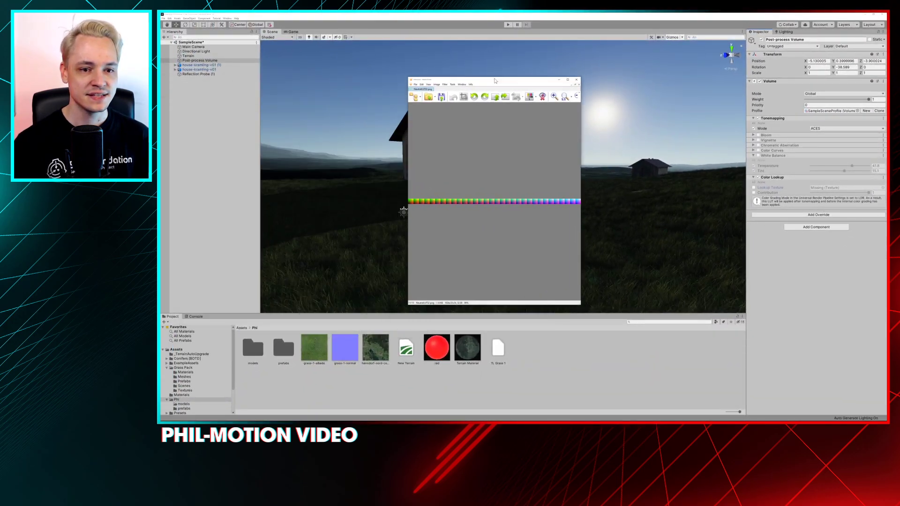
{"action": "left_click_drag", "start_coordinate": [478, 89], "coordinate": [519, 14]}
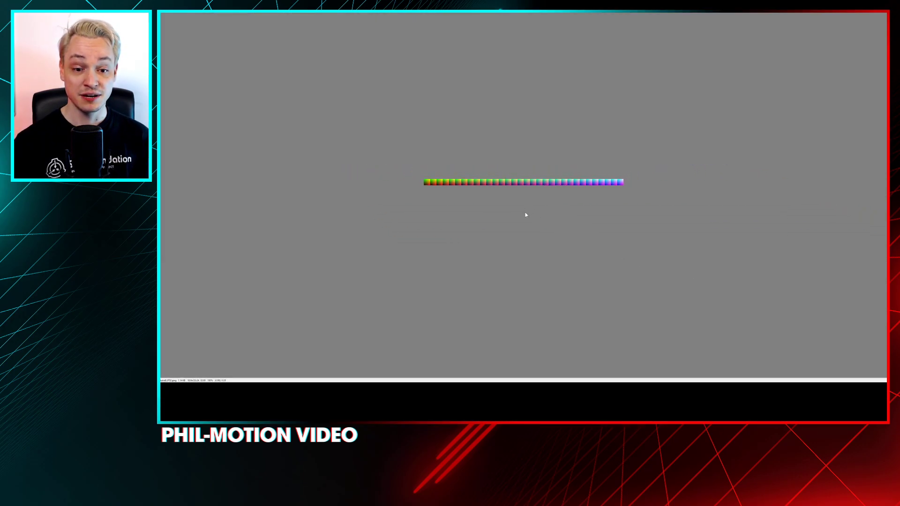
{"action": "left_click_drag", "start_coordinate": [591, 15], "coordinate": [630, 75]}
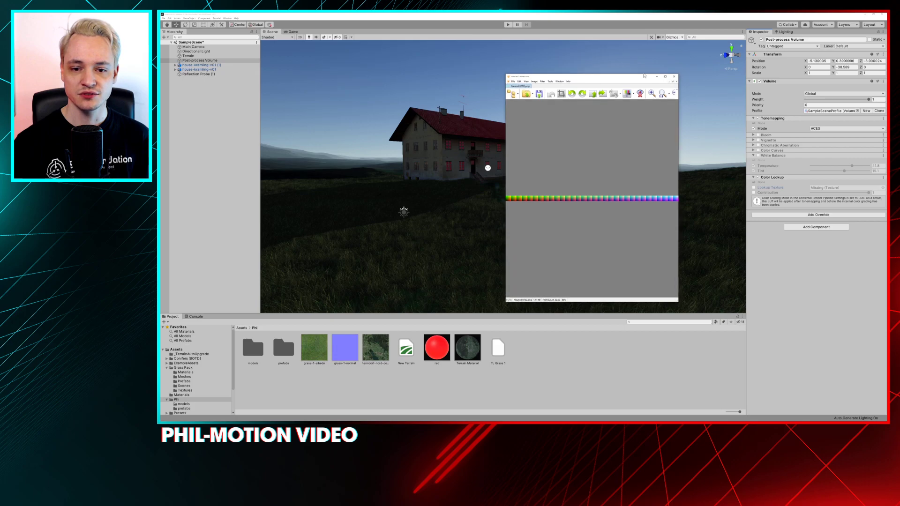
{"action": "left_click", "coordinate": [674, 77]}
{"action": "key", "text": "super+Tab"}
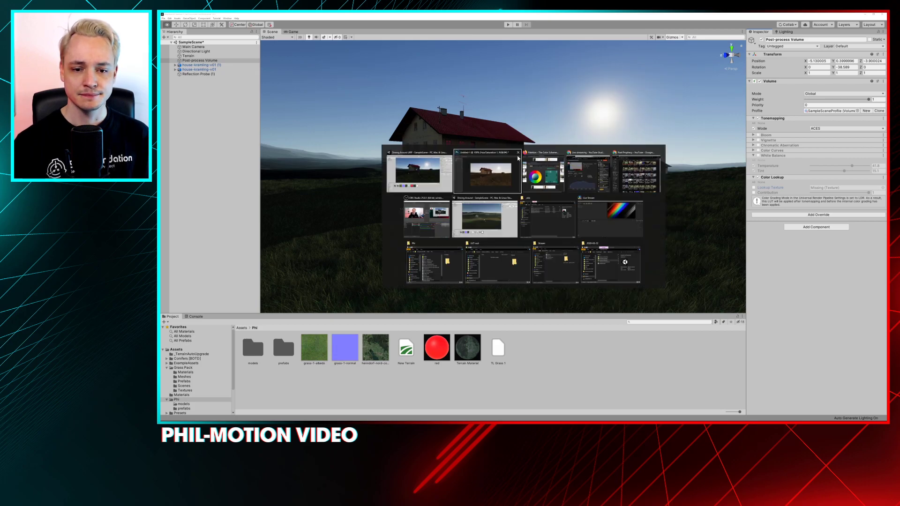
{"action": "left_click", "coordinate": [487, 171]}
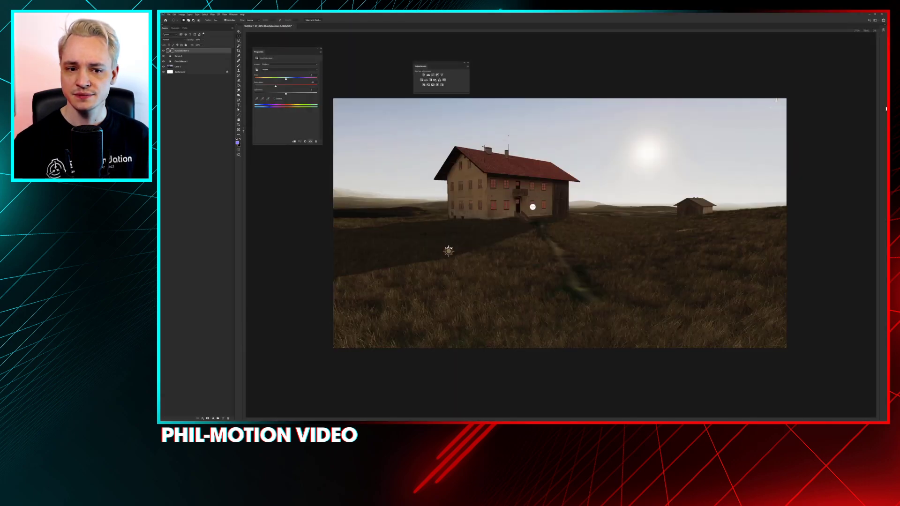
Paste the neutral LUT strip into the graded screenshot beneath the adjustment layers, aligned with the image's upper-left corner
{"action": "key", "text": "ctrl+v"}
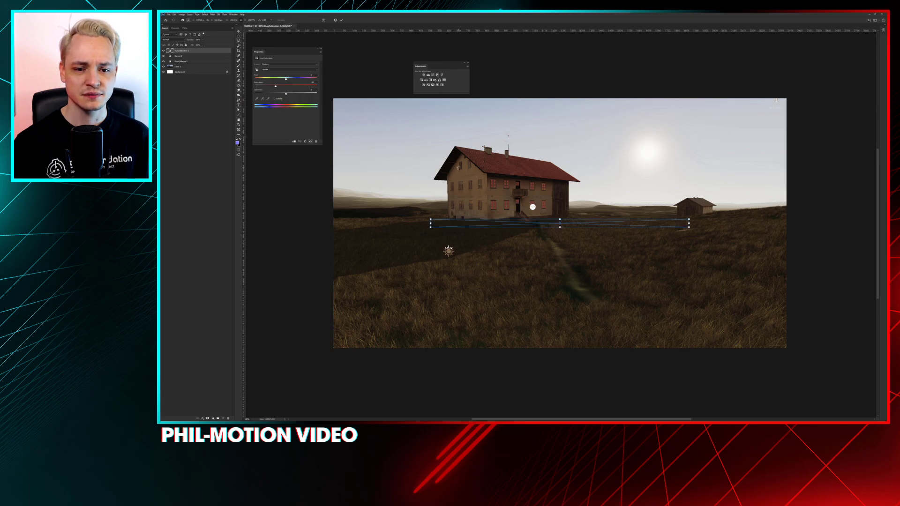
{"action": "key", "text": "Return"}
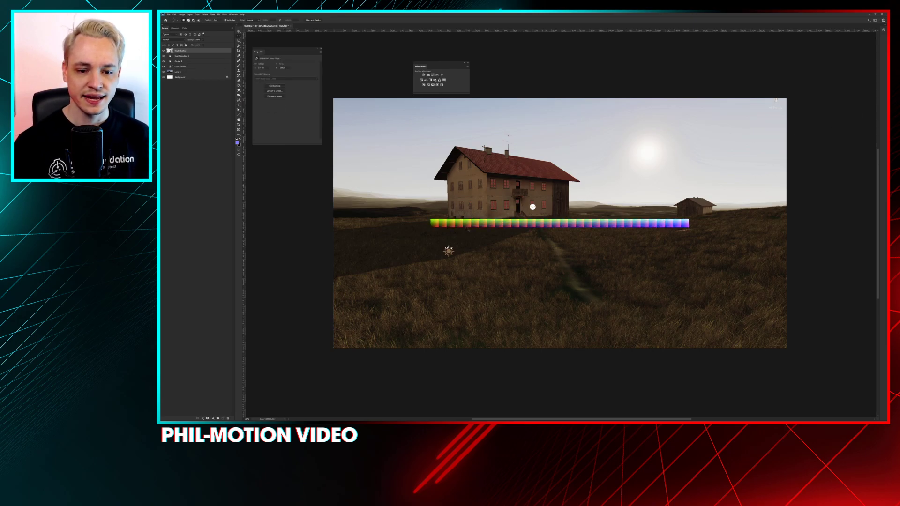
{"action": "left_click_drag", "start_coordinate": [176, 50], "coordinate": [187, 71]}
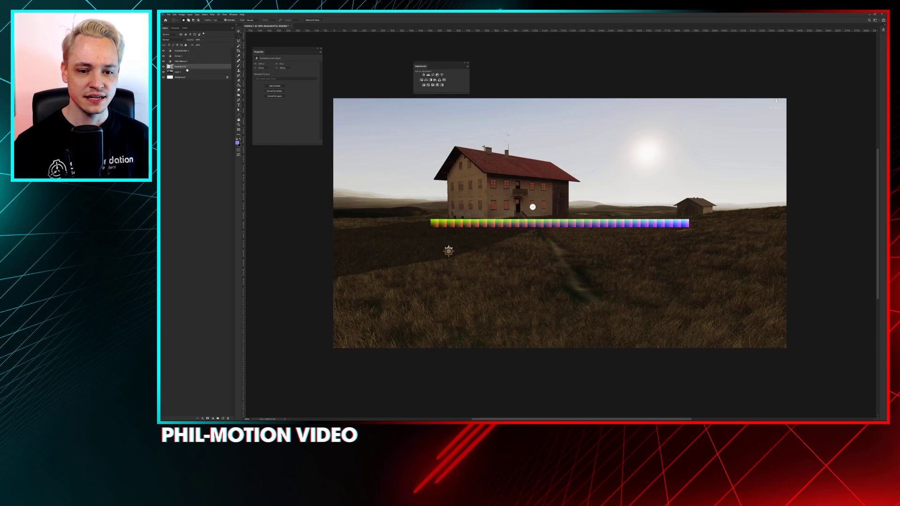
{"action": "left_click_drag", "start_coordinate": [442, 220], "coordinate": [357, 206], "text": "ctrl"}
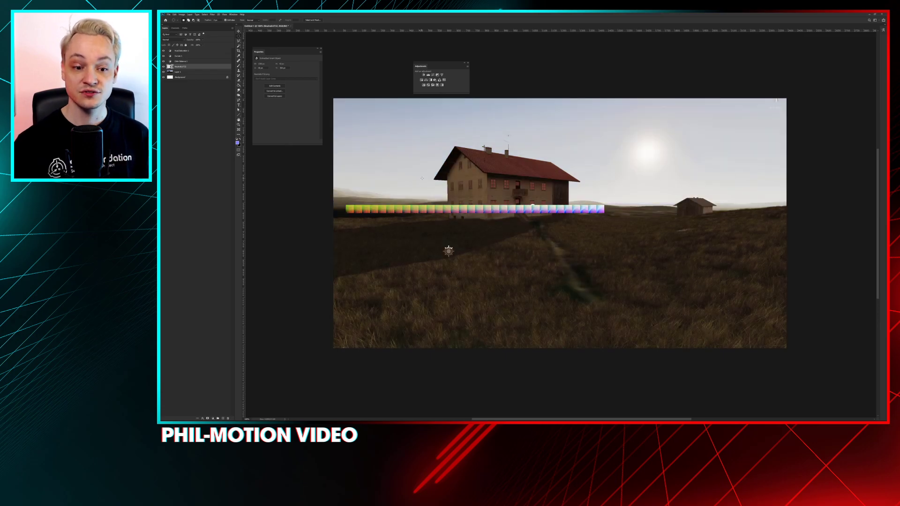
{"action": "left_click_drag", "start_coordinate": [425, 205], "coordinate": [412, 104], "text": "ctrl"}
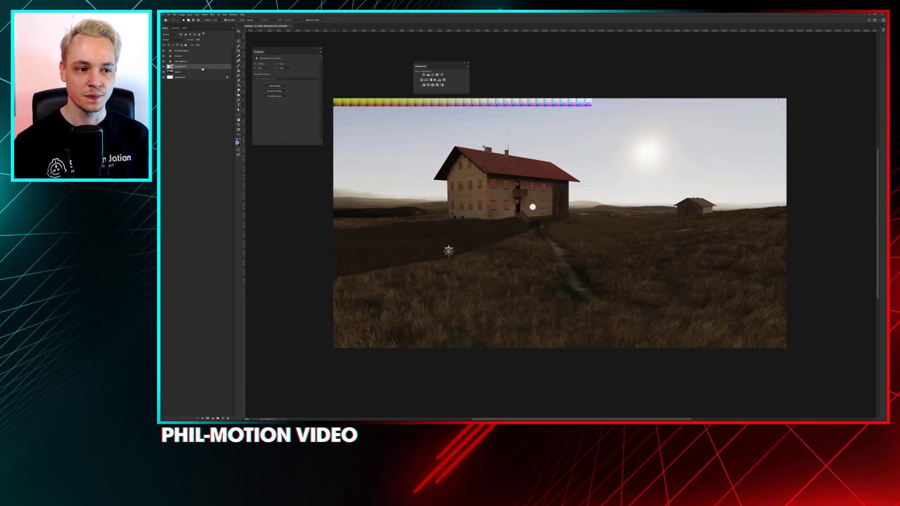
Duplicate the graded document and merge all layers of the copy into one
{"action": "left_click", "coordinate": [193, 51]}
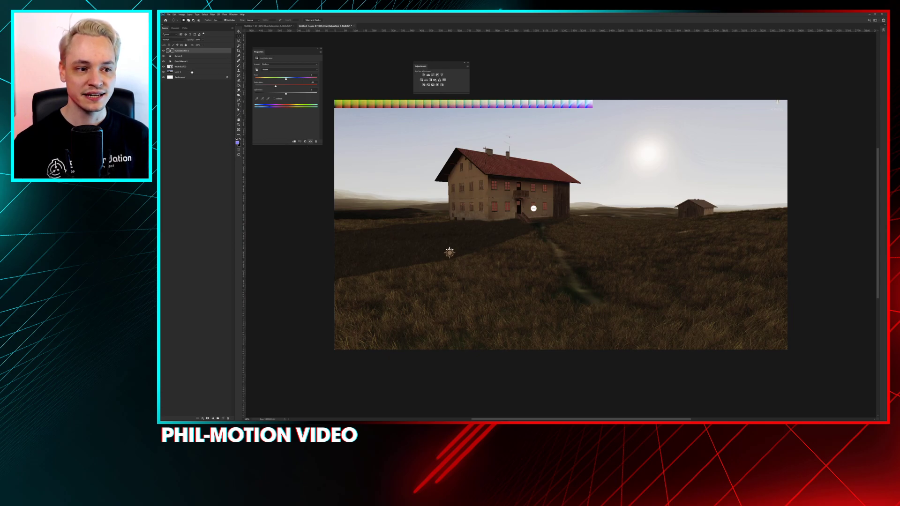
{"action": "left_click", "coordinate": [191, 68], "text": "shift"}
{"action": "left_click", "coordinate": [191, 78], "text": "shift"}
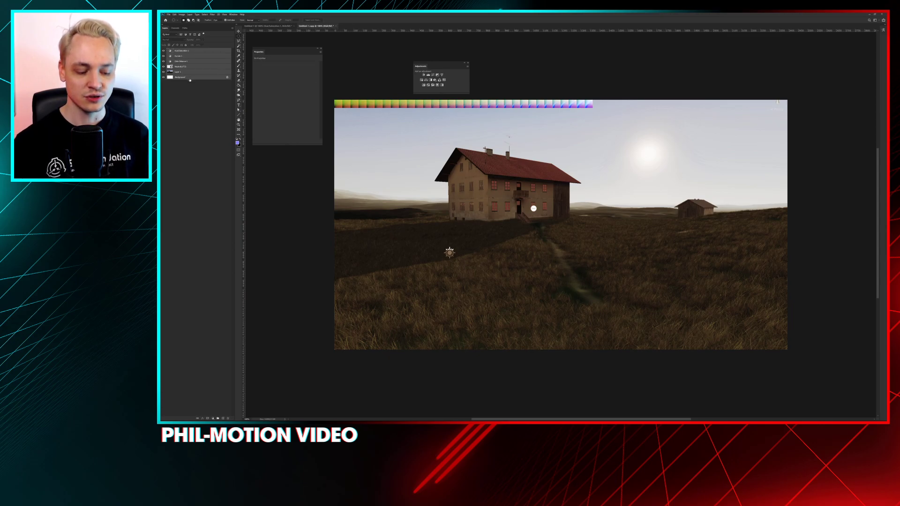
{"action": "key", "text": "ctrl+e"}
Try to crop the merged copy down to the LUT strip with the Crop tool
{"action": "key", "text": "c"}
{"action": "left_click_drag", "start_coordinate": [792, 348], "coordinate": [694, 231]}
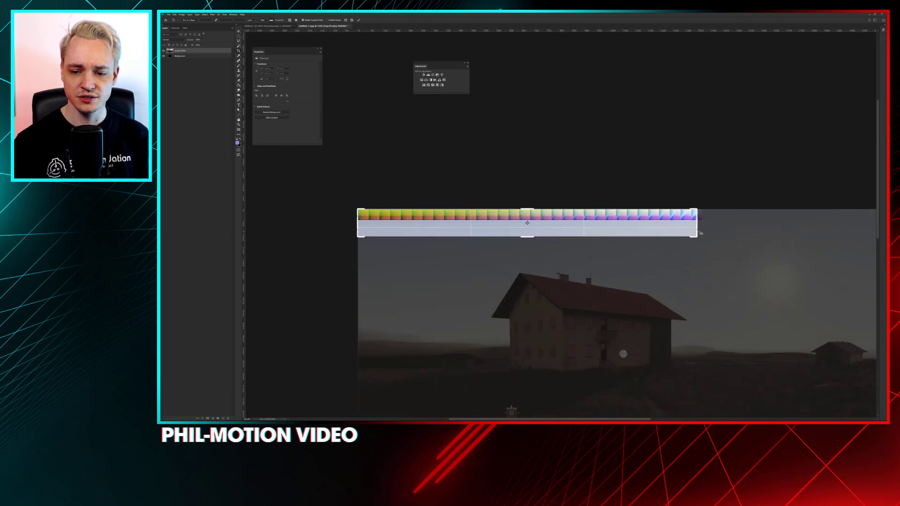
{"action": "left_click_drag", "start_coordinate": [695, 218], "coordinate": [700, 218]}
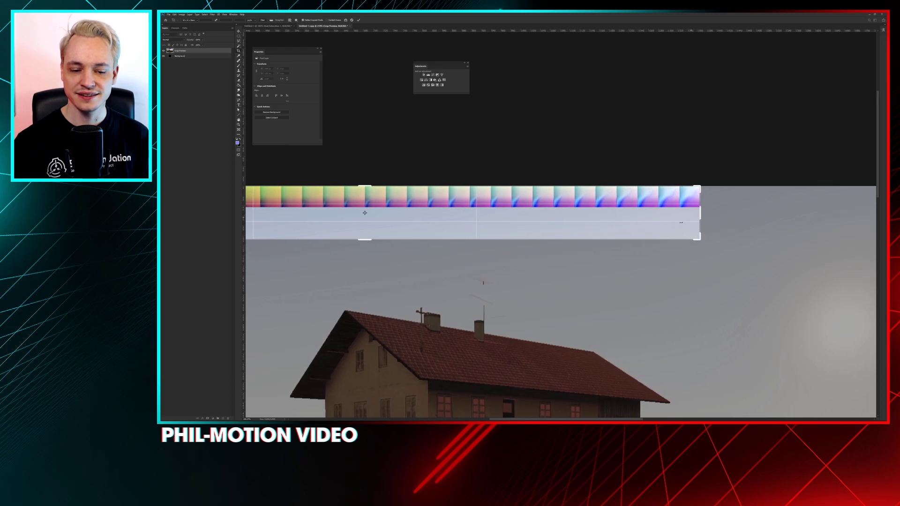
{"action": "left_click_drag", "start_coordinate": [365, 238], "coordinate": [366, 228]}
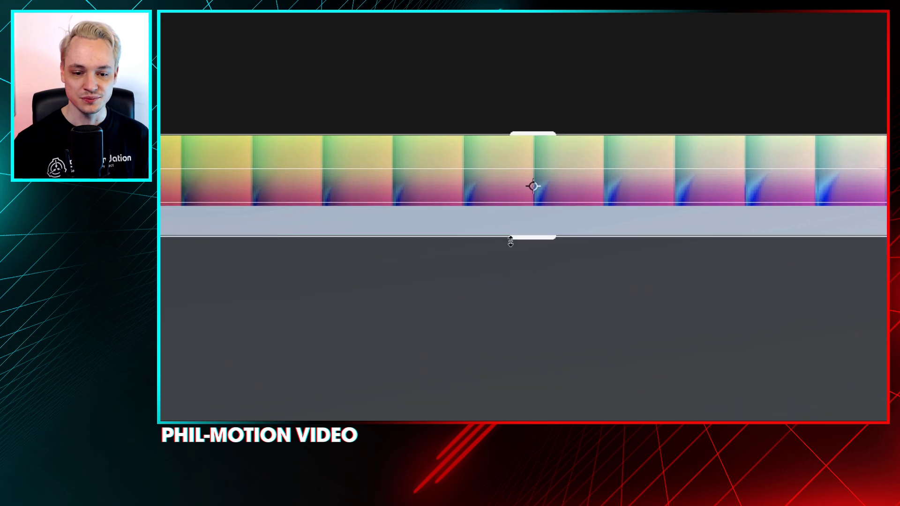
{"action": "left_click_drag", "start_coordinate": [511, 241], "coordinate": [524, 217]}
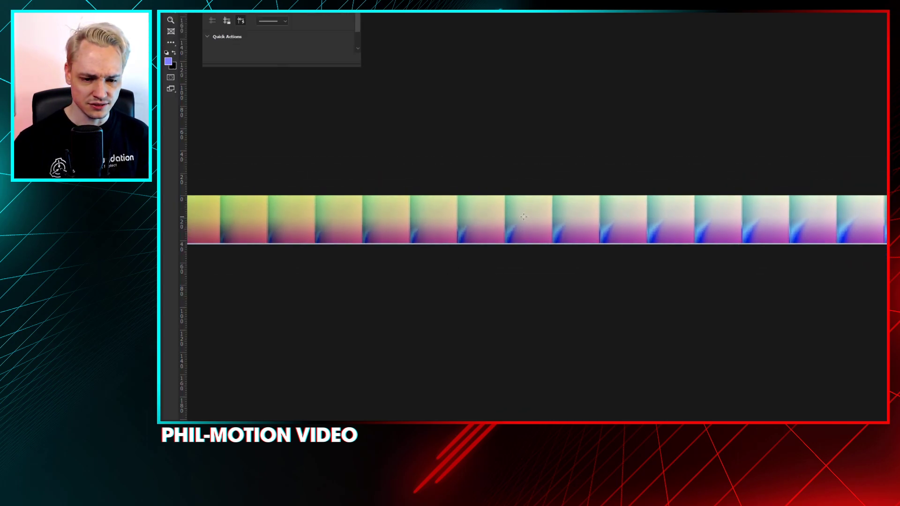
Examine the lower edge of the cropped LUT strip at high magnification for leftover image pixels
{"action": "key", "text": "ctrl+plus"}
{"action": "key", "text": "ctrl+plus"}
{"action": "key", "text": "ctrl+plus"}
{"action": "key", "text": "ctrl+plus"}
{"action": "key", "text": "ctrl+plus"}
{"action": "key", "text": "ctrl+plus"}
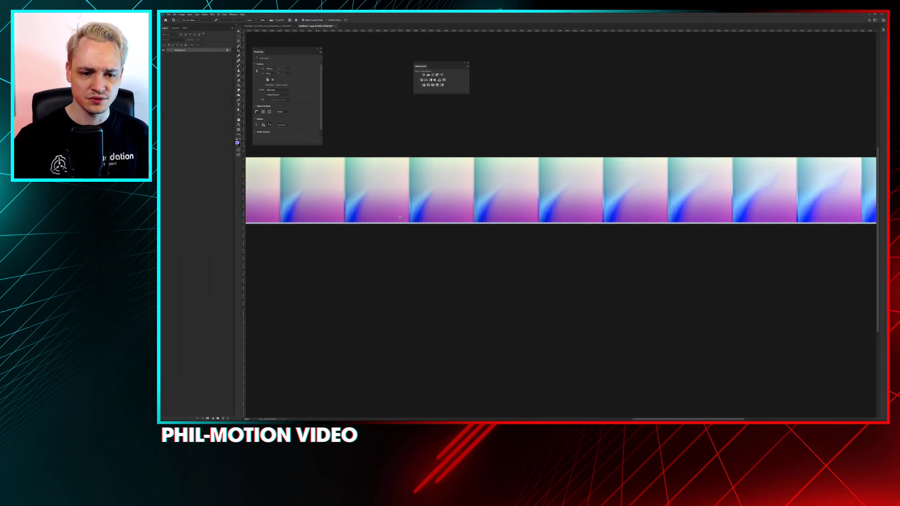
{"action": "key", "text": "ctrl+plus"}
{"action": "key", "text": "ctrl+plus"}
{"action": "key", "text": "ctrl+plus"}
{"action": "key", "text": "ctrl+plus"}
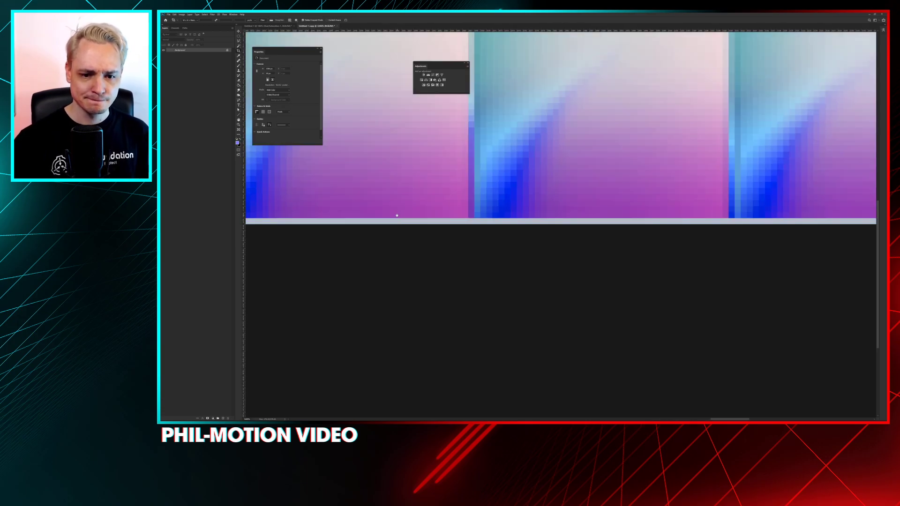
{"action": "scroll", "coordinate": [495, 267], "scroll_direction": "up", "scroll_amount": 2}
{"action": "scroll", "coordinate": [495, 268], "scroll_direction": "up", "scroll_amount": 2}
{"action": "key", "text": "m"}
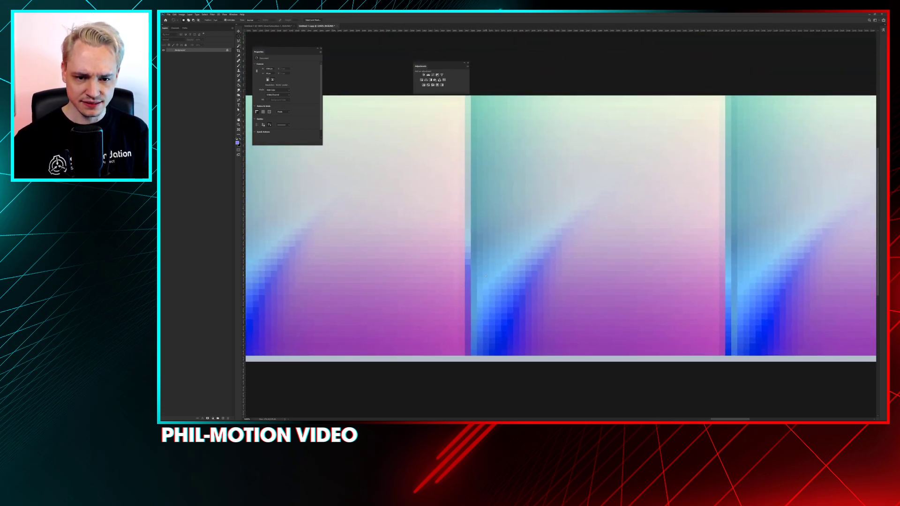
Undo the crop and the layer merge in the document copy
{"action": "key", "text": "ctrl+z"}
{"action": "key", "text": "ctrl+z"}
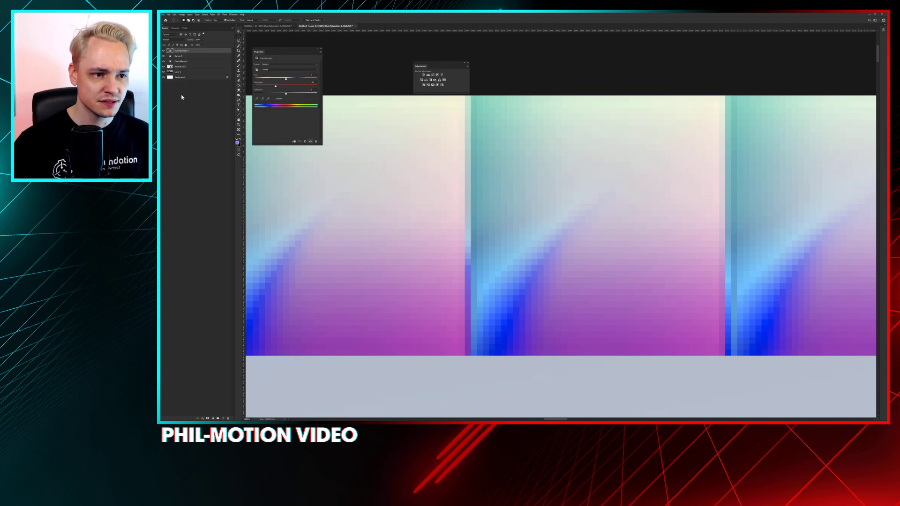
{"action": "left_click", "coordinate": [184, 68]}
{"action": "key", "text": "ctrl+minus"}
{"action": "key", "text": "ctrl+minus"}
{"action": "key", "text": "ctrl+minus"}
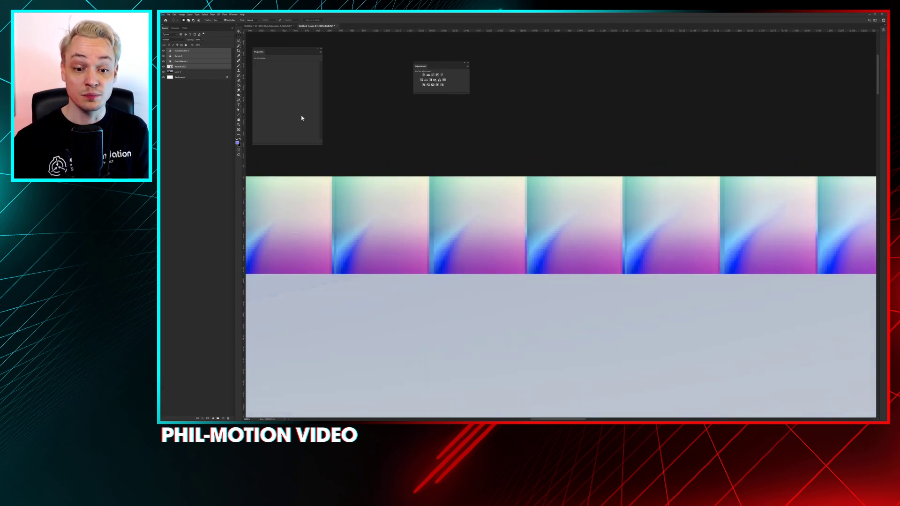
{"action": "key", "text": "ctrl+minus"}
{"action": "key", "text": "ctrl+minus"}
{"action": "key", "text": "ctrl+minus"}
{"action": "key", "text": "ctrl+minus"}
{"action": "key", "text": "ctrl+minus"}
{"action": "key", "text": "ctrl+minus"}
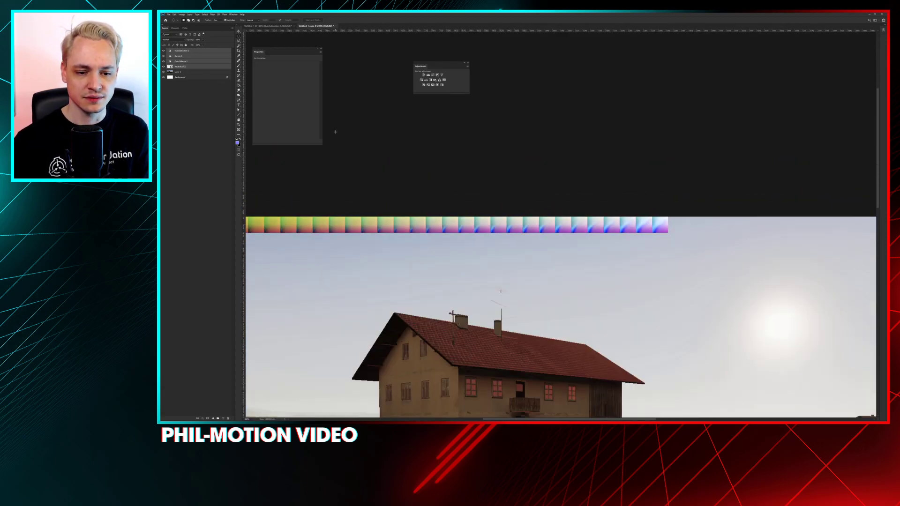
{"action": "left_click_drag", "start_coordinate": [434, 147], "coordinate": [530, 164]}
{"action": "key", "text": "ctrl+minus"}
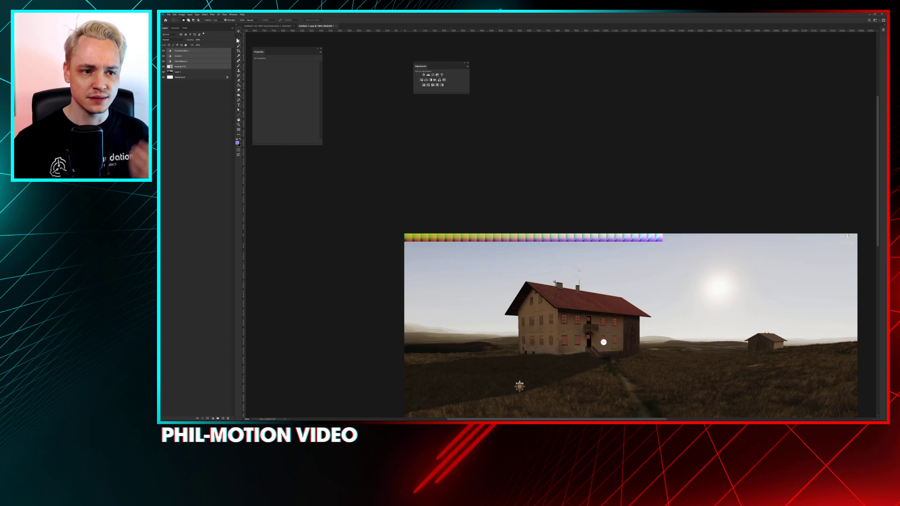
Activate the Rectangular Marquee tool and make the LUT strip layer the active layer
{"action": "right_click", "coordinate": [239, 37]}
{"action": "left_click", "coordinate": [248, 36]}
{"action": "left_click_drag", "start_coordinate": [403, 233], "coordinate": [662, 241]}
{"action": "left_click", "coordinate": [181, 61]}
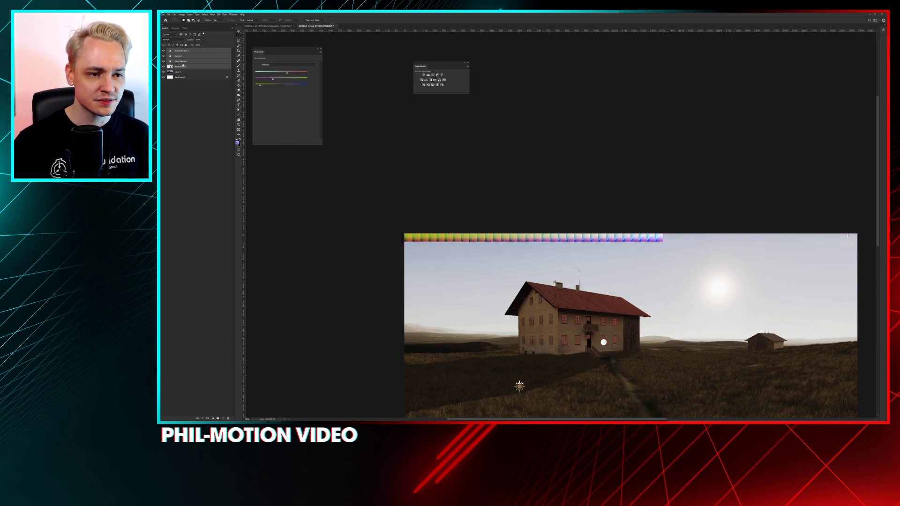
{"action": "left_click", "coordinate": [183, 68]}
{"action": "left_click_drag", "start_coordinate": [404, 233], "coordinate": [663, 241]}
Draw a rectangular selection that exactly encloses the whole LUT strip, from its last tile back to its first
{"action": "key", "text": "ctrl+plus"}
{"action": "key", "text": "ctrl+plus"}
{"action": "key", "text": "ctrl+plus"}
{"action": "key", "text": "ctrl+plus"}
{"action": "scroll", "coordinate": [583, 315], "scroll_direction": "up", "scroll_amount": 1, "text": "alt"}
{"action": "left_click_drag", "start_coordinate": [656, 330], "coordinate": [296, 294]}
{"action": "left_click_drag", "start_coordinate": [675, 345], "coordinate": [528, 336]}
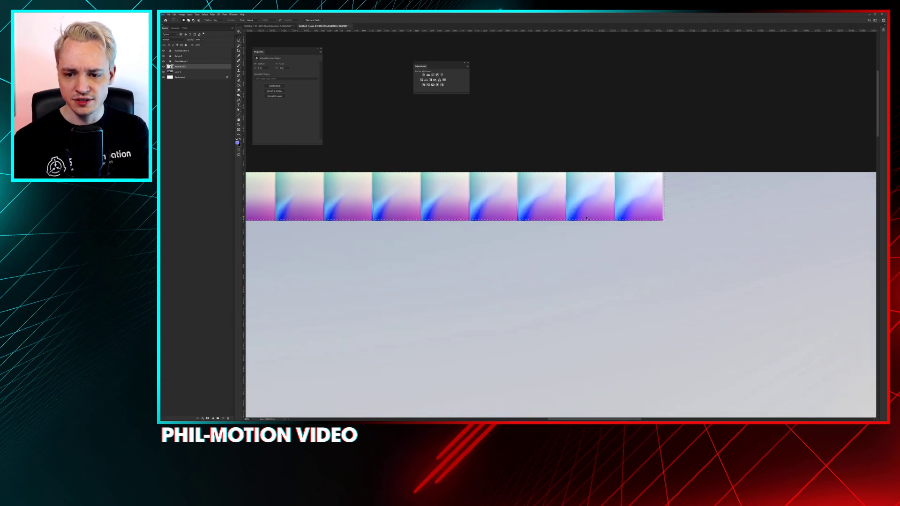
{"action": "scroll", "coordinate": [586, 218], "scroll_direction": "up", "scroll_amount": 1, "text": "alt"}
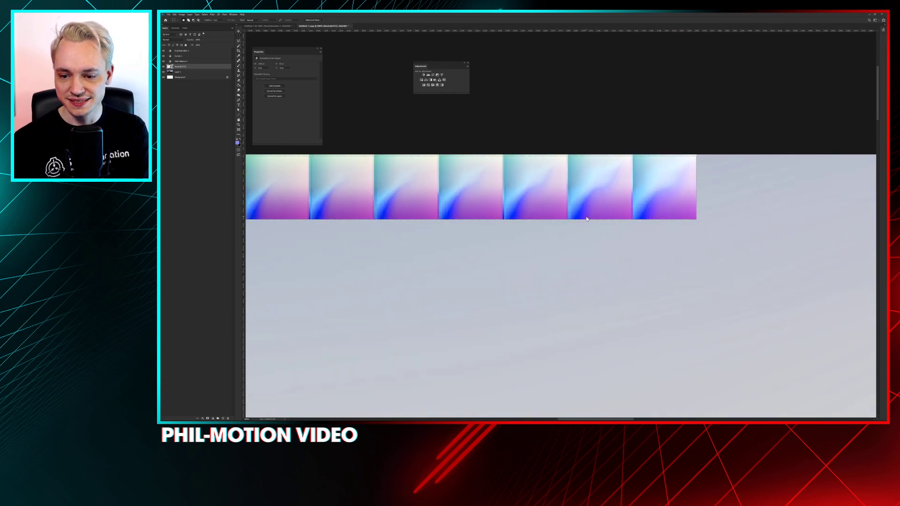
{"action": "left_click_drag", "start_coordinate": [694, 155], "coordinate": [462, 153]}
{"action": "left_click_drag", "start_coordinate": [699, 154], "coordinate": [697, 229], "text": "alt"}
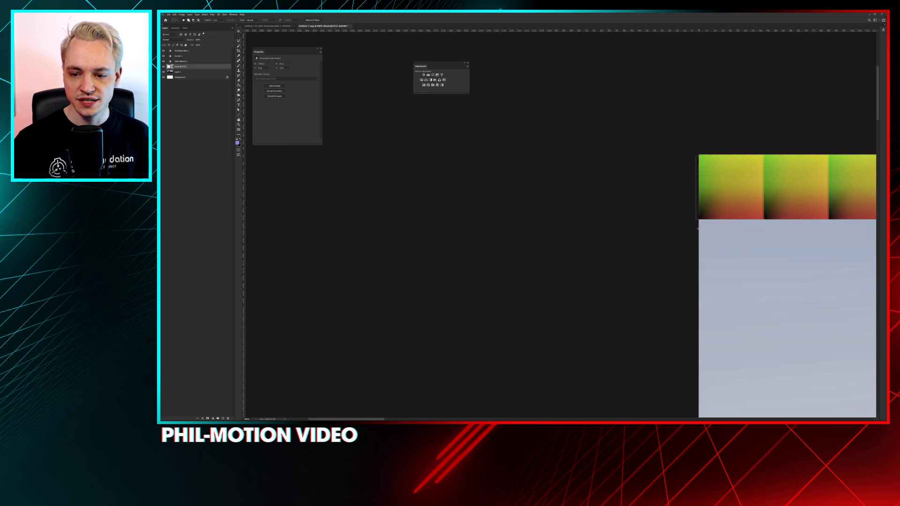
{"action": "left_click_drag", "start_coordinate": [698, 154], "coordinate": [692, 235], "text": "alt"}
{"action": "left_click_drag", "start_coordinate": [662, 187], "coordinate": [409, 184]}
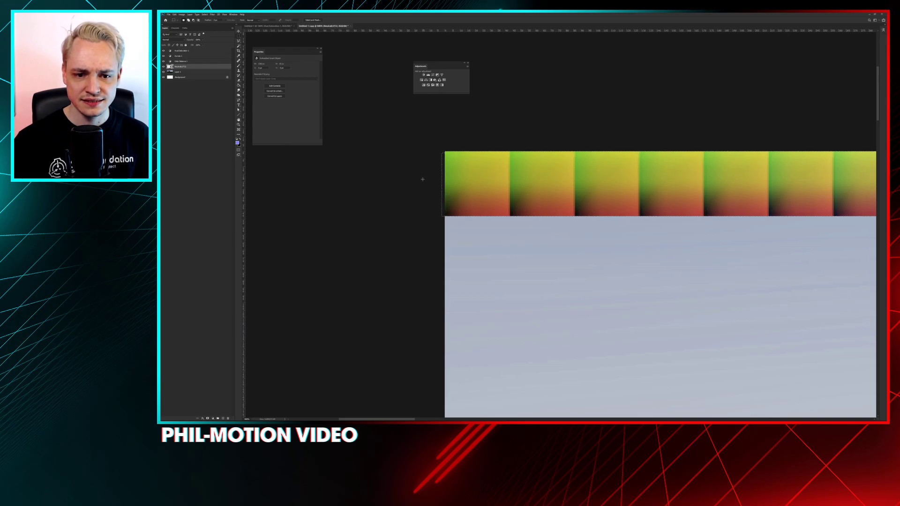
Crop the document copy to the rectangular selection around the LUT strip
{"action": "left_click", "coordinate": [182, 14]}
{"action": "left_click", "coordinate": [197, 55]}
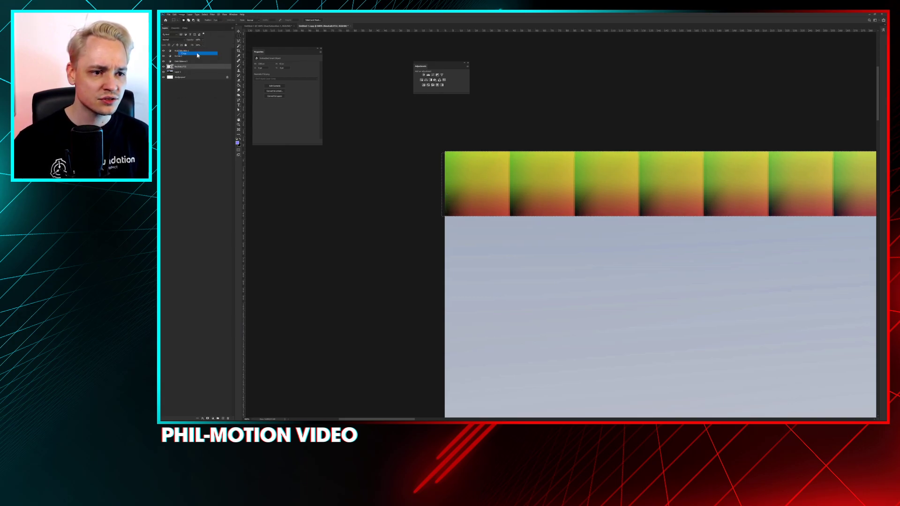
{"action": "key", "text": "ctrl+minus"}
{"action": "key", "text": "ctrl+minus"}
{"action": "key", "text": "ctrl+minus"}
{"action": "key", "text": "ctrl+minus"}
{"action": "key", "text": "ctrl+minus"}
{"action": "key", "text": "ctrl+minus"}
{"action": "key", "text": "ctrl+minus"}
{"action": "key", "text": "ctrl+minus"}
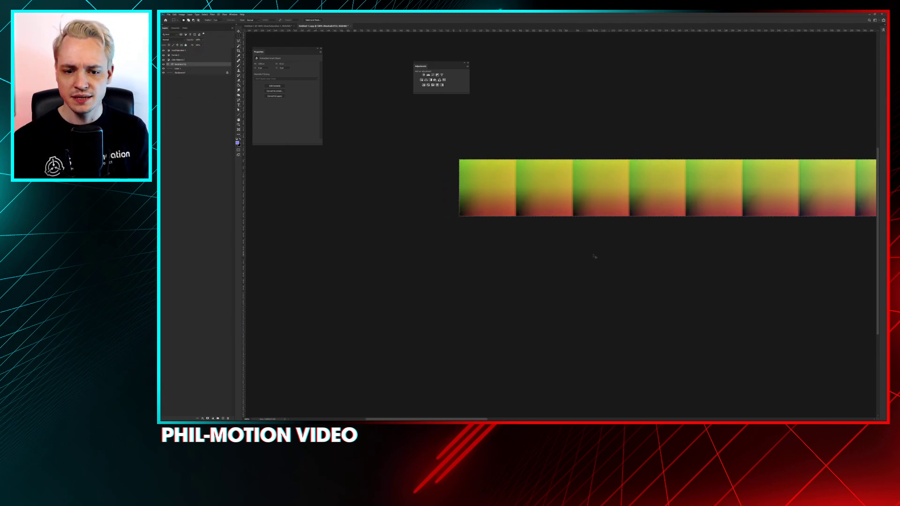
{"action": "left_click_drag", "start_coordinate": [622, 182], "coordinate": [603, 180]}
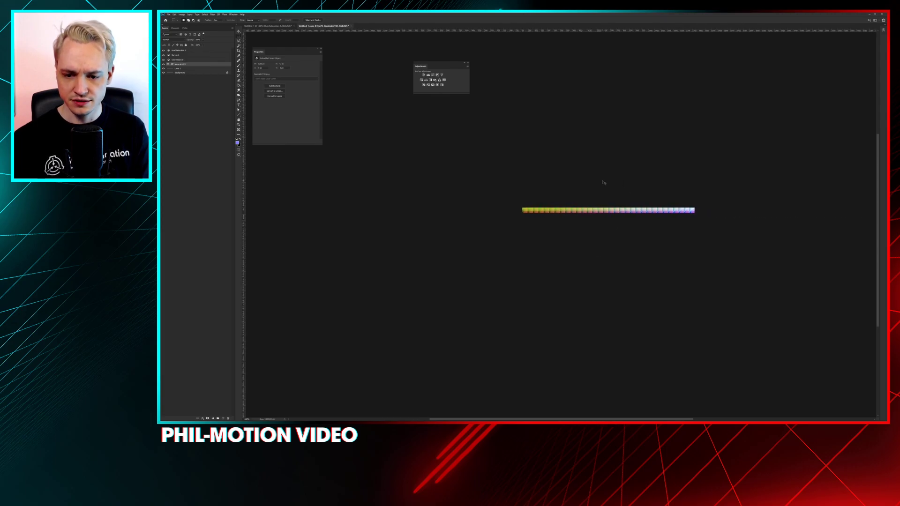
Save the cropped LUT strip as Untitled-1 copy and import the file into the Phi assets folder in Unity
{"action": "key", "text": "ctrl+plus"}
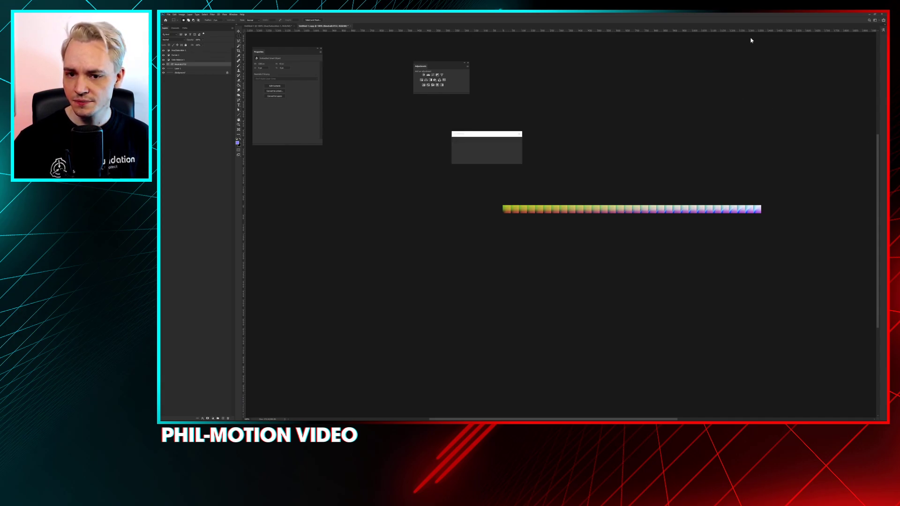
{"action": "key", "text": "Return"}
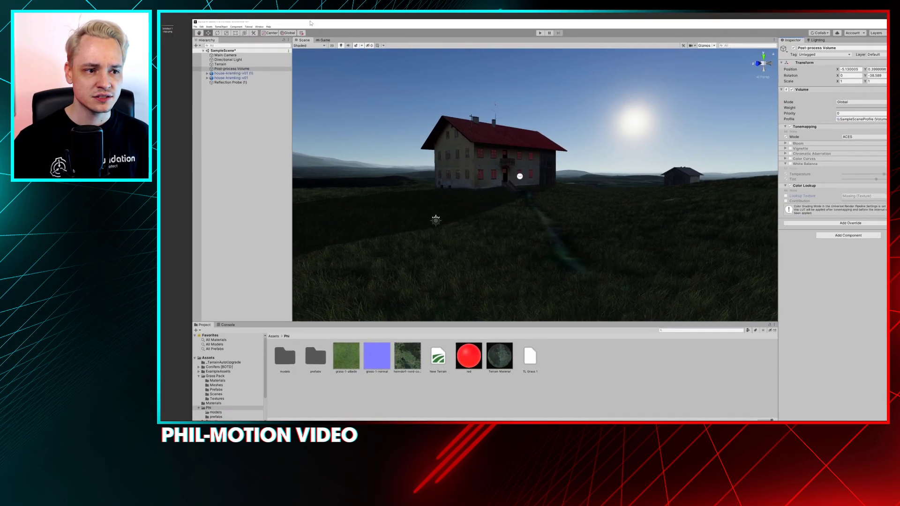
{"action": "left_click_drag", "start_coordinate": [168, 29], "coordinate": [575, 368]}
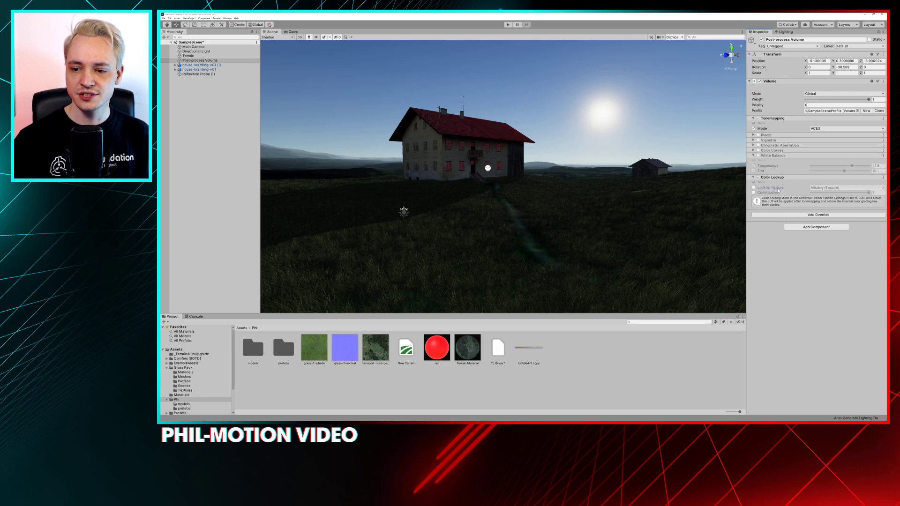
Enable the Lookup Texture setting of the Color Lookup override and assign the Untitled-1 copy texture to it
{"action": "left_click", "coordinate": [753, 188]}
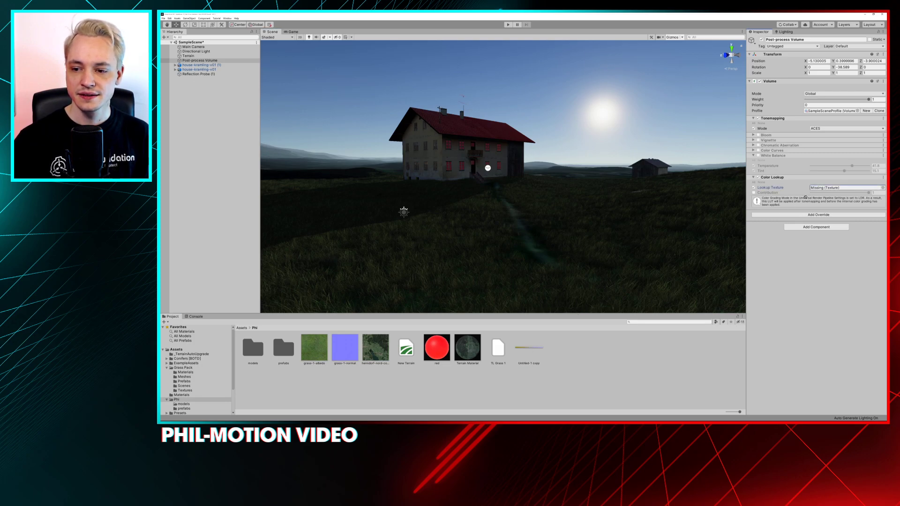
{"action": "left_click_drag", "start_coordinate": [818, 191], "coordinate": [818, 190]}
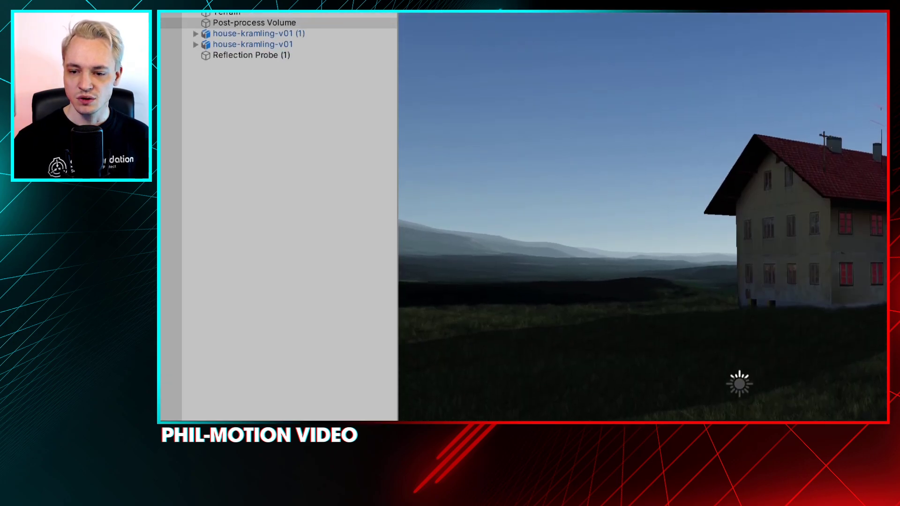
{"action": "key", "text": "w"}
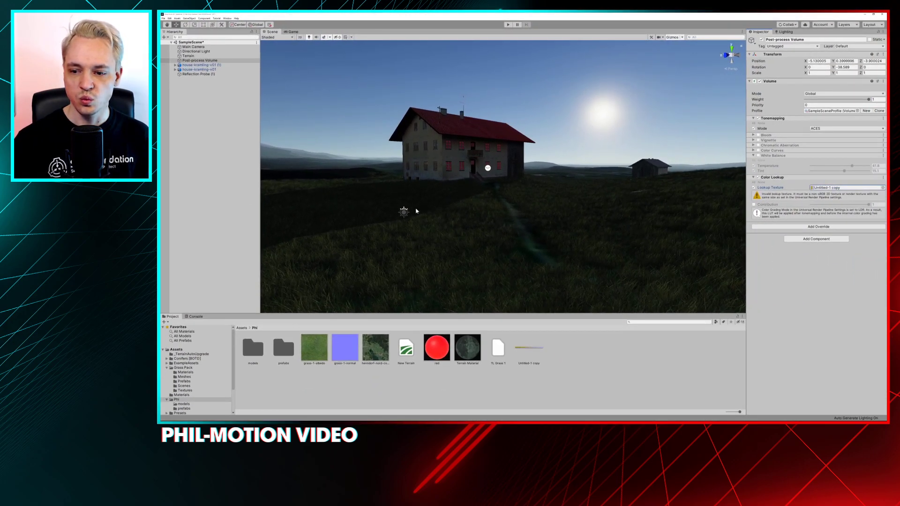
{"action": "scroll", "coordinate": [576, 254], "scroll_direction": "down", "scroll_amount": 1}
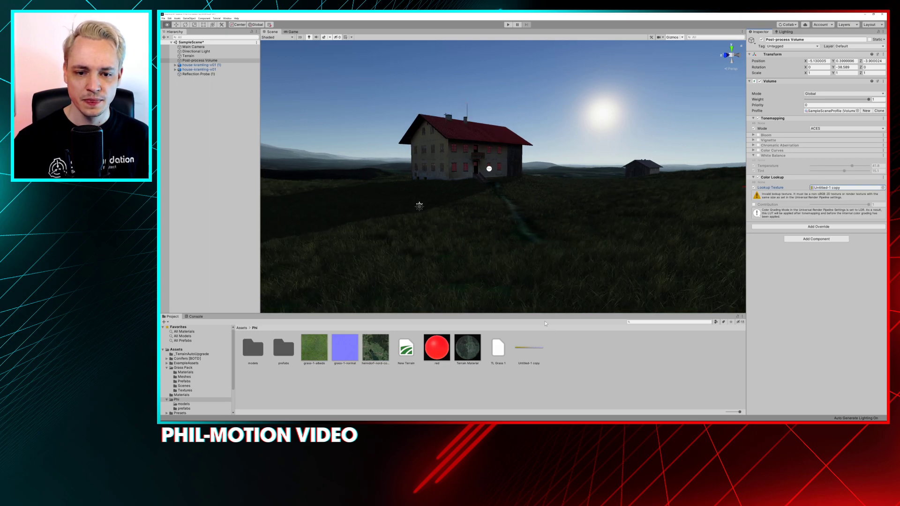
Switch back to Photoshop and merge all layers of the cropped LUT document into a single background layer
{"action": "key", "text": "alt+Tab"}
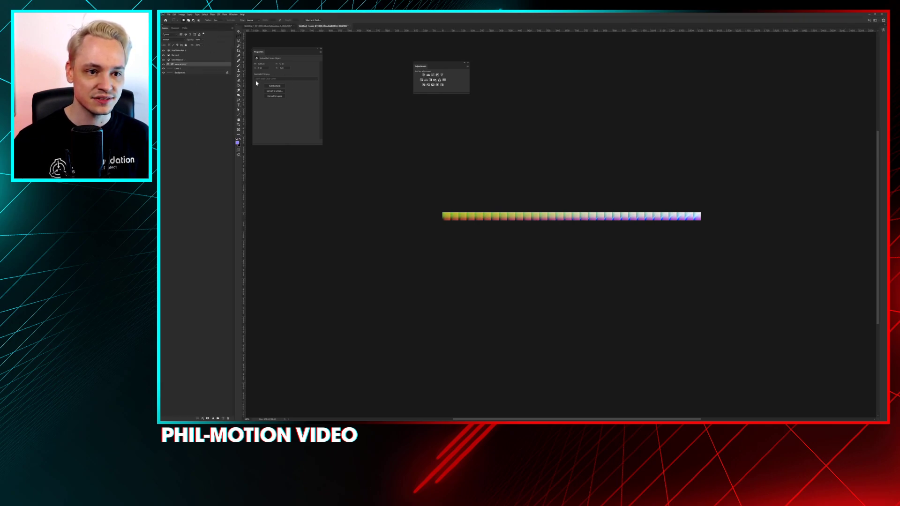
{"action": "left_click", "coordinate": [276, 85]}
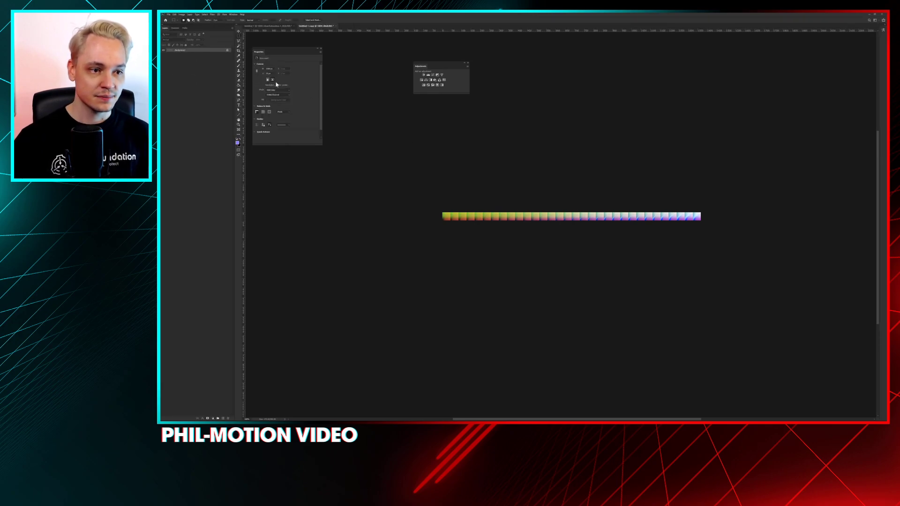
{"action": "left_click", "coordinate": [175, 14]}
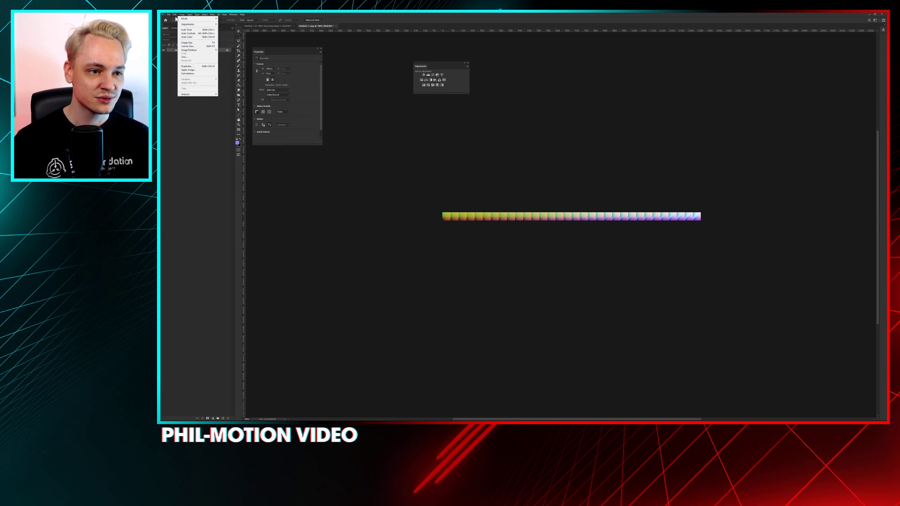
{"action": "left_click", "coordinate": [204, 145]}
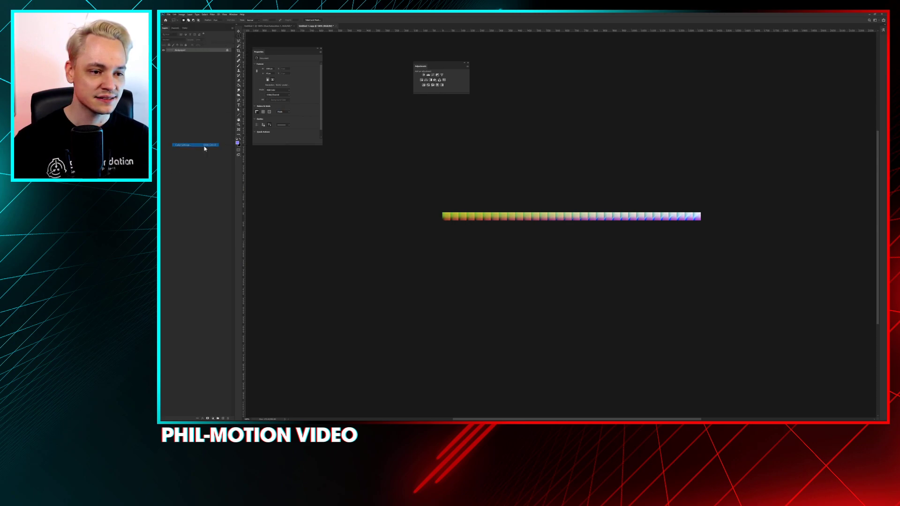
{"action": "left_click", "coordinate": [497, 117]}
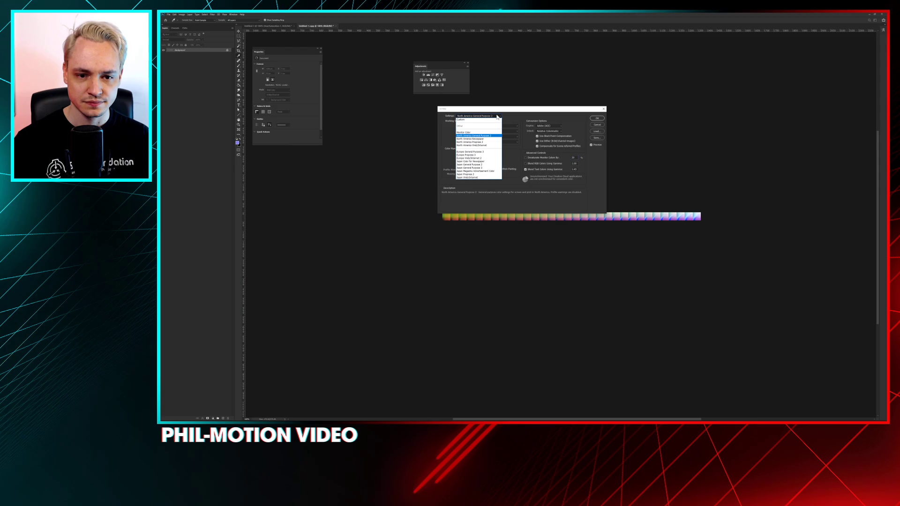
{"action": "left_click", "coordinate": [496, 120]}
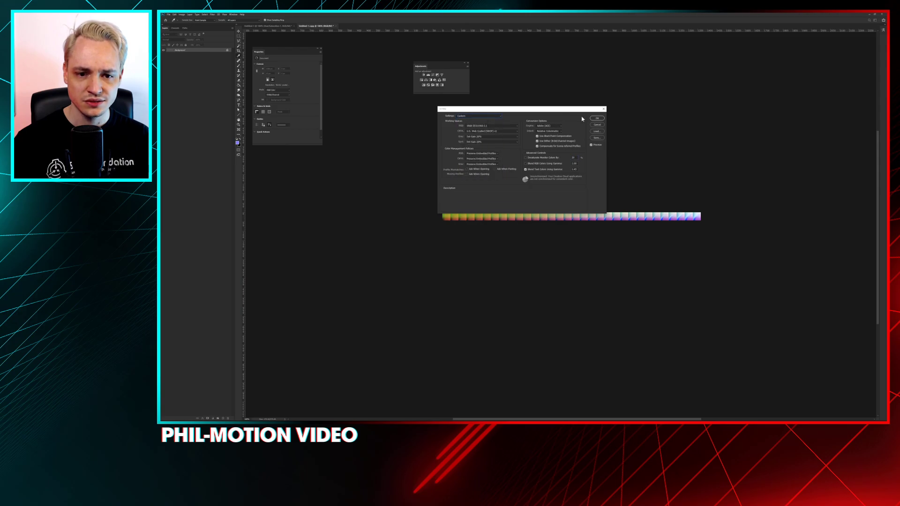
{"action": "left_click", "coordinate": [492, 128]}
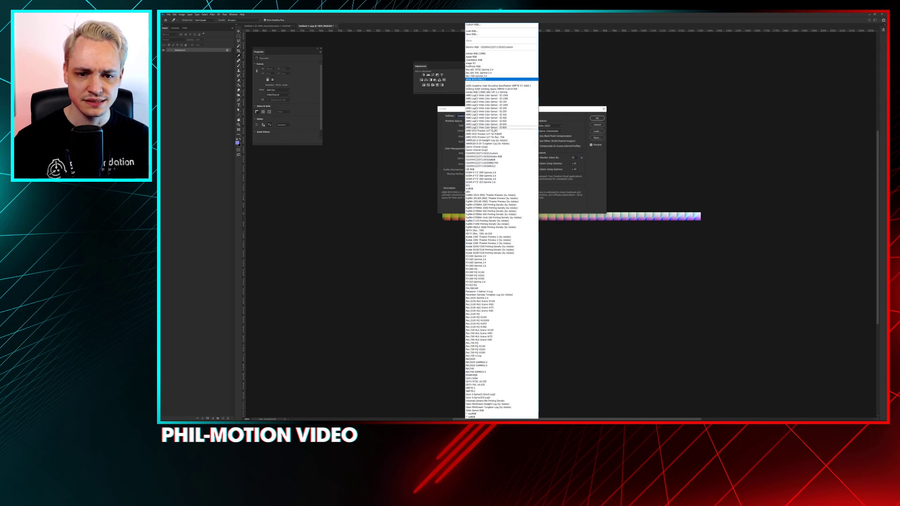
{"action": "left_click", "coordinate": [554, 101]}
{"action": "left_click", "coordinate": [596, 125]}
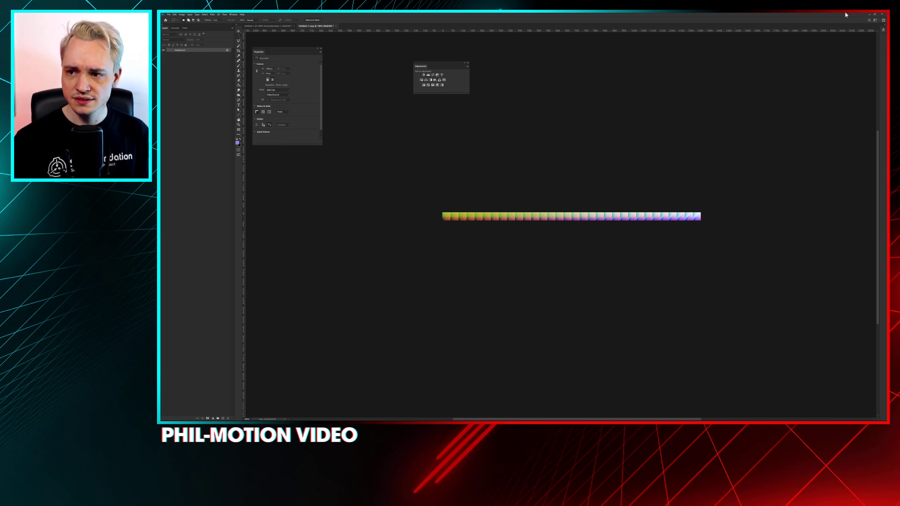
Switch back to Unity, disable sRGB (Color Texture) for the Untitled-1 copy texture, keep its type at Default, and apply the import settings
{"action": "left_click", "coordinate": [870, 15]}
{"action": "left_click", "coordinate": [540, 351]}
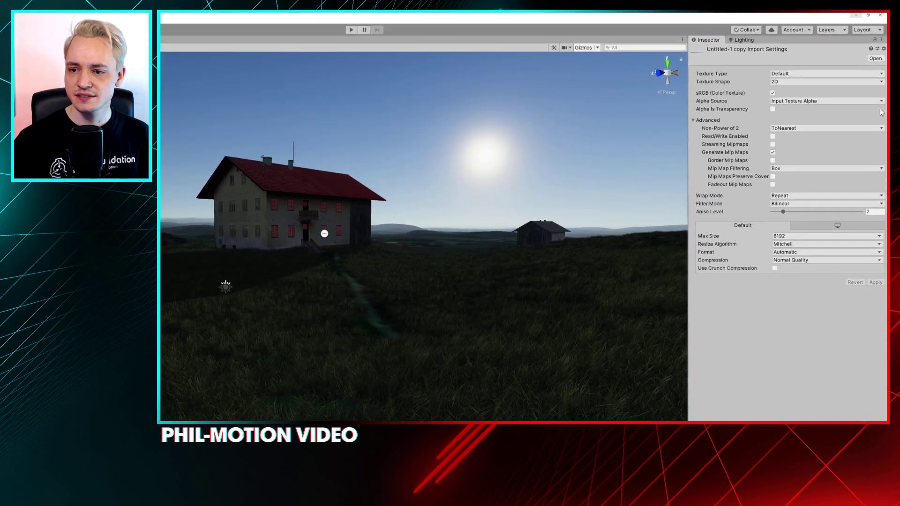
{"action": "left_click", "coordinate": [771, 94]}
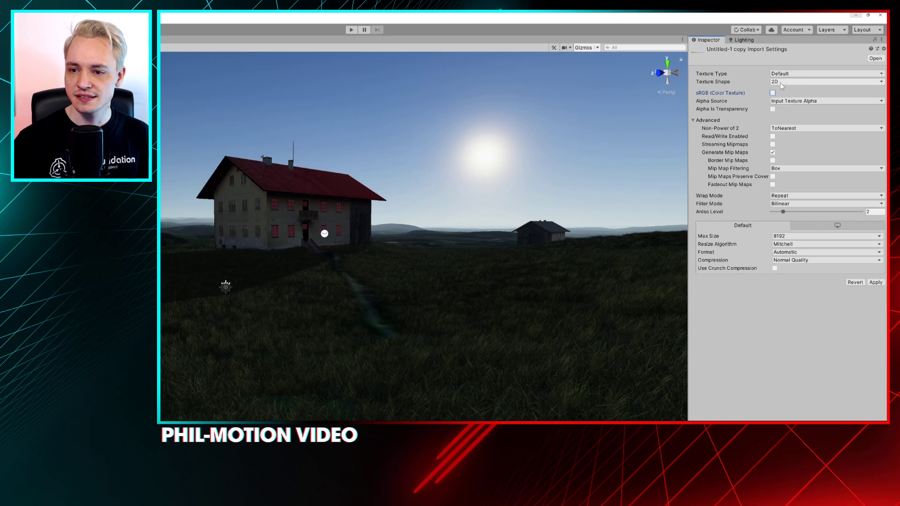
{"action": "left_click", "coordinate": [784, 74]}
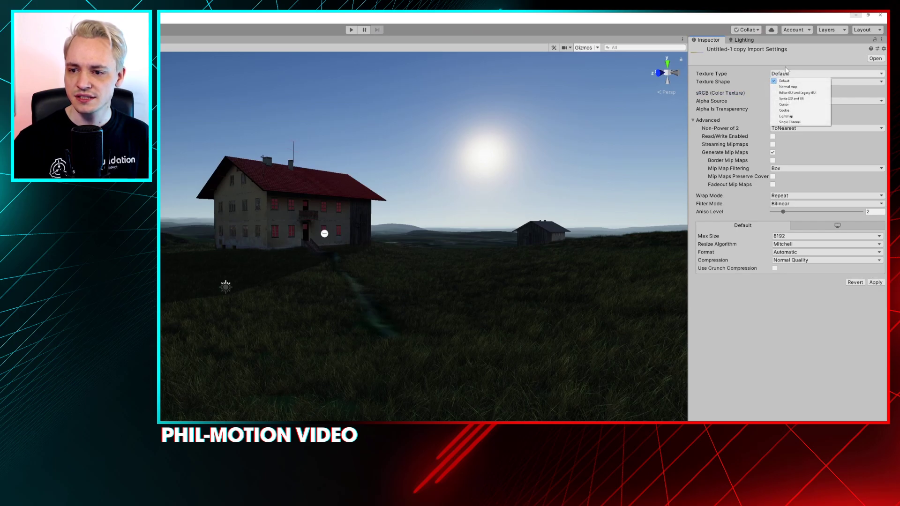
{"action": "left_click", "coordinate": [784, 81]}
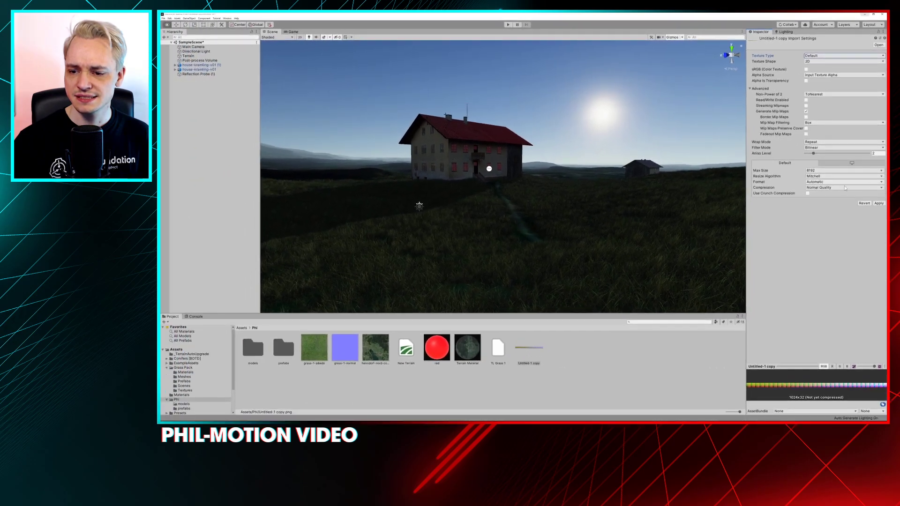
{"action": "left_click", "coordinate": [879, 204]}
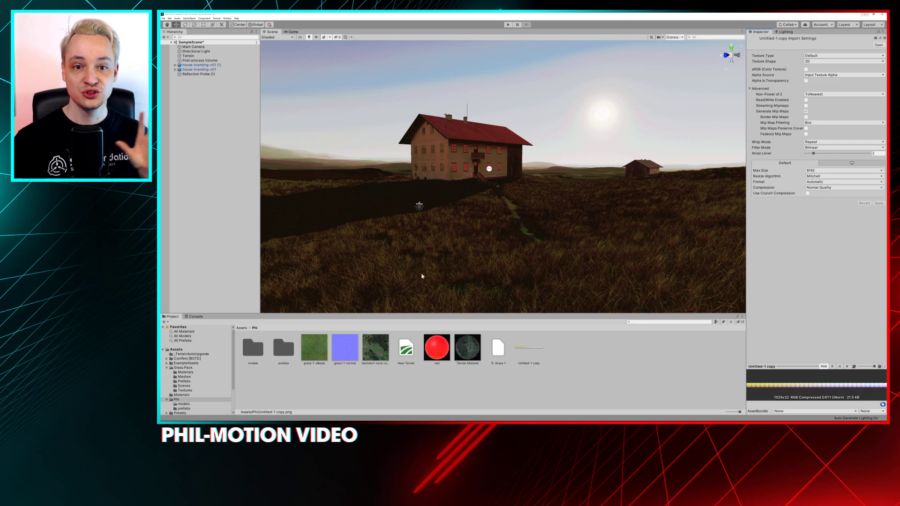
Select the Post-process Volume and toggle its Color Lookup override to compare the scene with and without the LUT
{"action": "left_click", "coordinate": [213, 57]}
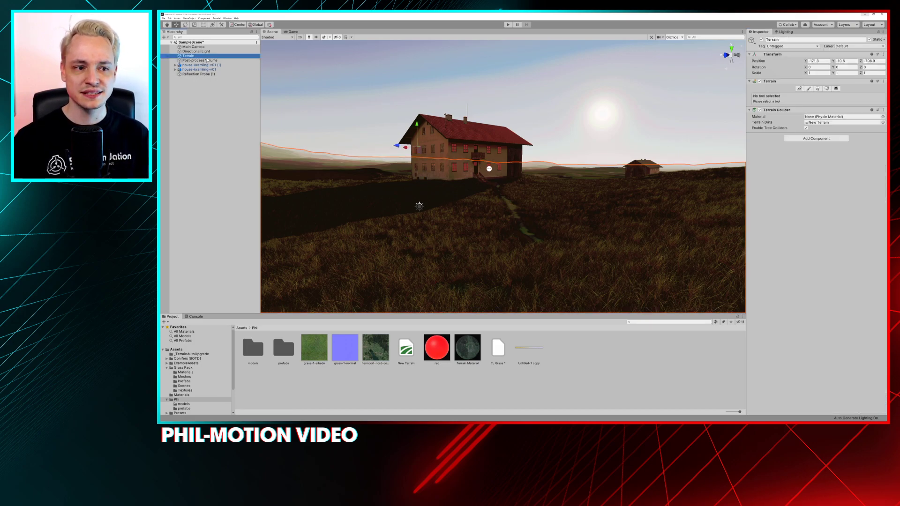
{"action": "left_click", "coordinate": [192, 60]}
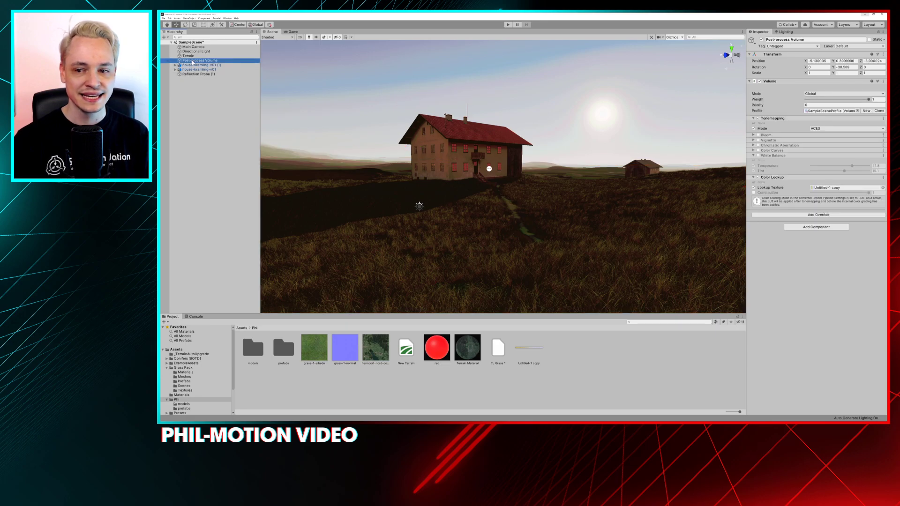
{"action": "left_click", "coordinate": [757, 177]}
{"action": "left_click", "coordinate": [758, 177]}
{"action": "left_click", "coordinate": [758, 177]}
{"action": "left_click", "coordinate": [758, 177]}
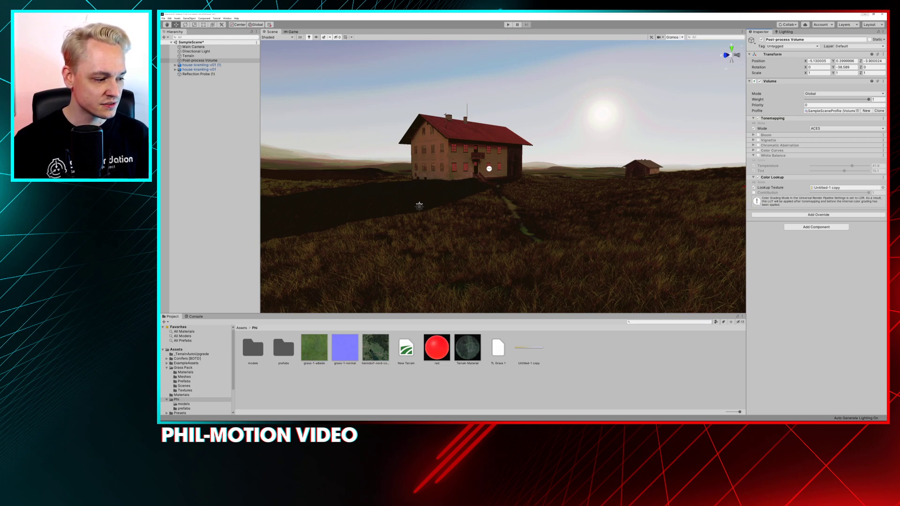
Compare the Unity scene with the original graded Photoshop document by placing the Unity window beneath the image, and restore the window
{"action": "key", "text": "alt+Tab"}
{"action": "key", "text": "alt+Tab"}
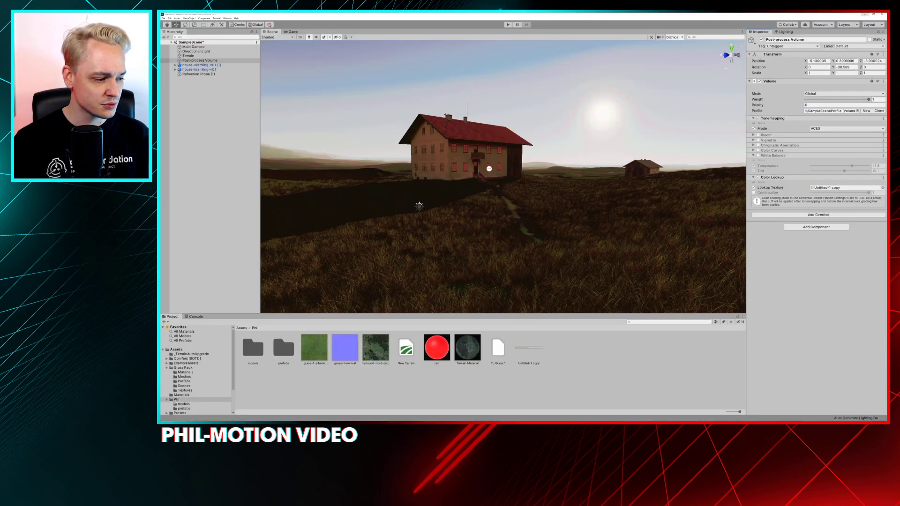
{"action": "key", "text": "alt+Tab"}
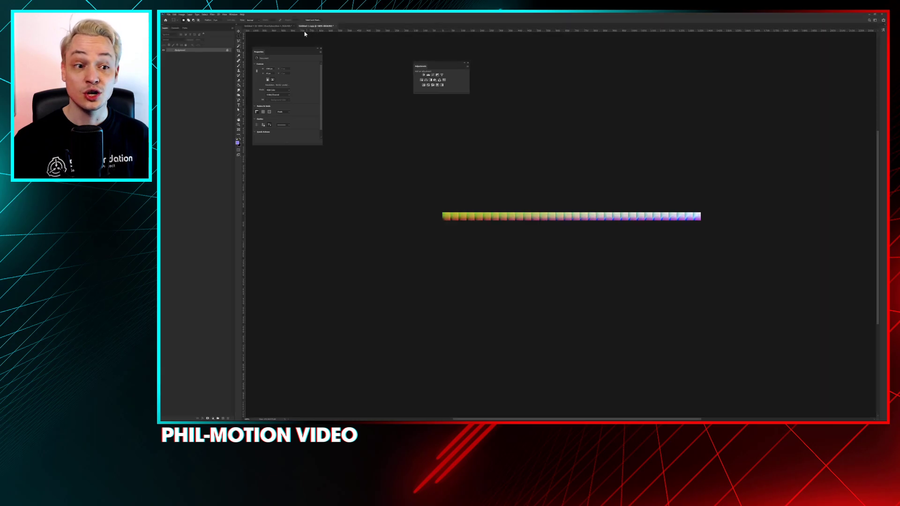
{"action": "left_click", "coordinate": [282, 27]}
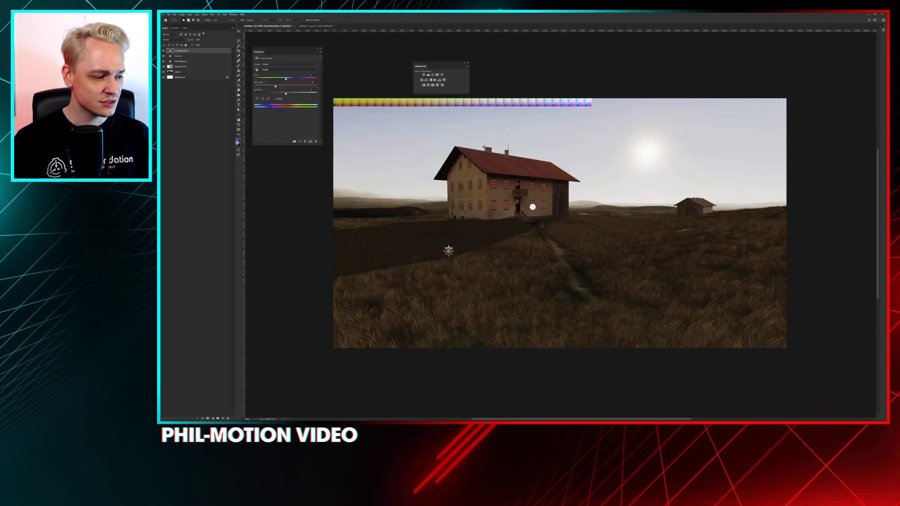
{"action": "key", "text": "alt+Tab"}
{"action": "left_click_drag", "start_coordinate": [623, 23], "coordinate": [626, 217]}
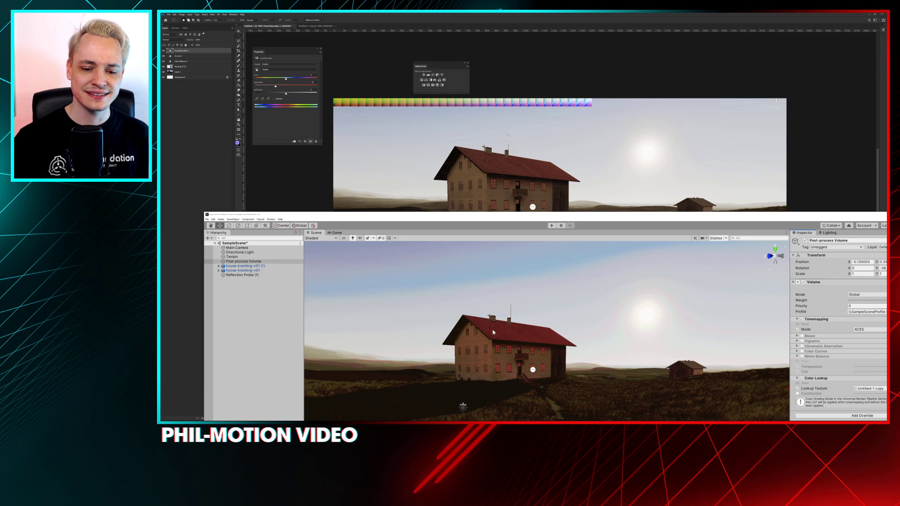
{"action": "left_click_drag", "start_coordinate": [524, 214], "coordinate": [499, 14]}
Examine the LUT-graded scene from several angles, including the farmhouse's other sides and the sky, and return to the sunlit front view
{"action": "left_click_drag", "start_coordinate": [396, 160], "coordinate": [525, 171], "text": "alt"}
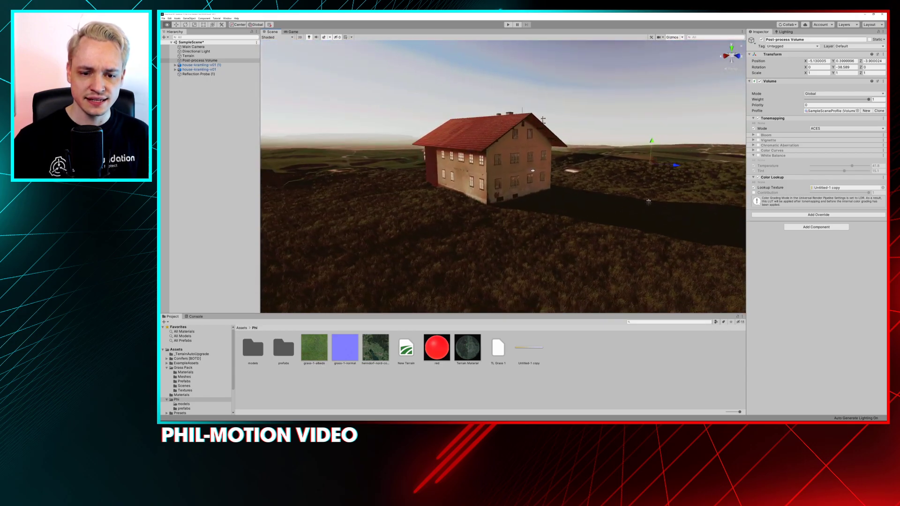
{"action": "scroll", "coordinate": [426, 203], "scroll_direction": "up", "scroll_amount": 6}
{"action": "left_click_drag", "start_coordinate": [426, 202], "coordinate": [584, 191], "text": "alt"}
{"action": "scroll", "coordinate": [561, 207], "scroll_direction": "up", "scroll_amount": 3}
{"action": "scroll", "coordinate": [561, 207], "scroll_direction": "down", "scroll_amount": 2}
{"action": "left_click_drag", "start_coordinate": [459, 164], "coordinate": [463, 164], "text": "alt"}
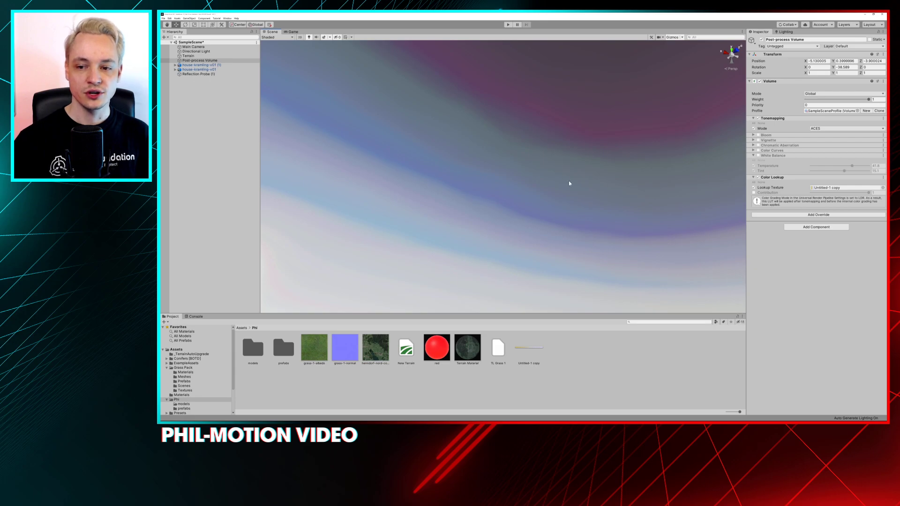
{"action": "left_click_drag", "start_coordinate": [577, 177], "coordinate": [572, 206], "text": "alt"}
{"action": "left_click_drag", "start_coordinate": [506, 206], "coordinate": [482, 213], "text": "alt"}
{"action": "middle_click_drag", "start_coordinate": [483, 214], "coordinate": [539, 141], "text": "alt"}
{"action": "left_click_drag", "start_coordinate": [539, 140], "coordinate": [514, 185], "text": "alt"}
{"action": "right_click_drag", "start_coordinate": [515, 185], "coordinate": [487, 211], "text": "alt"}
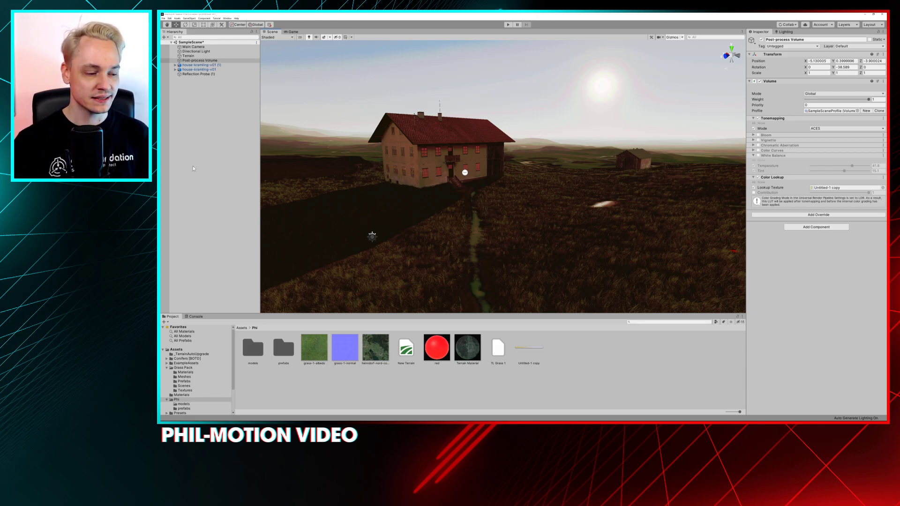
{"action": "left_click_drag", "start_coordinate": [485, 217], "coordinate": [494, 208], "text": "alt"}
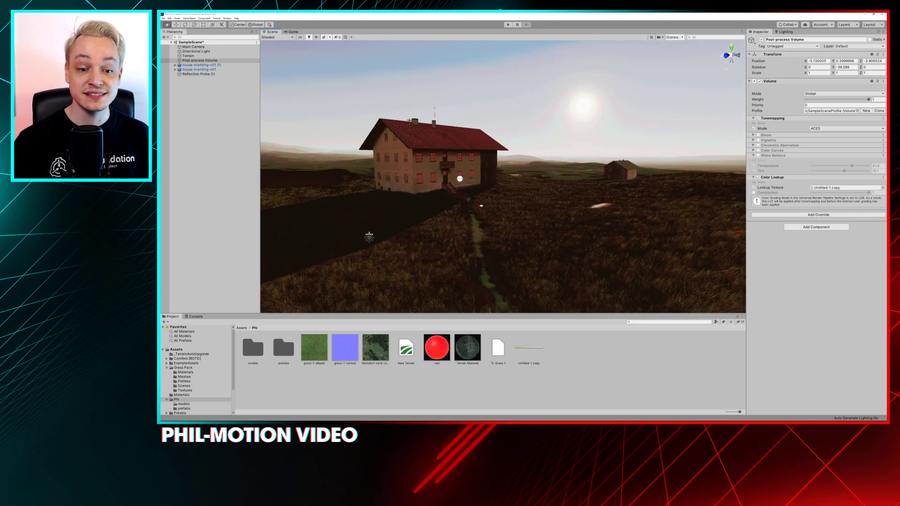
{"action": "middle_click_drag", "start_coordinate": [495, 208], "coordinate": [514, 194]}
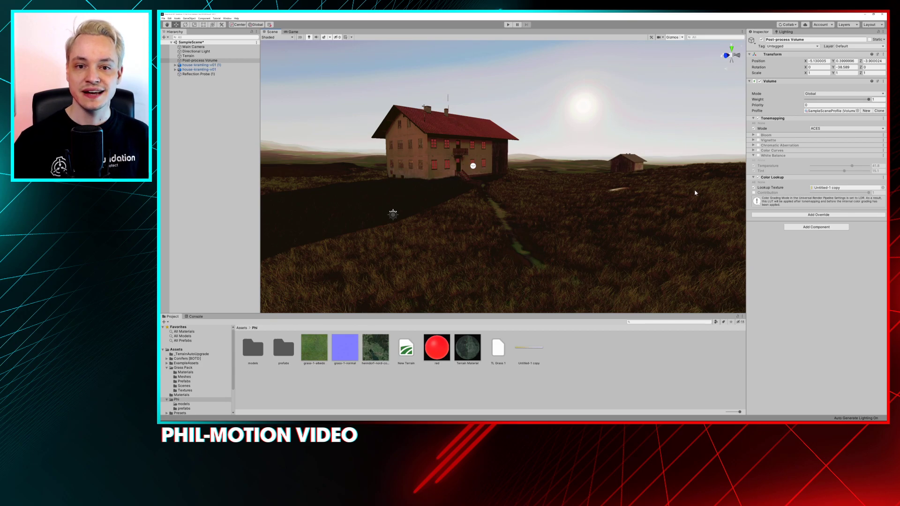
Enable the Contribution setting of the Color Lookup override and lower it to 0.63
{"action": "left_click", "coordinate": [753, 192]}
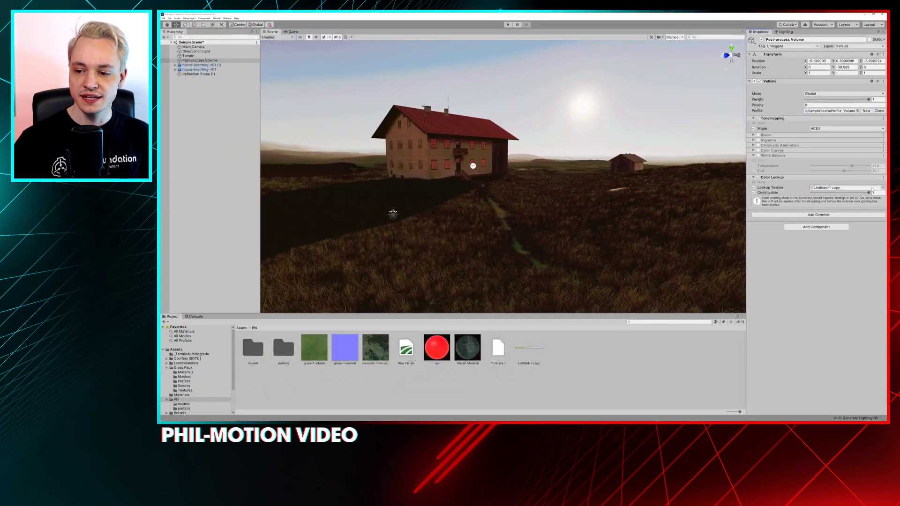
{"action": "left_click_drag", "start_coordinate": [868, 192], "coordinate": [847, 198]}
{"action": "mouse_move", "coordinate": [683, 190]}
{"action": "left_mouse_down", "text": "alt"}
{"action": "mouse_move", "coordinate": [727, 193]}
{"action": "mouse_move", "coordinate": [693, 194]}
{"action": "left_mouse_up", "text": "alt"}
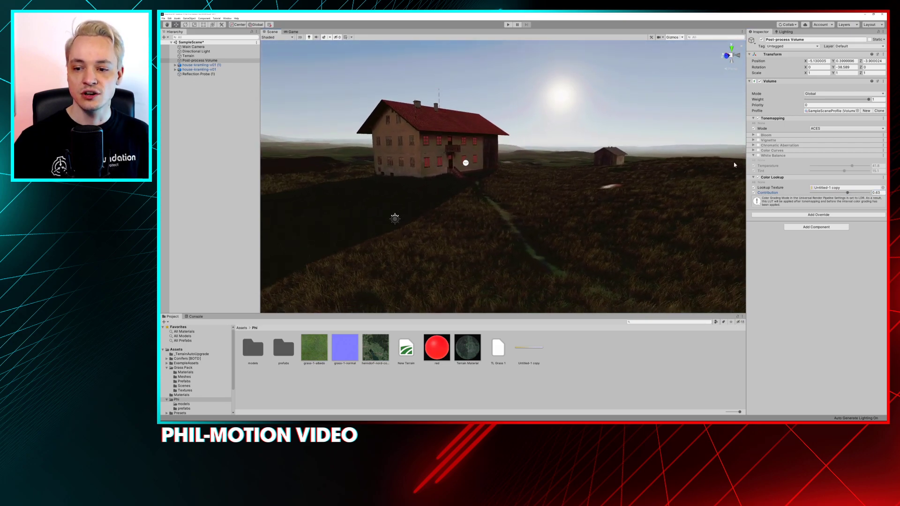
Toggle the Color Lookup override repeatedly to compare the scene with and without the weakened LUT
{"action": "left_click", "coordinate": [757, 178]}
{"action": "left_click", "coordinate": [758, 178]}
{"action": "left_click", "coordinate": [757, 177]}
{"action": "left_click", "coordinate": [758, 178]}
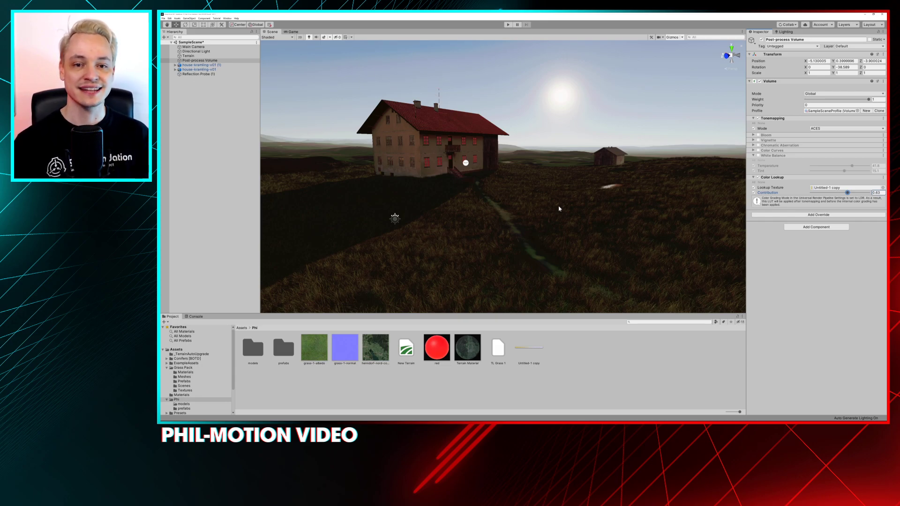
Leave Unity and switch to the browser to view the NeutralLUT32.png page in Unity's Bitbucket repository
{"action": "left_click", "coordinate": [867, 14]}
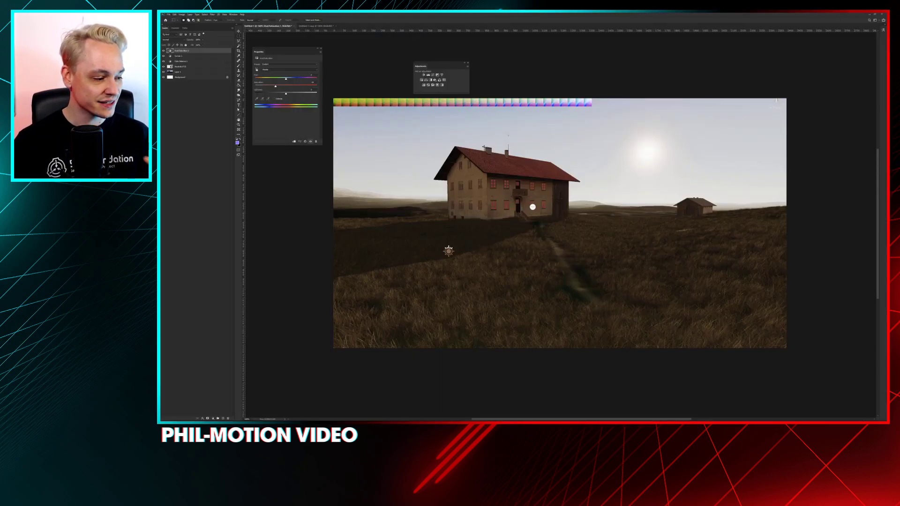
{"action": "key", "text": "alt+Tab"}
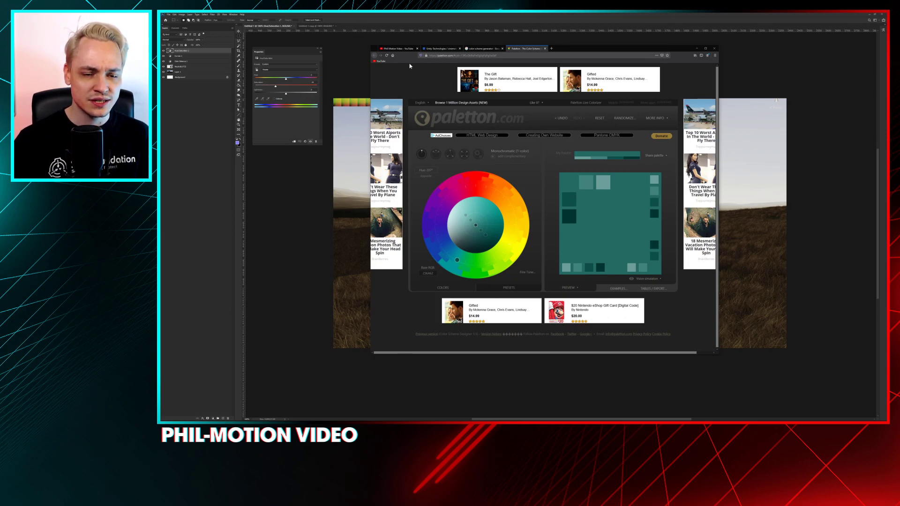
{"action": "left_click", "coordinate": [438, 48]}
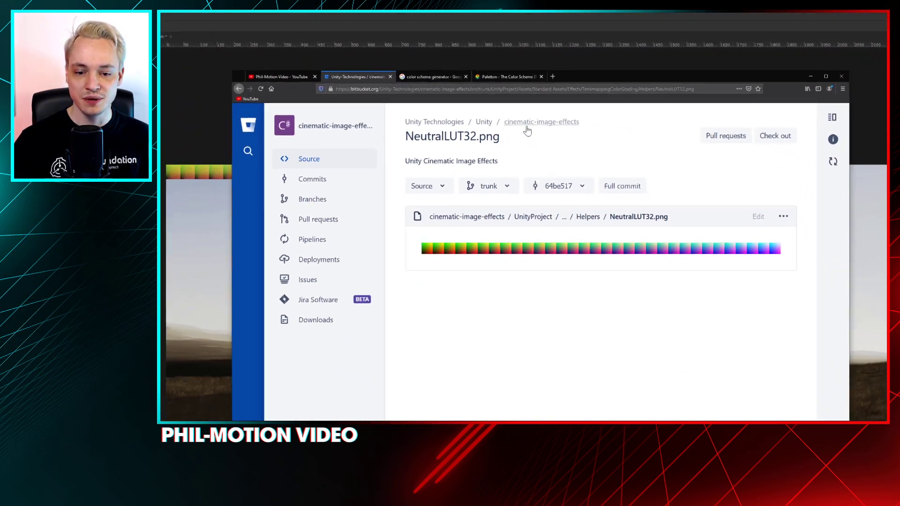
Browse the cinematic-image-effects repository from its root through UnityProject, Assets, Standard Assets, Effects and TonemappingColorGrading to the Helpers folder
{"action": "left_click", "coordinate": [524, 122]}
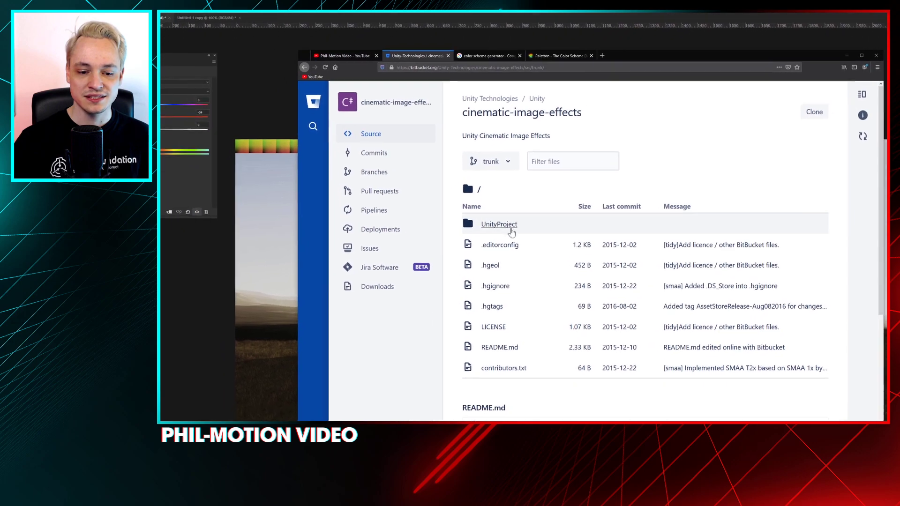
{"action": "left_click", "coordinate": [511, 230]}
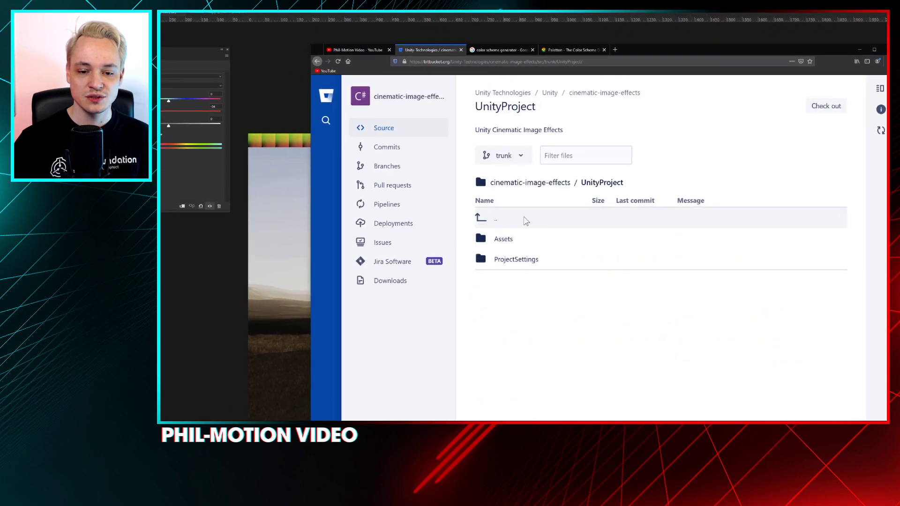
{"action": "left_click", "coordinate": [490, 245]}
{"action": "left_click", "coordinate": [532, 220]}
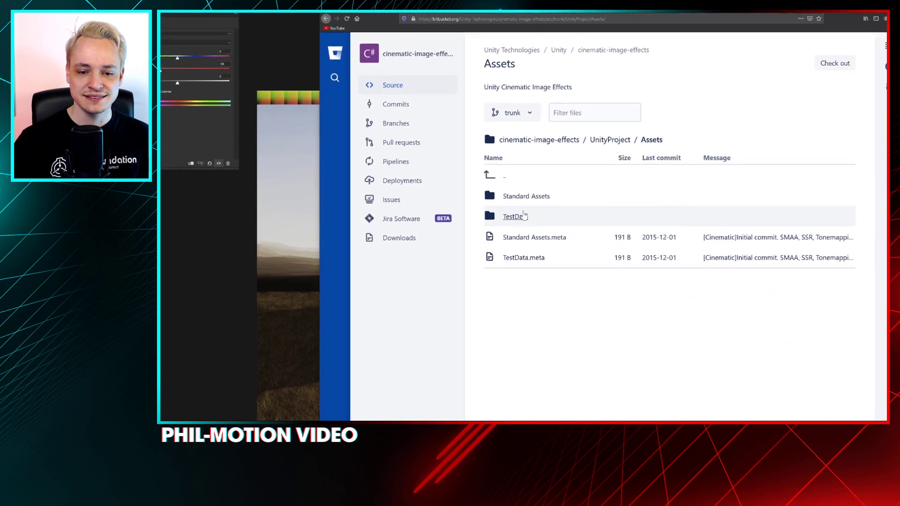
{"action": "left_click", "coordinate": [514, 208]}
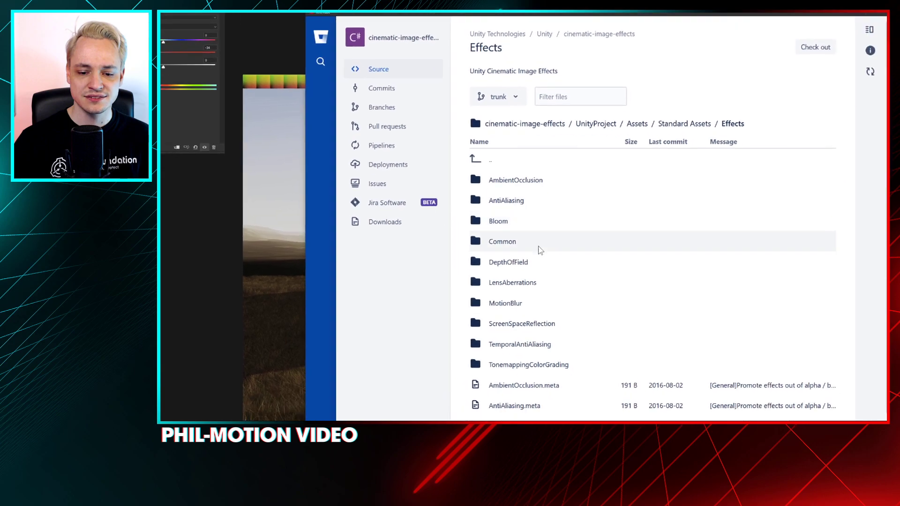
{"action": "left_click", "coordinate": [523, 216]}
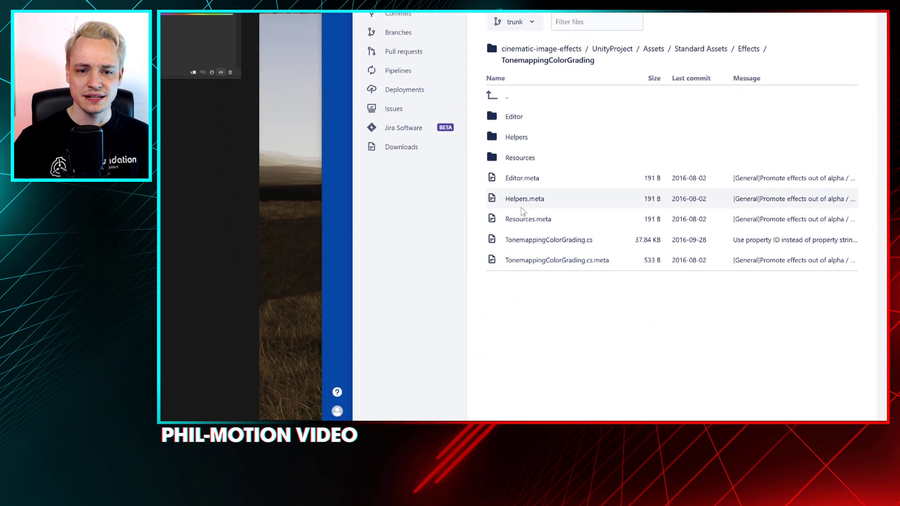
{"action": "left_click", "coordinate": [516, 136]}
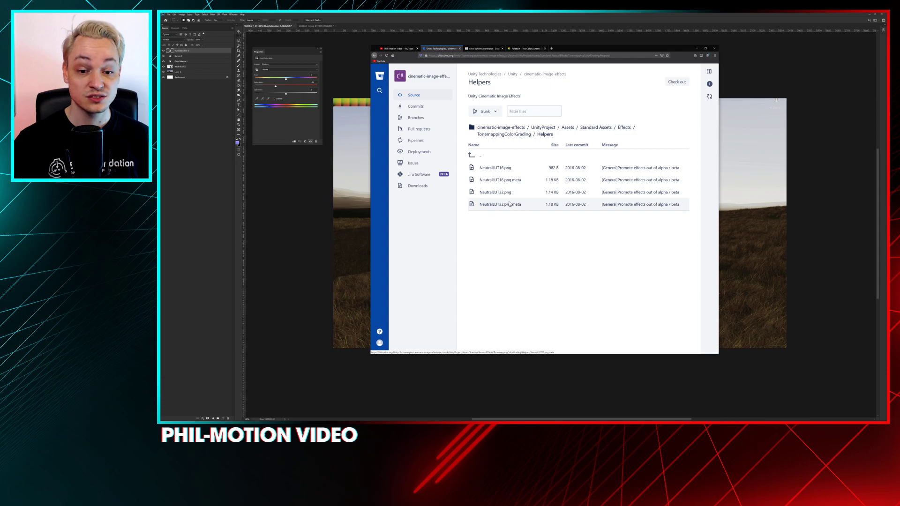
{"action": "key", "text": "ctrl+l"}
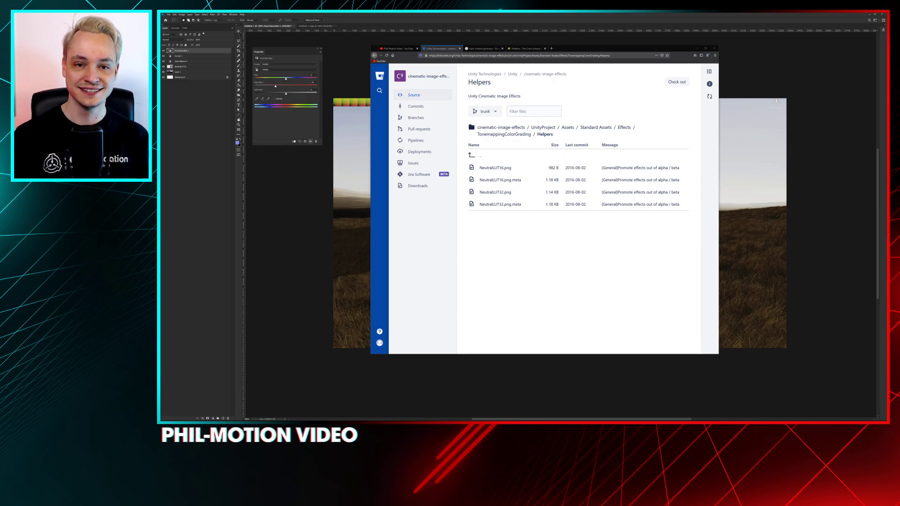
Minimize Photoshop and bring up the Paletton color scheme page in an enlarged, repositioned browser window
{"action": "left_click", "coordinate": [349, 30]}
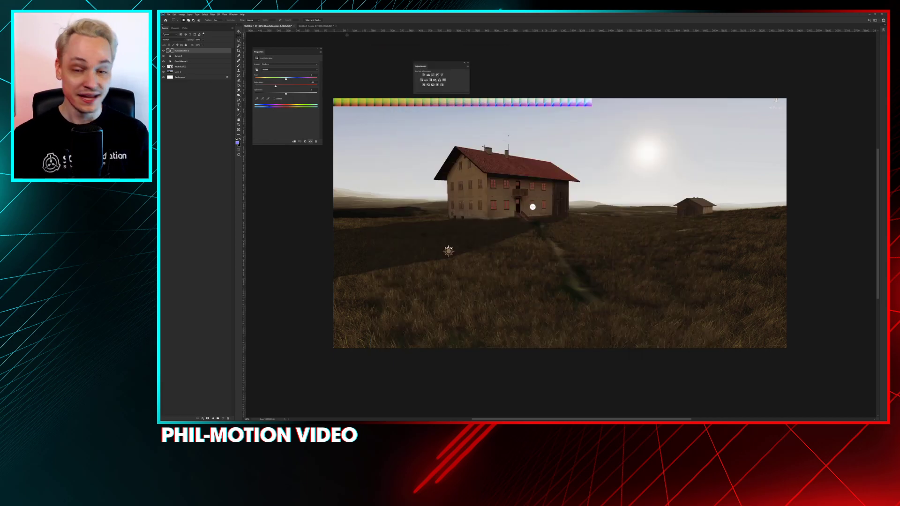
{"action": "key", "text": "Tab"}
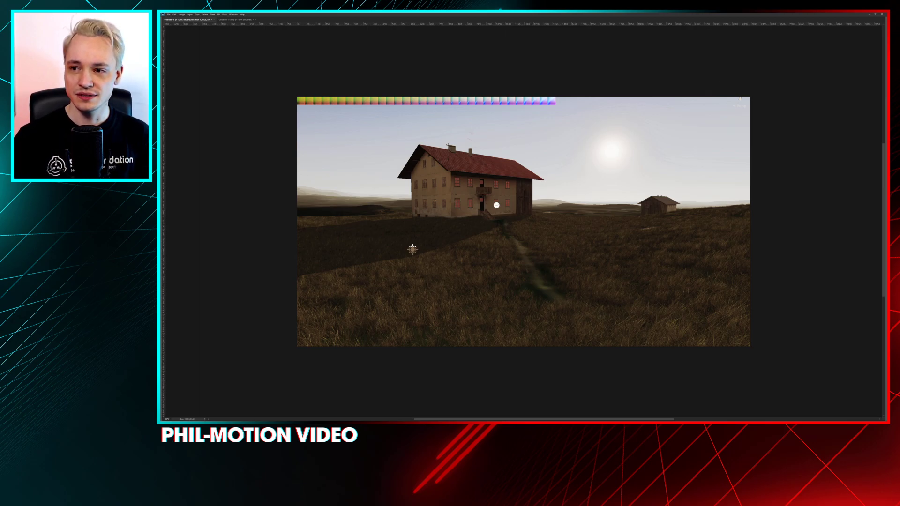
{"action": "left_click", "coordinate": [869, 14]}
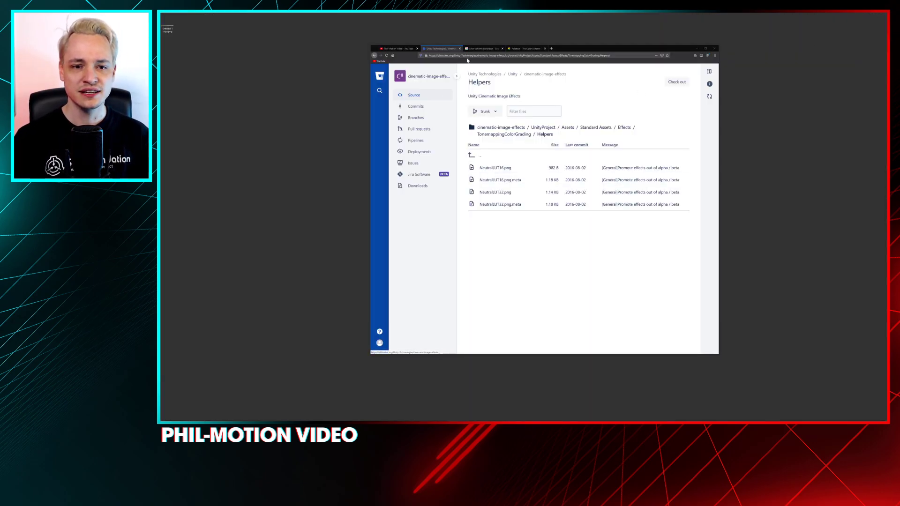
{"action": "left_click", "coordinate": [478, 49]}
{"action": "left_click", "coordinate": [528, 49]}
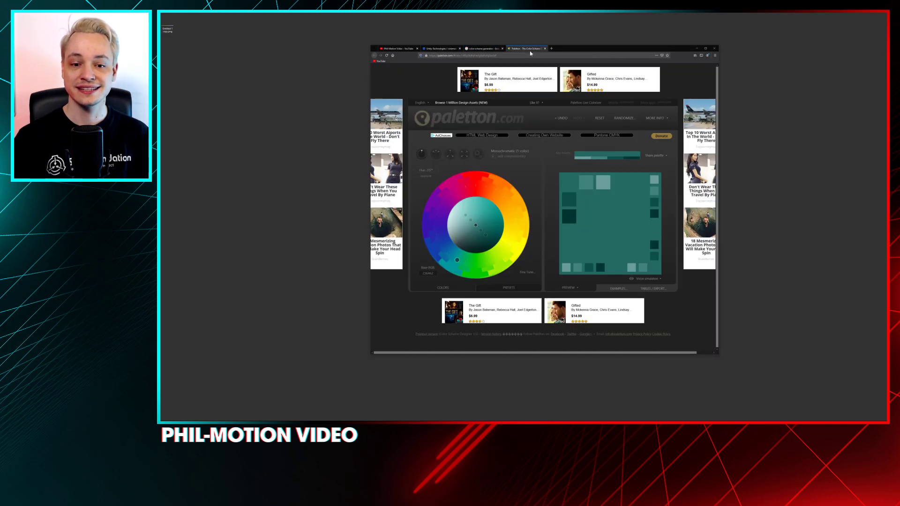
{"action": "left_click_drag", "start_coordinate": [584, 50], "coordinate": [544, 31]}
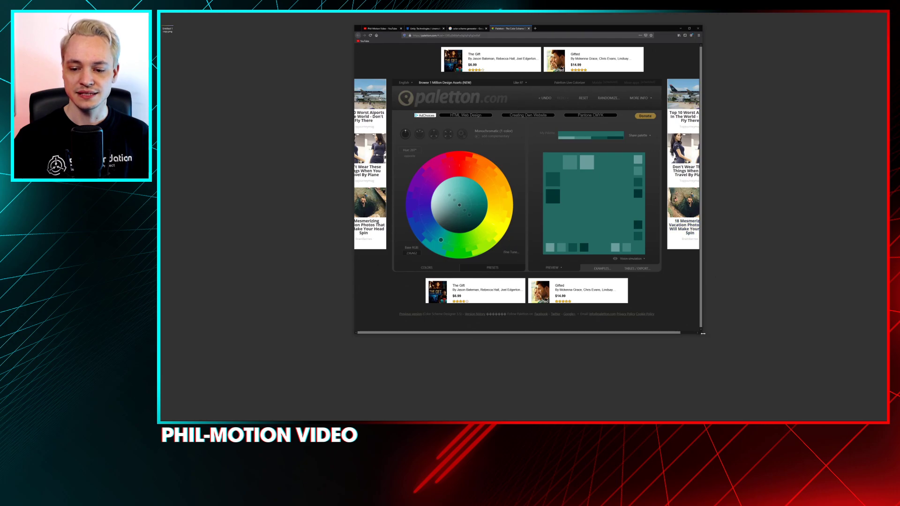
{"action": "left_click_drag", "start_coordinate": [702, 334], "coordinate": [755, 390]}
{"action": "left_click_drag", "start_coordinate": [578, 29], "coordinate": [570, 27]}
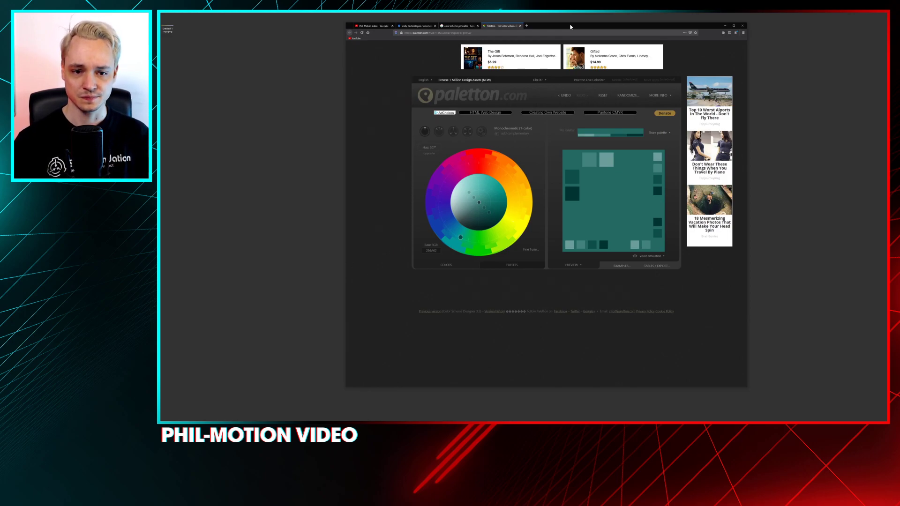
Search Google for "simon stalenhag" in a new browser tab and show the image results
{"action": "left_click", "coordinate": [527, 26]}
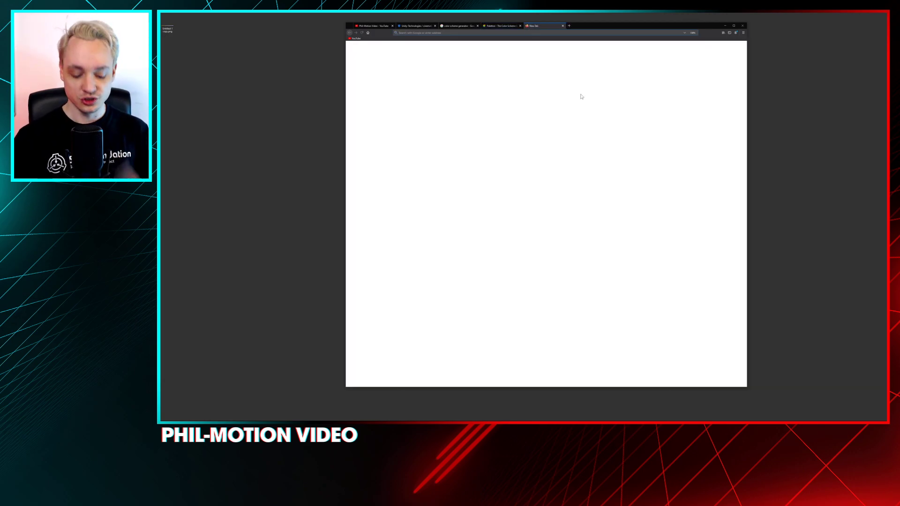
{"action": "type", "text": "simon s"}
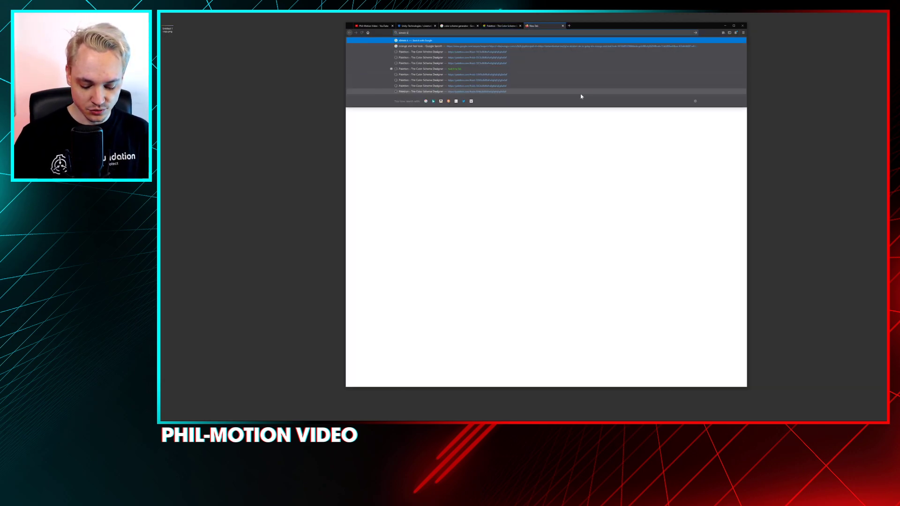
{"action": "type", "text": "talenhag"}
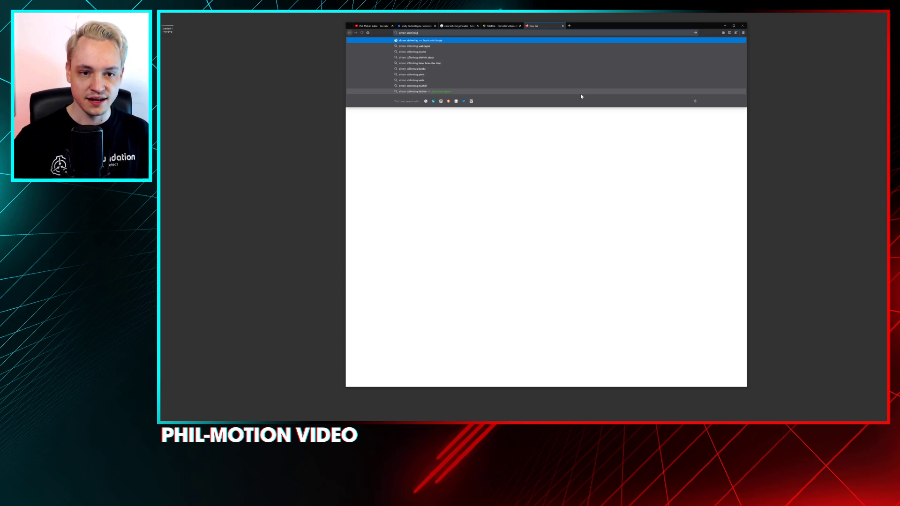
{"action": "key", "text": "Return"}
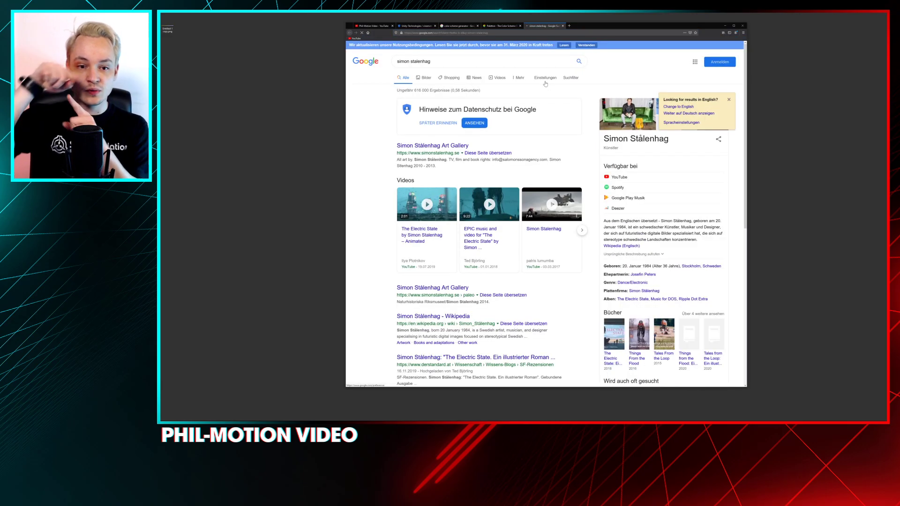
{"action": "left_click", "coordinate": [427, 149]}
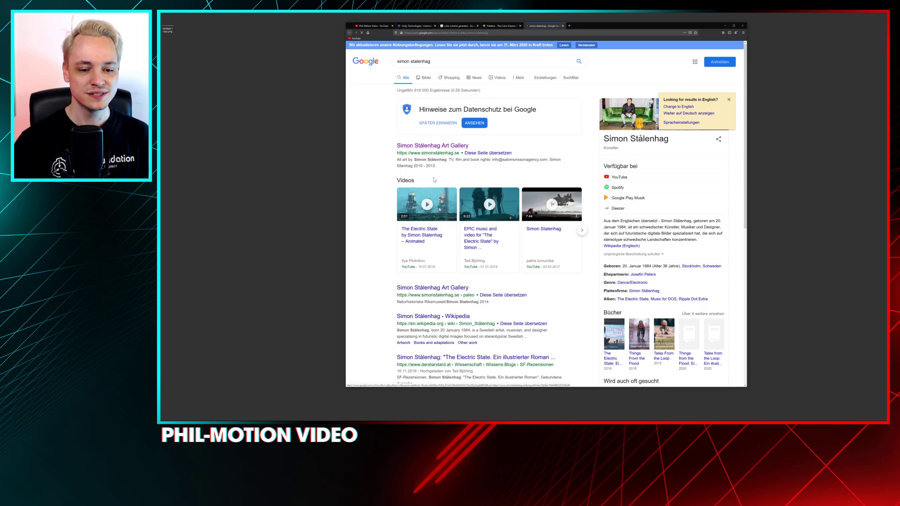
{"action": "left_click", "coordinate": [424, 77]}
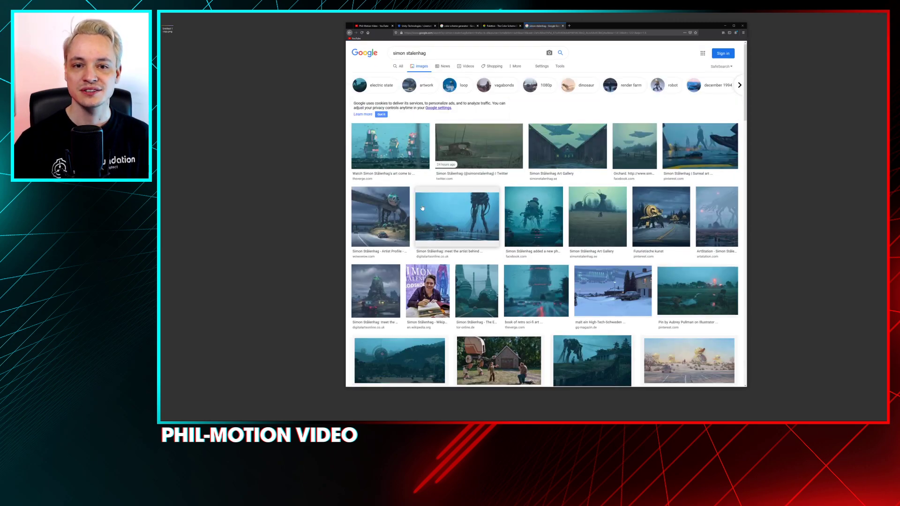
Browse the Simon Stålenhag image results and preview the dark night-time street painting from Lodown Magazine
{"action": "scroll", "coordinate": [422, 208], "scroll_direction": "down", "scroll_amount": 3}
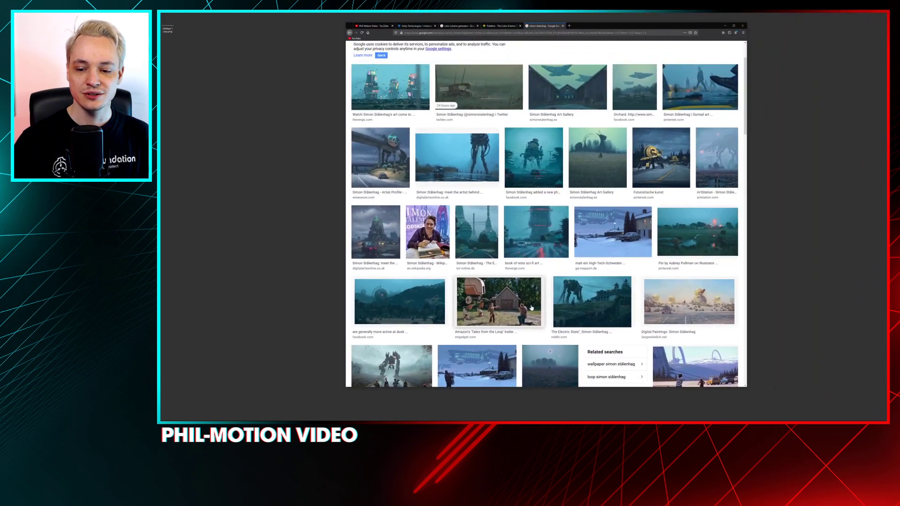
{"action": "scroll", "coordinate": [529, 307], "scroll_direction": "down", "scroll_amount": 15}
{"action": "scroll", "coordinate": [527, 312], "scroll_direction": "down", "scroll_amount": 1}
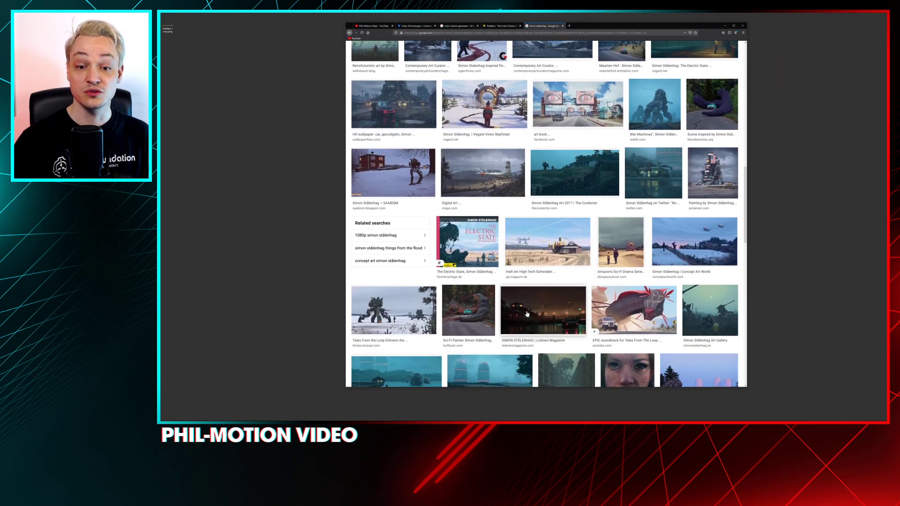
{"action": "scroll", "coordinate": [527, 314], "scroll_direction": "down", "scroll_amount": 5}
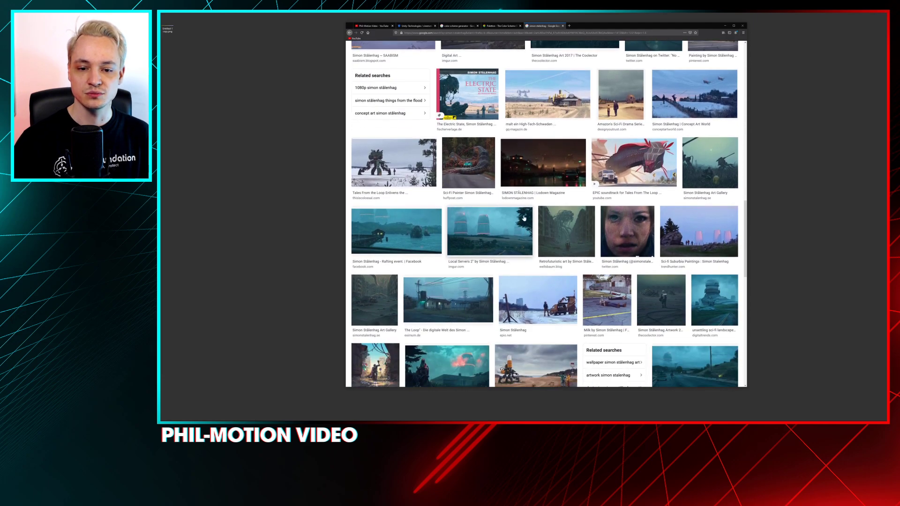
{"action": "left_click", "coordinate": [550, 173]}
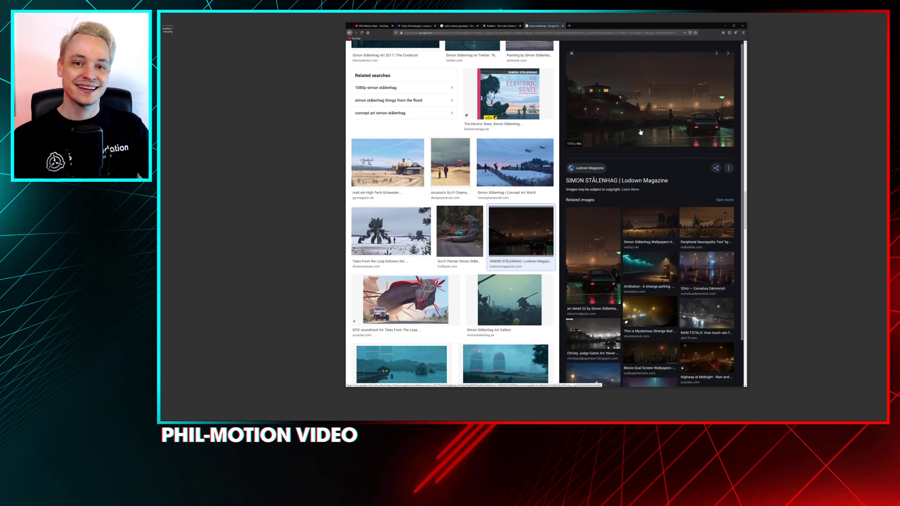
Return to Paletton, set the base hue to red, choose the triad scheme and adjust the angle of its secondary colors
{"action": "left_click", "coordinate": [500, 27]}
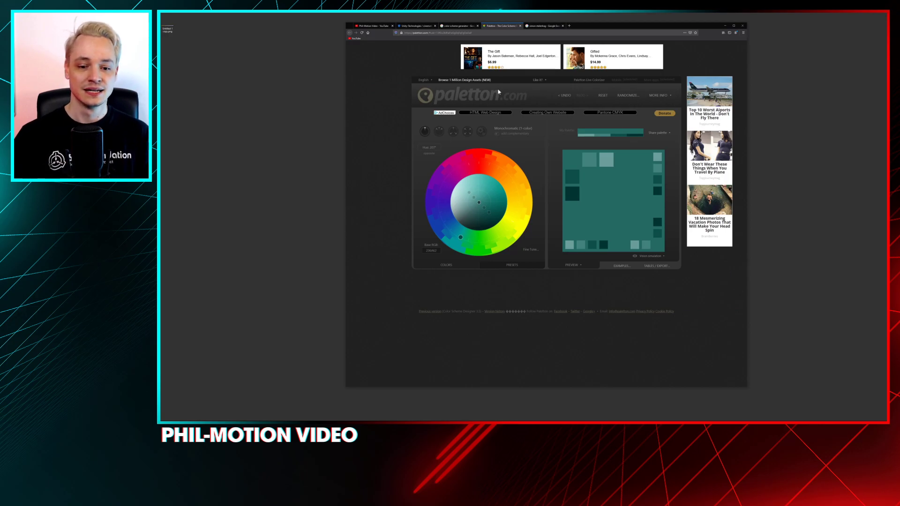
{"action": "left_click_drag", "start_coordinate": [459, 241], "coordinate": [441, 191]}
{"action": "left_click_drag", "start_coordinate": [519, 203], "coordinate": [480, 162]}
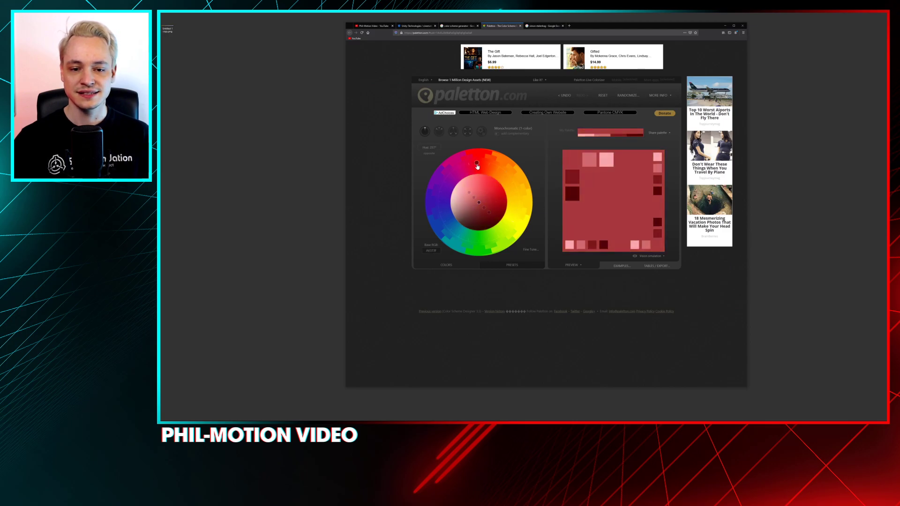
{"action": "left_click", "coordinate": [455, 133]}
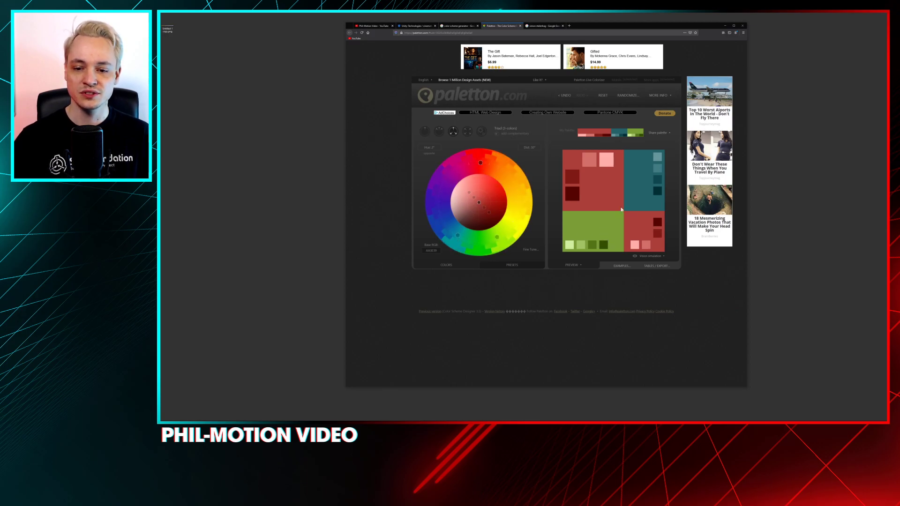
{"action": "left_click_drag", "start_coordinate": [456, 236], "coordinate": [512, 229]}
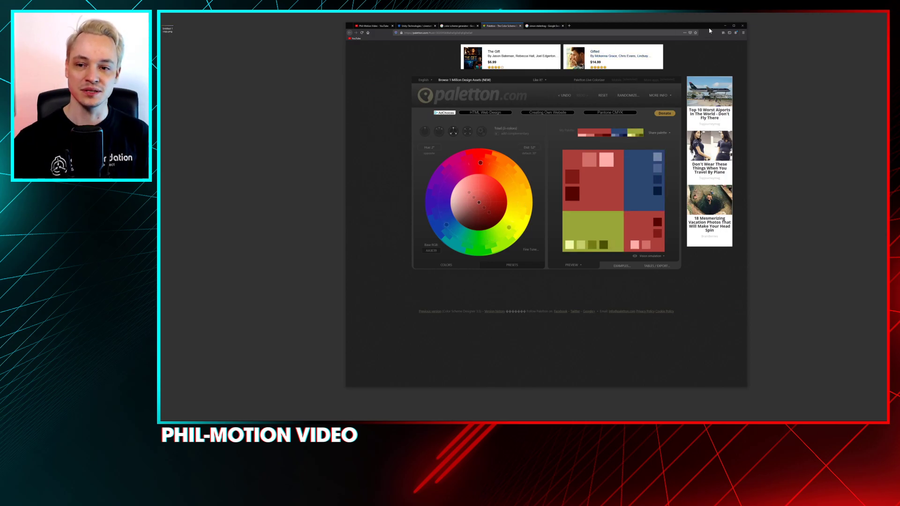
Switch back to Unity and collapse the White Balance and Color Lookup overrides of the Post-process Volume
{"action": "left_click", "coordinate": [725, 26]}
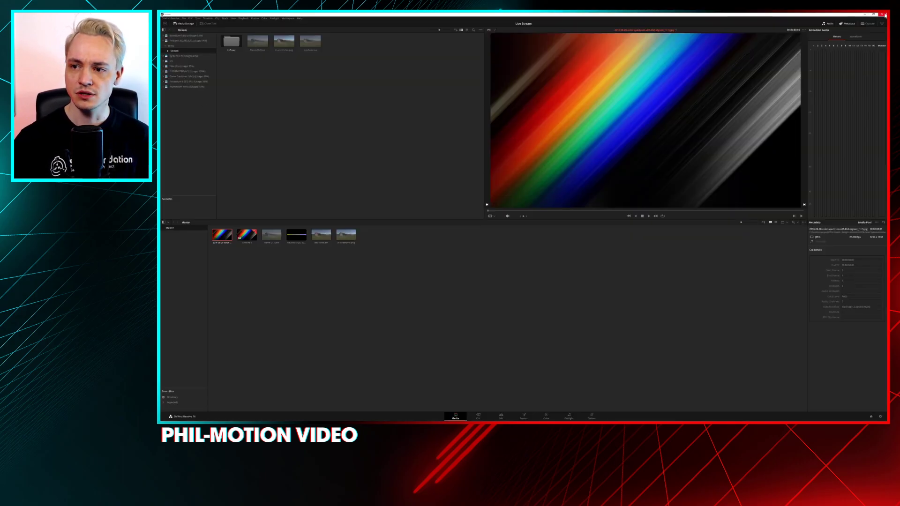
{"action": "left_click", "coordinate": [865, 15]}
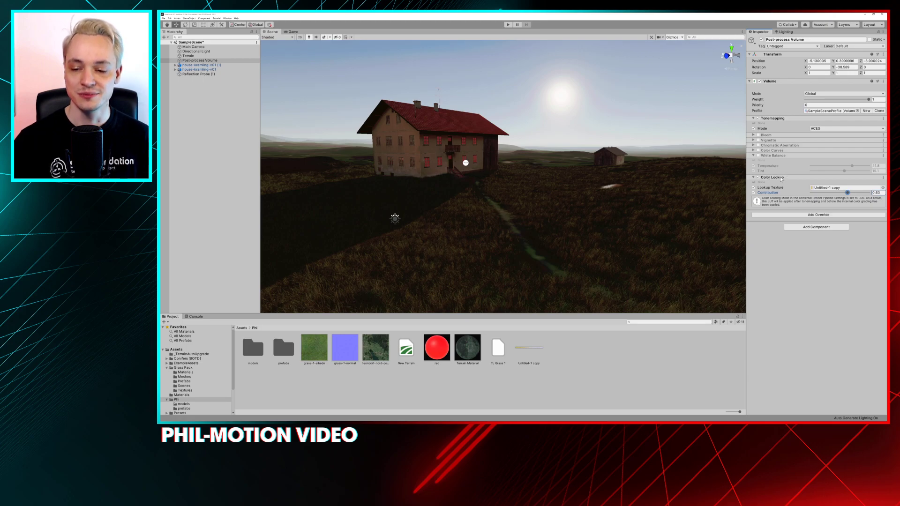
{"action": "left_click", "coordinate": [754, 156]}
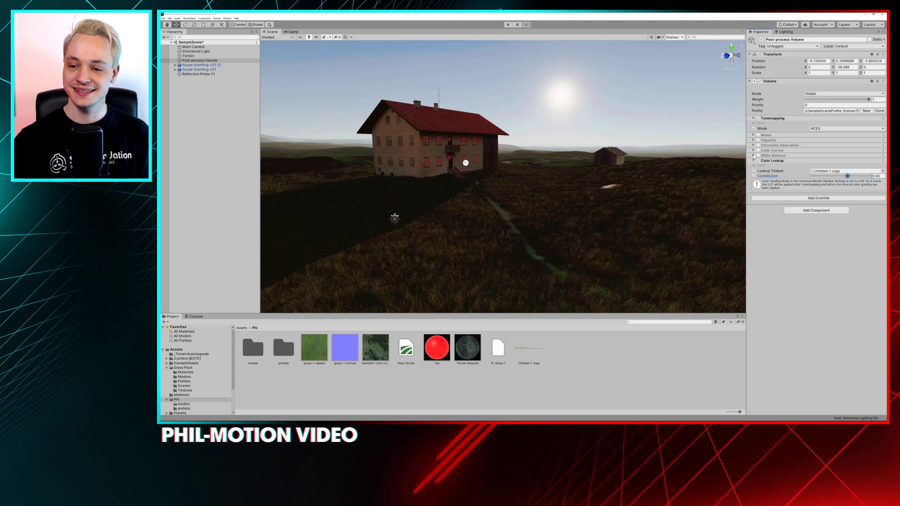
{"action": "left_click", "coordinate": [754, 161]}
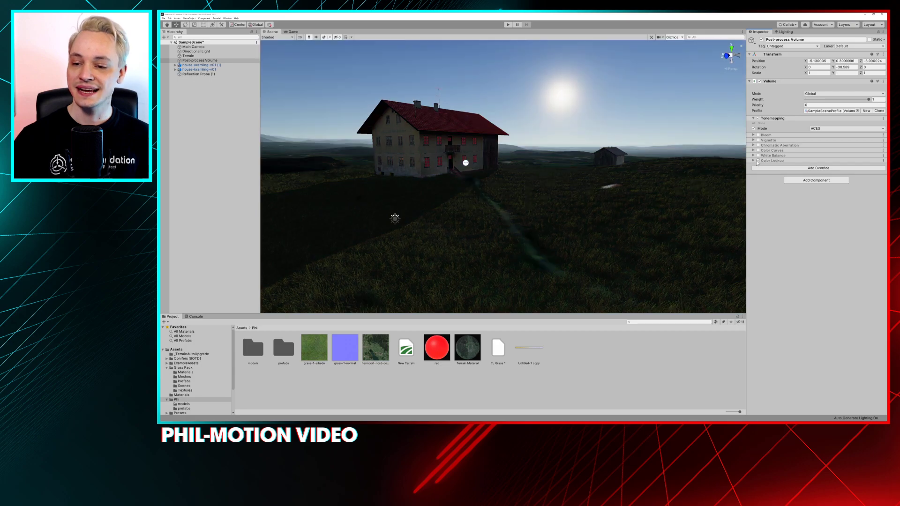
In the Game view, disable Color Lookup and enable the Color Curves, Chromatic Aberration, Vignette, Bloom and White Balance overrides
{"action": "mouse_move", "coordinate": [480, 224]}
{"action": "left_mouse_down", "text": "alt"}
{"action": "mouse_move", "coordinate": [473, 217]}
{"action": "mouse_move", "coordinate": [584, 219]}
{"action": "mouse_move", "coordinate": [486, 222]}
{"action": "mouse_move", "coordinate": [494, 215]}
{"action": "left_mouse_up", "text": "alt"}
{"action": "left_click", "coordinate": [292, 32]}
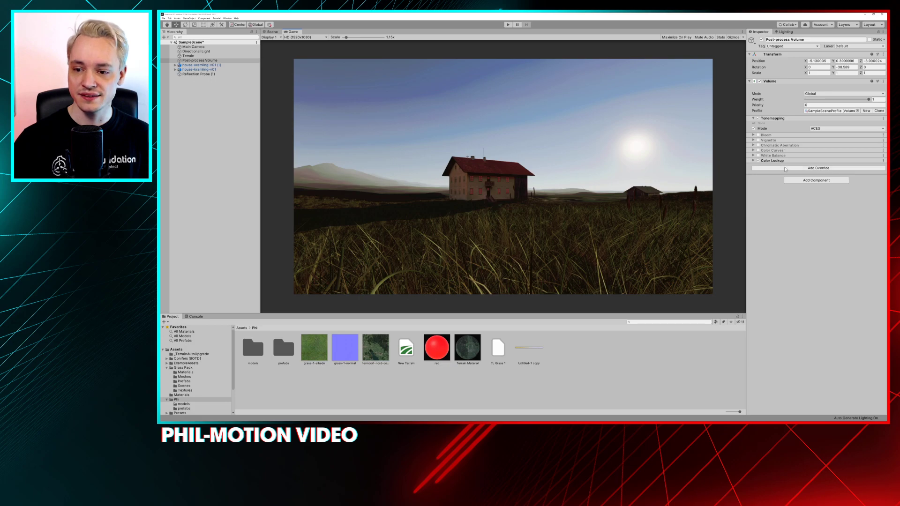
{"action": "left_click", "coordinate": [757, 161]}
{"action": "left_click", "coordinate": [757, 150]}
{"action": "left_click", "coordinate": [758, 145]}
{"action": "left_click", "coordinate": [757, 140]}
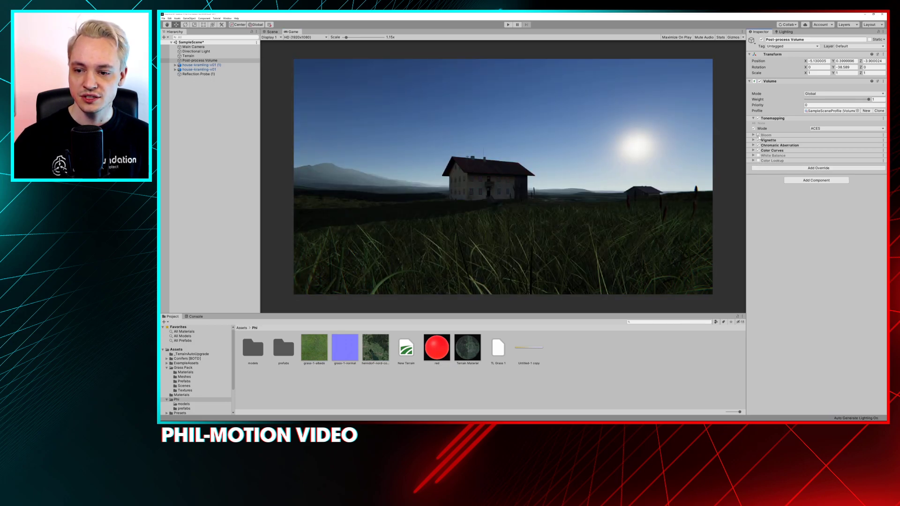
{"action": "left_click", "coordinate": [757, 135]}
{"action": "left_click", "coordinate": [758, 155]}
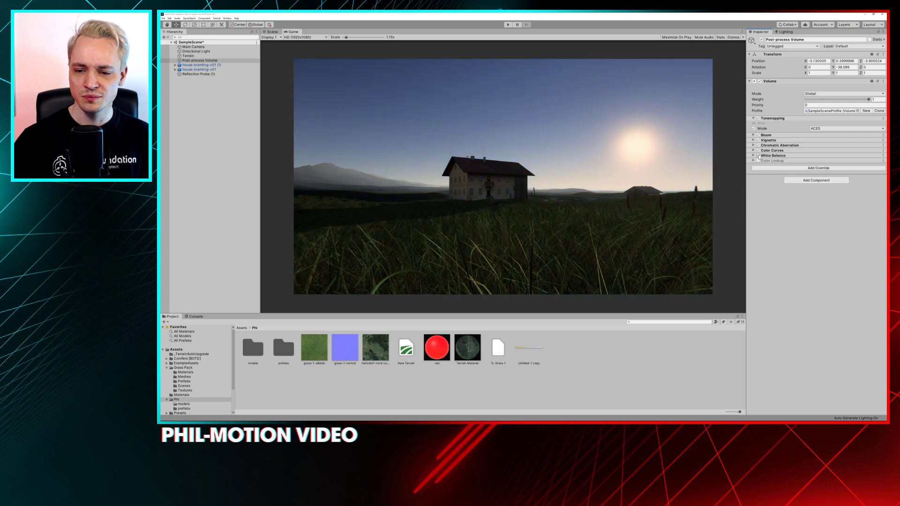
Add the Color Adjustments post-processing override to the Post-process Volume
{"action": "left_click", "coordinate": [808, 168]}
{"action": "left_click", "coordinate": [811, 169]}
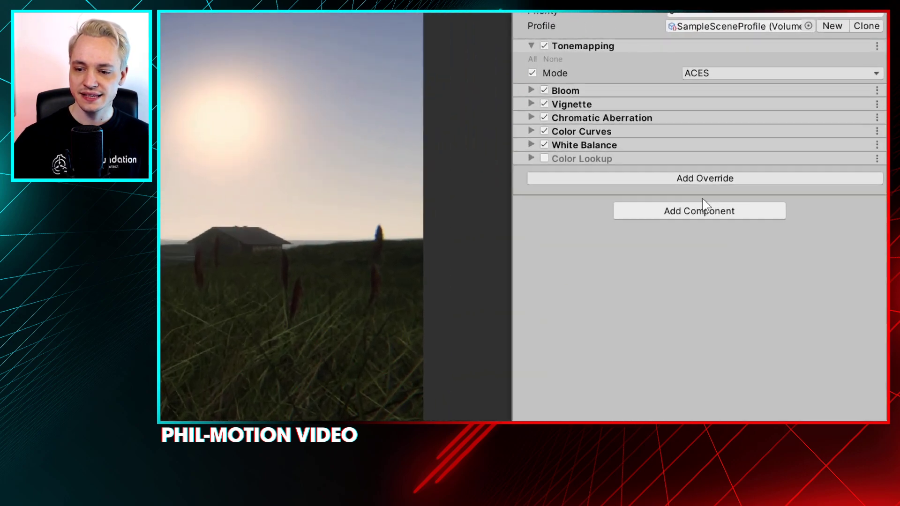
{"action": "left_click", "coordinate": [702, 178]}
{"action": "left_click", "coordinate": [688, 244]}
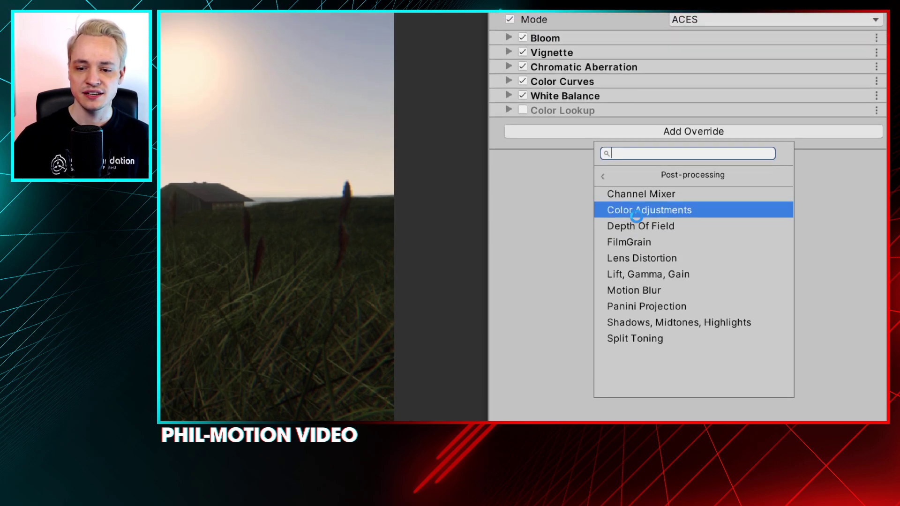
{"action": "left_click", "coordinate": [637, 205]}
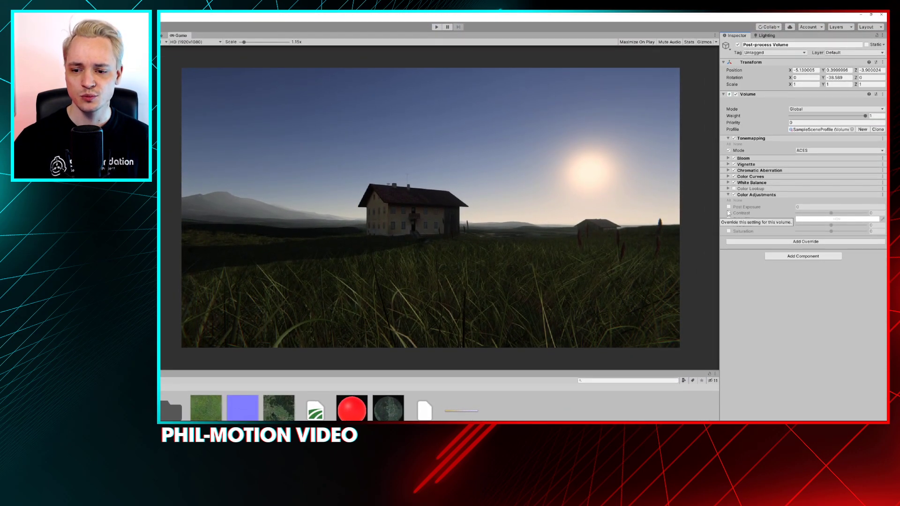
Enable Post Exposure, Contrast, Color Filter, Hue Shift and Saturation in Color Adjustments, and lower Post Exposure to -0.69
{"action": "left_click", "coordinate": [729, 206]}
{"action": "left_click", "coordinate": [728, 213]}
{"action": "left_click", "coordinate": [729, 218]}
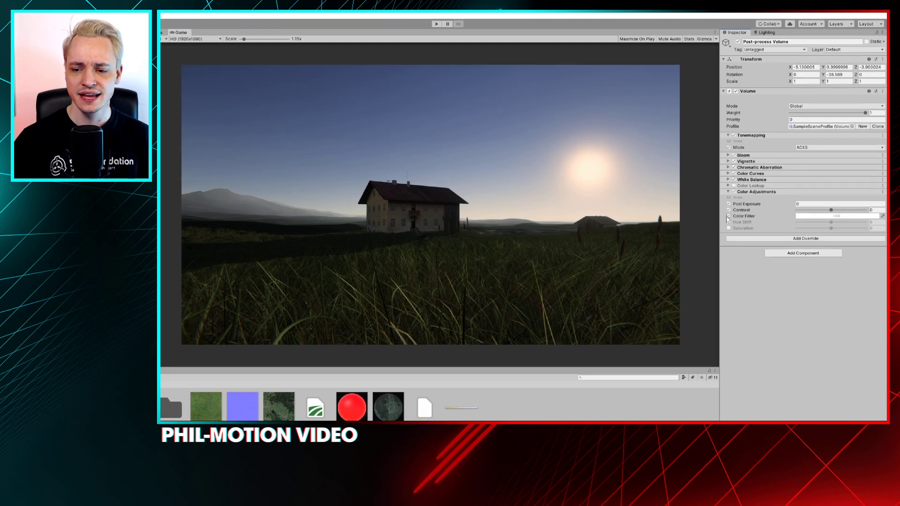
{"action": "left_click", "coordinate": [728, 215]}
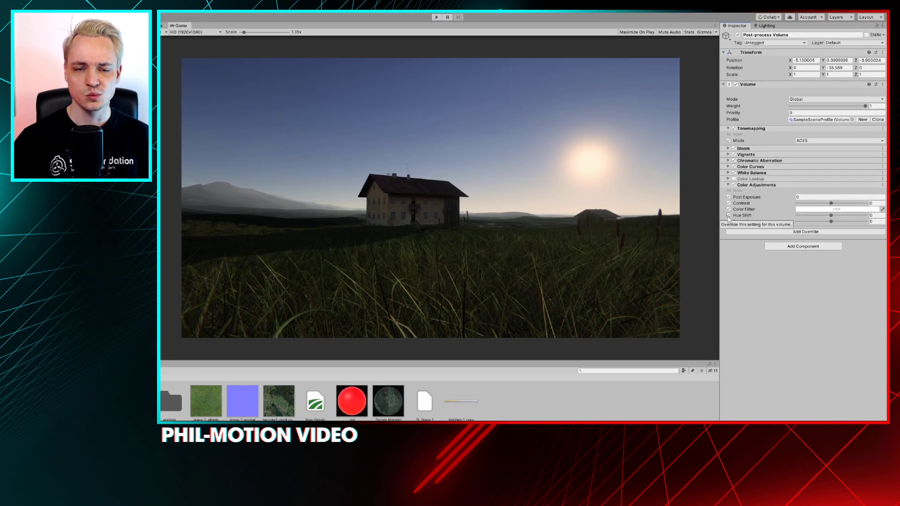
{"action": "left_click", "coordinate": [729, 220]}
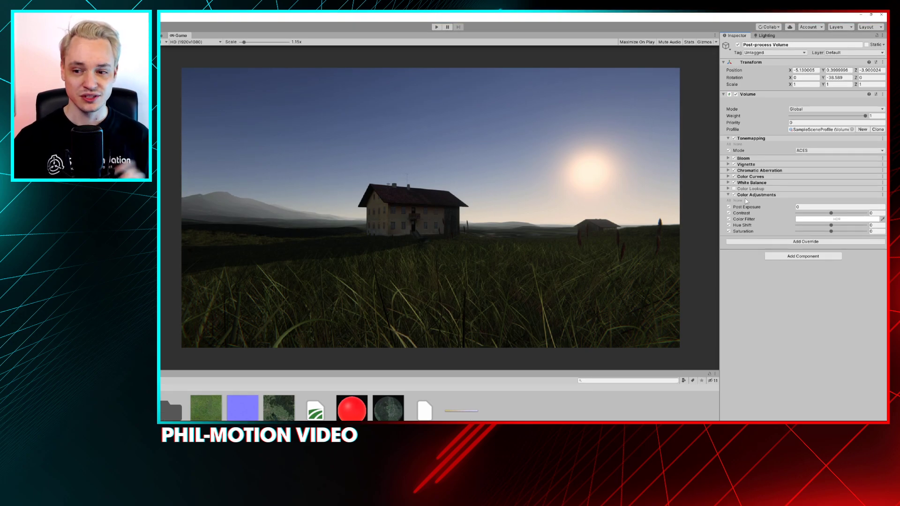
{"action": "mouse_move", "coordinate": [760, 210]}
{"action": "left_mouse_down"}
{"action": "mouse_move", "coordinate": [777, 211]}
{"action": "mouse_move", "coordinate": [695, 213]}
{"action": "mouse_move", "coordinate": [777, 209]}
{"action": "mouse_move", "coordinate": [710, 210]}
{"action": "mouse_move", "coordinate": [766, 208]}
{"action": "mouse_move", "coordinate": [709, 202]}
{"action": "mouse_move", "coordinate": [763, 200]}
{"action": "mouse_move", "coordinate": [755, 203]}
{"action": "left_mouse_up"}
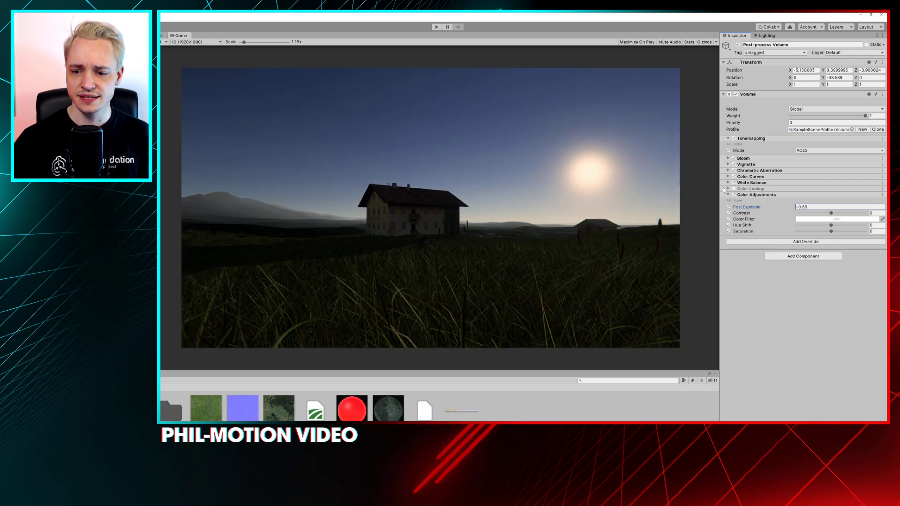
{"action": "left_click", "coordinate": [728, 188]}
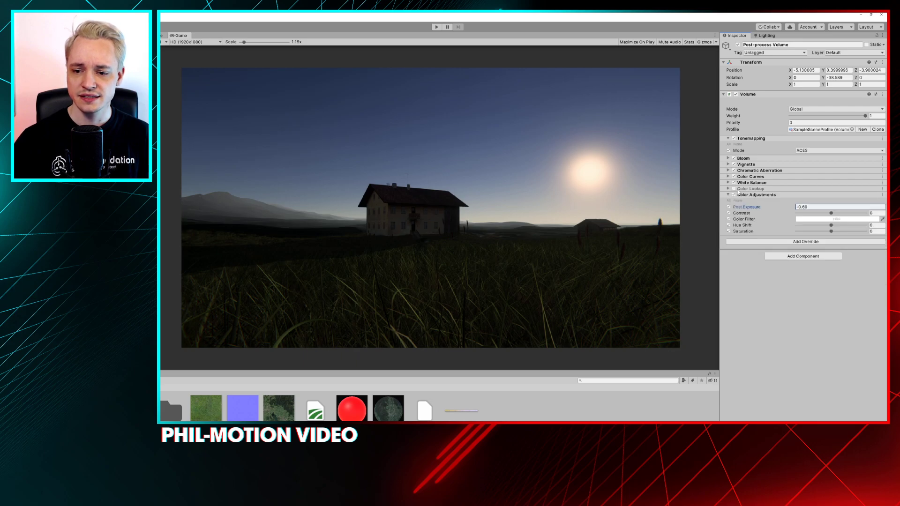
Enable the Color Lookup override, raise its Contribution to 1 and collapse its settings
{"action": "left_click", "coordinate": [733, 188]}
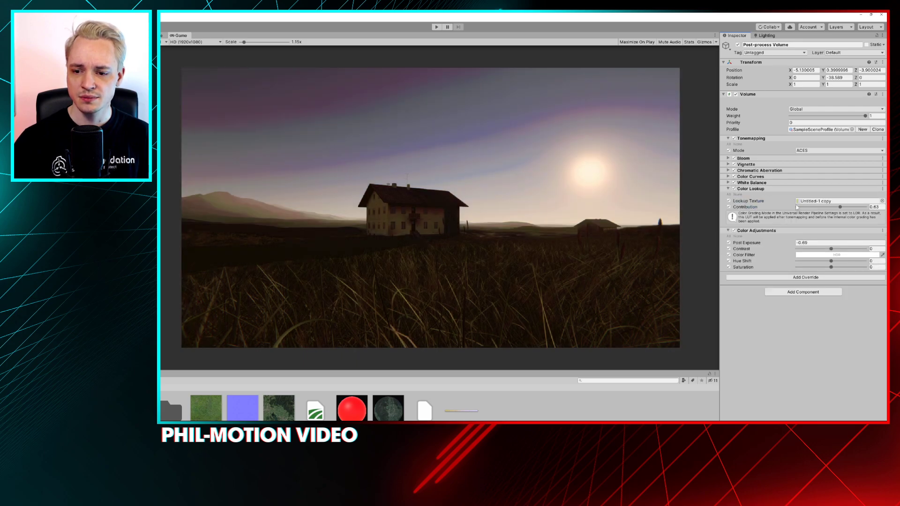
{"action": "left_click_drag", "start_coordinate": [839, 207], "coordinate": [865, 206]}
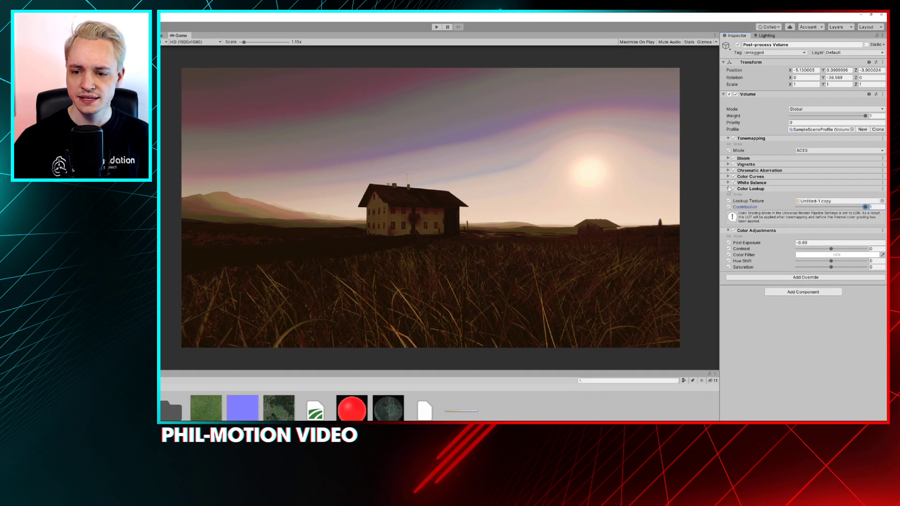
{"action": "left_click", "coordinate": [755, 145]}
Vary the Post Exposure of Color Adjustments, ending at a strongly negative value that darkens the scene to near black
{"action": "left_click_drag", "start_coordinate": [800, 213], "coordinate": [835, 213]}
{"action": "type", "text": "0"}
{"action": "left_click_drag", "start_coordinate": [755, 207], "coordinate": [705, 211]}
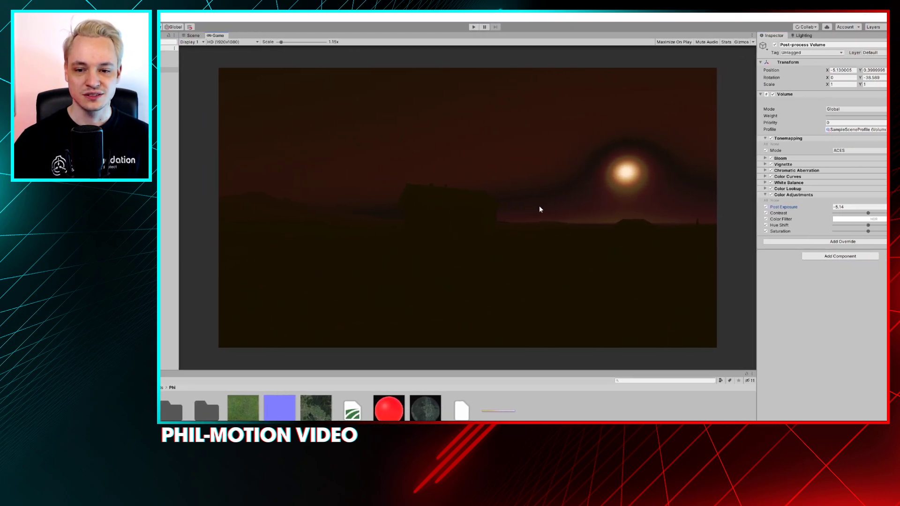
Switch to the Scene view framed on the farmhouse and set Post Exposure to -0.79
{"action": "left_click", "coordinate": [193, 35]}
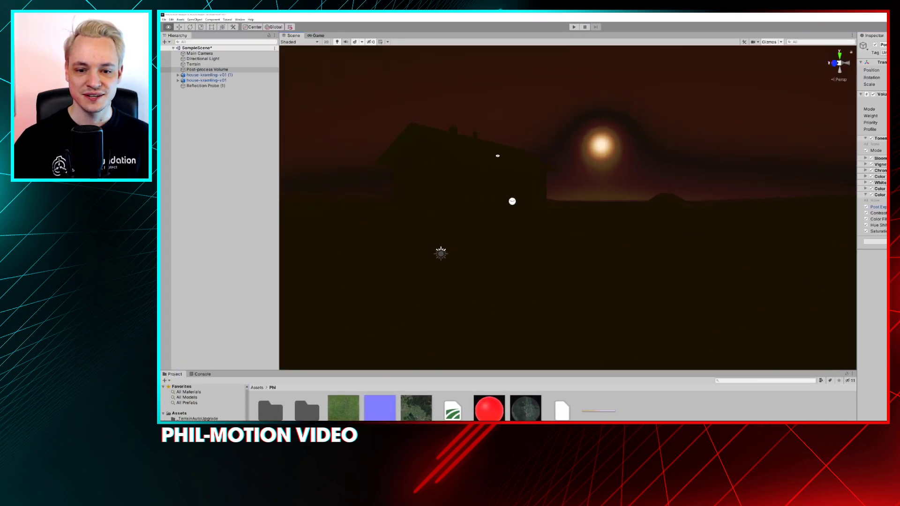
{"action": "mouse_move", "coordinate": [498, 155]}
{"action": "left_mouse_down", "text": "alt"}
{"action": "mouse_move", "coordinate": [525, 159]}
{"action": "mouse_move", "coordinate": [529, 147]}
{"action": "mouse_move", "coordinate": [493, 156]}
{"action": "left_mouse_up", "text": "alt"}
{"action": "scroll", "coordinate": [552, 138], "scroll_direction": "down", "scroll_amount": 5}
{"action": "left_click_drag", "start_coordinate": [577, 152], "coordinate": [567, 156], "text": "alt"}
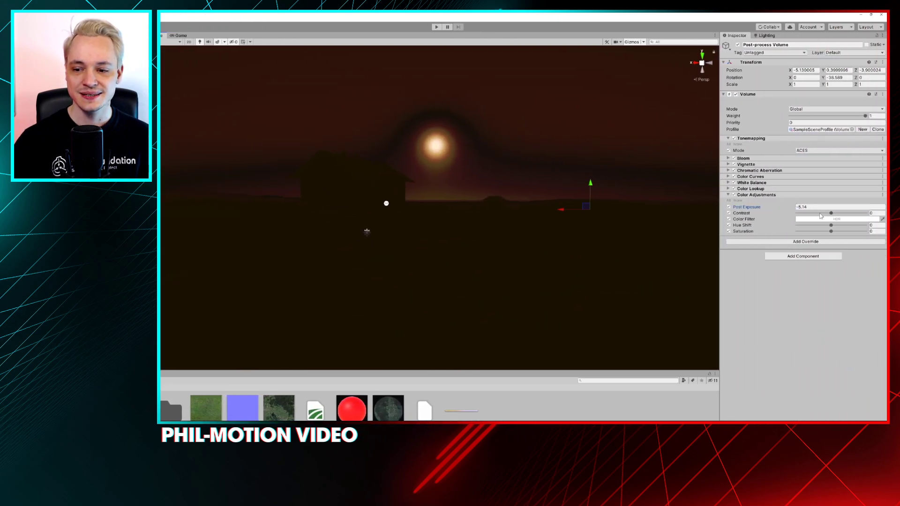
{"action": "left_click_drag", "start_coordinate": [753, 208], "coordinate": [818, 209]}
{"action": "left_click_drag", "start_coordinate": [703, 262], "coordinate": [705, 231], "text": "alt"}
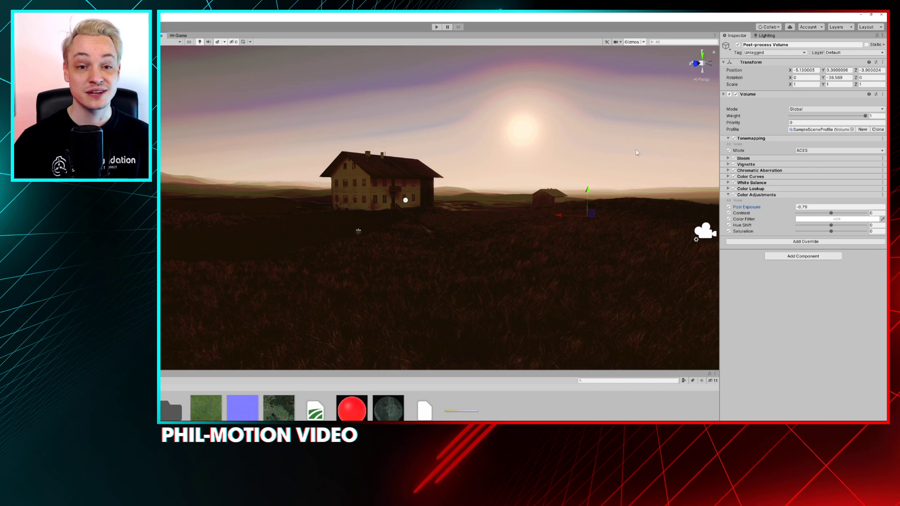
Disable the Color Adjustments and Color Lookup overrides of the Post-process Volume
{"action": "right_click", "coordinate": [766, 197]}
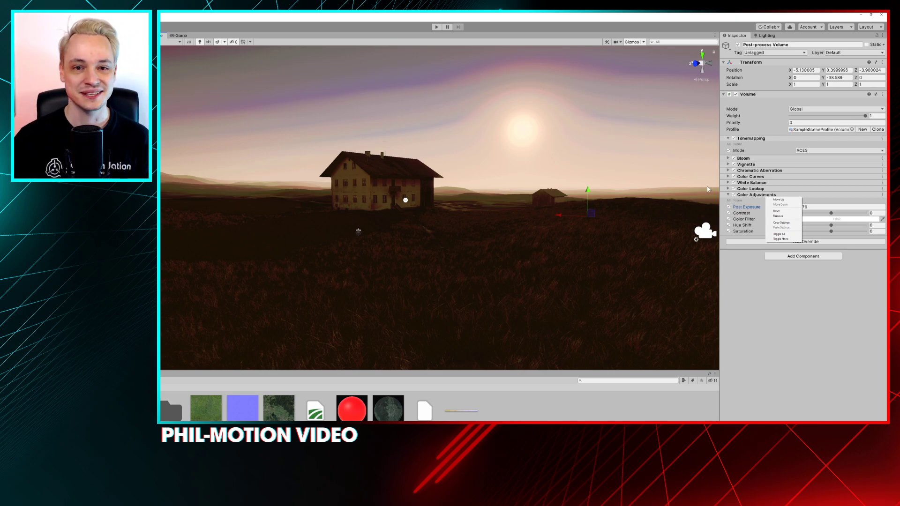
{"action": "left_click", "coordinate": [736, 200]}
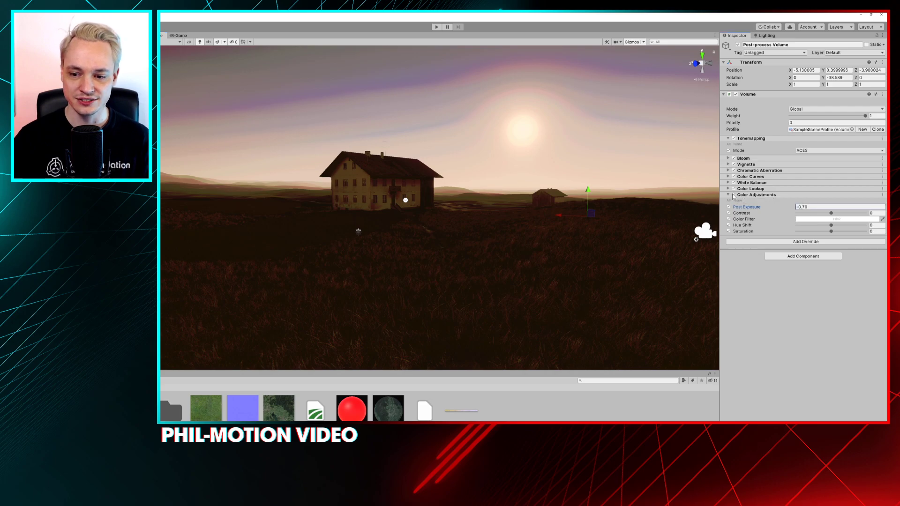
{"action": "left_click", "coordinate": [734, 194]}
{"action": "left_click", "coordinate": [733, 189]}
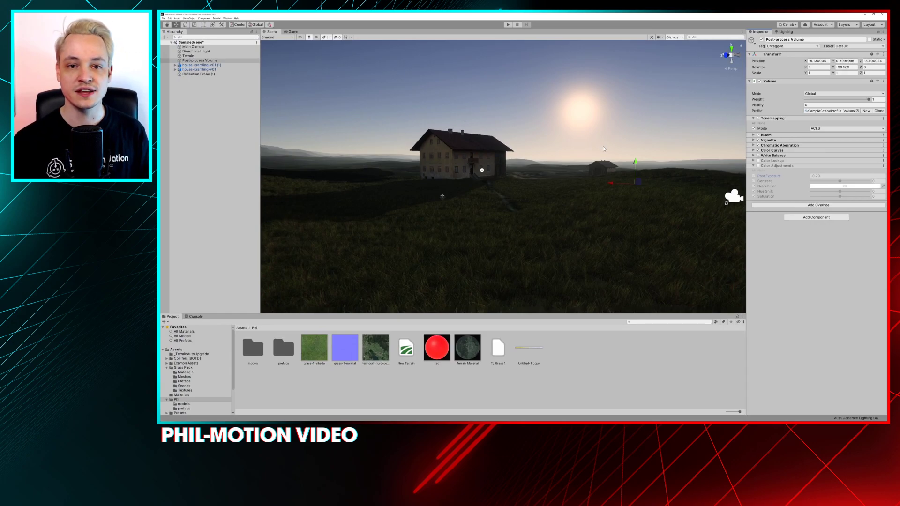
Enable Color Adjustments and set Post Exposure to 1.61, Contrast to 41.8 and Hue Shift to 155
{"action": "left_click", "coordinate": [758, 166]}
{"action": "left_click_drag", "start_coordinate": [795, 178], "coordinate": [852, 182]}
{"action": "left_click_drag", "start_coordinate": [781, 176], "coordinate": [864, 191]}
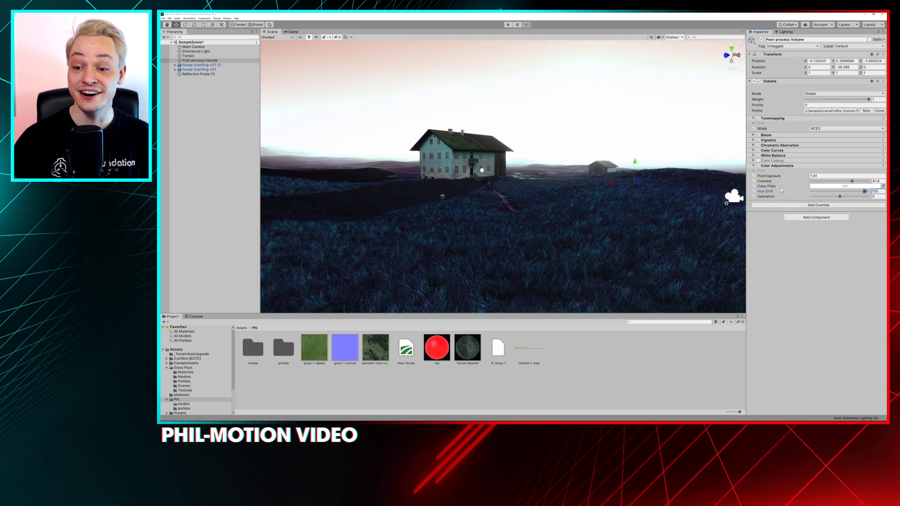
Set the Color Filter to a light yellow and disable Hue Shift
{"action": "left_click", "coordinate": [821, 187]}
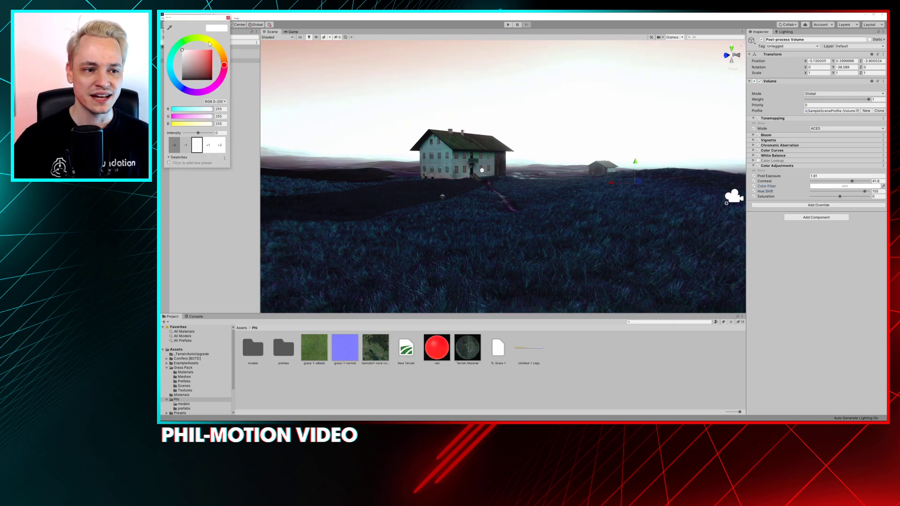
{"action": "left_click", "coordinate": [209, 44]}
{"action": "left_click", "coordinate": [204, 50]}
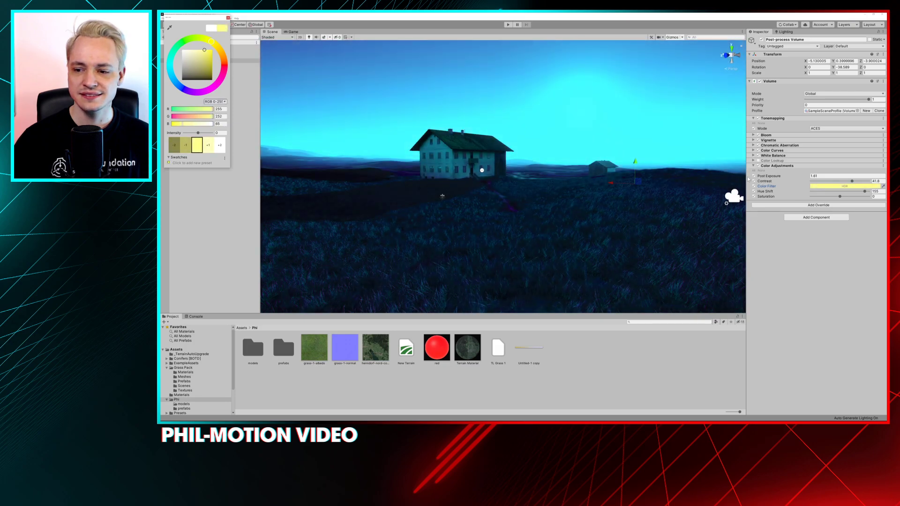
{"action": "left_click", "coordinate": [754, 191]}
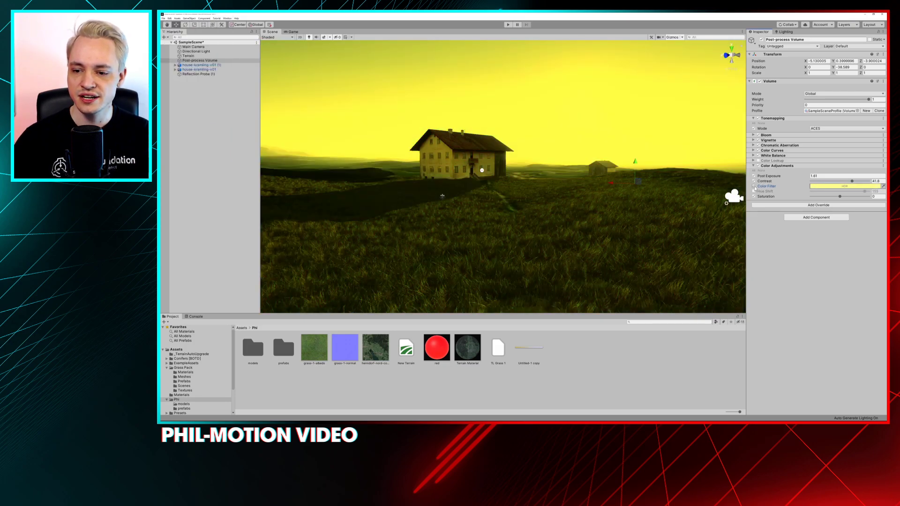
Try a saturated yellow Color Filter, then shift its hue to magenta
{"action": "left_click", "coordinate": [835, 187]}
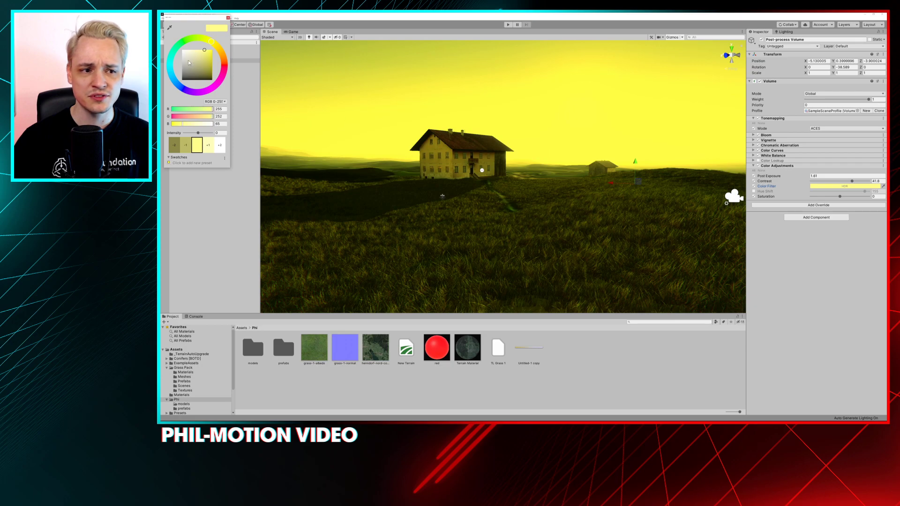
{"action": "left_click_drag", "start_coordinate": [207, 64], "coordinate": [217, 56]}
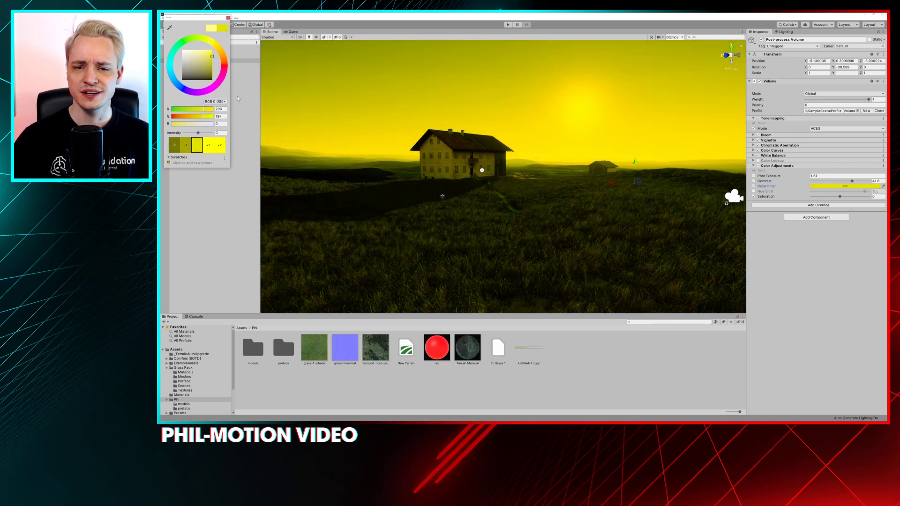
{"action": "mouse_move", "coordinate": [178, 45]}
{"action": "left_mouse_down"}
{"action": "mouse_move", "coordinate": [169, 65]}
{"action": "mouse_move", "coordinate": [183, 93]}
{"action": "left_mouse_up"}
{"action": "left_click_drag", "start_coordinate": [198, 94], "coordinate": [215, 86]}
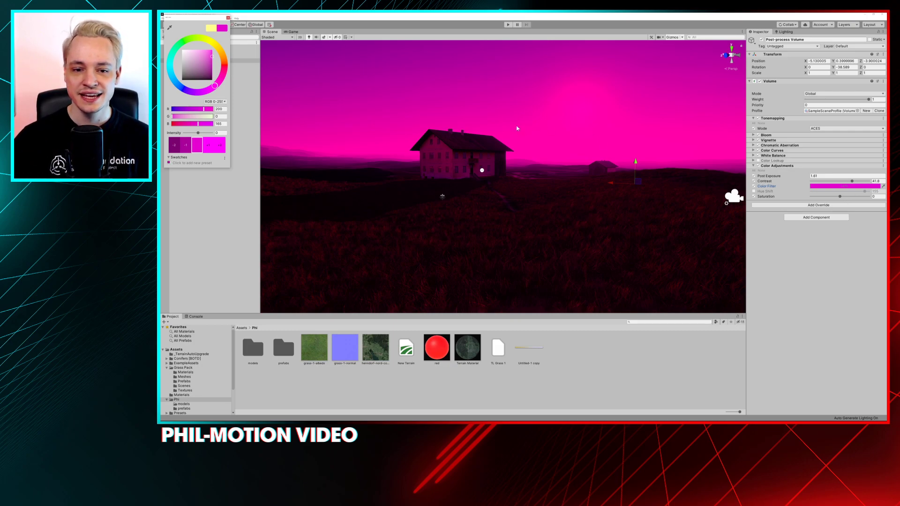
Compare the scene with Color Adjustments on and off, then remove that override from the Post-process Volume
{"action": "left_click", "coordinate": [759, 166]}
{"action": "left_click", "coordinate": [758, 166]}
{"action": "left_click", "coordinate": [758, 166]}
{"action": "left_click", "coordinate": [758, 166]}
{"action": "left_click", "coordinate": [758, 166]}
{"action": "right_click", "coordinate": [761, 166]}
{"action": "left_click", "coordinate": [772, 182]}
Add the Channel Mixer post-processing override and view its Green, Blue and Red output channels
{"action": "left_click", "coordinate": [806, 168]}
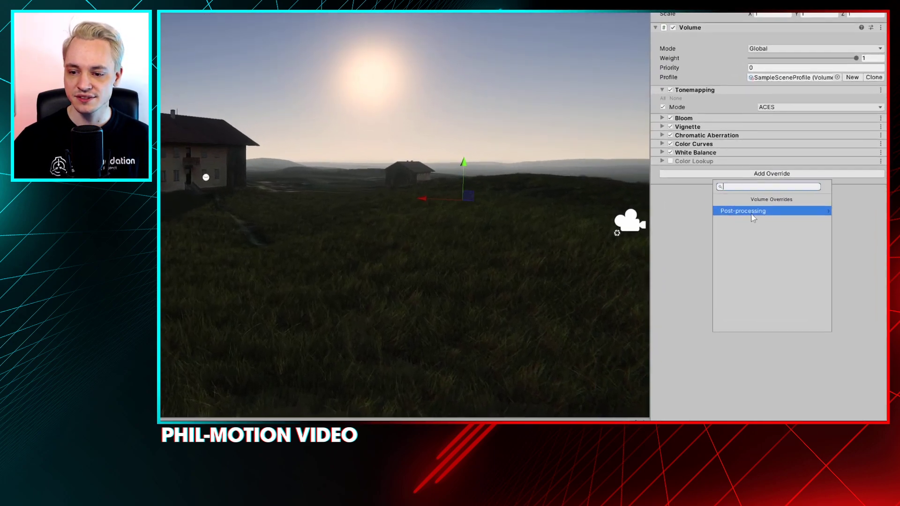
{"action": "left_click", "coordinate": [806, 190]}
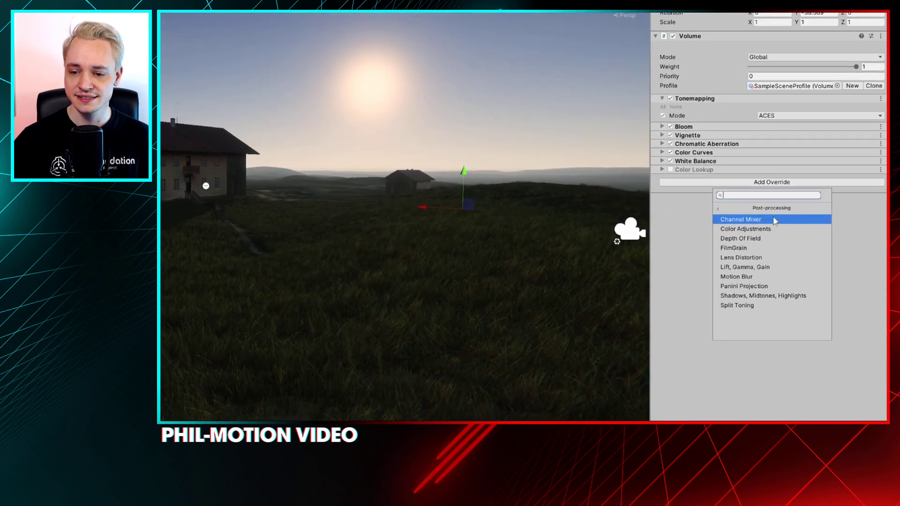
{"action": "left_click", "coordinate": [773, 220]}
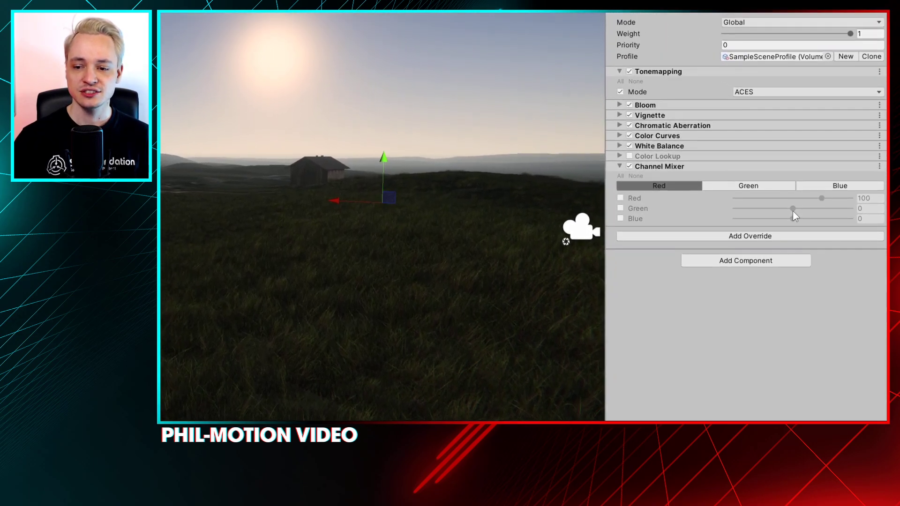
{"action": "left_click", "coordinate": [767, 216]}
{"action": "left_click", "coordinate": [822, 216]}
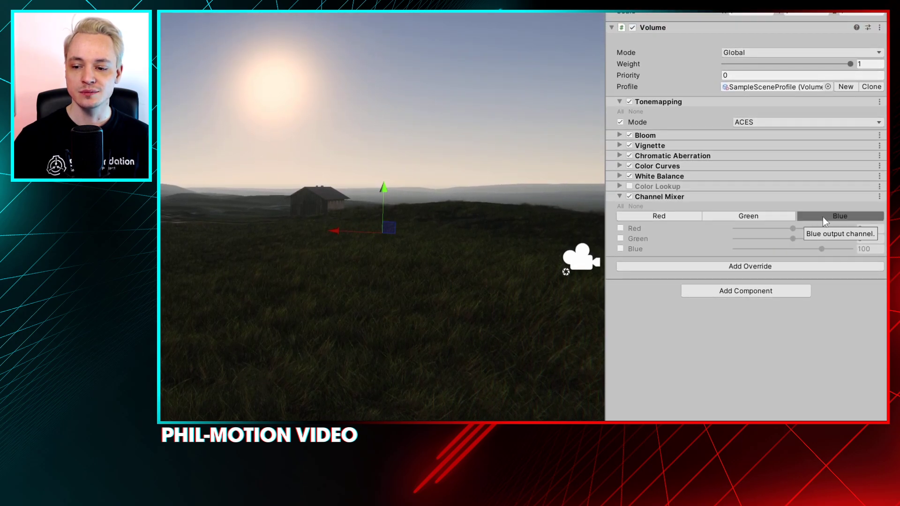
{"action": "left_click", "coordinate": [778, 217]}
{"action": "left_click", "coordinate": [676, 216]}
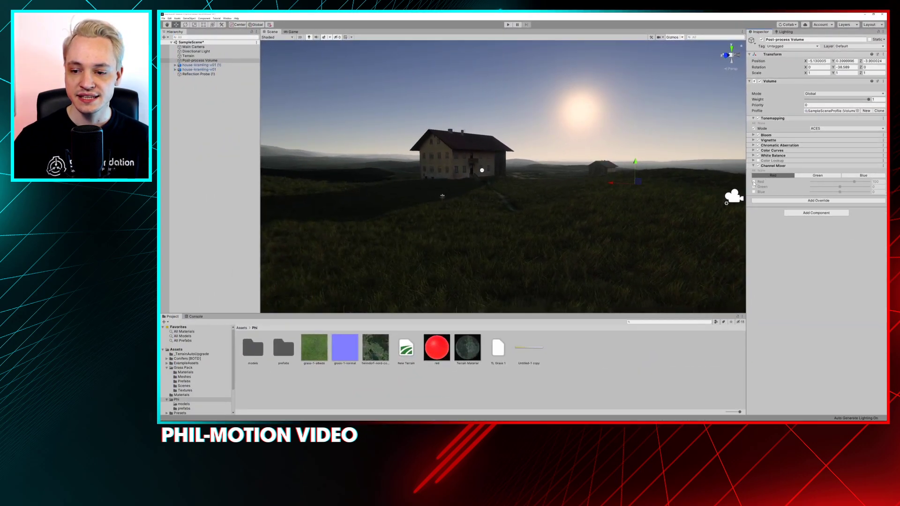
Enable Red in the Red output channel at 1, and enable all Green output contributions with Red at 19
{"action": "left_click", "coordinate": [666, 238]}
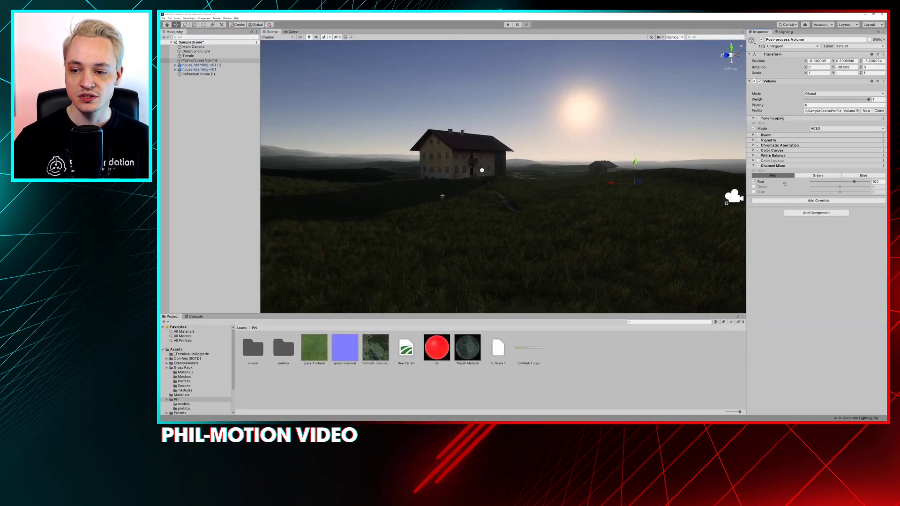
{"action": "left_click_drag", "start_coordinate": [851, 185], "coordinate": [841, 185]}
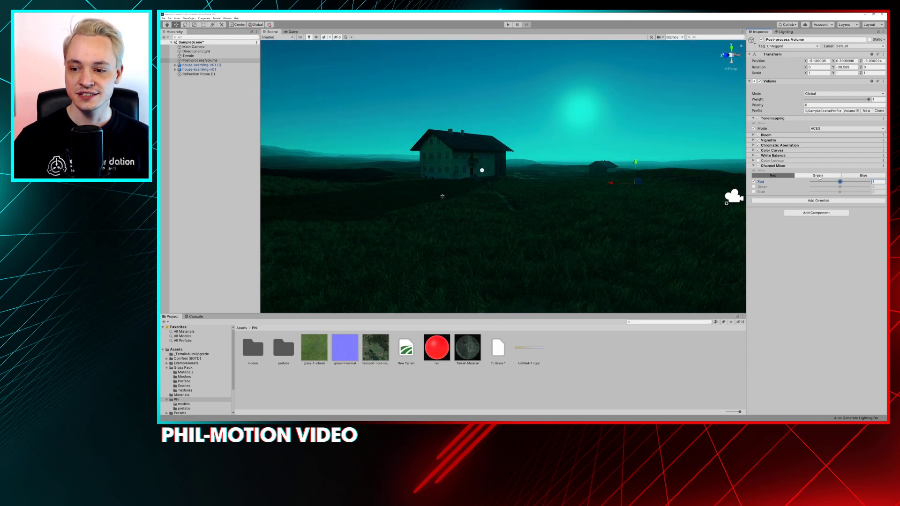
{"action": "left_click", "coordinate": [818, 176]}
{"action": "left_click", "coordinate": [753, 182]}
{"action": "left_click_drag", "start_coordinate": [839, 182], "coordinate": [856, 188]}
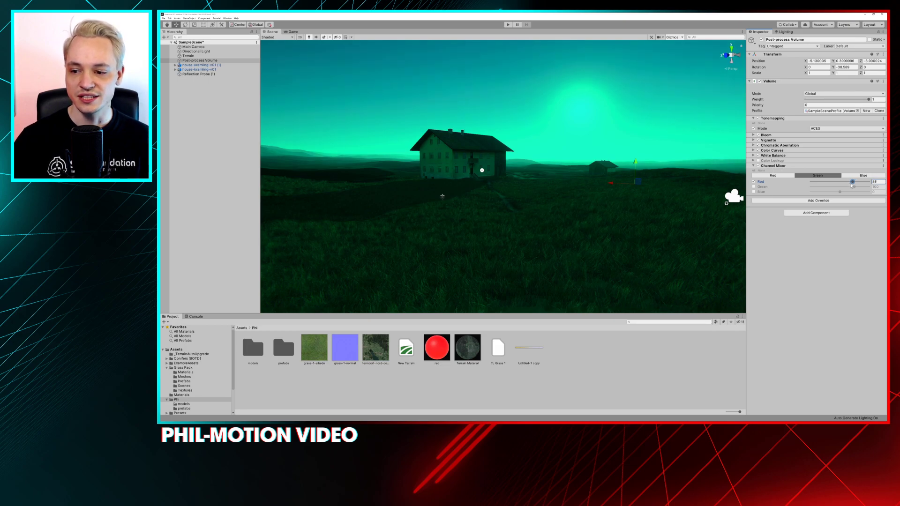
{"action": "left_click_drag", "start_coordinate": [854, 183], "coordinate": [843, 185]}
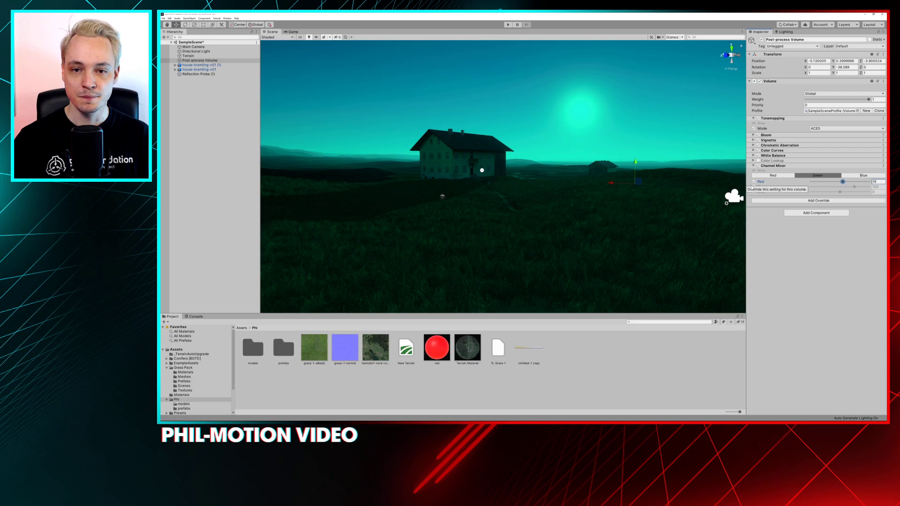
Enable Red, Green and Blue in the Channel Mixer's Blue output channel and set its Blue contribution to 0
{"action": "left_click", "coordinate": [853, 176]}
{"action": "left_click", "coordinate": [754, 182]}
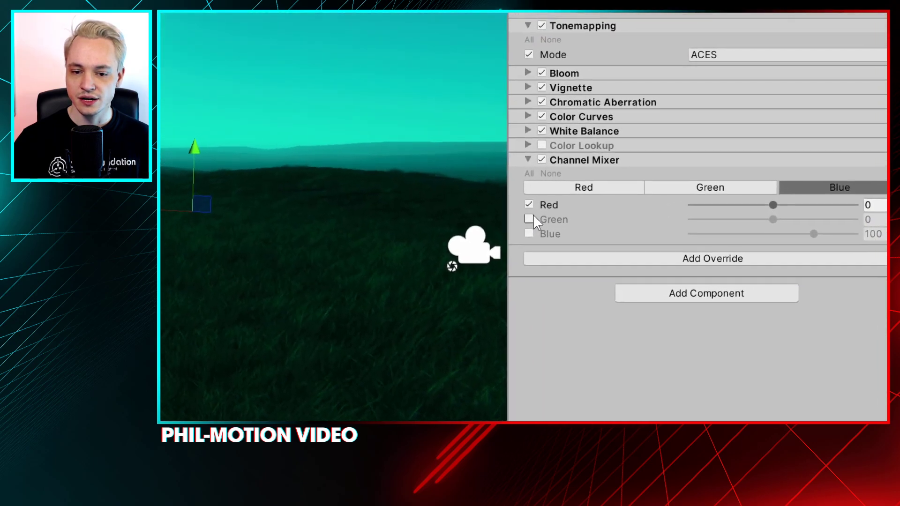
{"action": "left_click", "coordinate": [520, 213]}
{"action": "left_click", "coordinate": [520, 228]}
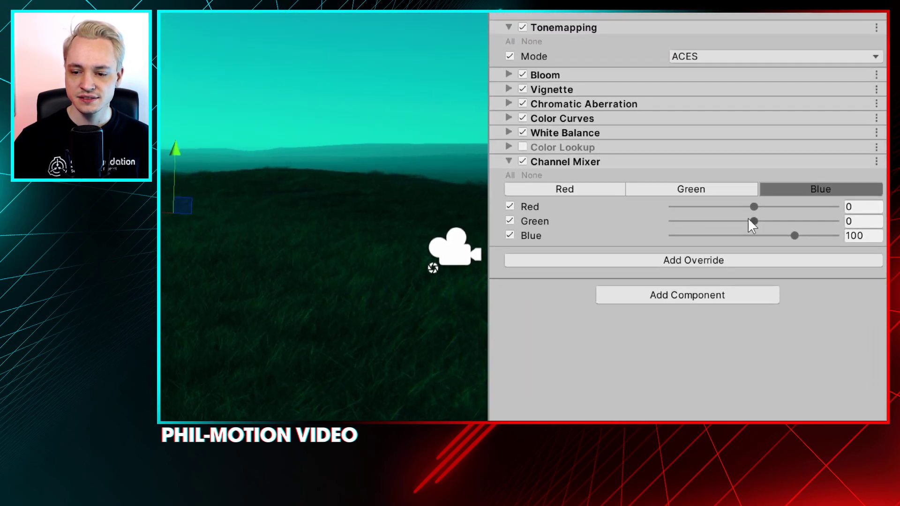
{"action": "left_click", "coordinate": [874, 199]}
{"action": "type", "text": "0"}
Set the Red and Green contributions of the Channel Mixer's Green output channel to 0
{"action": "left_click", "coordinate": [724, 154]}
{"action": "left_click", "coordinate": [863, 235]}
{"action": "type", "text": "0"}
{"action": "left_click", "coordinate": [862, 220]}
{"action": "type", "text": "0"}
{"action": "left_click", "coordinate": [863, 234]}
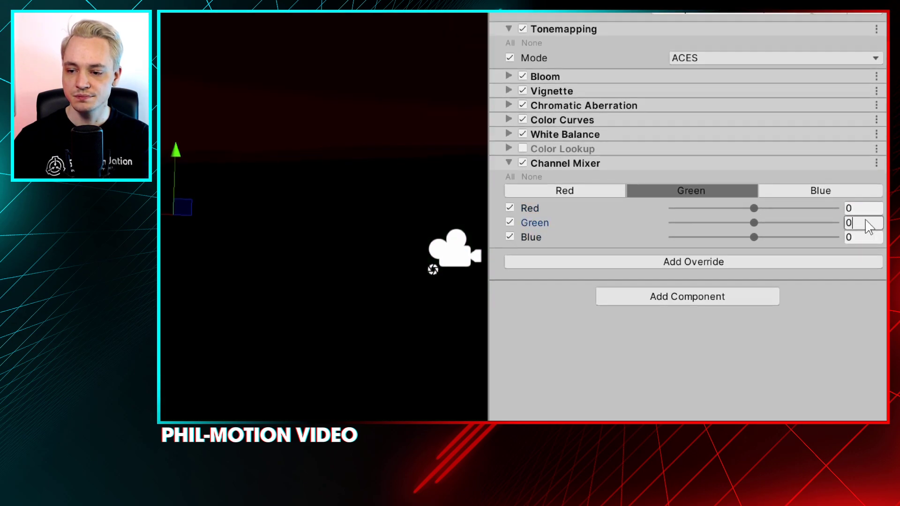
Enable Green and Blue in the Red output channel and adjust its mix to Red 99, Green 64 and Blue about -83
{"action": "left_click", "coordinate": [567, 196]}
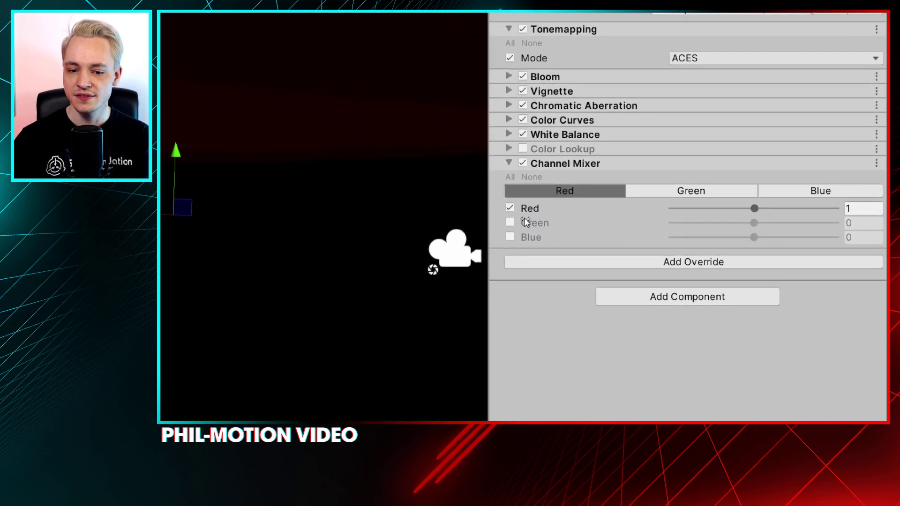
{"action": "left_click", "coordinate": [509, 228]}
{"action": "left_click", "coordinate": [526, 235]}
{"action": "left_click_drag", "start_coordinate": [770, 206], "coordinate": [774, 230]}
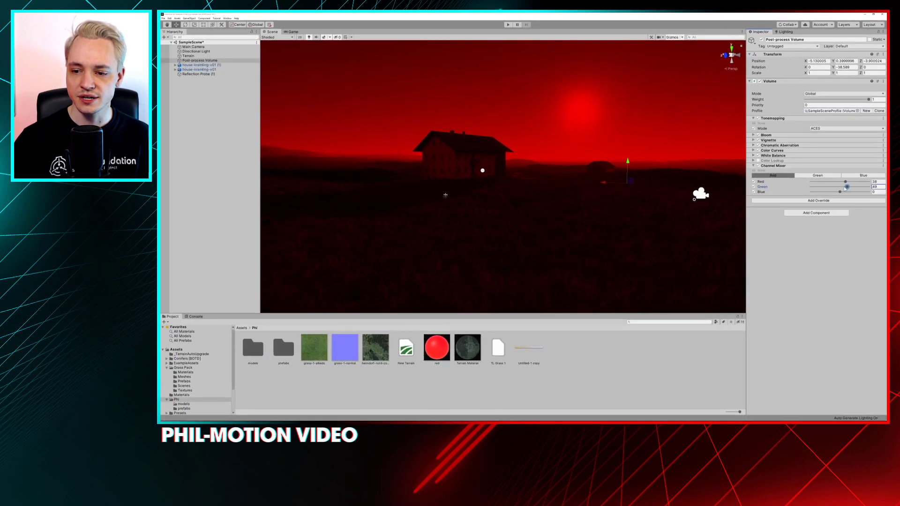
{"action": "mouse_move", "coordinate": [846, 187]}
{"action": "left_mouse_down"}
{"action": "mouse_move", "coordinate": [826, 193]}
{"action": "mouse_move", "coordinate": [834, 192]}
{"action": "left_mouse_up"}
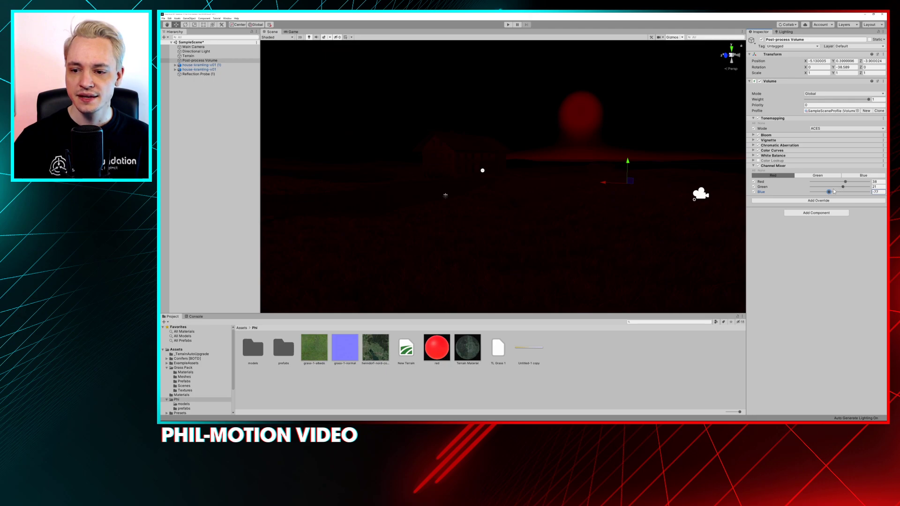
{"action": "left_click_drag", "start_coordinate": [845, 188], "coordinate": [827, 193]}
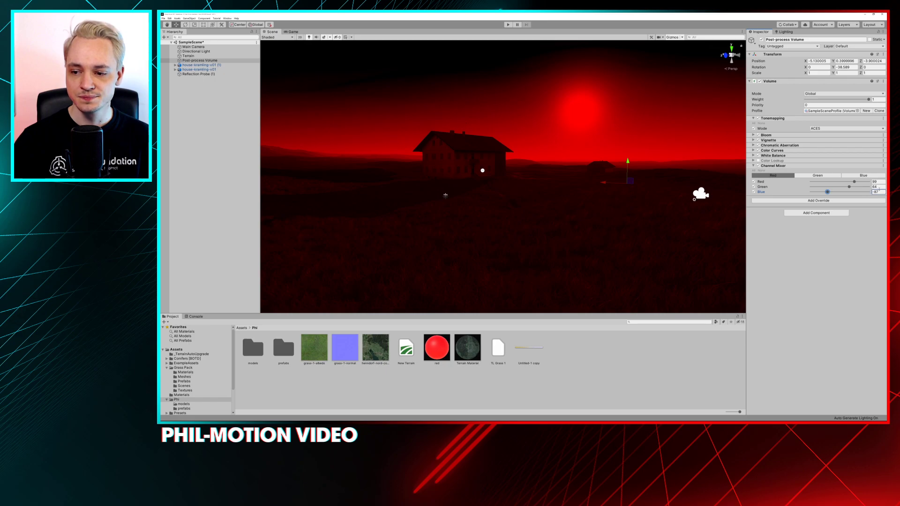
Set the Red output channel's contributions to exact values of Red 100, Green 60 and Blue -80
{"action": "left_click", "coordinate": [872, 182]}
{"action": "type", "text": "100"}
{"action": "left_click", "coordinate": [870, 187]}
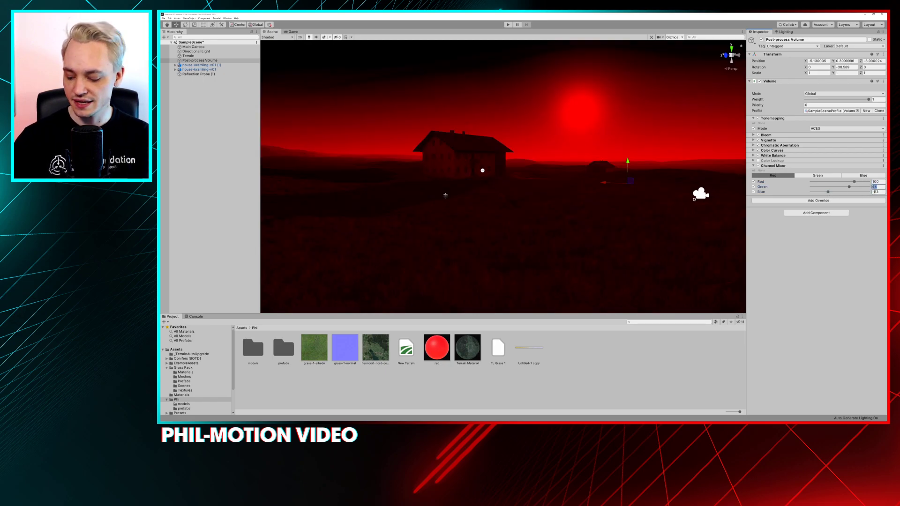
{"action": "type", "text": "60"}
{"action": "left_click", "coordinate": [879, 192]}
{"action": "type", "text": "-80"}
{"action": "left_click", "coordinate": [874, 182]}
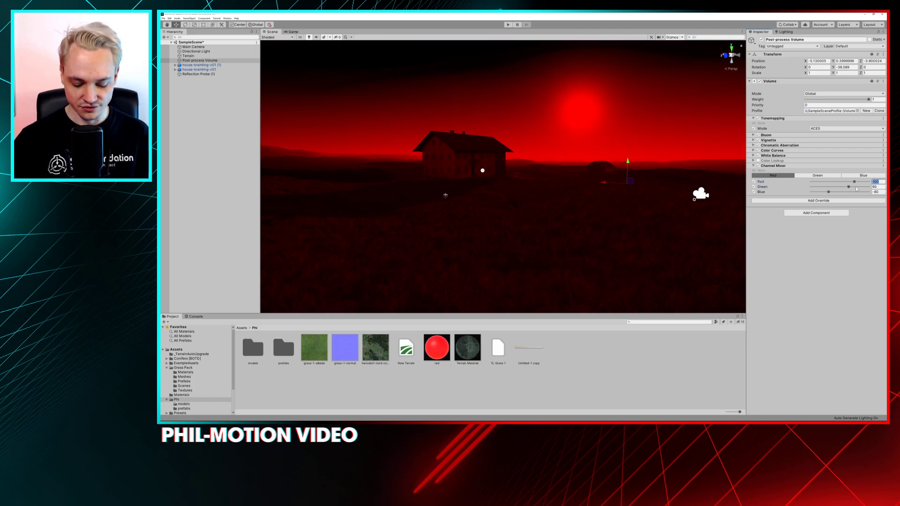
Set the Red contribution to 100 in both the Green and Blue output channels
{"action": "left_click", "coordinate": [817, 175]}
{"action": "left_click", "coordinate": [874, 182]}
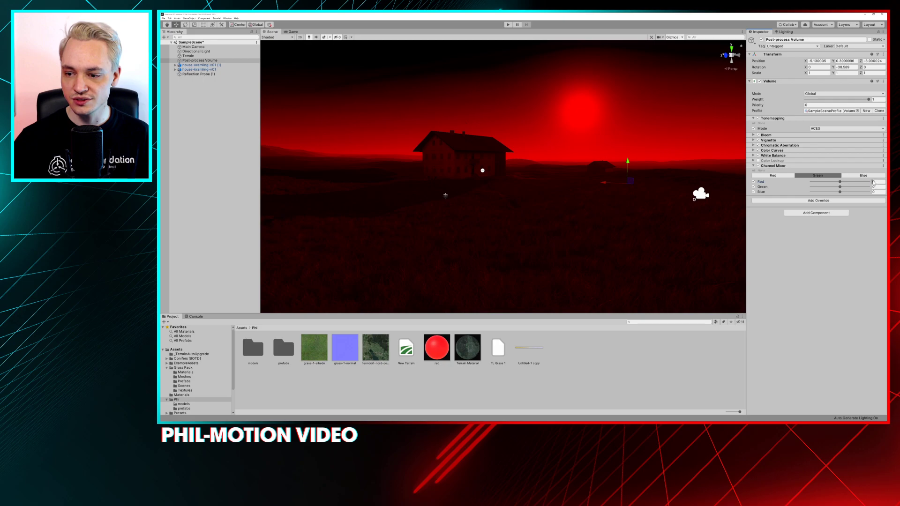
{"action": "type", "text": "100"}
{"action": "left_click", "coordinate": [870, 176]}
{"action": "left_click", "coordinate": [873, 181]}
{"action": "type", "text": "100"}
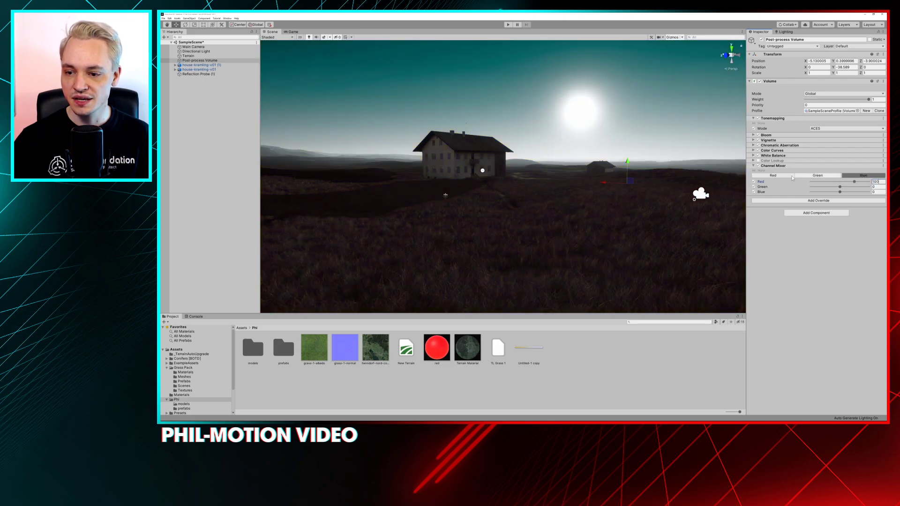
Set the Channel Mixer's Green contribution to 60 in both the Green and Blue output channels, matching the Red output channel
{"action": "left_click", "coordinate": [779, 176]}
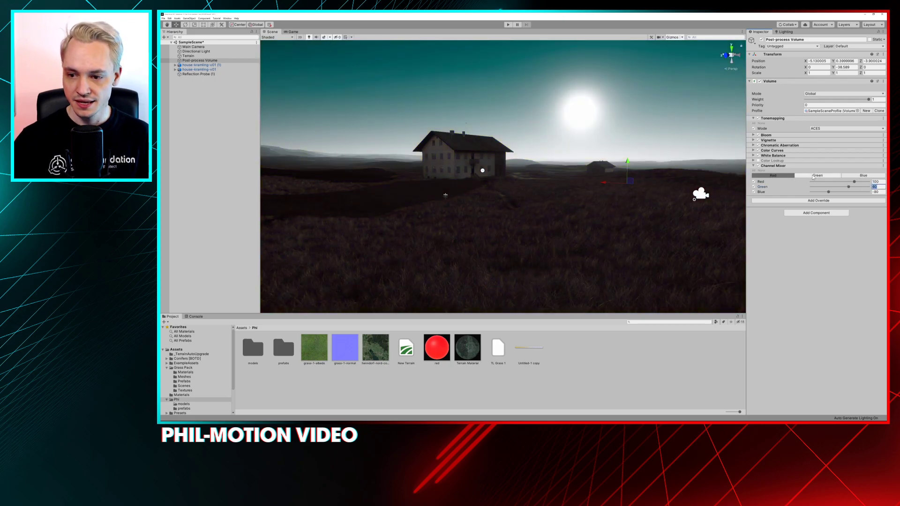
{"action": "left_click", "coordinate": [818, 176]}
{"action": "type", "text": "100"}
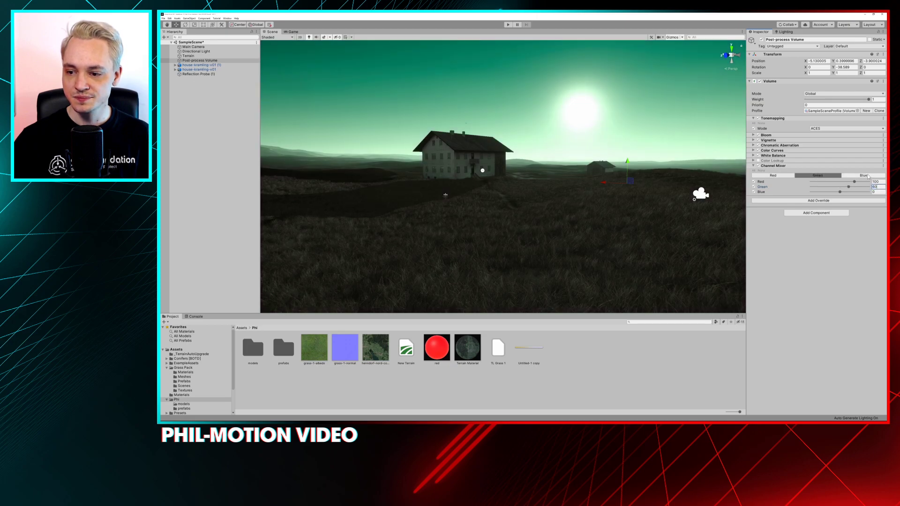
{"action": "left_click", "coordinate": [874, 175]}
{"action": "left_click", "coordinate": [881, 187]}
Set the Blue contribution to -80 in both the Green and Blue output channels of the Channel Mixer
{"action": "left_click", "coordinate": [792, 177]}
{"action": "left_click", "coordinate": [878, 192]}
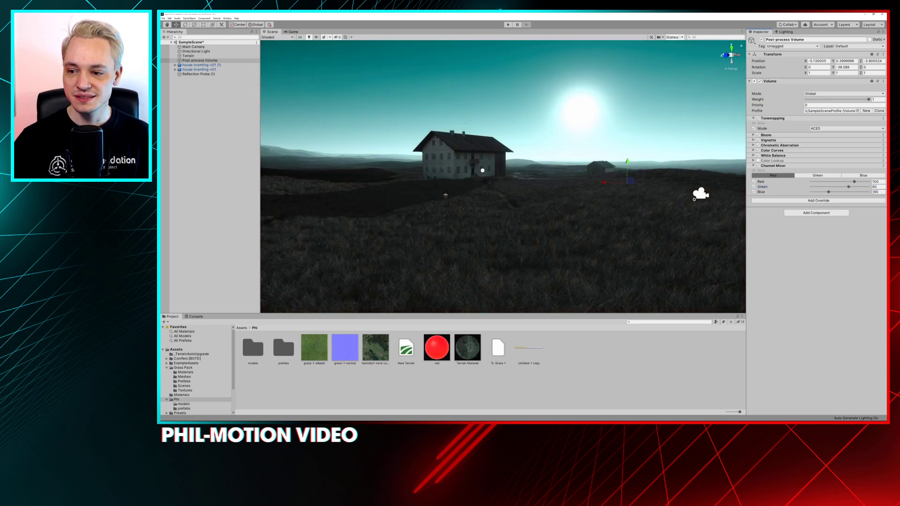
{"action": "left_click", "coordinate": [825, 176]}
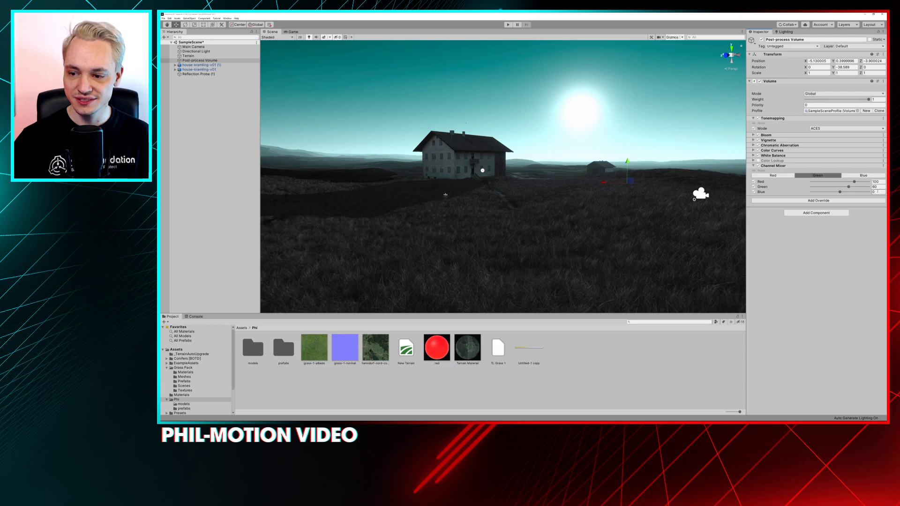
{"action": "left_click", "coordinate": [864, 176]}
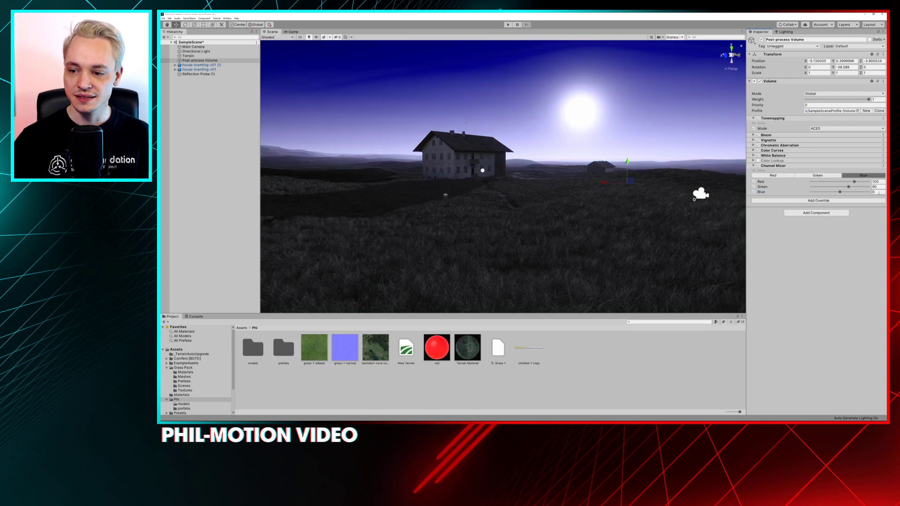
{"action": "left_click", "coordinate": [876, 186]}
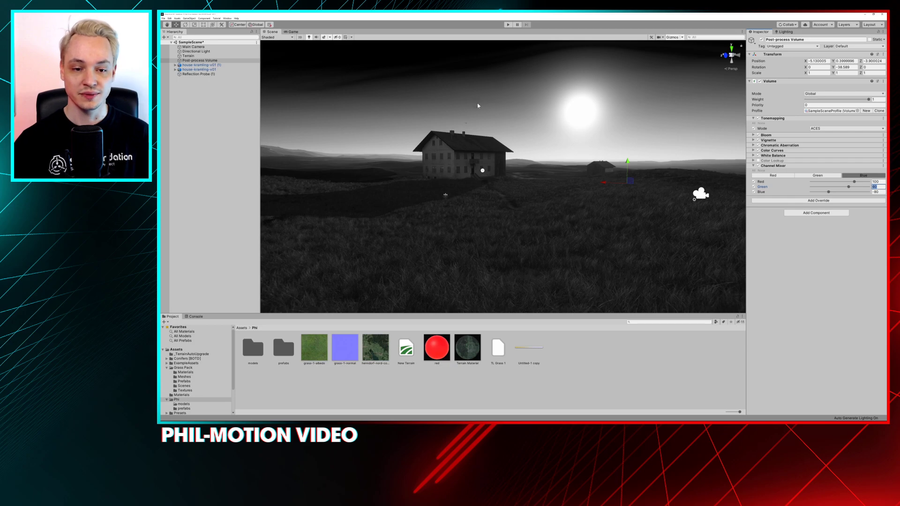
{"action": "left_click", "coordinate": [781, 252]}
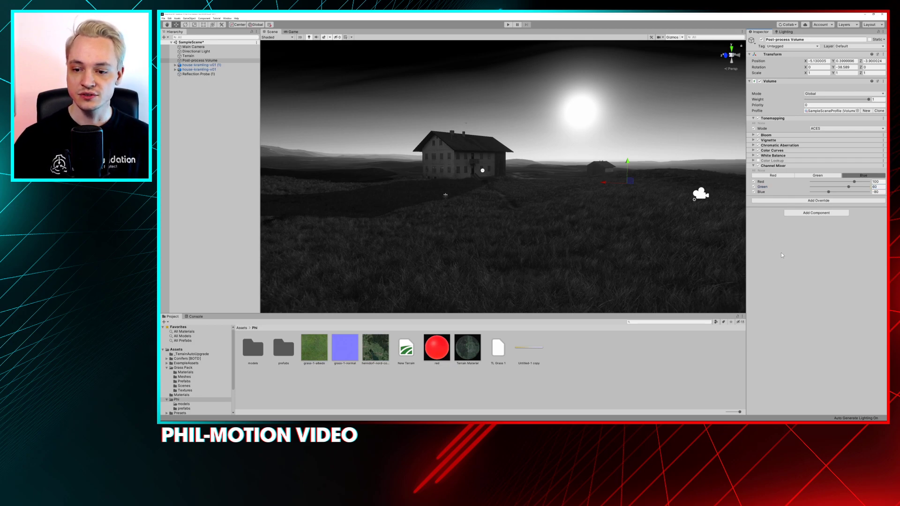
Switch the Channel Mixer override off and on to compare the black-and-white mix with the original colors
{"action": "left_click", "coordinate": [758, 166]}
{"action": "left_click", "coordinate": [758, 166]}
{"action": "left_click", "coordinate": [757, 166]}
{"action": "left_click", "coordinate": [757, 166]}
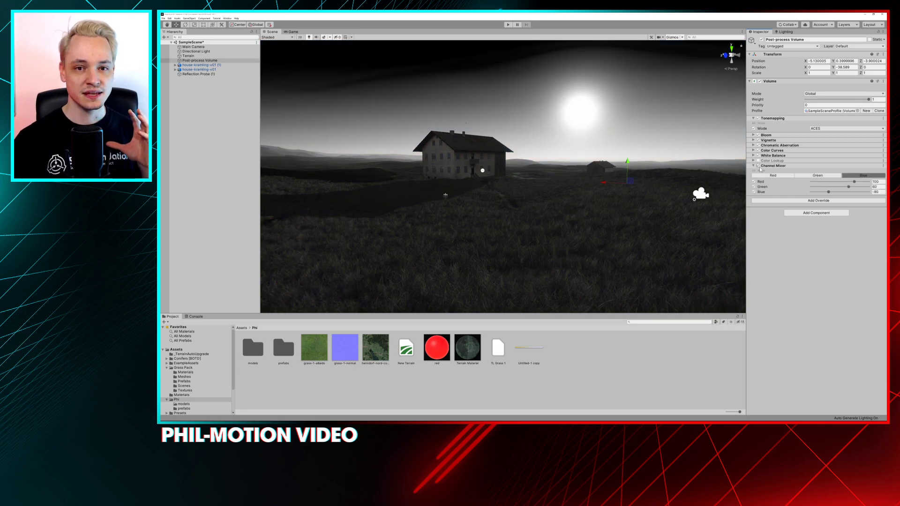
Tint the mix by lowering contributions: Blue output about 90/26/-60, Green output about 76/54/-66, Red output about 82/42/-70
{"action": "mouse_move", "coordinate": [841, 189]}
{"action": "left_mouse_down"}
{"action": "mouse_move", "coordinate": [829, 190]}
{"action": "mouse_move", "coordinate": [850, 182]}
{"action": "mouse_move", "coordinate": [845, 189]}
{"action": "left_mouse_up"}
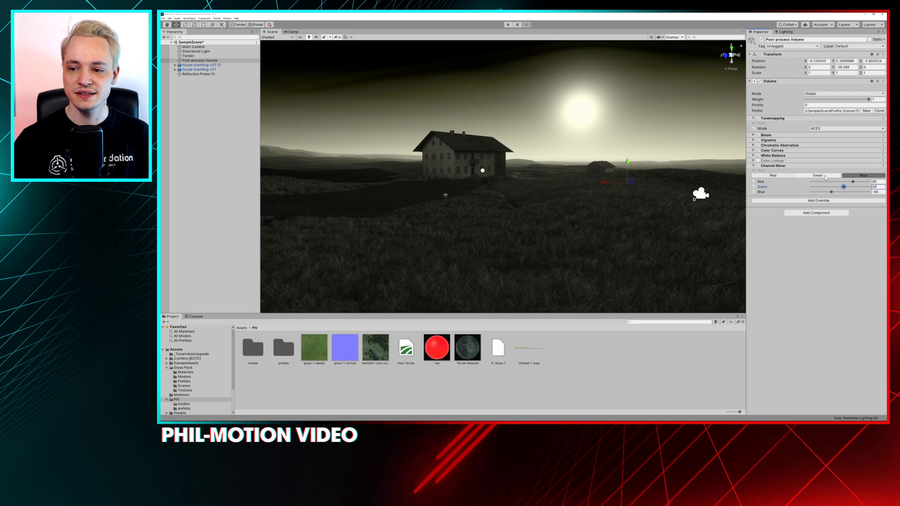
{"action": "left_click", "coordinate": [826, 176]}
{"action": "left_click", "coordinate": [831, 192]}
{"action": "left_click_drag", "start_coordinate": [854, 181], "coordinate": [848, 186]}
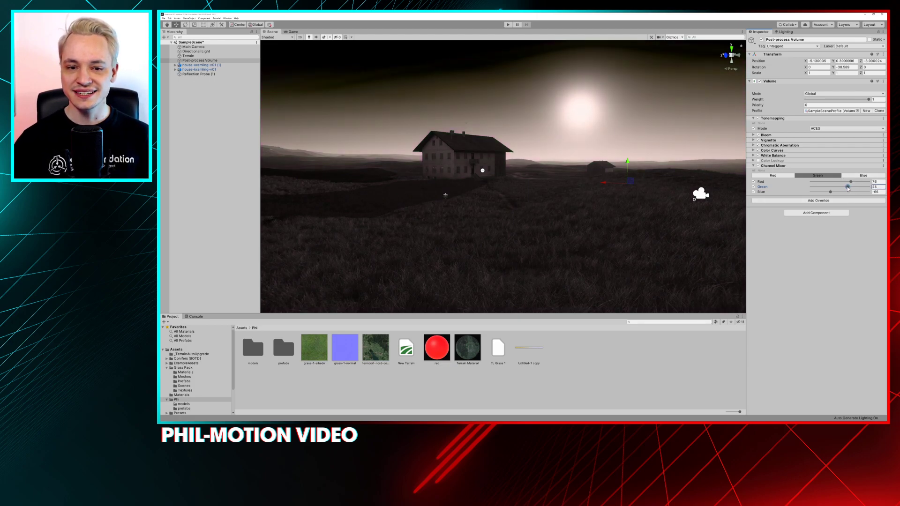
{"action": "left_click", "coordinate": [773, 175]}
{"action": "left_click_drag", "start_coordinate": [830, 192], "coordinate": [846, 186]}
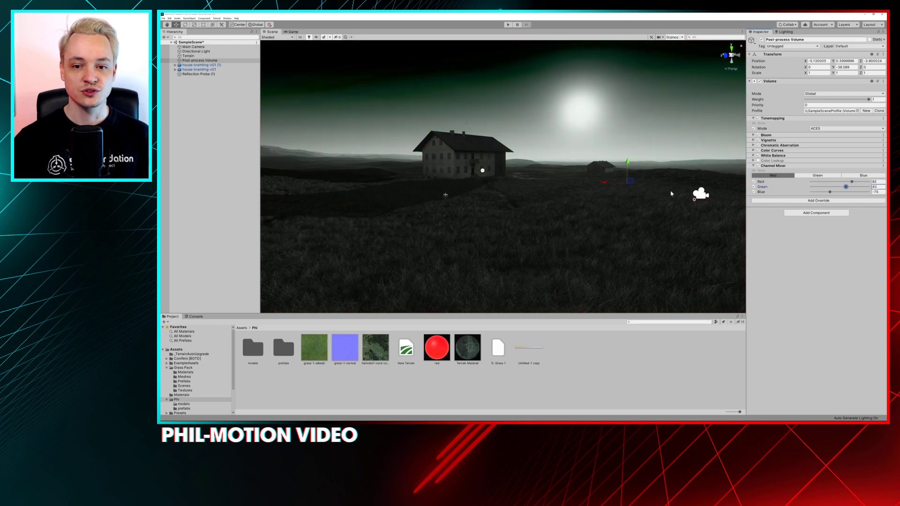
Inspect the farmhouse from other angles and set the Red output channel's Blue contribution to about -56
{"action": "left_click_drag", "start_coordinate": [488, 162], "coordinate": [472, 203], "text": "alt"}
{"action": "middle_click_drag", "start_coordinate": [471, 203], "coordinate": [469, 221]}
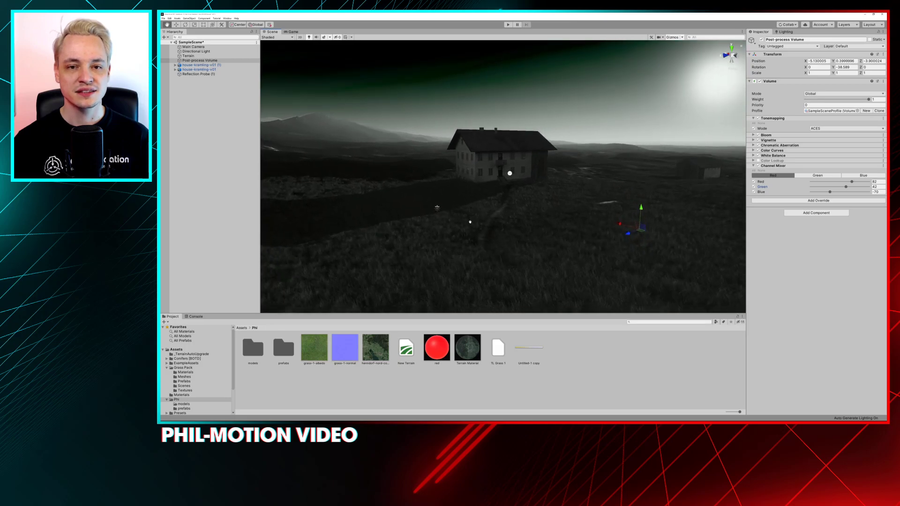
{"action": "left_click_drag", "start_coordinate": [469, 221], "coordinate": [493, 213], "text": "alt"}
{"action": "mouse_move", "coordinate": [488, 174]}
{"action": "left_mouse_down", "text": "alt"}
{"action": "mouse_move", "coordinate": [506, 154]}
{"action": "mouse_move", "coordinate": [497, 174]}
{"action": "left_mouse_up", "text": "alt"}
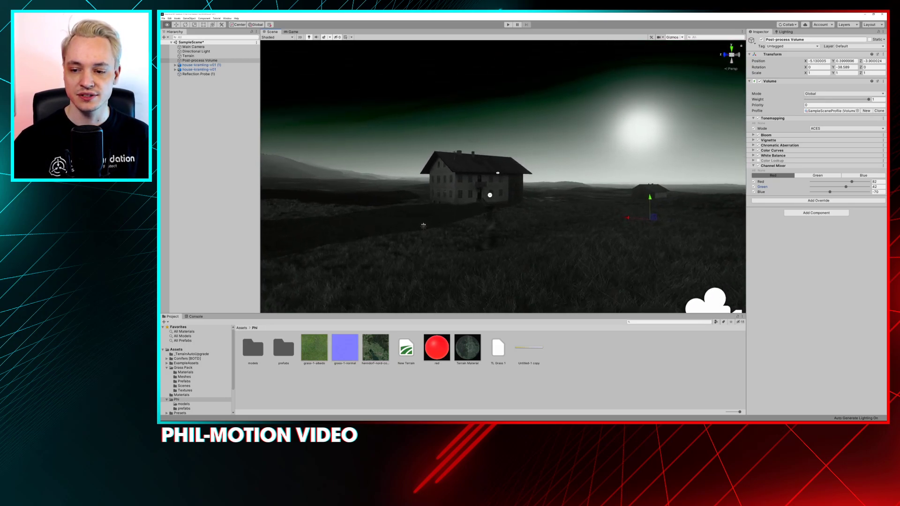
{"action": "mouse_move", "coordinate": [833, 190]}
{"action": "left_mouse_down"}
{"action": "mouse_move", "coordinate": [841, 191]}
{"action": "mouse_move", "coordinate": [815, 191]}
{"action": "mouse_move", "coordinate": [831, 192]}
{"action": "left_mouse_up"}
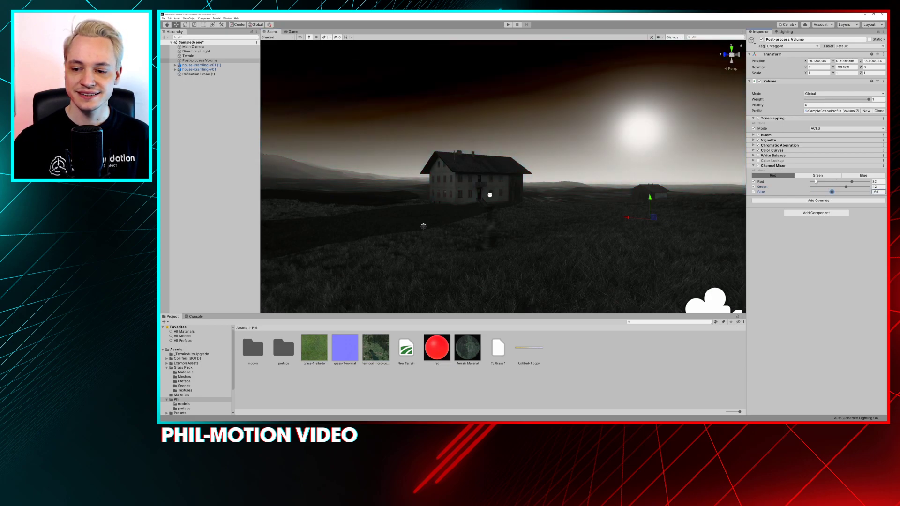
Compare the scene with the Channel Mixer off and on, and remove that override from the volume
{"action": "left_click", "coordinate": [758, 166]}
{"action": "left_click", "coordinate": [758, 165]}
{"action": "left_click", "coordinate": [757, 165]}
{"action": "right_click", "coordinate": [764, 166]}
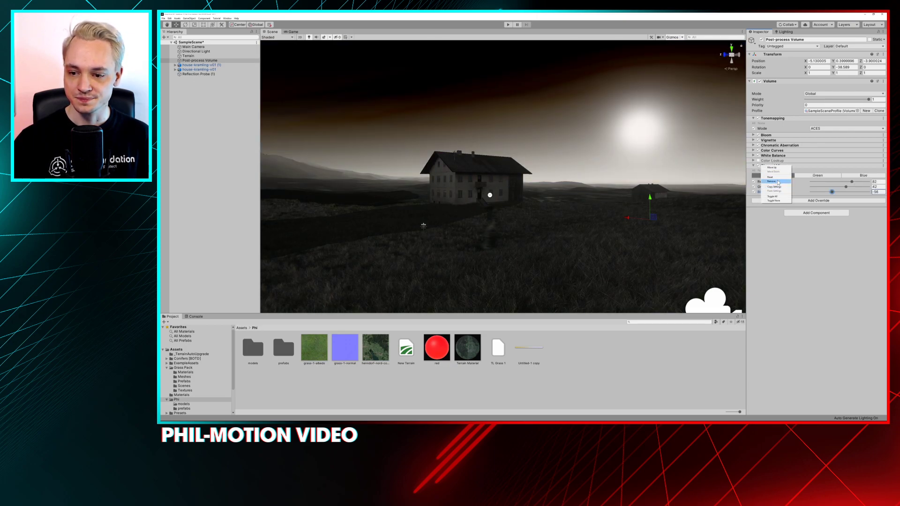
{"action": "left_click", "coordinate": [771, 181]}
Add the Lift, Gamma, Gain post-processing override to the Post-process Volume
{"action": "left_click", "coordinate": [806, 181]}
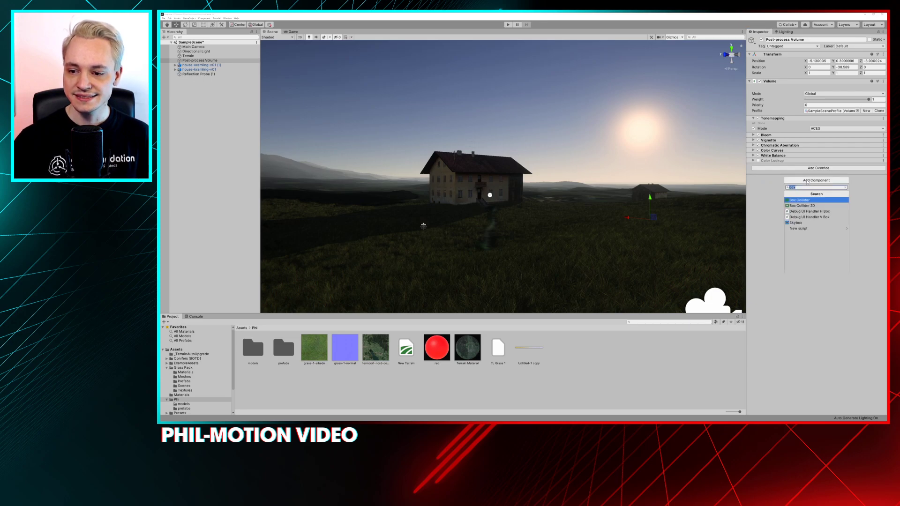
{"action": "left_click", "coordinate": [809, 168]}
{"action": "left_click", "coordinate": [811, 191]}
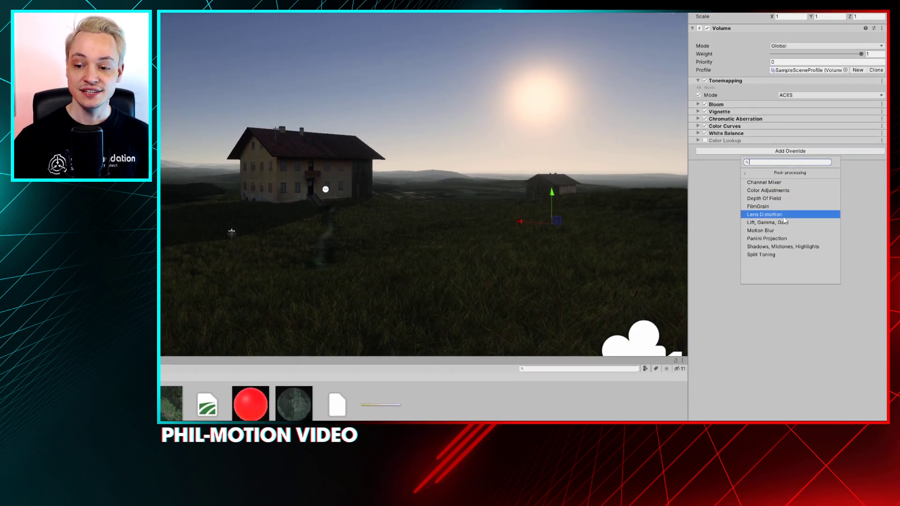
{"action": "left_click", "coordinate": [787, 224]}
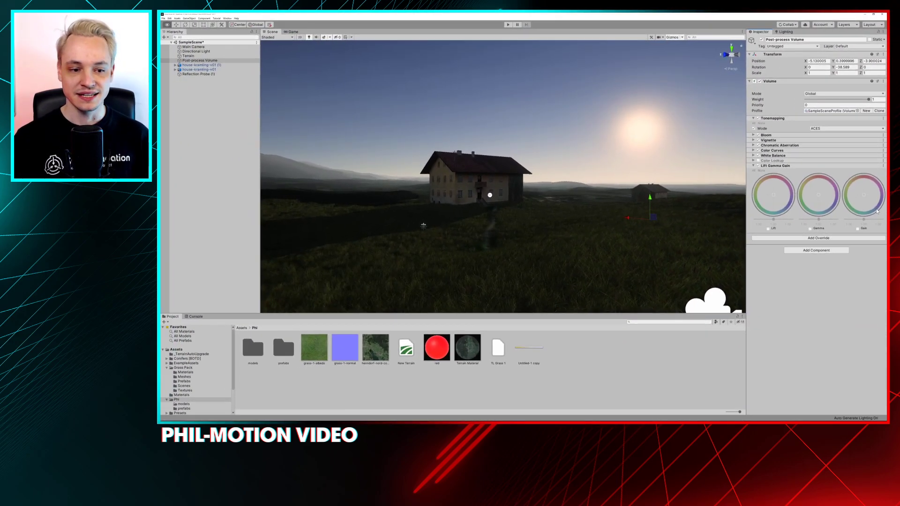
Switch to DaVinci Resolve and open its Color page to view the Lift, Gamma, Gain and Offset wheels
{"action": "key", "text": "alt+Tab"}
{"action": "key", "text": "alt+Tab"}
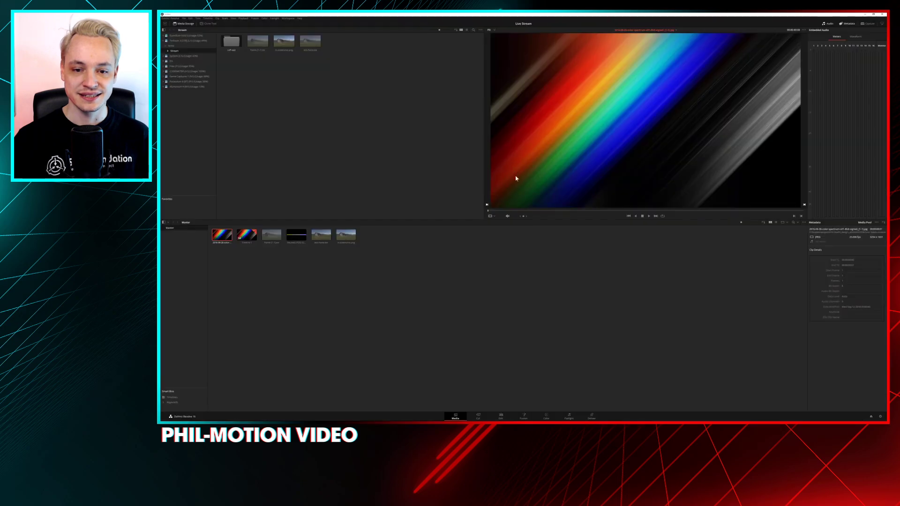
{"action": "left_click", "coordinate": [507, 415]}
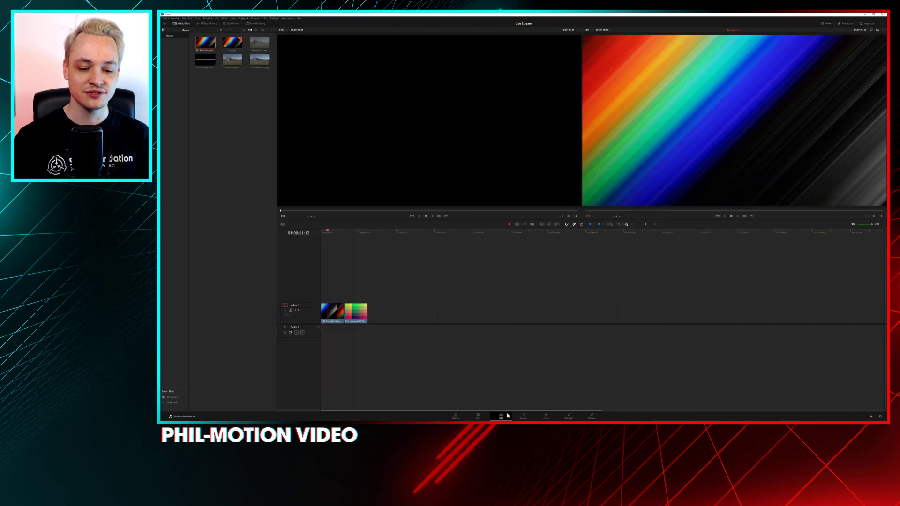
{"action": "left_click", "coordinate": [546, 416]}
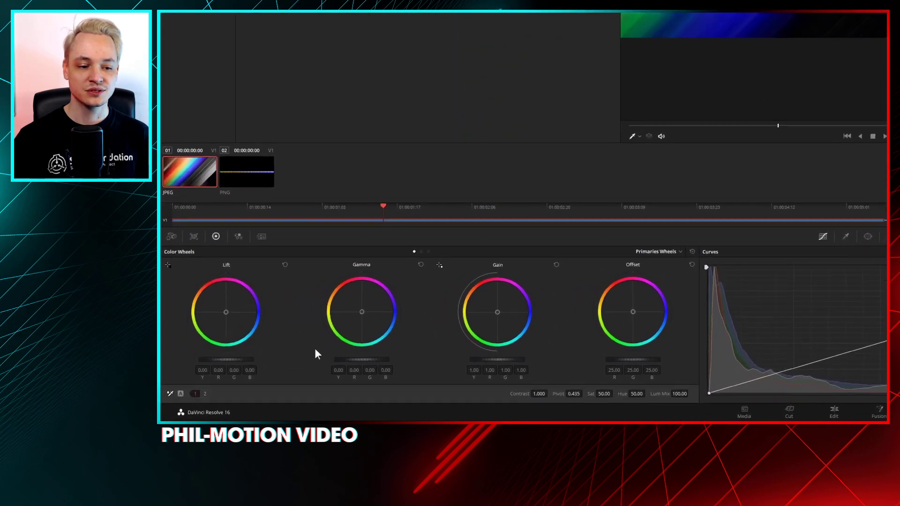
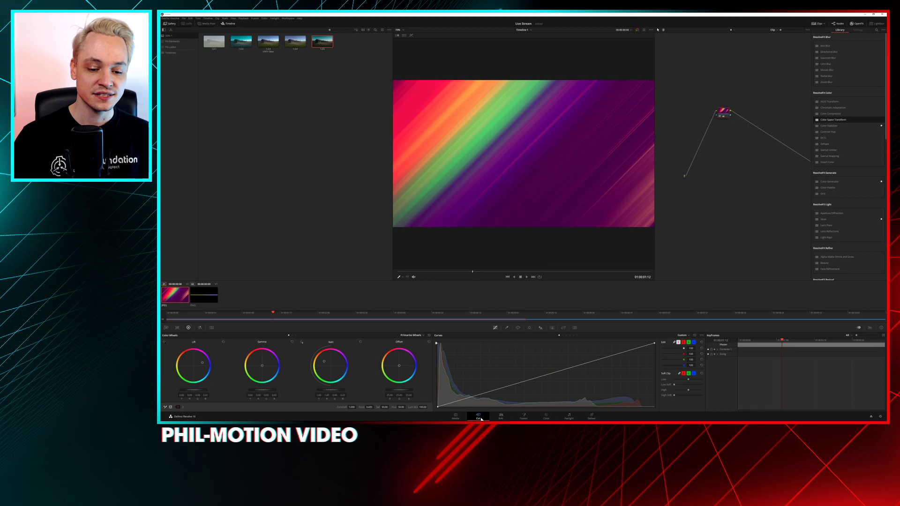
Place the farmhouse clip after the existing clips on the Edit page timeline and move the playhead onto it
{"action": "left_click", "coordinate": [501, 416]}
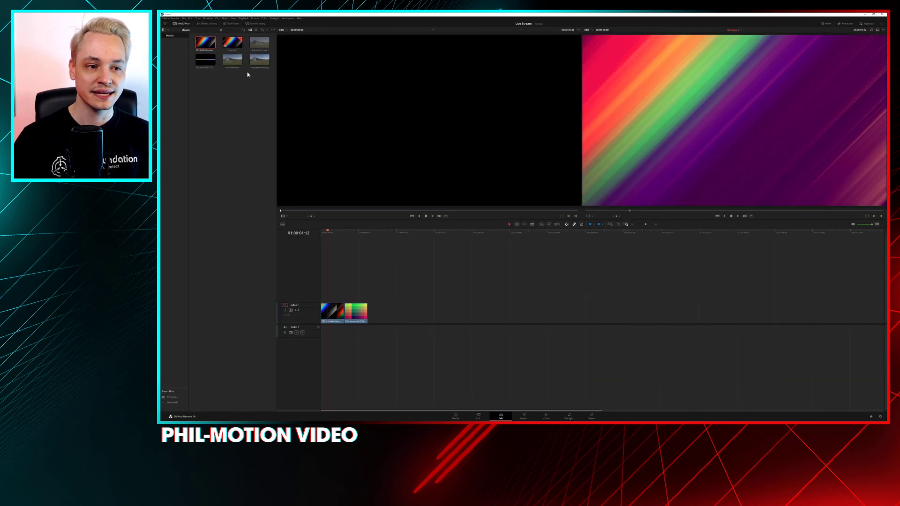
{"action": "left_click_drag", "start_coordinate": [255, 60], "coordinate": [380, 312]}
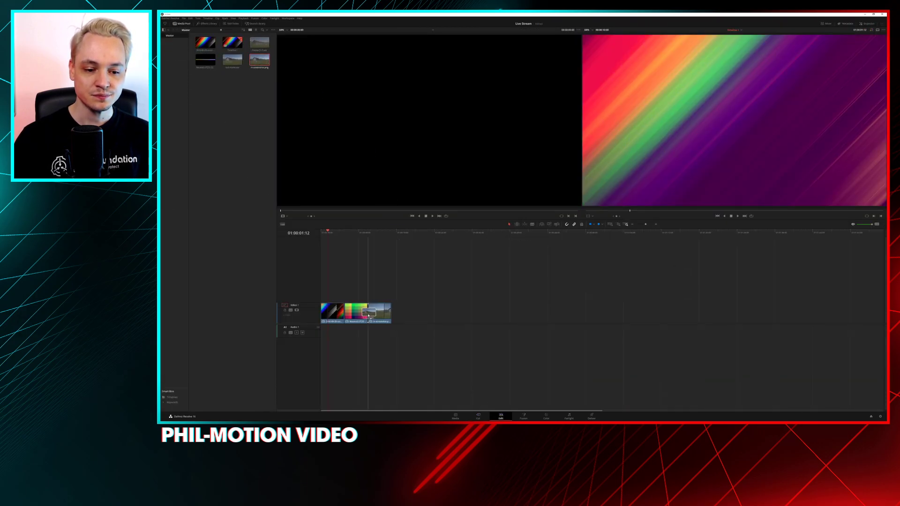
{"action": "left_click_drag", "start_coordinate": [374, 232], "coordinate": [380, 234]}
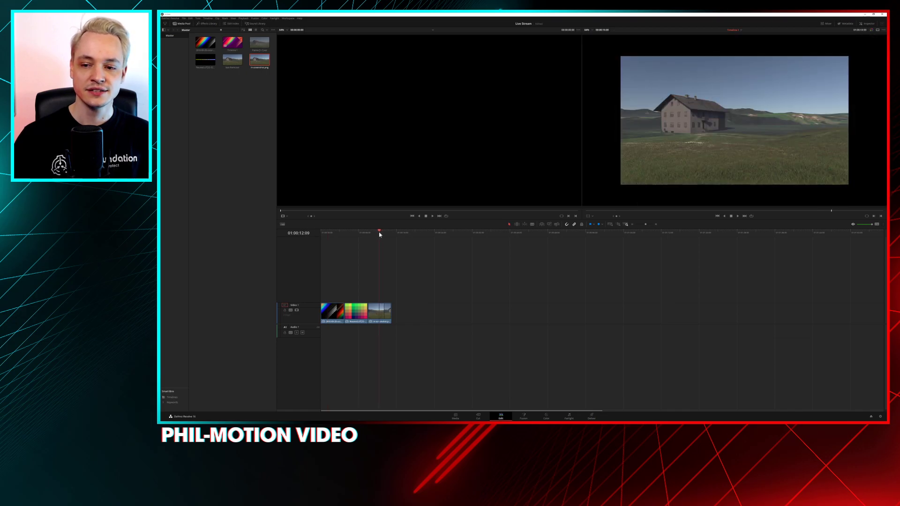
Open the farmhouse clip on the Color page and increase its Sizing zoom until it fills the frame
{"action": "left_click", "coordinate": [545, 416]}
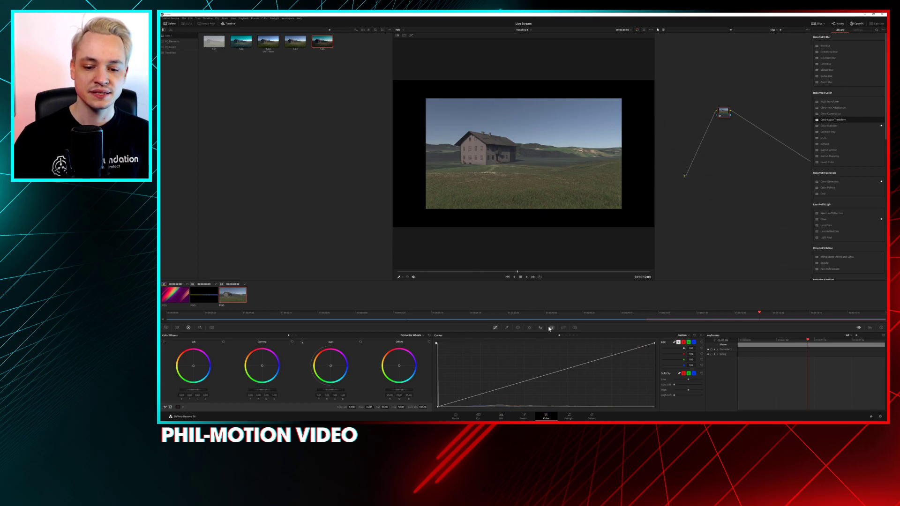
{"action": "left_click", "coordinate": [562, 328]}
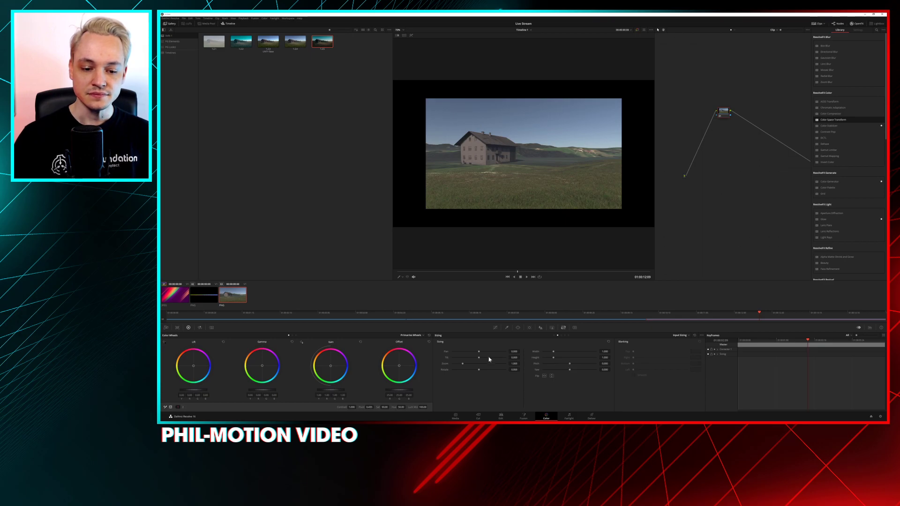
{"action": "left_click", "coordinate": [467, 364]}
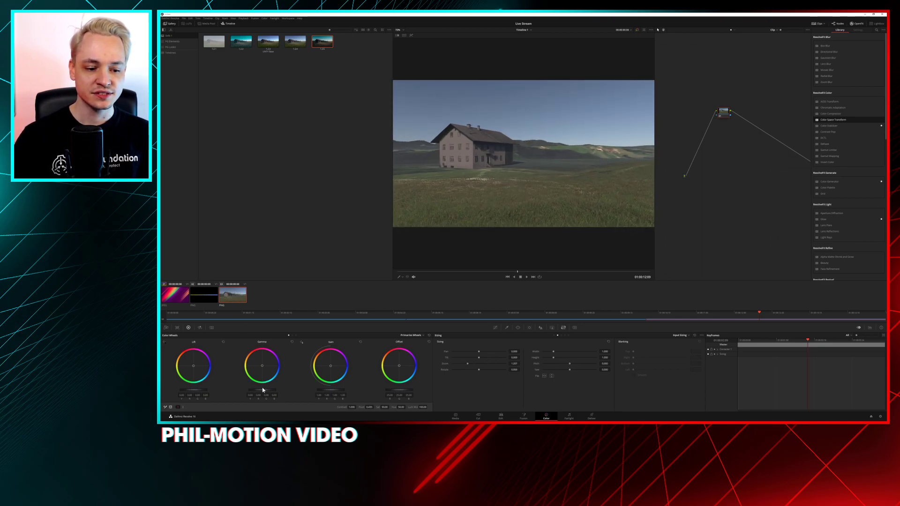
Darken the Gamma level and raise the Gain level of the farmhouse clip to strengthen its contrast
{"action": "left_click_drag", "start_coordinate": [262, 389], "coordinate": [250, 389]}
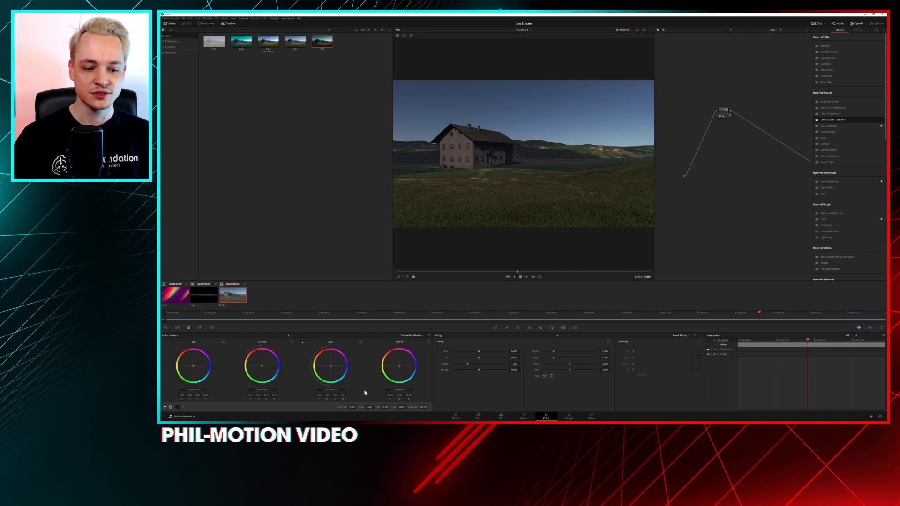
{"action": "left_click_drag", "start_coordinate": [331, 389], "coordinate": [353, 389]}
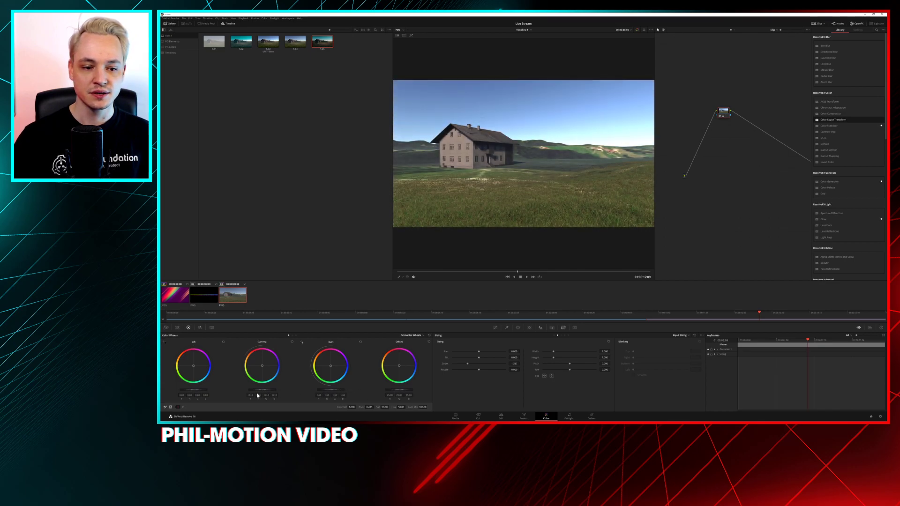
{"action": "left_click_drag", "start_coordinate": [271, 391], "coordinate": [266, 392]}
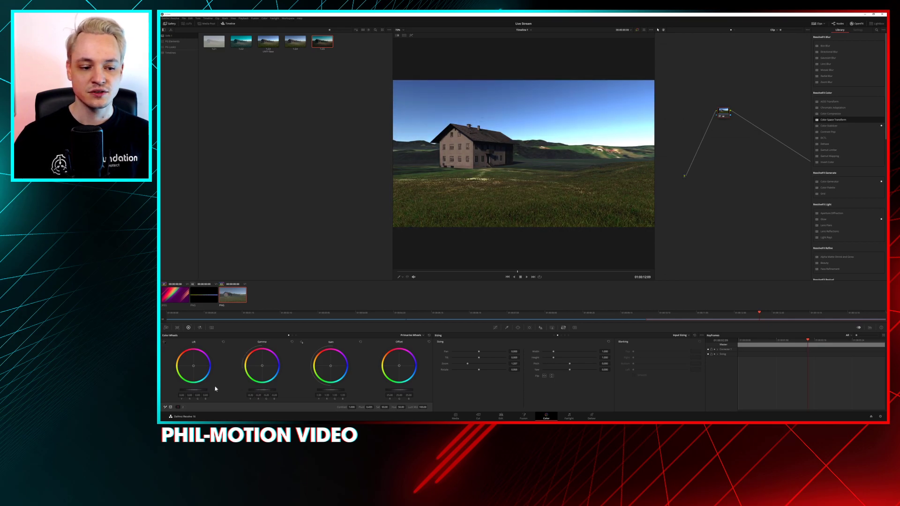
{"action": "left_click_drag", "start_coordinate": [263, 390], "coordinate": [259, 390]}
{"action": "mouse_move", "coordinate": [330, 390]}
{"action": "left_mouse_down"}
{"action": "mouse_move", "coordinate": [358, 390]}
{"action": "mouse_move", "coordinate": [305, 390]}
{"action": "mouse_move", "coordinate": [332, 390]}
{"action": "left_mouse_up"}
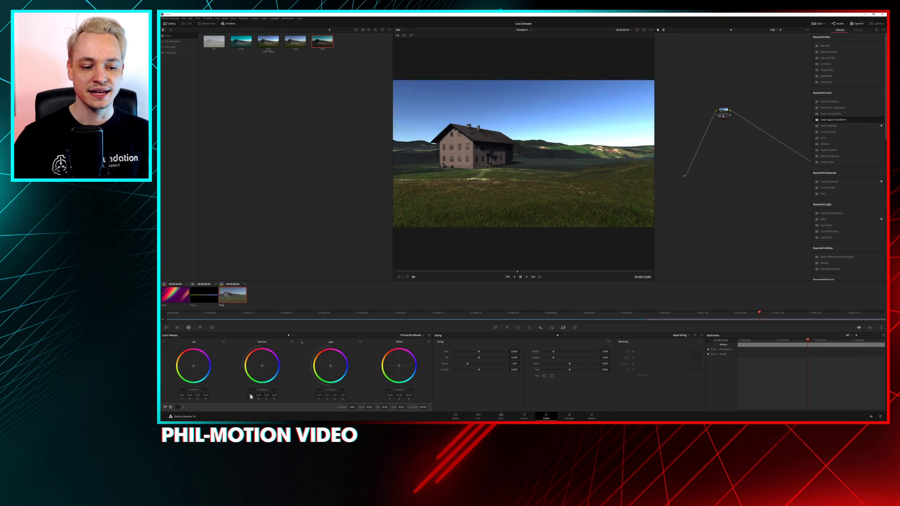
{"action": "left_click_drag", "start_coordinate": [263, 390], "coordinate": [263, 390]}
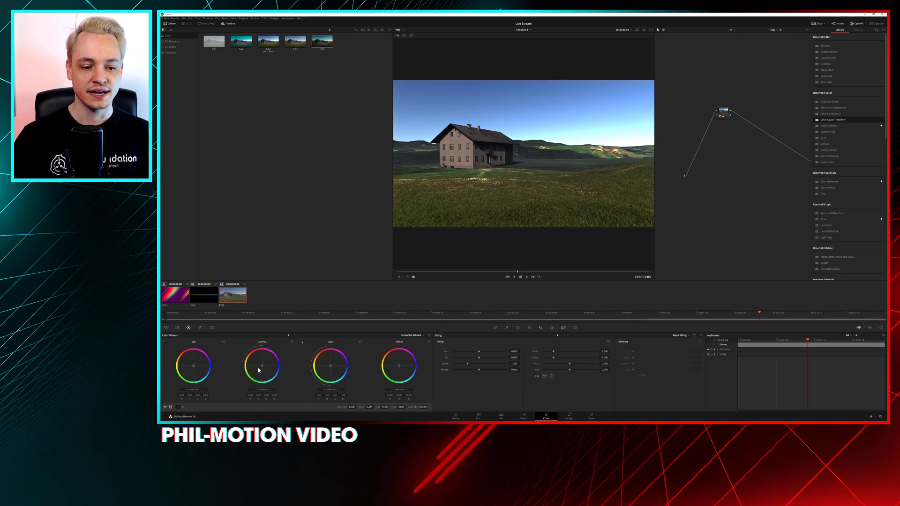
Tint the Gamma slightly yellow and the Lift slightly blue, darken the Lift level, and show the second set of adjustments
{"action": "left_click_drag", "start_coordinate": [262, 365], "coordinate": [256, 367]}
{"action": "mouse_move", "coordinate": [331, 364]}
{"action": "left_mouse_down"}
{"action": "mouse_move", "coordinate": [330, 355]}
{"action": "mouse_move", "coordinate": [330, 365]}
{"action": "left_mouse_up"}
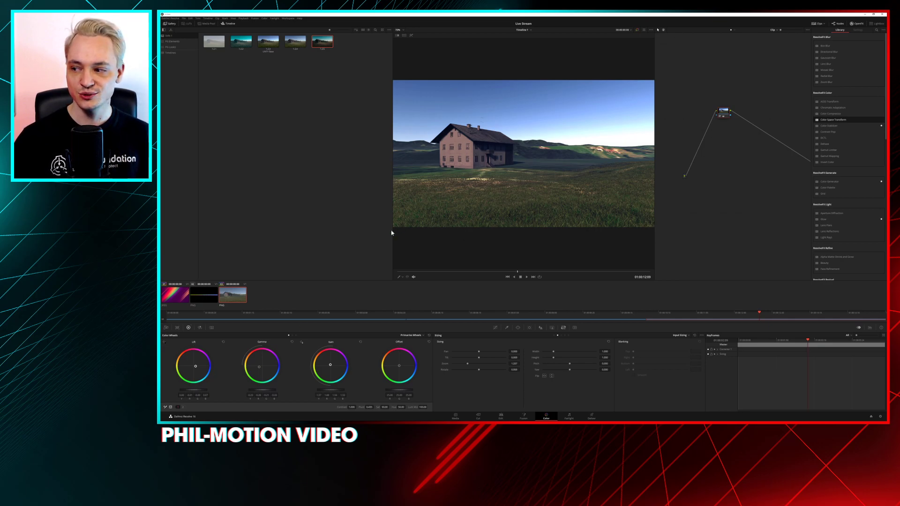
{"action": "mouse_move", "coordinate": [198, 390]}
{"action": "left_mouse_down"}
{"action": "mouse_move", "coordinate": [180, 391]}
{"action": "mouse_move", "coordinate": [220, 390]}
{"action": "mouse_move", "coordinate": [197, 390]}
{"action": "left_mouse_up"}
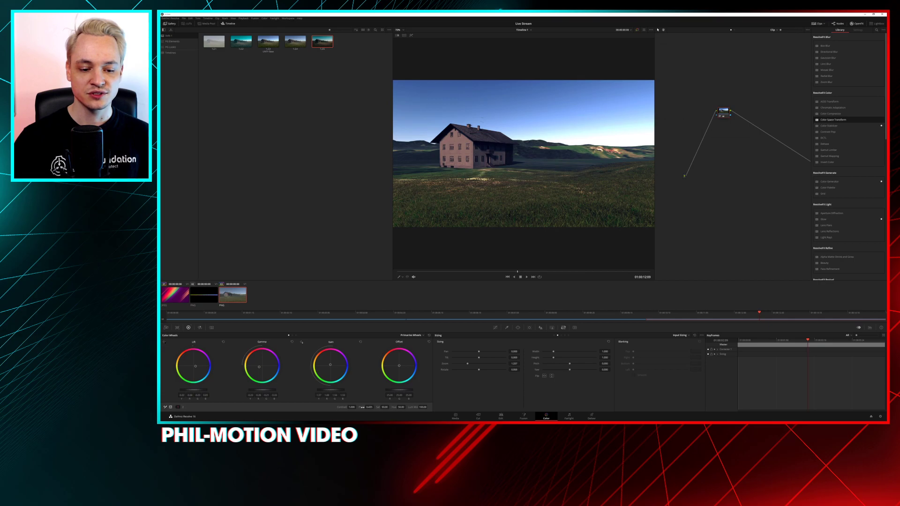
{"action": "left_click", "coordinate": [183, 407]}
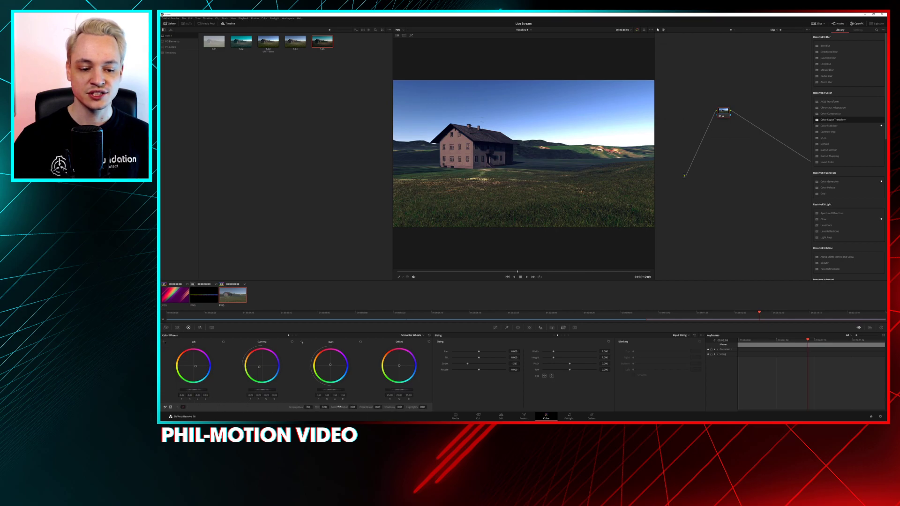
Switch back to Unity and enable the Lift, Gamma and Gain parameters of the Lift, Gamma, Gain override
{"action": "left_click", "coordinate": [863, 14]}
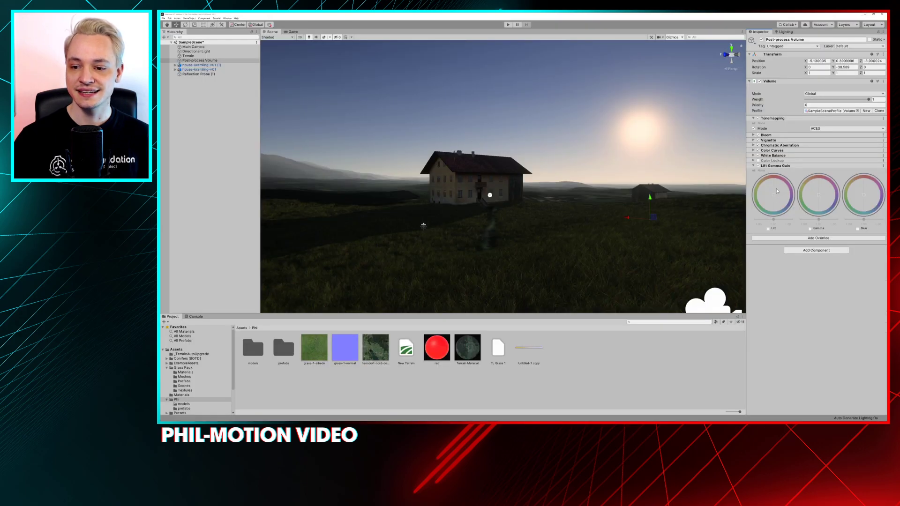
{"action": "left_click", "coordinate": [767, 228]}
{"action": "left_click", "coordinate": [810, 229]}
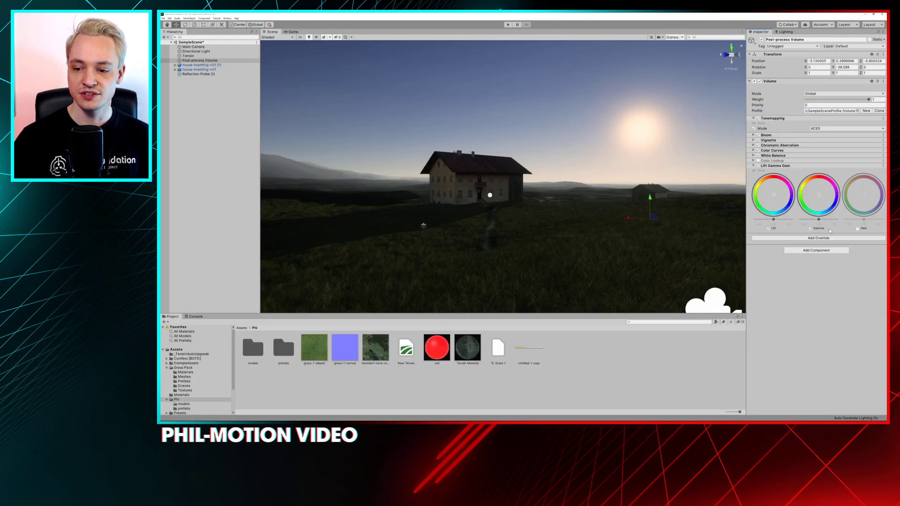
{"action": "left_click", "coordinate": [858, 229]}
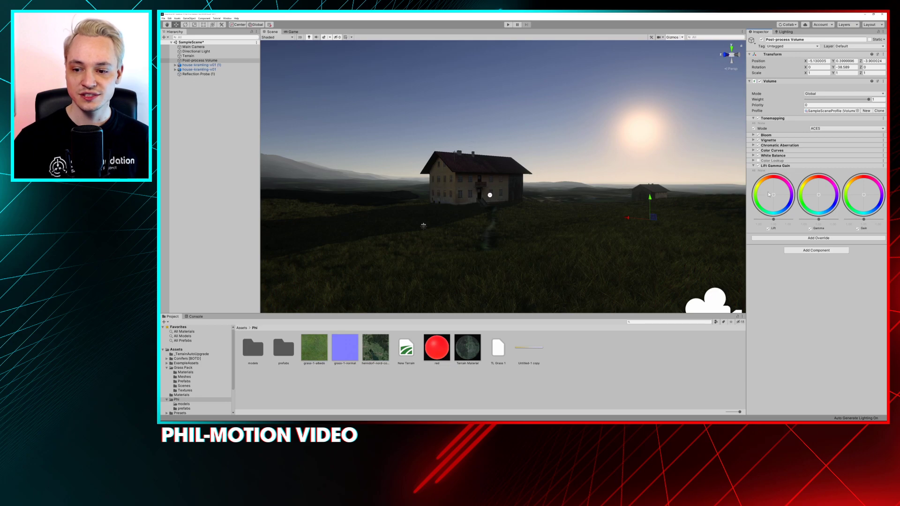
Try a strong red tint on the Lift wheel and undo it
{"action": "left_click_drag", "start_coordinate": [770, 196], "coordinate": [795, 124]}
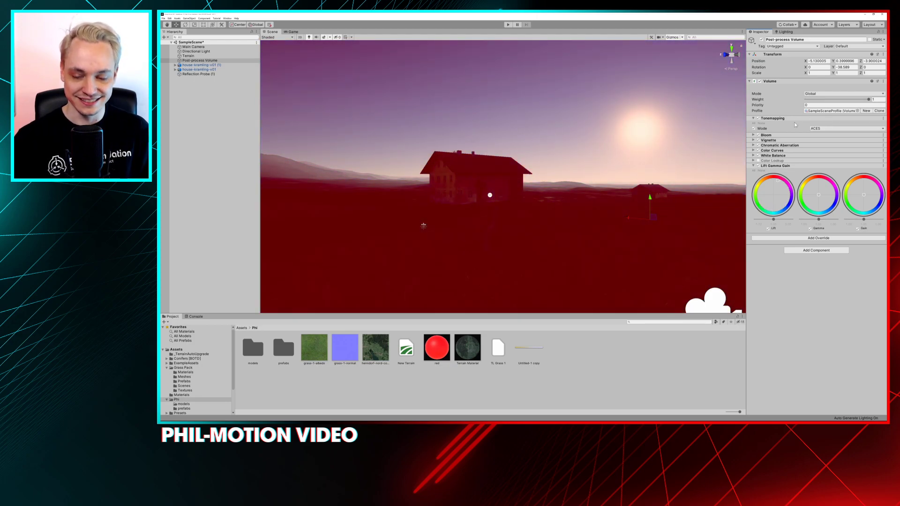
{"action": "key", "text": "ctrl+z"}
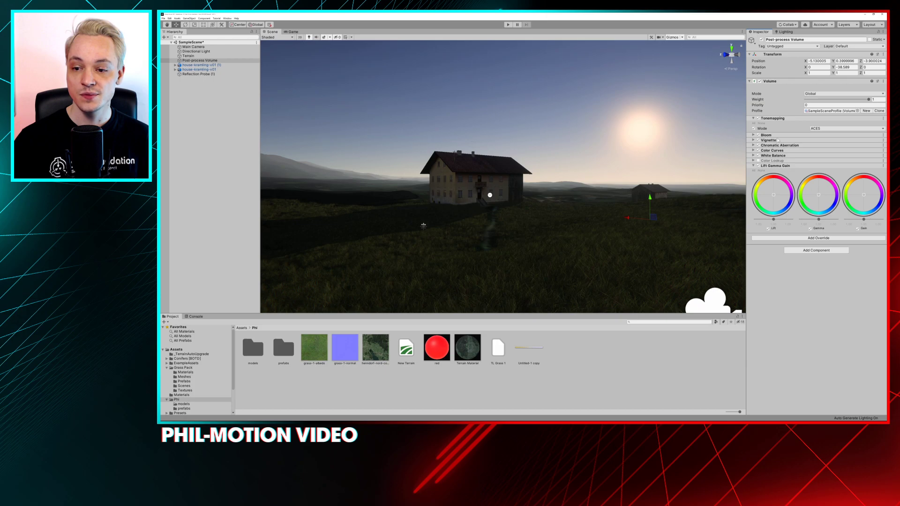
Compare the scene with the Tonemapping override off and on
{"action": "left_click", "coordinate": [758, 118]}
{"action": "left_click", "coordinate": [758, 118]}
{"action": "left_click", "coordinate": [758, 118]}
{"action": "left_click", "coordinate": [758, 118]}
{"action": "left_click", "coordinate": [758, 118]}
{"action": "left_click", "coordinate": [758, 118]}
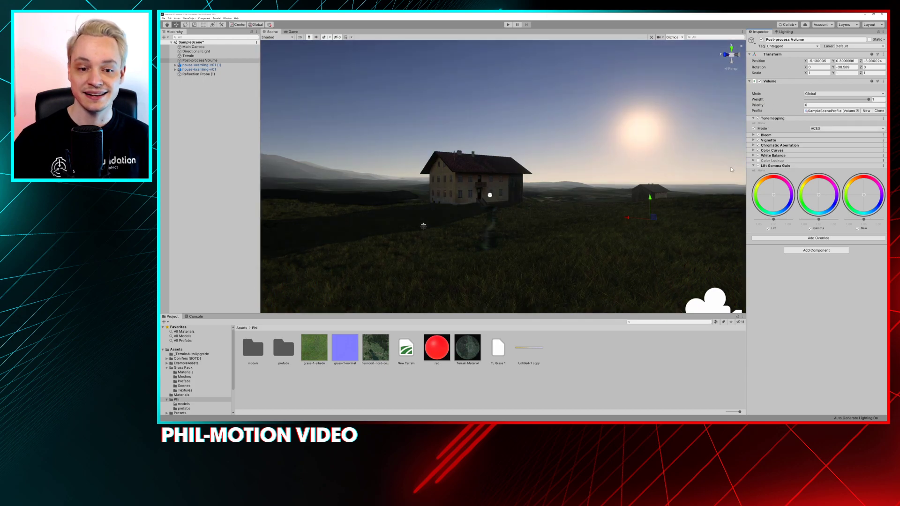
Test a tint on the Gamma wheel, reset it, and fine-tune the Gamma brightness to slightly below neutral
{"action": "mouse_move", "coordinate": [818, 196]}
{"action": "left_mouse_down"}
{"action": "mouse_move", "coordinate": [807, 201]}
{"action": "mouse_move", "coordinate": [819, 186]}
{"action": "mouse_move", "coordinate": [811, 194]}
{"action": "left_mouse_up"}
{"action": "right_click", "coordinate": [811, 187]}
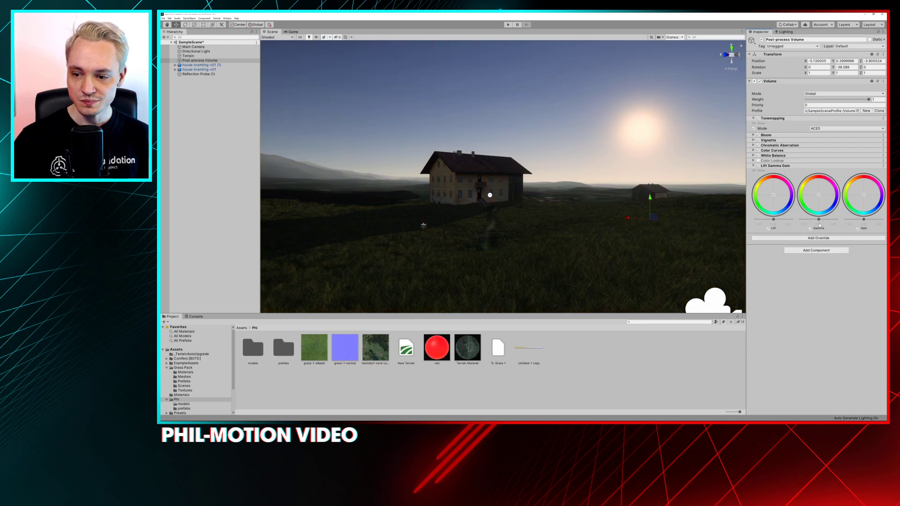
{"action": "mouse_move", "coordinate": [818, 219]}
{"action": "left_mouse_down"}
{"action": "mouse_move", "coordinate": [809, 219]}
{"action": "mouse_move", "coordinate": [836, 223]}
{"action": "mouse_move", "coordinate": [801, 228]}
{"action": "mouse_move", "coordinate": [821, 224]}
{"action": "left_mouse_up"}
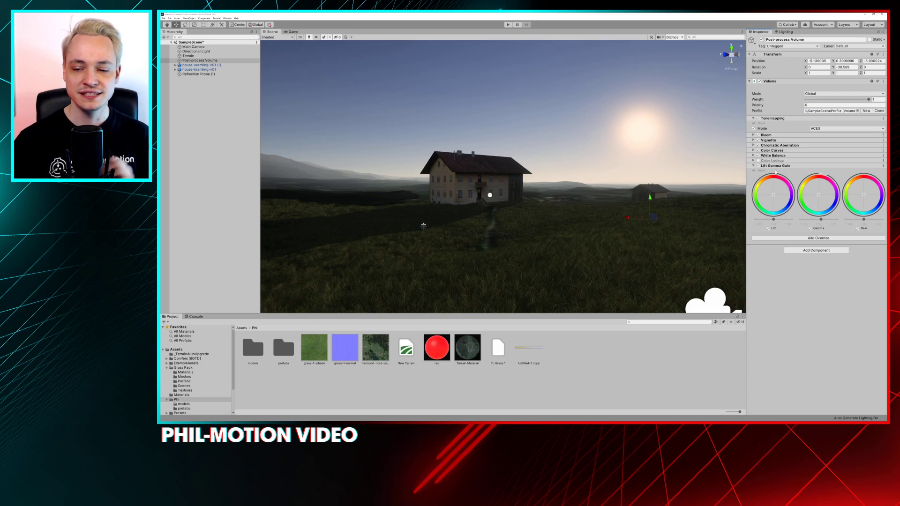
{"action": "left_click_drag", "start_coordinate": [820, 219], "coordinate": [816, 198]}
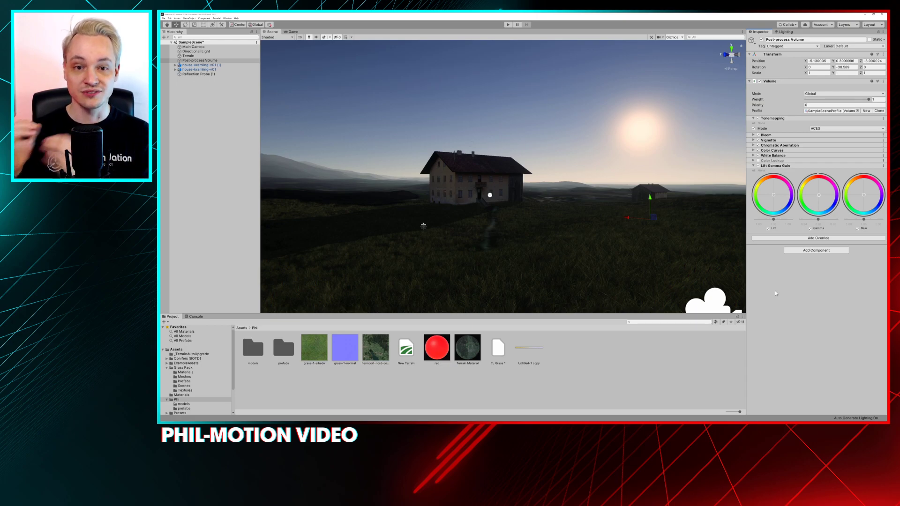
Tint the Gamma wheel slightly toward warm orange, checking the effect on the farmhouse from close up
{"action": "left_click_drag", "start_coordinate": [821, 195], "coordinate": [814, 183]}
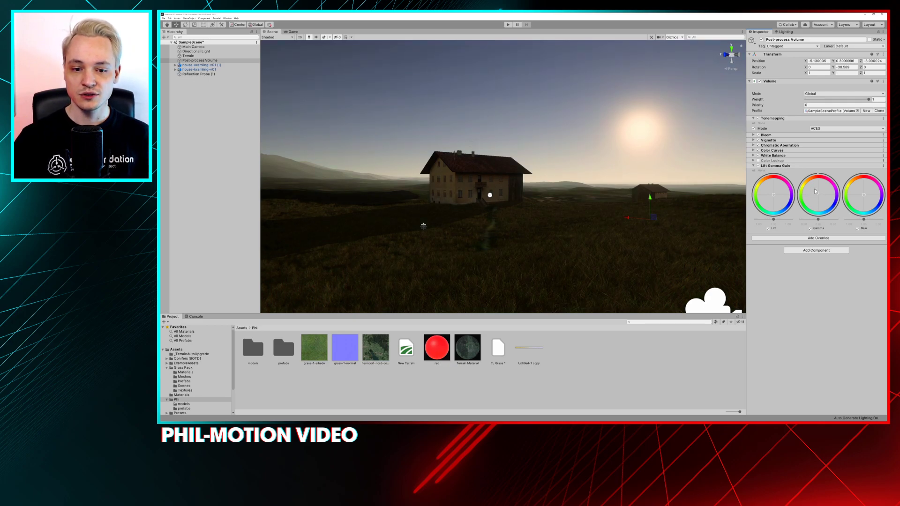
{"action": "mouse_move", "coordinate": [443, 218]}
{"action": "right_mouse_down"}
{"action": "mouse_move", "coordinate": [460, 209]}
{"action": "mouse_move", "coordinate": [438, 215]}
{"action": "mouse_move", "coordinate": [442, 208]}
{"action": "right_mouse_up"}
{"action": "key", "text": "w"}
{"action": "key", "text": "q"}
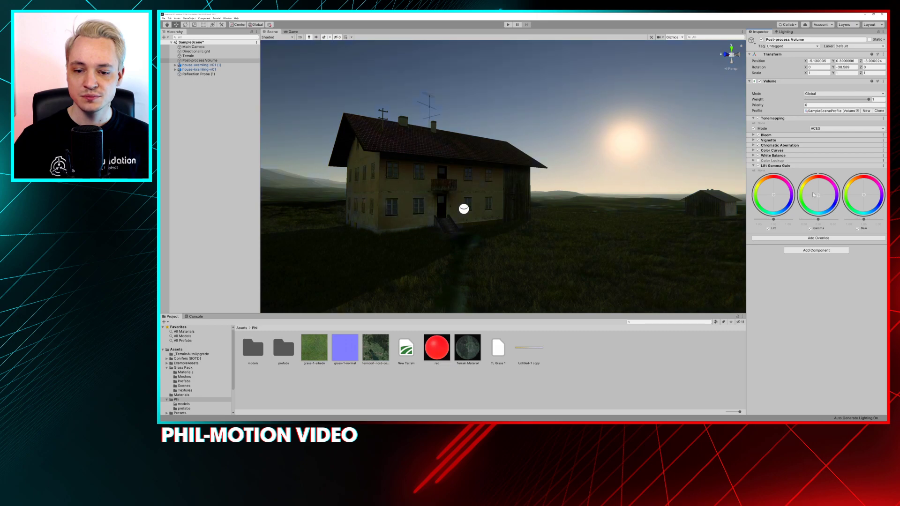
{"action": "left_click_drag", "start_coordinate": [815, 197], "coordinate": [820, 198]}
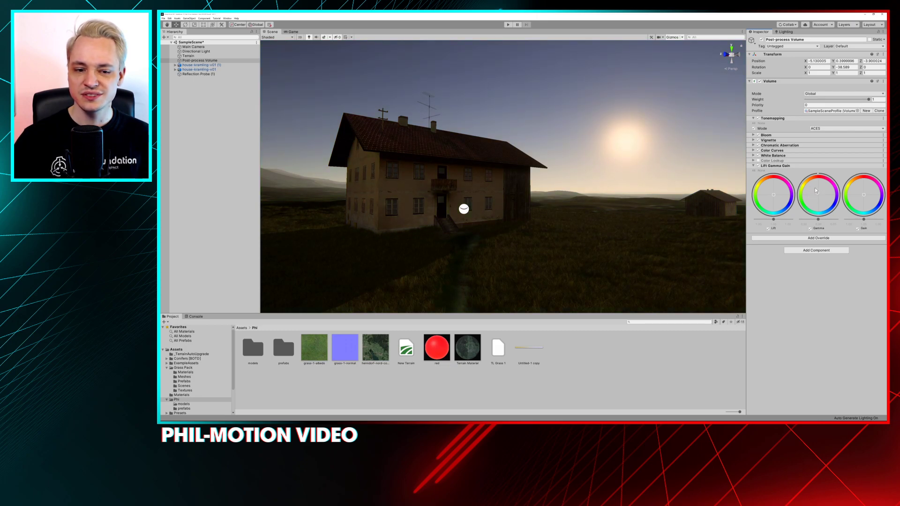
Examine the graded farmhouse from farther away and compare the scene with Color Curves off and on
{"action": "scroll", "coordinate": [531, 176], "scroll_direction": "down", "scroll_amount": 6}
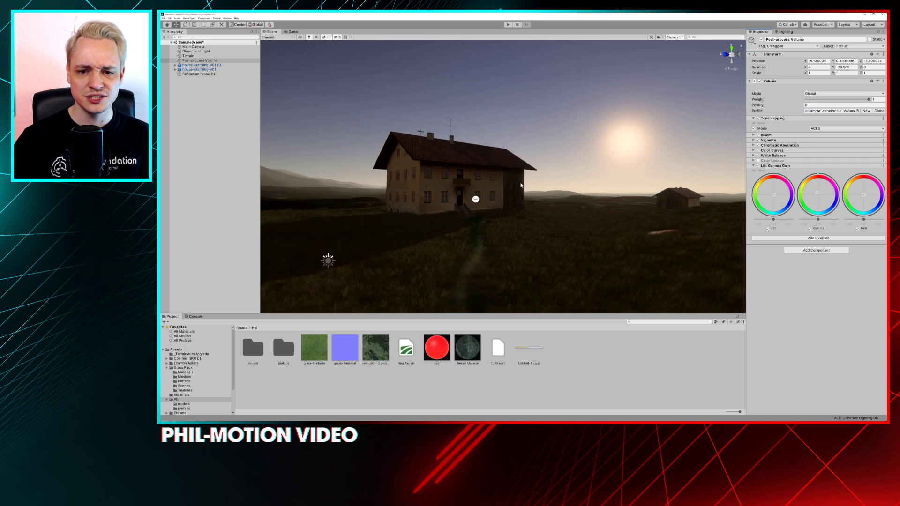
{"action": "right_click_drag", "start_coordinate": [531, 176], "coordinate": [534, 213]}
{"action": "key", "text": "e"}
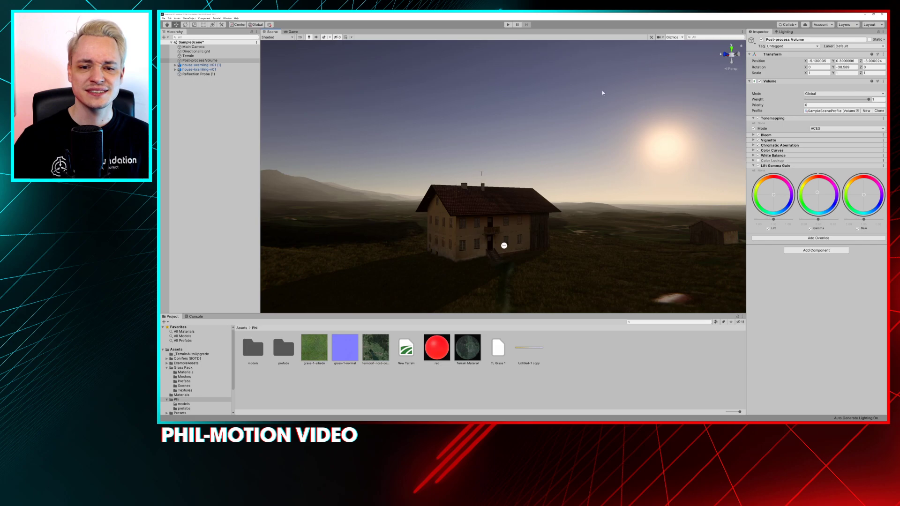
{"action": "left_click_drag", "start_coordinate": [497, 196], "coordinate": [505, 180], "text": "alt"}
{"action": "middle_click_drag", "start_coordinate": [505, 180], "coordinate": [504, 151]}
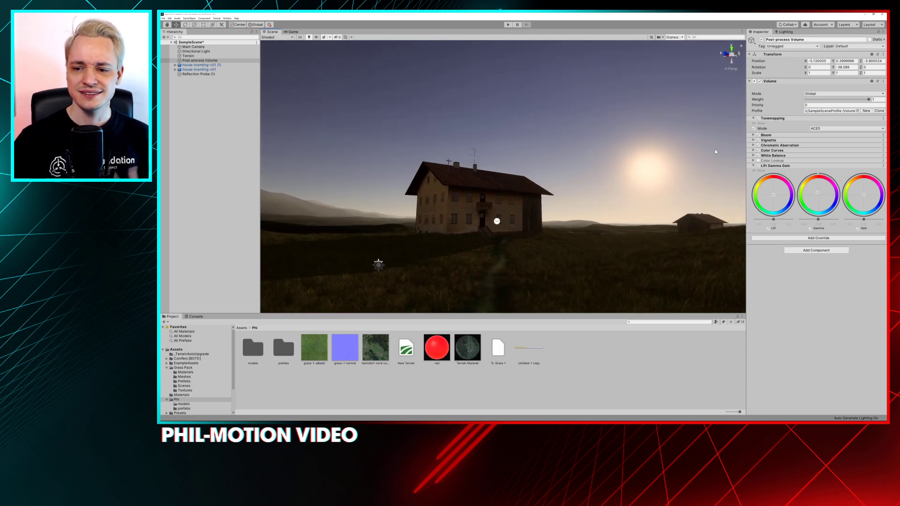
{"action": "left_click", "coordinate": [758, 150]}
{"action": "left_click", "coordinate": [758, 151]}
Expand the Color Curves override, display its Hue Vs Hue curve, and enable that curve's override
{"action": "left_click", "coordinate": [767, 150]}
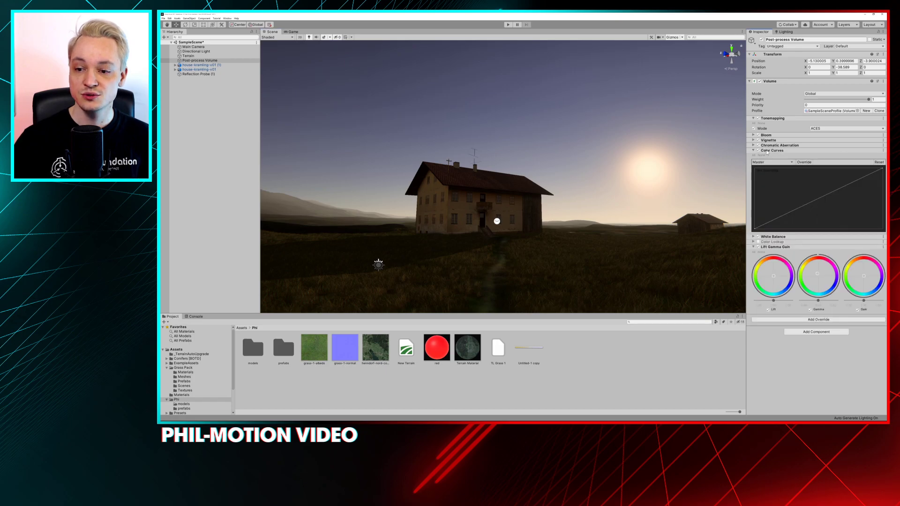
{"action": "left_click", "coordinate": [770, 162]}
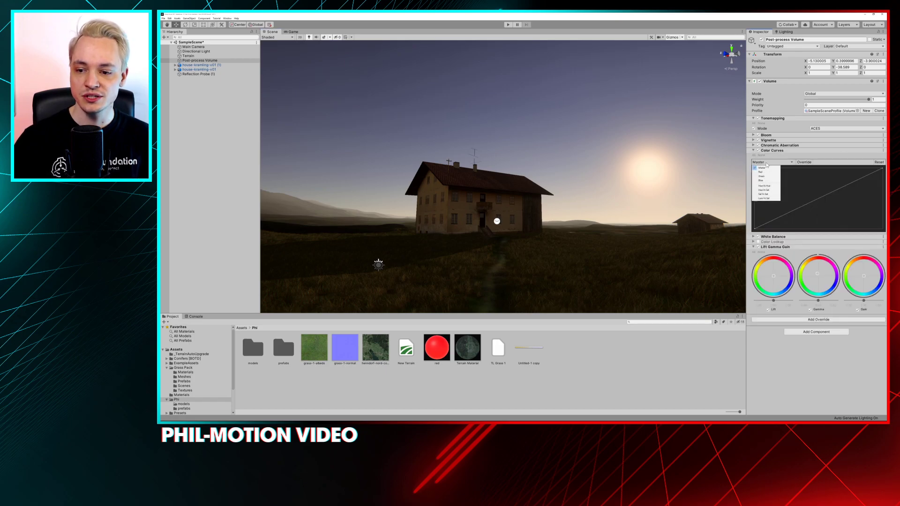
{"action": "left_click", "coordinate": [763, 187]}
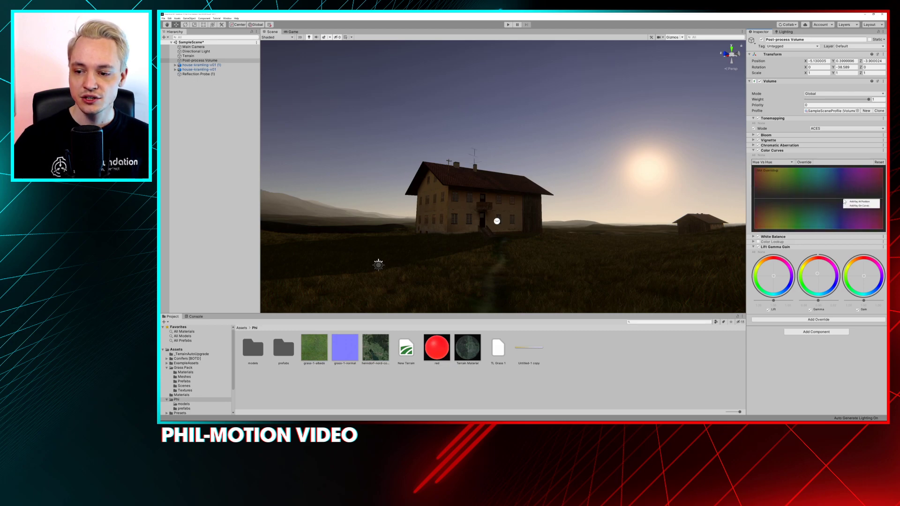
{"action": "right_click", "coordinate": [830, 198]}
{"action": "left_click", "coordinate": [844, 204]}
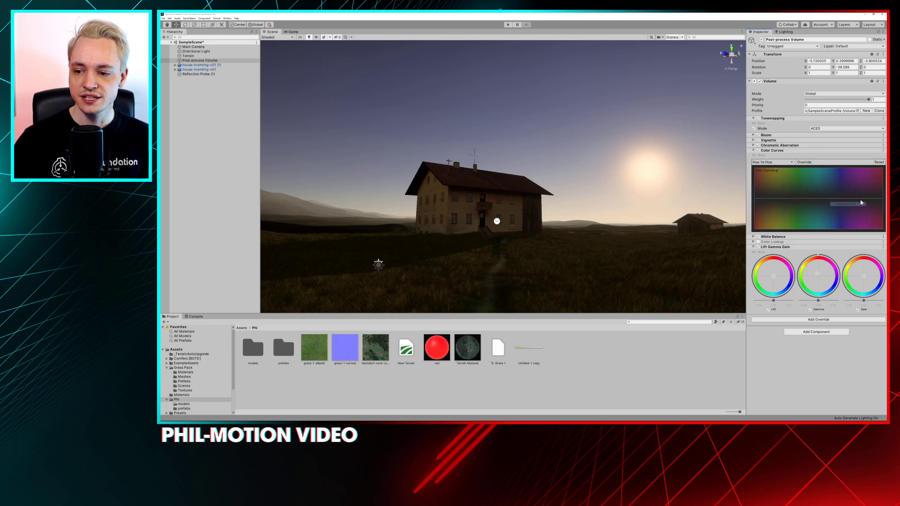
{"action": "left_click", "coordinate": [803, 162]}
Place keys on the Hue Vs Hue curve at the cyan, purple and blue hues, keeping them on the neutral line
{"action": "left_click_drag", "start_coordinate": [818, 199], "coordinate": [823, 228]}
{"action": "left_click_drag", "start_coordinate": [816, 230], "coordinate": [820, 200]}
{"action": "right_click", "coordinate": [858, 198]}
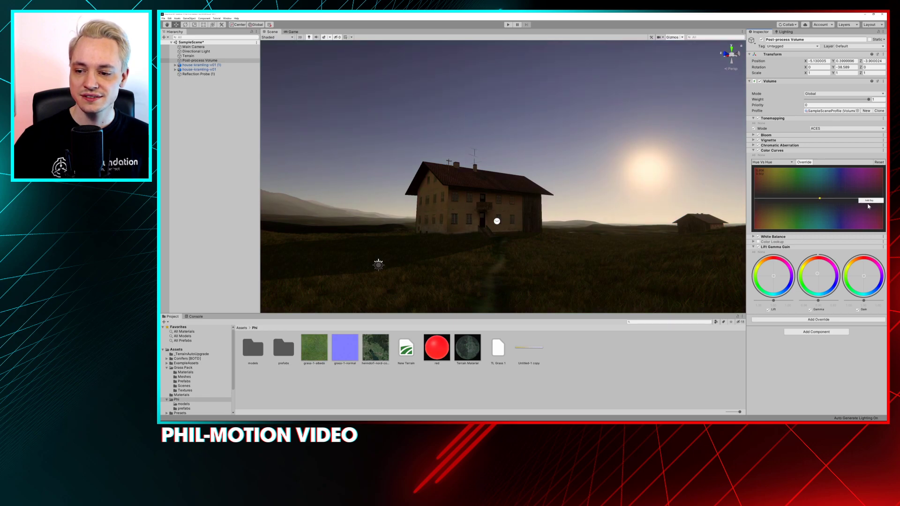
{"action": "left_click", "coordinate": [863, 201]}
{"action": "right_click", "coordinate": [840, 198]}
{"action": "left_click", "coordinate": [848, 201]}
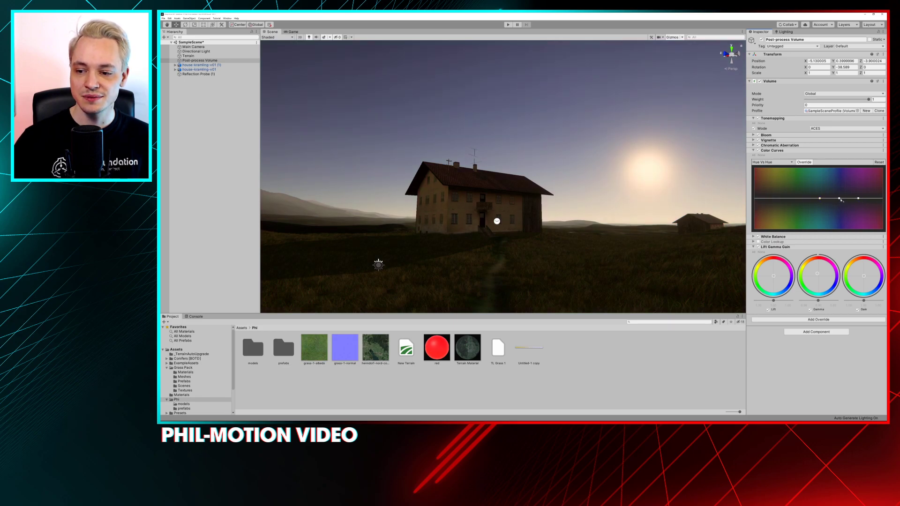
Lower the blue key of the Hue Vs Hue curve slightly below the neutral line to make the sky less purple
{"action": "left_click_drag", "start_coordinate": [839, 196], "coordinate": [840, 209]}
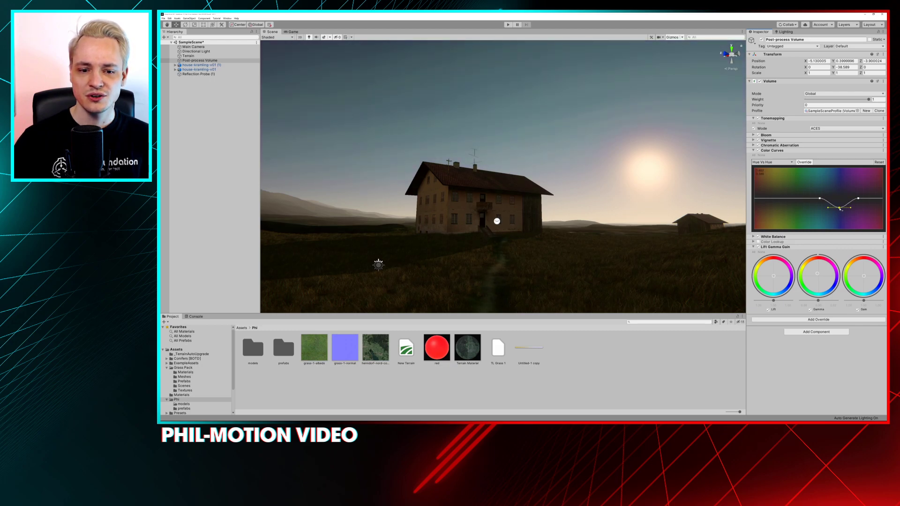
{"action": "mouse_move", "coordinate": [839, 210]}
{"action": "left_mouse_down"}
{"action": "mouse_move", "coordinate": [841, 220]}
{"action": "mouse_move", "coordinate": [837, 205]}
{"action": "left_mouse_up"}
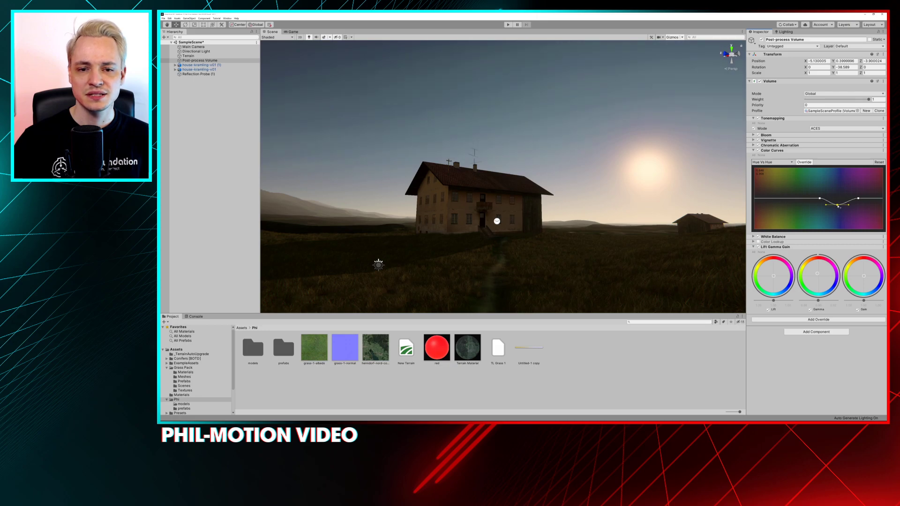
Display the Hue Vs Sat curve in Color Curves and enable its override
{"action": "left_click", "coordinate": [777, 163]}
{"action": "left_click", "coordinate": [766, 194]}
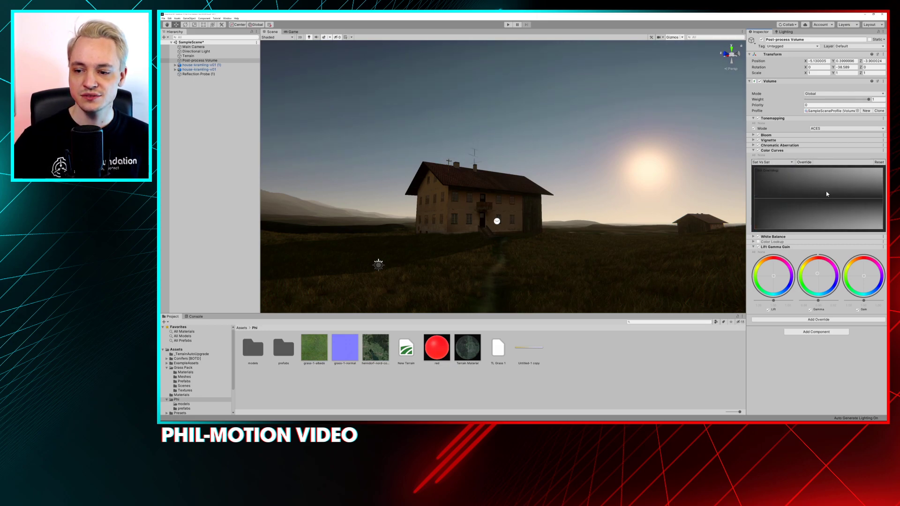
{"action": "left_click", "coordinate": [772, 162]}
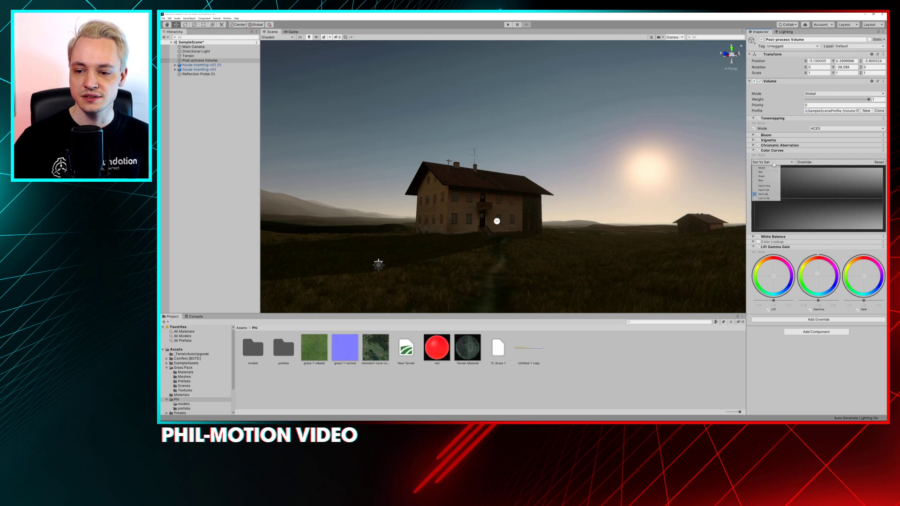
{"action": "left_click", "coordinate": [765, 190]}
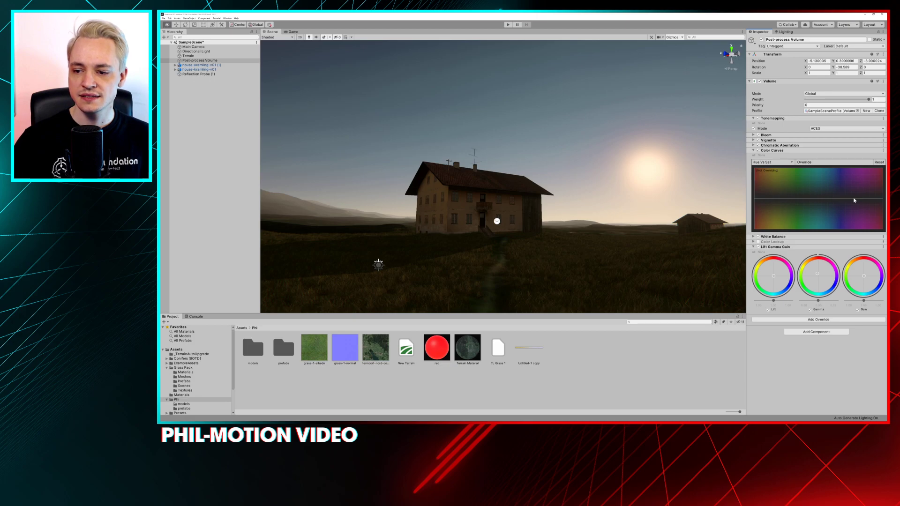
{"action": "right_click", "coordinate": [829, 199]}
{"action": "left_click", "coordinate": [838, 206]}
{"action": "left_click", "coordinate": [804, 162]}
Add Hue Vs Sat keys at the cyan and purple hues, and raise the blue key between them well above neutral
{"action": "left_click", "coordinate": [820, 199]}
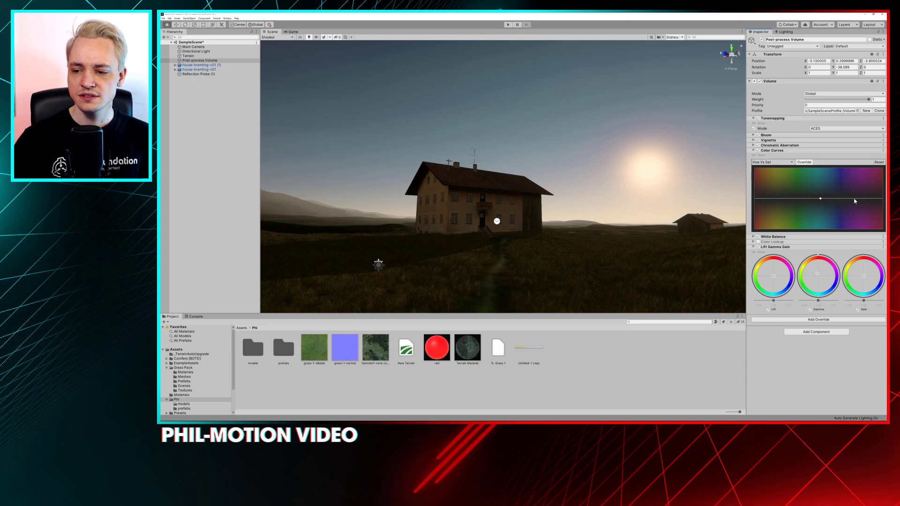
{"action": "left_click", "coordinate": [853, 199]}
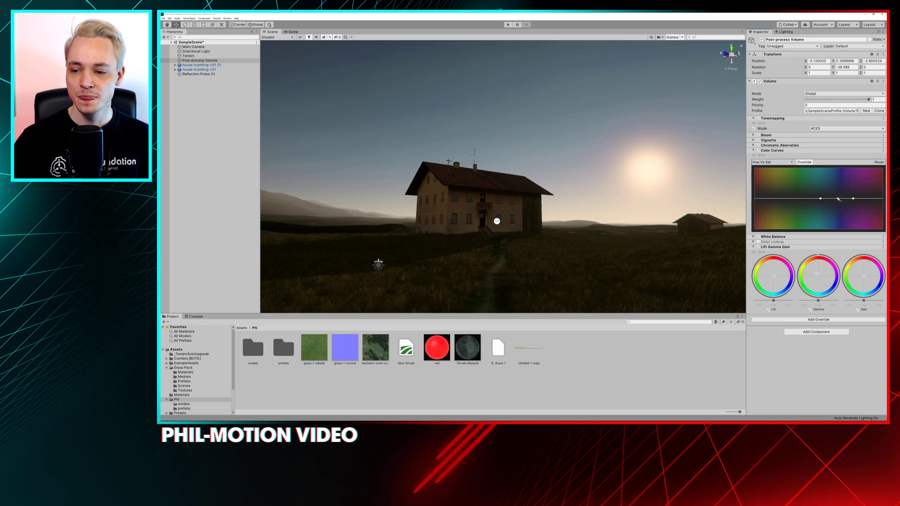
{"action": "left_click_drag", "start_coordinate": [837, 199], "coordinate": [836, 175]}
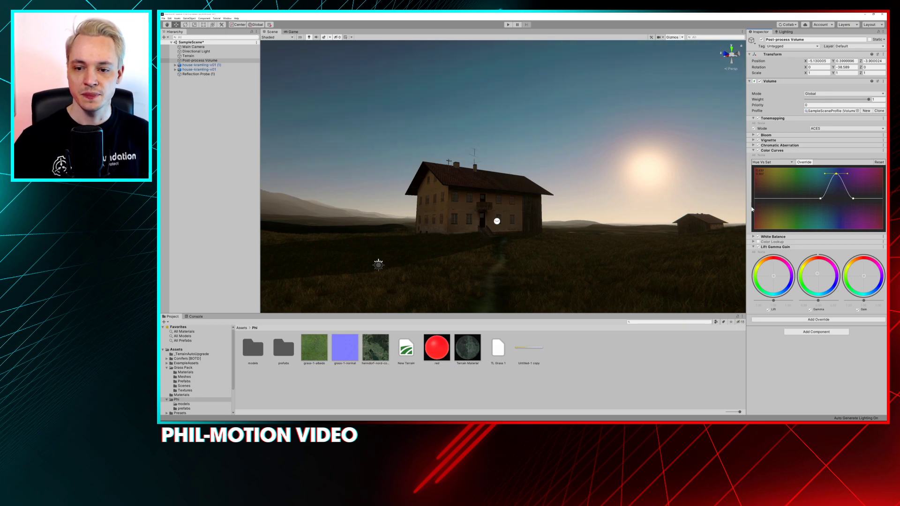
Collapse the Color Curves settings and compare the farmhouse scene with the override off and on, examining the sky around the sun
{"action": "left_click_drag", "start_coordinate": [564, 174], "coordinate": [624, 176], "text": "alt"}
{"action": "left_click_drag", "start_coordinate": [518, 190], "coordinate": [512, 196], "text": "alt"}
{"action": "left_click", "coordinate": [752, 150]}
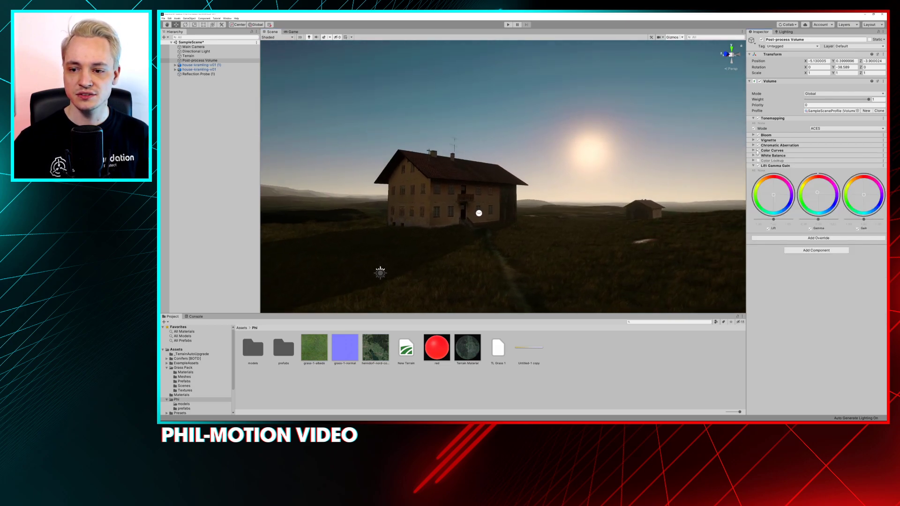
{"action": "left_click", "coordinate": [758, 151]}
{"action": "left_click", "coordinate": [758, 151]}
{"action": "left_click", "coordinate": [758, 150]}
{"action": "left_click", "coordinate": [758, 151]}
{"action": "left_click", "coordinate": [757, 150]}
{"action": "left_click", "coordinate": [758, 150]}
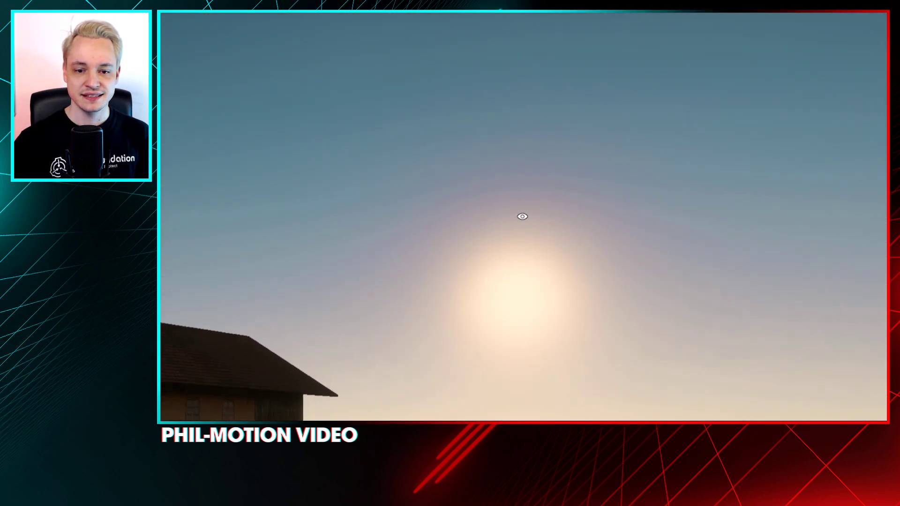
{"action": "mouse_move", "coordinate": [524, 216]}
{"action": "right_mouse_down"}
{"action": "mouse_move", "coordinate": [536, 158]}
{"action": "mouse_move", "coordinate": [504, 233]}
{"action": "mouse_move", "coordinate": [473, 183]}
{"action": "mouse_move", "coordinate": [639, 241]}
{"action": "mouse_move", "coordinate": [570, 241]}
{"action": "mouse_move", "coordinate": [618, 241]}
{"action": "mouse_move", "coordinate": [524, 215]}
{"action": "mouse_move", "coordinate": [524, 206]}
{"action": "mouse_move", "coordinate": [517, 220]}
{"action": "mouse_move", "coordinate": [527, 220]}
{"action": "right_mouse_up"}
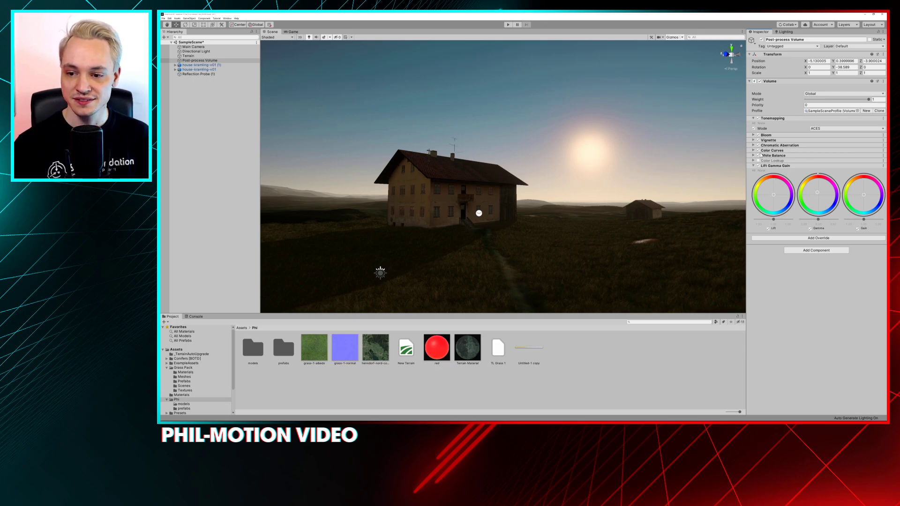
Compare the scene with the Lift Gamma Gain override off and on, leaving it enabled
{"action": "left_click", "coordinate": [758, 166]}
{"action": "left_click", "coordinate": [758, 166]}
{"action": "left_click", "coordinate": [758, 166]}
{"action": "left_click", "coordinate": [758, 166]}
{"action": "left_click", "coordinate": [758, 166]}
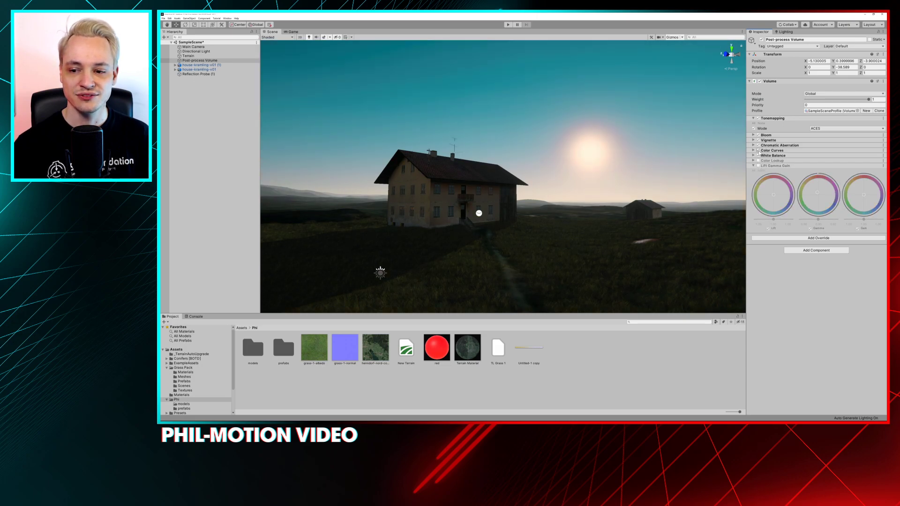
{"action": "left_click", "coordinate": [758, 165]}
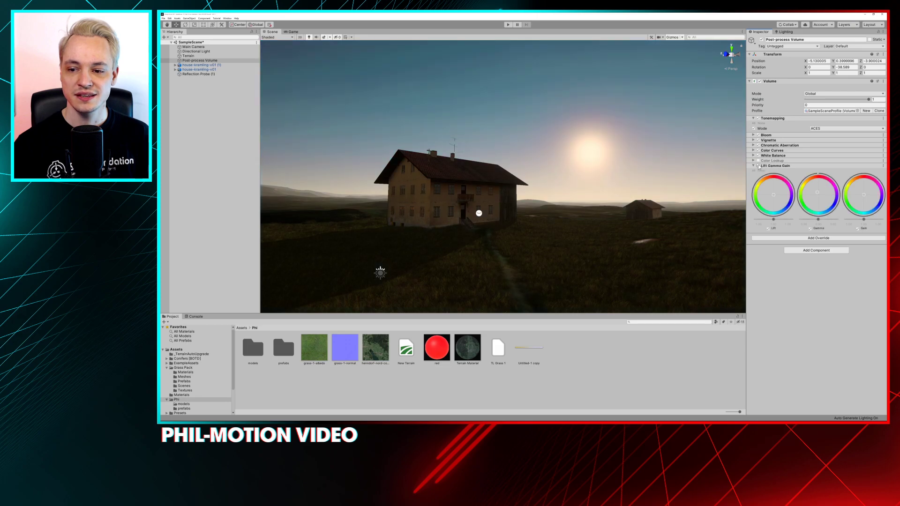
{"action": "mouse_move", "coordinate": [512, 181]}
{"action": "left_mouse_down", "text": "alt"}
{"action": "mouse_move", "coordinate": [534, 198]}
{"action": "mouse_move", "coordinate": [511, 191]}
{"action": "left_mouse_up", "text": "alt"}
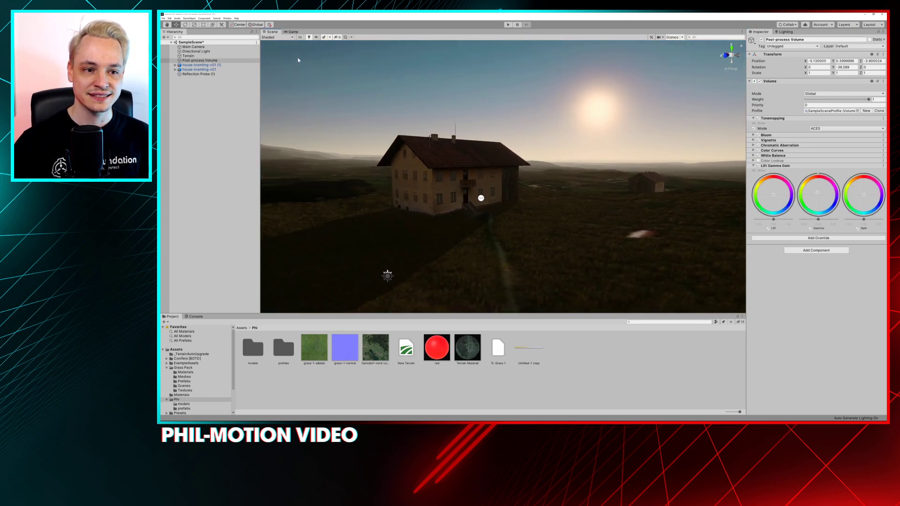
Compare the scene view with Post Processings off and on, leaving it enabled
{"action": "left_click", "coordinate": [325, 37]}
{"action": "left_click", "coordinate": [326, 38]}
{"action": "left_click", "coordinate": [329, 38]}
{"action": "left_click", "coordinate": [331, 64]}
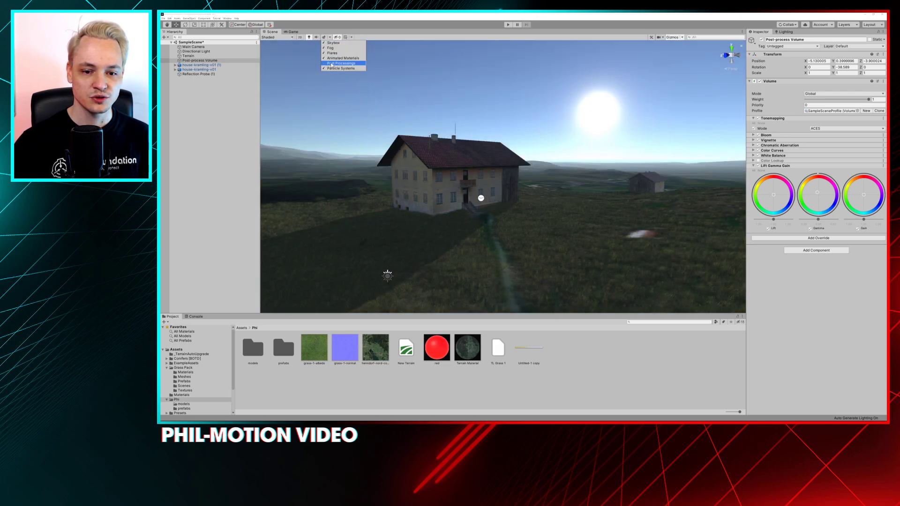
{"action": "left_click", "coordinate": [332, 64]}
{"action": "left_click", "coordinate": [332, 64]}
{"action": "left_click", "coordinate": [332, 64]}
{"action": "left_click", "coordinate": [332, 64]}
{"action": "left_click", "coordinate": [332, 64]}
{"action": "left_click", "coordinate": [331, 64]}
{"action": "left_click", "coordinate": [332, 65]}
{"action": "left_click", "coordinate": [332, 64]}
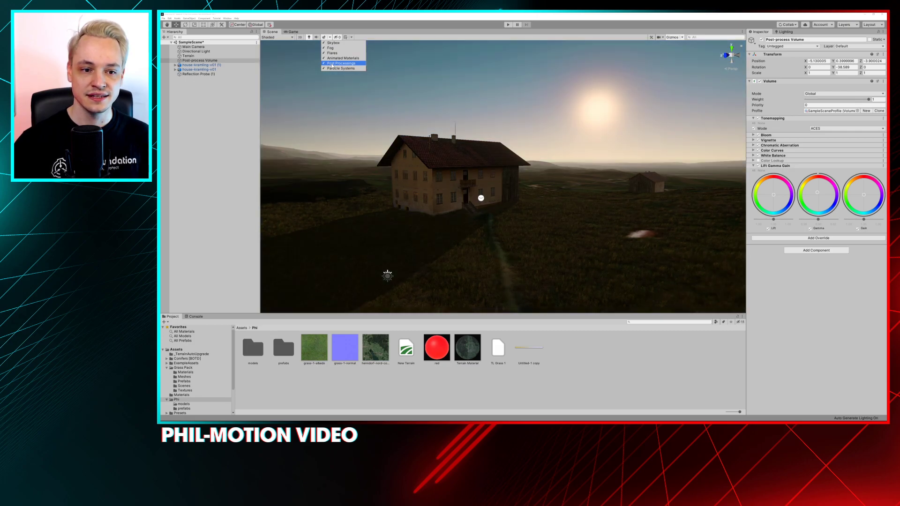
{"action": "left_click", "coordinate": [465, 91]}
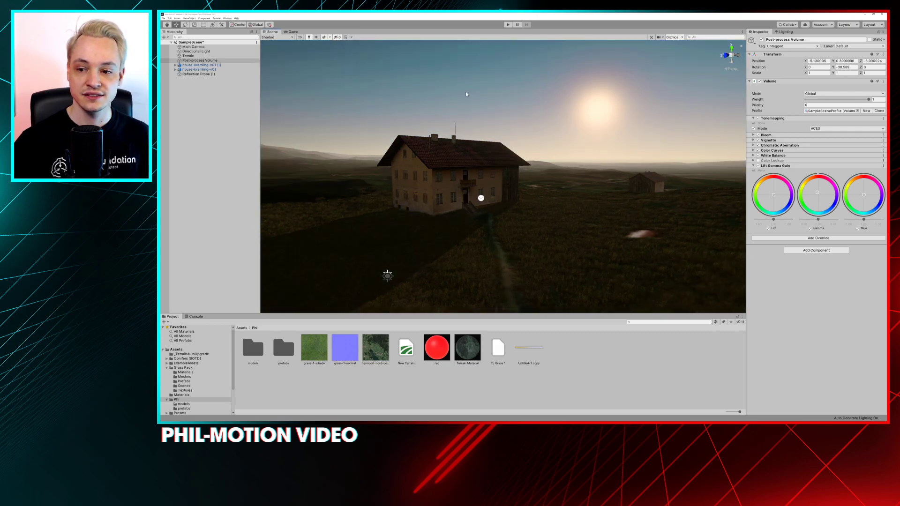
Select the Post-process Volume and add a Shadows, Midtones, Highlights override to it
{"action": "left_click", "coordinate": [201, 61]}
{"action": "right_click_drag", "start_coordinate": [575, 180], "coordinate": [545, 177]}
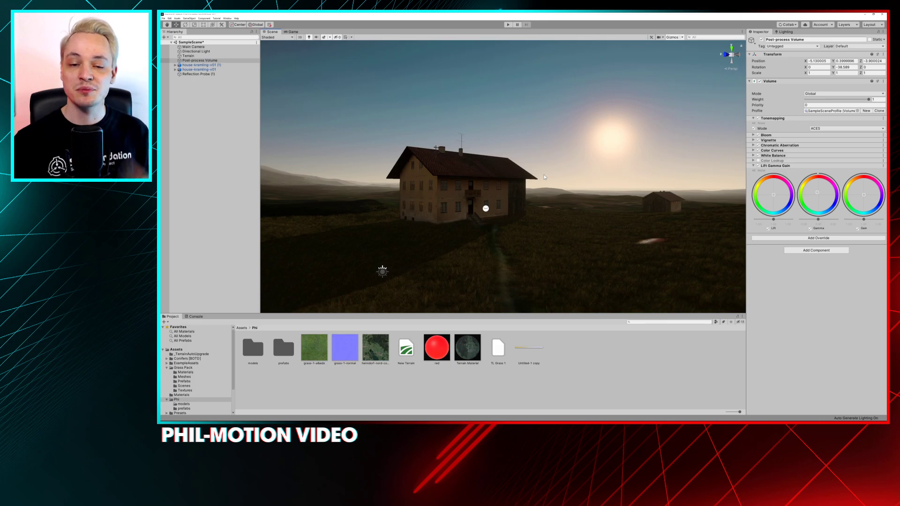
{"action": "left_click", "coordinate": [816, 250]}
{"action": "left_click", "coordinate": [792, 238]}
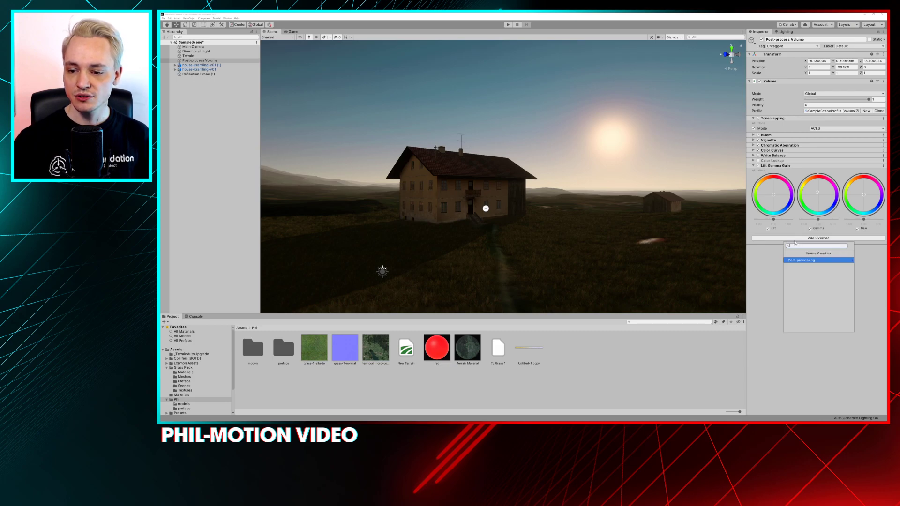
{"action": "left_click", "coordinate": [797, 260]}
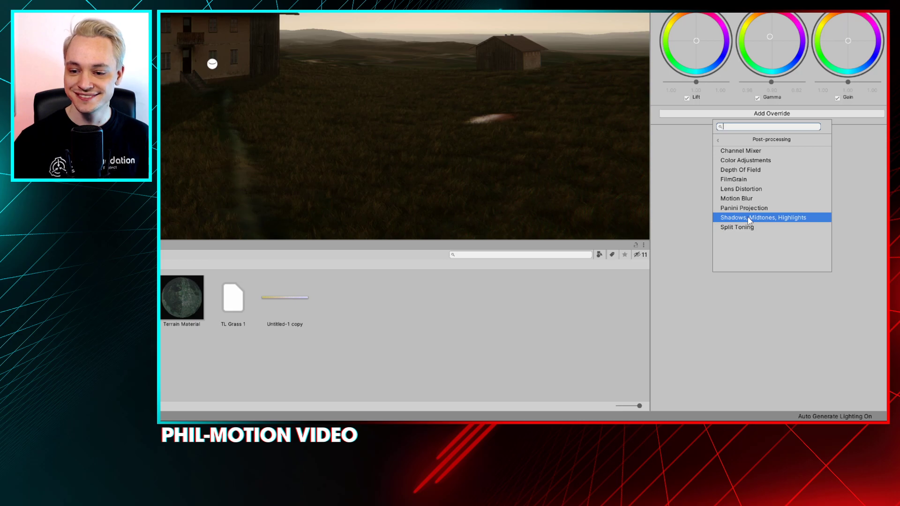
{"action": "left_click", "coordinate": [785, 218]}
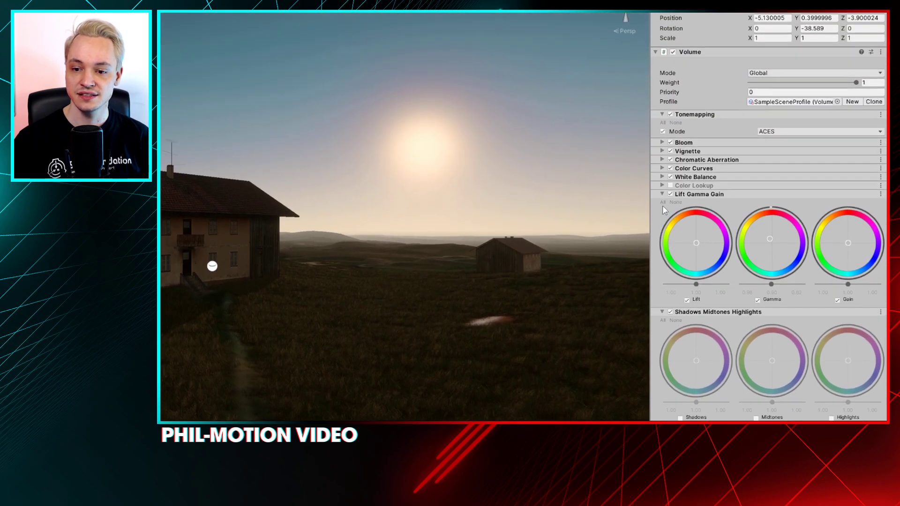
Disable Lift Gamma Gain and enable the Shadows, Midtones and Highlights wheels of the new override
{"action": "left_click", "coordinate": [670, 217]}
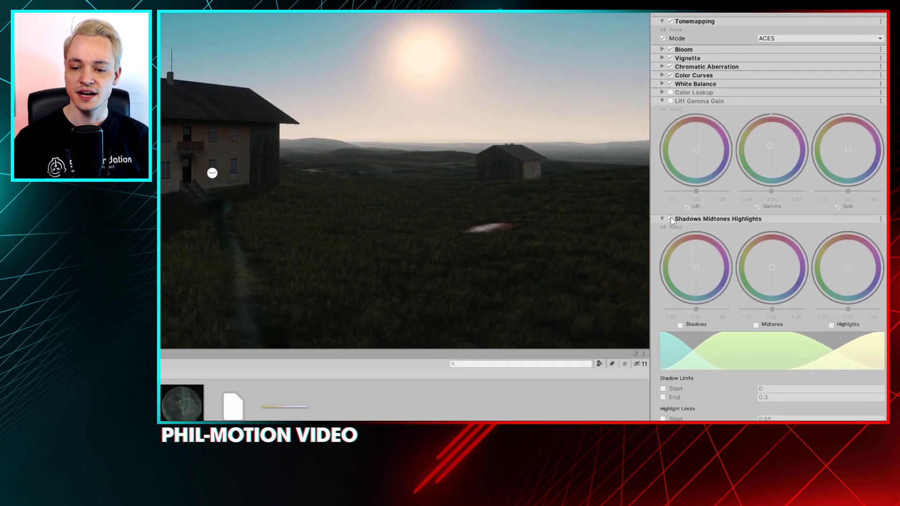
{"action": "left_click", "coordinate": [670, 335]}
{"action": "left_click", "coordinate": [670, 219]}
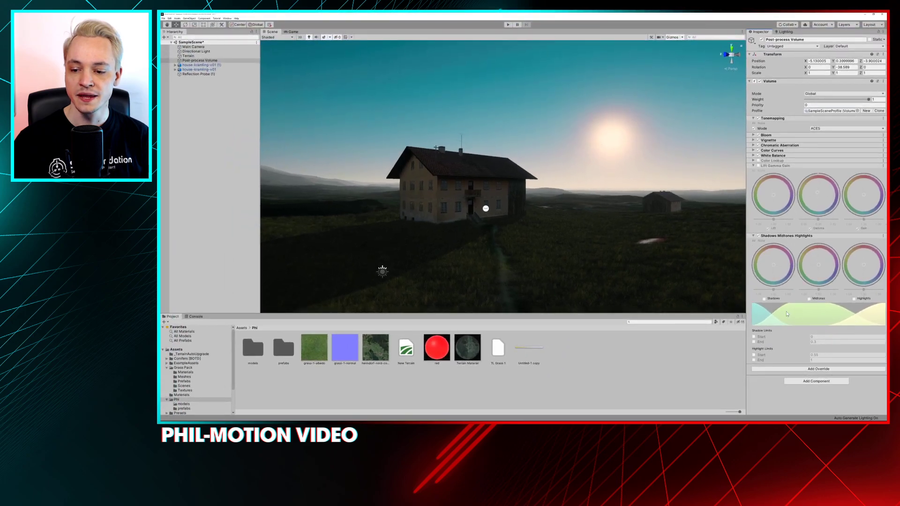
{"action": "left_click", "coordinate": [764, 298]}
{"action": "left_click", "coordinate": [810, 298]}
{"action": "left_click", "coordinate": [854, 298]}
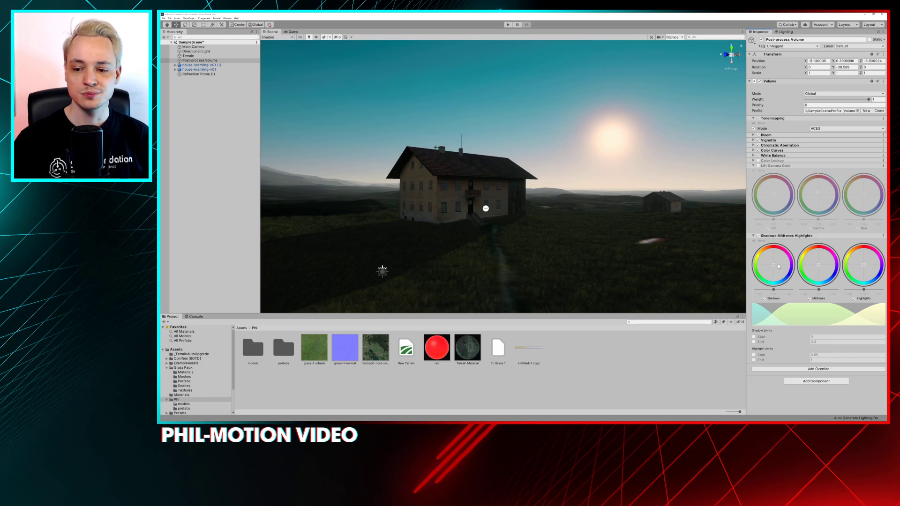
Tint the Shadows wheel toward blue with slightly raised brightness, and tint the Highlights wheel toward yellow
{"action": "left_click_drag", "start_coordinate": [764, 264], "coordinate": [784, 272]}
{"action": "left_click_drag", "start_coordinate": [807, 304], "coordinate": [851, 314]}
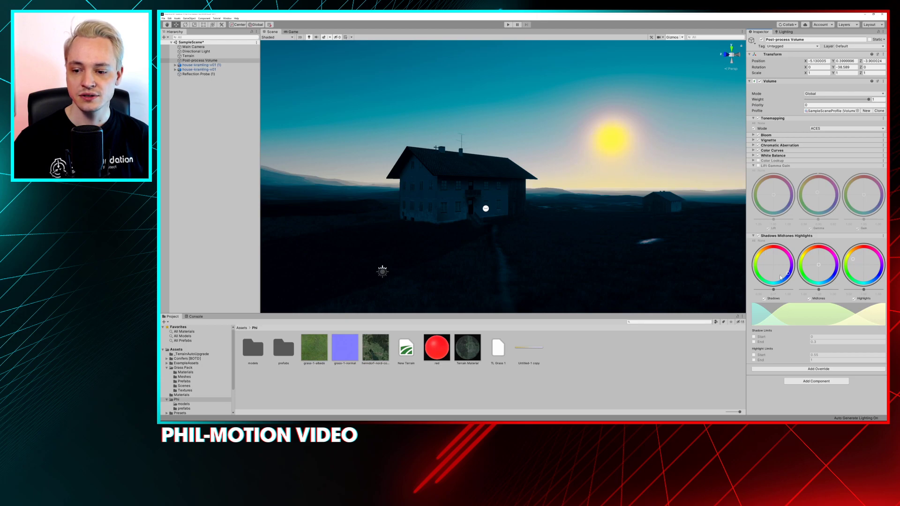
{"action": "left_click_drag", "start_coordinate": [750, 275], "coordinate": [834, 298]}
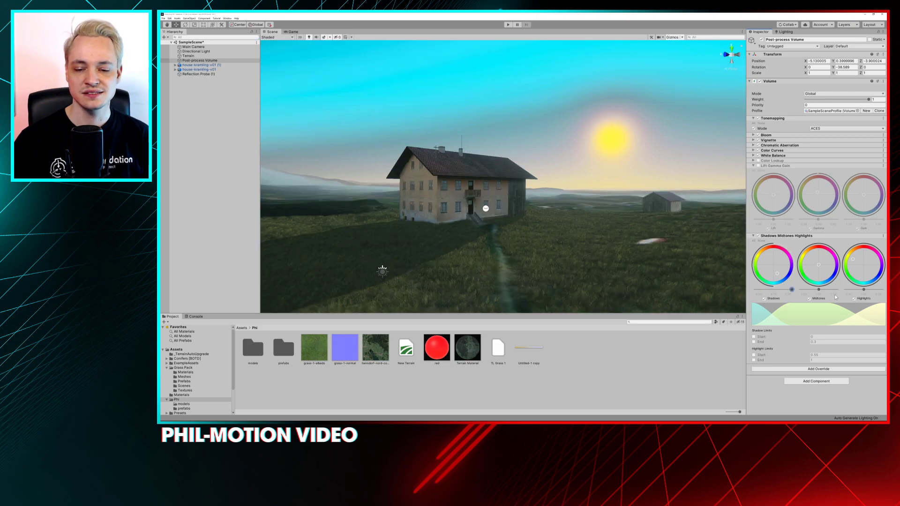
{"action": "left_click_drag", "start_coordinate": [792, 290], "coordinate": [777, 290]}
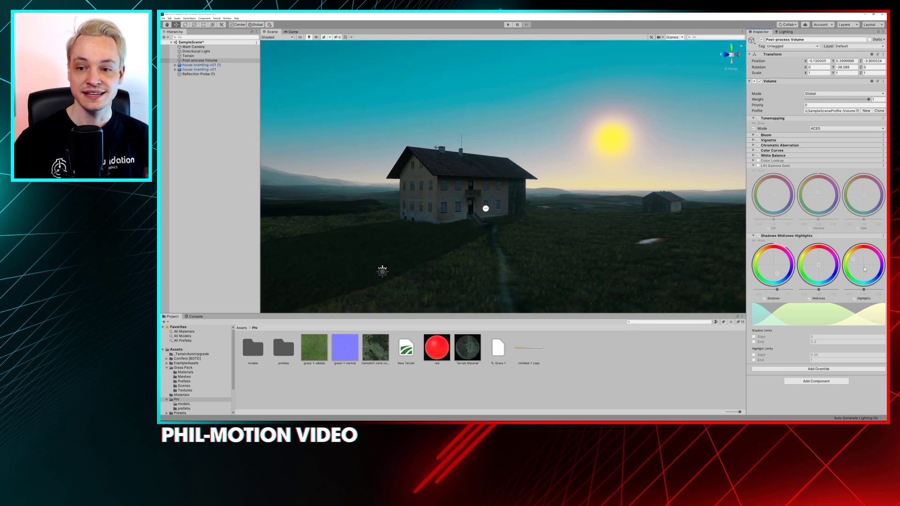
Tint the Midtones wheel toward orange and darken it slightly, comparing the scene with Shadows Midtones Highlights off and on
{"action": "left_click_drag", "start_coordinate": [820, 266], "coordinate": [810, 241]}
{"action": "left_click_drag", "start_coordinate": [817, 290], "coordinate": [813, 291]}
{"action": "left_click_drag", "start_coordinate": [456, 194], "coordinate": [474, 184], "text": "alt"}
{"action": "right_click_drag", "start_coordinate": [474, 184], "coordinate": [485, 234], "text": "alt"}
{"action": "middle_click_drag", "start_coordinate": [452, 230], "coordinate": [591, 189]}
{"action": "left_click_drag", "start_coordinate": [591, 189], "coordinate": [576, 206], "text": "alt"}
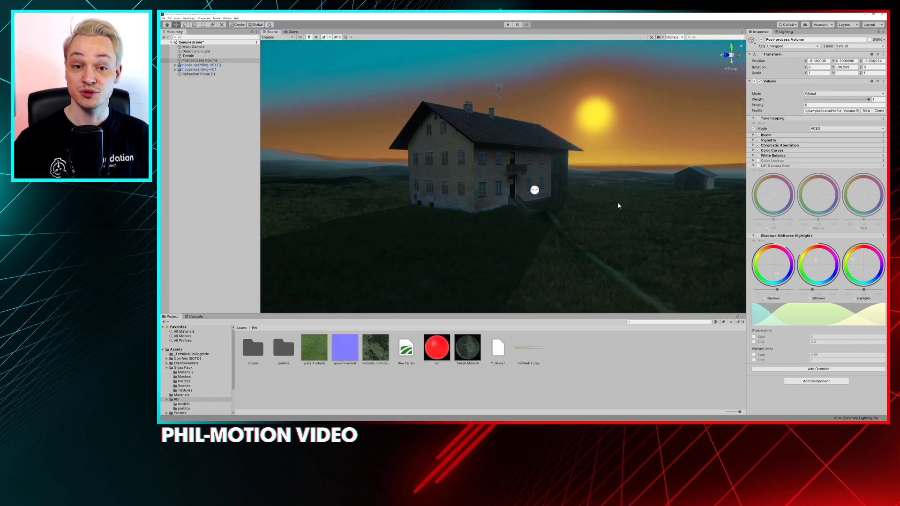
{"action": "left_click", "coordinate": [758, 236]}
{"action": "left_click", "coordinate": [758, 236]}
{"action": "left_click", "coordinate": [757, 236]}
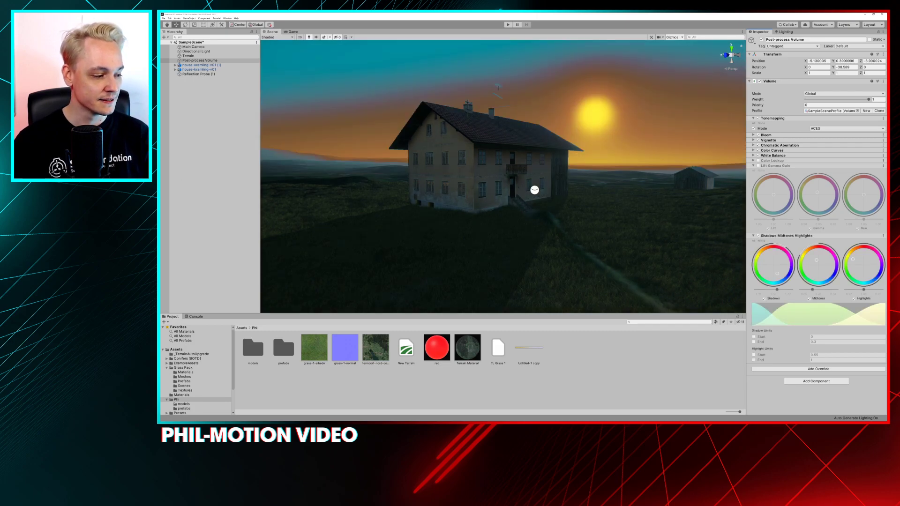
Switch to DaVinci Resolve and change the color wheels from Primaries to Log mode
{"action": "key", "text": "alt+Tab"}
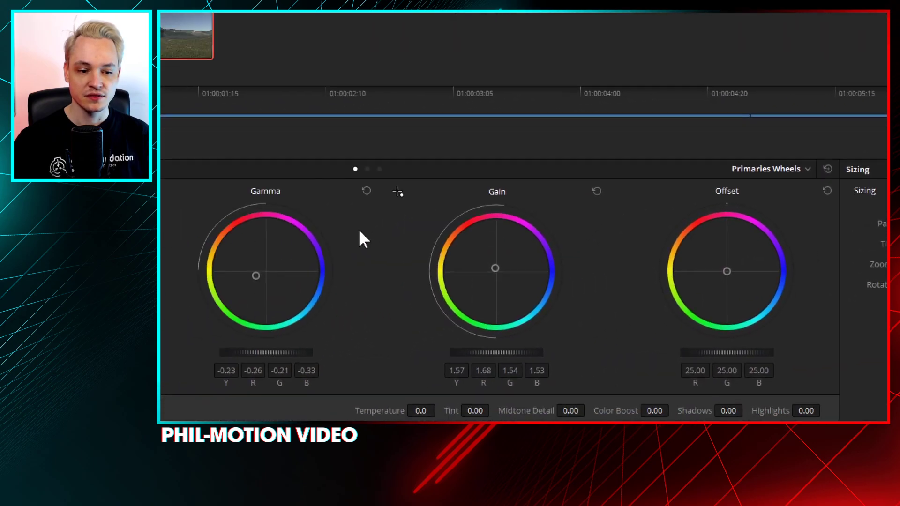
{"action": "left_click", "coordinate": [768, 168]}
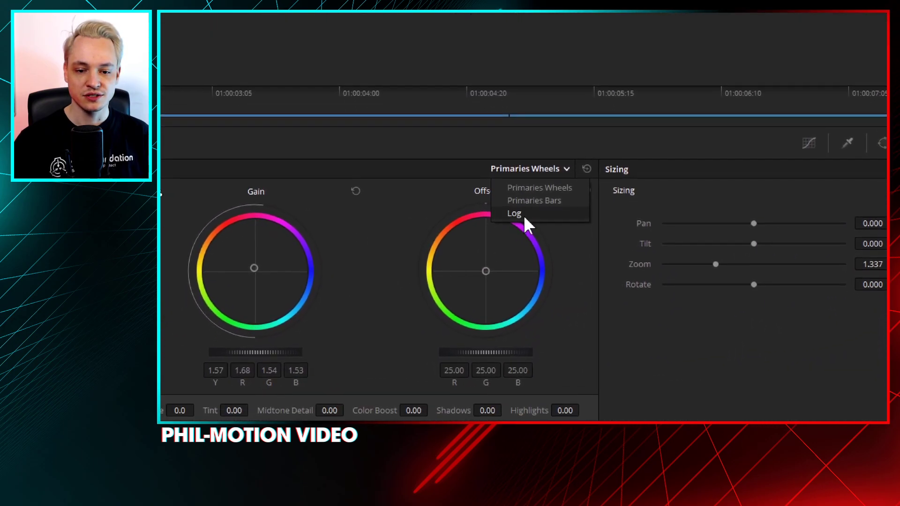
{"action": "left_click", "coordinate": [521, 214]}
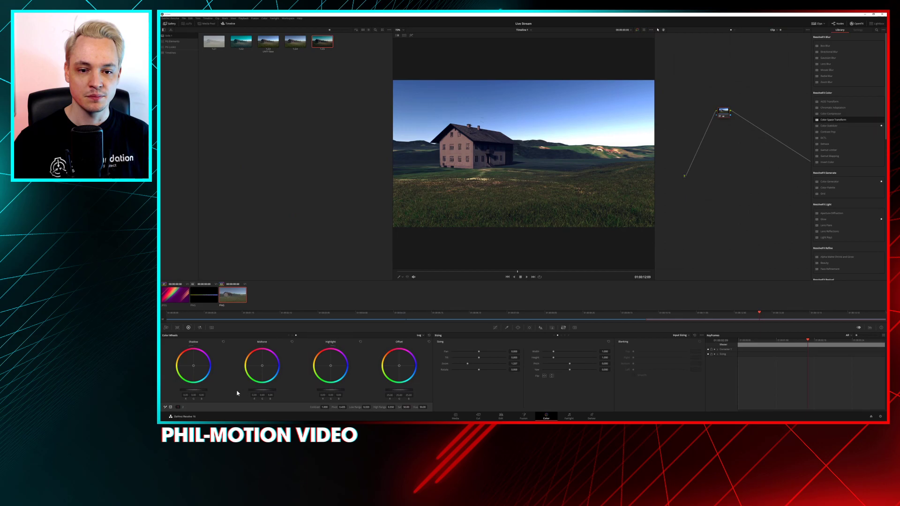
Try lowering the Midtone and Shadow levels of the Log wheels on the farmhouse clip, and undo both changes
{"action": "left_click_drag", "start_coordinate": [263, 394], "coordinate": [254, 394]}
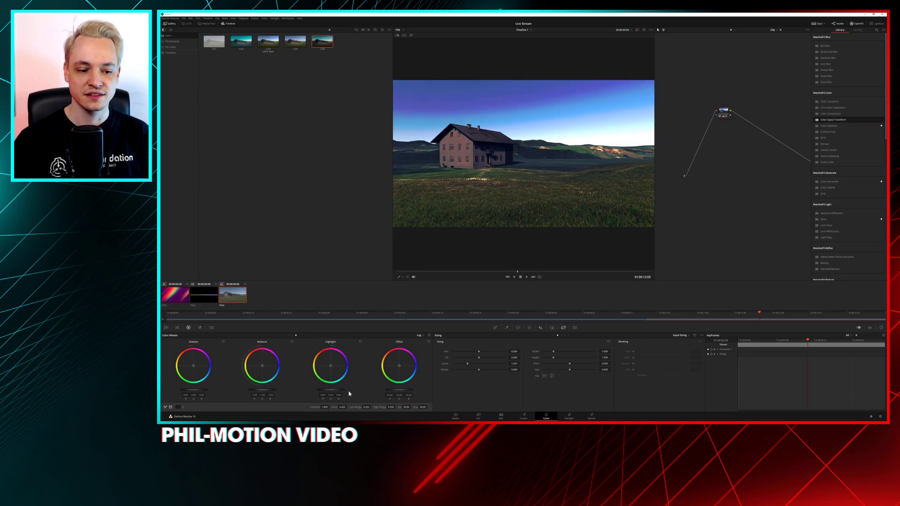
{"action": "left_click_drag", "start_coordinate": [196, 394], "coordinate": [185, 394]}
{"action": "key", "text": "ctrl+z"}
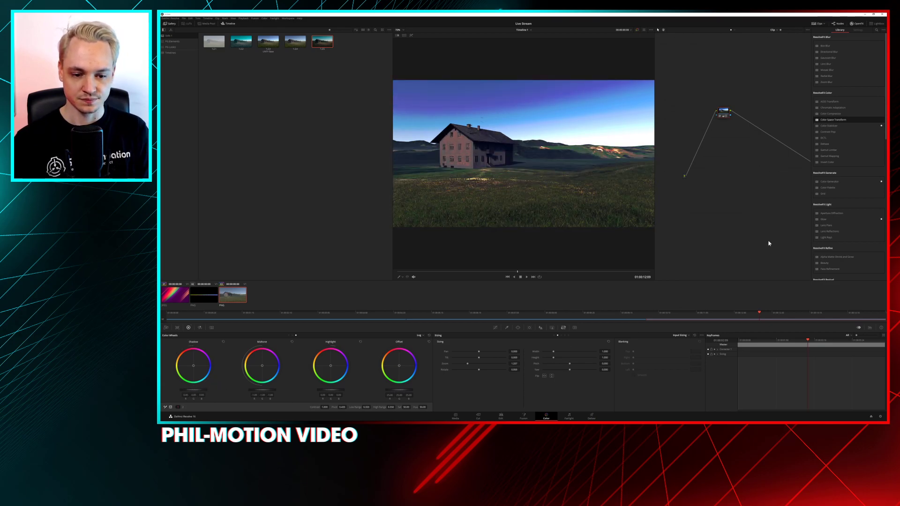
{"action": "key", "text": "ctrl+z"}
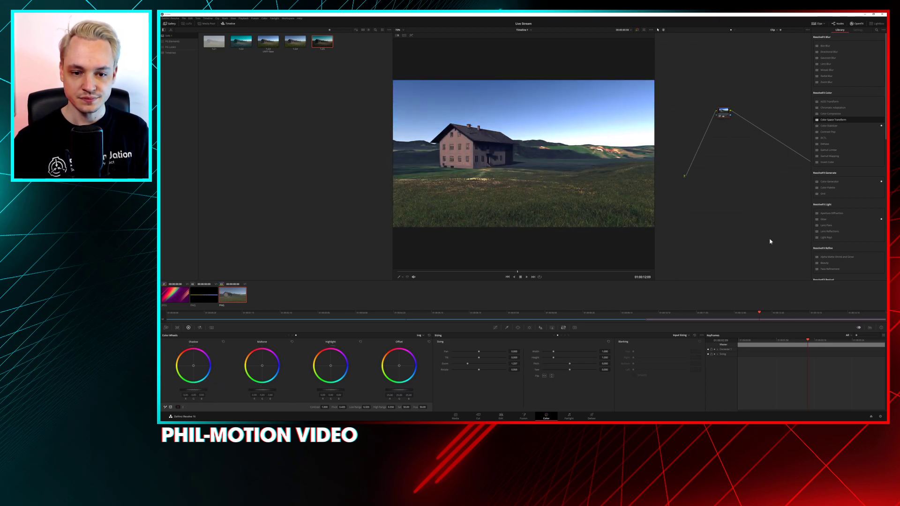
Return the color wheels to Primaries Wheels mode
{"action": "left_click", "coordinate": [427, 336]}
{"action": "left_click", "coordinate": [426, 343]}
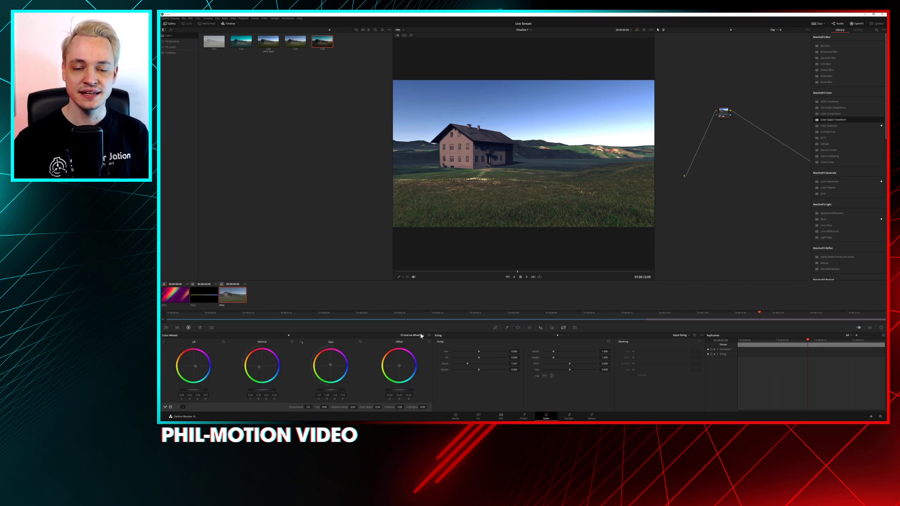
Switch back to Unity and darken the Shadows and Midtones strongly, comparing the scene with Shadows Midtones Highlights off and on
{"action": "left_click", "coordinate": [864, 15]}
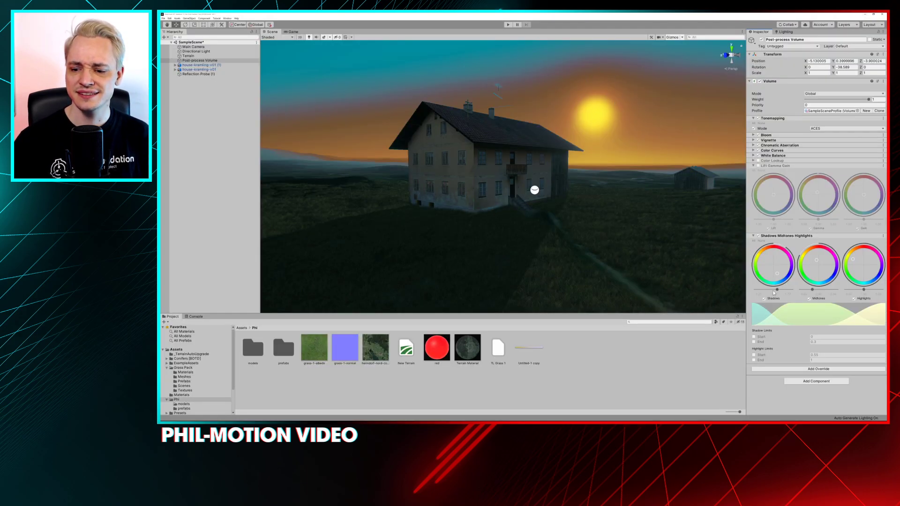
{"action": "left_click_drag", "start_coordinate": [776, 289], "coordinate": [801, 291]}
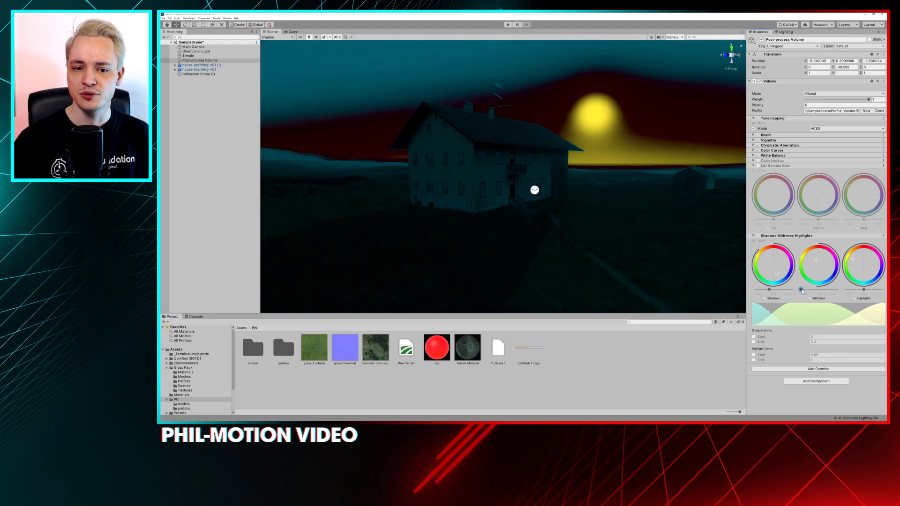
{"action": "left_click_drag", "start_coordinate": [703, 238], "coordinate": [408, 190], "text": "alt"}
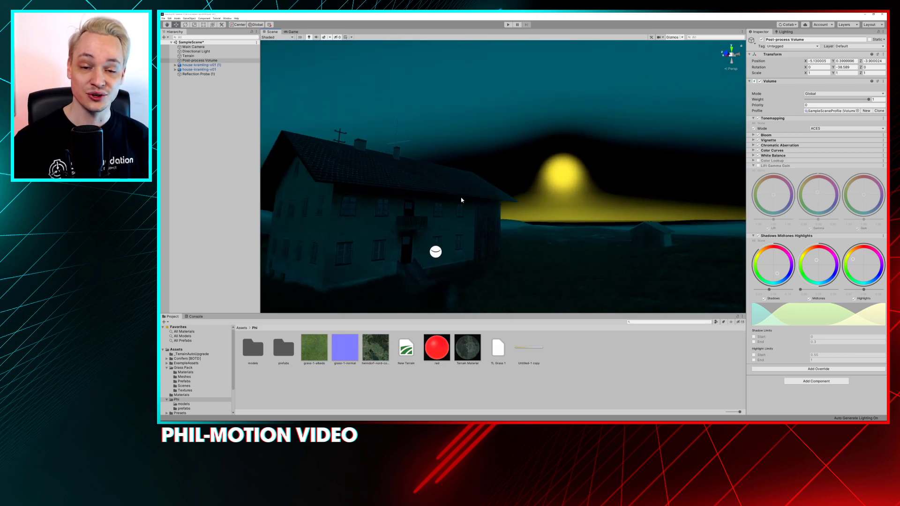
{"action": "left_click_drag", "start_coordinate": [470, 213], "coordinate": [451, 162], "text": "alt"}
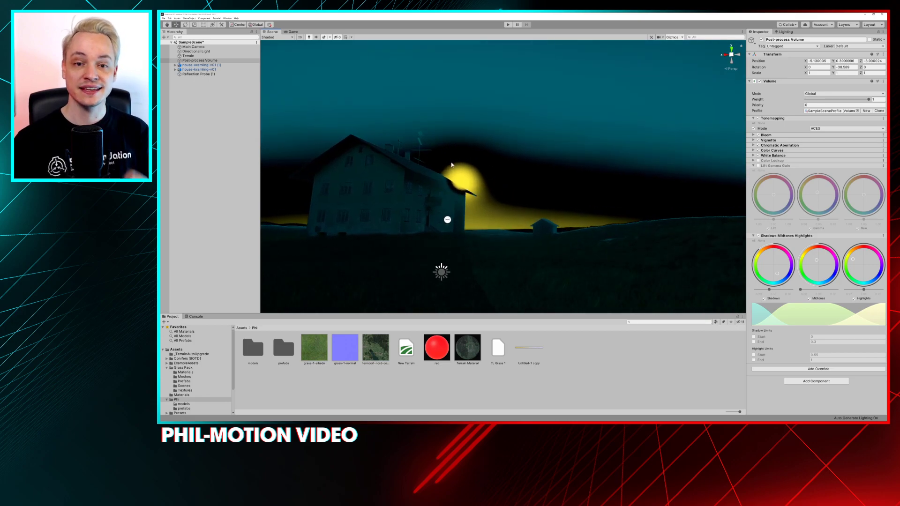
{"action": "left_click_drag", "start_coordinate": [451, 165], "coordinate": [456, 151], "text": "alt"}
{"action": "left_click_drag", "start_coordinate": [538, 126], "coordinate": [548, 135], "text": "alt"}
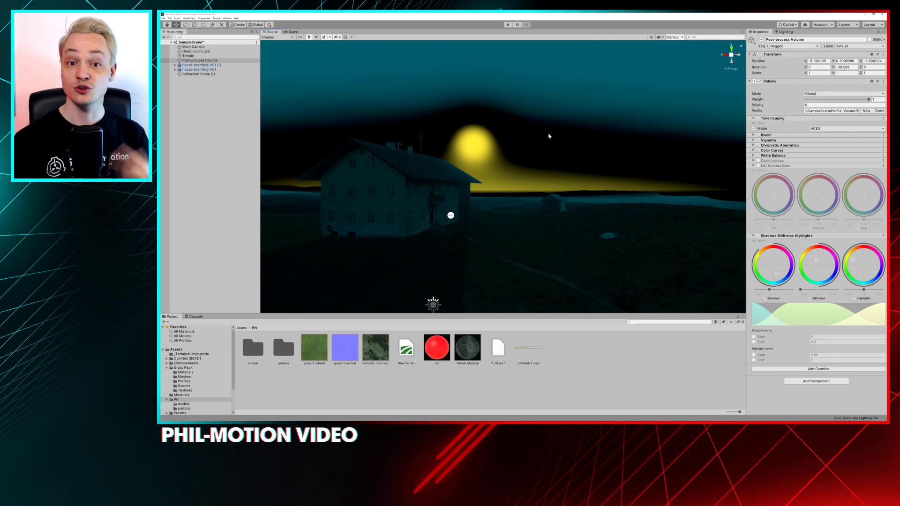
{"action": "left_click", "coordinate": [759, 236]}
{"action": "left_click", "coordinate": [759, 237]}
{"action": "left_click", "coordinate": [758, 236]}
{"action": "left_click", "coordinate": [758, 237]}
{"action": "left_click", "coordinate": [759, 237]}
Remove the Shadows Midtones Highlights override and turn the Lift Gamma Gain override back on
{"action": "right_click", "coordinate": [764, 235]}
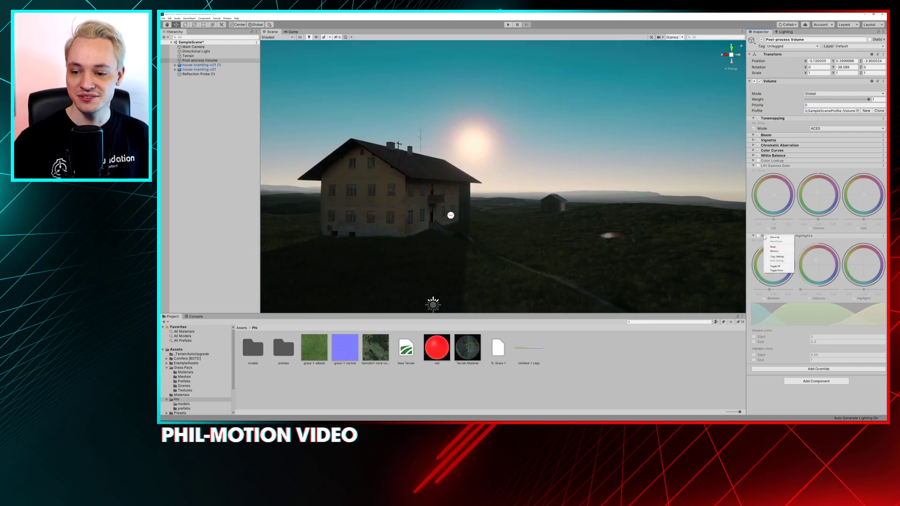
{"action": "left_click", "coordinate": [774, 251]}
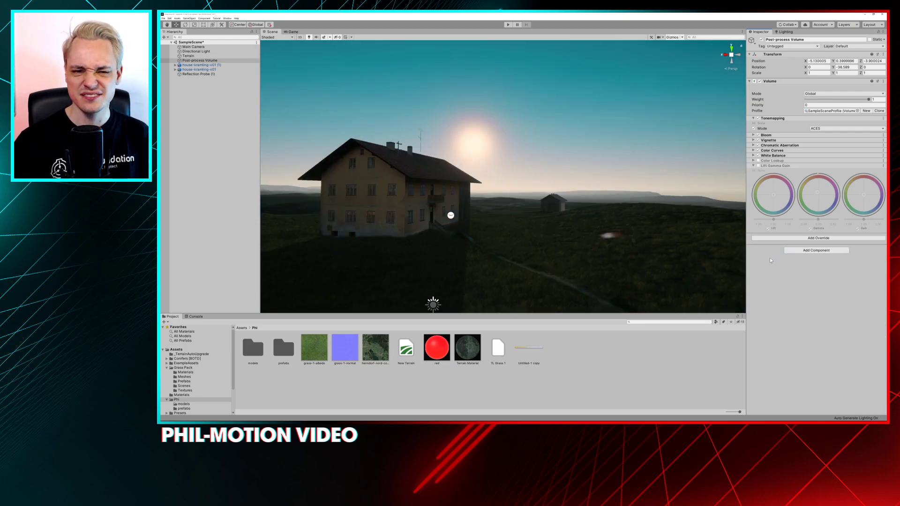
{"action": "left_click_drag", "start_coordinate": [579, 212], "coordinate": [537, 192], "text": "alt"}
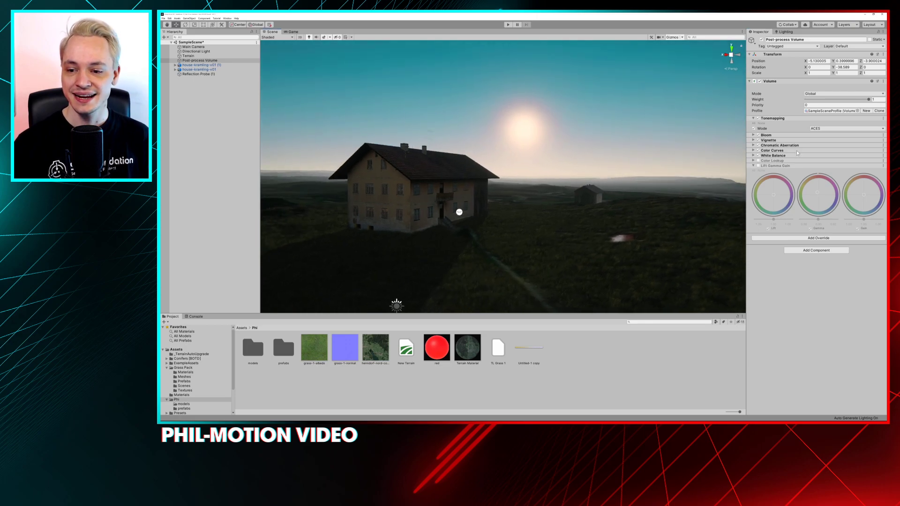
{"action": "left_click", "coordinate": [758, 166]}
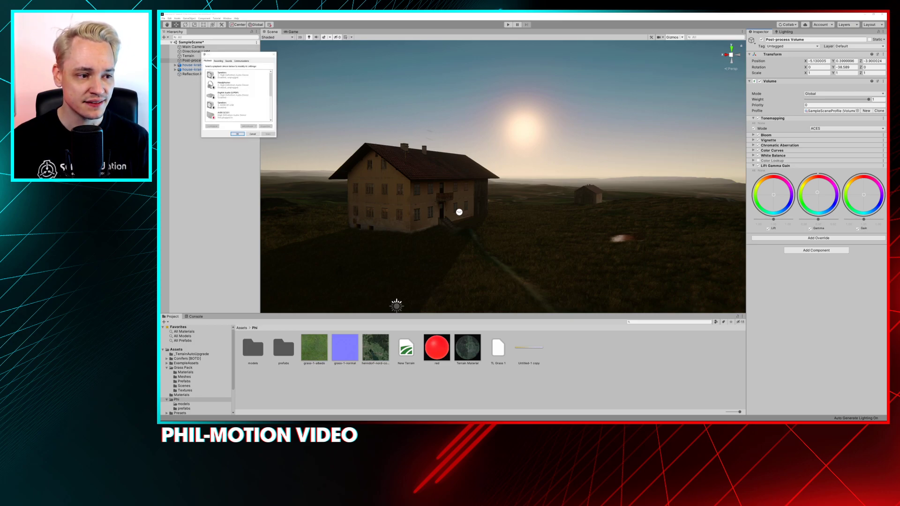
Adjust the default microphone's recording level in the Windows sound settings and close the dialogs
{"action": "left_click", "coordinate": [221, 61]}
{"action": "double_click", "coordinate": [229, 104]}
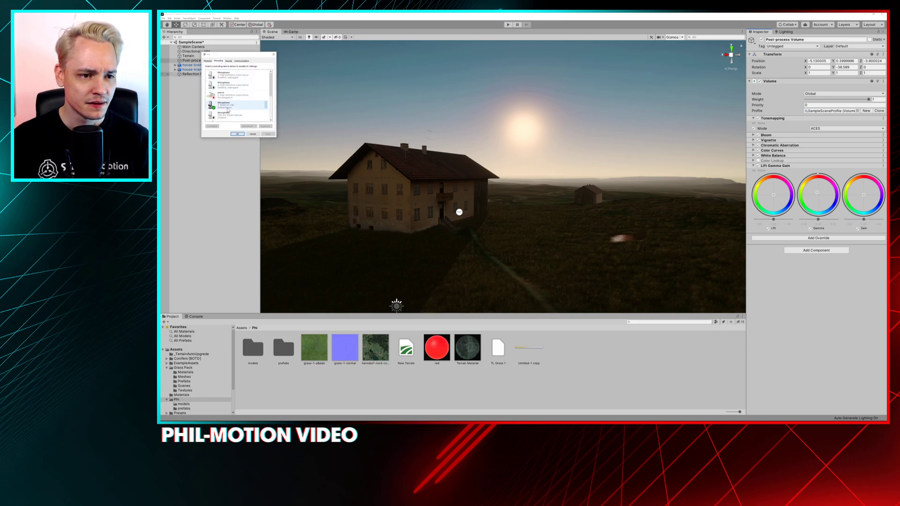
{"action": "left_click", "coordinate": [230, 76]}
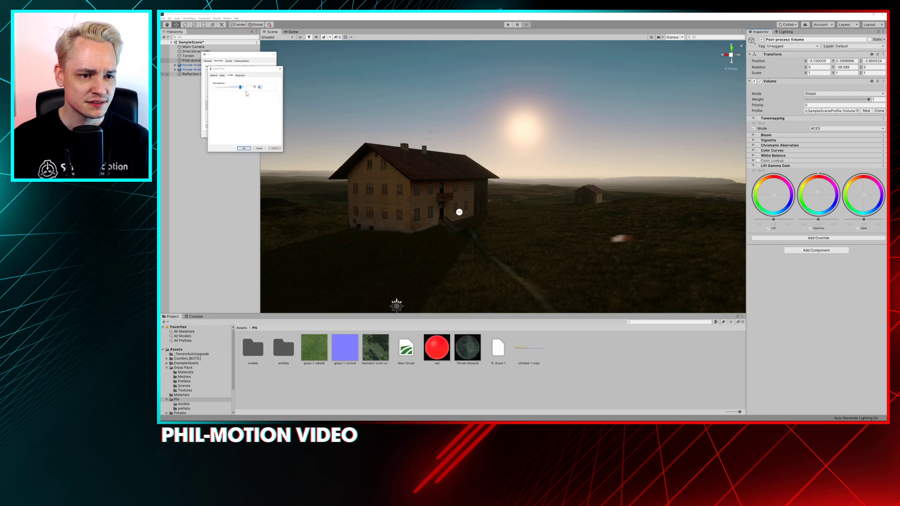
{"action": "left_click_drag", "start_coordinate": [235, 90], "coordinate": [241, 90]}
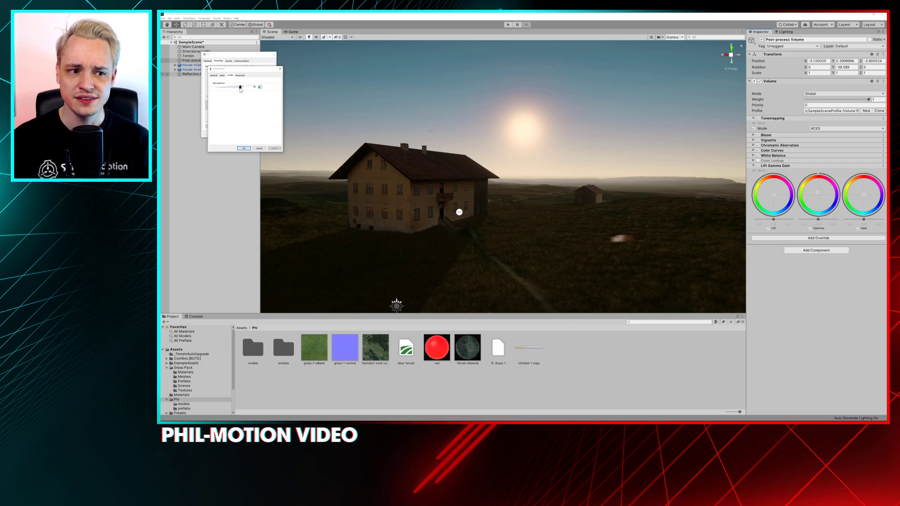
{"action": "left_click_drag", "start_coordinate": [244, 69], "coordinate": [141, 72]}
{"action": "left_click", "coordinate": [178, 72]}
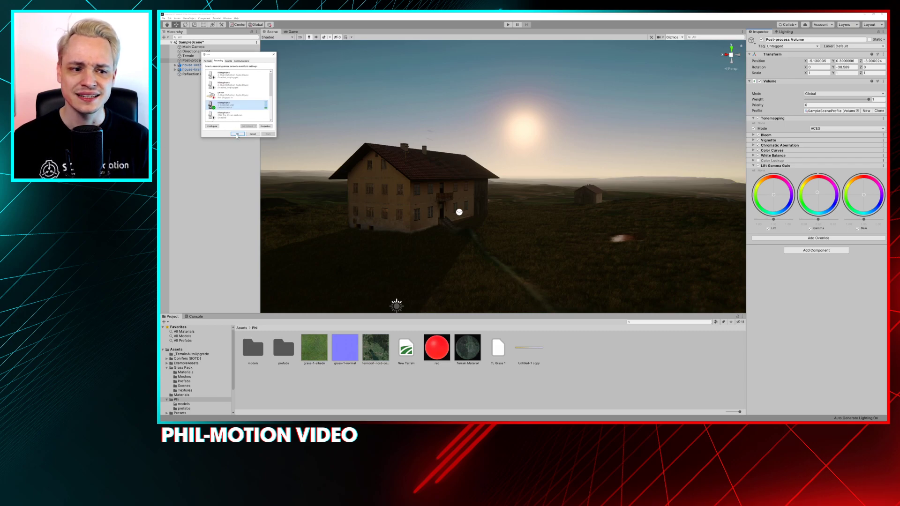
{"action": "left_click", "coordinate": [237, 134]}
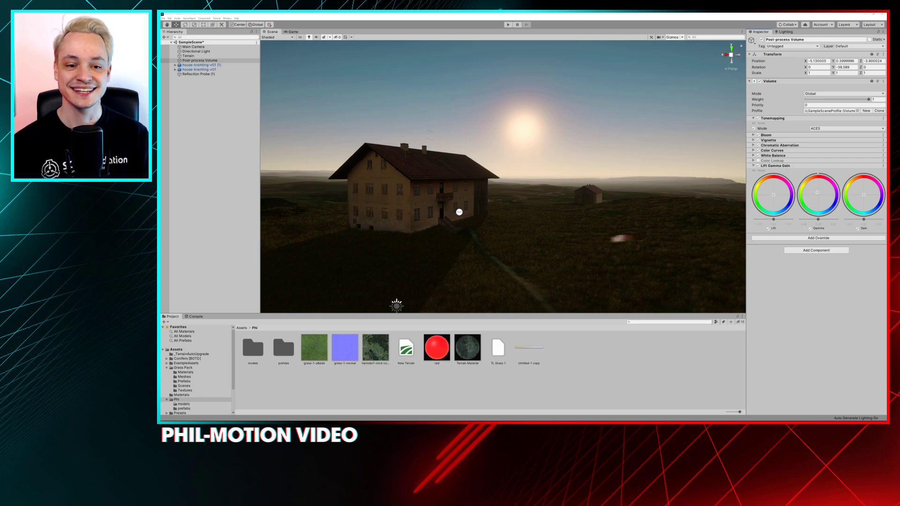
Add a Split Toning override to the Post-process Volume
{"action": "left_click", "coordinate": [547, 147]}
{"action": "left_click_drag", "start_coordinate": [547, 147], "coordinate": [730, 157], "text": "alt"}
{"action": "mouse_move", "coordinate": [511, 161]}
{"action": "left_mouse_down", "text": "alt"}
{"action": "mouse_move", "coordinate": [512, 127]}
{"action": "mouse_move", "coordinate": [525, 116]}
{"action": "mouse_move", "coordinate": [514, 117]}
{"action": "mouse_move", "coordinate": [509, 147]}
{"action": "left_mouse_up", "text": "alt"}
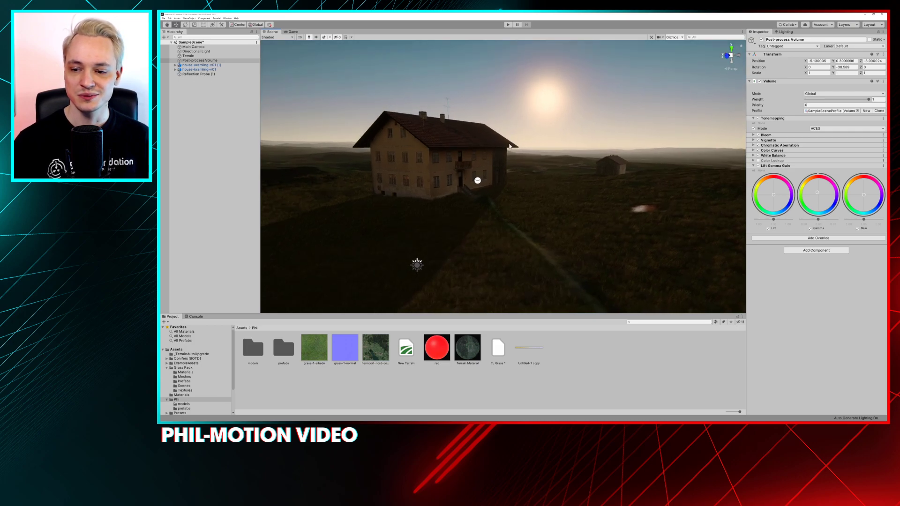
{"action": "left_click", "coordinate": [819, 238]}
{"action": "left_click", "coordinate": [814, 263]}
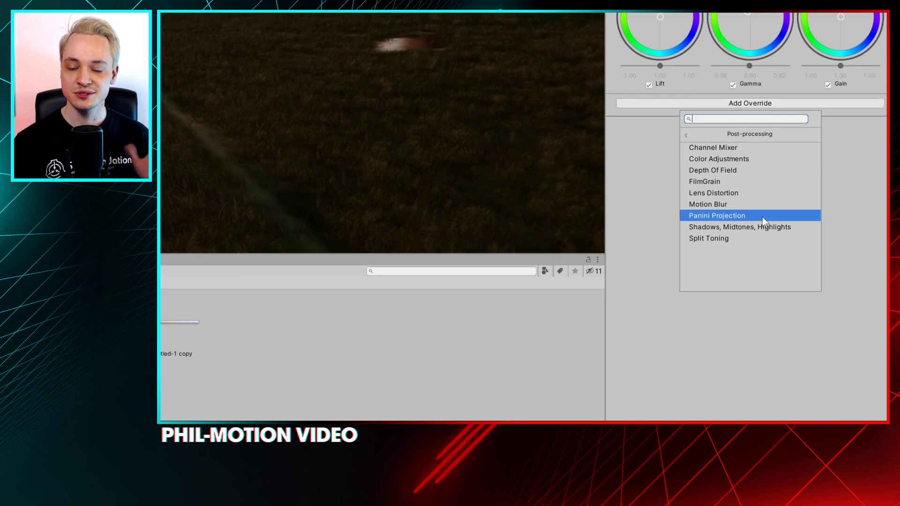
{"action": "left_click", "coordinate": [749, 238]}
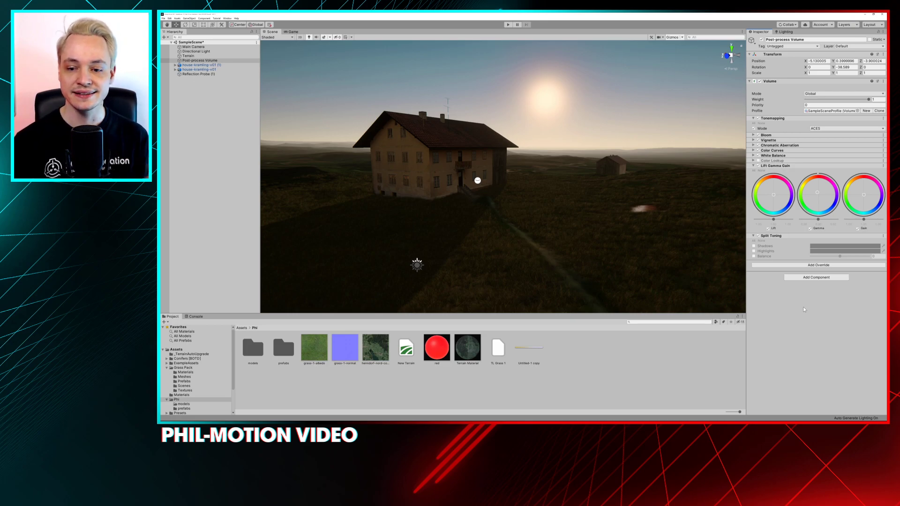
Enable the Split Toning Shadows and Highlights settings, try red for the Shadows, and set them to teal 00C3C3
{"action": "left_click", "coordinate": [754, 245]}
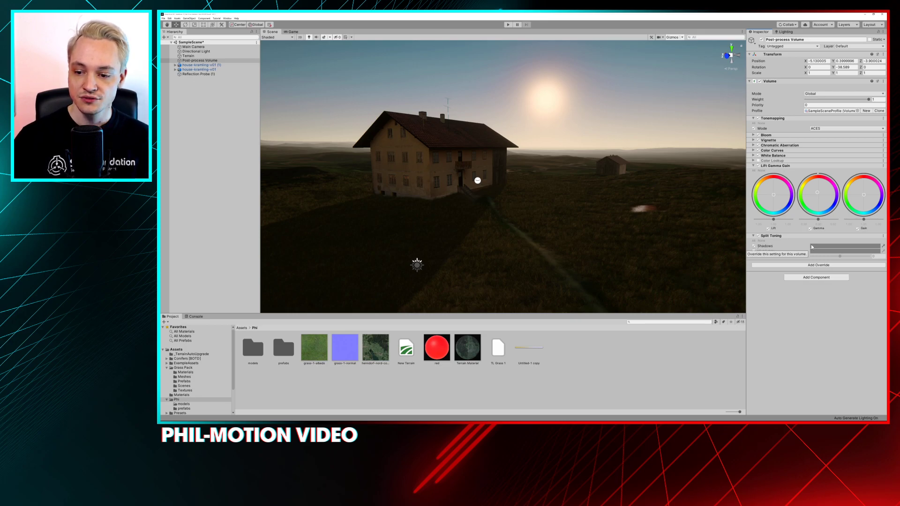
{"action": "left_click", "coordinate": [843, 246]}
{"action": "left_click_drag", "start_coordinate": [200, 50], "coordinate": [211, 54]}
{"action": "left_click", "coordinate": [754, 251]}
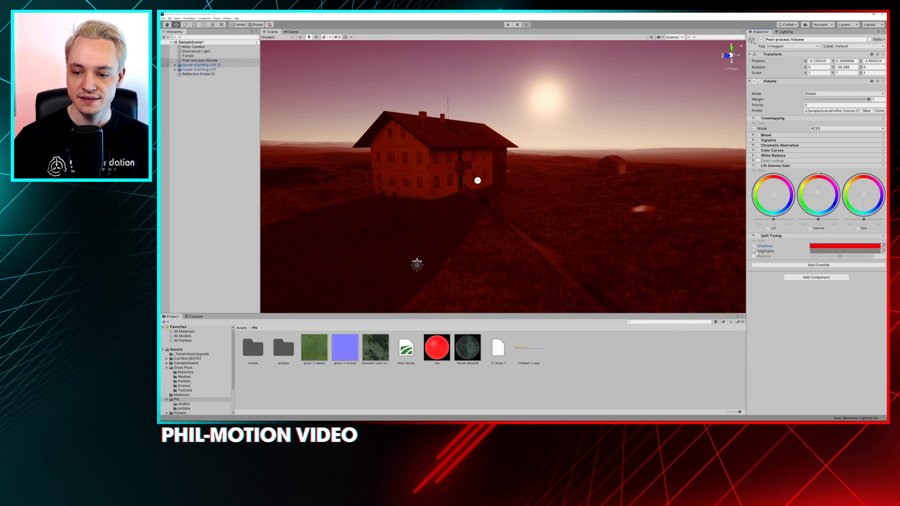
{"action": "left_click", "coordinate": [809, 246]}
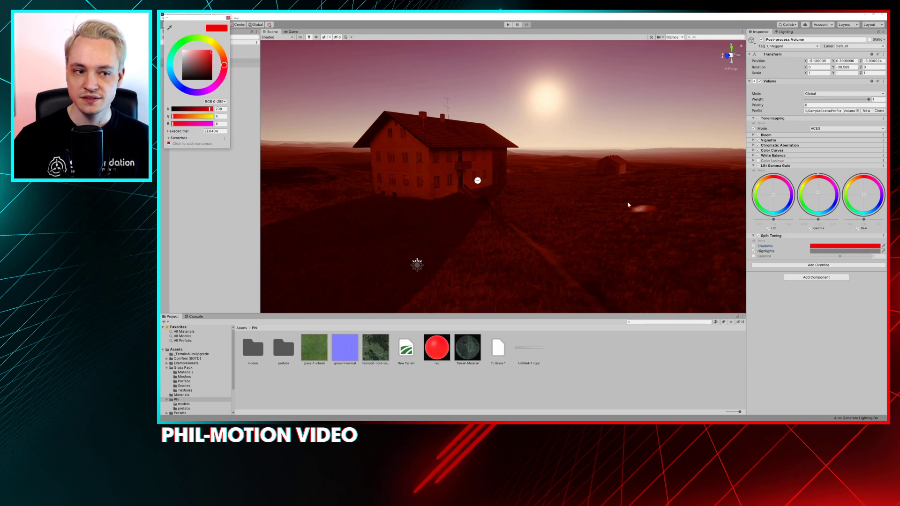
{"action": "left_click", "coordinate": [171, 65]}
{"action": "left_click_drag", "start_coordinate": [202, 67], "coordinate": [216, 58]}
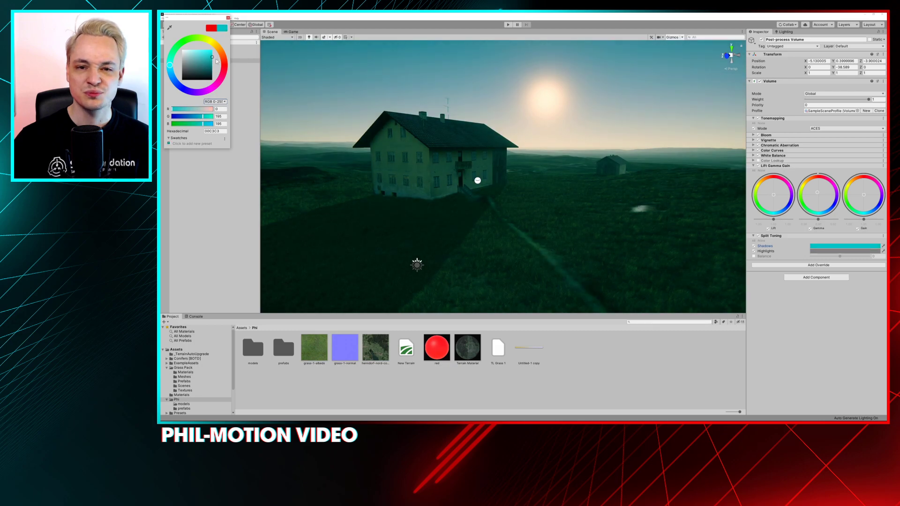
Set the Split Toning Highlights color to orange FFAA00 and enable Balance at 20.1
{"action": "left_click", "coordinate": [815, 252]}
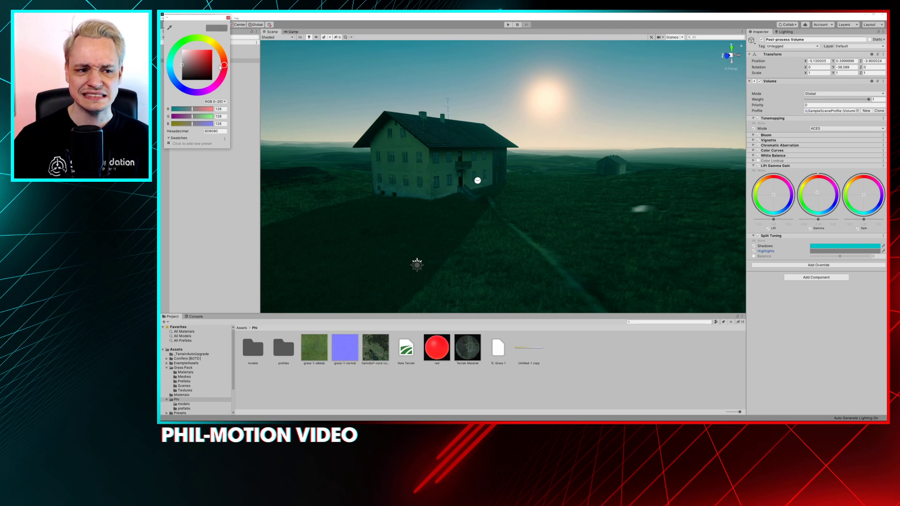
{"action": "left_click_drag", "start_coordinate": [223, 65], "coordinate": [214, 47]}
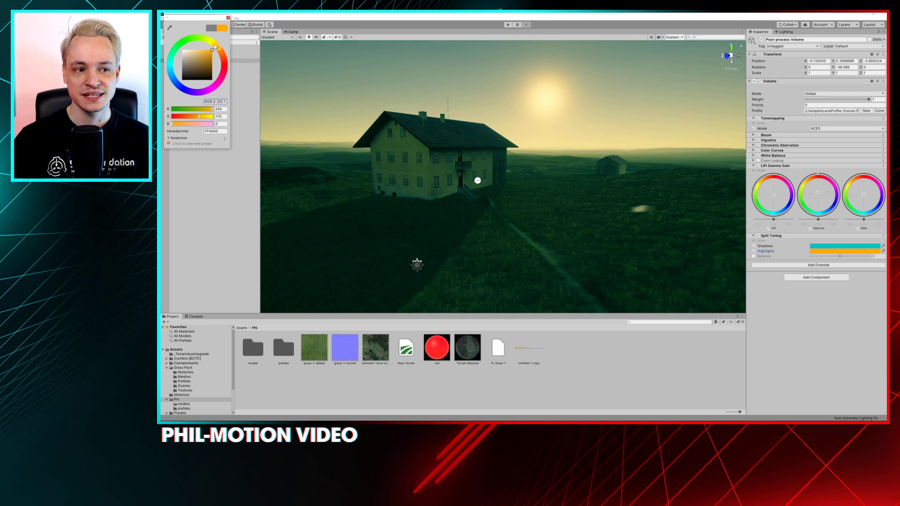
{"action": "left_click", "coordinate": [751, 256]}
{"action": "mouse_move", "coordinate": [839, 255]}
{"action": "left_mouse_down"}
{"action": "mouse_move", "coordinate": [811, 256]}
{"action": "mouse_move", "coordinate": [848, 251]}
{"action": "left_mouse_up"}
{"action": "left_click_drag", "start_coordinate": [844, 251], "coordinate": [846, 249]}
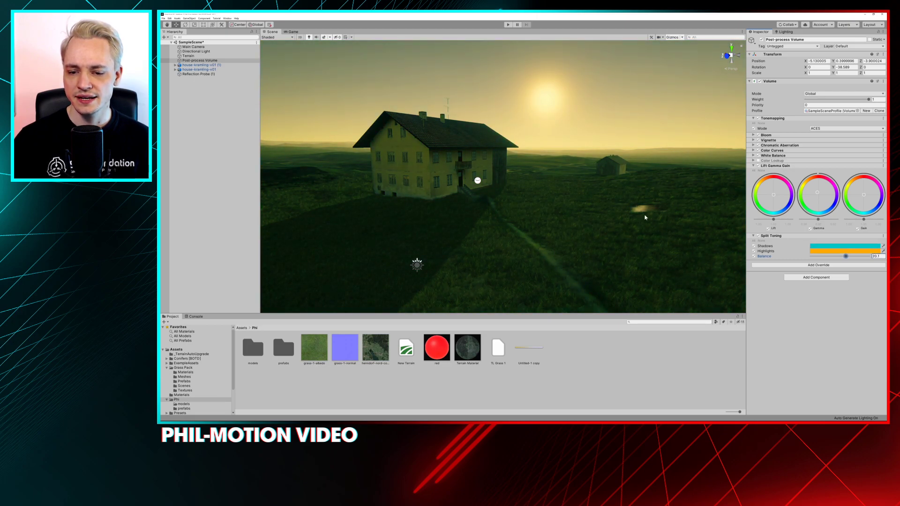
Examine the farmhouse up close and from a distance with Split Toning off and on
{"action": "mouse_move", "coordinate": [415, 157]}
{"action": "left_mouse_down", "text": "alt"}
{"action": "mouse_move", "coordinate": [488, 155]}
{"action": "mouse_move", "coordinate": [413, 147]}
{"action": "left_mouse_up", "text": "alt"}
{"action": "scroll", "coordinate": [483, 195], "scroll_direction": "up", "scroll_amount": 6, "text": "alt"}
{"action": "left_click_drag", "start_coordinate": [483, 194], "coordinate": [506, 188], "text": "alt"}
{"action": "mouse_move", "coordinate": [508, 186]}
{"action": "middle_mouse_down"}
{"action": "mouse_move", "coordinate": [544, 175]}
{"action": "mouse_move", "coordinate": [525, 188]}
{"action": "middle_mouse_up"}
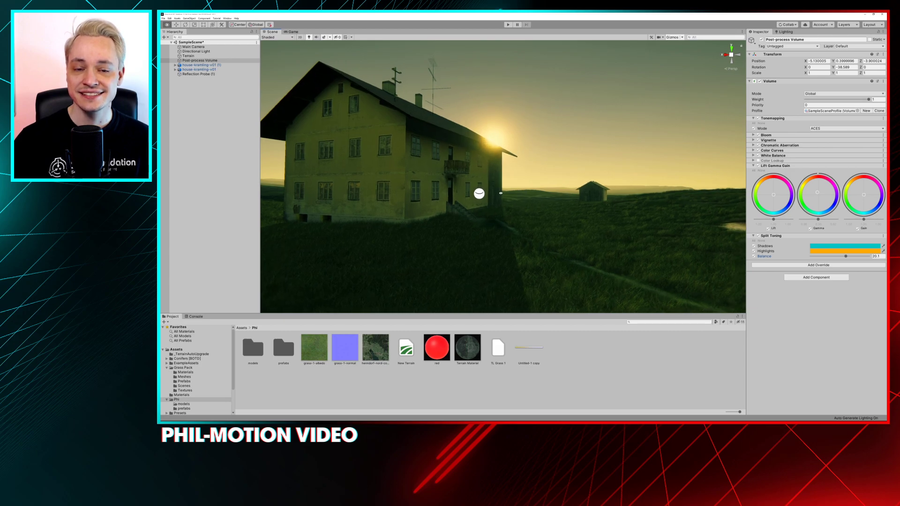
{"action": "left_click_drag", "start_coordinate": [525, 189], "coordinate": [523, 187], "text": "alt"}
{"action": "left_click", "coordinate": [758, 236]}
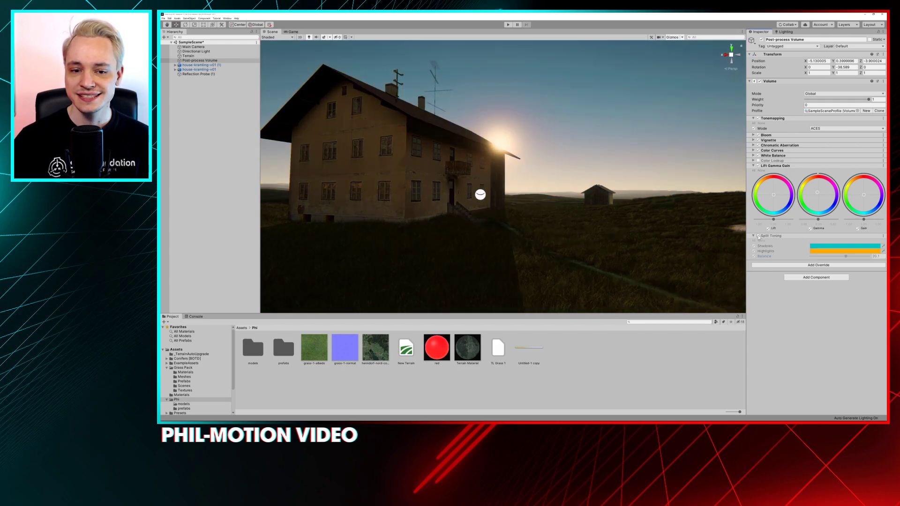
{"action": "left_click", "coordinate": [759, 235]}
{"action": "left_click", "coordinate": [758, 235]}
{"action": "left_click", "coordinate": [758, 236]}
{"action": "left_click", "coordinate": [758, 236]}
{"action": "right_click_drag", "start_coordinate": [413, 126], "coordinate": [403, 134]}
{"action": "key", "text": "s"}
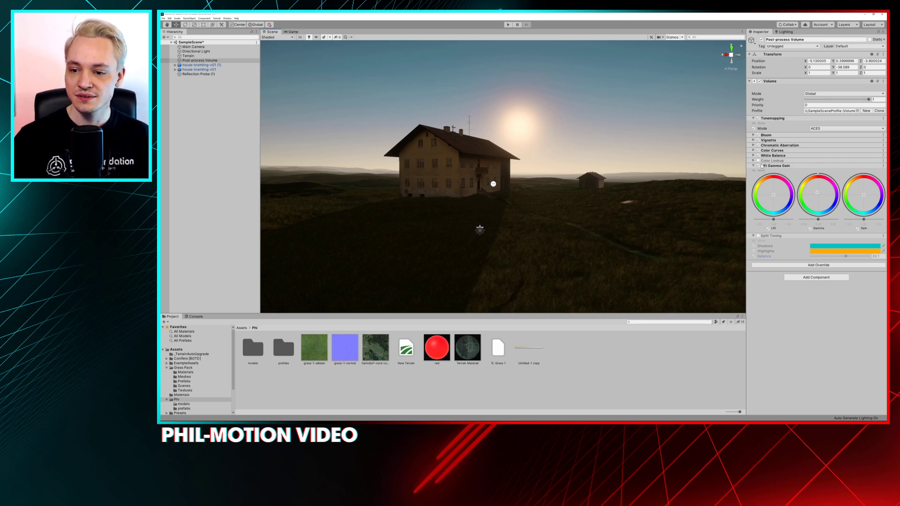
{"action": "left_click", "coordinate": [758, 236]}
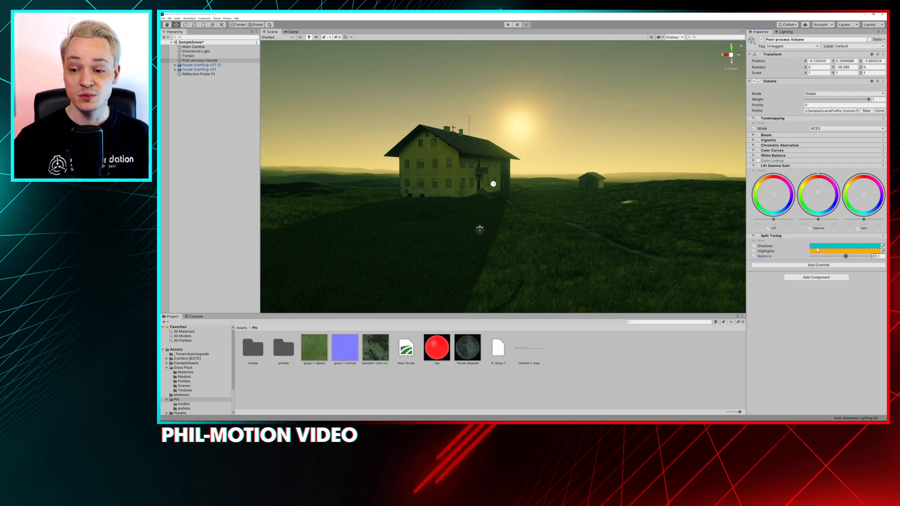
Set the Split Toning Balance to -13.4, desaturate the teal Shadows, and soften the Highlights to D4AE60
{"action": "mouse_move", "coordinate": [845, 256]}
{"action": "left_mouse_down"}
{"action": "mouse_move", "coordinate": [820, 258]}
{"action": "mouse_move", "coordinate": [848, 256]}
{"action": "mouse_move", "coordinate": [835, 257]}
{"action": "left_mouse_up"}
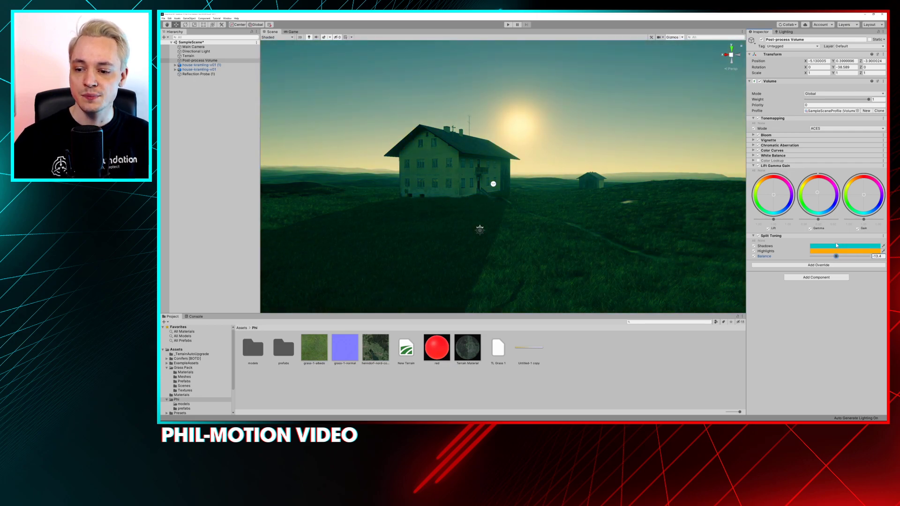
{"action": "left_click", "coordinate": [844, 246]}
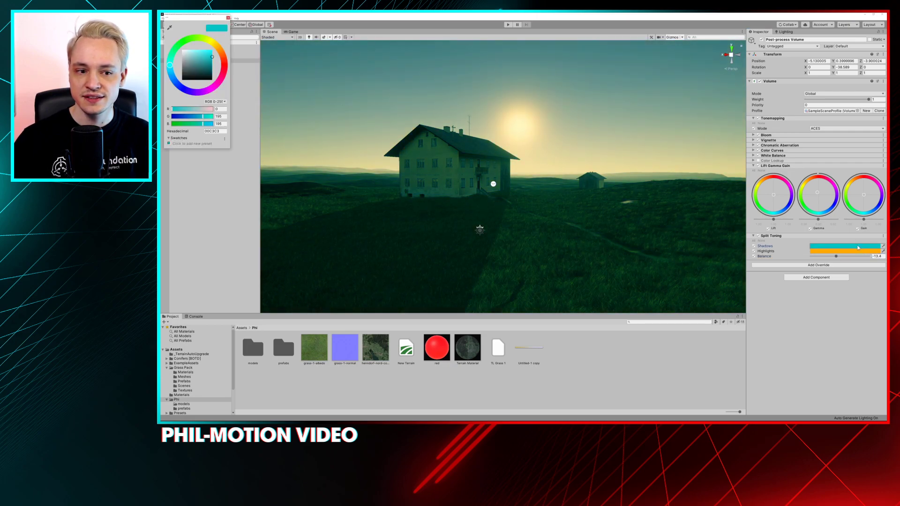
{"action": "left_click_drag", "start_coordinate": [196, 20], "coordinate": [638, 65]}
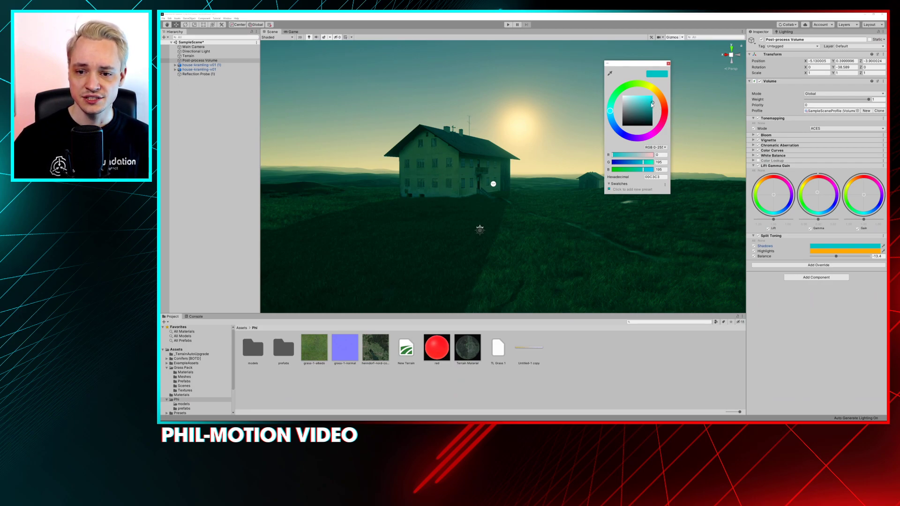
{"action": "mouse_move", "coordinate": [651, 104]}
{"action": "left_mouse_down"}
{"action": "mouse_move", "coordinate": [605, 116]}
{"action": "mouse_move", "coordinate": [598, 93]}
{"action": "mouse_move", "coordinate": [600, 110]}
{"action": "mouse_move", "coordinate": [662, 99]}
{"action": "mouse_move", "coordinate": [640, 103]}
{"action": "left_mouse_up"}
{"action": "left_click", "coordinate": [839, 251]}
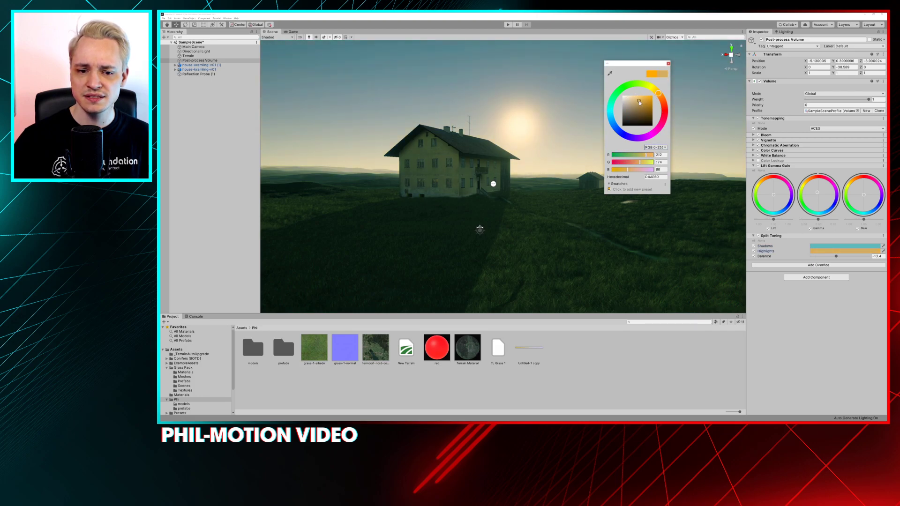
{"action": "left_click", "coordinate": [668, 64]}
Compare the scene with the softened Split Toning colors off and on
{"action": "left_click", "coordinate": [758, 236]}
{"action": "left_click", "coordinate": [758, 236]}
{"action": "left_click", "coordinate": [758, 236]}
{"action": "left_click", "coordinate": [758, 236]}
{"action": "left_click", "coordinate": [758, 236]}
{"action": "left_click", "coordinate": [758, 236]}
Remove the Split Toning override from the Post-process Volume and view the farmhouse up close
{"action": "right_click", "coordinate": [767, 236]}
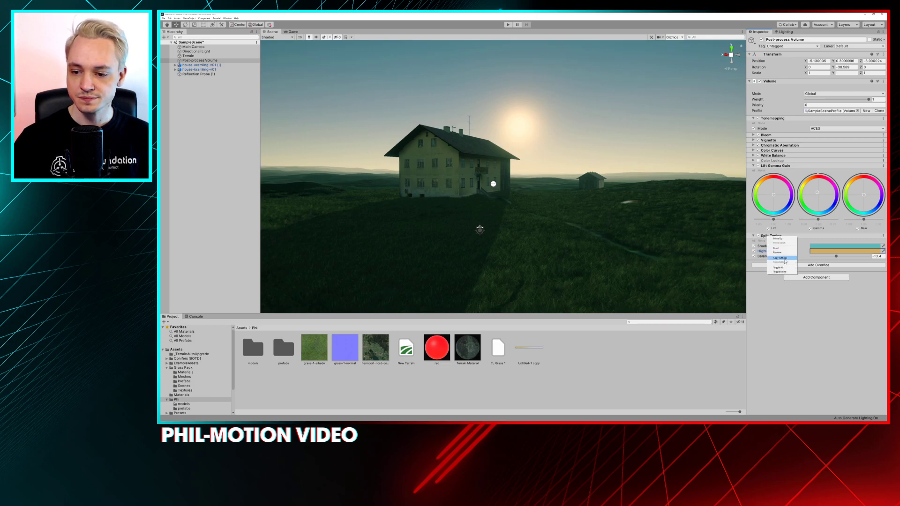
{"action": "left_click", "coordinate": [776, 252]}
{"action": "mouse_move", "coordinate": [542, 163]}
{"action": "left_mouse_down", "text": "alt"}
{"action": "mouse_move", "coordinate": [521, 167]}
{"action": "mouse_move", "coordinate": [531, 168]}
{"action": "left_mouse_up", "text": "alt"}
{"action": "scroll", "coordinate": [553, 221], "scroll_direction": "up", "scroll_amount": 1}
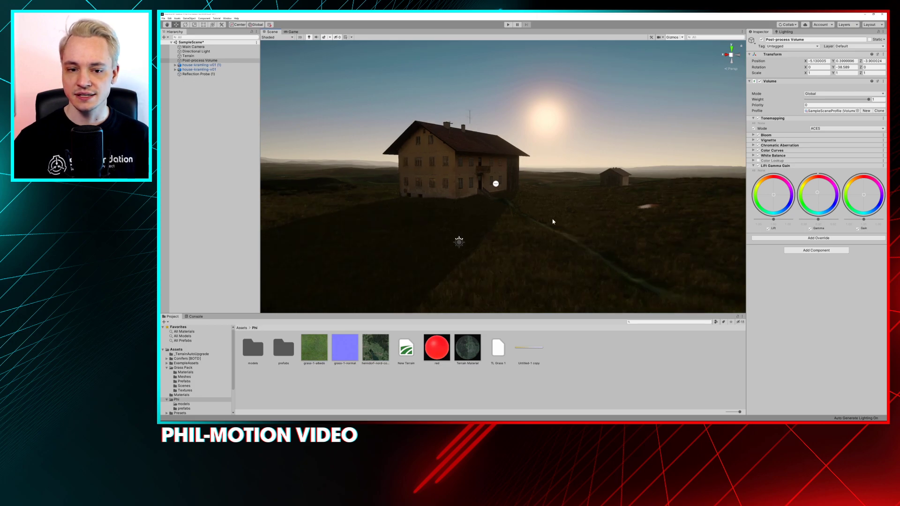
{"action": "scroll", "coordinate": [481, 215], "scroll_direction": "up", "scroll_amount": 4}
{"action": "left_click_drag", "start_coordinate": [474, 201], "coordinate": [481, 195], "text": "alt"}
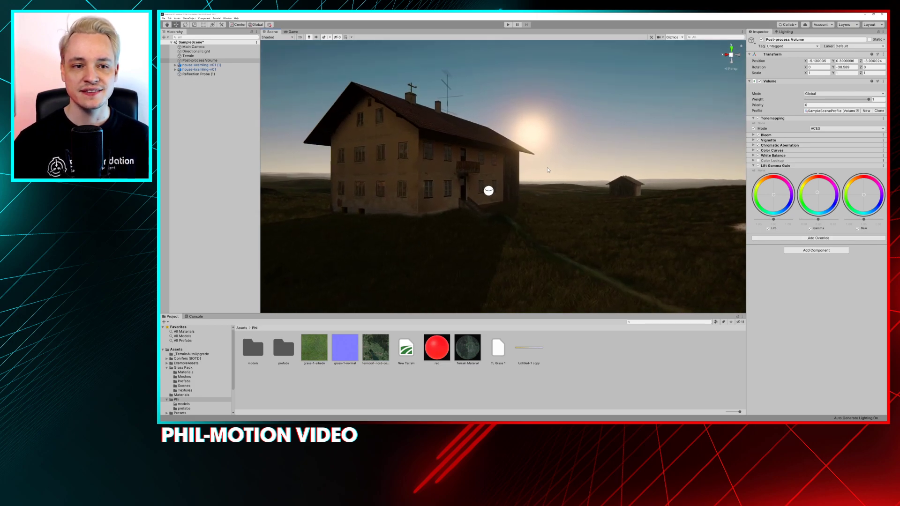
Add a 3D sphere to the farmhouse scene and scale it uniformly to about 3.44
{"action": "right_click", "coordinate": [561, 341]}
{"action": "right_click", "coordinate": [189, 133]}
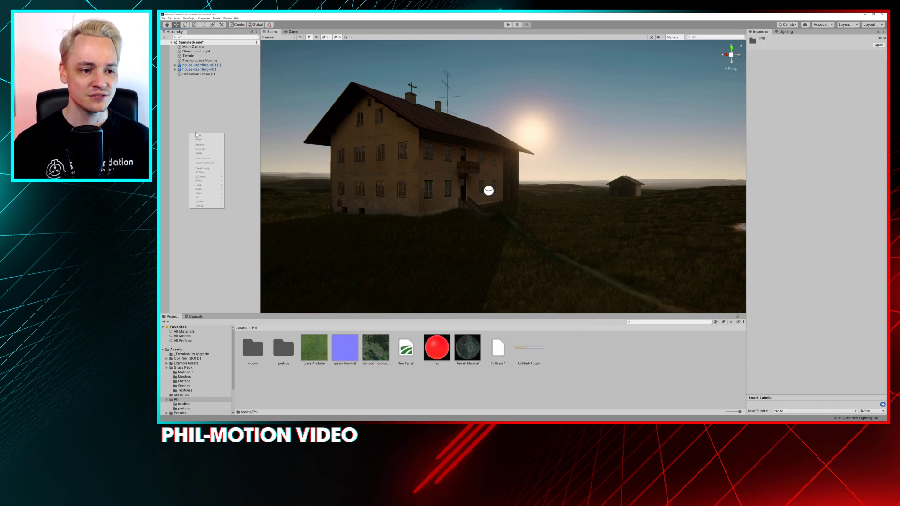
{"action": "mouse_move", "coordinate": [208, 173]}
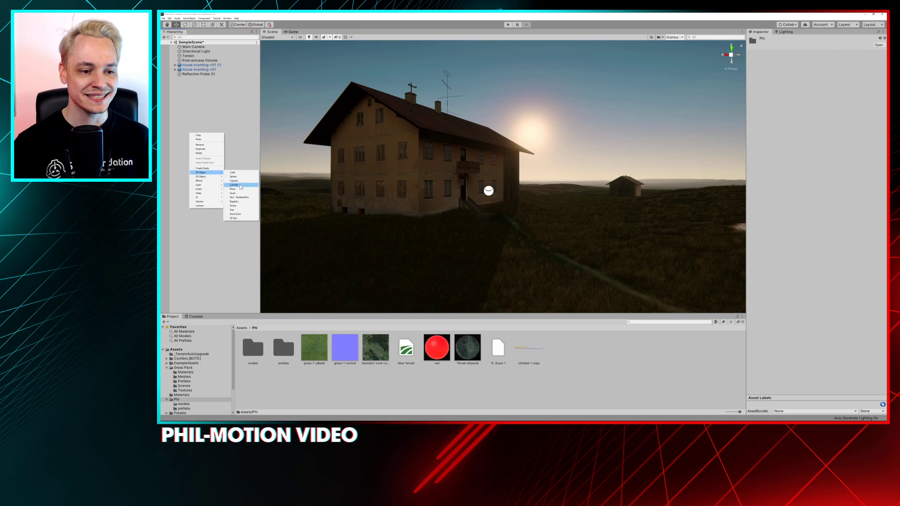
{"action": "left_click", "coordinate": [233, 176]}
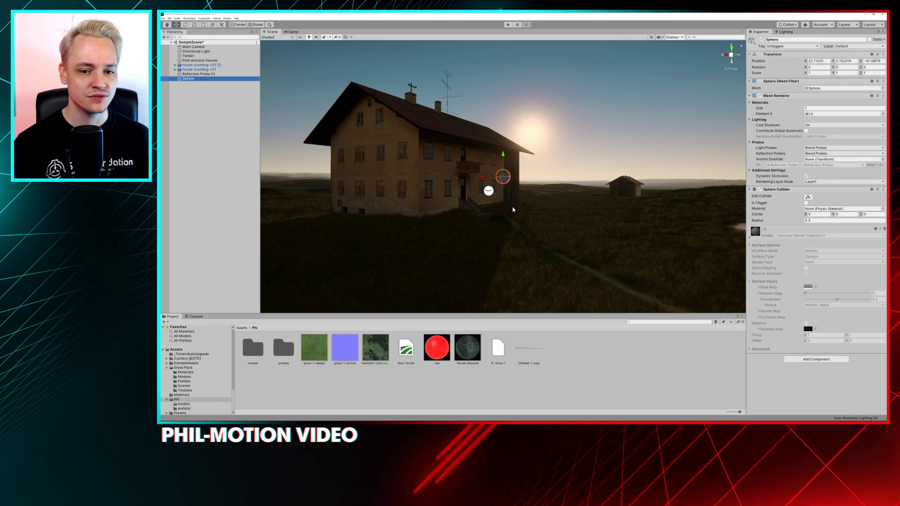
{"action": "key", "text": "r"}
{"action": "left_click_drag", "start_coordinate": [503, 177], "coordinate": [557, 131]}
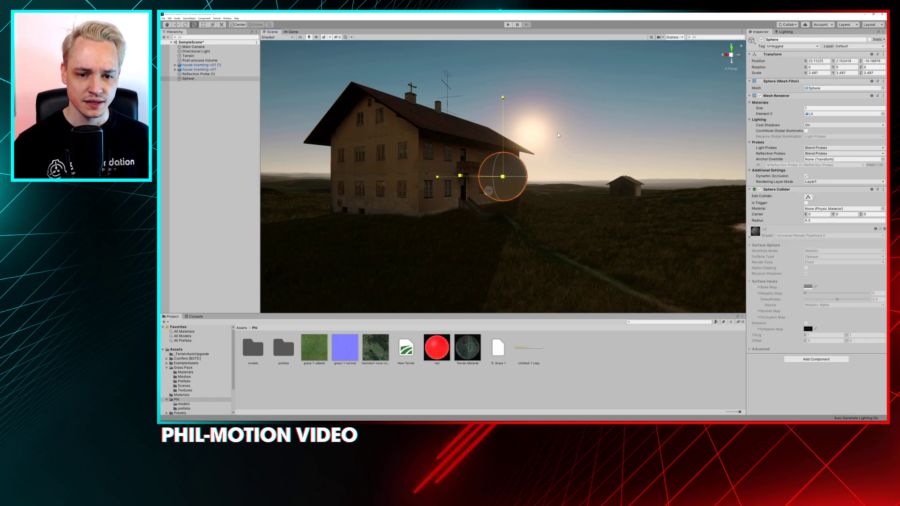
Enlarge the sphere to about 3.66, raise it above the house to about Y 8.04, and check it in the Game view
{"action": "left_click", "coordinate": [293, 31]}
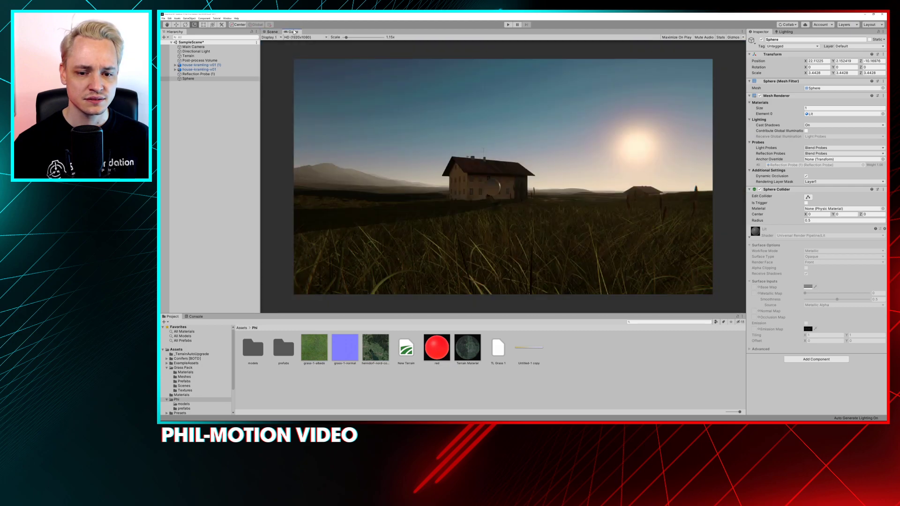
{"action": "left_click", "coordinate": [271, 31]}
{"action": "left_click_drag", "start_coordinate": [502, 176], "coordinate": [500, 64]}
{"action": "key", "text": "w"}
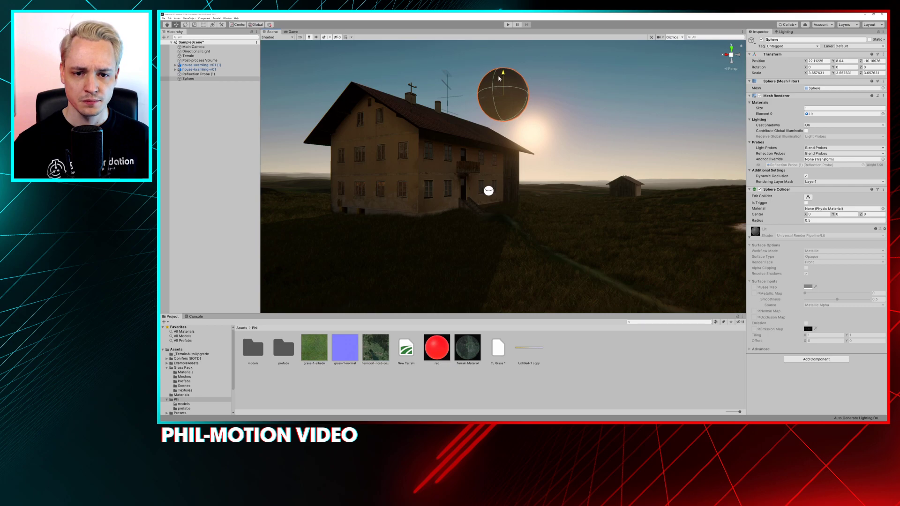
{"action": "left_click", "coordinate": [294, 32]}
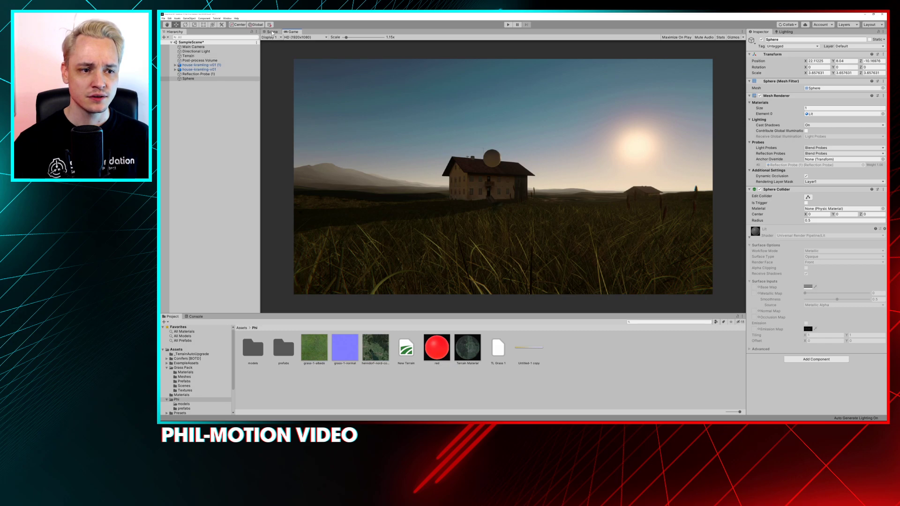
Add a Panini Projection override to the Post-process Volume and enable its Distance and Crop To Fit settings
{"action": "left_click", "coordinate": [272, 32]}
{"action": "left_click", "coordinate": [200, 61]}
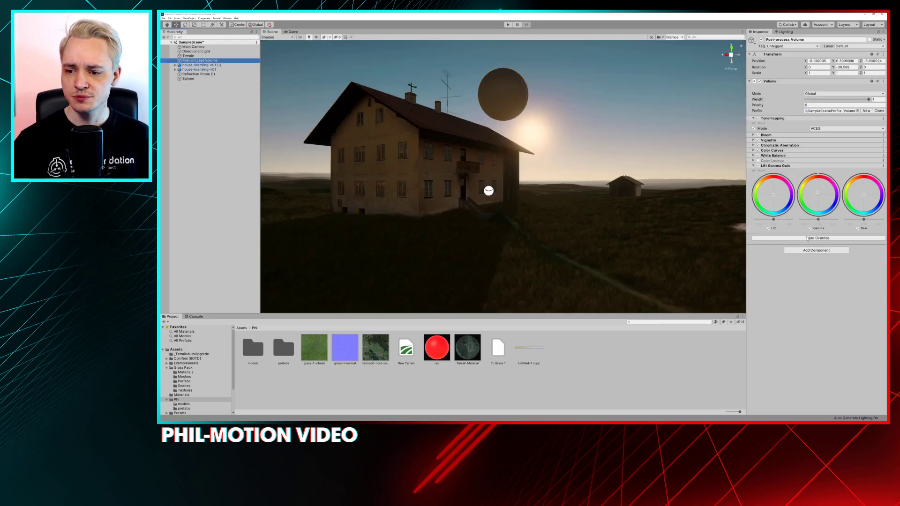
{"action": "left_click", "coordinate": [807, 238]}
{"action": "left_click", "coordinate": [813, 260]}
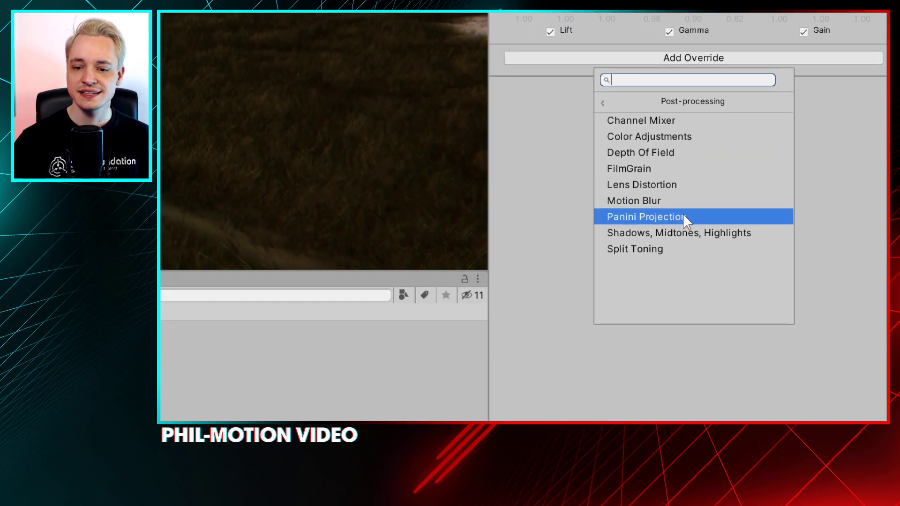
{"action": "left_click", "coordinate": [726, 257]}
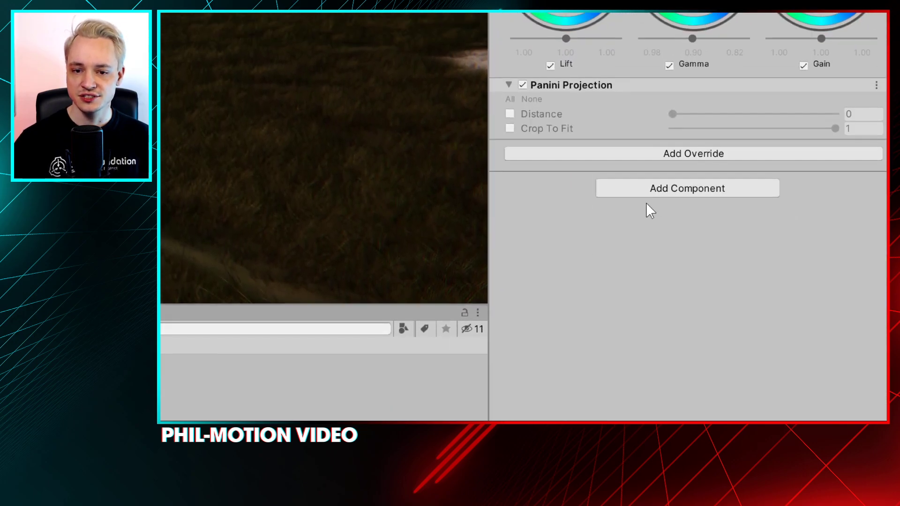
{"action": "left_click", "coordinate": [510, 114]}
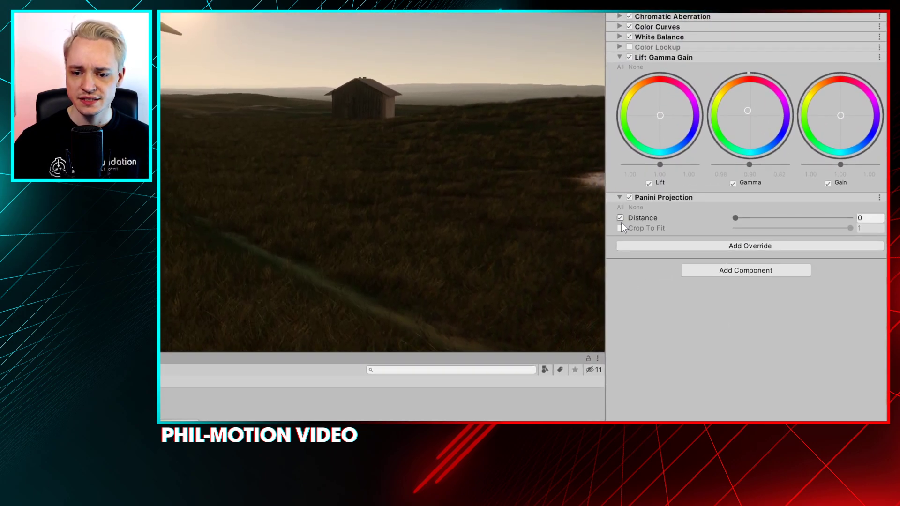
{"action": "left_click", "coordinate": [620, 228]}
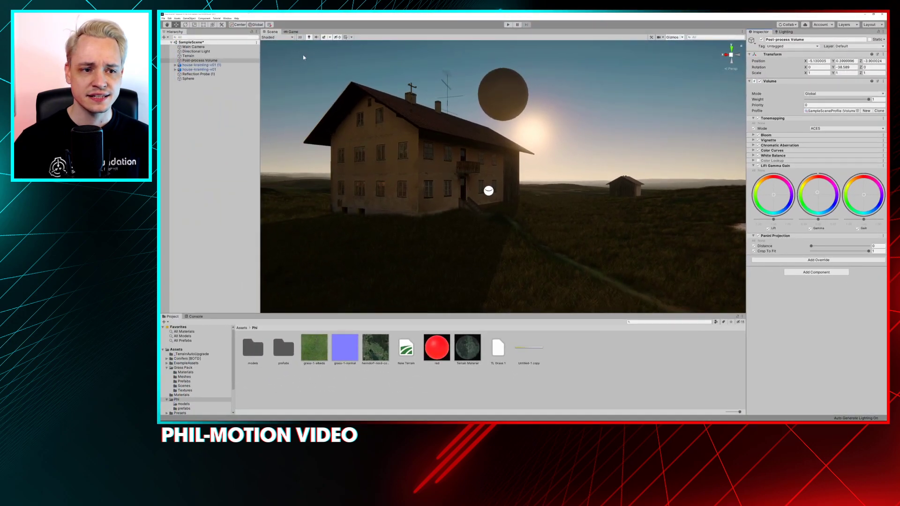
Widen the Main Camera's Field of View to 124.4
{"action": "left_click", "coordinate": [194, 47]}
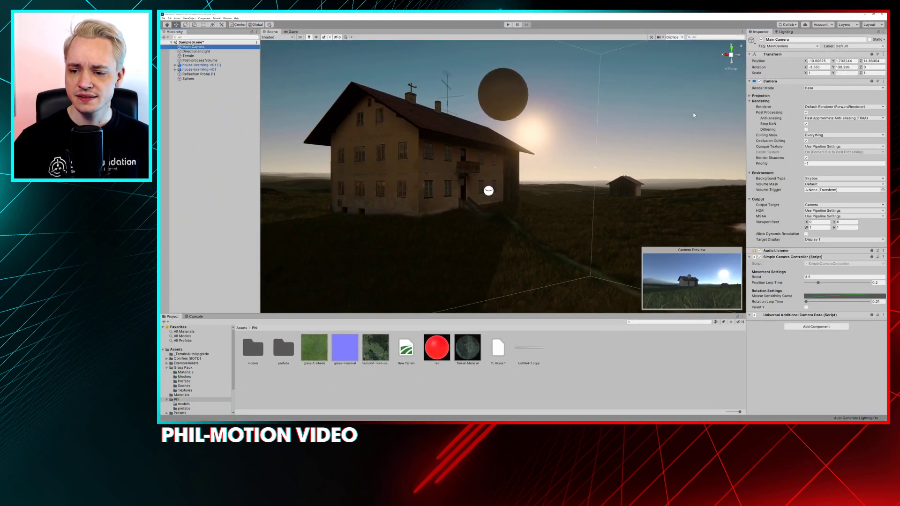
{"action": "left_click", "coordinate": [764, 96]}
{"action": "left_click_drag", "start_coordinate": [826, 112], "coordinate": [849, 114]}
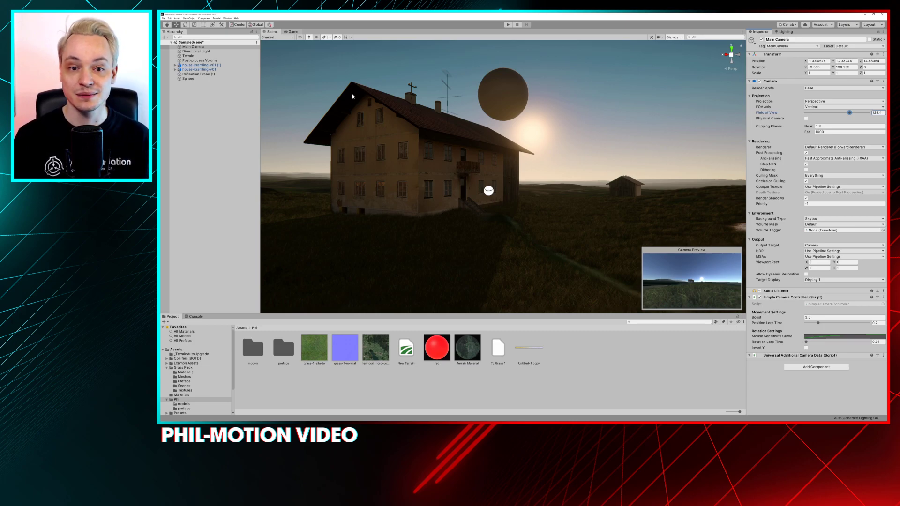
{"action": "key", "text": "alt+Tab"}
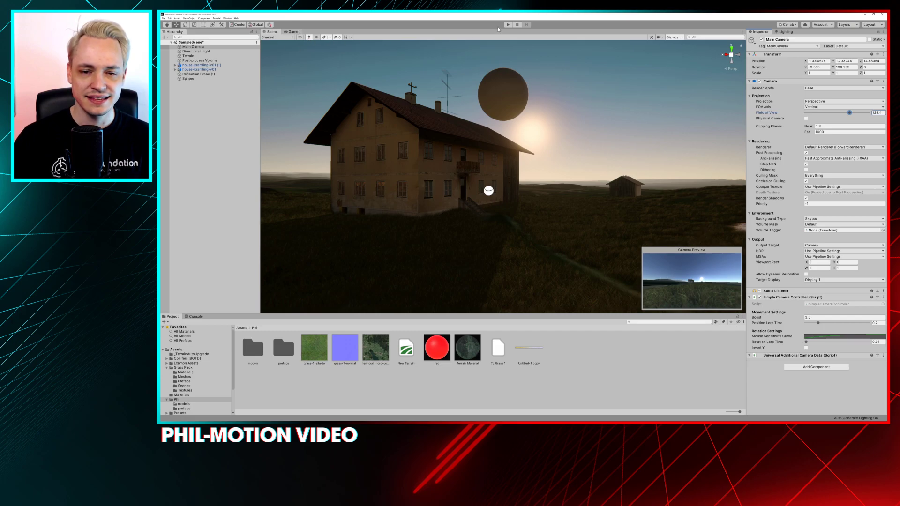
{"action": "left_click_drag", "start_coordinate": [491, 15], "coordinate": [486, 40]}
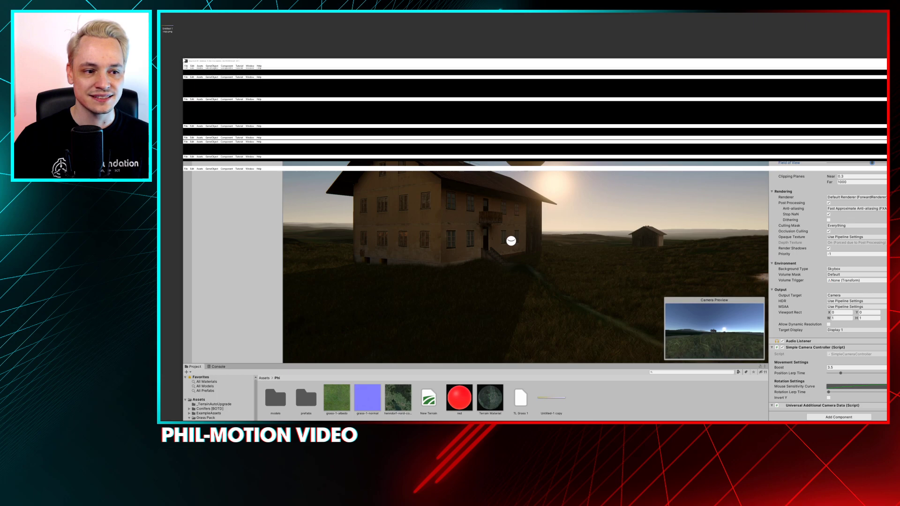
{"action": "left_click_drag", "start_coordinate": [183, 58], "coordinate": [520, 119]}
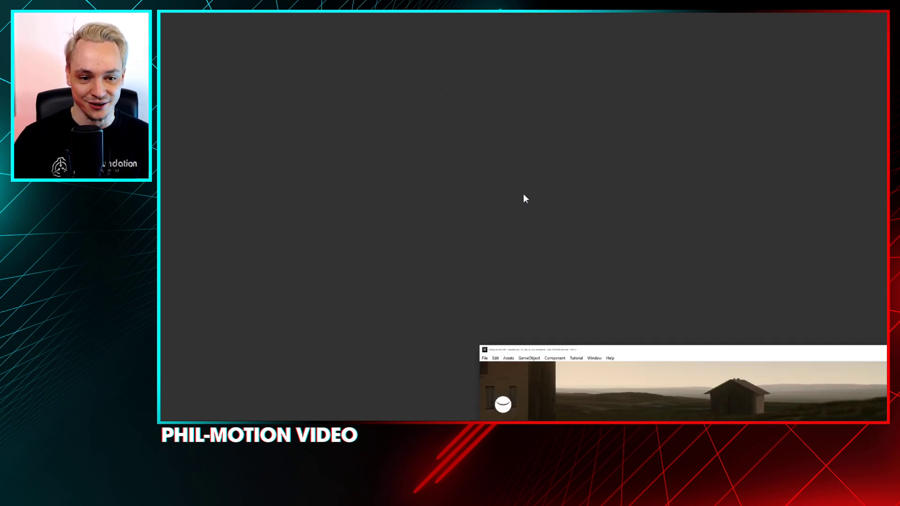
{"action": "left_click_drag", "start_coordinate": [517, 200], "coordinate": [495, 99]}
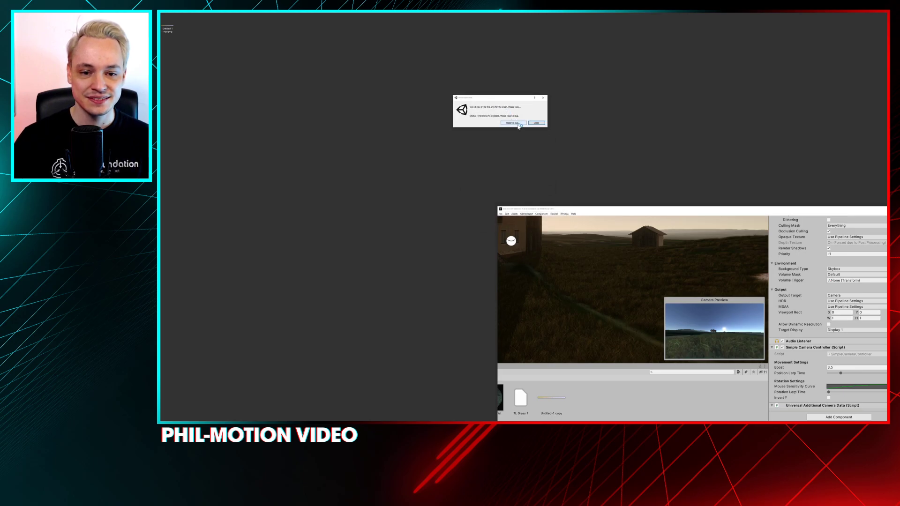
Open the bug report form for the editor crash
{"action": "left_click", "coordinate": [517, 124]}
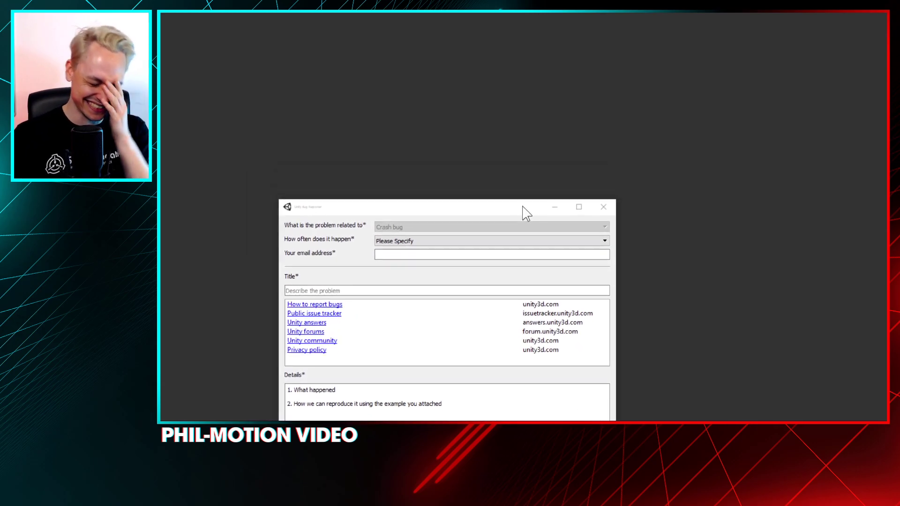
{"action": "left_click", "coordinate": [424, 314]}
{"action": "left_click", "coordinate": [394, 334]}
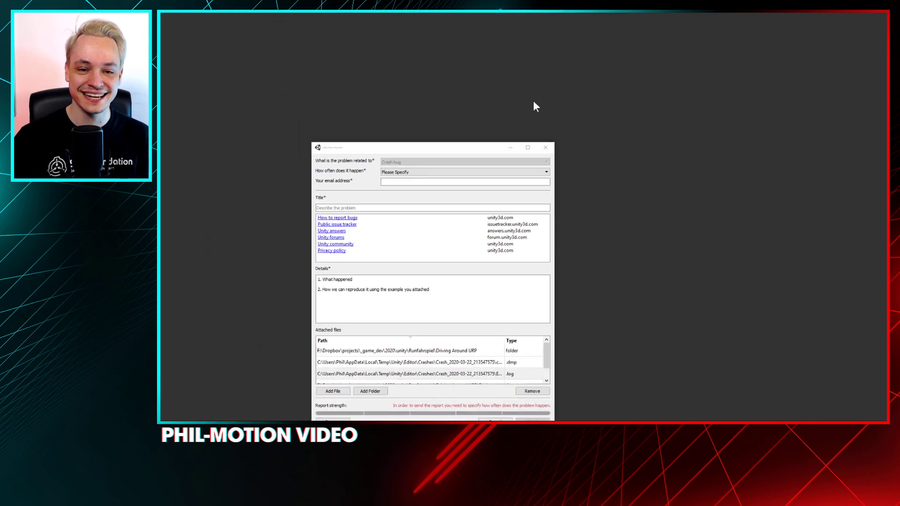
Switch to the other open Unity project and examine its farmhouse from the grass and through the game camera
{"action": "key", "text": "alt+Tab"}
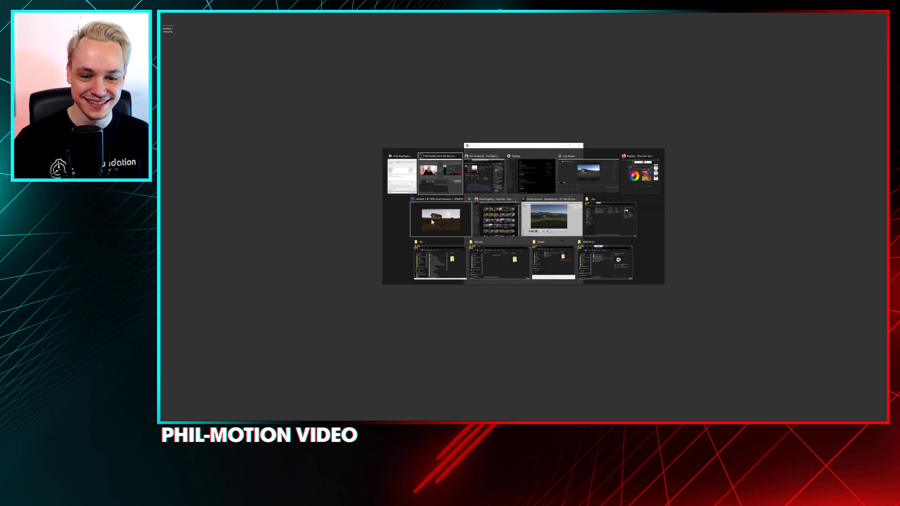
{"action": "left_click", "coordinate": [537, 229]}
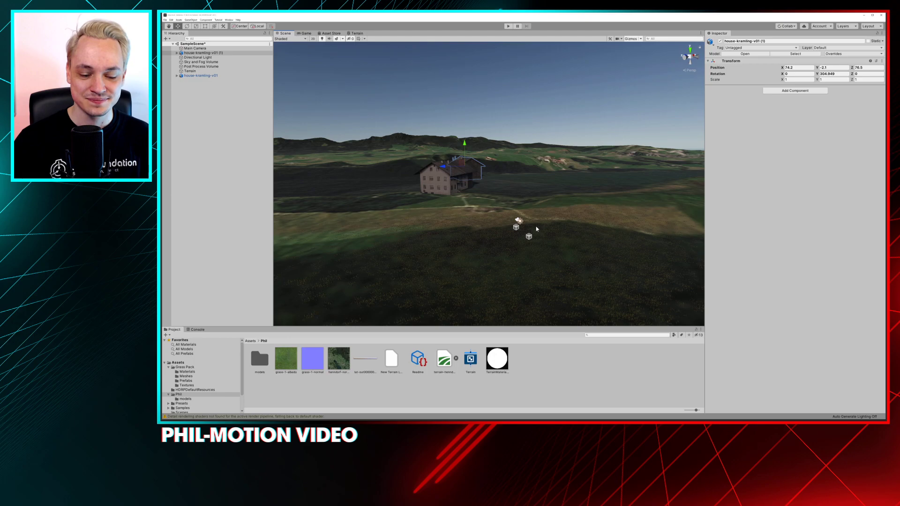
{"action": "scroll", "coordinate": [428, 198], "scroll_direction": "up", "scroll_amount": 5}
{"action": "left_click_drag", "start_coordinate": [429, 198], "coordinate": [453, 194], "text": "alt"}
{"action": "right_click_drag", "start_coordinate": [483, 199], "coordinate": [501, 186], "text": "alt"}
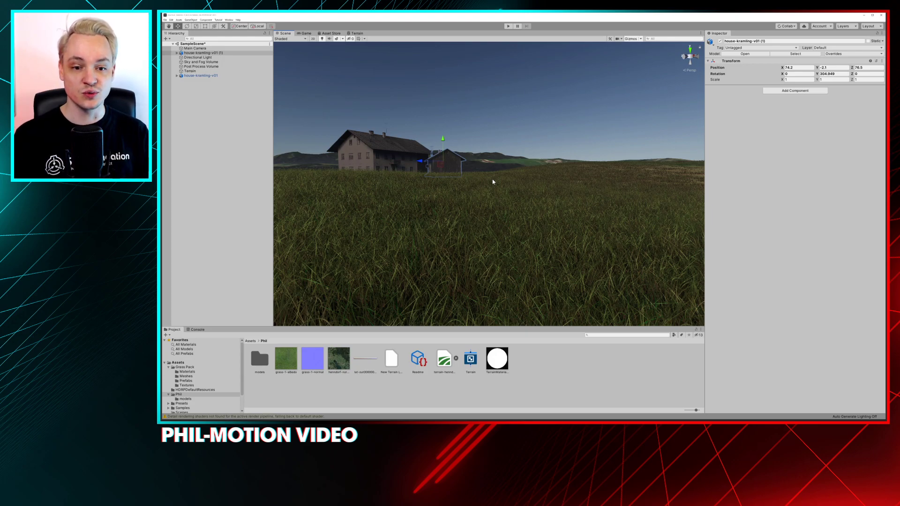
{"action": "middle_click_drag", "start_coordinate": [492, 180], "coordinate": [422, 193]}
{"action": "right_click_drag", "start_coordinate": [422, 192], "coordinate": [441, 218], "text": "alt"}
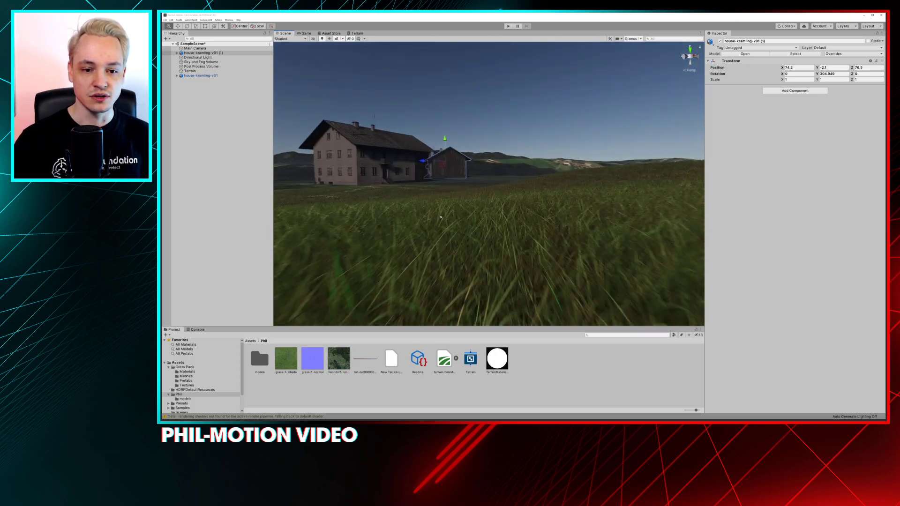
{"action": "left_click", "coordinate": [303, 34]}
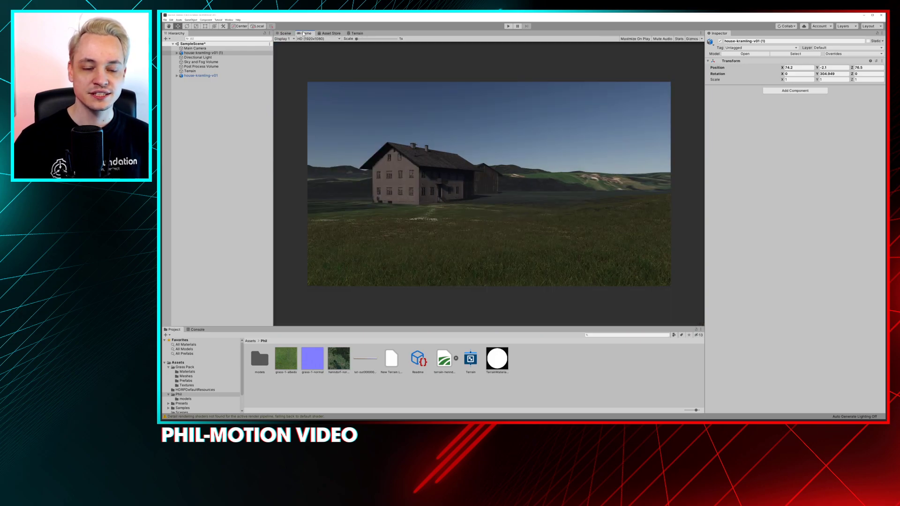
Enable the Exposure override on the Post Process Volume and set its Mode to Use Physical Camera
{"action": "left_click", "coordinate": [217, 67]}
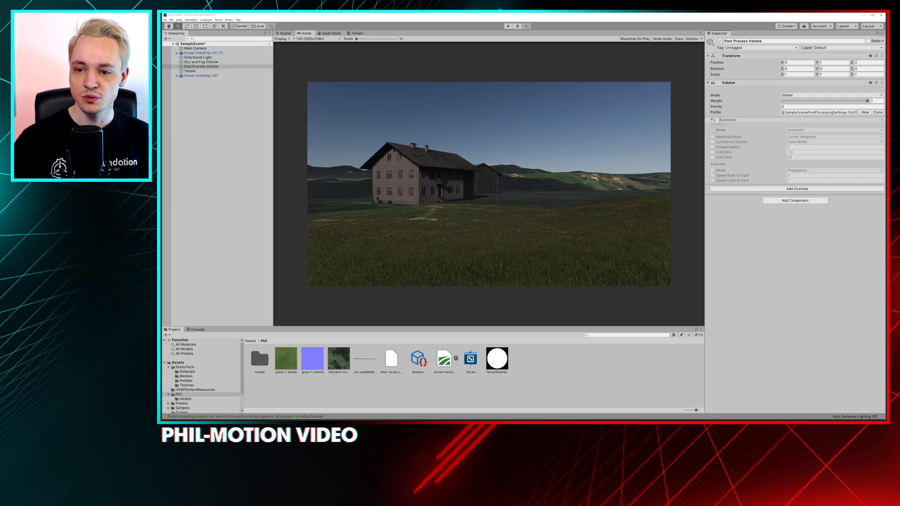
{"action": "left_click", "coordinate": [806, 130]}
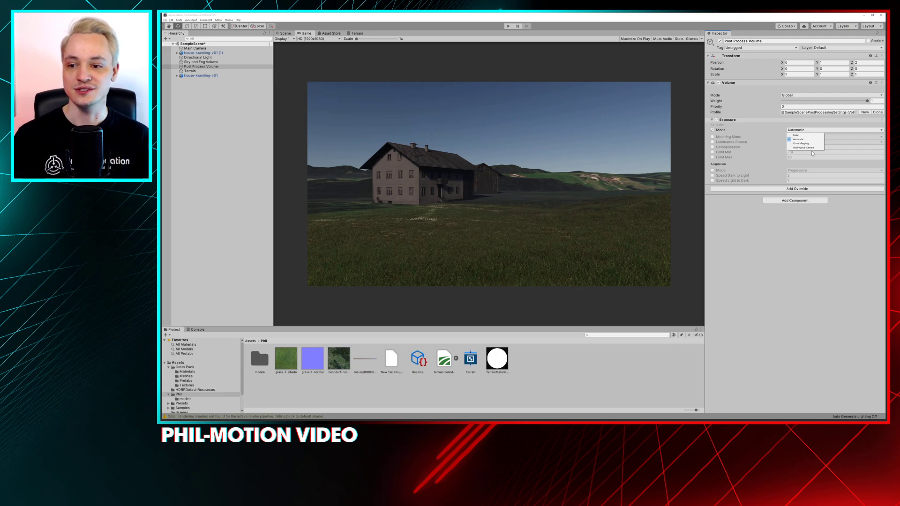
{"action": "left_click", "coordinate": [811, 151]}
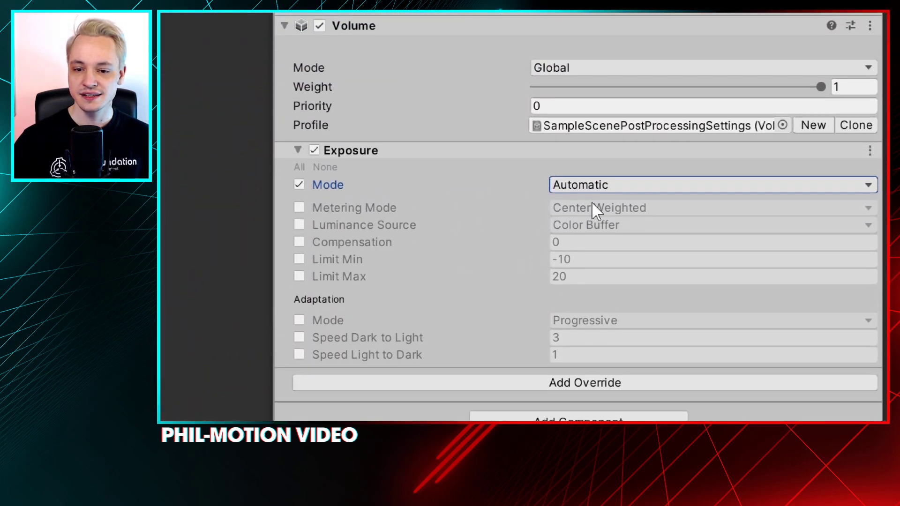
{"action": "left_click", "coordinate": [677, 215]}
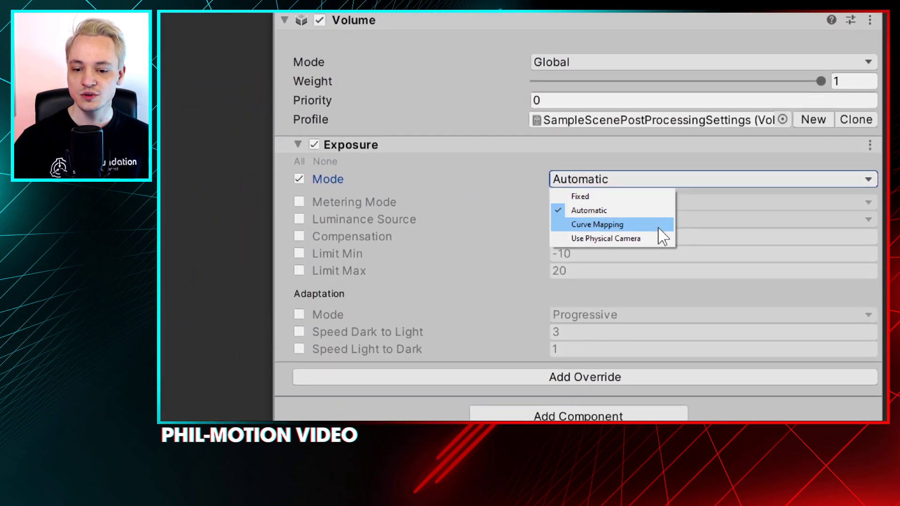
{"action": "left_click", "coordinate": [656, 276]}
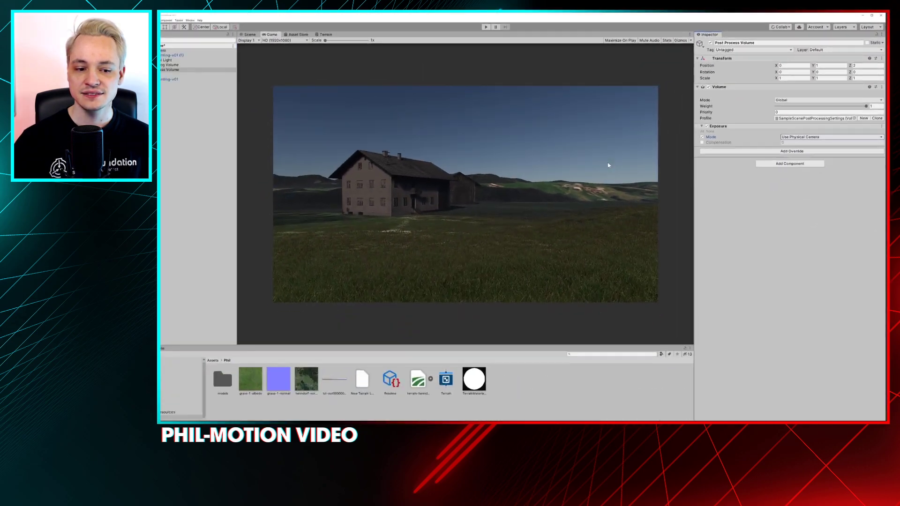
Examine the Main Camera's Physical settings and the available Sensor Type presets, keeping 35mm Academy
{"action": "left_click", "coordinate": [186, 49]}
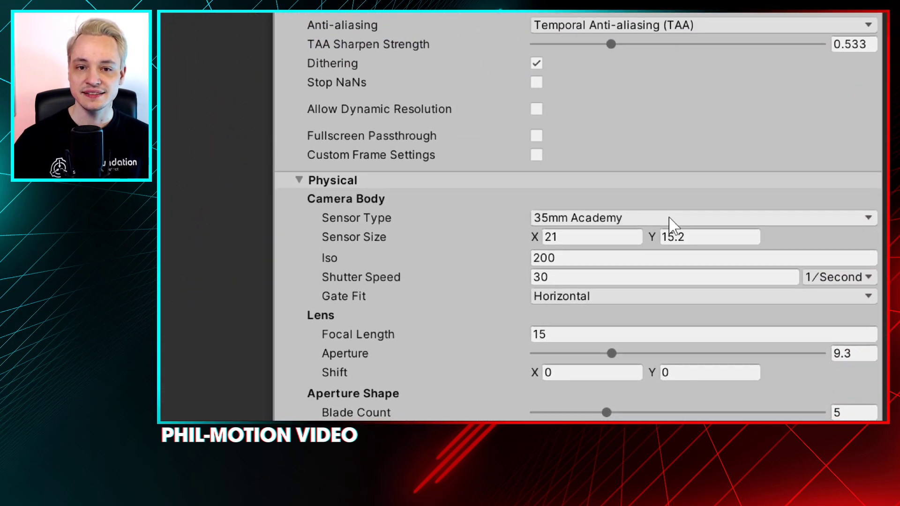
{"action": "left_click", "coordinate": [668, 224]}
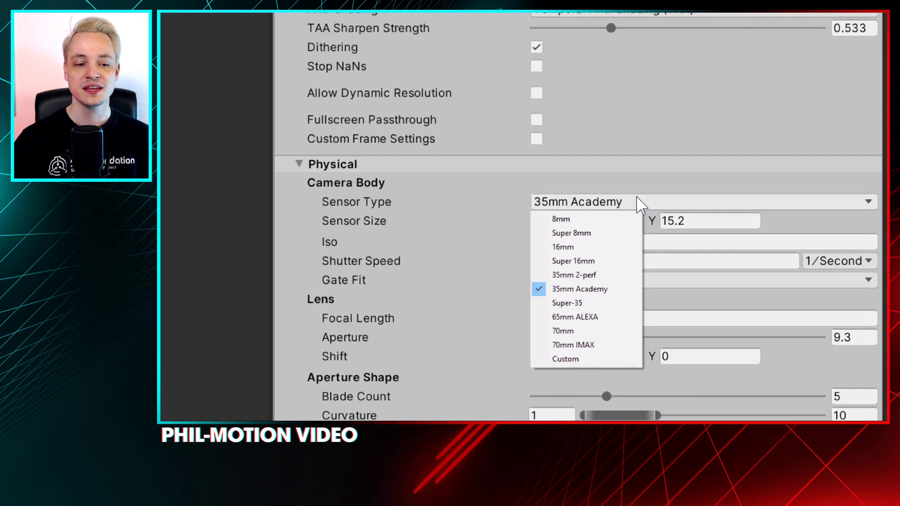
{"action": "left_click", "coordinate": [637, 181]}
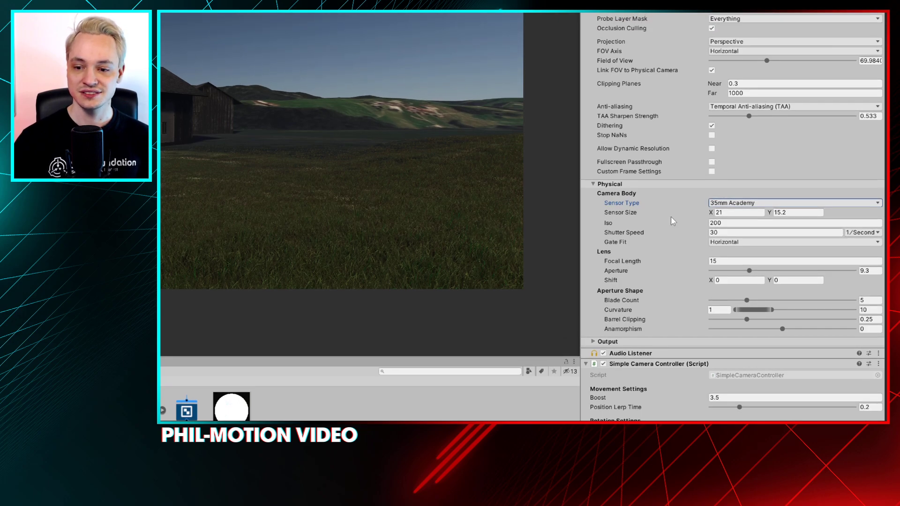
{"action": "left_click", "coordinate": [738, 212]}
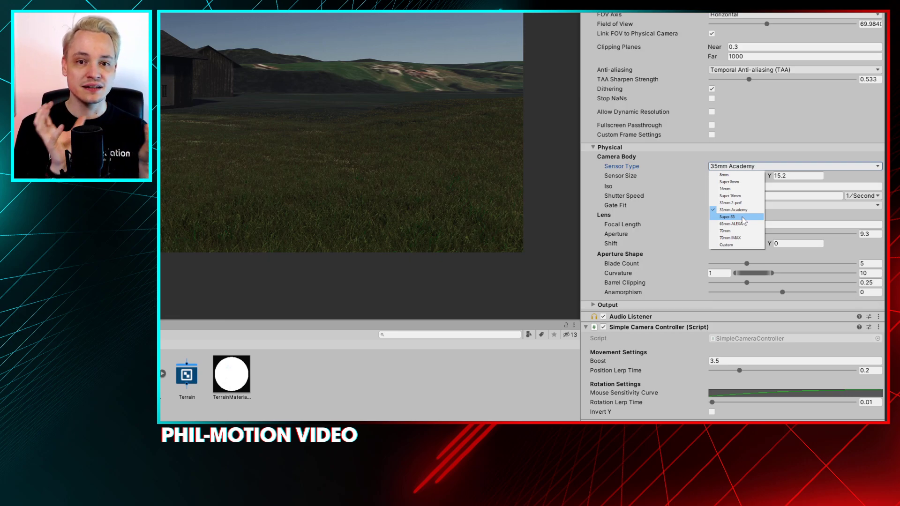
{"action": "left_click", "coordinate": [741, 210]}
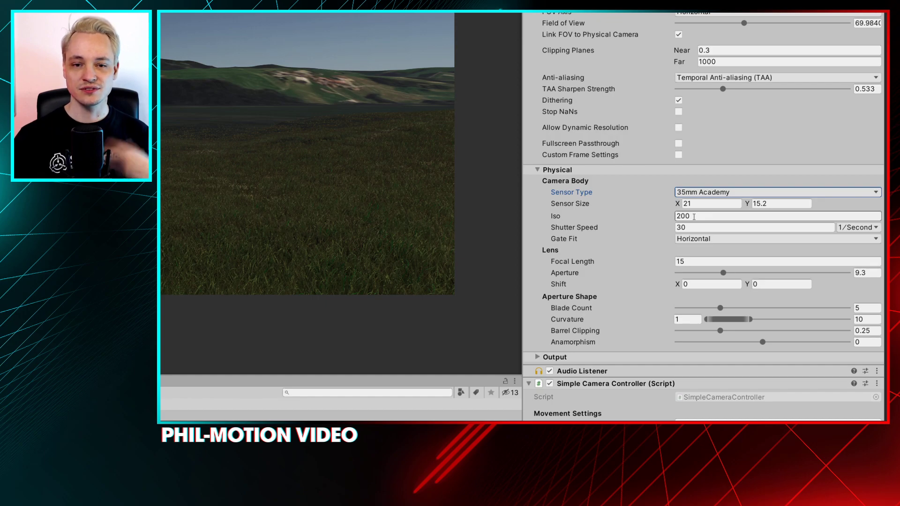
Review the Main Camera's Sensor Type presets, keeping 35mm Academy, and try Iso values of 100 and 200
{"action": "left_click", "coordinate": [785, 193]}
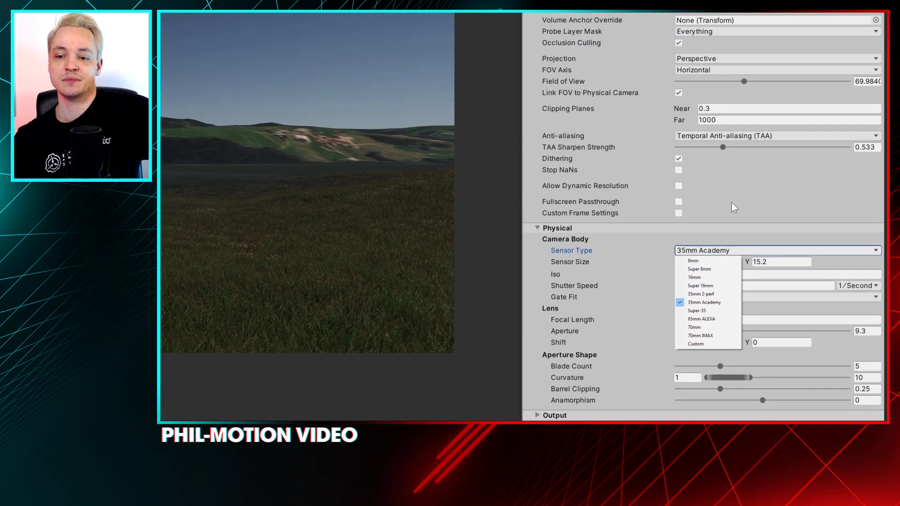
{"action": "left_click", "coordinate": [730, 117]}
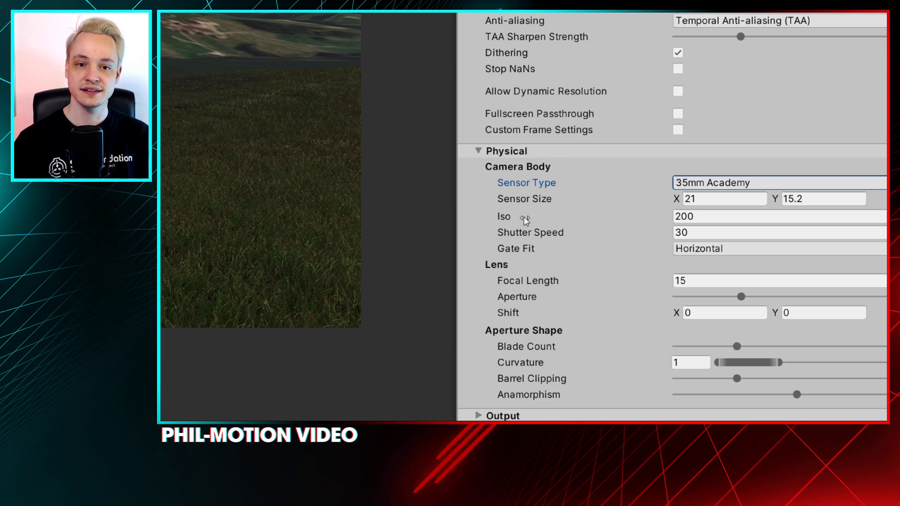
{"action": "left_click", "coordinate": [558, 215]}
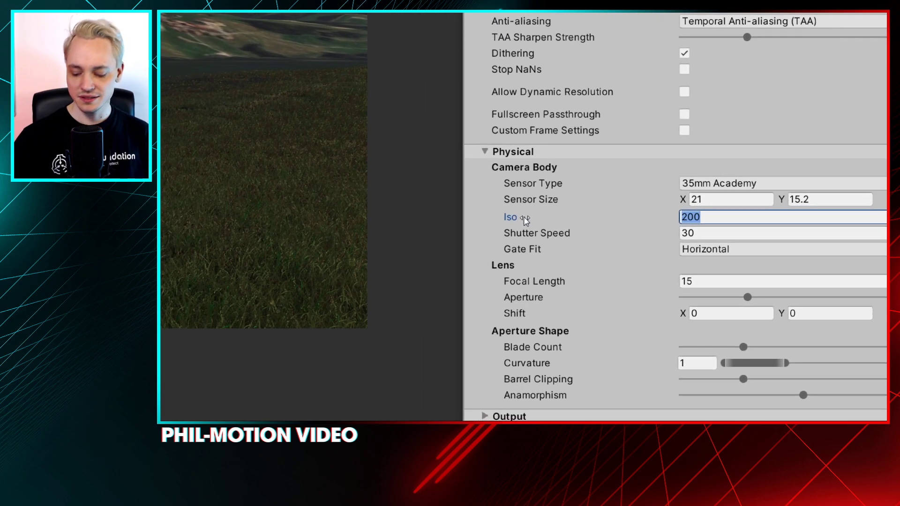
{"action": "type", "text": "100"}
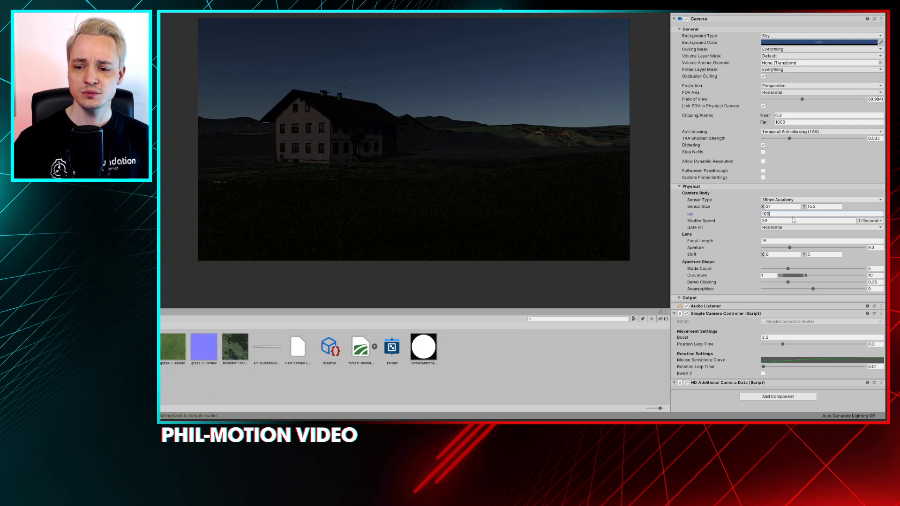
{"action": "double_click", "coordinate": [789, 214]}
{"action": "type", "text": "200"}
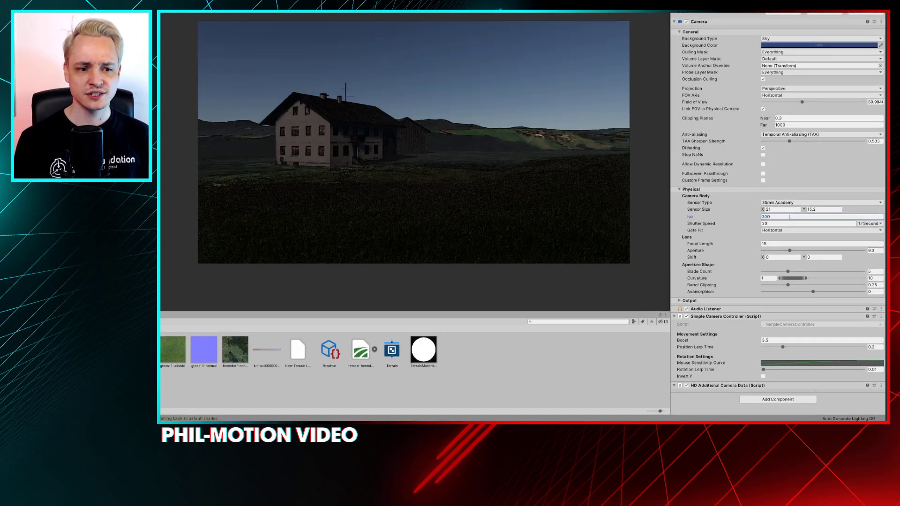
Try brighter Iso values of 400 and 3200 on the Main Camera
{"action": "key", "text": "BackSpace"}
{"action": "key", "text": "BackSpace"}
{"action": "key", "text": "BackSpace"}
{"action": "type", "text": "400"}
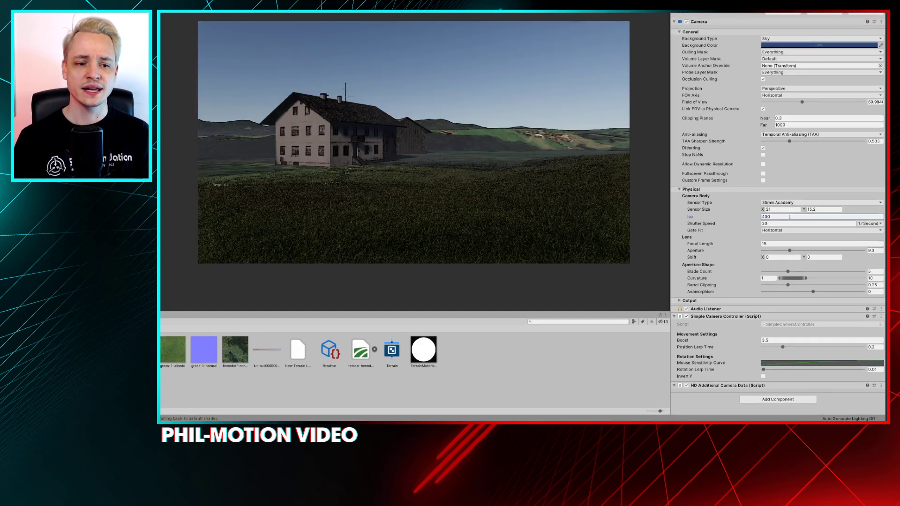
{"action": "key", "text": "BackSpace"}
{"action": "key", "text": "BackSpace"}
{"action": "key", "text": "BackSpace"}
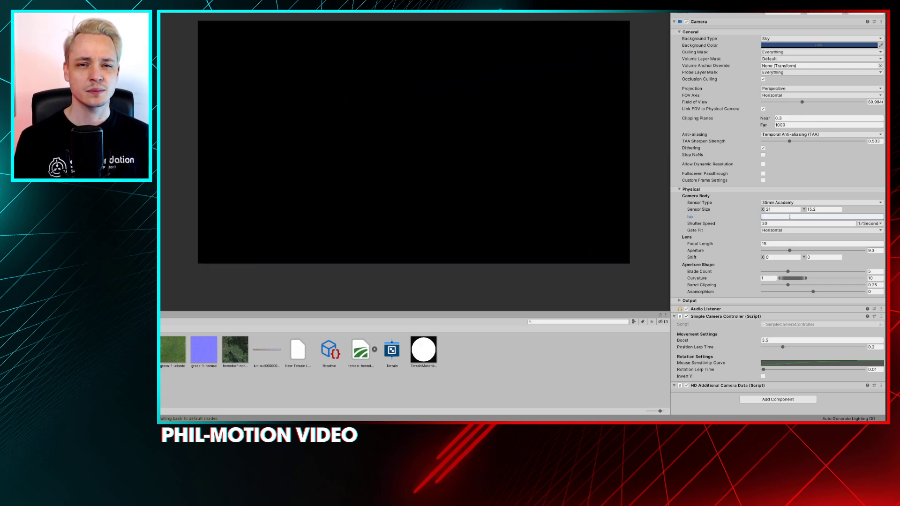
{"action": "type", "text": "3200"}
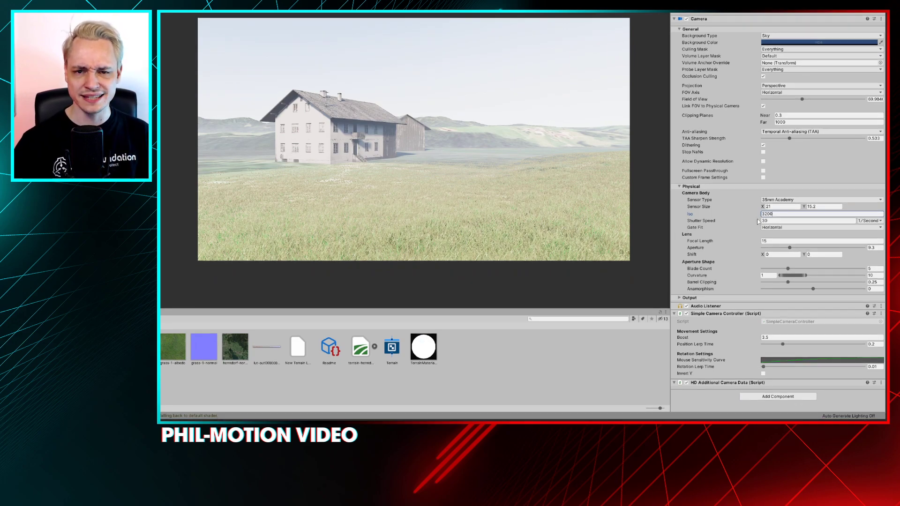
Lower the Main Camera's Iso to 200, followed by 100, to compare darker exposures
{"action": "left_click_drag", "start_coordinate": [779, 214], "coordinate": [758, 213]}
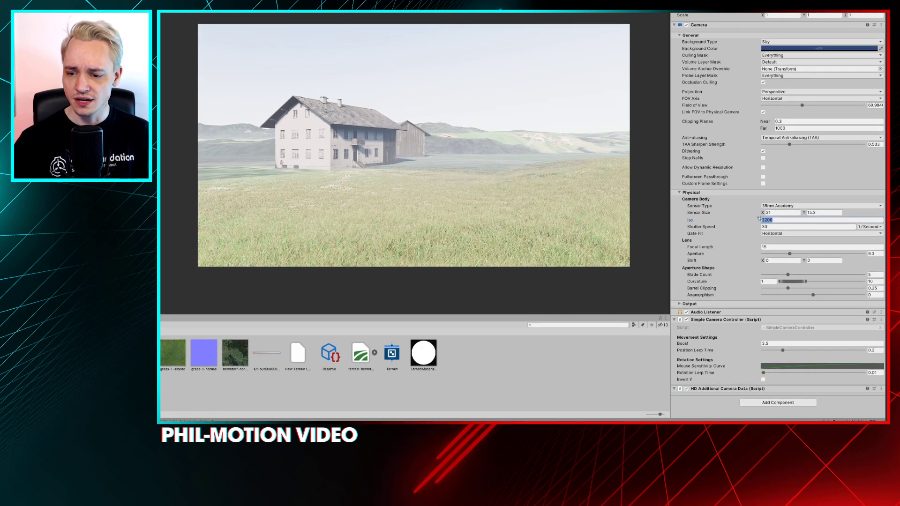
{"action": "type", "text": "200"}
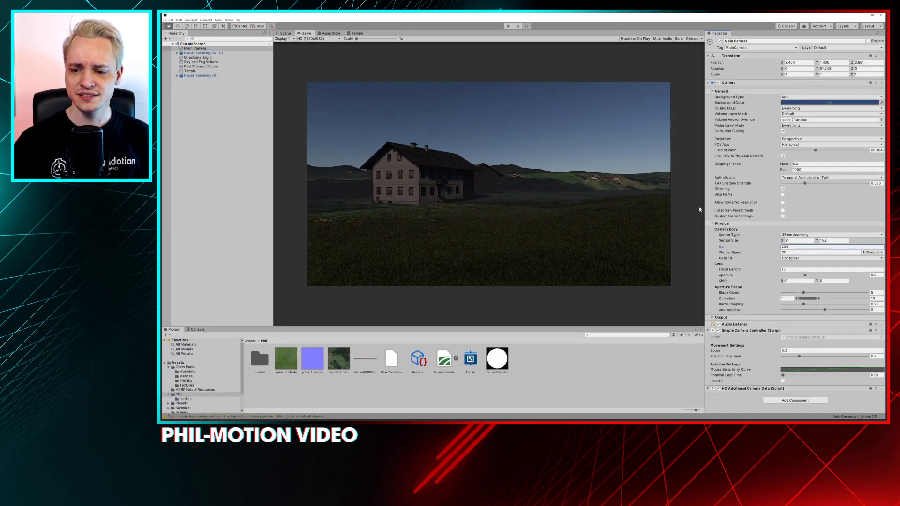
{"action": "left_click", "coordinate": [778, 247]}
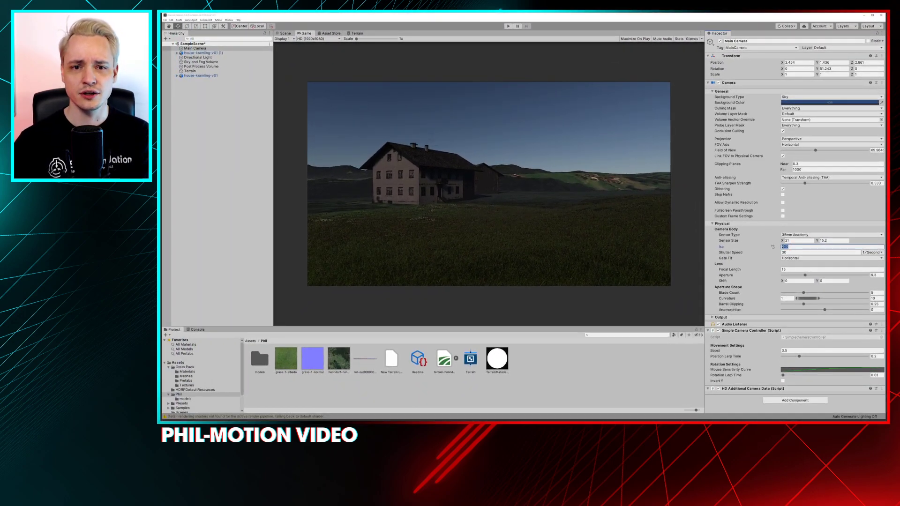
{"action": "type", "text": "100"}
{"action": "key", "text": "Return"}
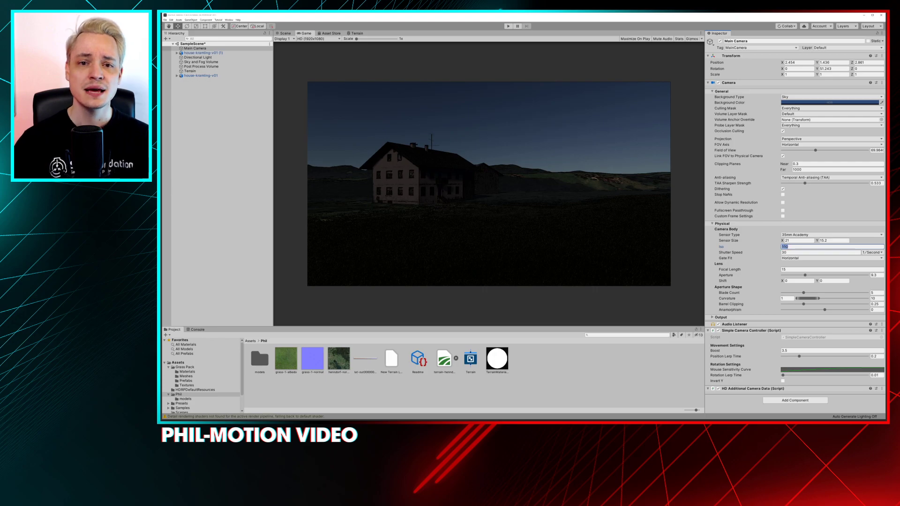
Set the Main Camera's Iso to 800 and refresh the Game view by switching to the Scene view and back
{"action": "type", "text": "800"}
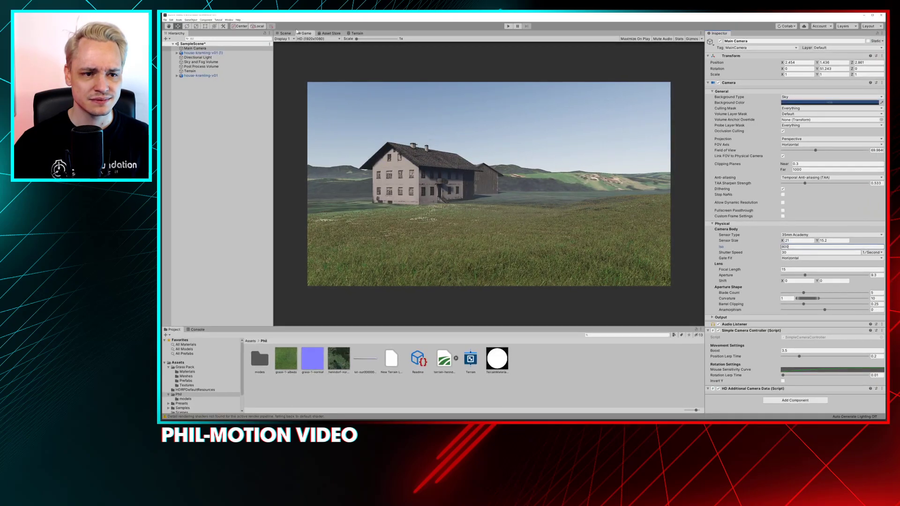
{"action": "left_click", "coordinate": [286, 33]}
{"action": "left_click", "coordinate": [302, 33]}
{"action": "left_click", "coordinate": [285, 33]}
{"action": "left_click", "coordinate": [305, 34]}
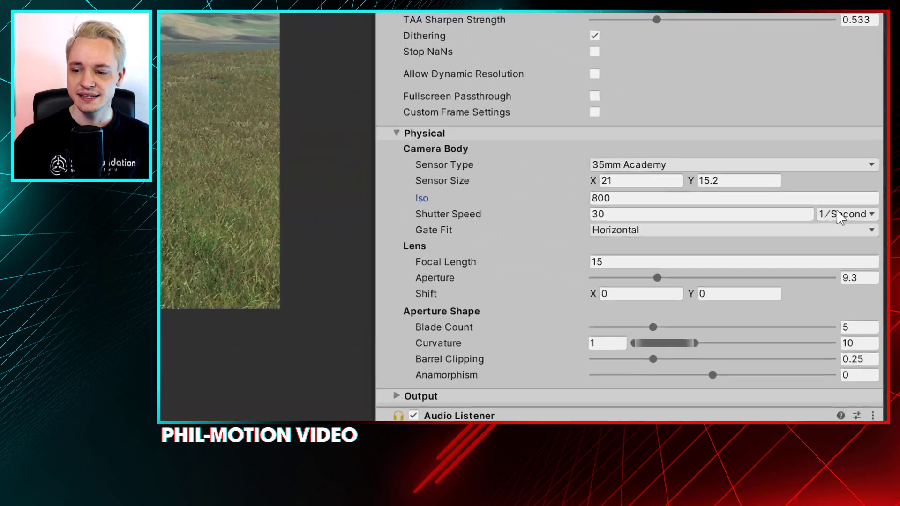
Check the Shutter Speed units, keep 1/Second, set the value to 125, and refresh the Game view
{"action": "left_click", "coordinate": [871, 252]}
{"action": "left_click", "coordinate": [878, 258]}
{"action": "left_click", "coordinate": [852, 200]}
{"action": "left_click", "coordinate": [851, 215]}
{"action": "left_click", "coordinate": [607, 193]}
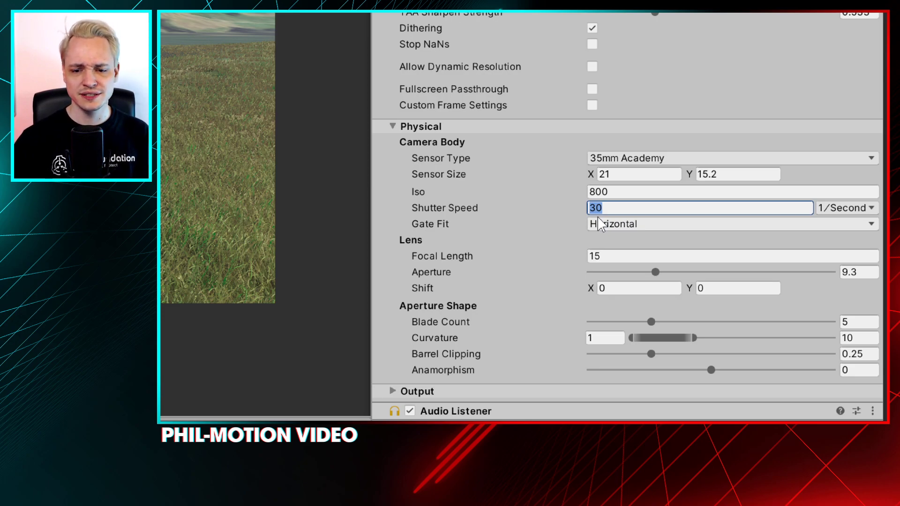
{"action": "type", "text": "125"}
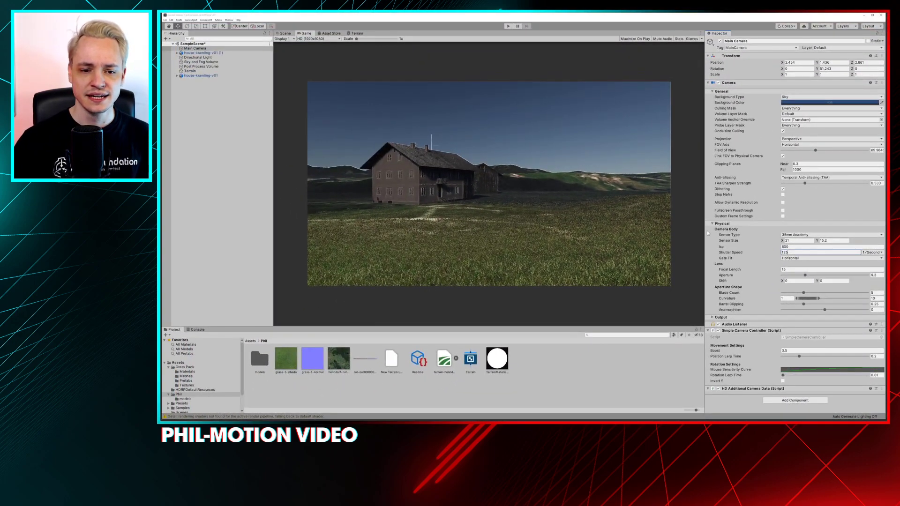
{"action": "left_click", "coordinate": [323, 33]}
{"action": "left_click", "coordinate": [307, 34]}
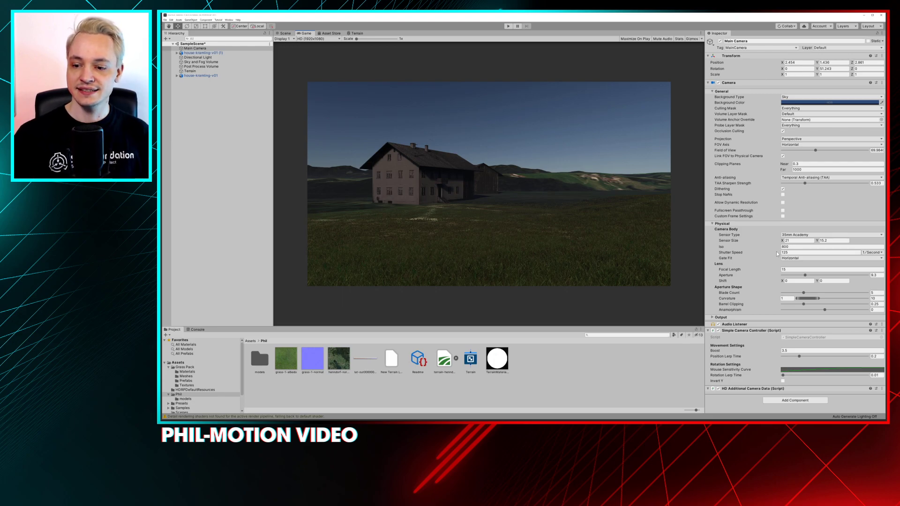
Raise the Main Camera's Iso through 400 and 800 to a final value of 1600
{"action": "left_click", "coordinate": [797, 247]}
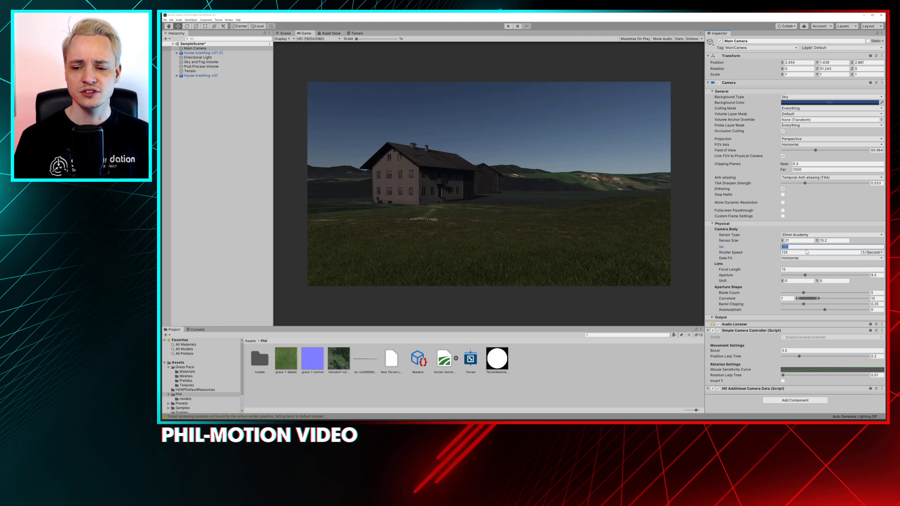
{"action": "type", "text": "400"}
{"action": "key", "text": "Return"}
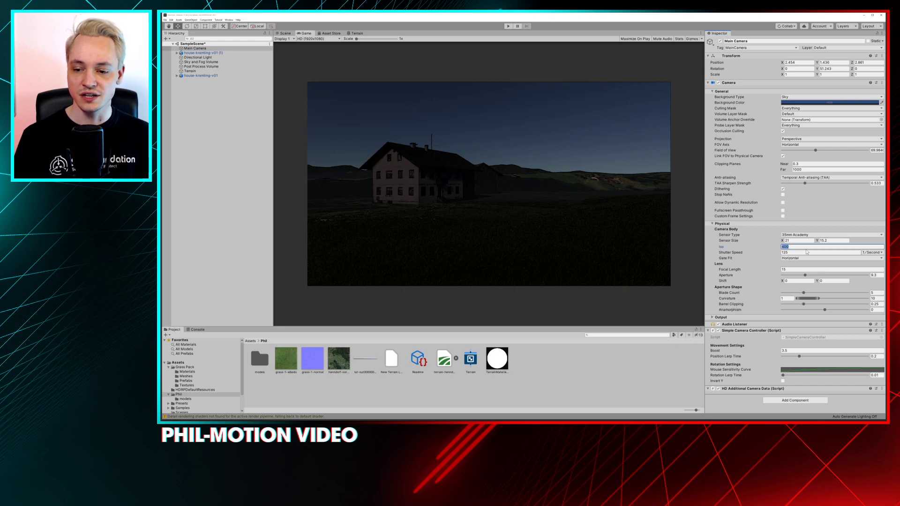
{"action": "type", "text": "800"}
{"action": "key", "text": "Return"}
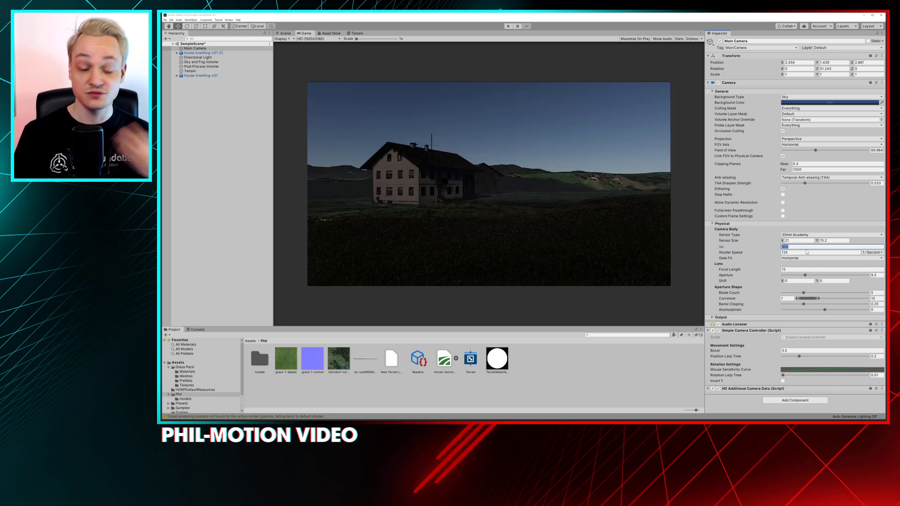
{"action": "type", "text": "1600"}
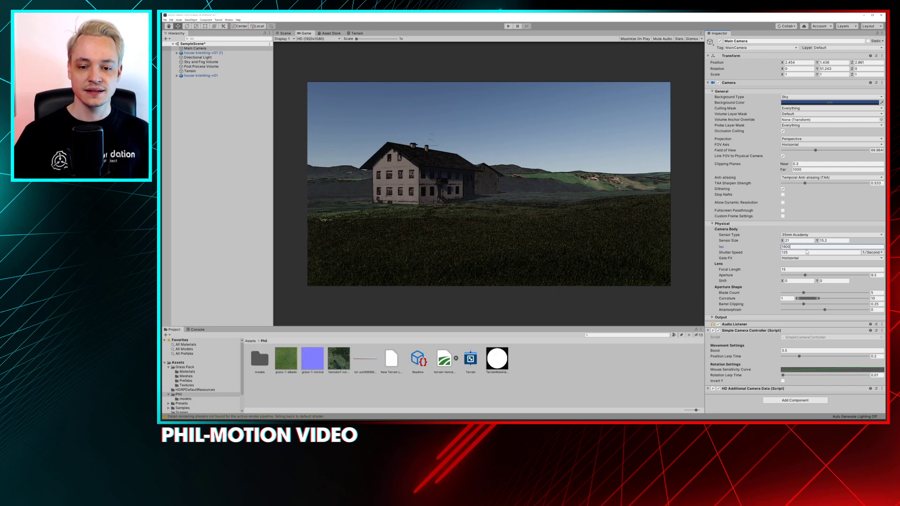
{"action": "key", "text": "Return"}
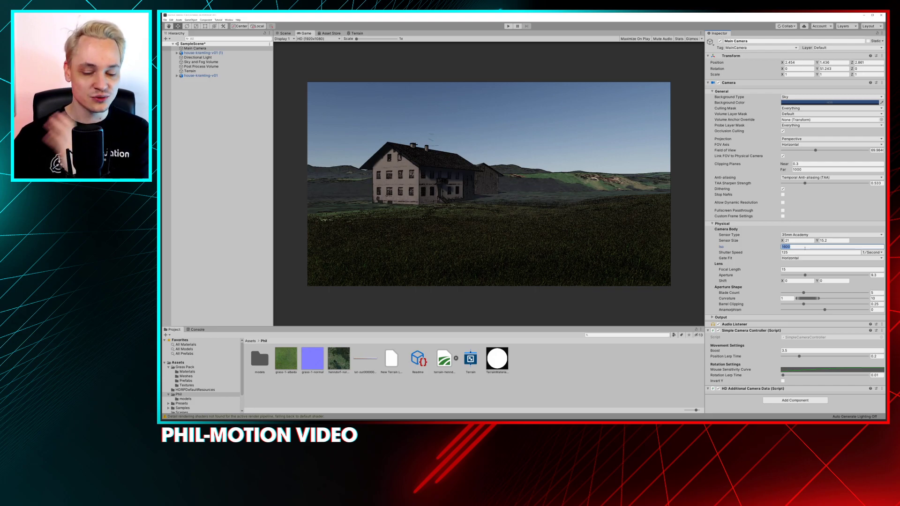
{"action": "left_click", "coordinate": [745, 249]}
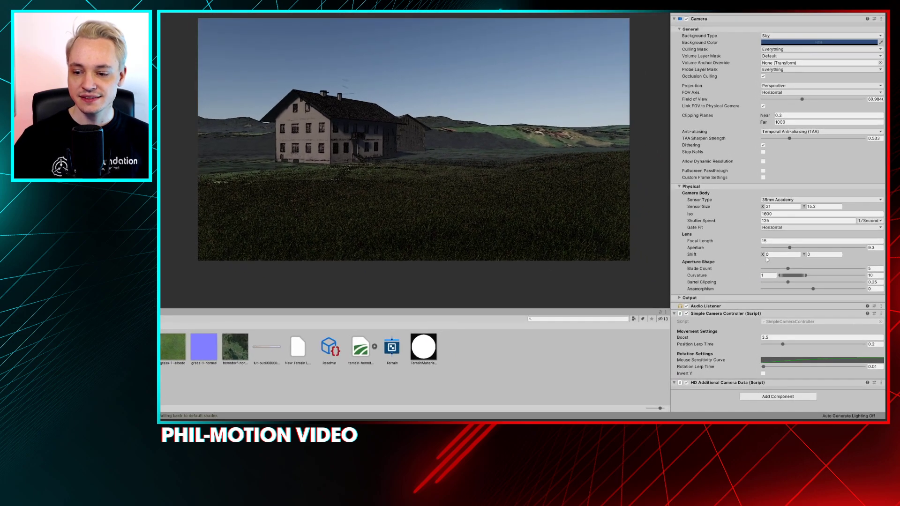
Test a wide Aperture of about 3.7, settle on about 8.2, and set the Focal Length to about 12.39
{"action": "left_click", "coordinate": [774, 243]}
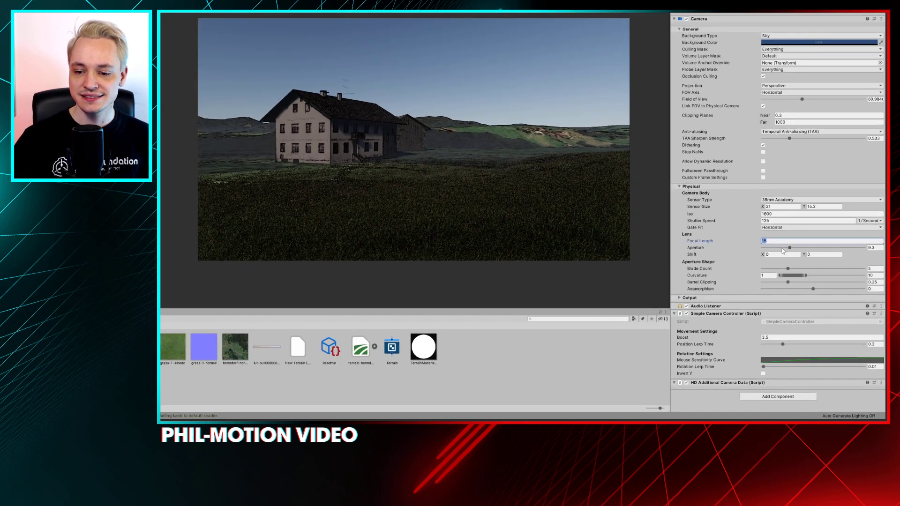
{"action": "left_click", "coordinate": [779, 248]}
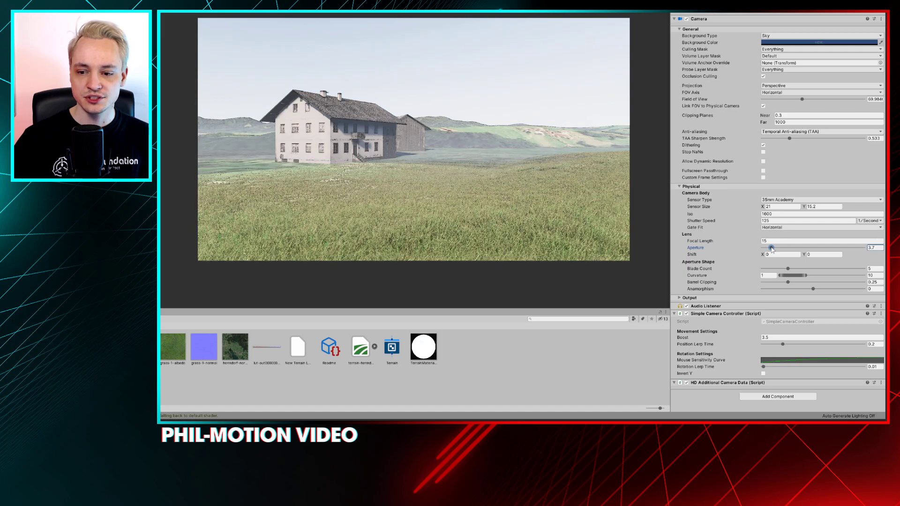
{"action": "mouse_move", "coordinate": [780, 249]}
{"action": "left_mouse_down"}
{"action": "mouse_move", "coordinate": [865, 249]}
{"action": "mouse_move", "coordinate": [755, 250]}
{"action": "mouse_move", "coordinate": [787, 249]}
{"action": "left_mouse_up"}
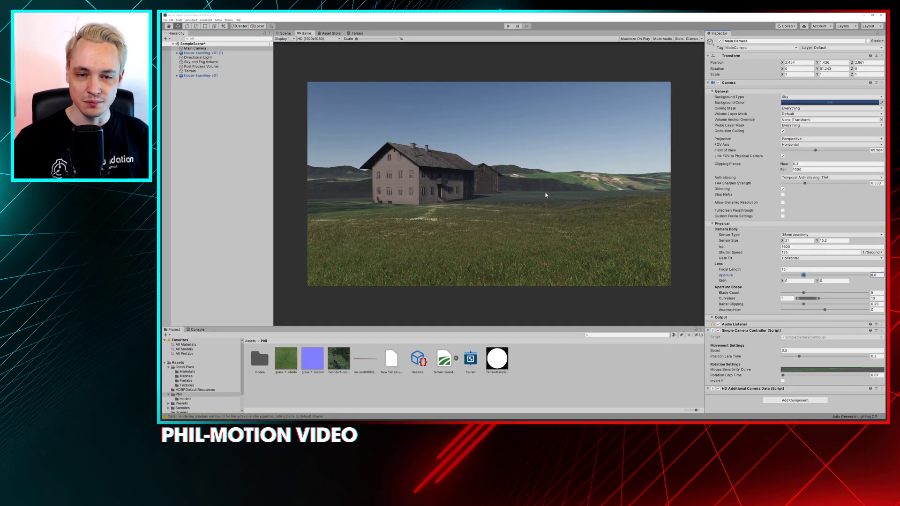
{"action": "left_click_drag", "start_coordinate": [803, 275], "coordinate": [751, 269]}
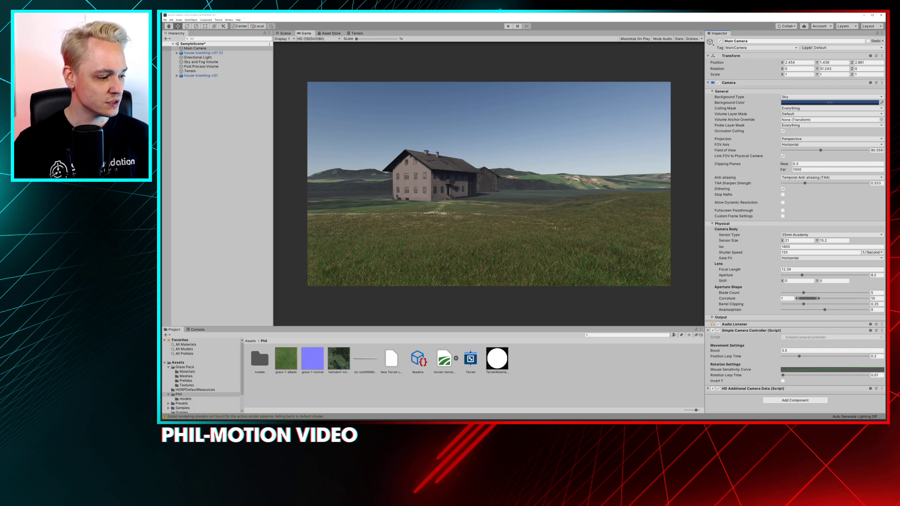
Switch to the web browser, look through the YouTube channel's video list, and return to Unity
{"action": "key", "text": "alt+Tab"}
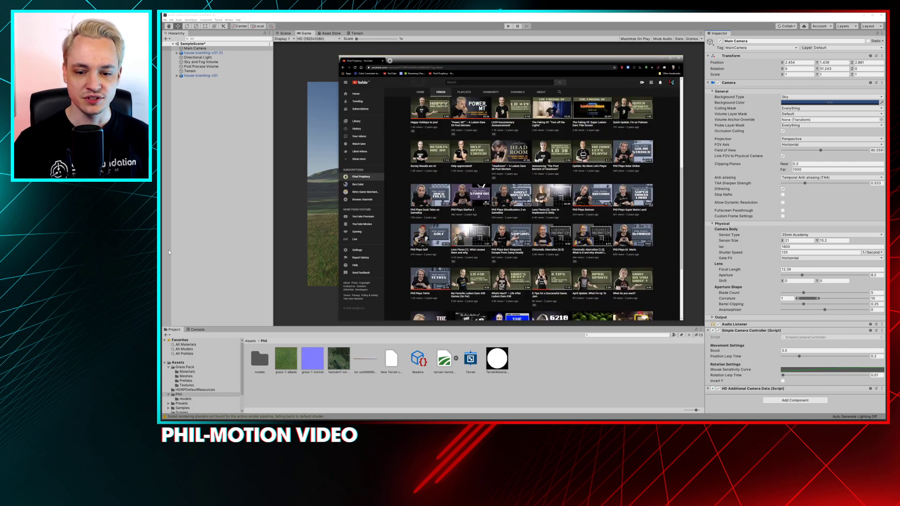
{"action": "scroll", "coordinate": [469, 239], "scroll_direction": "up", "scroll_amount": 2}
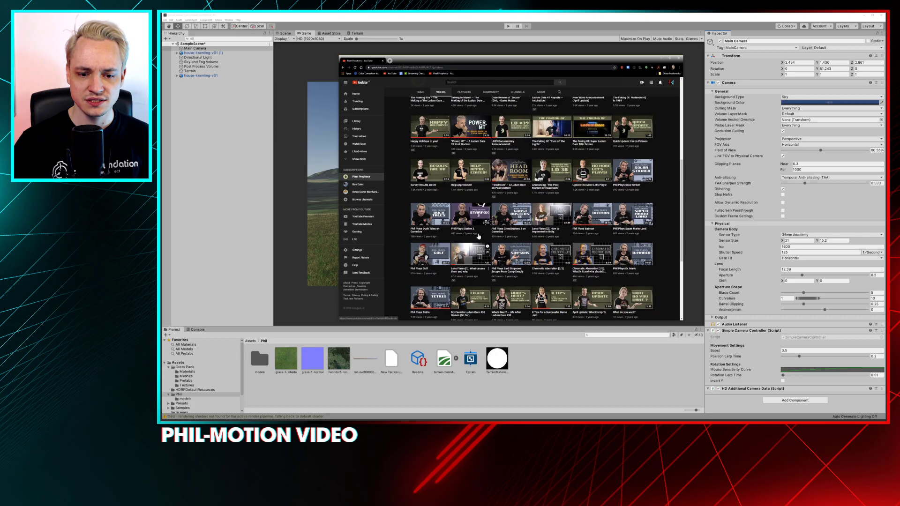
{"action": "scroll", "coordinate": [478, 237], "scroll_direction": "up", "scroll_amount": 3}
{"action": "scroll", "coordinate": [470, 222], "scroll_direction": "down", "scroll_amount": 3}
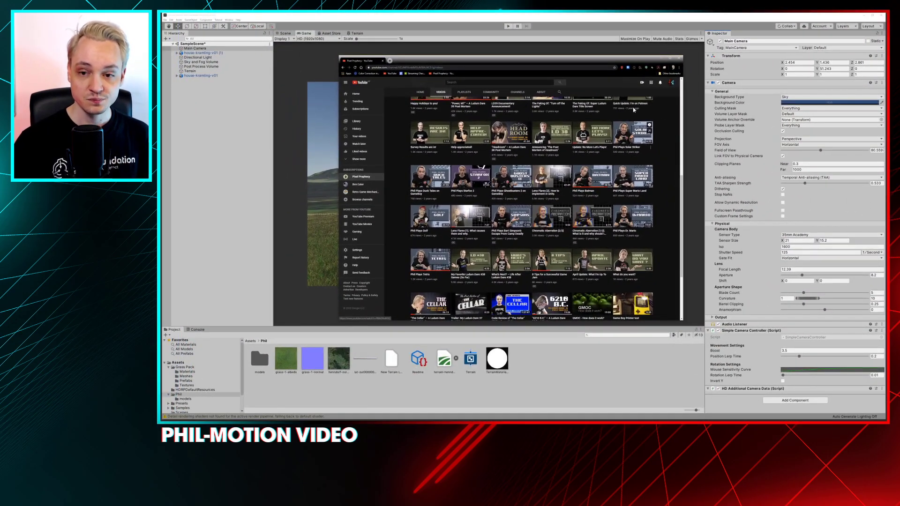
{"action": "left_click", "coordinate": [662, 59]}
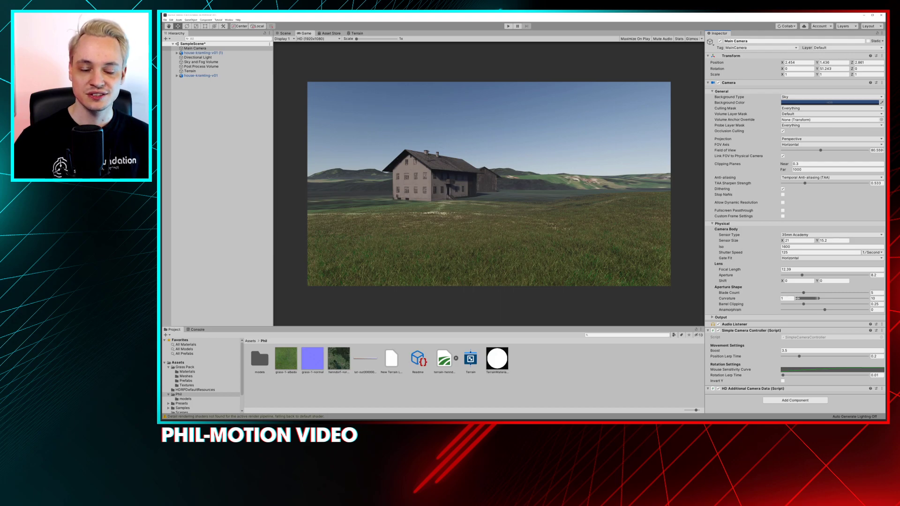
Collapse the camera's Physical settings and set the Post Process Volume's Exposure Mode to Automatic
{"action": "left_click", "coordinate": [711, 224]}
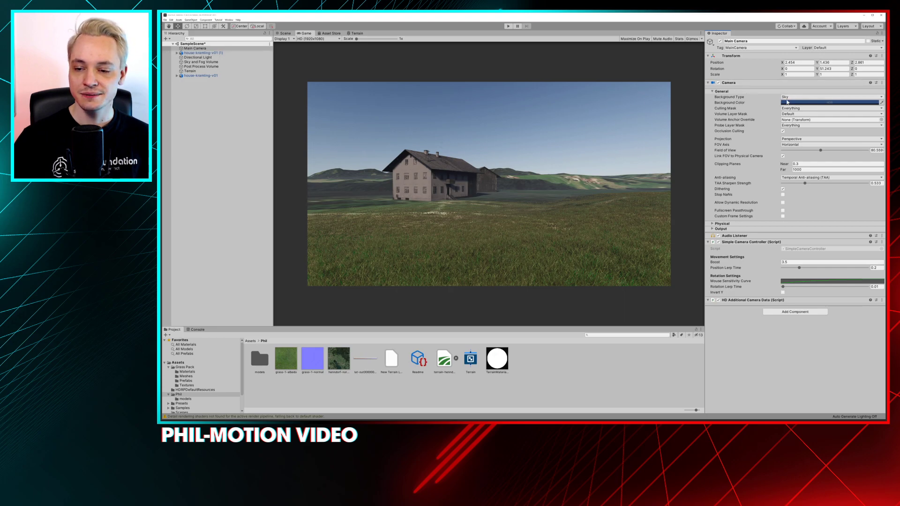
{"action": "left_click", "coordinate": [210, 67]}
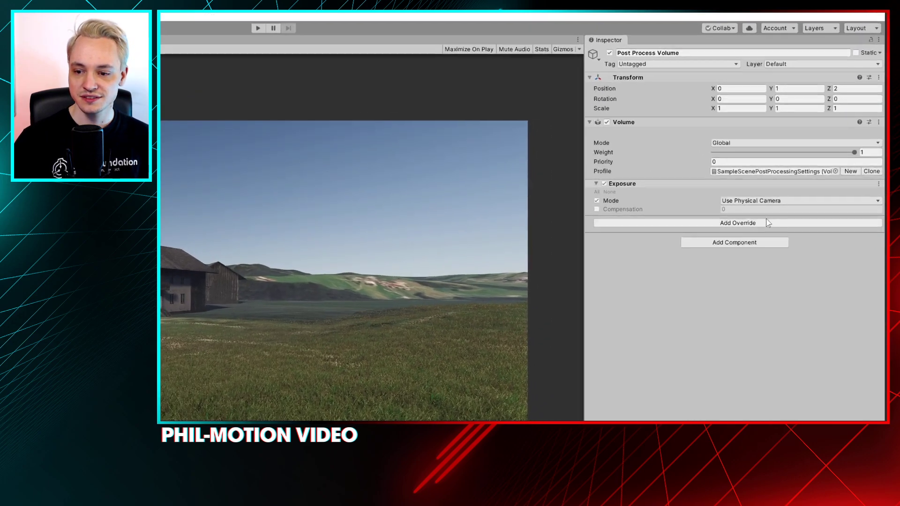
{"action": "left_click", "coordinate": [810, 134]}
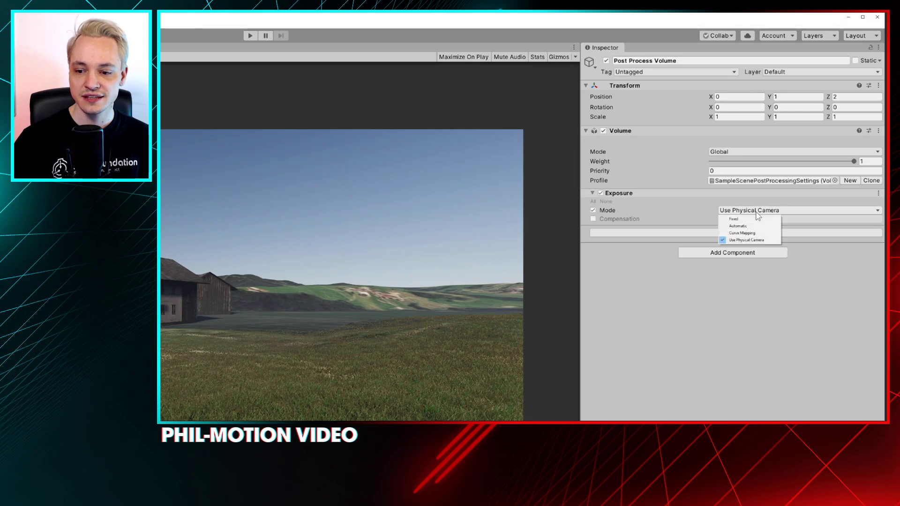
{"action": "left_click", "coordinate": [759, 229]}
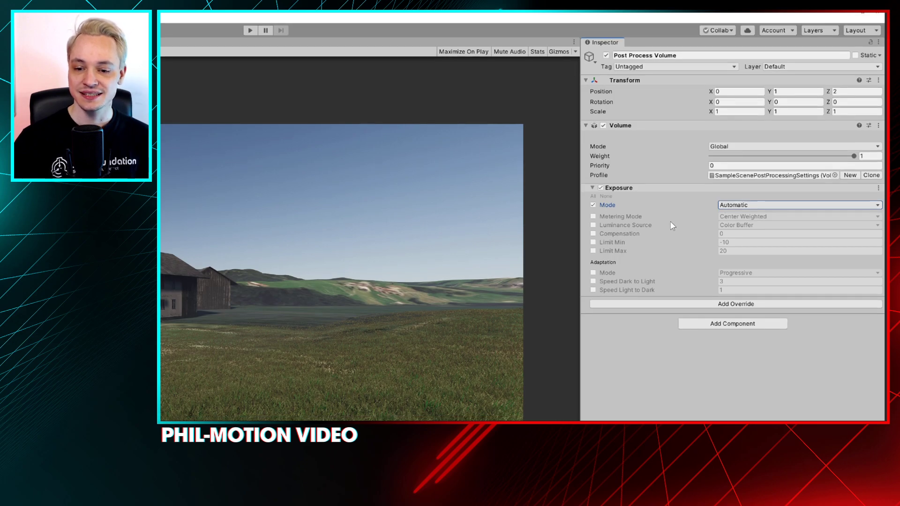
Enable the Exposure override's Compensation and set it to 0.9, checking the image in the Scene and Game views
{"action": "mouse_move", "coordinate": [682, 232]}
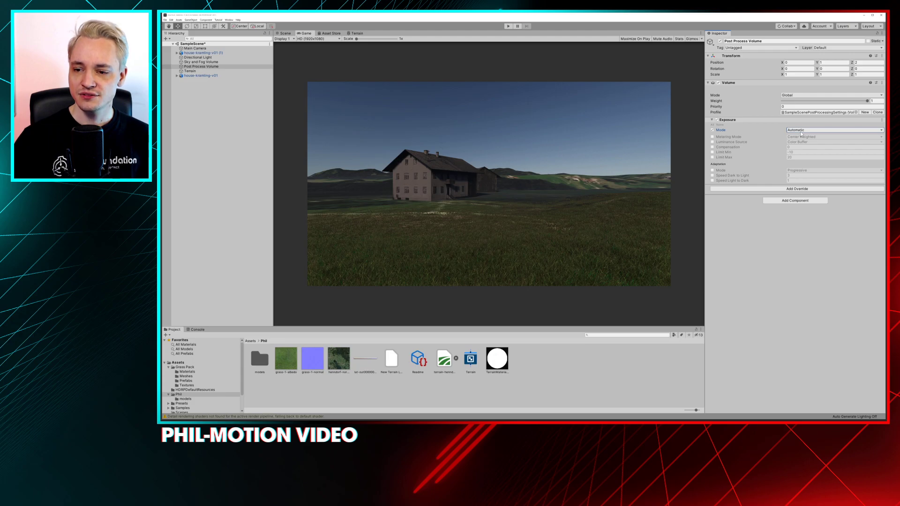
{"action": "left_click", "coordinate": [711, 148]}
{"action": "left_click_drag", "start_coordinate": [761, 150], "coordinate": [788, 154]}
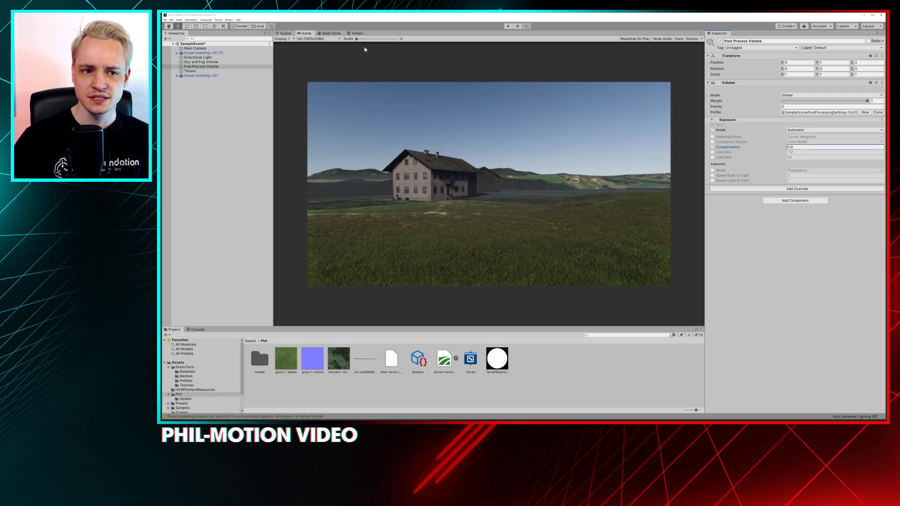
{"action": "left_click", "coordinate": [283, 33]}
{"action": "left_click", "coordinate": [306, 33]}
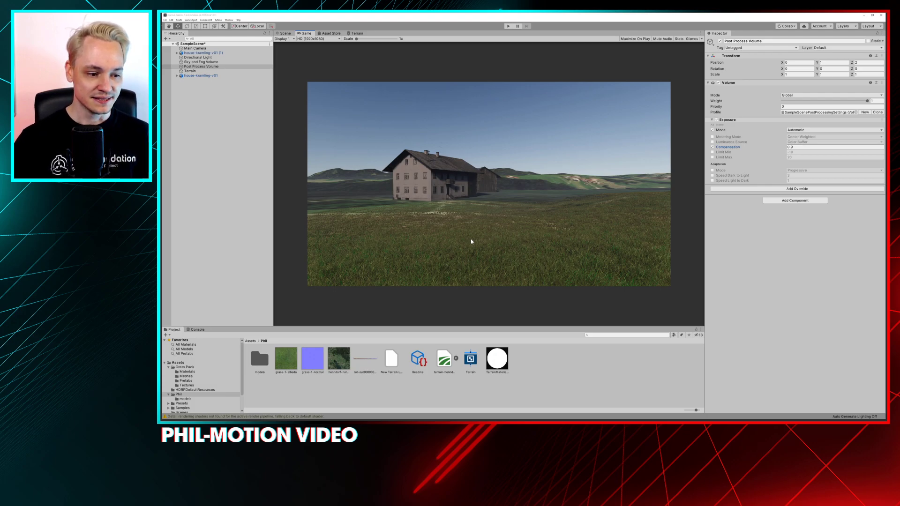
Look through the Post-processing overrides available for the Post Process Volume without adding one
{"action": "left_click", "coordinate": [784, 189]}
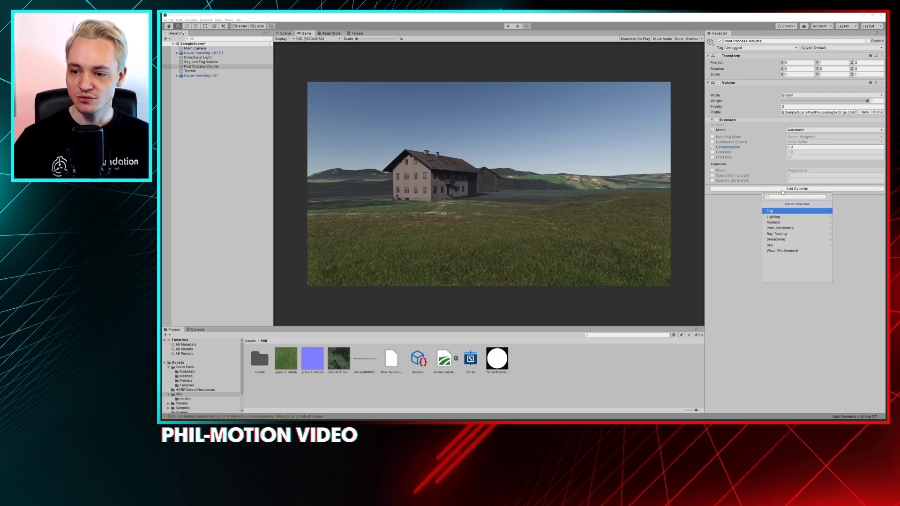
{"action": "left_click", "coordinate": [780, 227]}
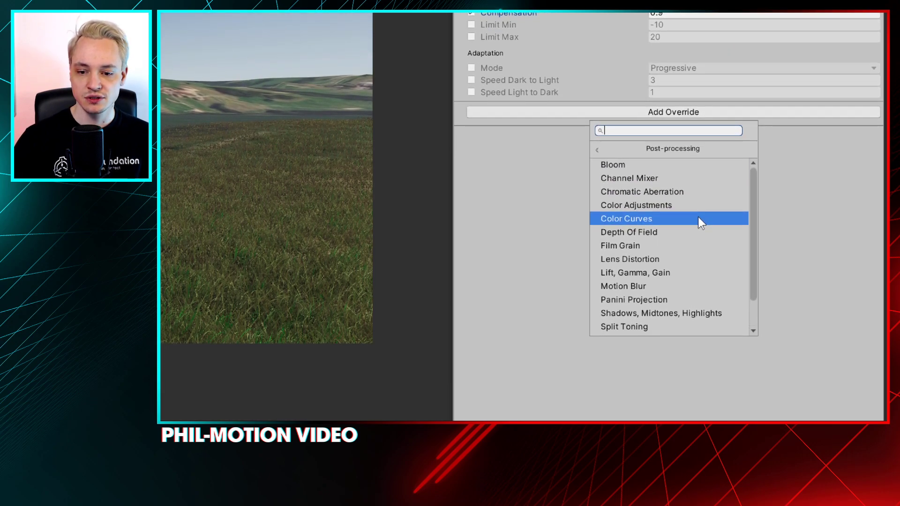
{"action": "scroll", "coordinate": [699, 217], "scroll_direction": "down", "scroll_amount": 1}
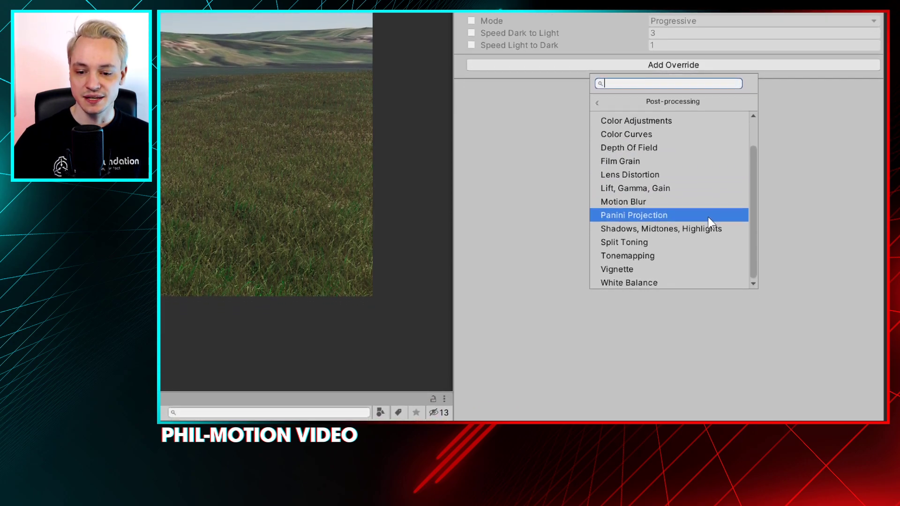
{"action": "scroll", "coordinate": [707, 217], "scroll_direction": "up", "scroll_amount": 1}
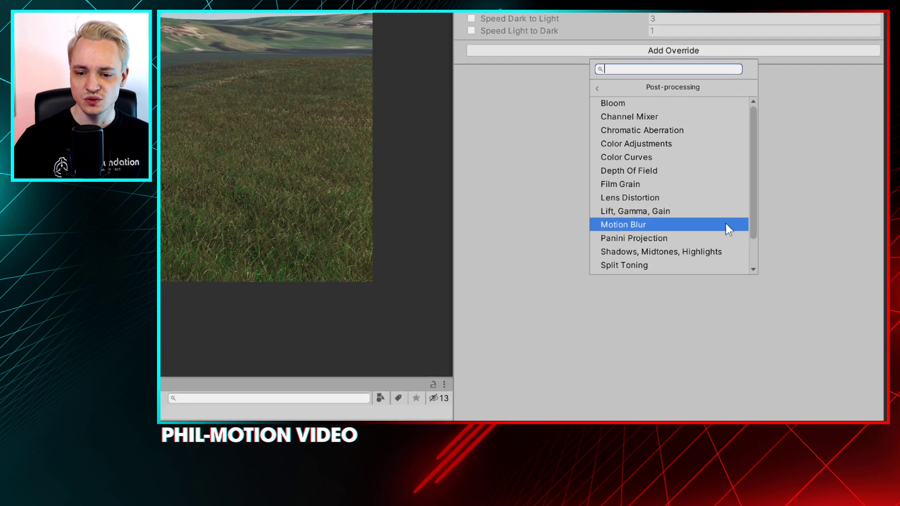
{"action": "left_click_drag", "start_coordinate": [753, 215], "coordinate": [754, 245]}
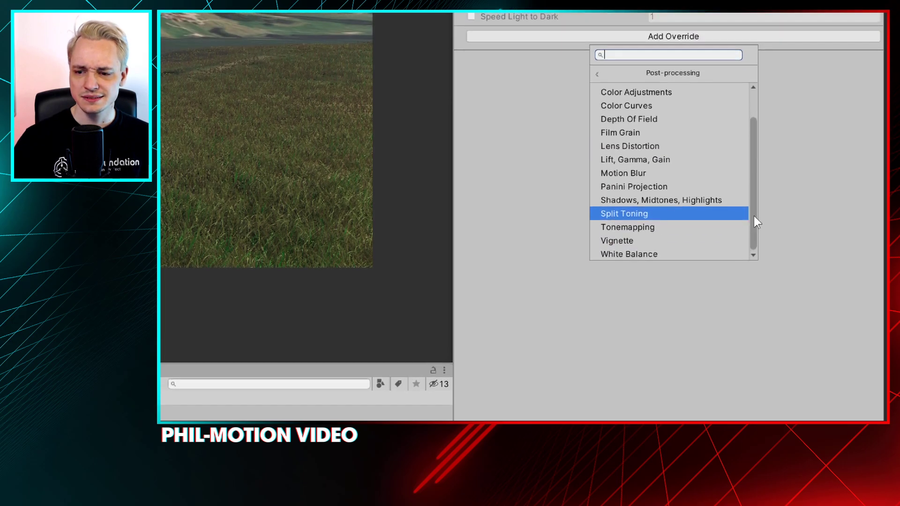
{"action": "left_click", "coordinate": [761, 162]}
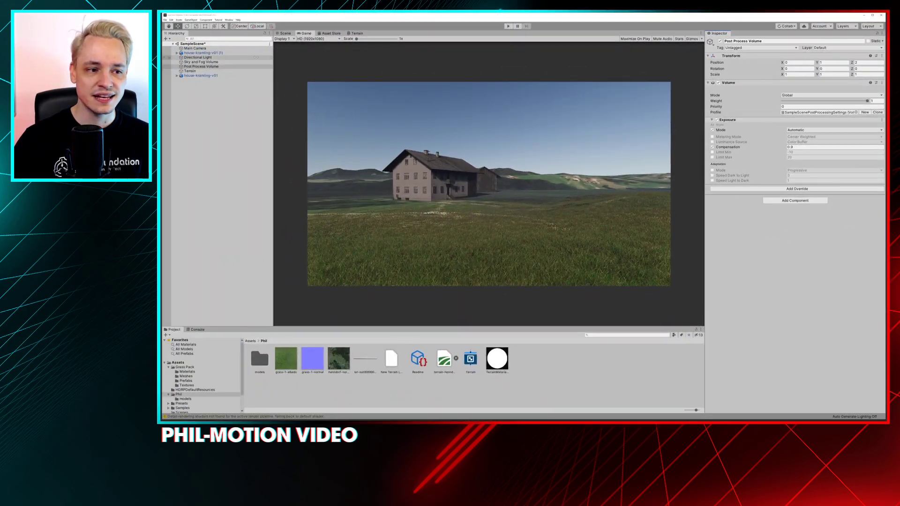
Select the Directional Light and review its Shape, Celestial Body and Emission settings, including the Distance value
{"action": "left_click", "coordinate": [216, 58]}
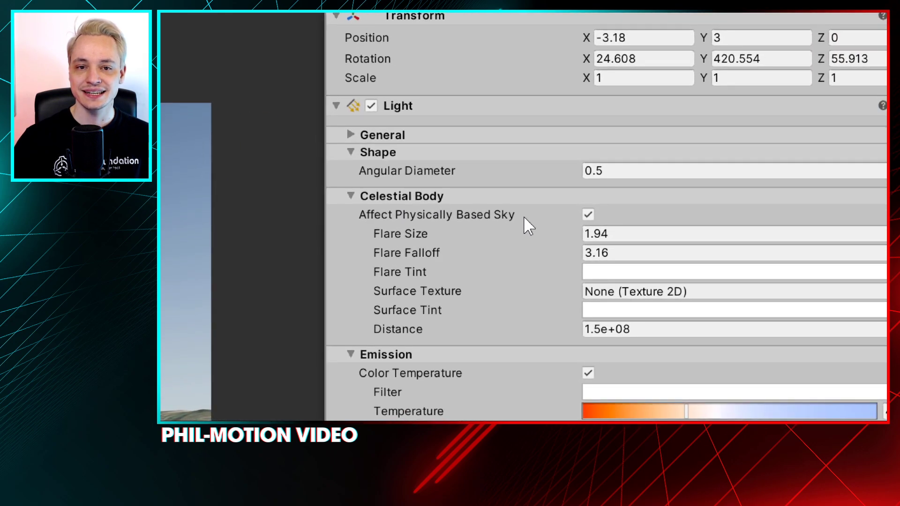
{"action": "mouse_move", "coordinate": [524, 217]}
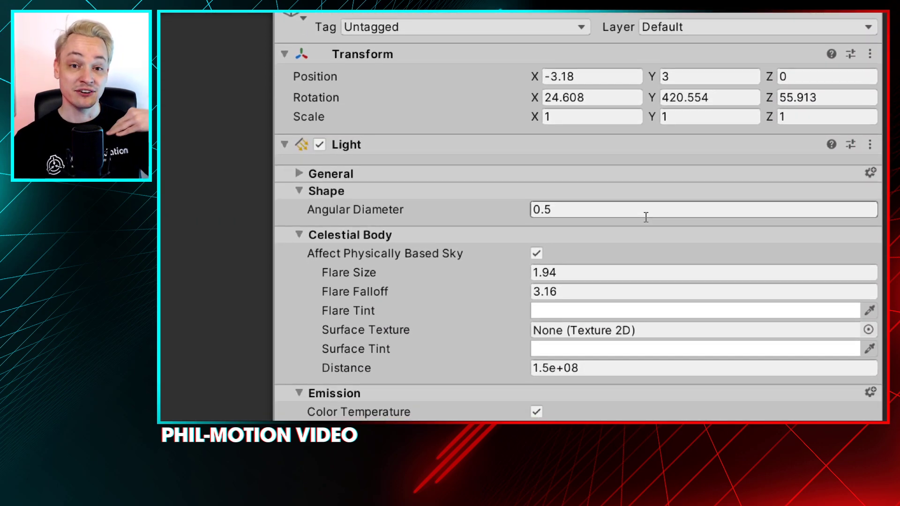
{"action": "scroll", "coordinate": [598, 220], "scroll_direction": "down", "scroll_amount": 5}
{"action": "scroll", "coordinate": [601, 224], "scroll_direction": "down", "scroll_amount": 2}
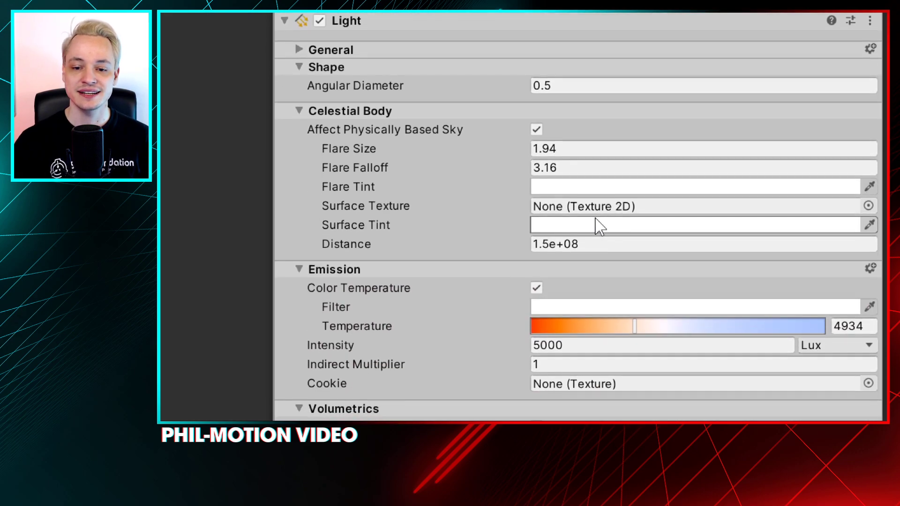
{"action": "scroll", "coordinate": [592, 227], "scroll_direction": "down", "scroll_amount": 2}
{"action": "left_click", "coordinate": [593, 216]}
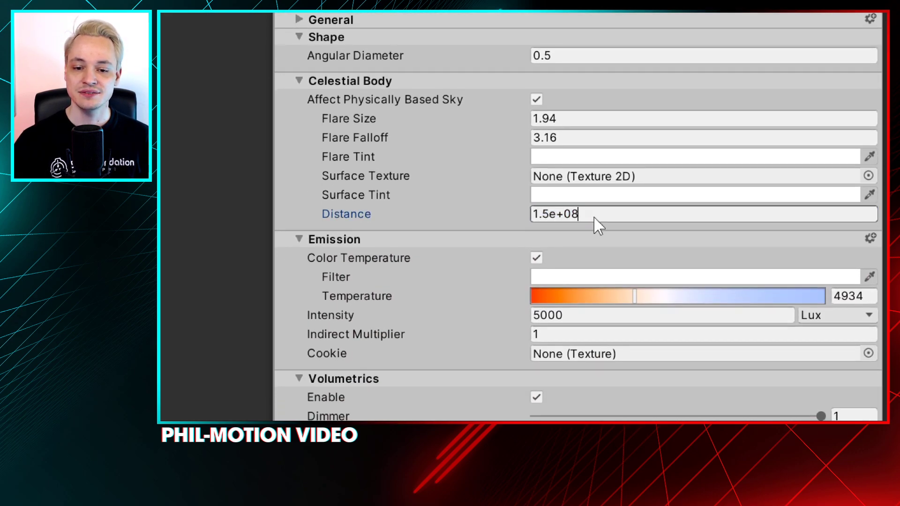
{"action": "left_click", "coordinate": [585, 217]}
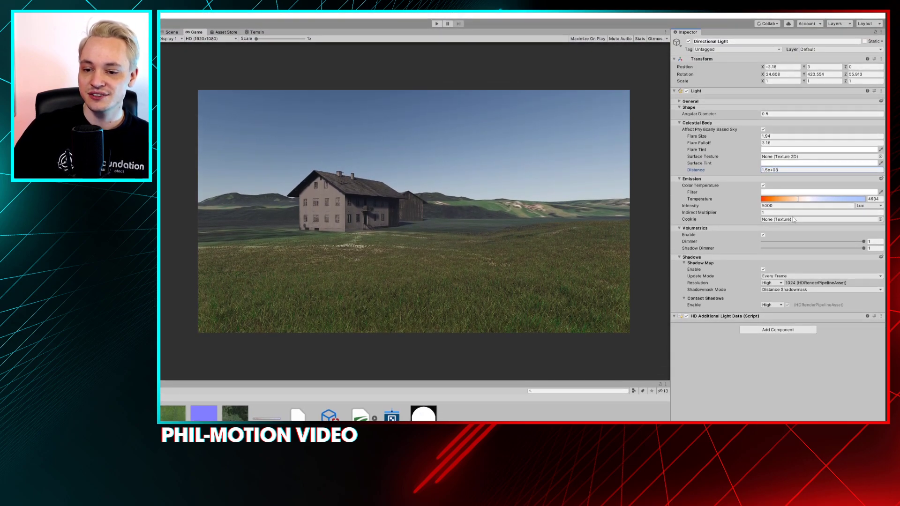
Try the Directional Light's Temperature at about 6633 and test its Filter color, leaving the filter white
{"action": "left_click_drag", "start_coordinate": [798, 199], "coordinate": [815, 219]}
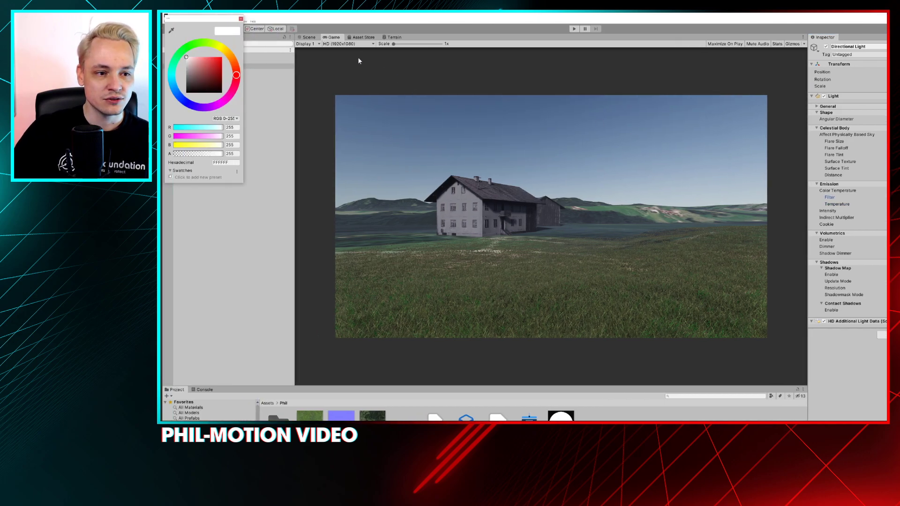
{"action": "left_click_drag", "start_coordinate": [203, 71], "coordinate": [255, 27]}
{"action": "left_click", "coordinate": [241, 19]}
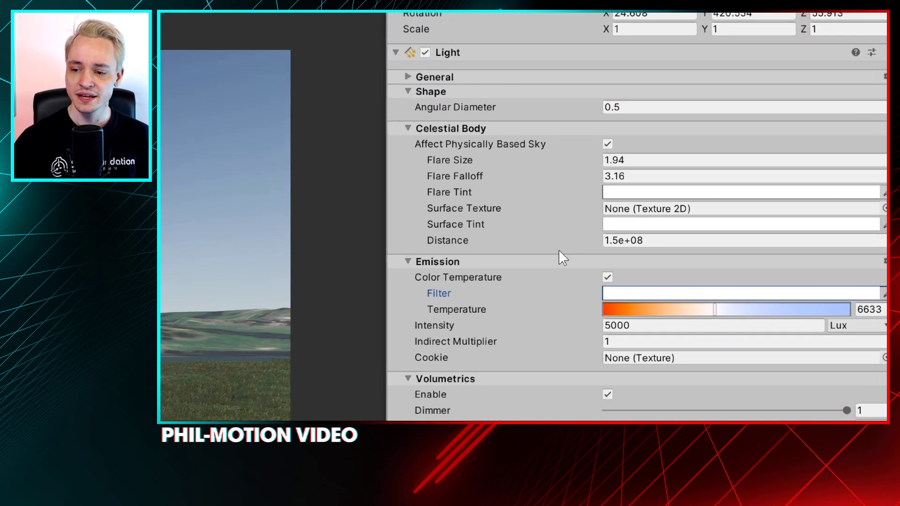
Try exact Temperature values of 6400 and 6500 on the Directional Light
{"action": "key", "text": "Tab"}
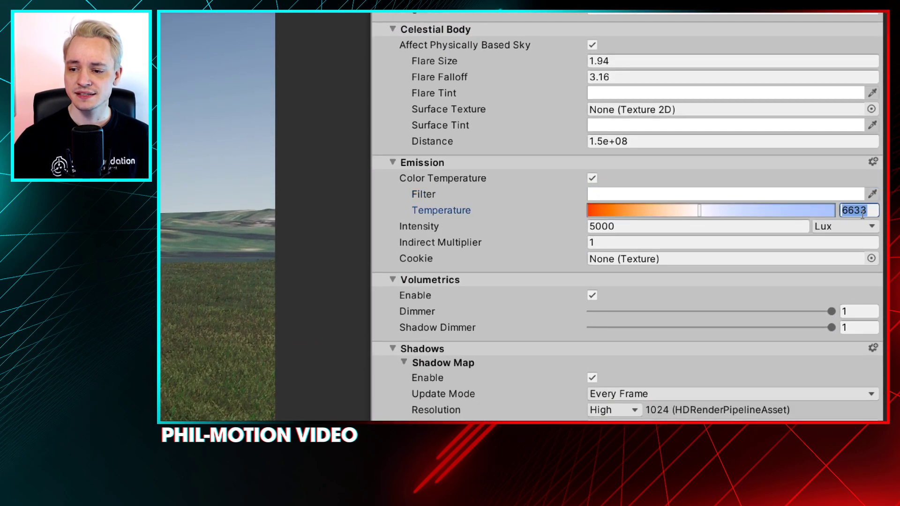
{"action": "type", "text": "6400"}
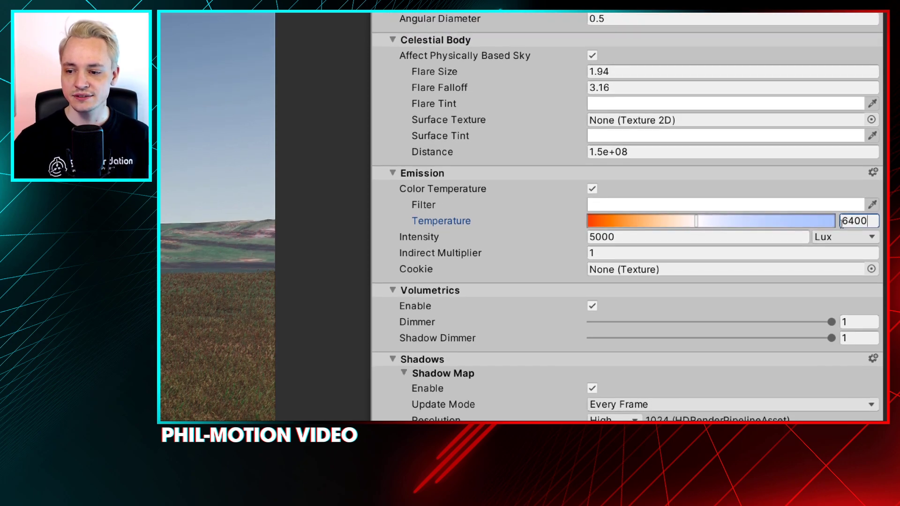
{"action": "type", "text": "5"}
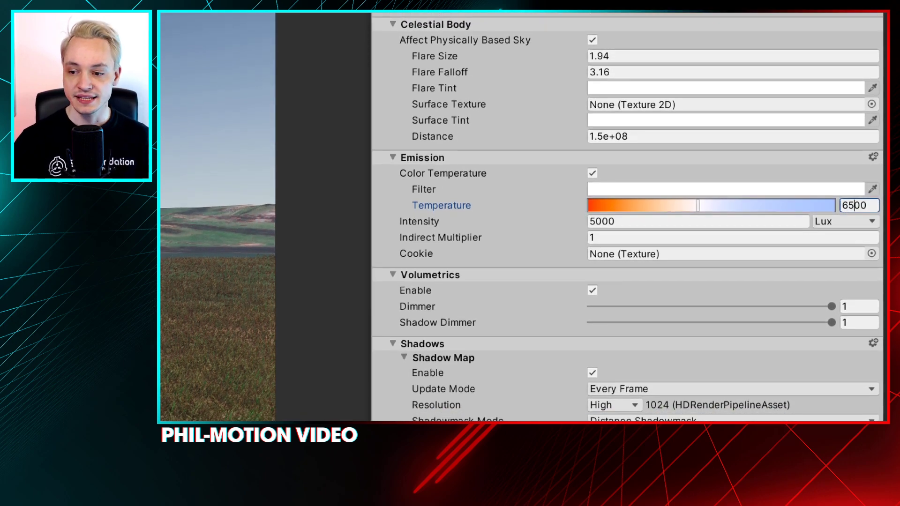
Test the Directional Light's Temperature at about 1416, 1000, 5090 and 2400, and settle on about 7002
{"action": "left_click_drag", "start_coordinate": [698, 211], "coordinate": [620, 193]}
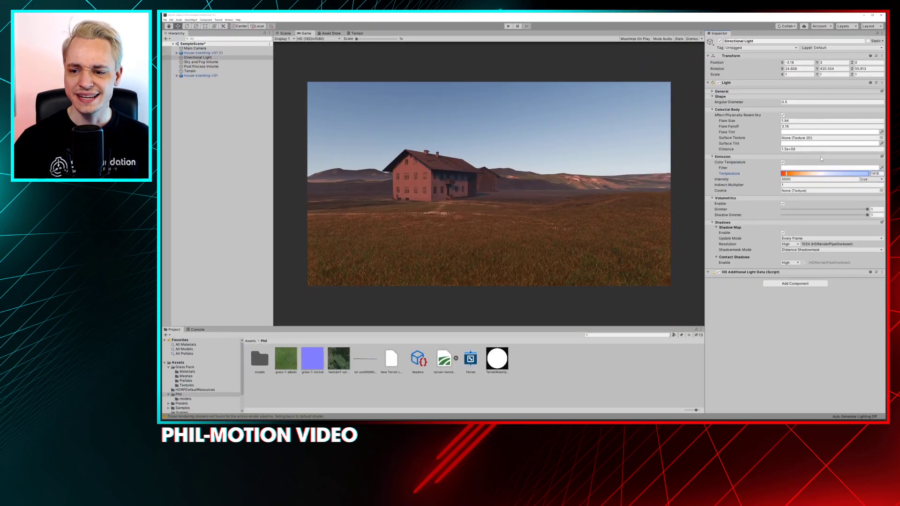
{"action": "left_click_drag", "start_coordinate": [786, 173], "coordinate": [779, 174]}
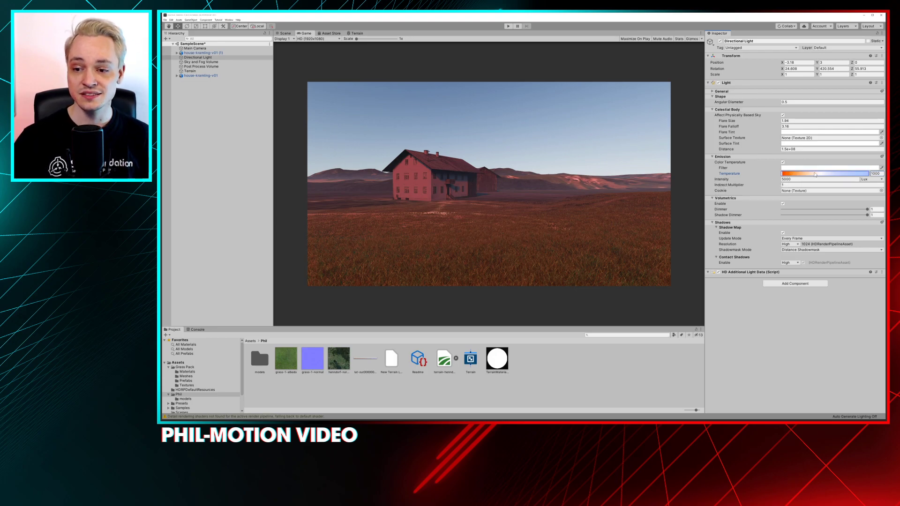
{"action": "mouse_move", "coordinate": [813, 175]}
{"action": "left_mouse_down"}
{"action": "mouse_move", "coordinate": [821, 177]}
{"action": "mouse_move", "coordinate": [805, 177]}
{"action": "mouse_move", "coordinate": [812, 177]}
{"action": "left_mouse_up"}
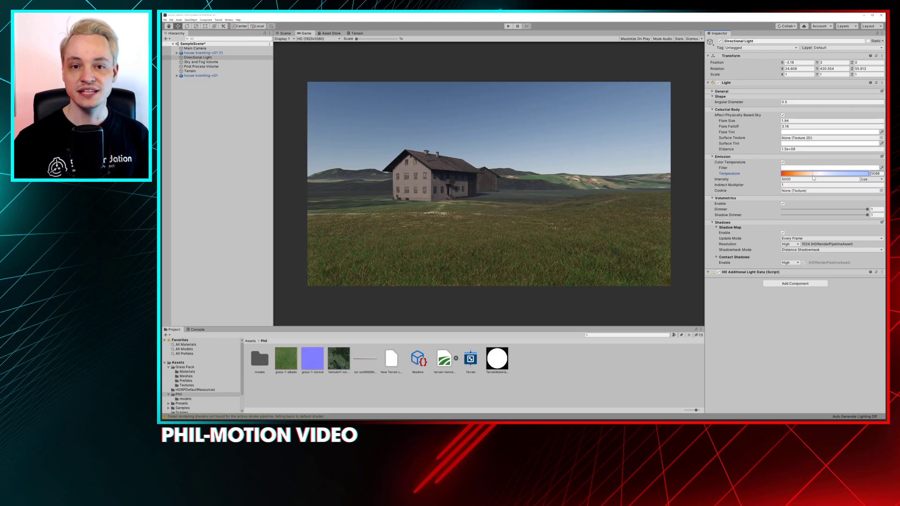
{"action": "left_click", "coordinate": [793, 173]}
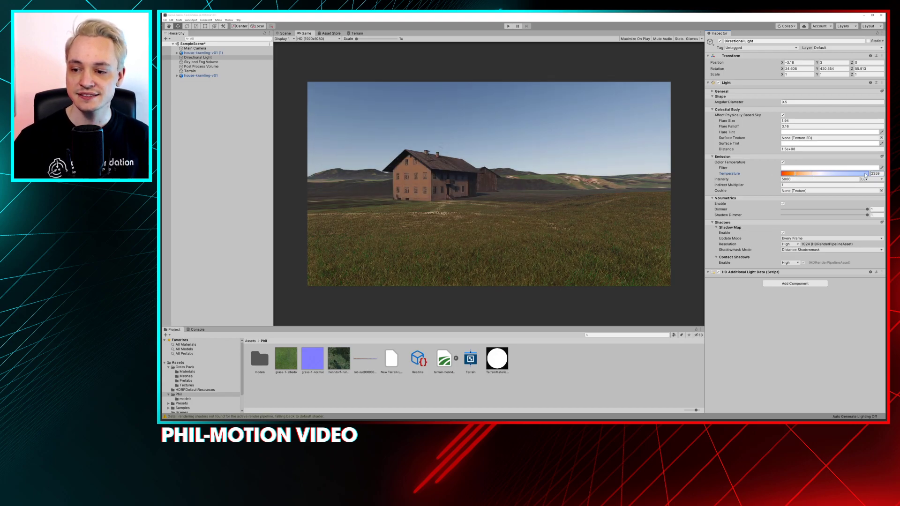
{"action": "type", "text": "2400"}
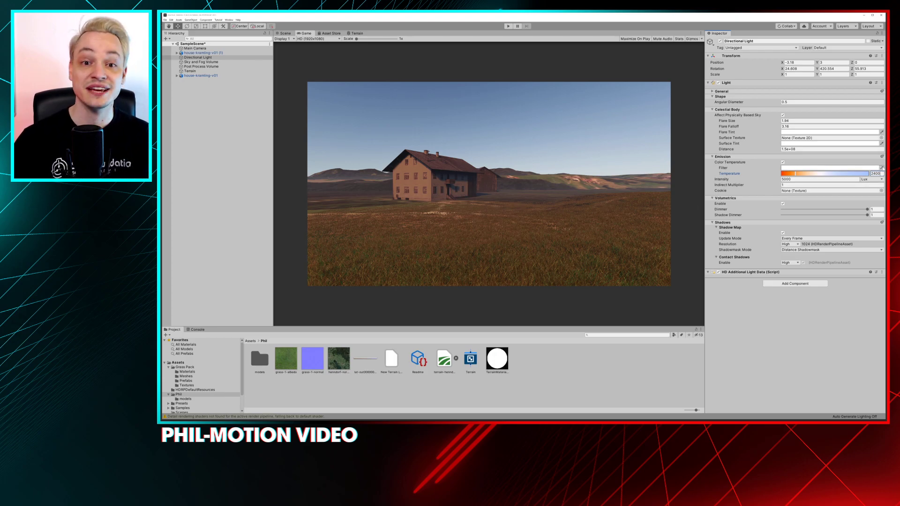
{"action": "left_click", "coordinate": [823, 174]}
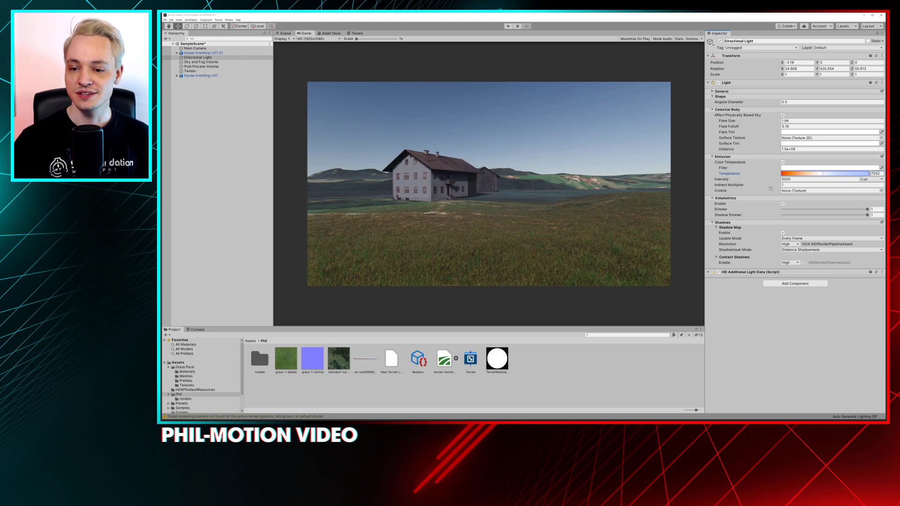
Raise the Directional Light's Intensity, keep Lux as its unit, and view the Indirect Multiplier description
{"action": "left_click_drag", "start_coordinate": [778, 181], "coordinate": [783, 181]}
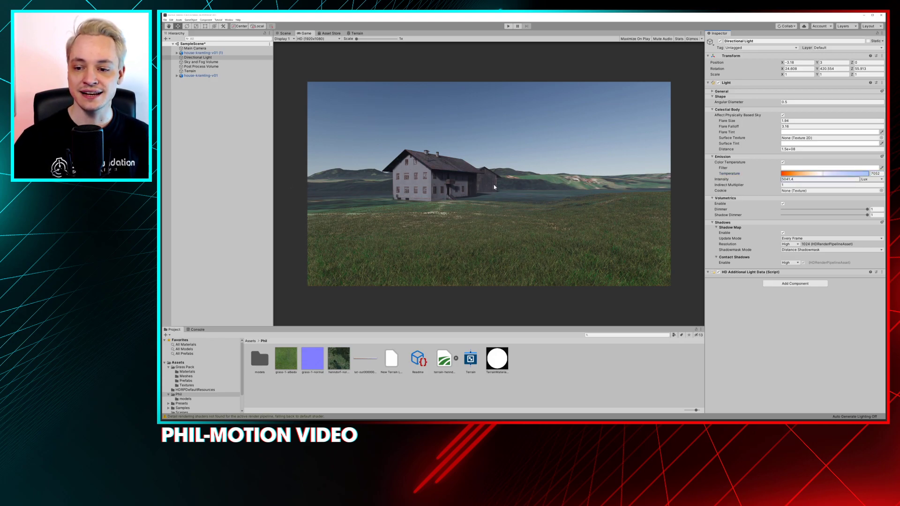
{"action": "left_click", "coordinate": [872, 180]}
{"action": "left_click", "coordinate": [871, 184]}
{"action": "left_click", "coordinate": [847, 179]}
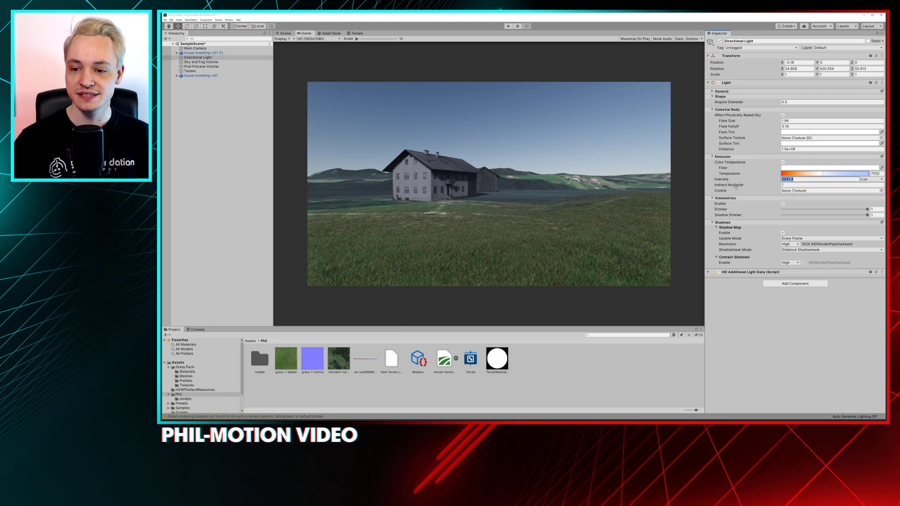
{"action": "mouse_move", "coordinate": [734, 186]}
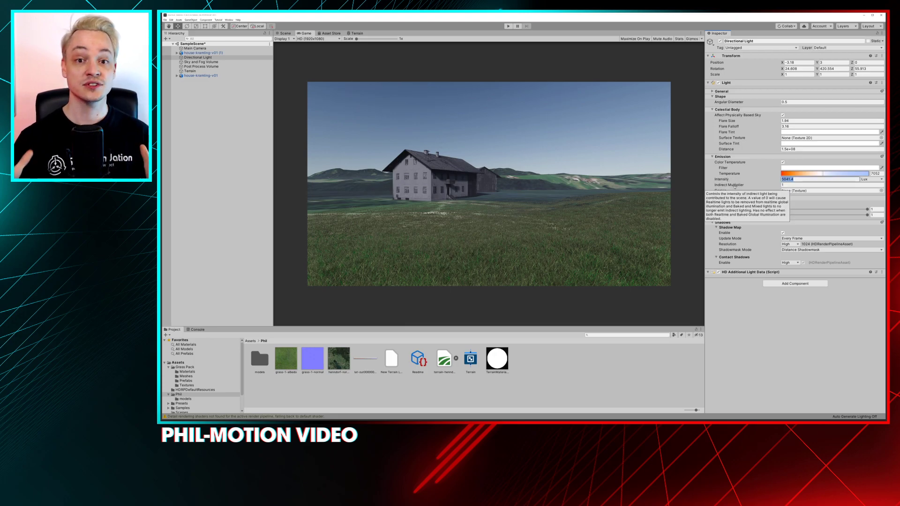
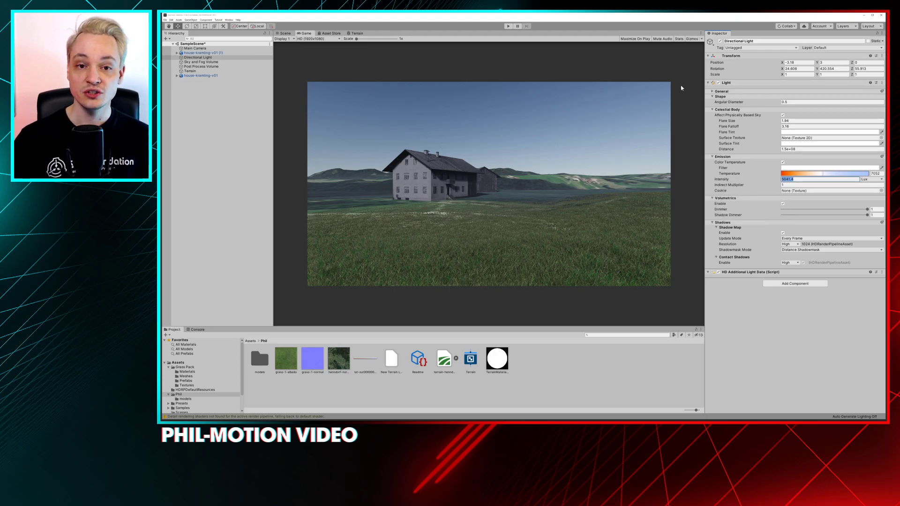
Try a Directional Light Intensity of 5000 Lux and settle on 2000 Lux
{"action": "left_click", "coordinate": [788, 179]}
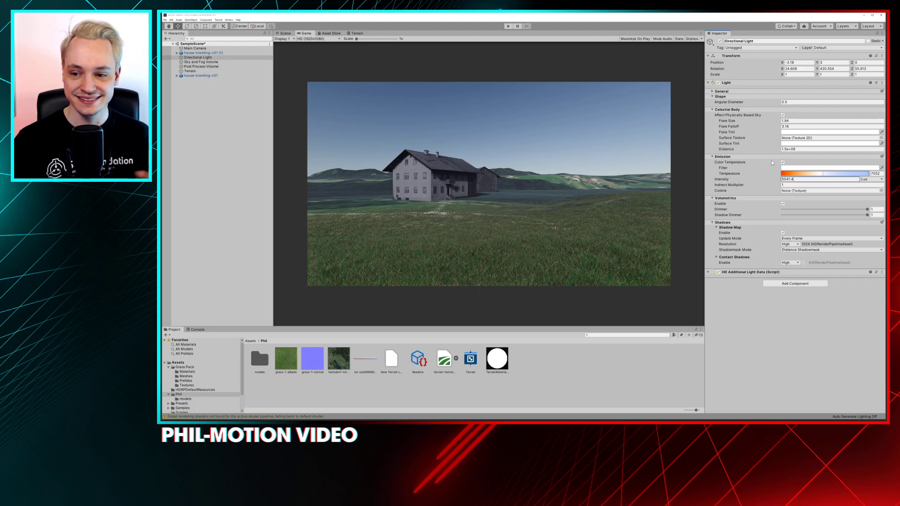
{"action": "type", "text": "5"}
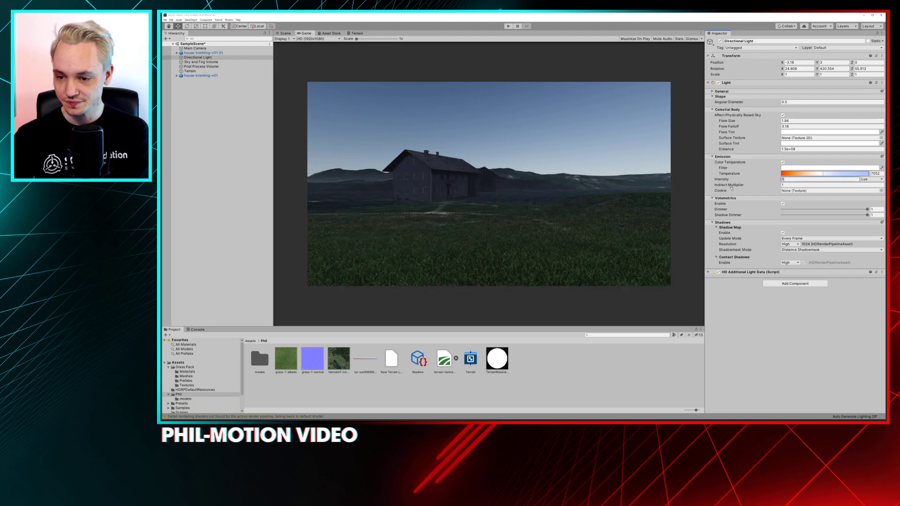
{"action": "type", "text": "000"}
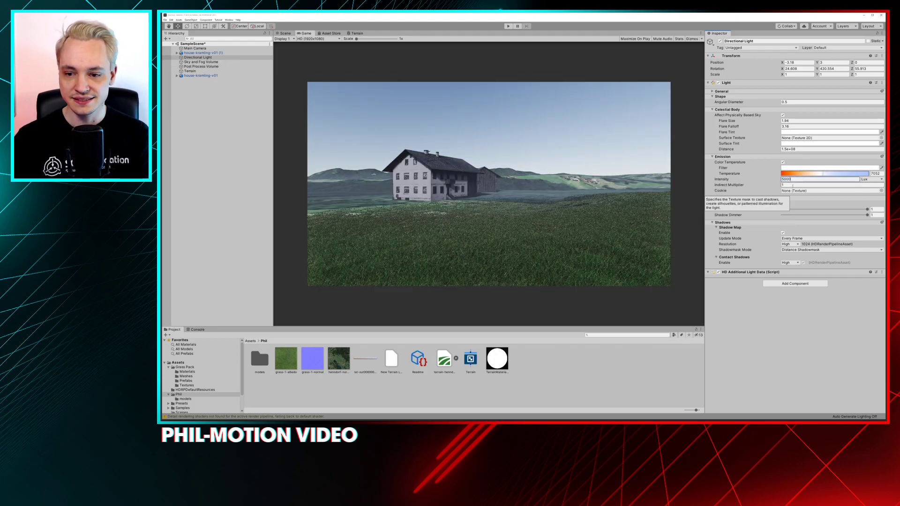
{"action": "key", "text": "Return"}
{"action": "type", "text": "2000"}
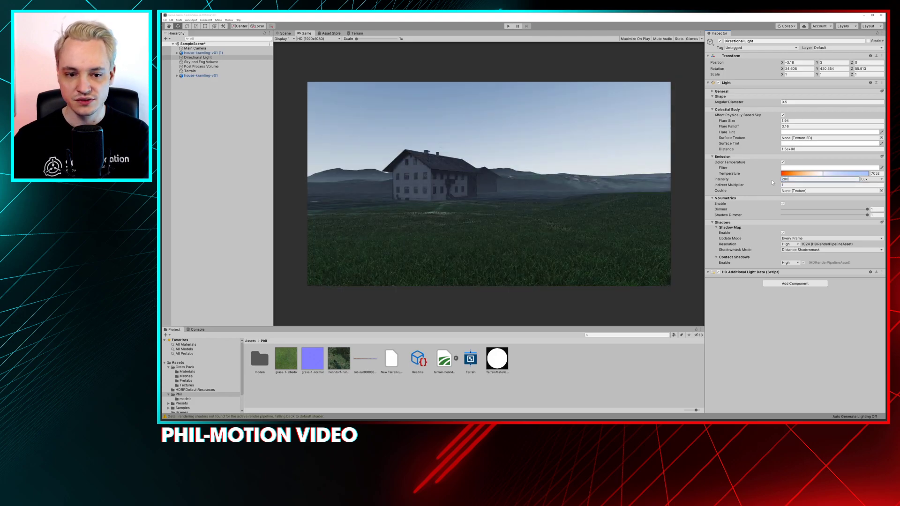
{"action": "left_click", "coordinate": [787, 185]}
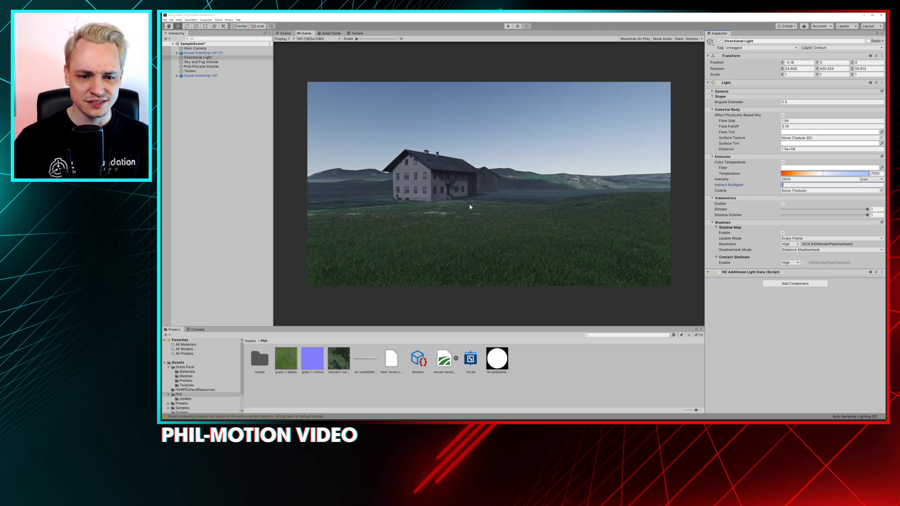
Compare the farmhouse lighting in the Game and Scene views and inspect the house from another angle
{"action": "left_click", "coordinate": [475, 206]}
{"action": "scroll", "coordinate": [455, 209], "scroll_direction": "up", "scroll_amount": 5}
{"action": "scroll", "coordinate": [453, 202], "scroll_direction": "down", "scroll_amount": 5}
{"action": "scroll", "coordinate": [452, 198], "scroll_direction": "up", "scroll_amount": 1}
{"action": "left_click", "coordinate": [286, 33]}
{"action": "left_click", "coordinate": [304, 35]}
{"action": "left_click", "coordinate": [286, 34]}
{"action": "left_click", "coordinate": [304, 34]}
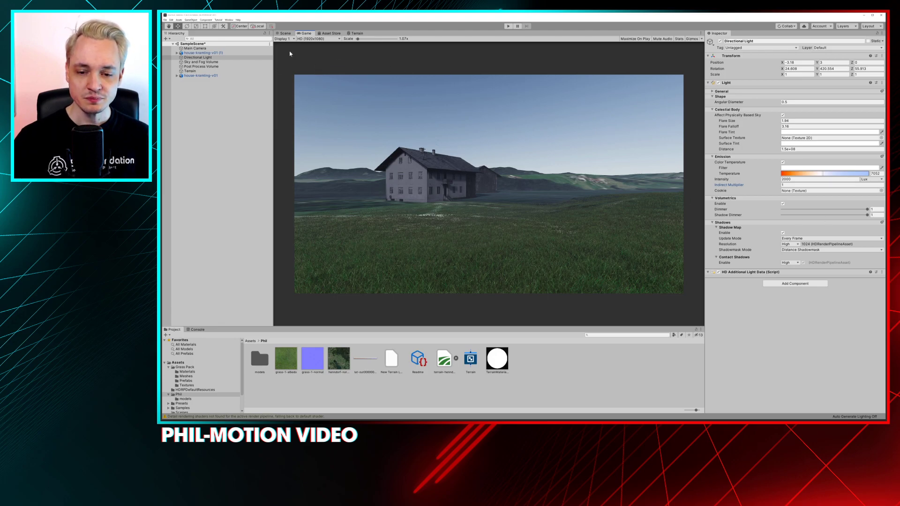
{"action": "left_click", "coordinate": [283, 33]}
{"action": "mouse_move", "coordinate": [506, 164]}
{"action": "left_mouse_down", "text": "alt"}
{"action": "mouse_move", "coordinate": [490, 163]}
{"action": "mouse_move", "coordinate": [499, 167]}
{"action": "left_mouse_up", "text": "alt"}
{"action": "middle_click_drag", "start_coordinate": [500, 167], "coordinate": [607, 174]}
{"action": "left_click_drag", "start_coordinate": [607, 175], "coordinate": [564, 194], "text": "alt"}
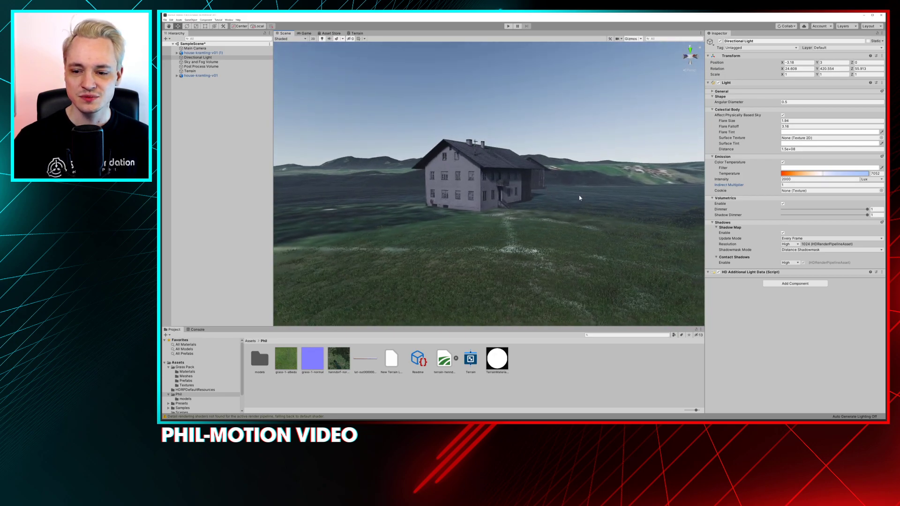
Add a Chromatic Aberration override to the Post Process Volume
{"action": "left_click", "coordinate": [794, 284]}
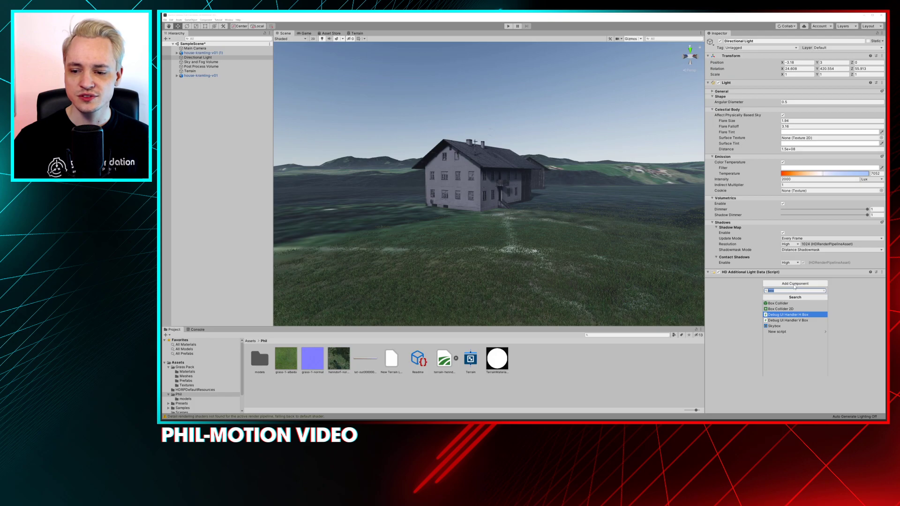
{"action": "key", "text": "Escape"}
{"action": "left_click", "coordinate": [200, 67]}
{"action": "left_click", "coordinate": [204, 63]}
{"action": "left_click", "coordinate": [214, 67]}
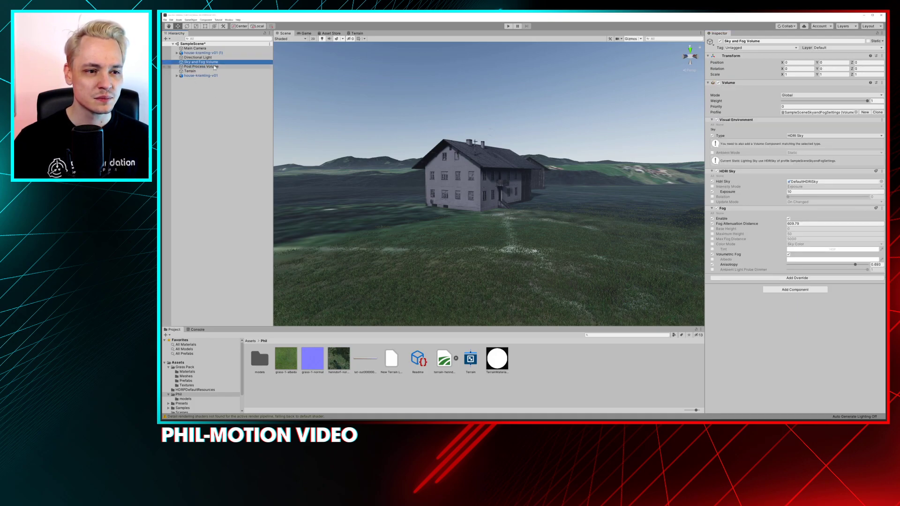
{"action": "left_click", "coordinate": [778, 188]}
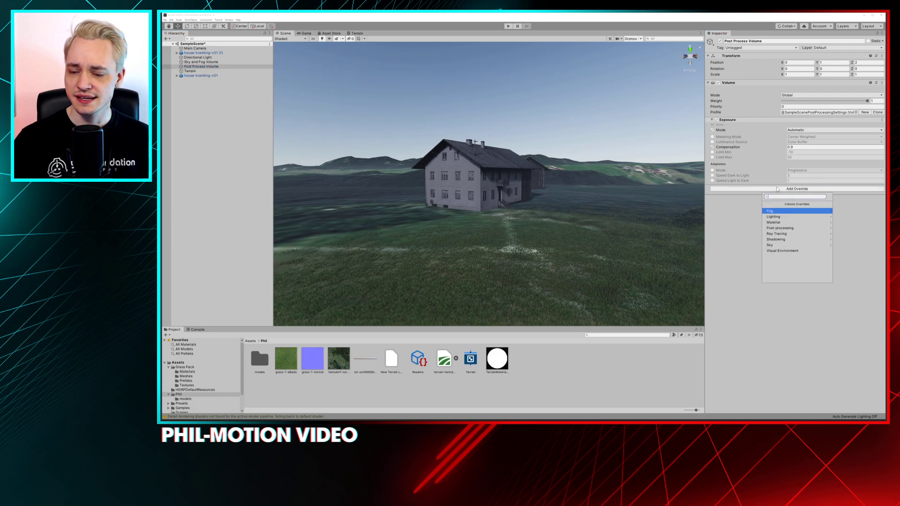
{"action": "left_click", "coordinate": [790, 229]}
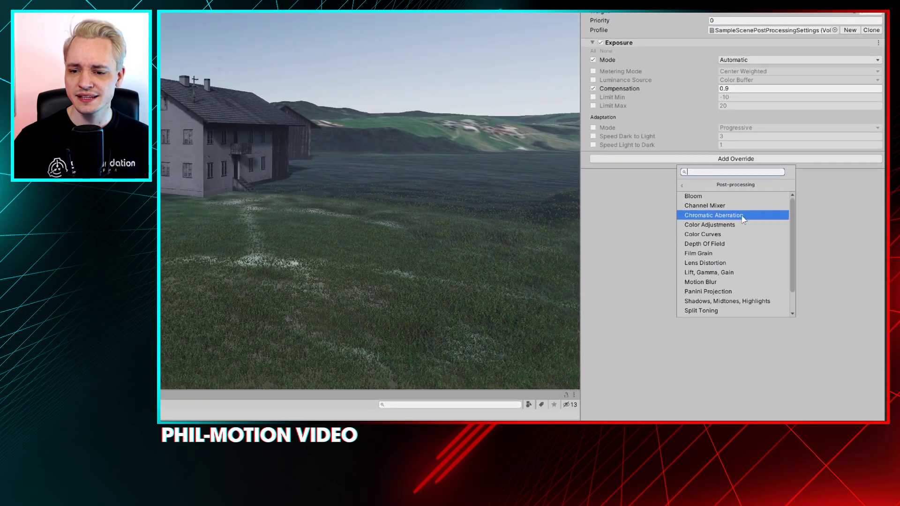
{"action": "left_click", "coordinate": [730, 211]}
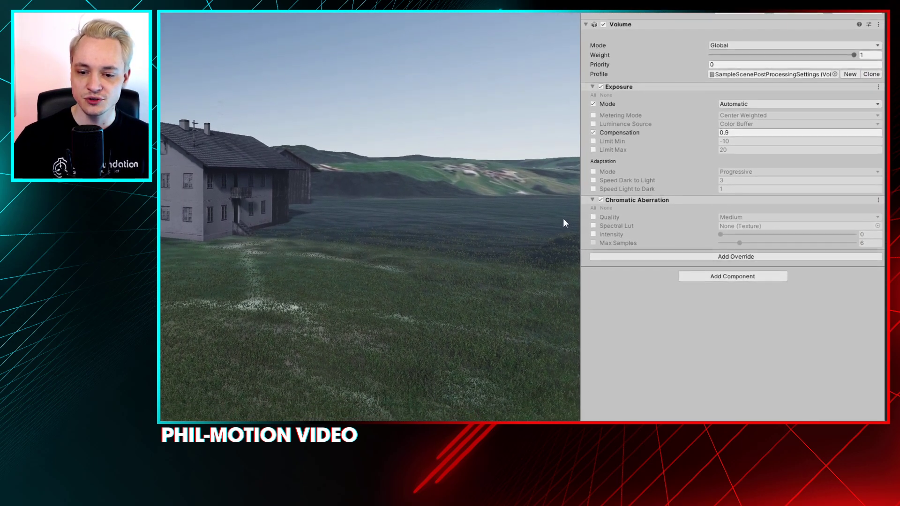
Enable Chromatic Aberration's Quality and Intensity overrides, setting Quality to High and Intensity to 1
{"action": "left_click", "coordinate": [604, 267]}
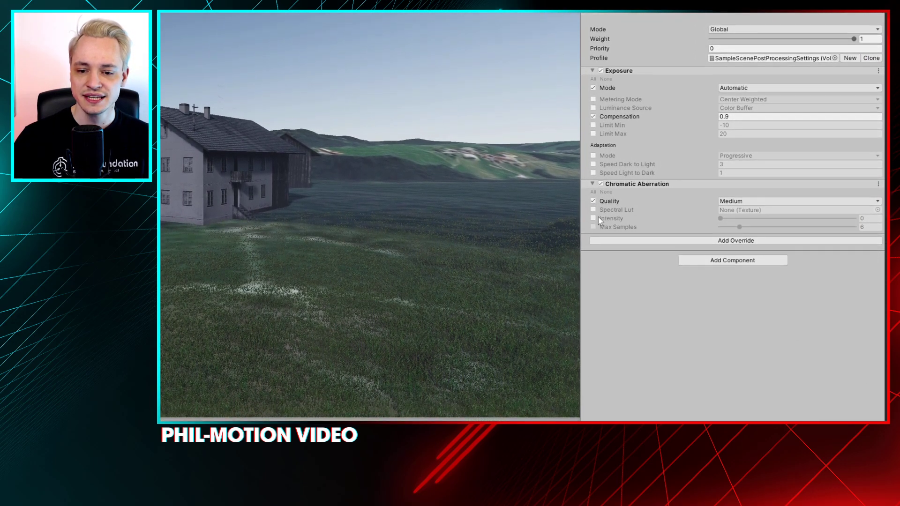
{"action": "left_click", "coordinate": [593, 230]}
{"action": "left_click_drag", "start_coordinate": [717, 212], "coordinate": [854, 212]}
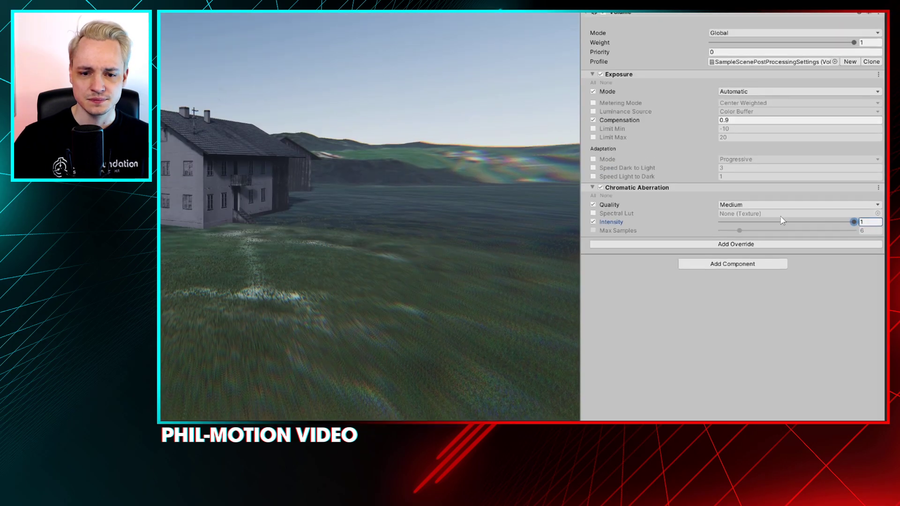
{"action": "left_click", "coordinate": [729, 210]}
{"action": "left_click", "coordinate": [733, 216]}
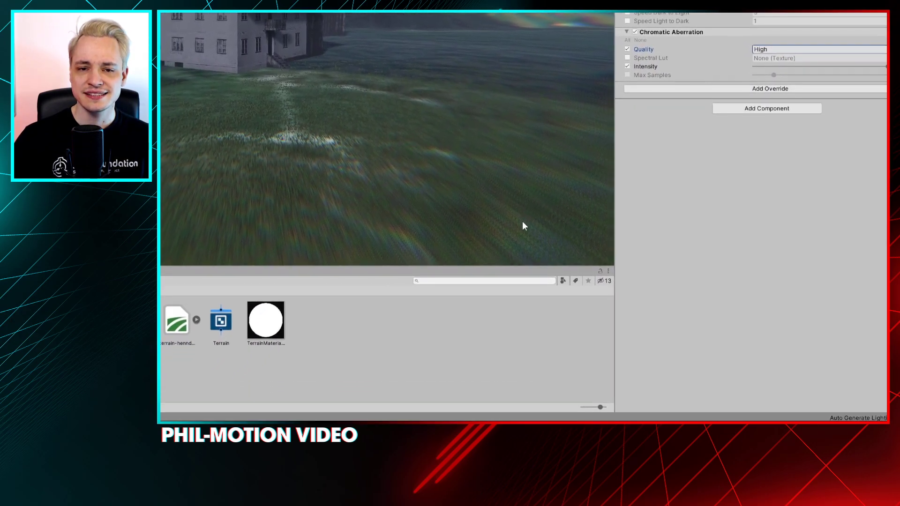
Examine the color fringing on the distant hills and close up on the farmhouse roof and chimneys
{"action": "right_click", "coordinate": [525, 218]}
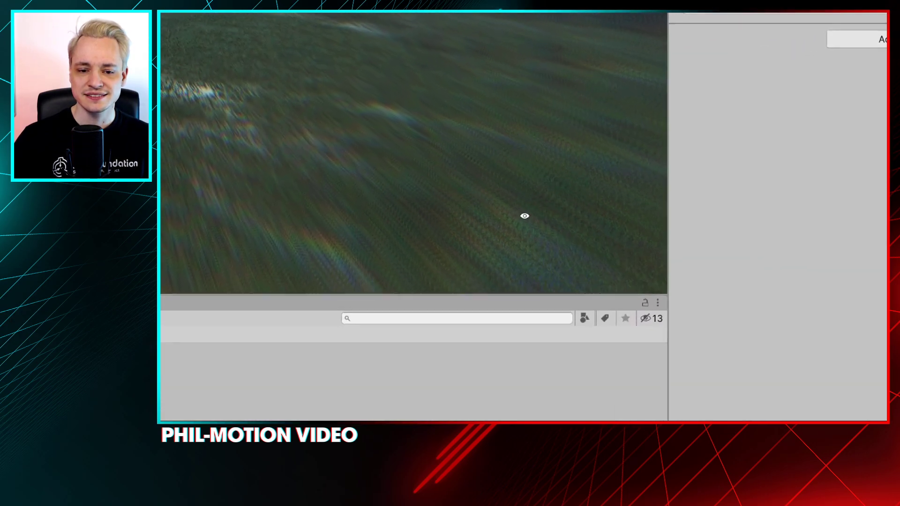
{"action": "right_click", "coordinate": [540, 153]}
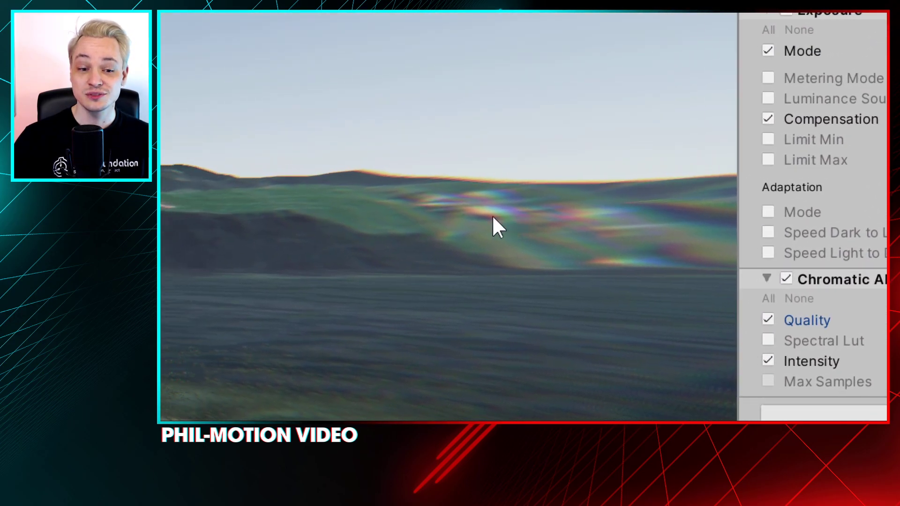
{"action": "right_click", "coordinate": [476, 234]}
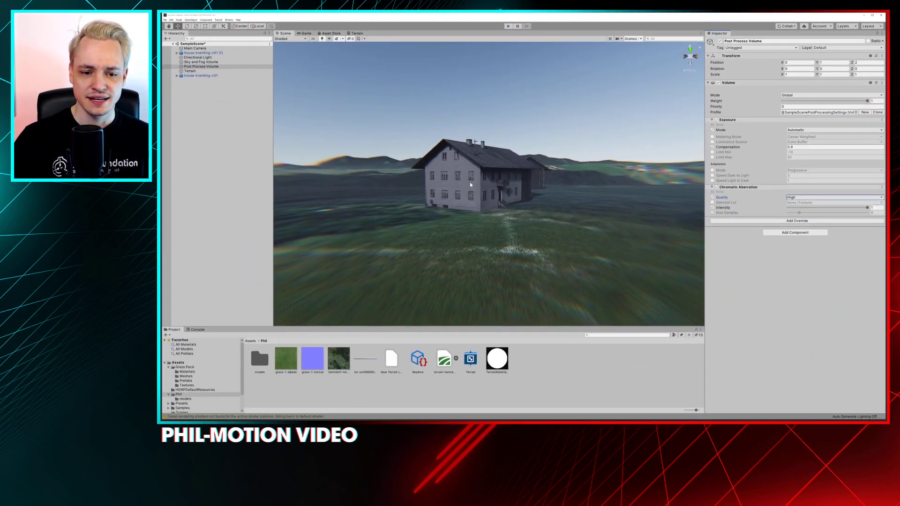
{"action": "scroll", "coordinate": [470, 181], "scroll_direction": "up", "scroll_amount": 10}
{"action": "right_click_drag", "start_coordinate": [454, 140], "coordinate": [356, 167]}
{"action": "middle_click_drag", "start_coordinate": [356, 167], "coordinate": [375, 174], "text": "alt"}
{"action": "right_click_drag", "start_coordinate": [349, 176], "coordinate": [370, 179], "text": "alt"}
{"action": "middle_click_drag", "start_coordinate": [338, 177], "coordinate": [360, 178], "text": "alt"}
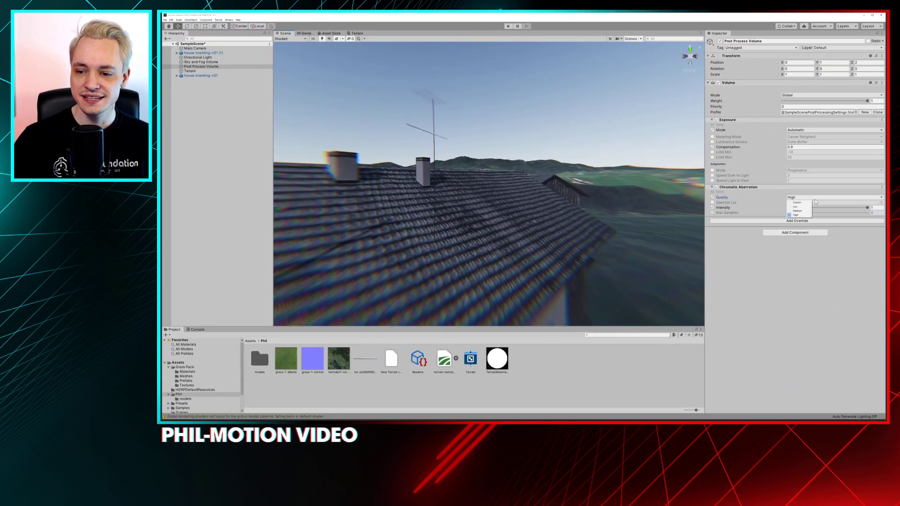
Try Low Quality for the Chromatic Aberration, return it to High, and put Intensity back at 1
{"action": "left_click", "coordinate": [795, 206]}
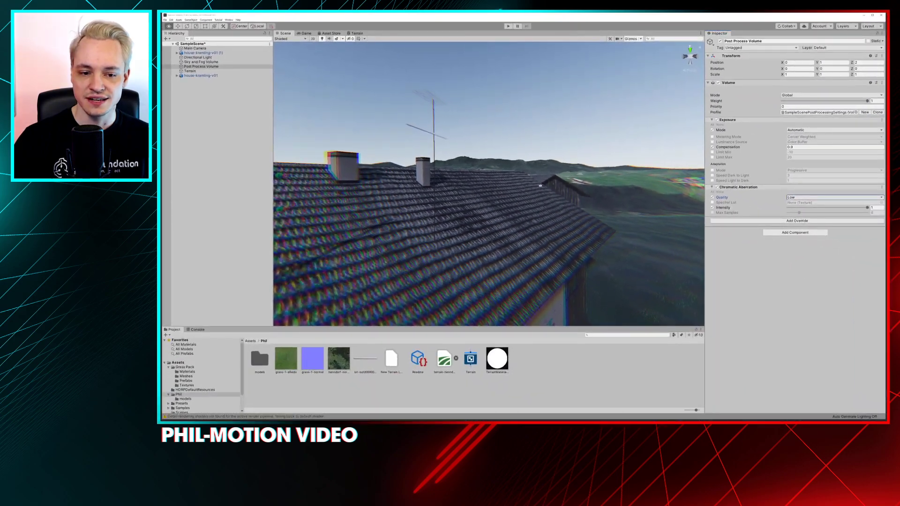
{"action": "left_click", "coordinate": [815, 197]}
{"action": "left_click", "coordinate": [798, 214]}
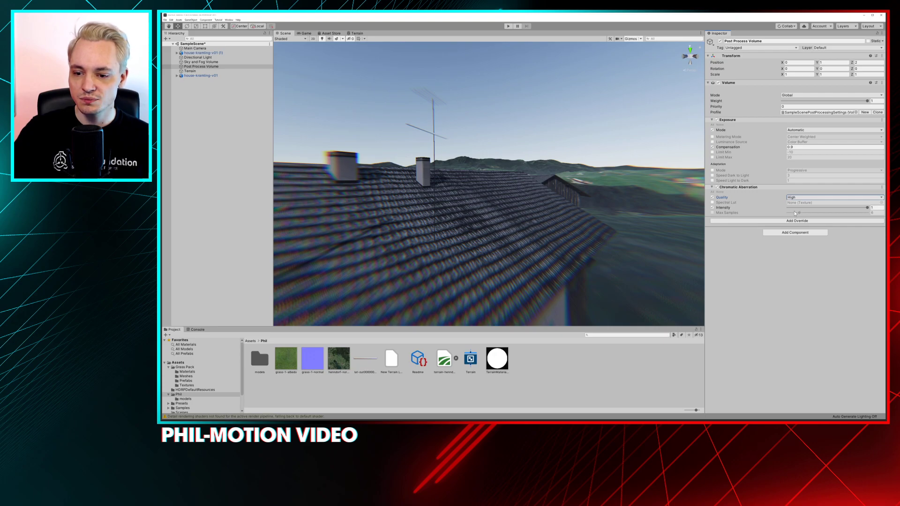
{"action": "left_click_drag", "start_coordinate": [794, 207], "coordinate": [867, 207]}
Lower the Chromatic Aberration Intensity to 0 while viewing the whole farmhouse, and disable the override
{"action": "scroll", "coordinate": [474, 164], "scroll_direction": "down", "scroll_amount": 5}
{"action": "scroll", "coordinate": [475, 163], "scroll_direction": "up", "scroll_amount": 2}
{"action": "middle_click_drag", "start_coordinate": [498, 196], "coordinate": [508, 123]}
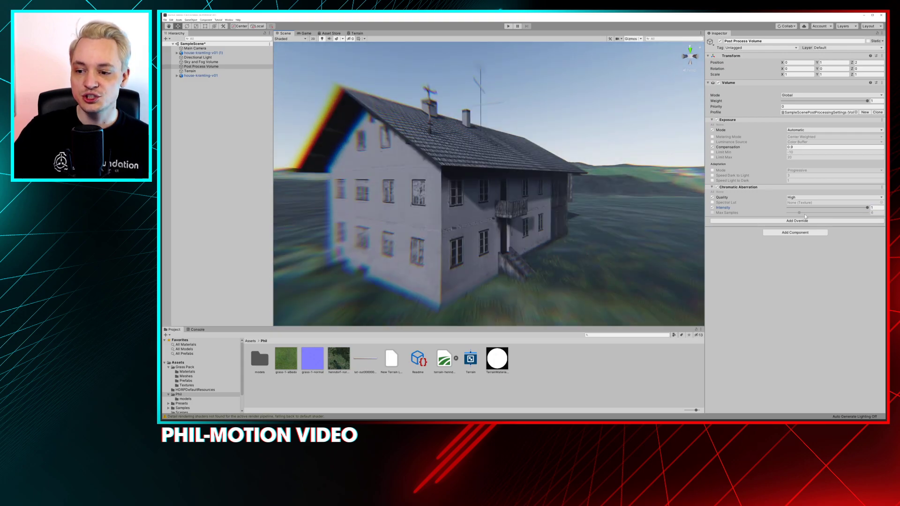
{"action": "left_click_drag", "start_coordinate": [812, 207], "coordinate": [788, 206]}
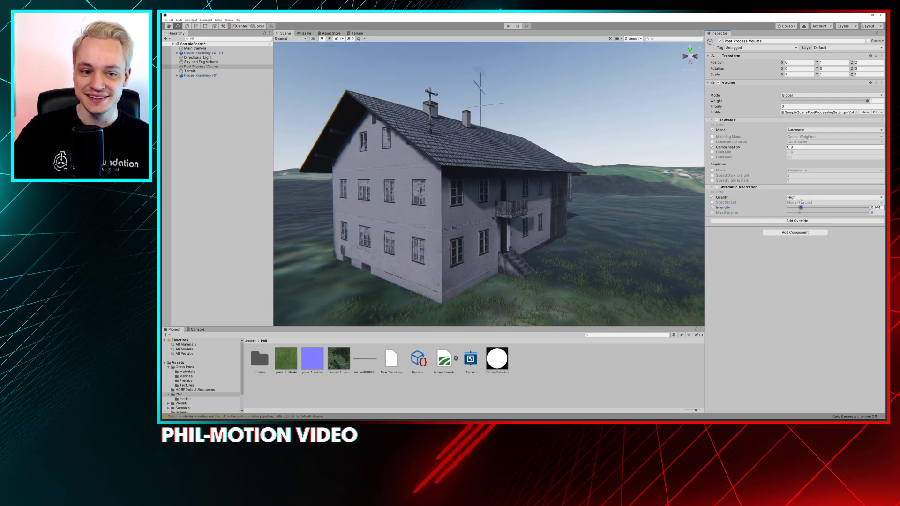
{"action": "left_click", "coordinate": [716, 187]}
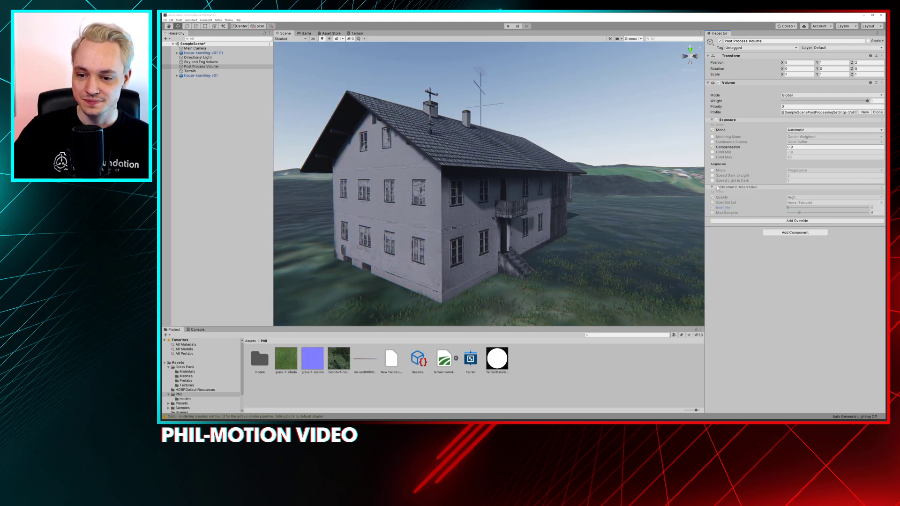
{"action": "left_click", "coordinate": [794, 232]}
{"action": "left_click", "coordinate": [796, 221]}
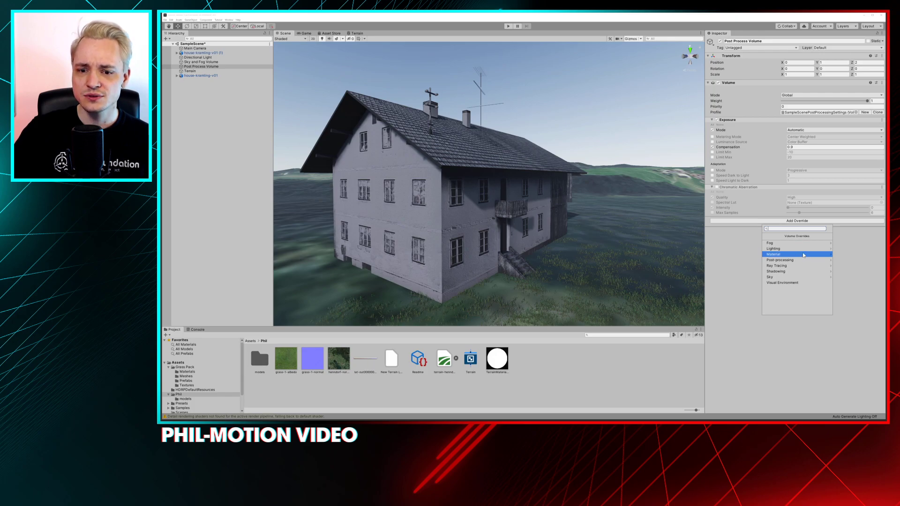
{"action": "left_click", "coordinate": [577, 247]}
Frame a close, ground-level Scene view of the grass with the farmhouse behind it
{"action": "left_click_drag", "start_coordinate": [584, 260], "coordinate": [547, 212], "text": "alt"}
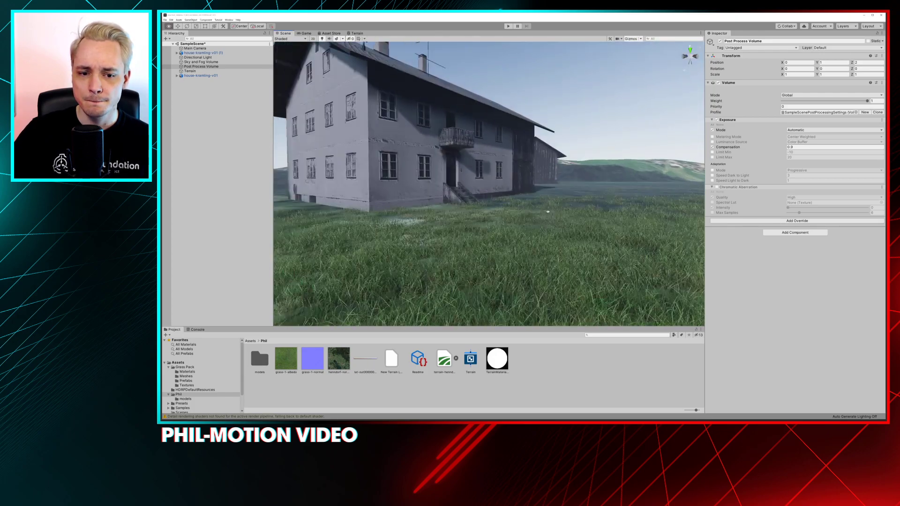
{"action": "scroll", "coordinate": [547, 212], "scroll_direction": "down", "scroll_amount": 4}
{"action": "middle_click_drag", "start_coordinate": [506, 210], "coordinate": [498, 171]}
{"action": "scroll", "coordinate": [498, 171], "scroll_direction": "up", "scroll_amount": 6}
{"action": "left_click_drag", "start_coordinate": [498, 171], "coordinate": [473, 200], "text": "alt"}
{"action": "middle_click_drag", "start_coordinate": [473, 200], "coordinate": [461, 186]}
{"action": "left_click_drag", "start_coordinate": [461, 187], "coordinate": [485, 191], "text": "alt"}
{"action": "right_click_drag", "start_coordinate": [484, 191], "coordinate": [495, 197], "text": "alt"}
{"action": "middle_click_drag", "start_coordinate": [494, 196], "coordinate": [479, 207]}
{"action": "scroll", "coordinate": [478, 203], "scroll_direction": "up", "scroll_amount": 5}
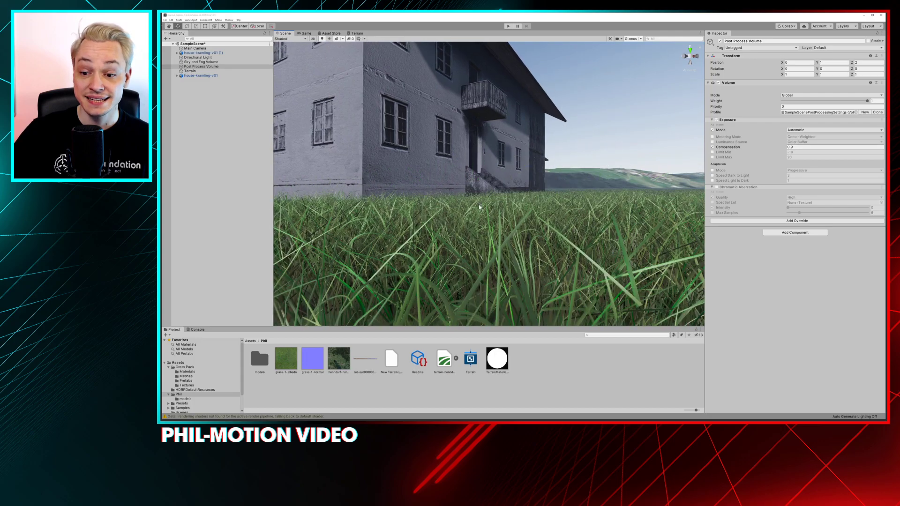
Add a Depth Of Field override to the Post Process Volume and set its Focus Mode to Use Physical Camera
{"action": "left_click", "coordinate": [792, 221]}
{"action": "left_click", "coordinate": [797, 261]}
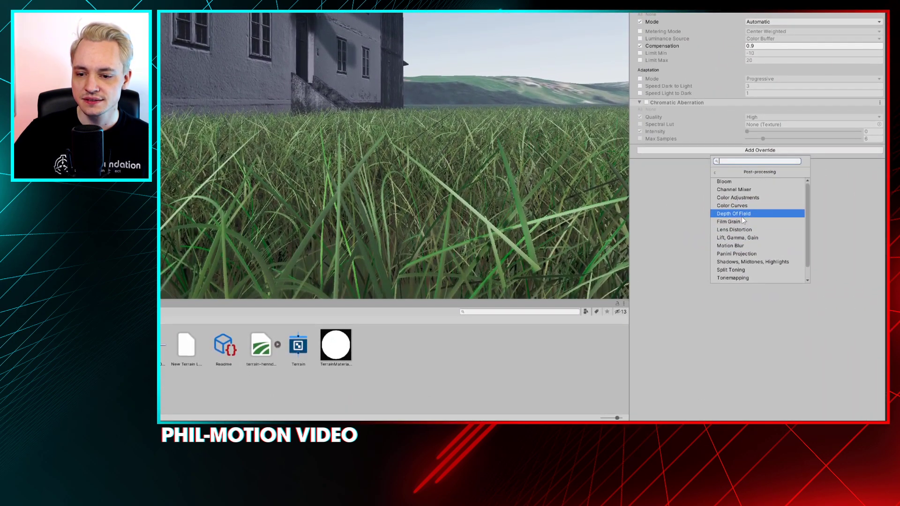
{"action": "left_click", "coordinate": [741, 214]}
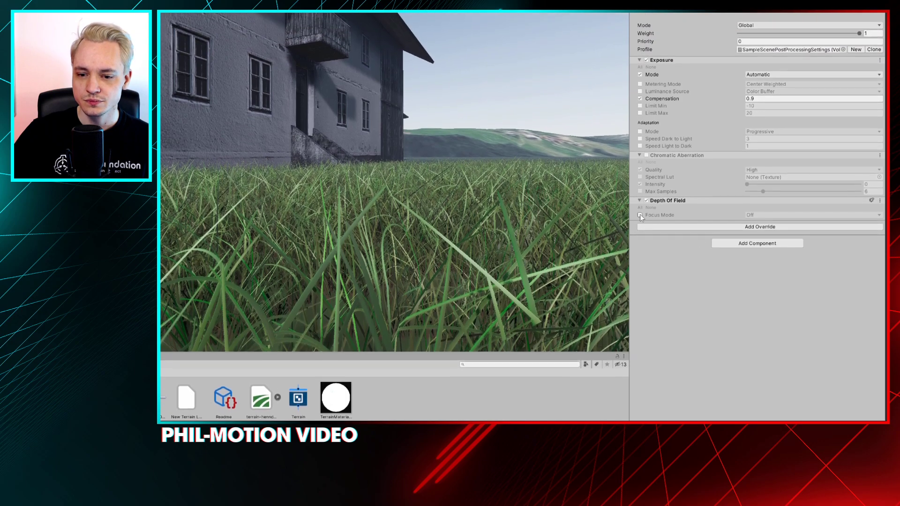
{"action": "left_click", "coordinate": [640, 215]}
{"action": "left_click", "coordinate": [751, 215]}
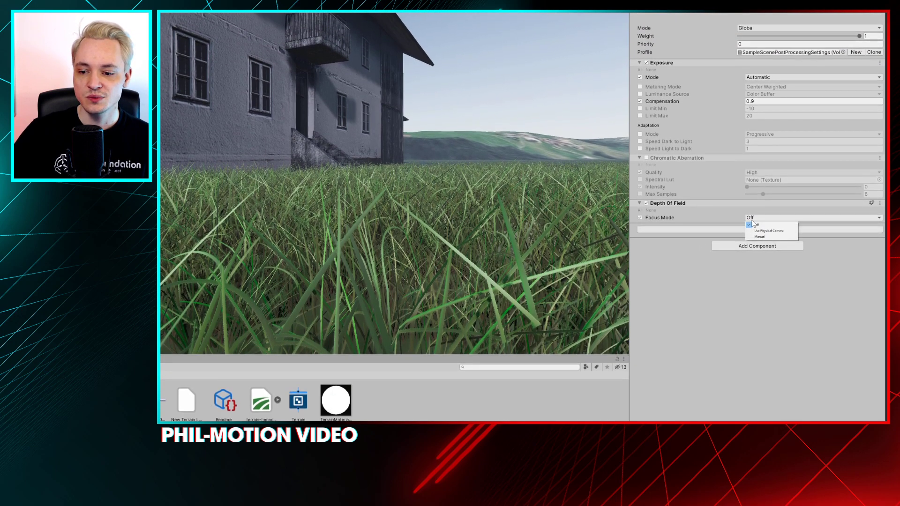
{"action": "left_click", "coordinate": [752, 225]}
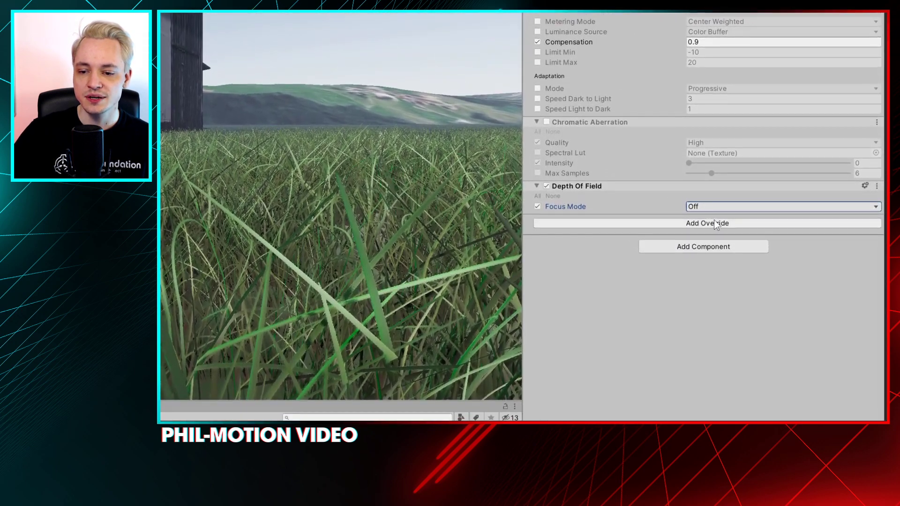
{"action": "left_click", "coordinate": [713, 207]}
{"action": "left_click", "coordinate": [714, 223]}
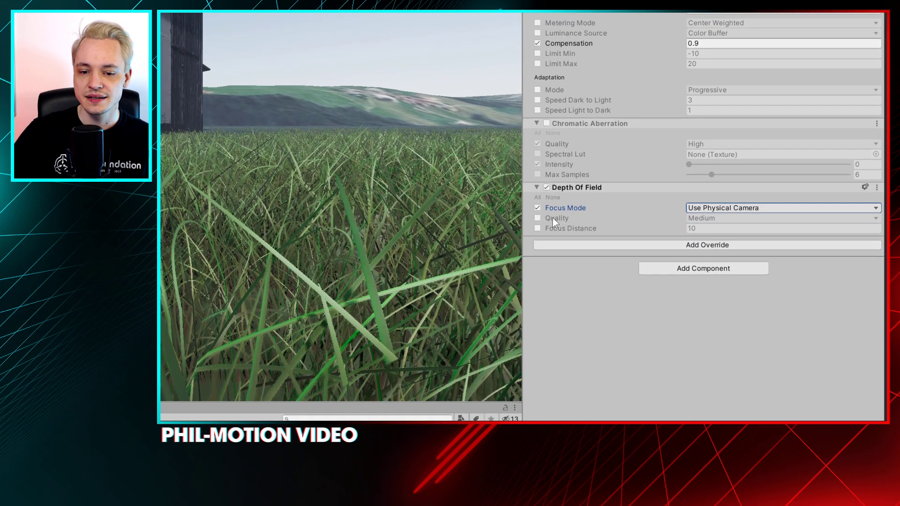
Enable the Depth Of Field's Quality and Focus Distance overrides, with Quality set to High
{"action": "left_click", "coordinate": [538, 218]}
{"action": "left_click", "coordinate": [719, 218]}
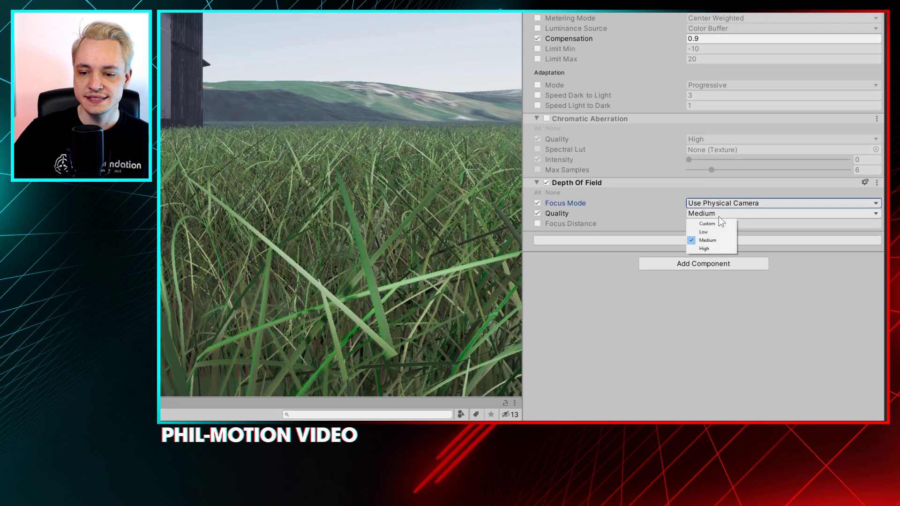
{"action": "left_click", "coordinate": [704, 249]}
{"action": "left_click", "coordinate": [537, 223]}
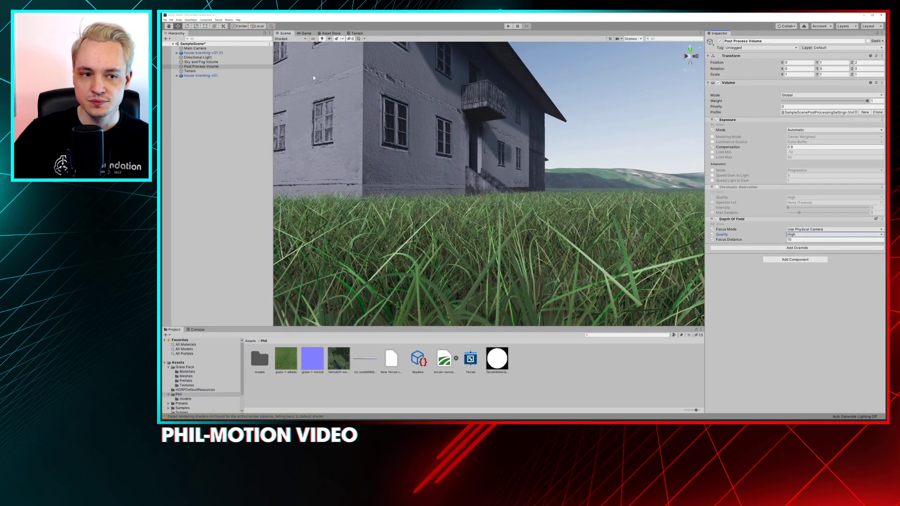
Test the Depth Of Field's Focus Distance in the Game view, leaving it at 10
{"action": "left_click", "coordinate": [305, 33]}
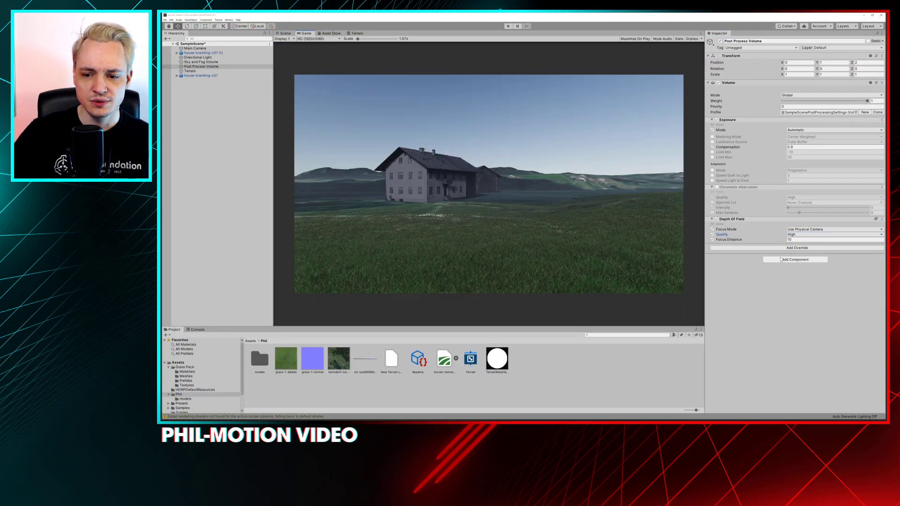
{"action": "left_click", "coordinate": [798, 239]}
{"action": "type", "text": "6882"}
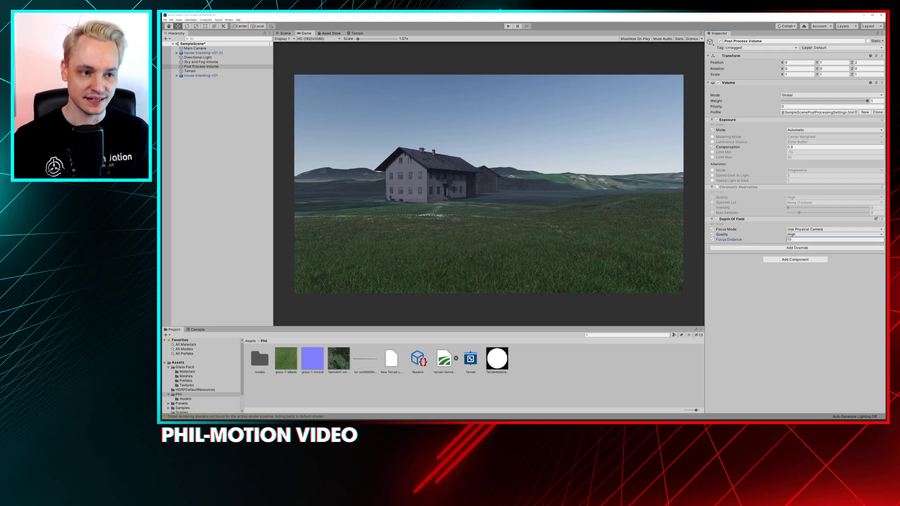
Set the Main Camera's physical lens to a Focal Length of 34.5 and an Aperture of 1
{"action": "left_click", "coordinate": [220, 48]}
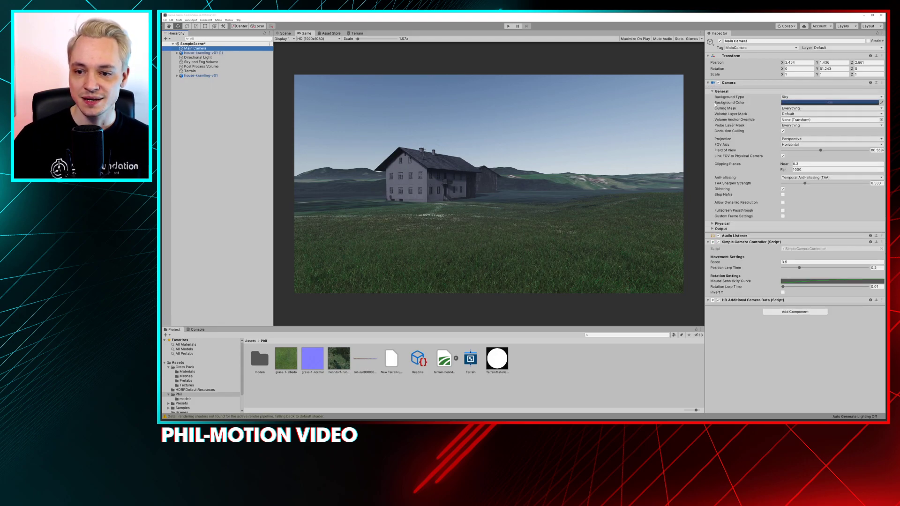
{"action": "left_click", "coordinate": [712, 229]}
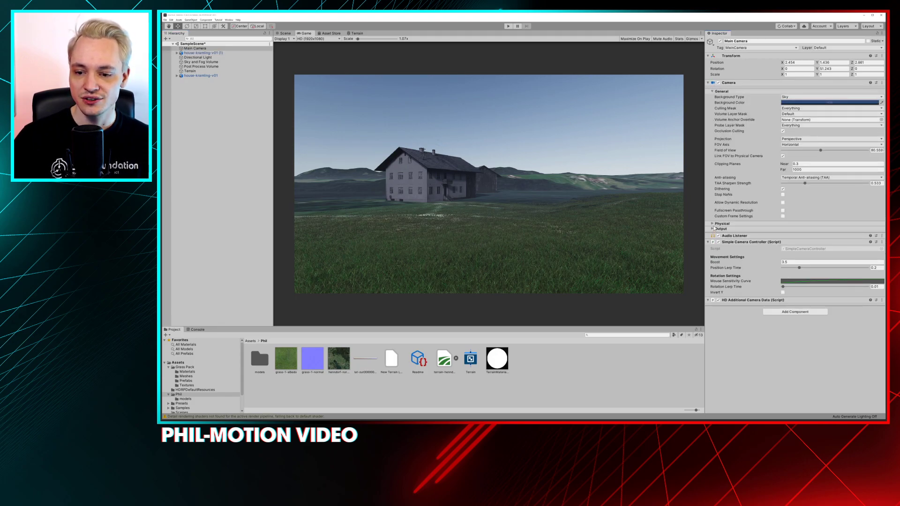
{"action": "left_click", "coordinate": [712, 224]}
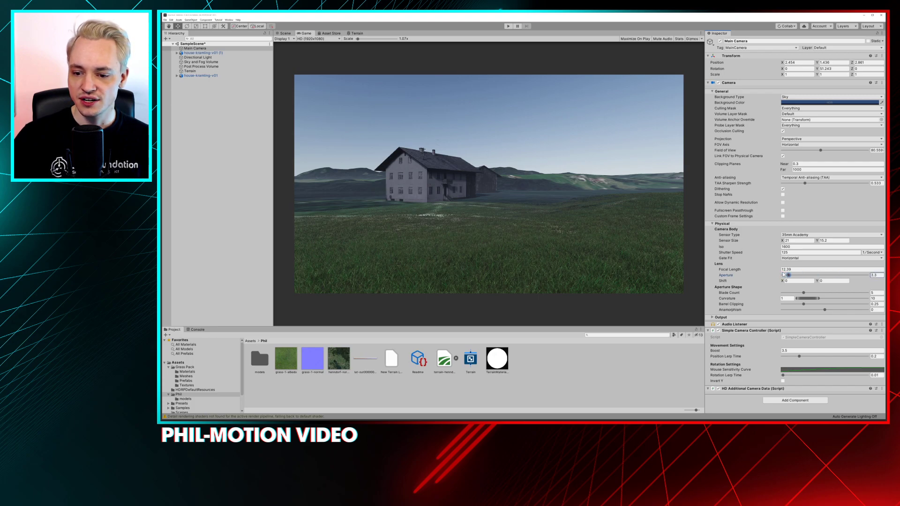
{"action": "left_click_drag", "start_coordinate": [774, 270], "coordinate": [885, 276]}
{"action": "left_click_drag", "start_coordinate": [704, 255], "coordinate": [780, 272]}
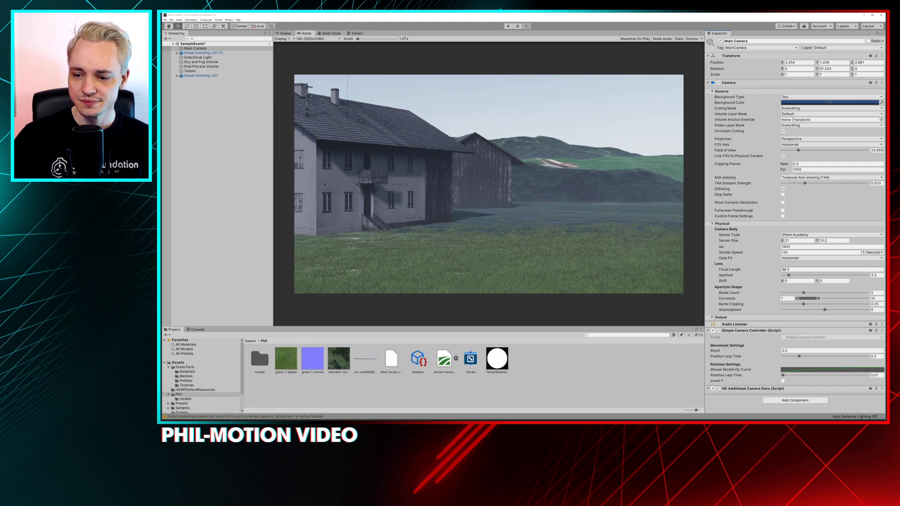
{"action": "left_click_drag", "start_coordinate": [787, 277], "coordinate": [774, 276]}
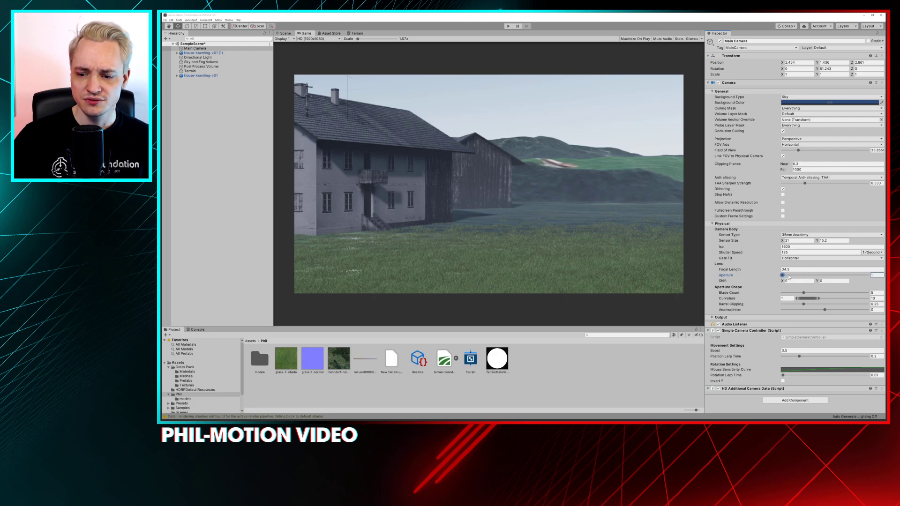
{"action": "left_click_drag", "start_coordinate": [866, 275], "coordinate": [777, 275]}
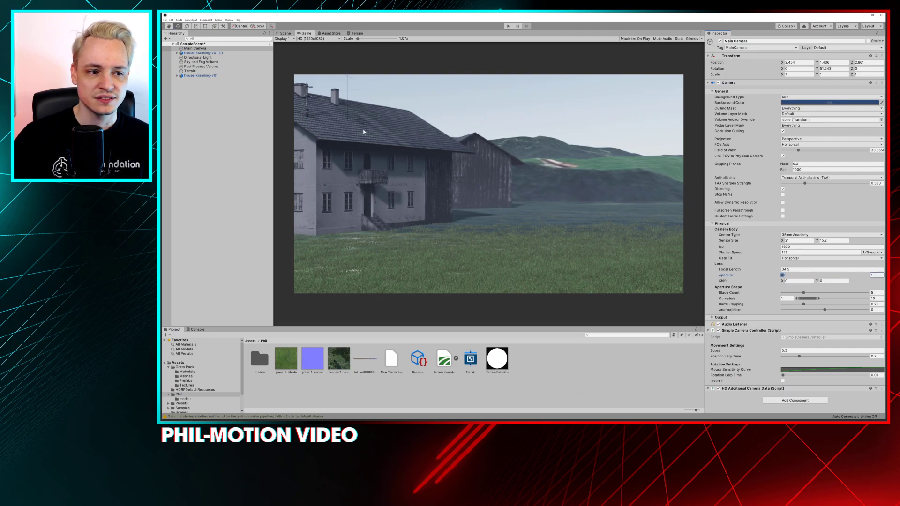
Reduce the Post Process Volume's Depth Of Field Focus Distance to 2.9
{"action": "left_click", "coordinate": [201, 66]}
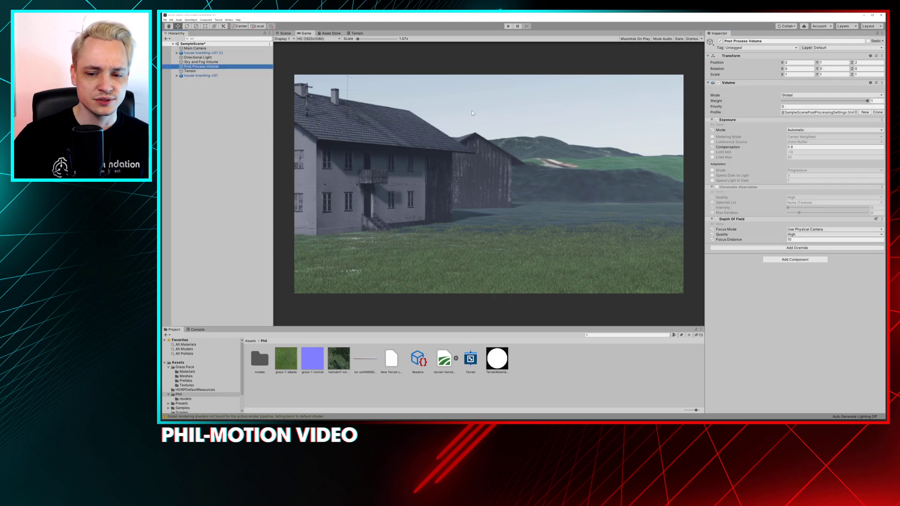
{"action": "left_click_drag", "start_coordinate": [728, 240], "coordinate": [465, 200]}
{"action": "left_click", "coordinate": [395, 188]}
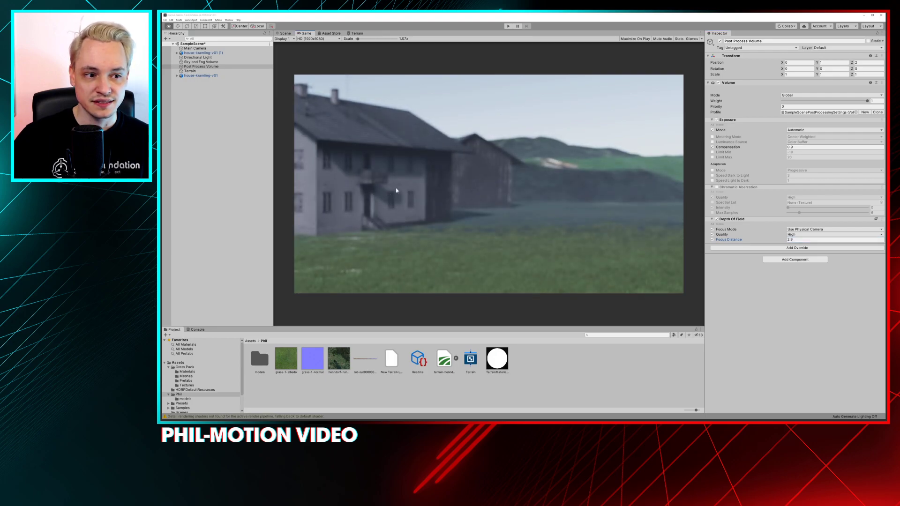
Lower the Main Camera into the grass, move it toward the farmhouse and rotate it so the house fills the camera preview
{"action": "left_click", "coordinate": [285, 33]}
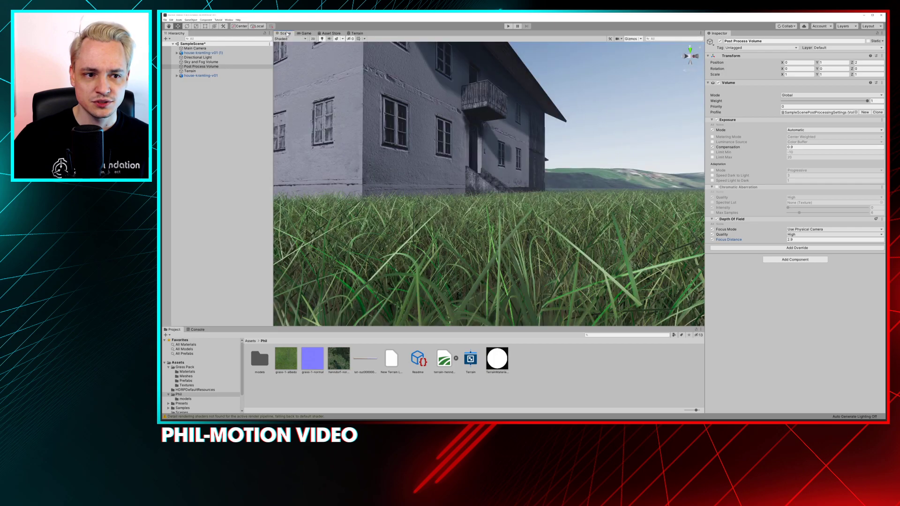
{"action": "left_click_drag", "start_coordinate": [515, 215], "coordinate": [482, 238], "text": "alt"}
{"action": "left_click", "coordinate": [203, 48]}
{"action": "key", "text": "f"}
{"action": "left_click_drag", "start_coordinate": [486, 211], "coordinate": [504, 214], "text": "alt"}
{"action": "left_click_drag", "start_coordinate": [488, 161], "coordinate": [476, 180]}
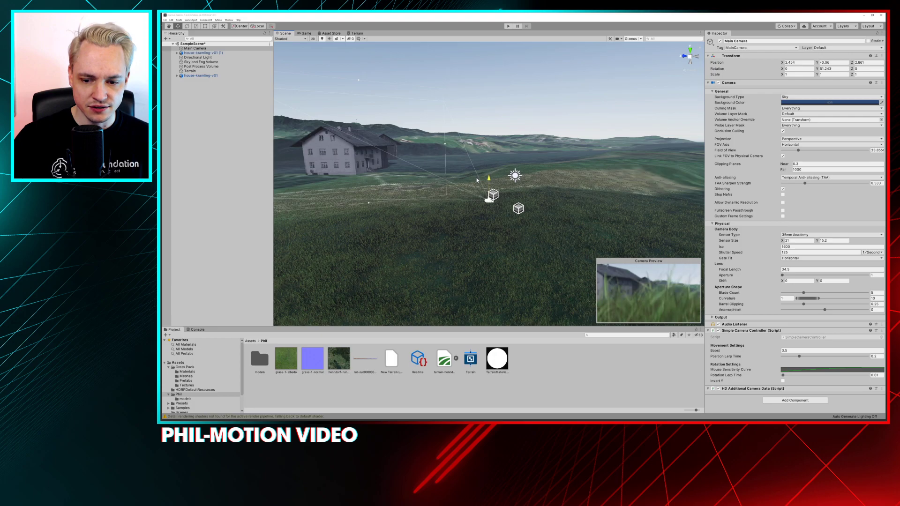
{"action": "key", "text": "e"}
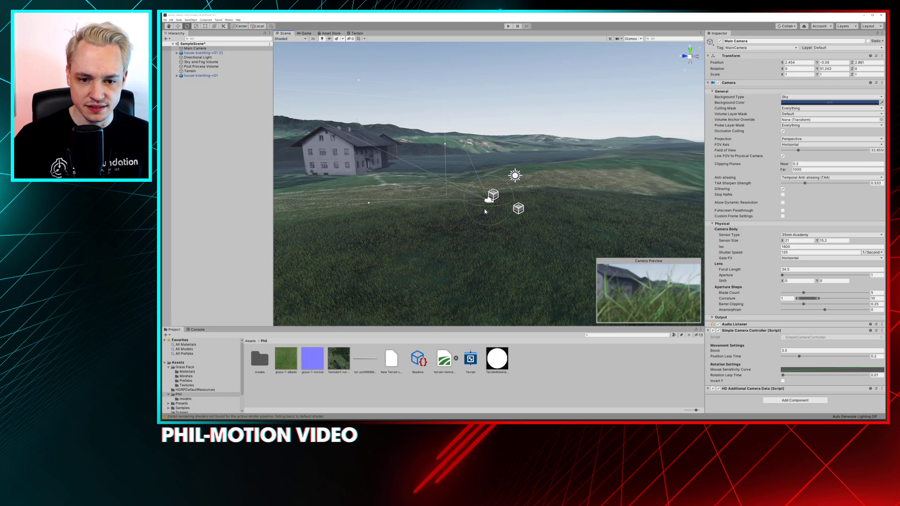
{"action": "left_click_drag", "start_coordinate": [486, 209], "coordinate": [471, 195]}
{"action": "key", "text": "w"}
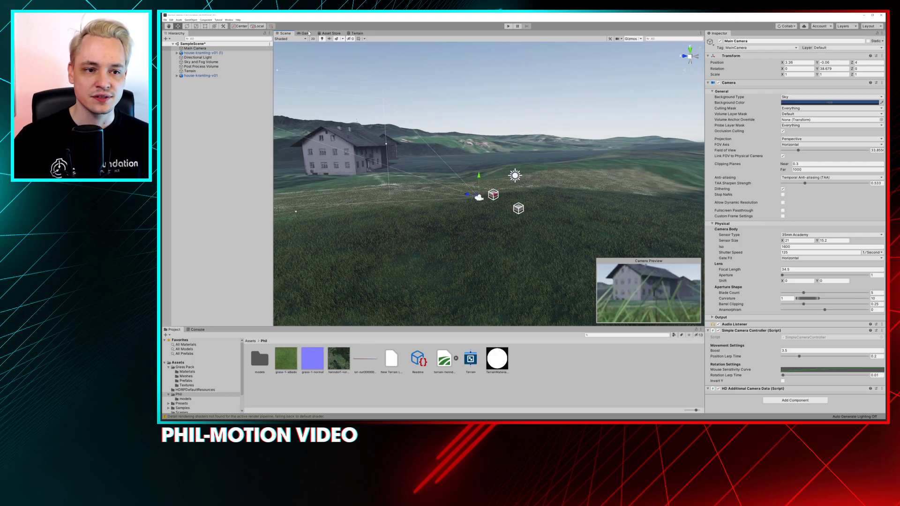
Shift the Depth Of Field's Focus Distance between the near grass and the farmhouse in the Game view, ending at 3.09
{"action": "left_click", "coordinate": [305, 33]}
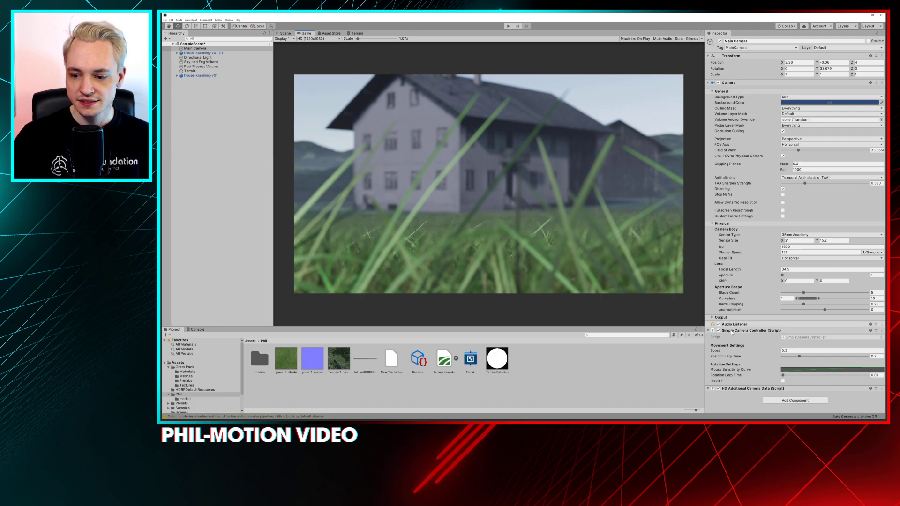
{"action": "left_click", "coordinate": [200, 67]}
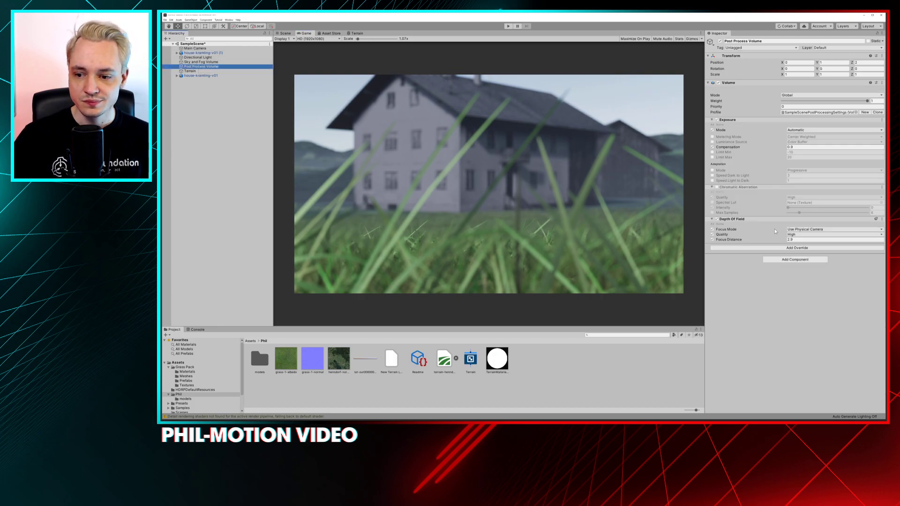
{"action": "left_click", "coordinate": [749, 241]}
{"action": "left_click_drag", "start_coordinate": [749, 243], "coordinate": [678, 252]}
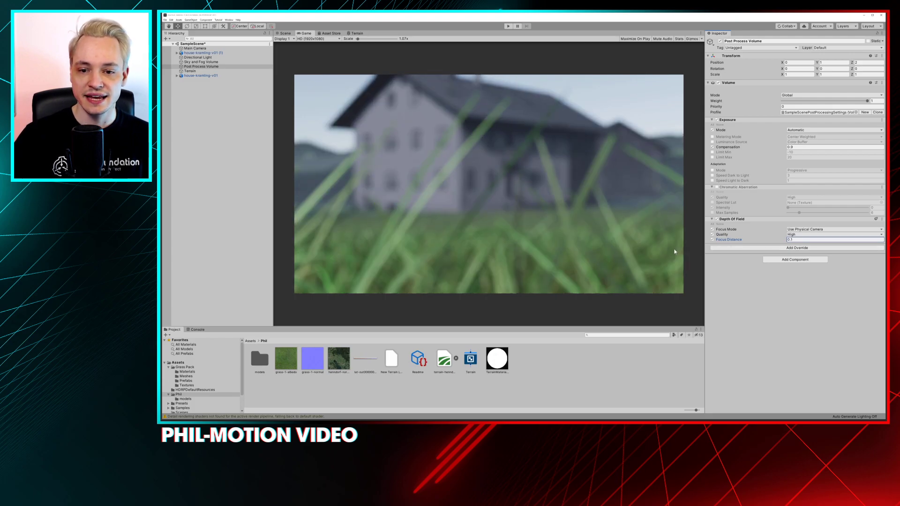
{"action": "left_click_drag", "start_coordinate": [741, 241], "coordinate": [742, 241]}
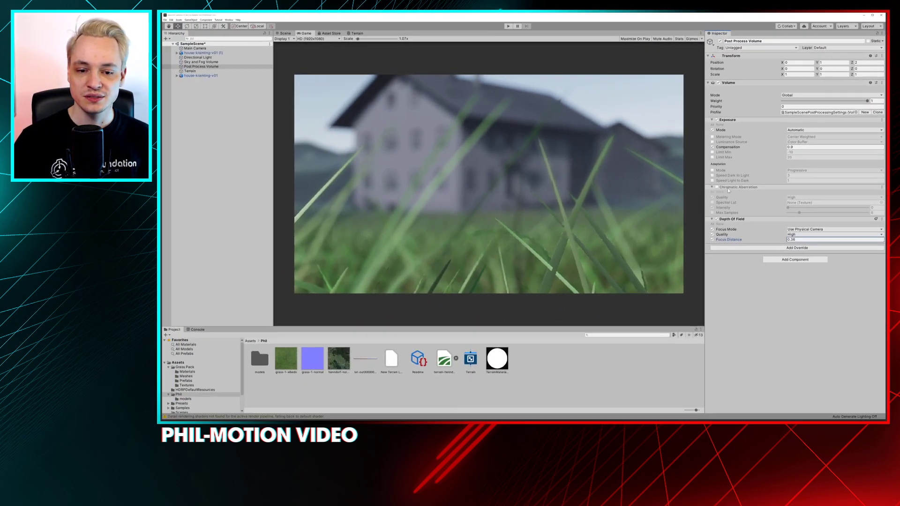
{"action": "mouse_move", "coordinate": [775, 242]}
{"action": "left_mouse_down"}
{"action": "mouse_move", "coordinate": [791, 238]}
{"action": "mouse_move", "coordinate": [772, 235]}
{"action": "left_mouse_up"}
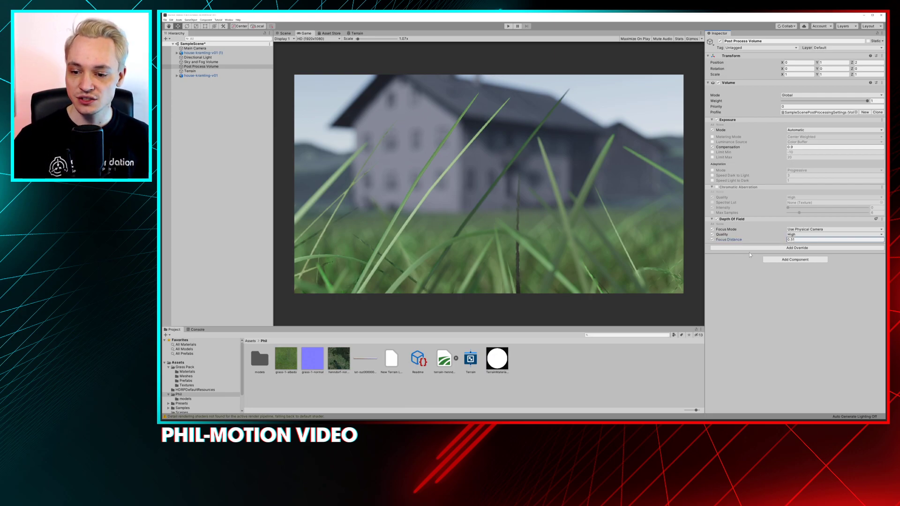
{"action": "left_click_drag", "start_coordinate": [753, 240], "coordinate": [760, 228]}
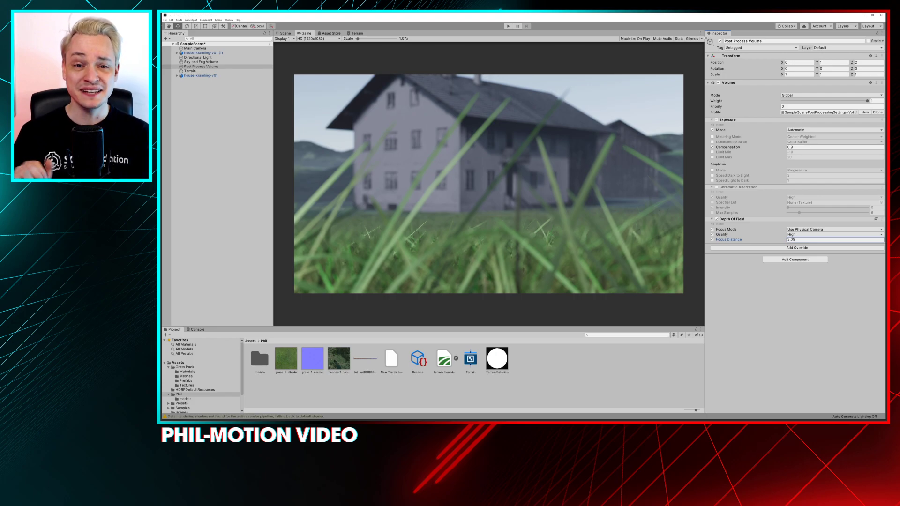
Add a sphere to the scene, move it along Z toward the farmhouse and check it in the Game view
{"action": "left_click", "coordinate": [287, 34]}
{"action": "left_click_drag", "start_coordinate": [434, 186], "coordinate": [416, 183], "text": "alt"}
{"action": "left_click", "coordinate": [257, 160]}
{"action": "right_click", "coordinate": [244, 151]}
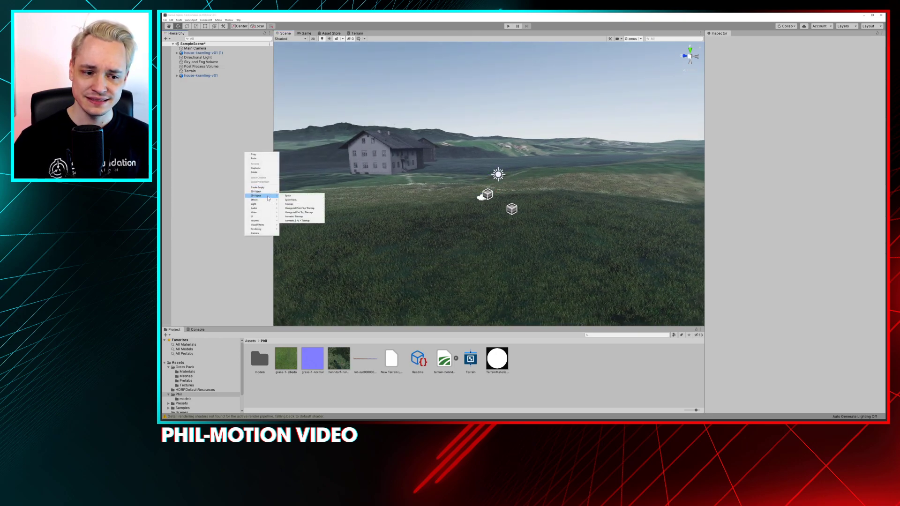
{"action": "left_click", "coordinate": [287, 196]}
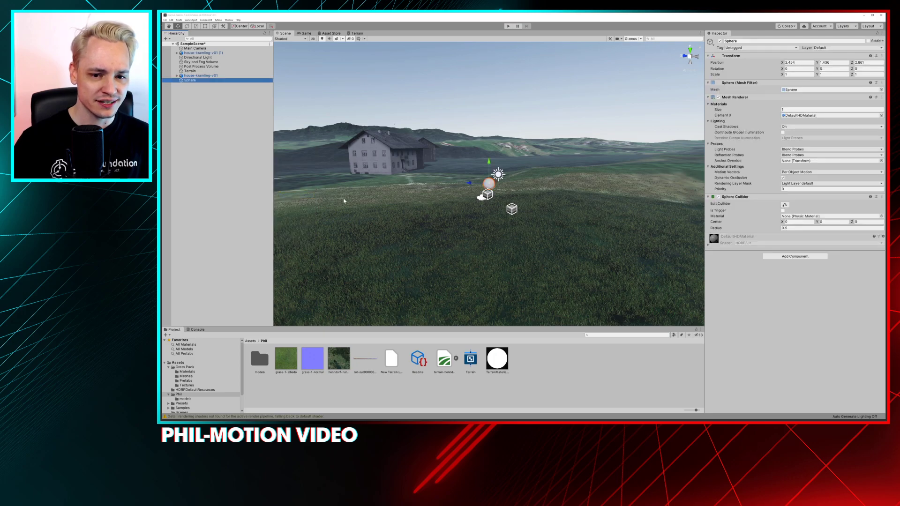
{"action": "left_click_drag", "start_coordinate": [464, 183], "coordinate": [404, 181]}
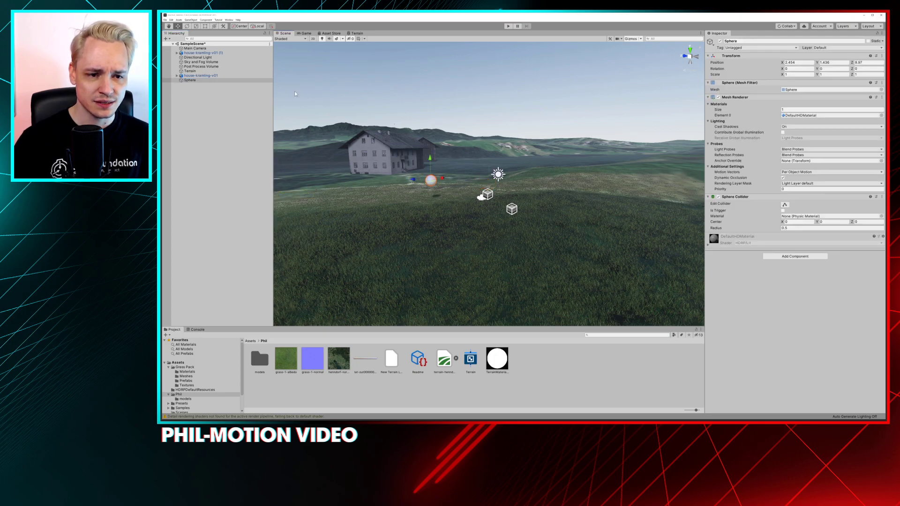
{"action": "left_click", "coordinate": [306, 33]}
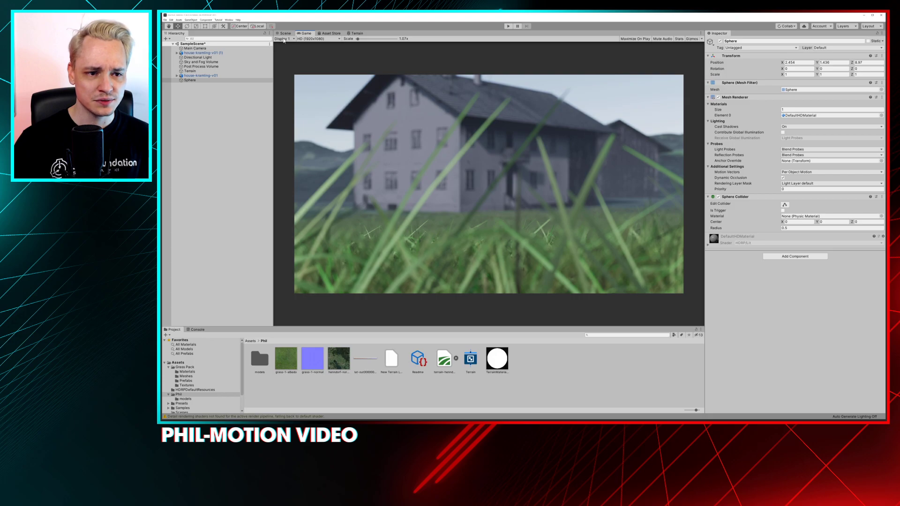
Set the Main Camera's Focal Length to 15
{"action": "left_click", "coordinate": [195, 48]}
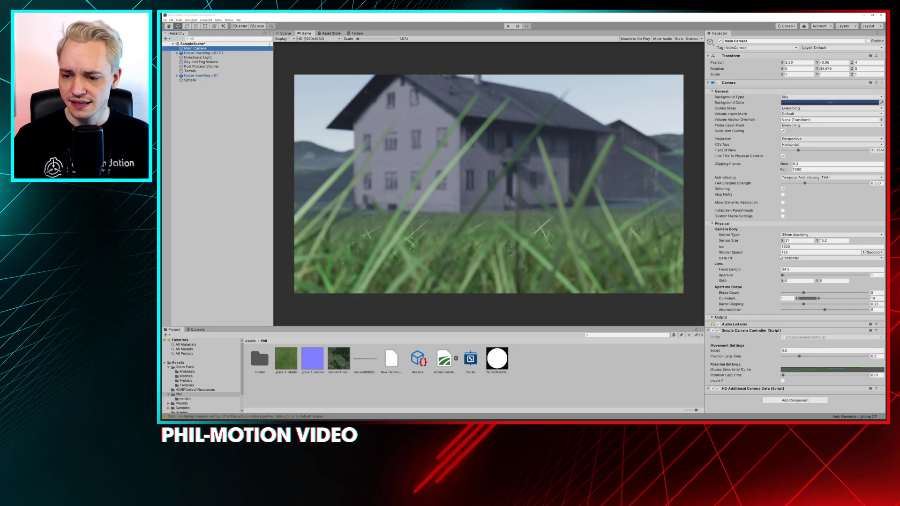
{"action": "left_click", "coordinate": [786, 272]}
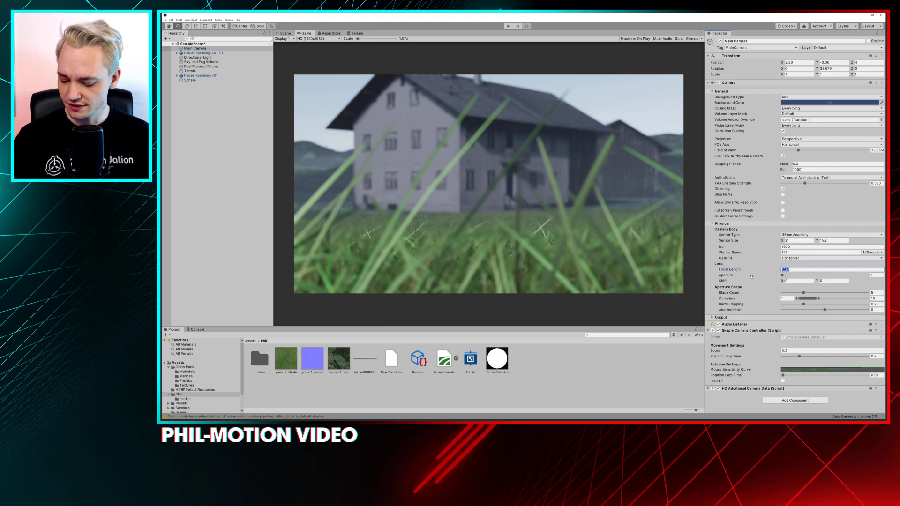
{"action": "type", "text": "15"}
{"action": "left_click", "coordinate": [418, 138]}
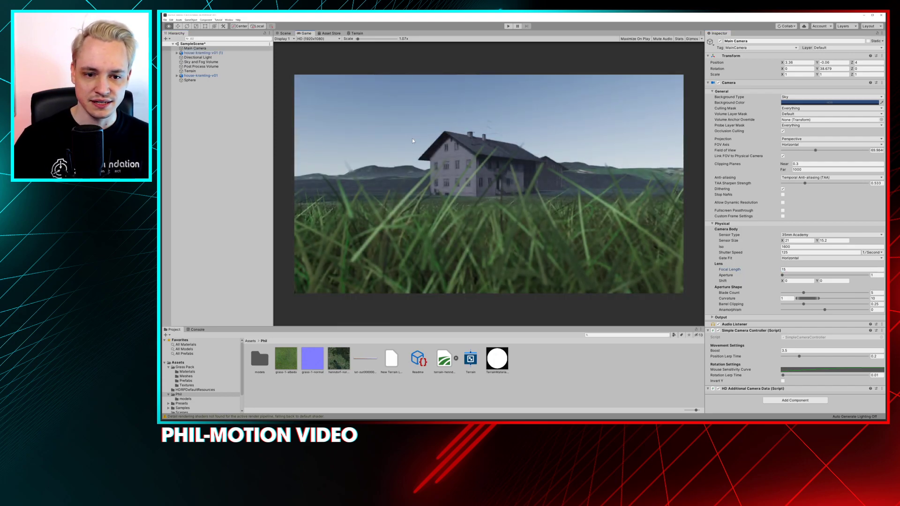
Add a Panini Projection override to the Post Process Volume and enable its Distance and Crop To Fit overrides
{"action": "left_click", "coordinate": [202, 66]}
{"action": "left_click", "coordinate": [802, 248]}
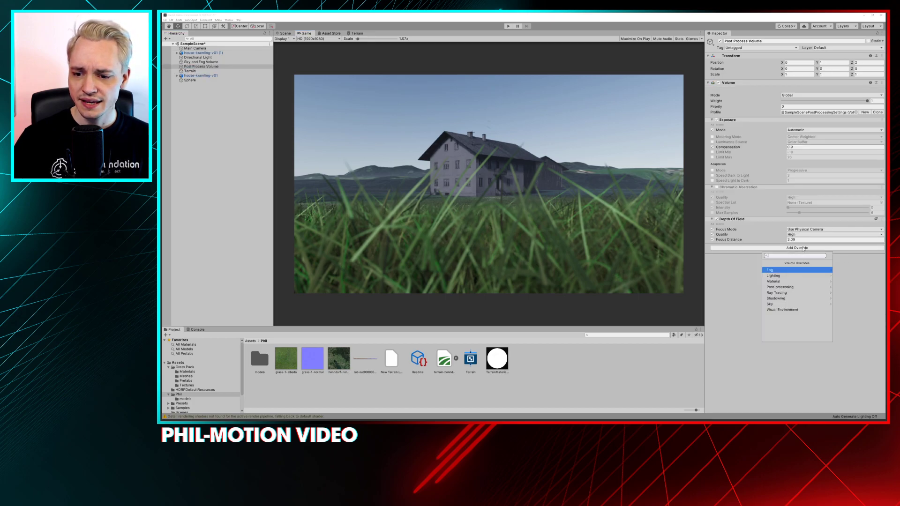
{"action": "left_click", "coordinate": [792, 287]}
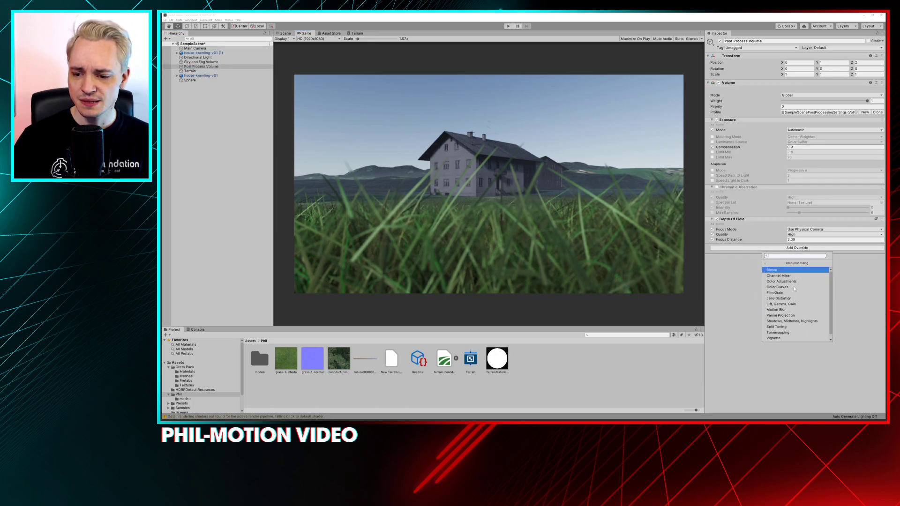
{"action": "left_click", "coordinate": [799, 311]}
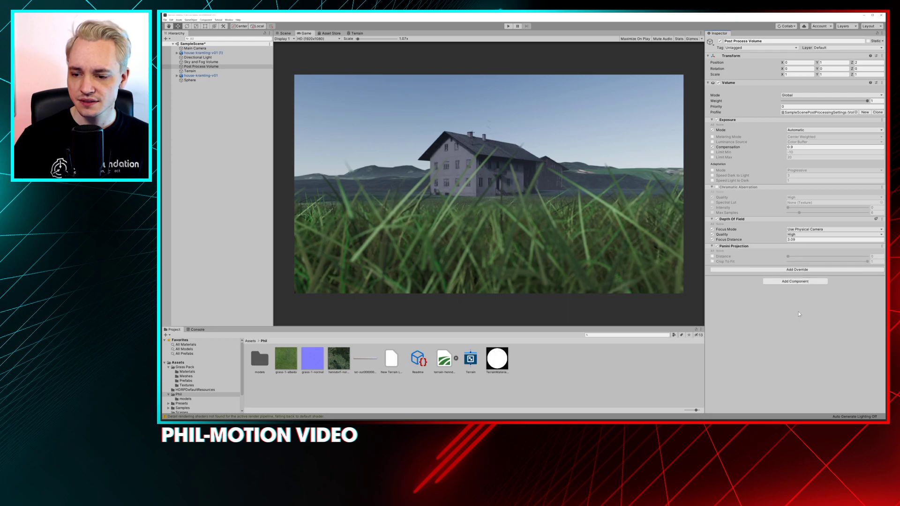
{"action": "left_click", "coordinate": [712, 256]}
{"action": "left_click", "coordinate": [712, 262]}
Run the scene in Play mode and fly the camera around the sphere to examine it near the edge of the frame
{"action": "left_click", "coordinate": [507, 26]}
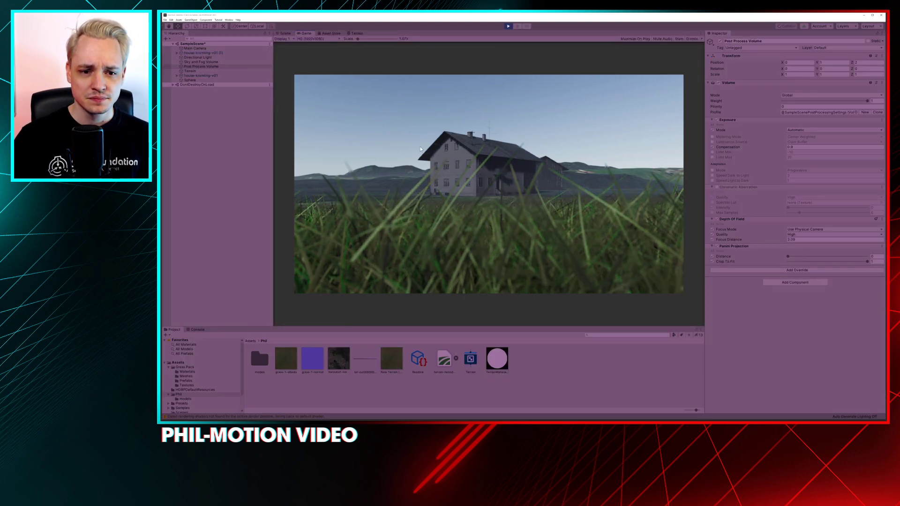
{"action": "right_click_drag", "start_coordinate": [504, 189], "coordinate": [492, 168]}
{"action": "key", "text": "w"}
{"action": "key", "text": "s"}
{"action": "key", "text": "w"}
{"action": "key", "text": "s"}
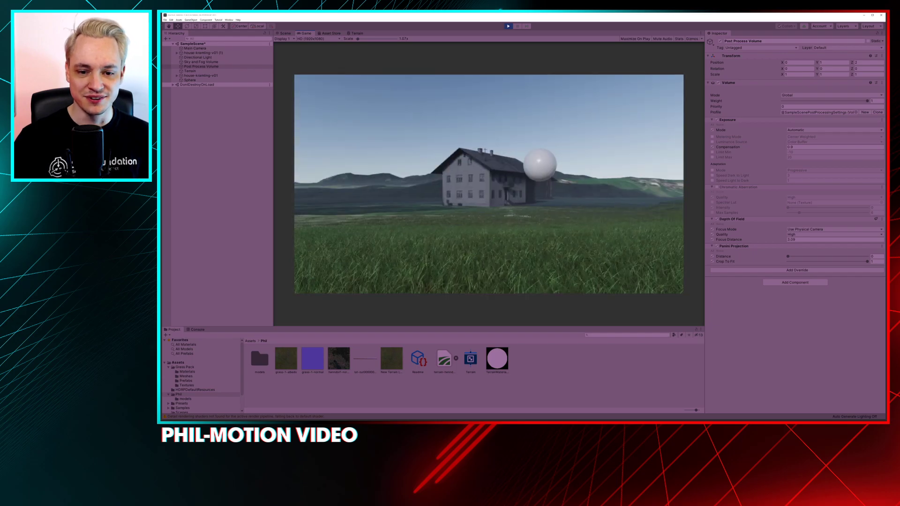
{"action": "key", "text": "w"}
{"action": "key", "text": "d"}
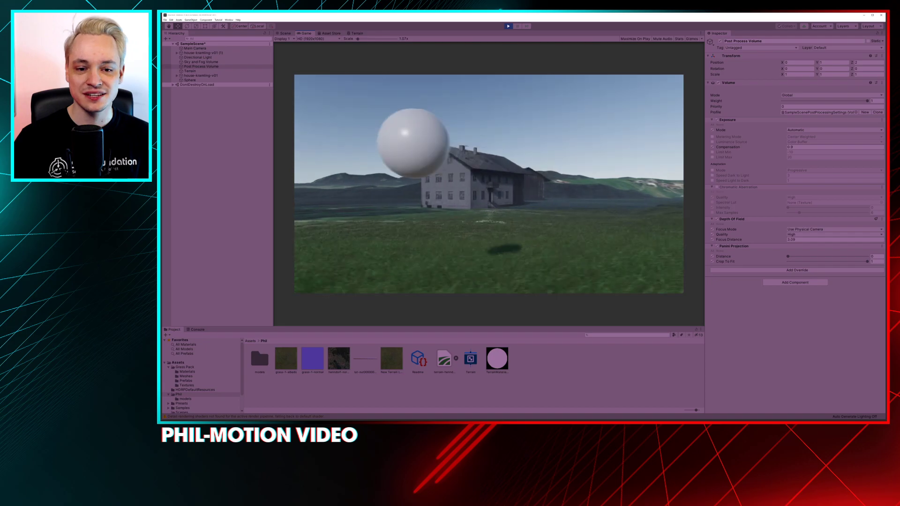
{"action": "right_click_drag", "start_coordinate": [488, 183], "coordinate": [482, 181]}
{"action": "key", "text": "w"}
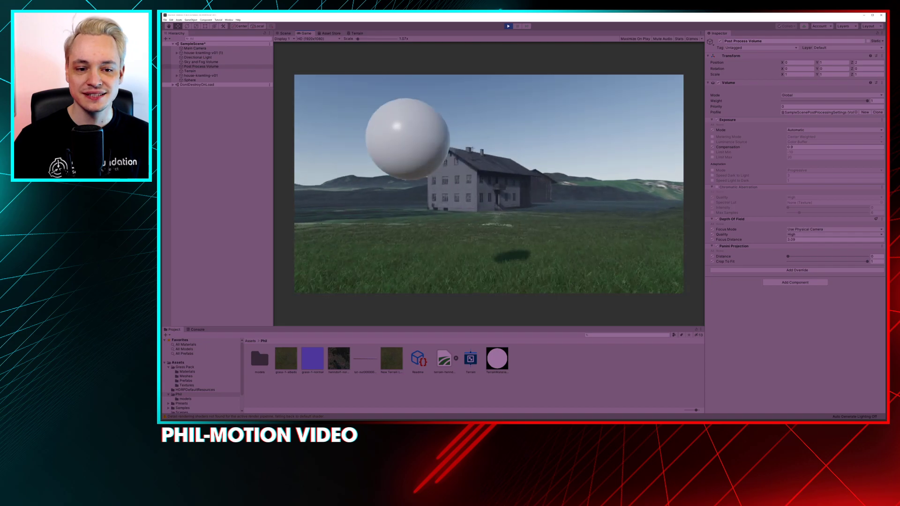
{"action": "key", "text": "w"}
{"action": "right_click_drag", "start_coordinate": [489, 183], "coordinate": [482, 182]}
{"action": "key", "text": "w"}
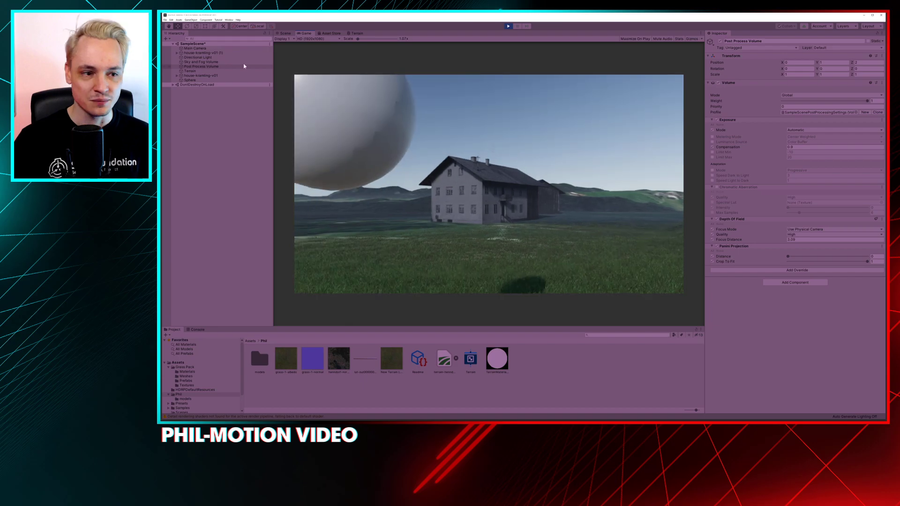
Reduce the Main Camera's Focal Length to about 3.9 in Play mode for an extreme wide-angle view
{"action": "left_click", "coordinate": [236, 48]}
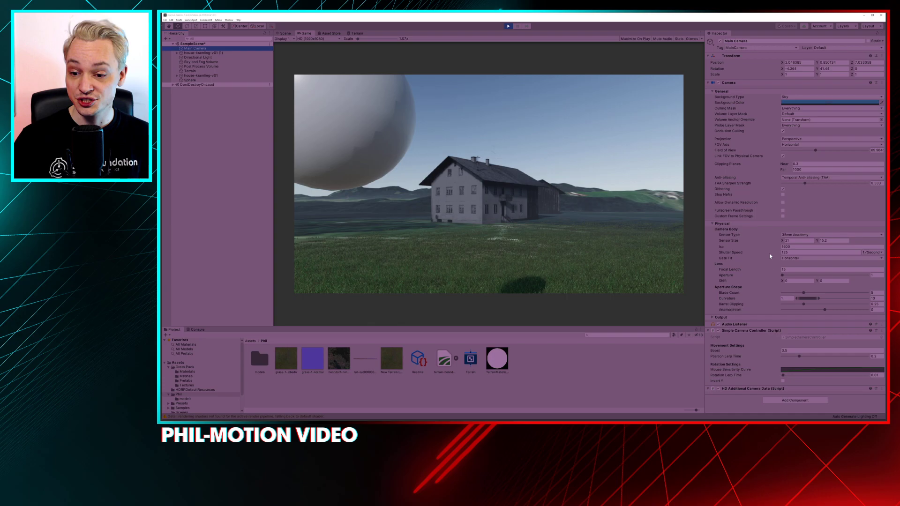
{"action": "left_click", "coordinate": [773, 271]}
{"action": "left_click_drag", "start_coordinate": [774, 272], "coordinate": [655, 283]}
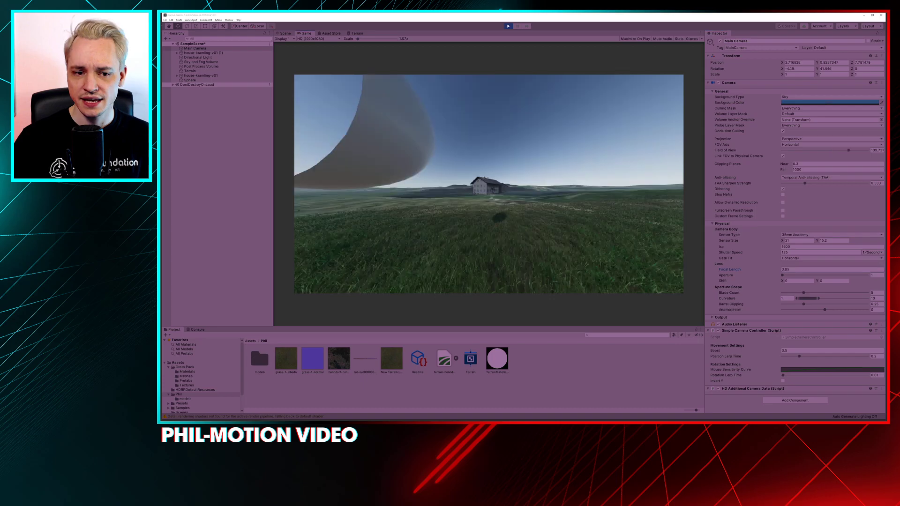
Back the camera away from the sphere and set the Post Process Volume's Panini Projection Distance to 0.507
{"action": "key", "text": "s"}
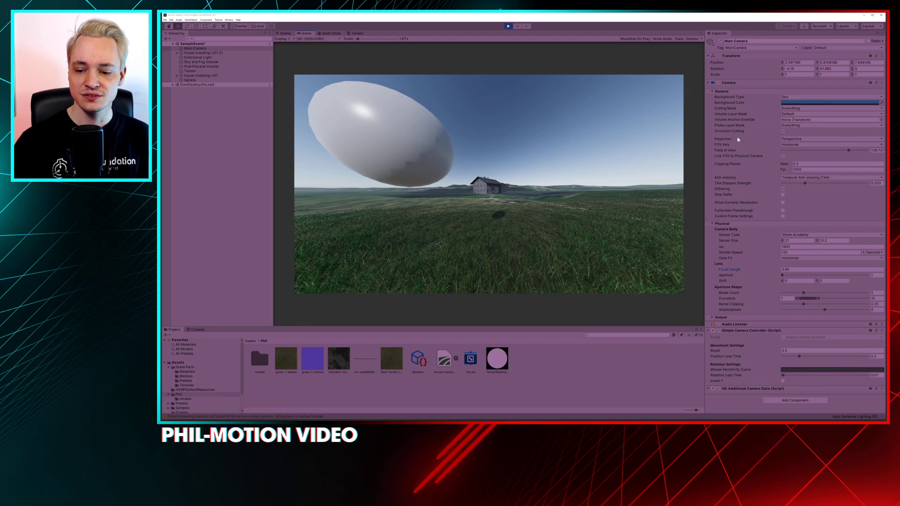
{"action": "scroll", "coordinate": [745, 245], "scroll_direction": "down", "scroll_amount": 7}
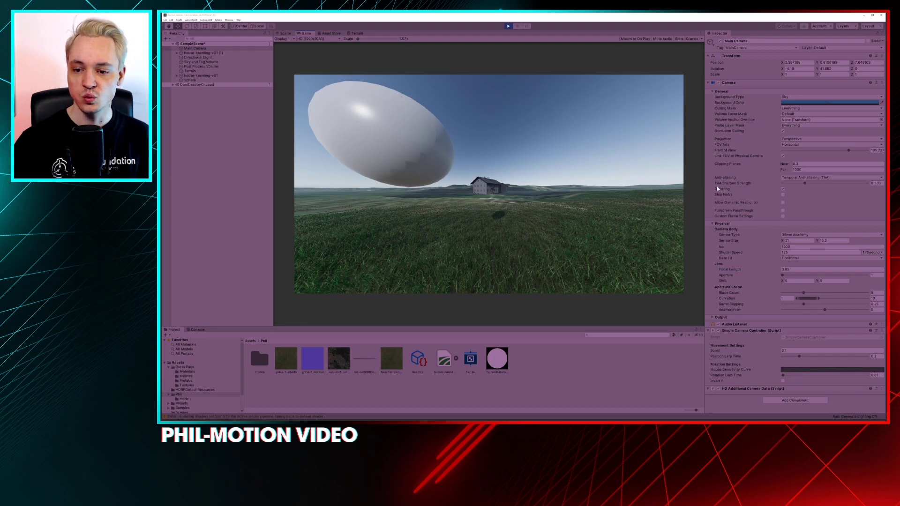
{"action": "left_click", "coordinate": [713, 91]}
{"action": "left_click", "coordinate": [211, 67]}
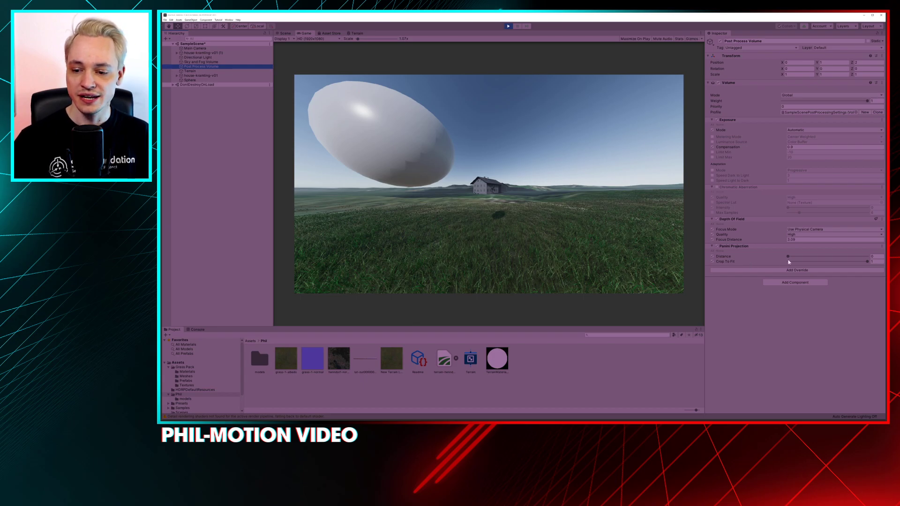
{"action": "left_click_drag", "start_coordinate": [788, 256], "coordinate": [827, 259]}
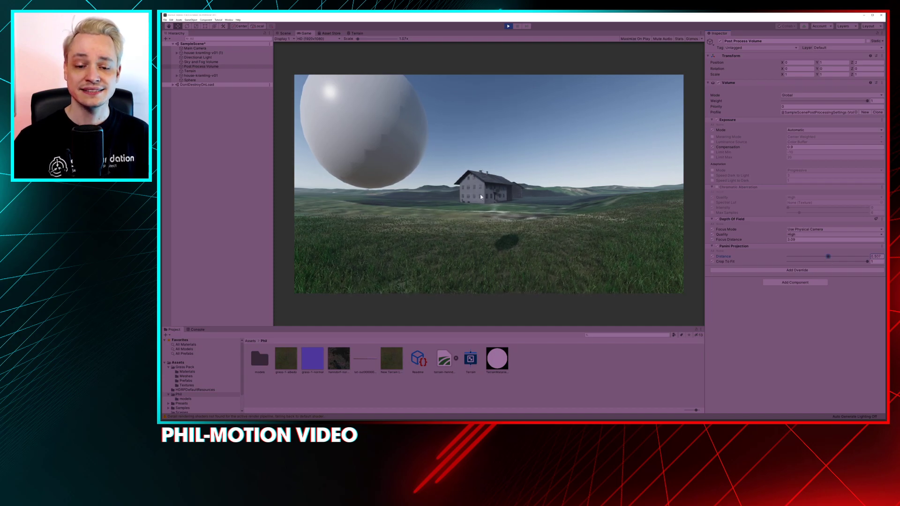
Fly around the farmhouse and sphere to examine the Panini Projection across the frame, and exit Play mode
{"action": "right_click_drag", "start_coordinate": [515, 204], "coordinate": [472, 204]}
{"action": "key", "text": "s"}
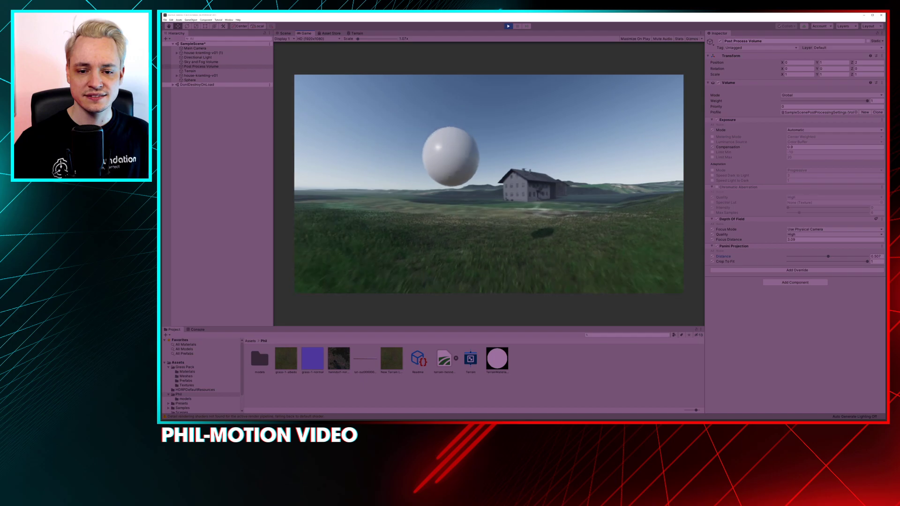
{"action": "key", "text": "a"}
{"action": "key", "text": "w"}
{"action": "key", "text": "w"}
{"action": "key", "text": "d"}
{"action": "key", "text": "w"}
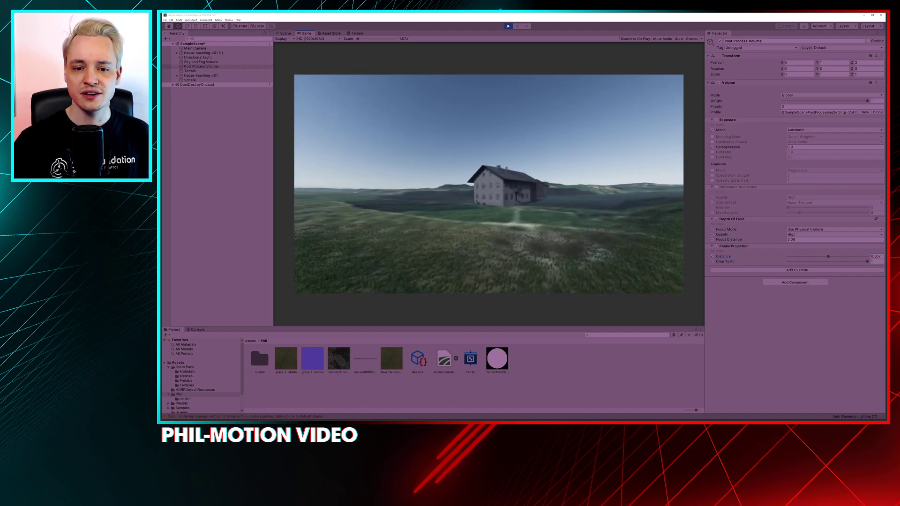
{"action": "key", "text": "w"}
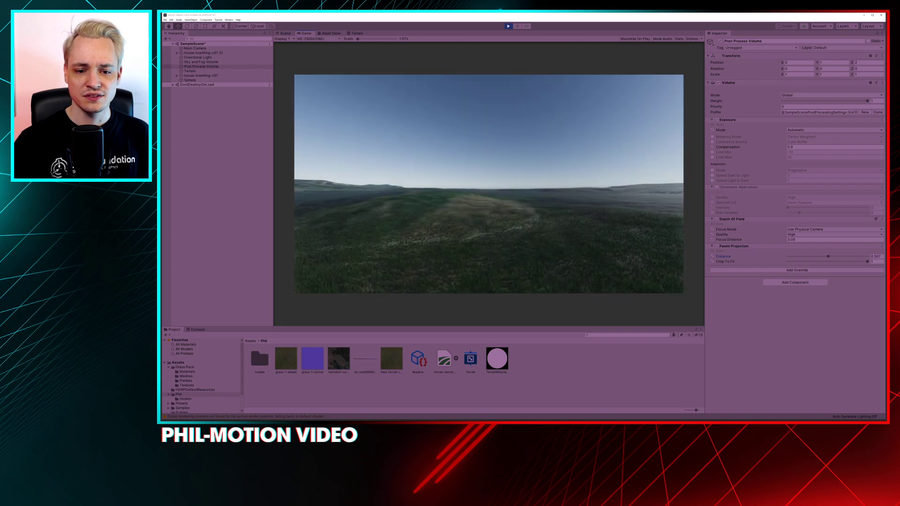
{"action": "key", "text": "w"}
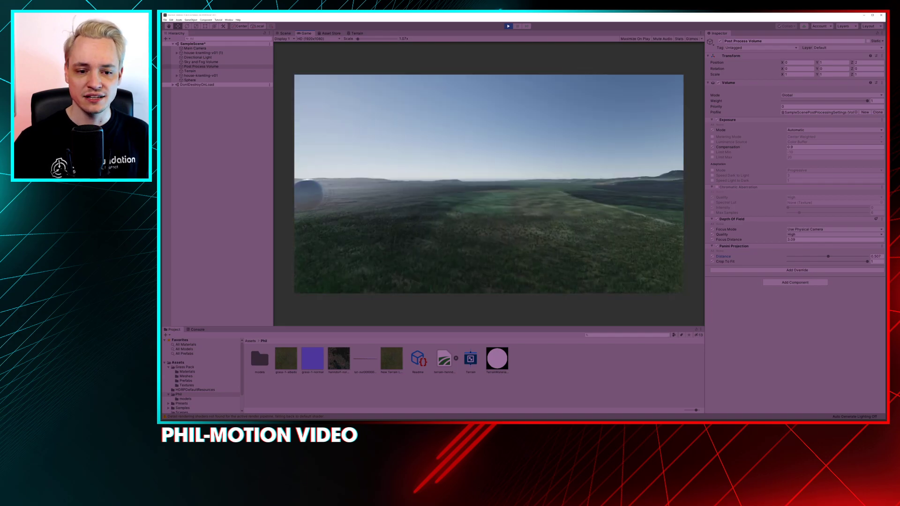
{"action": "key", "text": "w"}
{"action": "key", "text": "s"}
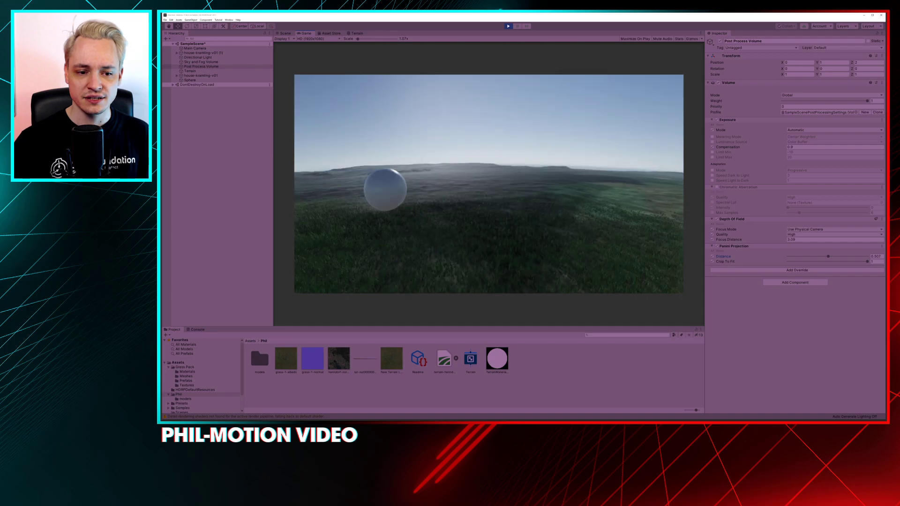
{"action": "key", "text": "w"}
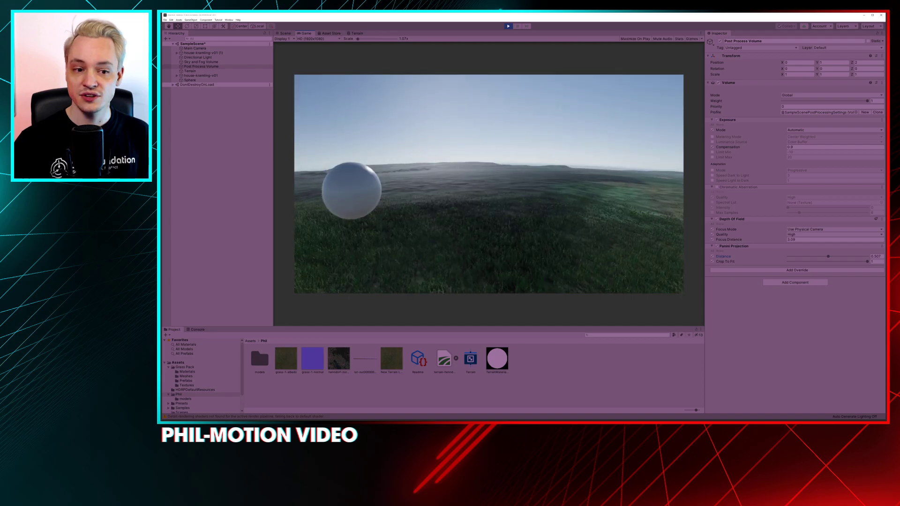
{"action": "key", "text": "a"}
{"action": "key", "text": "d"}
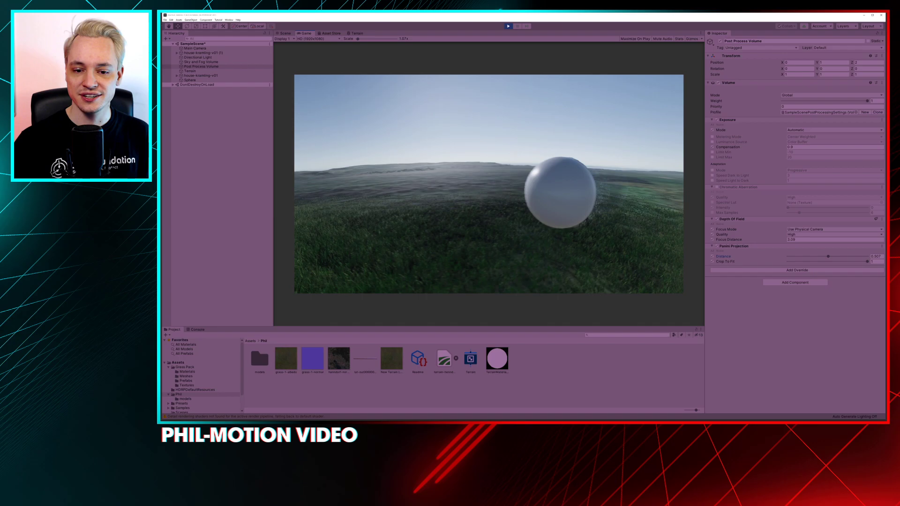
{"action": "key", "text": "d"}
{"action": "key", "text": "a"}
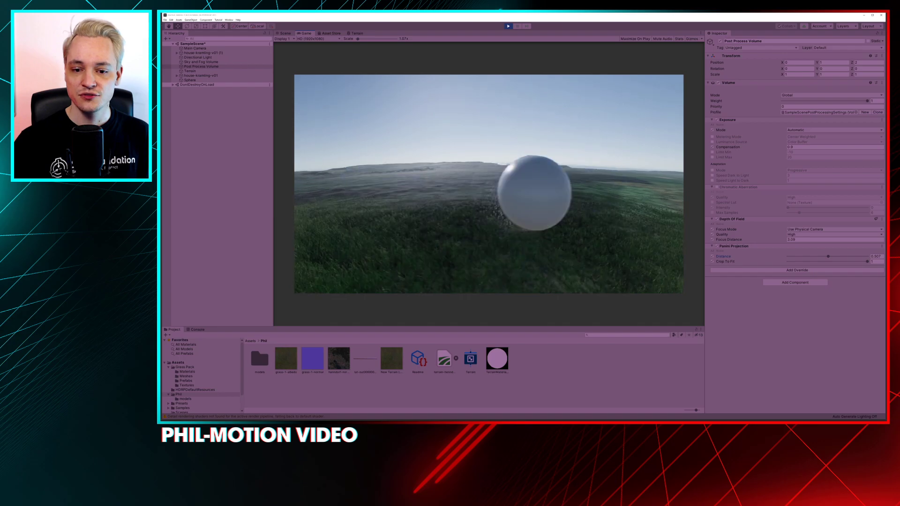
{"action": "key", "text": "d"}
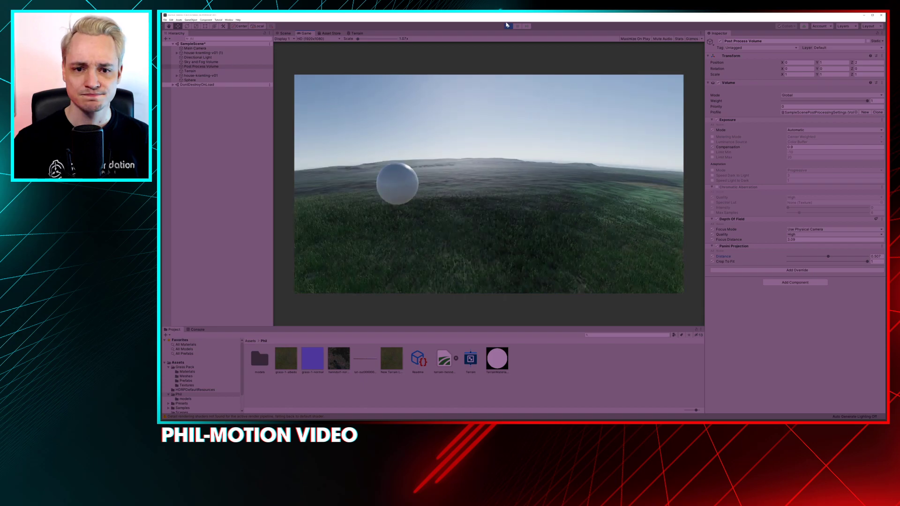
{"action": "left_click", "coordinate": [507, 25]}
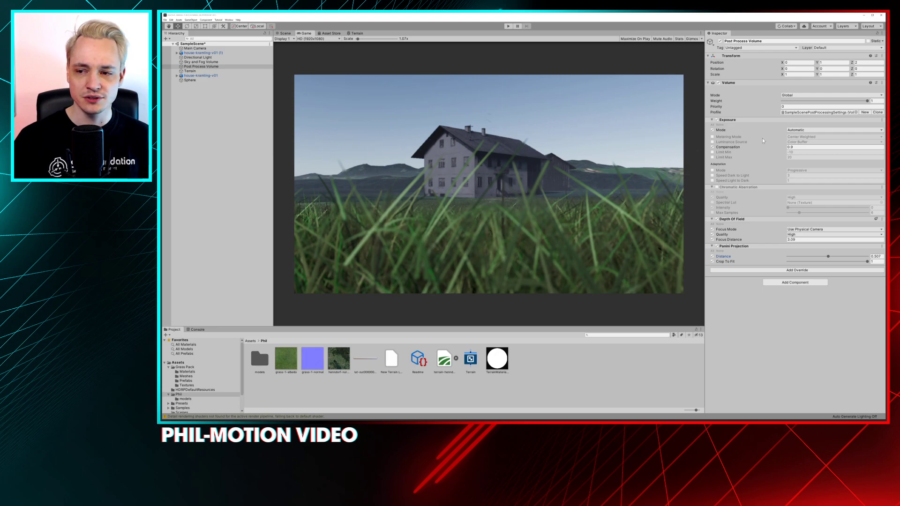
Return to the Scene view, close Unity, and quit the bug reporter without sending a report
{"action": "left_click", "coordinate": [285, 34]}
{"action": "left_click", "coordinate": [881, 15]}
{"action": "left_click", "coordinate": [516, 226]}
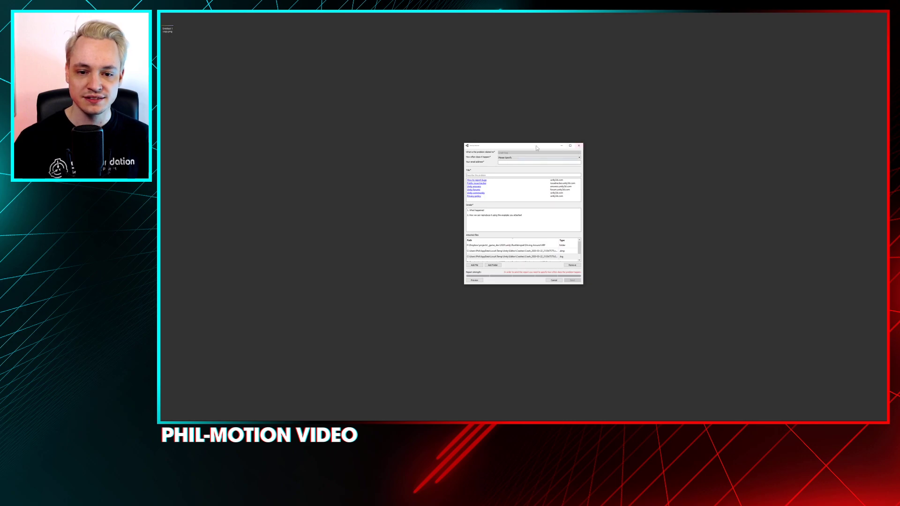
{"action": "left_click_drag", "start_coordinate": [565, 147], "coordinate": [570, 141]}
{"action": "left_click", "coordinate": [584, 136]}
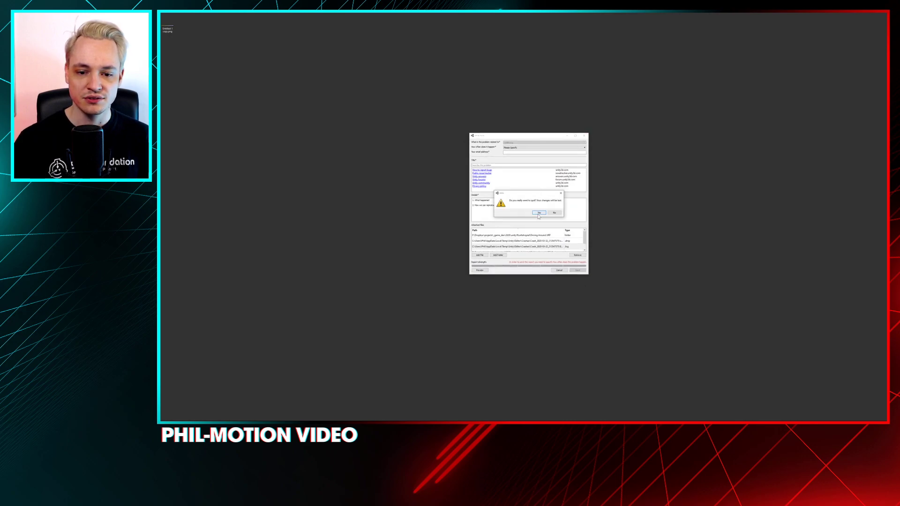
{"action": "left_click", "coordinate": [539, 214]}
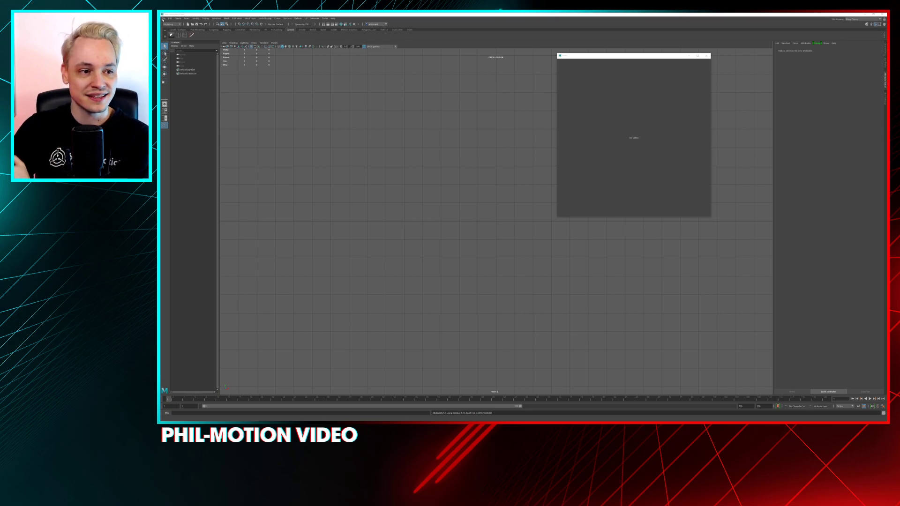
In Maya, set the most recent project and open the last house version from its scenes folder without saving the current scene
{"action": "left_click", "coordinate": [163, 18]}
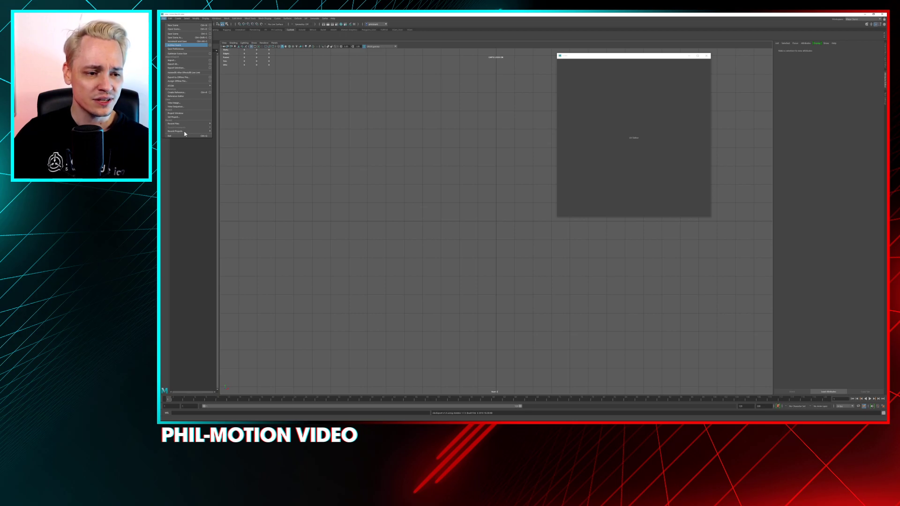
{"action": "mouse_move", "coordinate": [184, 134]}
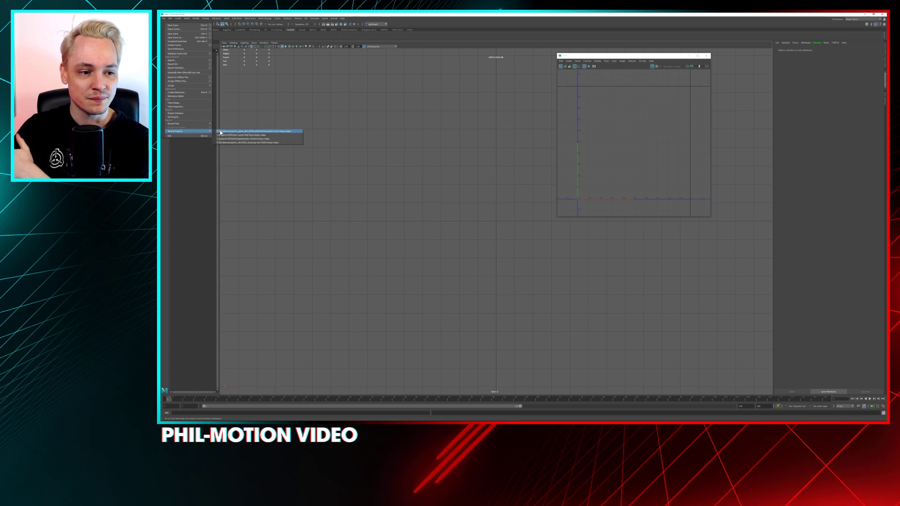
{"action": "left_click", "coordinate": [219, 131]}
{"action": "left_click", "coordinate": [192, 24]}
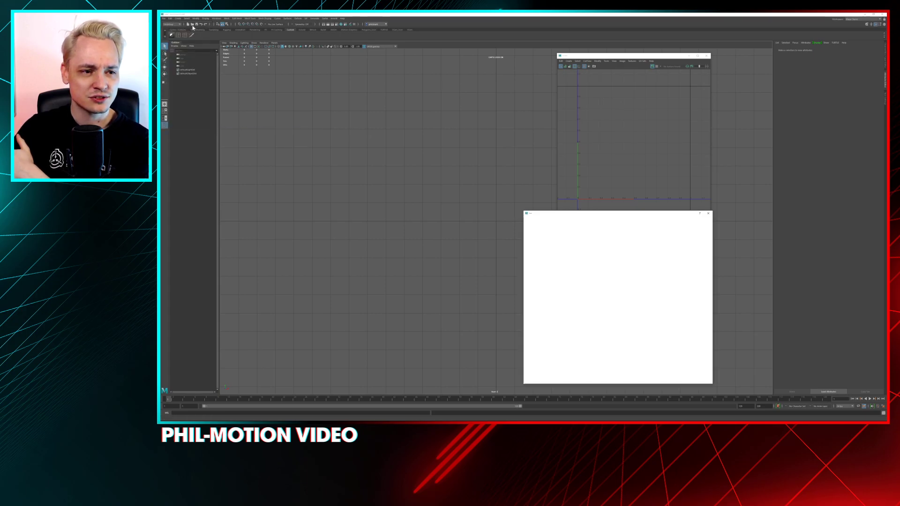
{"action": "double_click", "coordinate": [573, 230]}
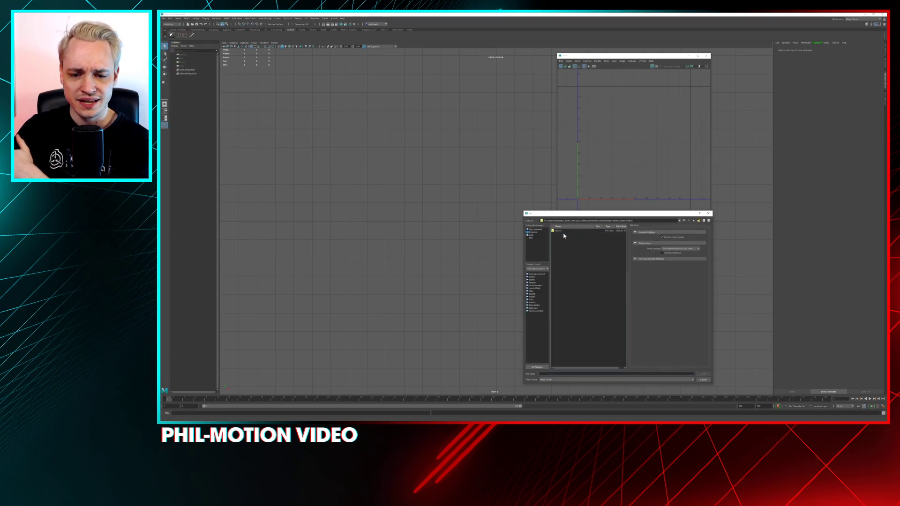
{"action": "double_click", "coordinate": [566, 232]}
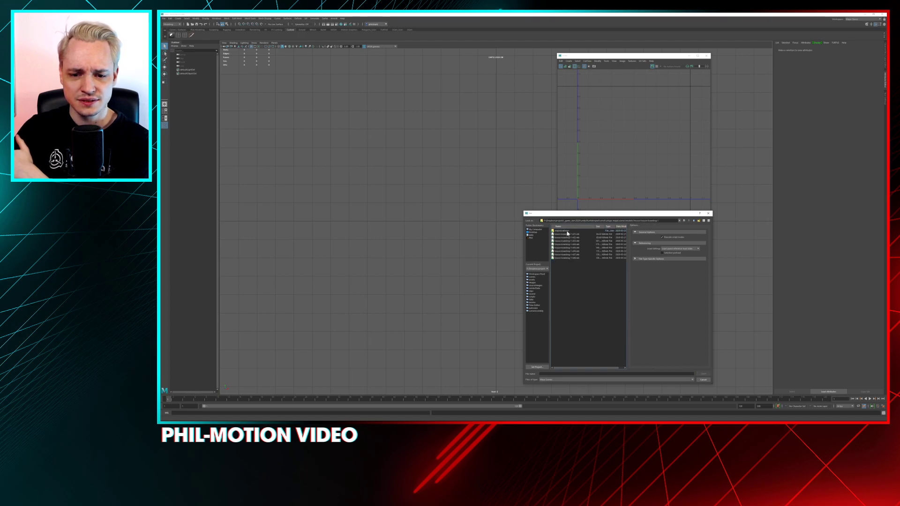
{"action": "double_click", "coordinate": [577, 257]}
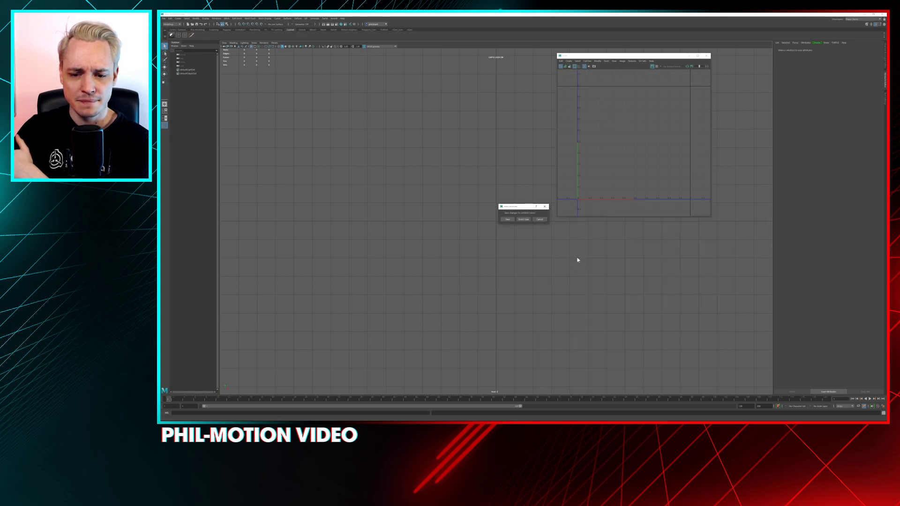
{"action": "left_click", "coordinate": [524, 219]}
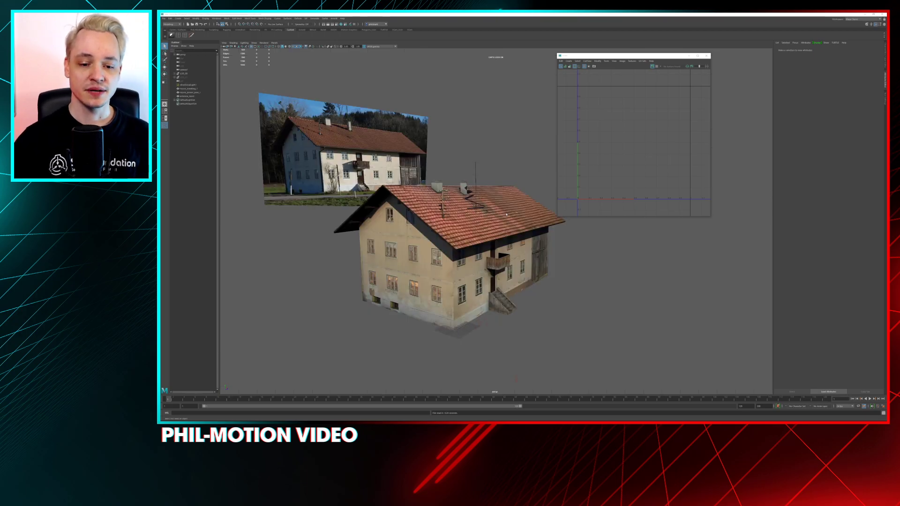
Close the UV editor window and look through the camera matched to the farmhouse photo
{"action": "left_click_drag", "start_coordinate": [318, 258], "coordinate": [288, 211], "text": "alt"}
{"action": "left_click_drag", "start_coordinate": [305, 178], "coordinate": [464, 203], "text": "alt"}
{"action": "middle_click_drag", "start_coordinate": [604, 154], "coordinate": [565, 148], "text": "alt"}
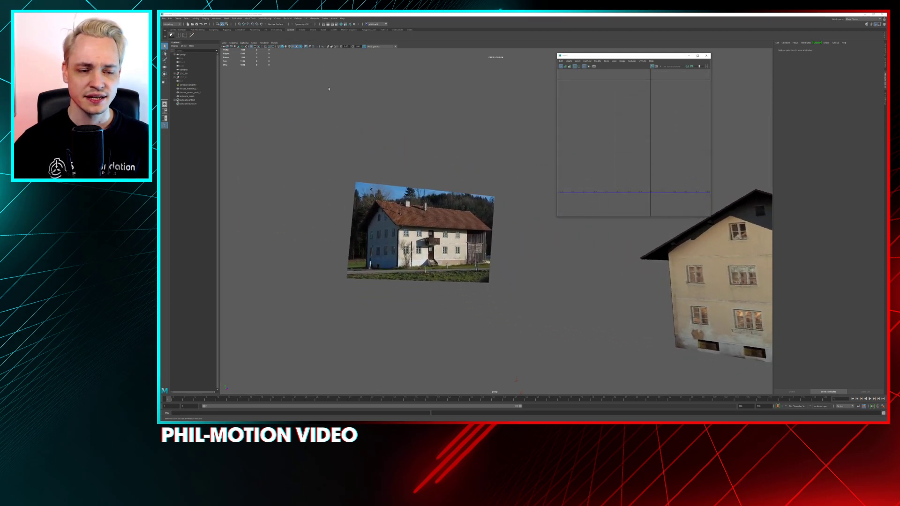
{"action": "left_click", "coordinate": [706, 56]}
{"action": "left_click", "coordinate": [275, 43]}
{"action": "left_click", "coordinate": [319, 47]}
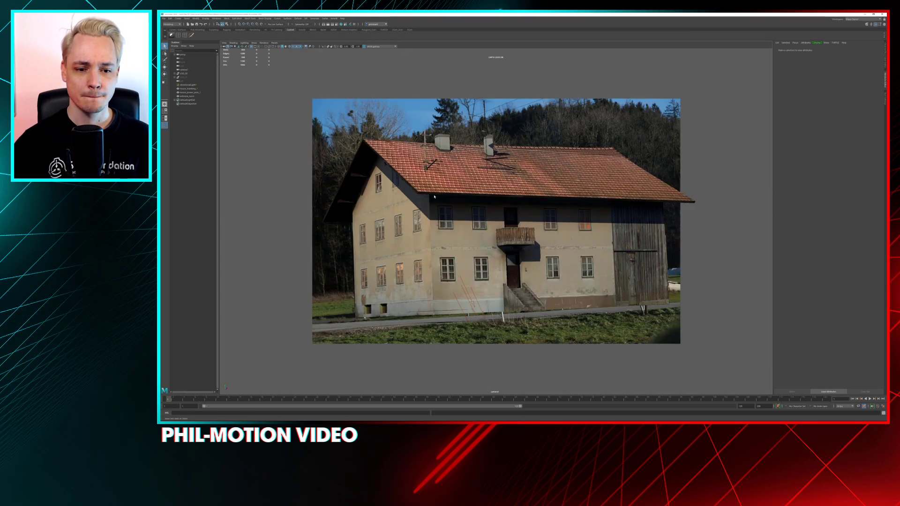
Alternate between wireframe and shaded display to compare the farmhouse model's outline with the photo on the image plane
{"action": "left_click", "coordinate": [420, 188]}
{"action": "key", "text": "5"}
{"action": "left_click", "coordinate": [539, 112]}
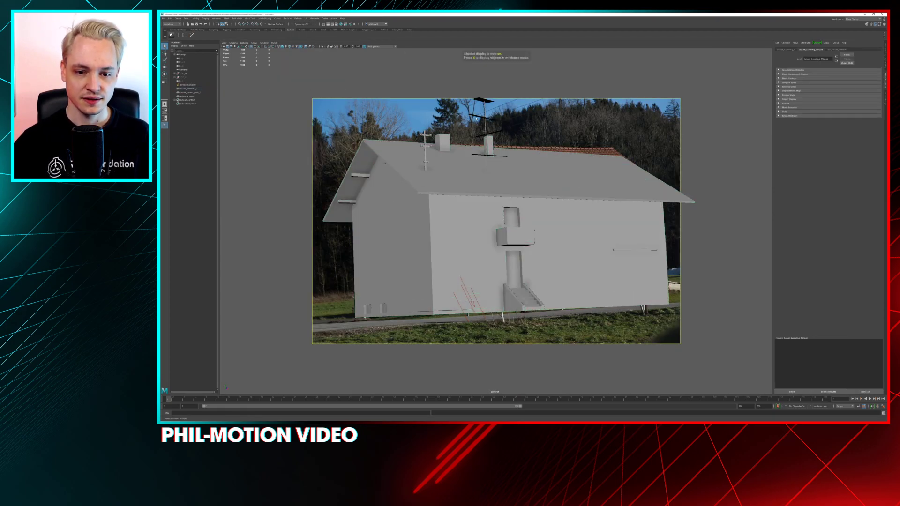
{"action": "key", "text": "4"}
{"action": "key", "text": "5"}
{"action": "key", "text": "4"}
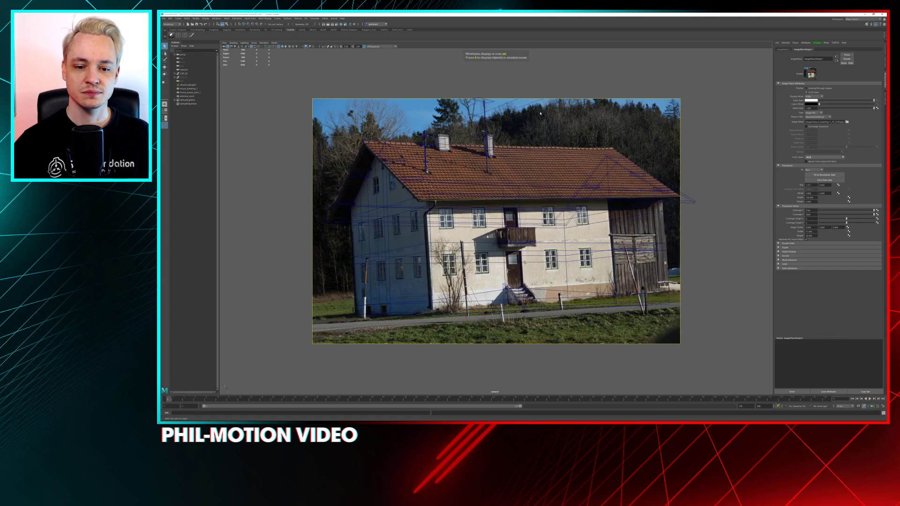
{"action": "key", "text": "5"}
{"action": "key", "text": "4"}
{"action": "key", "text": "5"}
{"action": "key", "text": "4"}
{"action": "key", "text": "5"}
{"action": "key", "text": "4"}
{"action": "key", "text": "5"}
{"action": "key", "text": "4"}
{"action": "key", "text": "5"}
{"action": "key", "text": "4"}
{"action": "key", "text": "5"}
{"action": "key", "text": "4"}
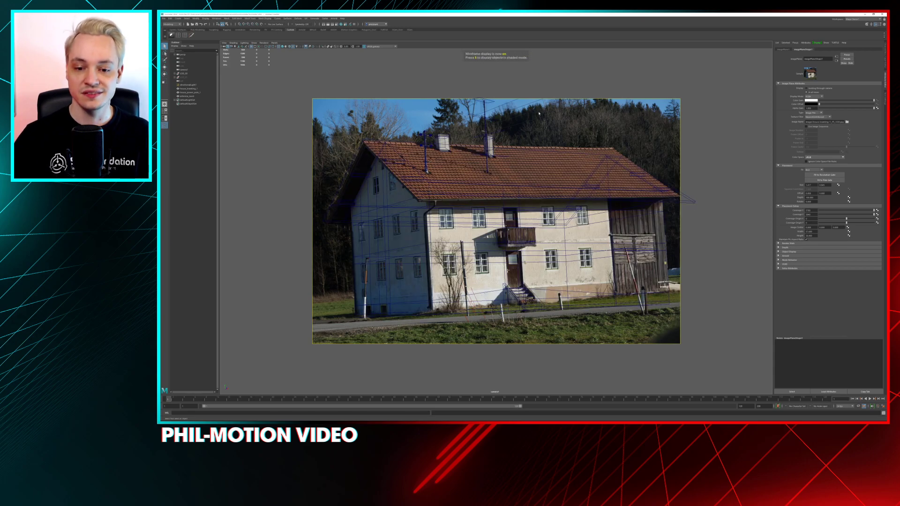
{"action": "key", "text": "5"}
{"action": "key", "text": "4"}
{"action": "key", "text": "5"}
{"action": "key", "text": "4"}
{"action": "key", "text": "5"}
{"action": "key", "text": "4"}
{"action": "key", "text": "5"}
{"action": "key", "text": "4"}
{"action": "key", "text": "5"}
{"action": "key", "text": "4"}
{"action": "key", "text": "5"}
{"action": "key", "text": "4"}
{"action": "key", "text": "5"}
{"action": "key", "text": "4"}
{"action": "key", "text": "5"}
{"action": "key", "text": "4"}
{"action": "key", "text": "5"}
{"action": "key", "text": "4"}
{"action": "key", "text": "5"}
{"action": "key", "text": "4"}
{"action": "key", "text": "5"}
{"action": "key", "text": "4"}
{"action": "key", "text": "5"}
{"action": "key", "text": "4"}
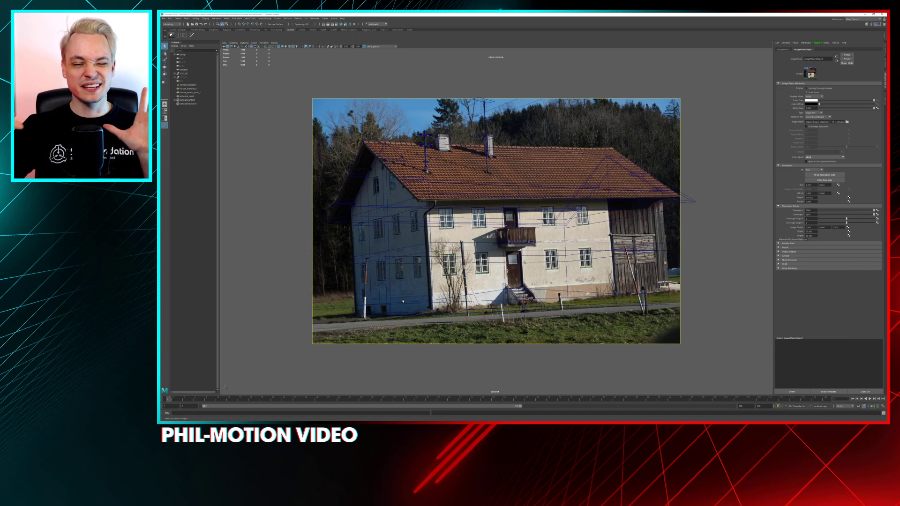
Alternate between textured and wireframe display to compare the textured farmhouse with the reference photo
{"action": "key", "text": "6"}
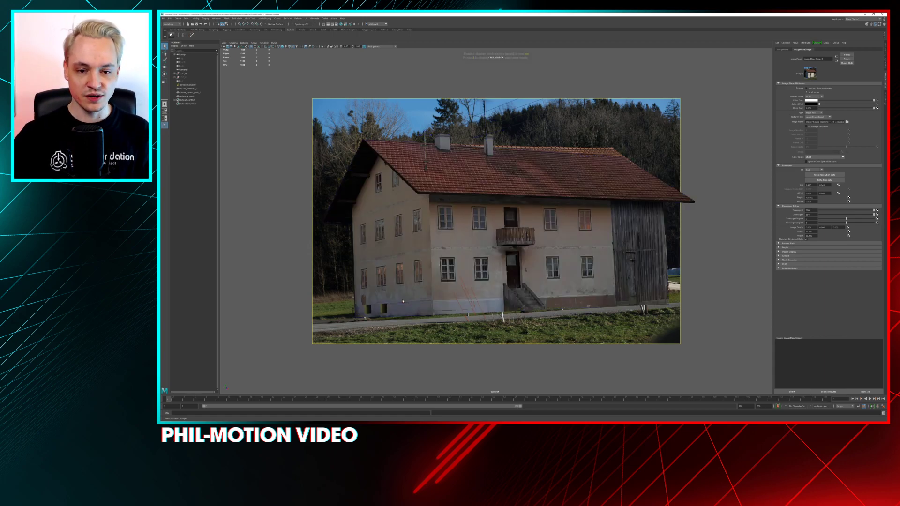
{"action": "key", "text": "4"}
{"action": "key", "text": "6"}
{"action": "key", "text": "4"}
{"action": "key", "text": "6"}
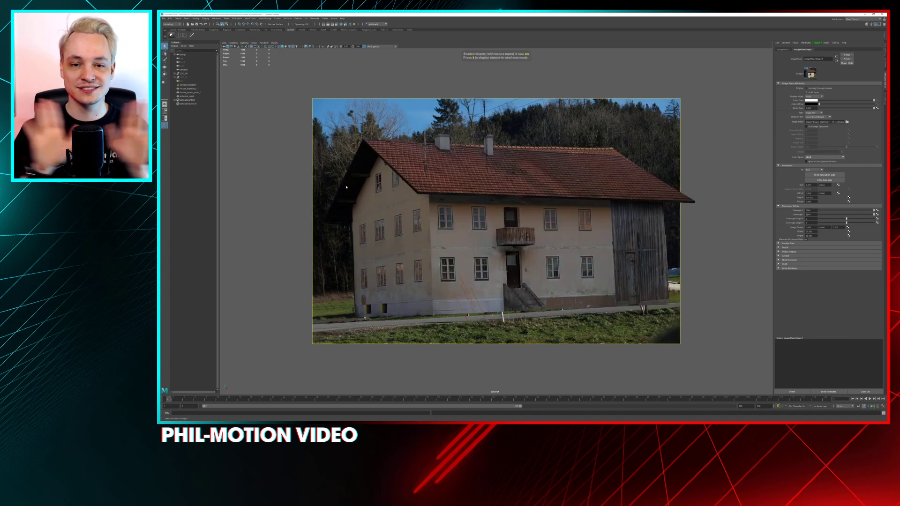
{"action": "key", "text": "Caps_Lock"}
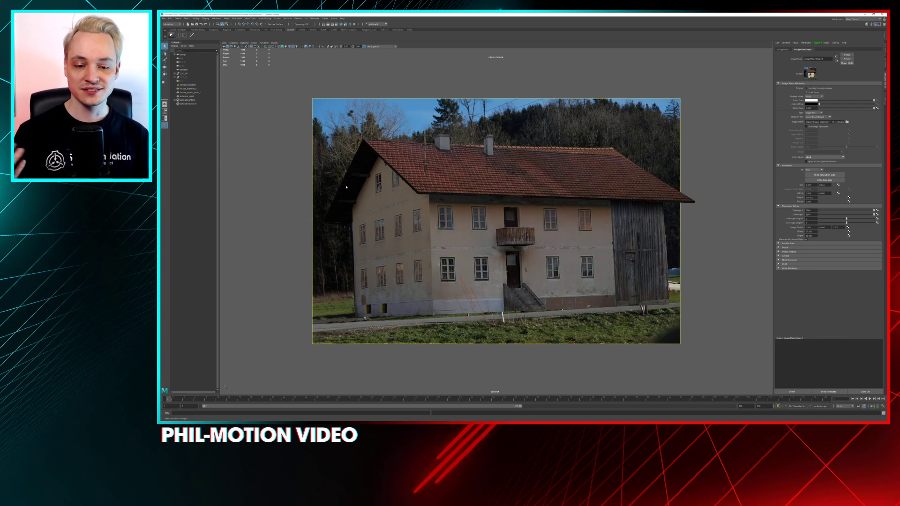
Select the house model and frame it in the perspective view
{"action": "left_click", "coordinate": [480, 216]}
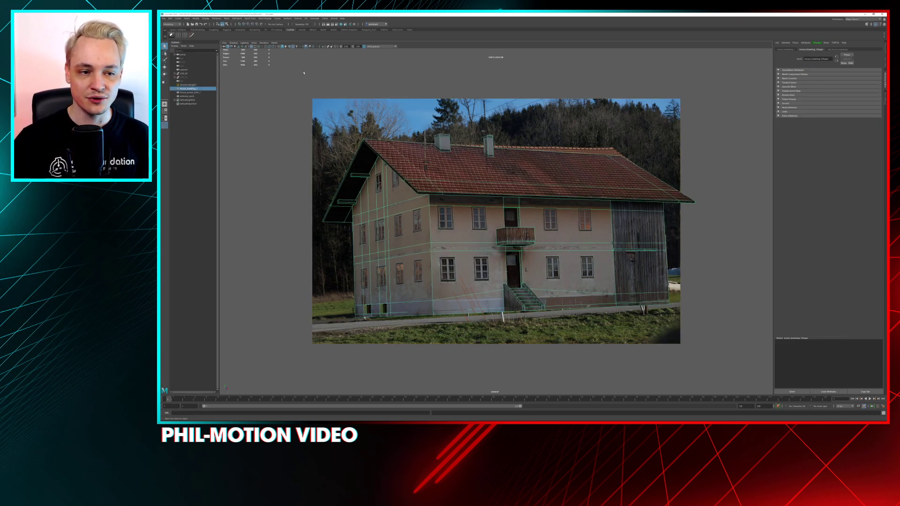
{"action": "key", "text": "space"}
{"action": "left_click_drag", "start_coordinate": [417, 162], "coordinate": [431, 177]}
{"action": "key", "text": "space"}
{"action": "key", "text": "f"}
Examine the projected textures on the house walls and the entrance staircase up close
{"action": "left_click_drag", "start_coordinate": [409, 251], "coordinate": [434, 238], "text": "alt"}
{"action": "right_click_drag", "start_coordinate": [435, 240], "coordinate": [553, 370], "text": "alt"}
{"action": "middle_click_drag", "start_coordinate": [410, 197], "coordinate": [502, 259], "text": "alt"}
{"action": "right_click_drag", "start_coordinate": [502, 259], "coordinate": [532, 273], "text": "alt"}
{"action": "left_click_drag", "start_coordinate": [532, 272], "coordinate": [497, 275], "text": "alt"}
{"action": "middle_click_drag", "start_coordinate": [583, 275], "coordinate": [599, 173], "text": "alt"}
{"action": "right_click_drag", "start_coordinate": [545, 266], "coordinate": [457, 295], "text": "alt"}
{"action": "middle_click_drag", "start_coordinate": [457, 295], "coordinate": [435, 113], "text": "alt"}
{"action": "left_click_drag", "start_coordinate": [435, 113], "coordinate": [581, 225], "text": "alt"}
{"action": "middle_click_drag", "start_coordinate": [581, 272], "coordinate": [406, 233], "text": "alt"}
{"action": "mouse_move", "coordinate": [405, 233]}
{"action": "right_mouse_down", "text": "alt"}
{"action": "mouse_move", "coordinate": [467, 226]}
{"action": "mouse_move", "coordinate": [413, 228]}
{"action": "right_mouse_up", "text": "alt"}
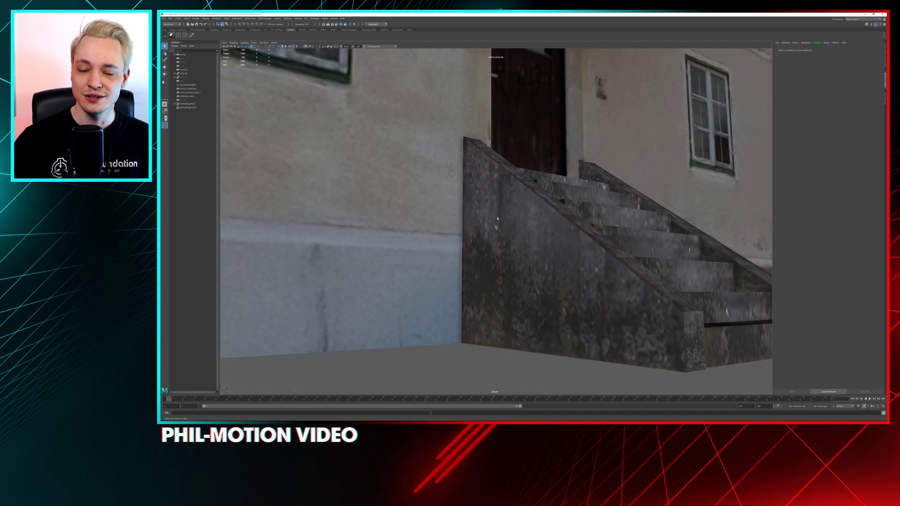
Examine the entrance staircase from several angles and the whole textured house beside the reference photo
{"action": "left_click_drag", "start_coordinate": [579, 254], "coordinate": [558, 256], "text": "alt"}
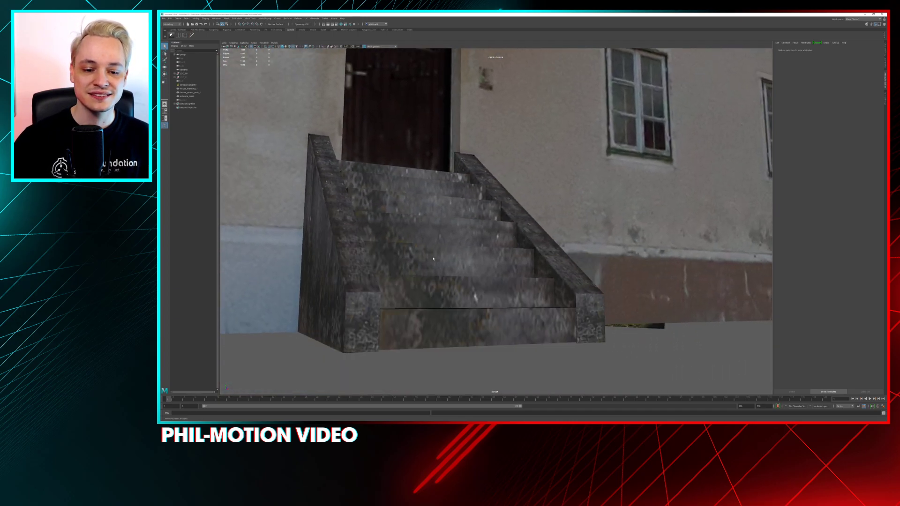
{"action": "left_click_drag", "start_coordinate": [433, 257], "coordinate": [461, 280], "text": "alt"}
{"action": "middle_click_drag", "start_coordinate": [461, 280], "coordinate": [481, 248], "text": "alt"}
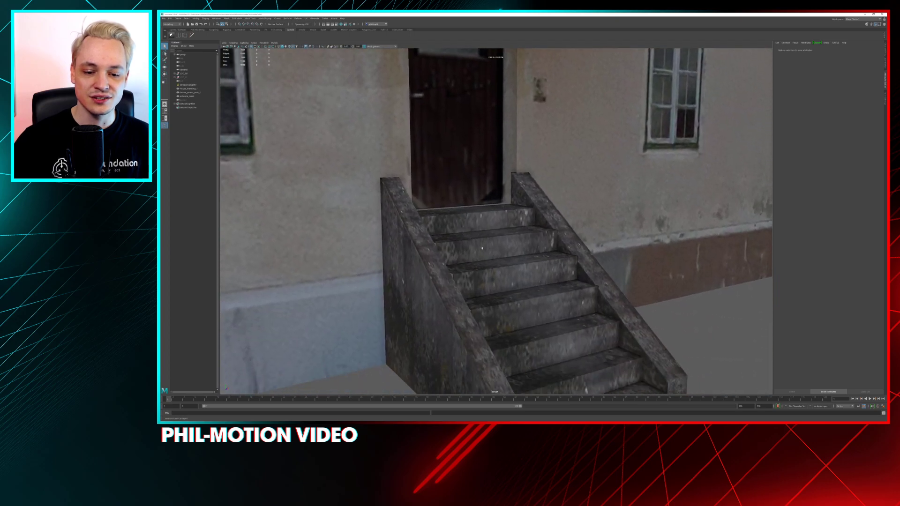
{"action": "left_click", "coordinate": [516, 262]}
{"action": "left_click_drag", "start_coordinate": [643, 250], "coordinate": [588, 244], "text": "alt"}
{"action": "left_click_drag", "start_coordinate": [479, 201], "coordinate": [384, 192], "text": "alt"}
{"action": "right_click_drag", "start_coordinate": [492, 155], "coordinate": [424, 147], "text": "alt"}
{"action": "left_click_drag", "start_coordinate": [410, 168], "coordinate": [485, 183], "text": "alt"}
{"action": "left_click_drag", "start_coordinate": [543, 251], "coordinate": [590, 285], "text": "alt"}
{"action": "left_click", "coordinate": [703, 315]}
{"action": "right_click_drag", "start_coordinate": [590, 285], "coordinate": [506, 236], "text": "alt"}
{"action": "left_click_drag", "start_coordinate": [506, 237], "coordinate": [393, 217], "text": "alt"}
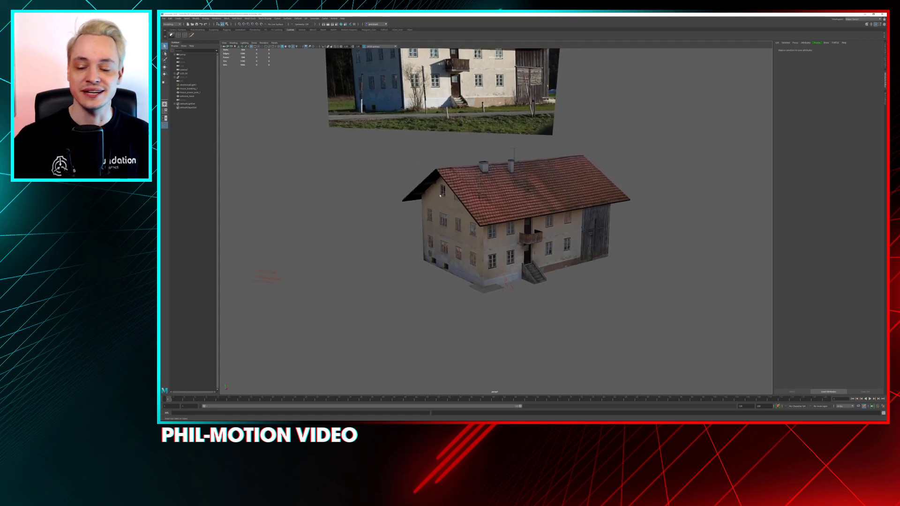
{"action": "right_click_drag", "start_coordinate": [394, 217], "coordinate": [486, 185], "text": "alt"}
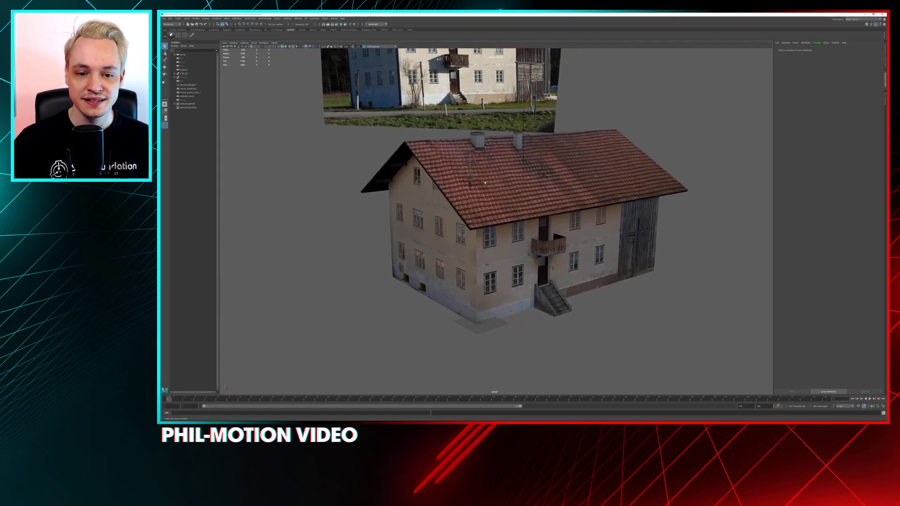
Frame the power pole on the roof to inspect the house from above with nothing selected, and minimize the Maya window
{"action": "left_click", "coordinate": [472, 164]}
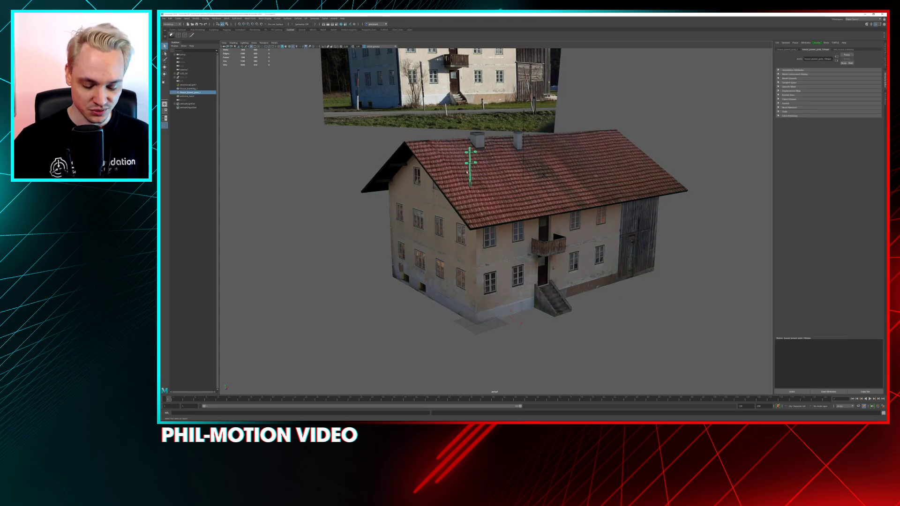
{"action": "key", "text": "f"}
{"action": "left_click", "coordinate": [593, 70]}
{"action": "mouse_move", "coordinate": [593, 127]}
{"action": "left_mouse_down", "text": "alt"}
{"action": "mouse_move", "coordinate": [596, 157]}
{"action": "mouse_move", "coordinate": [586, 139]}
{"action": "mouse_move", "coordinate": [556, 135]}
{"action": "mouse_move", "coordinate": [500, 176]}
{"action": "mouse_move", "coordinate": [486, 136]}
{"action": "mouse_move", "coordinate": [495, 202]}
{"action": "mouse_move", "coordinate": [590, 137]}
{"action": "left_mouse_up", "text": "alt"}
{"action": "scroll", "coordinate": [486, 137], "scroll_direction": "down", "scroll_amount": 4}
{"action": "scroll", "coordinate": [495, 202], "scroll_direction": "down", "scroll_amount": 10}
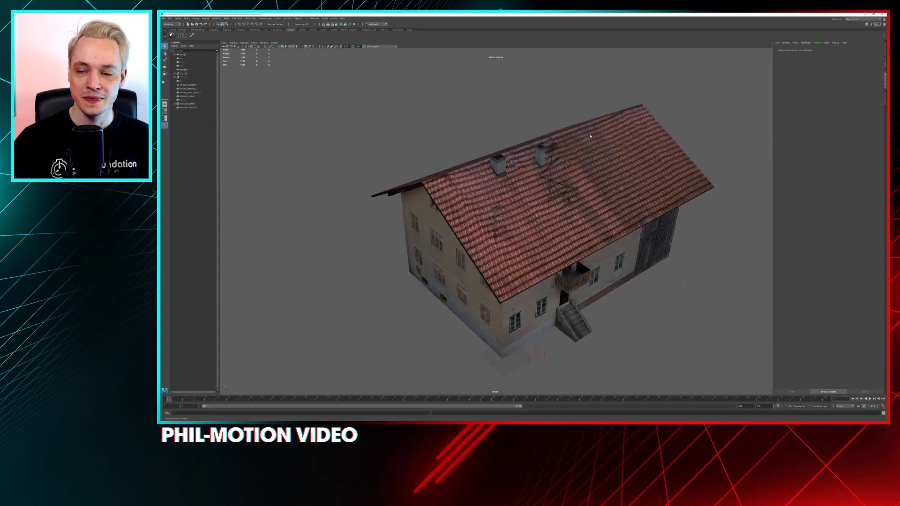
{"action": "left_click", "coordinate": [864, 15]}
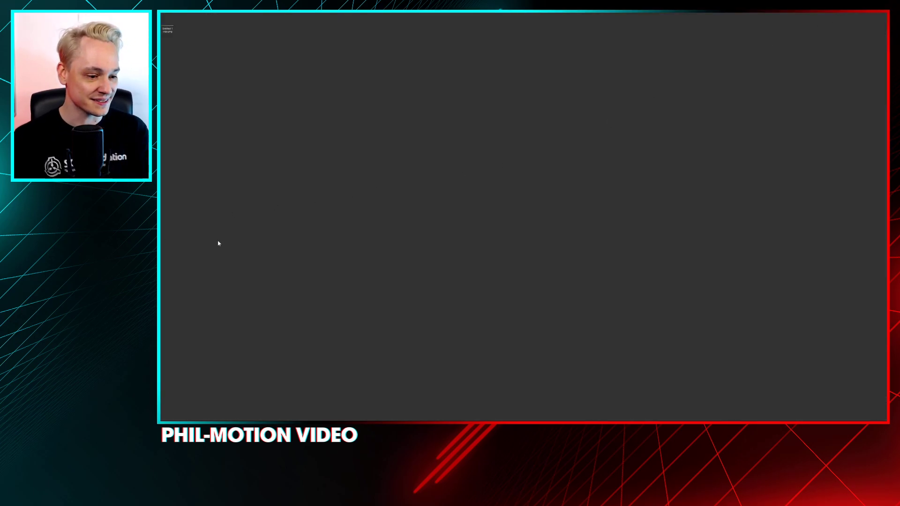